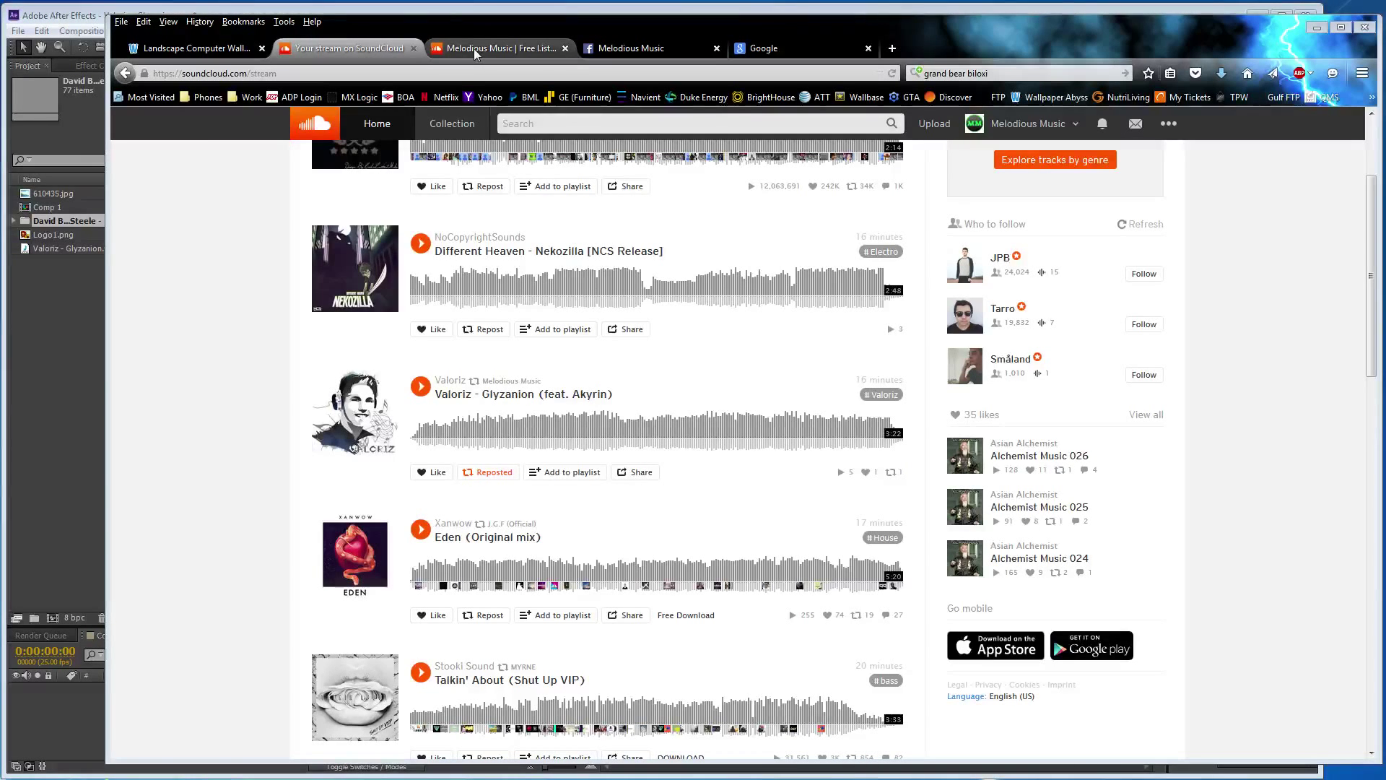
Play Valoriz - Glyzanion (feat. Akyrin) from the Melodious Music SoundCloud profile, then return to After Effects
click(475, 52)
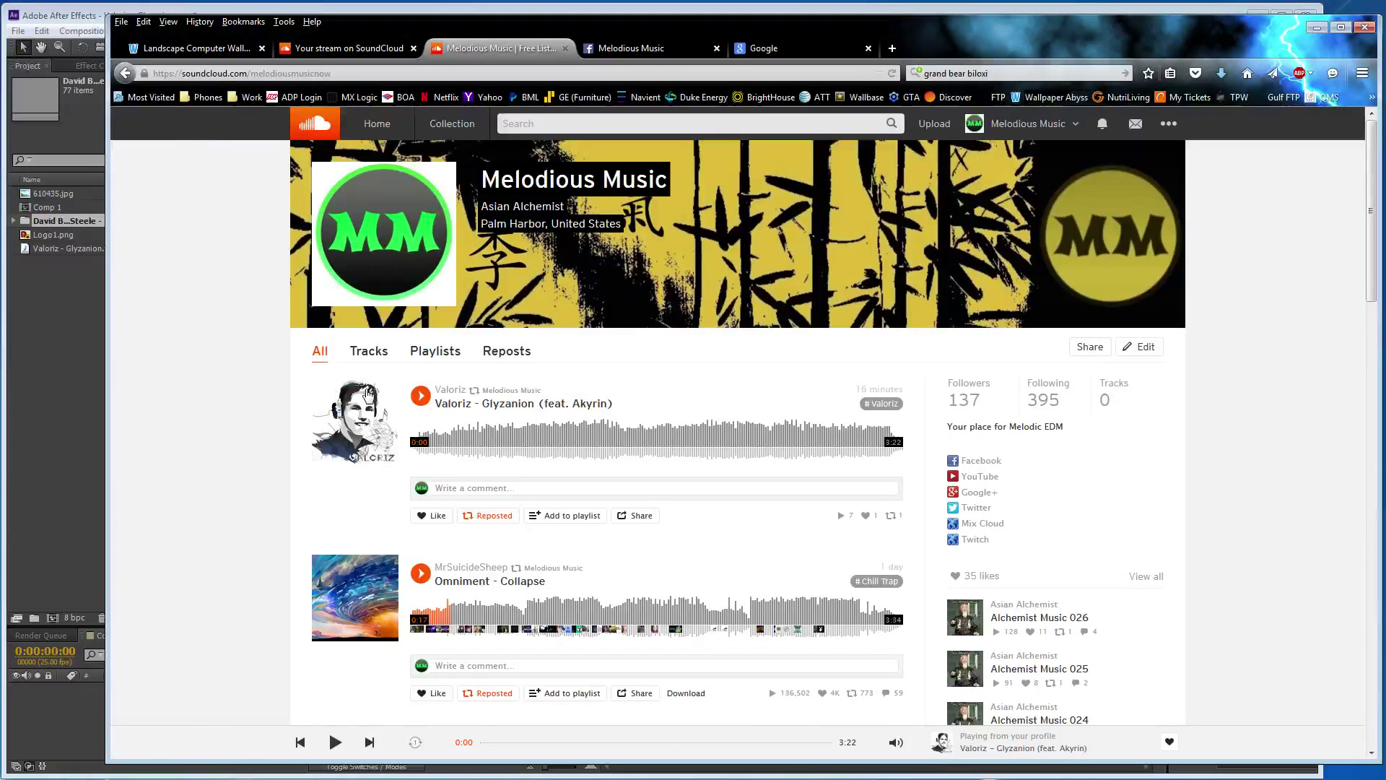
click(412, 395)
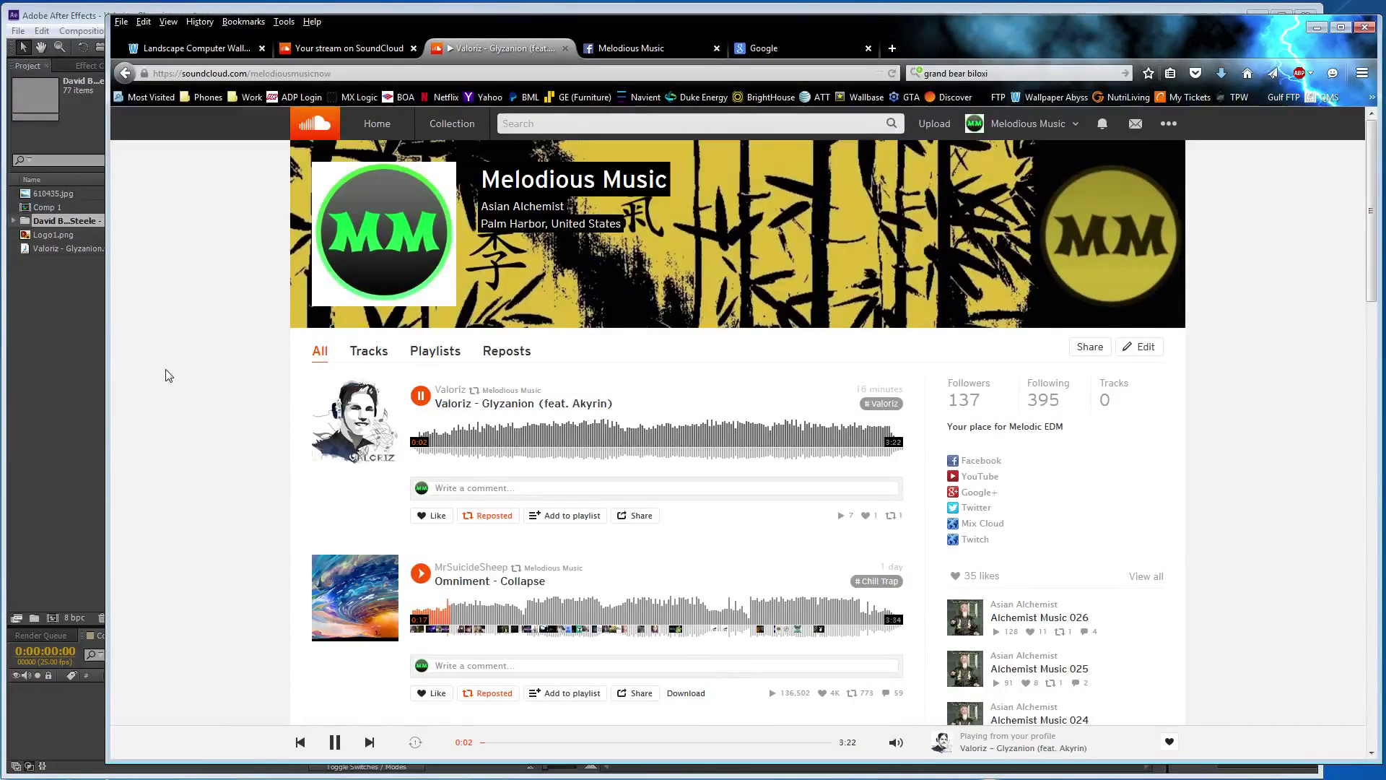
click(72, 384)
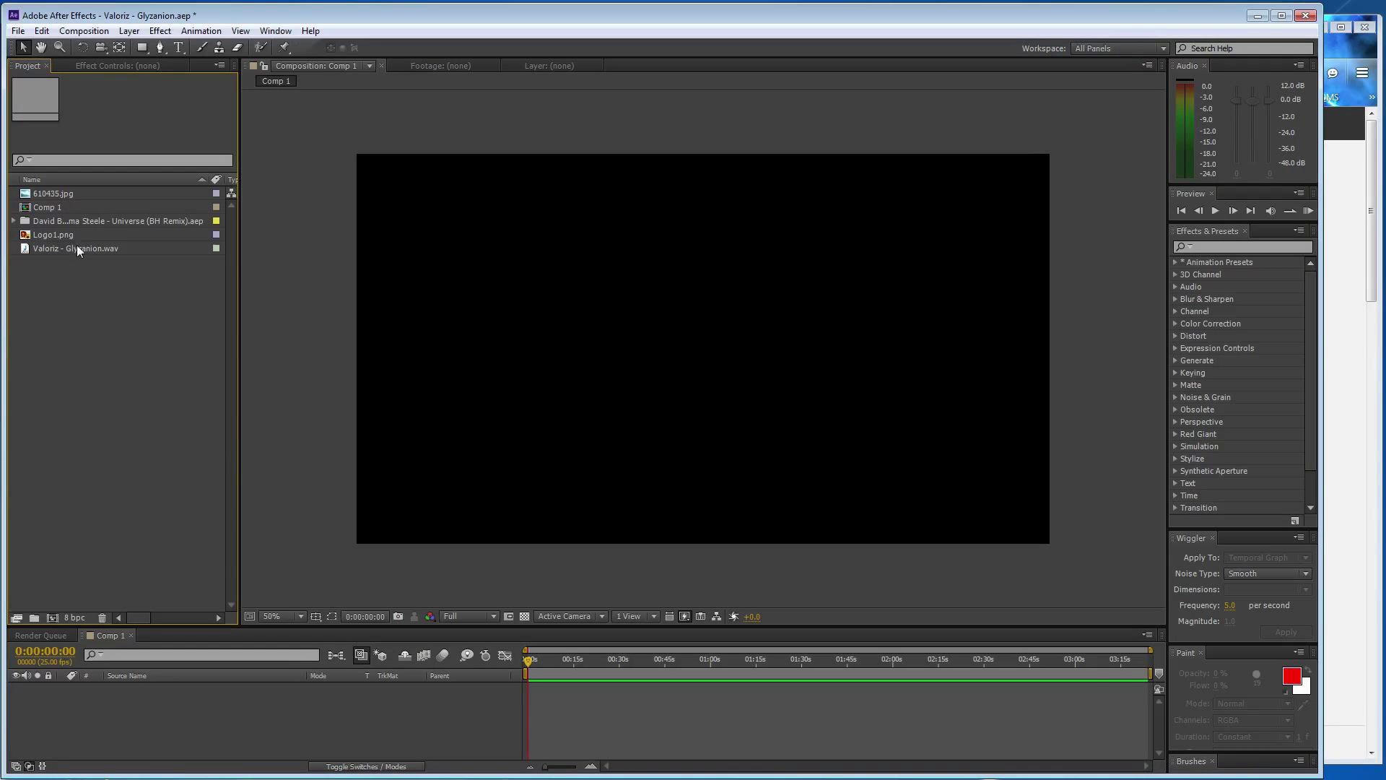
Add Valoriz - Glyzanion.wav to Comp 1 as an audio layer
drag(76, 249, 116, 685)
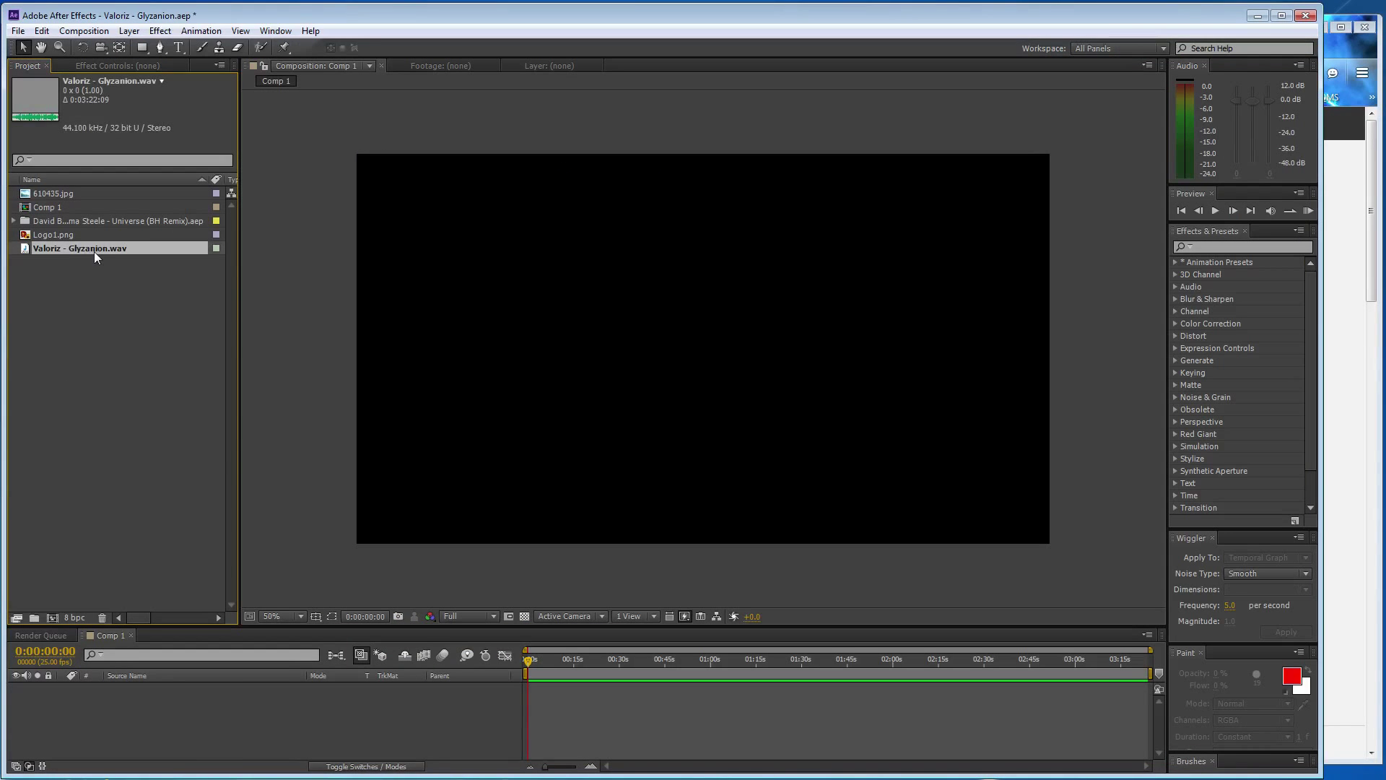
click(132, 449)
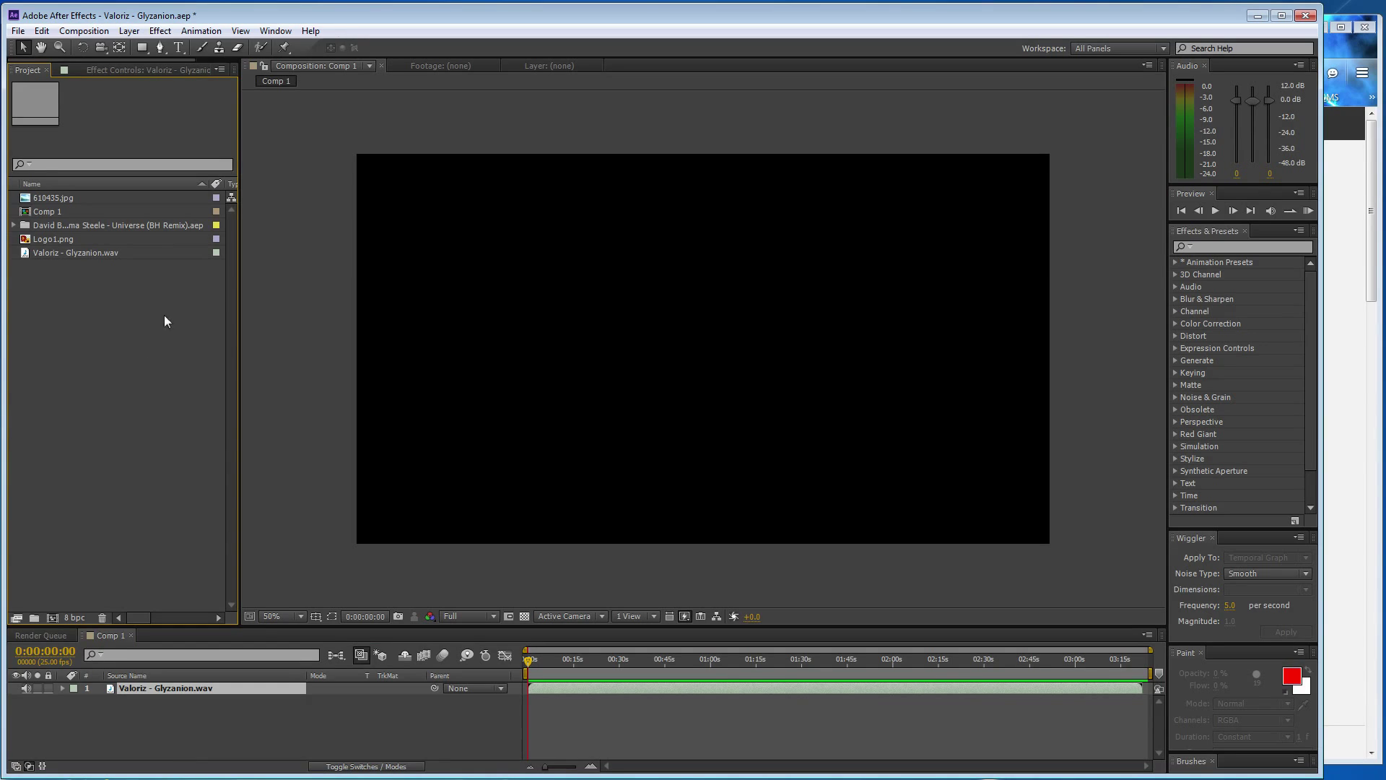
click(83, 31)
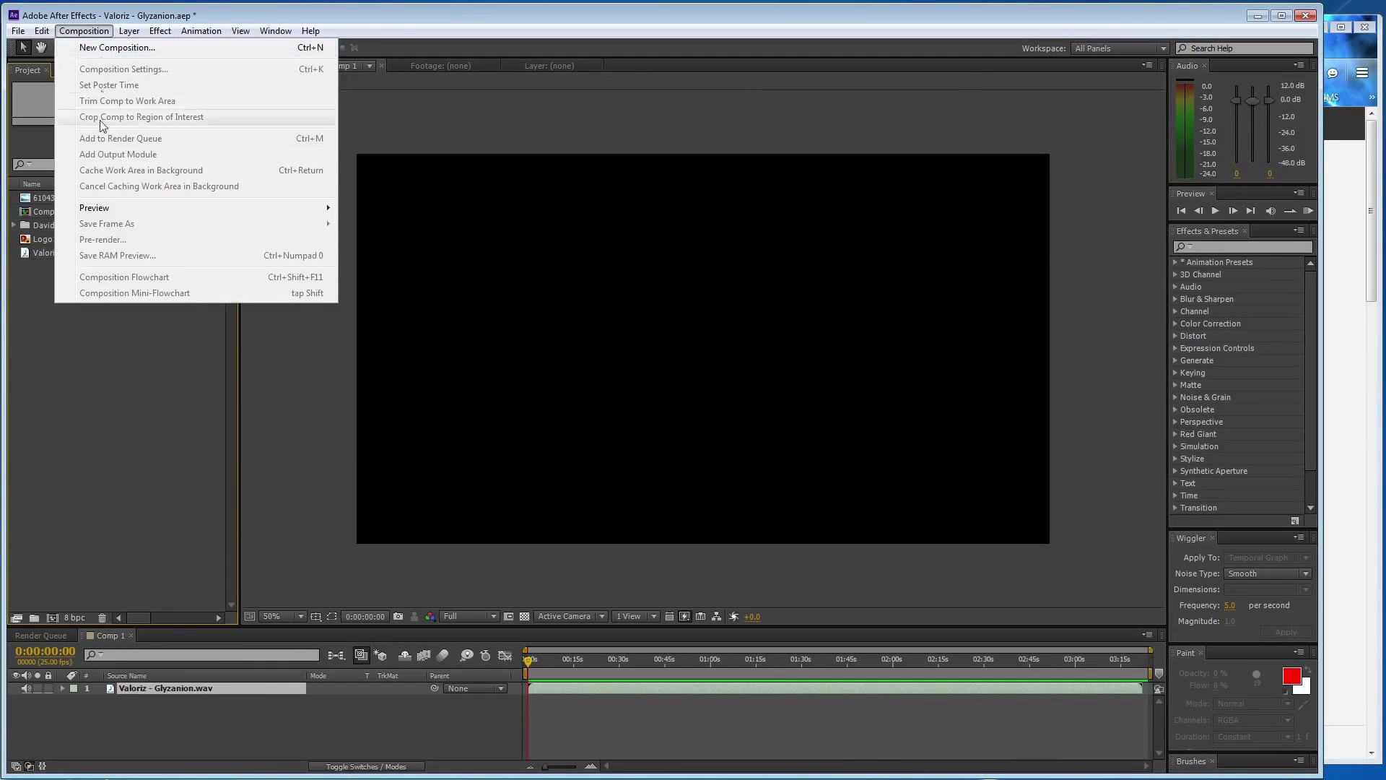
click(221, 573)
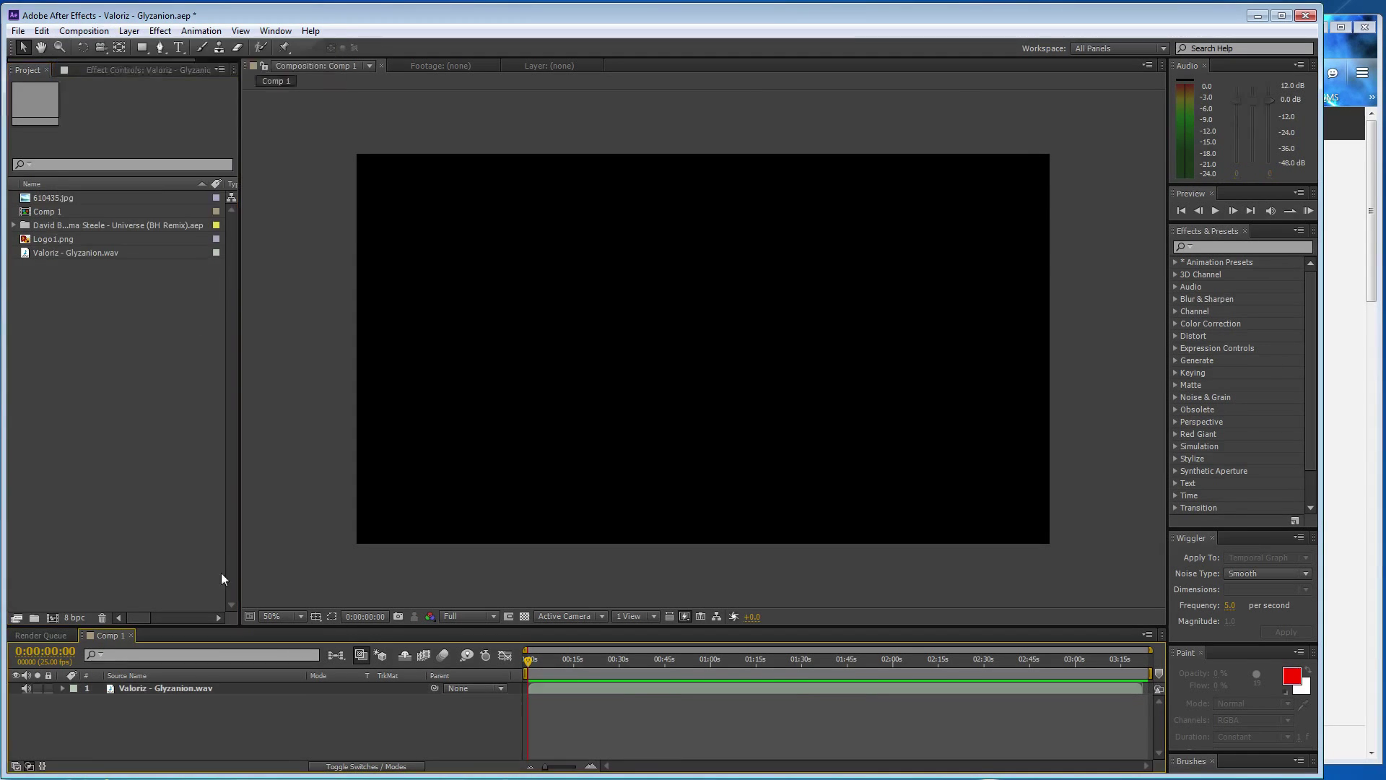
Edit Comp 1's duration in Composition Settings, then recheck and confirm it
click(97, 33)
click(108, 65)
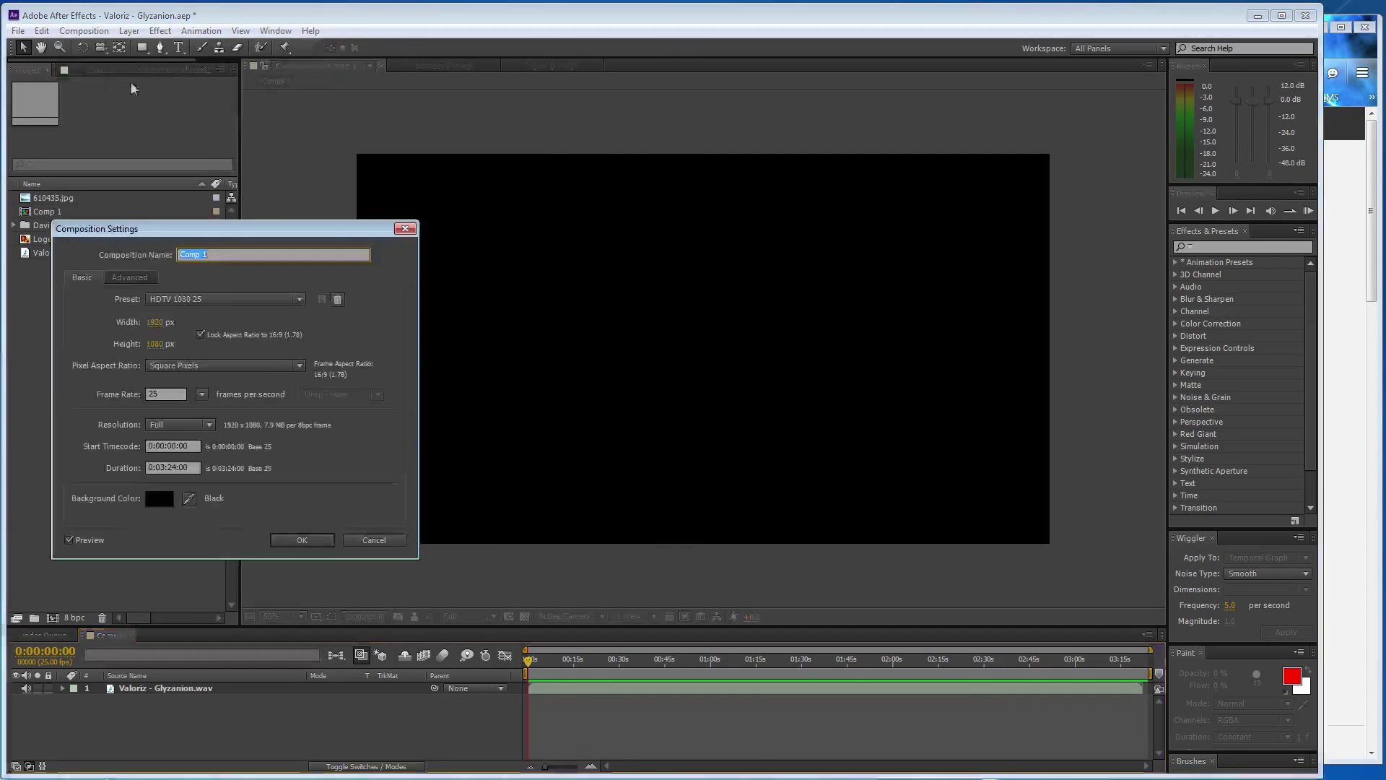
click(189, 467)
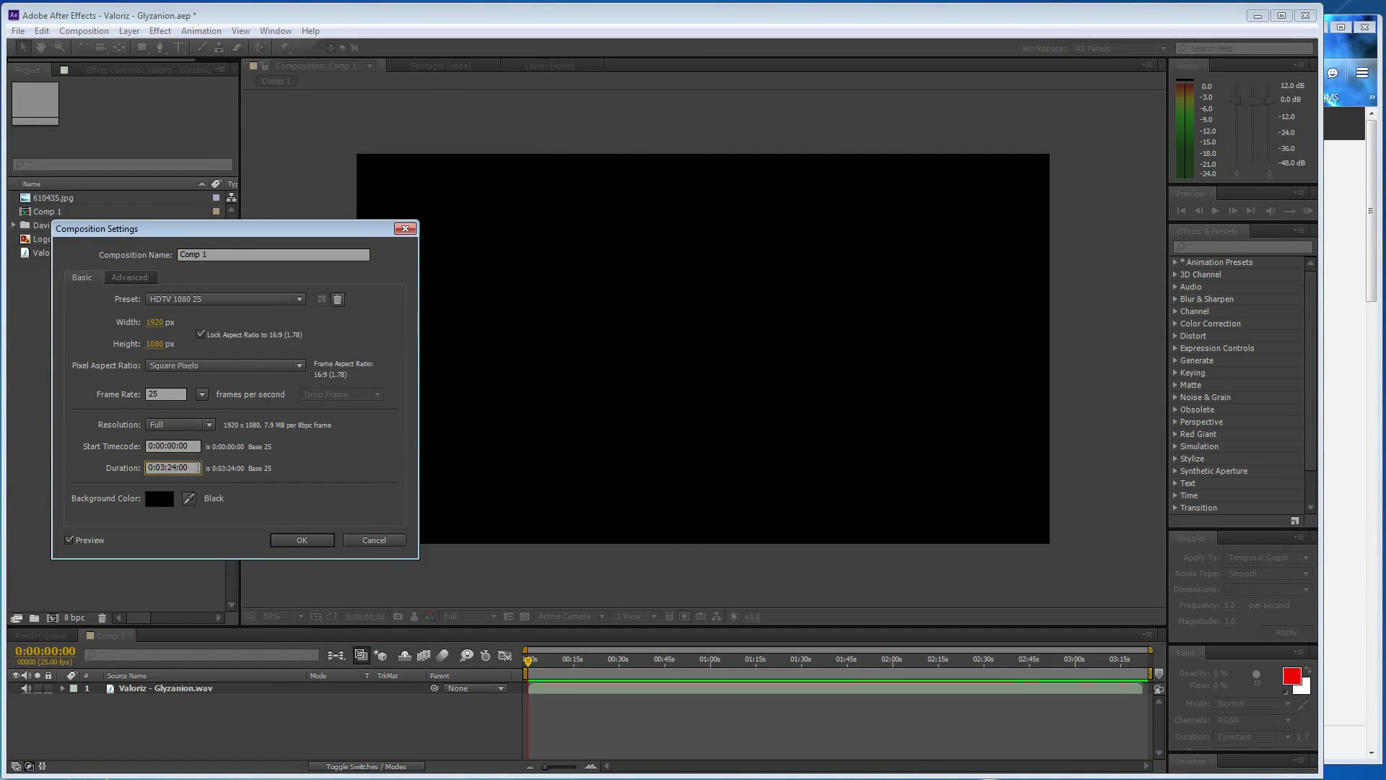
key(Return)
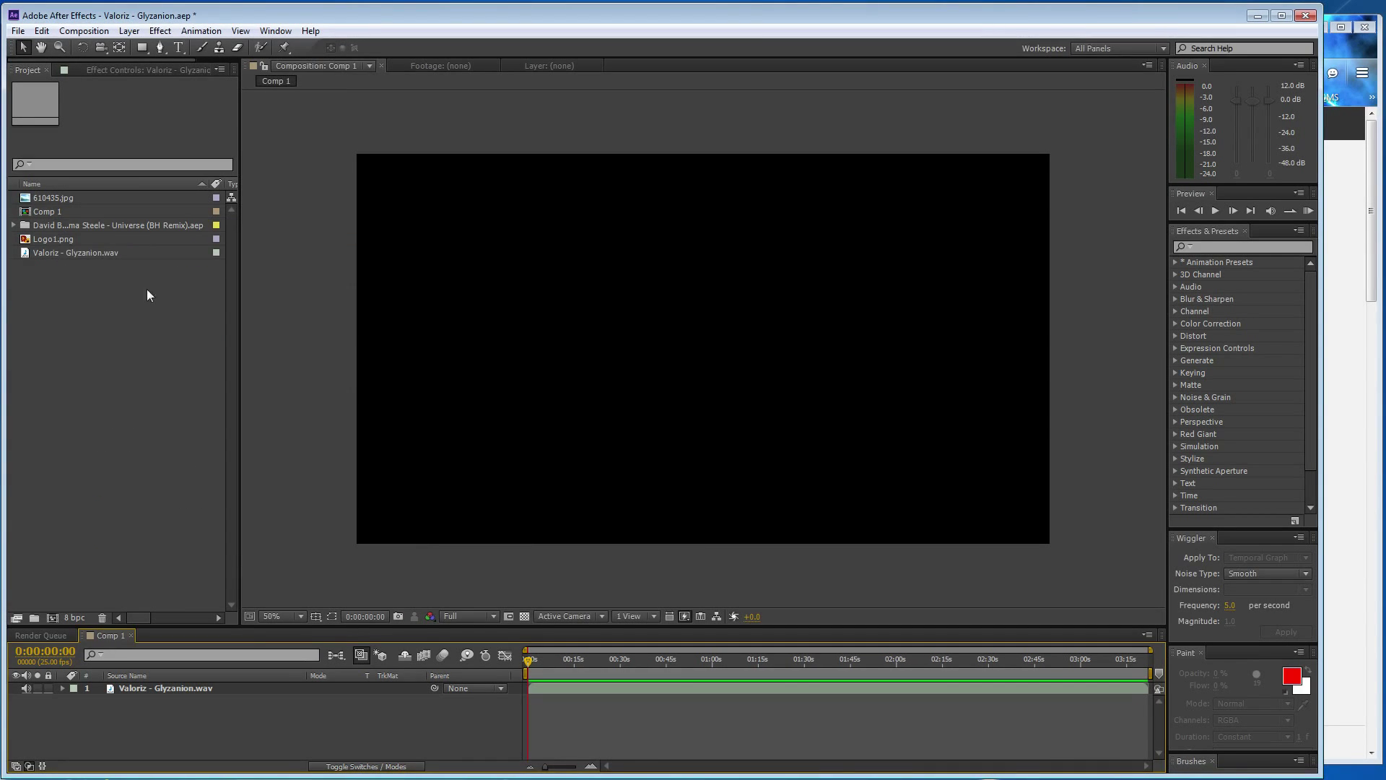
click(90, 32)
click(98, 65)
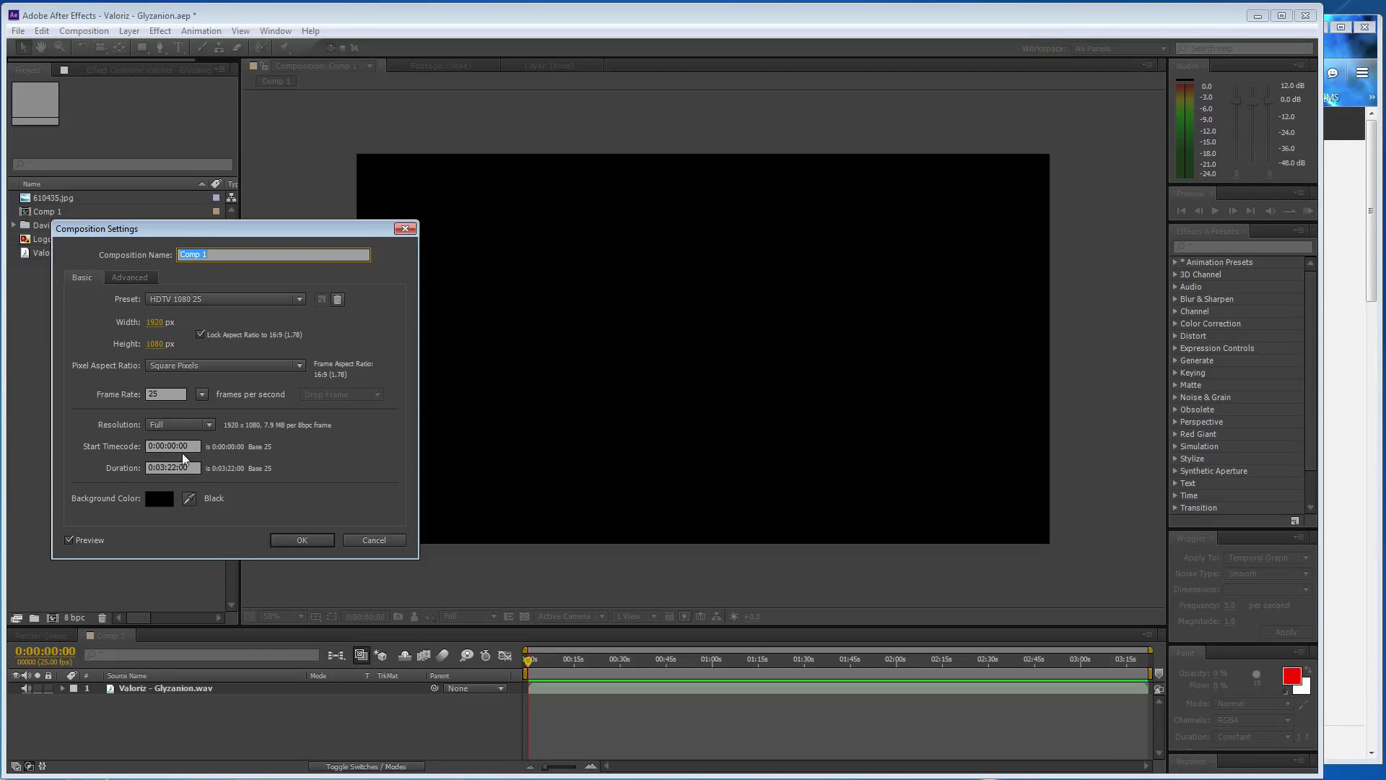
click(176, 466)
text(4)
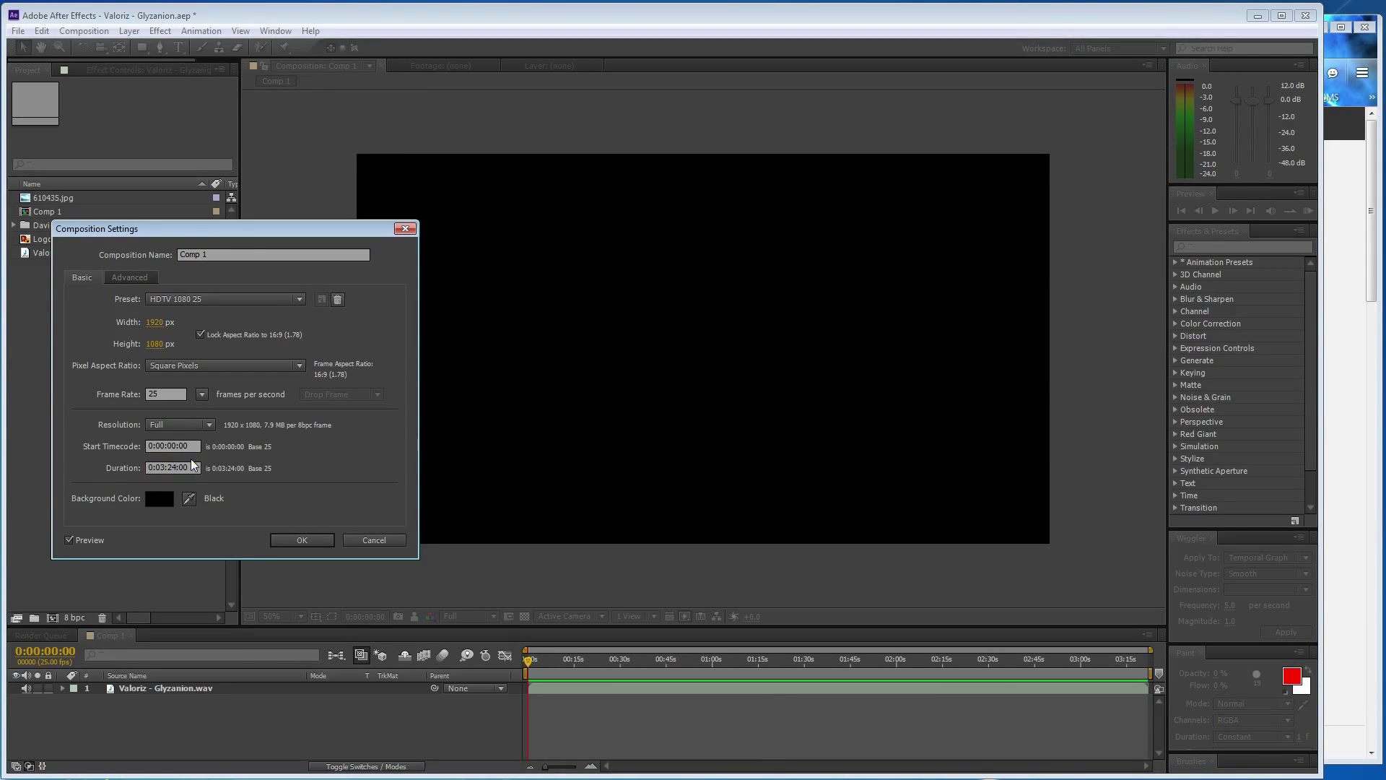
key(Return)
Save the project and add the 610435.jpg painting to Comp 1
key(ctrl+s)
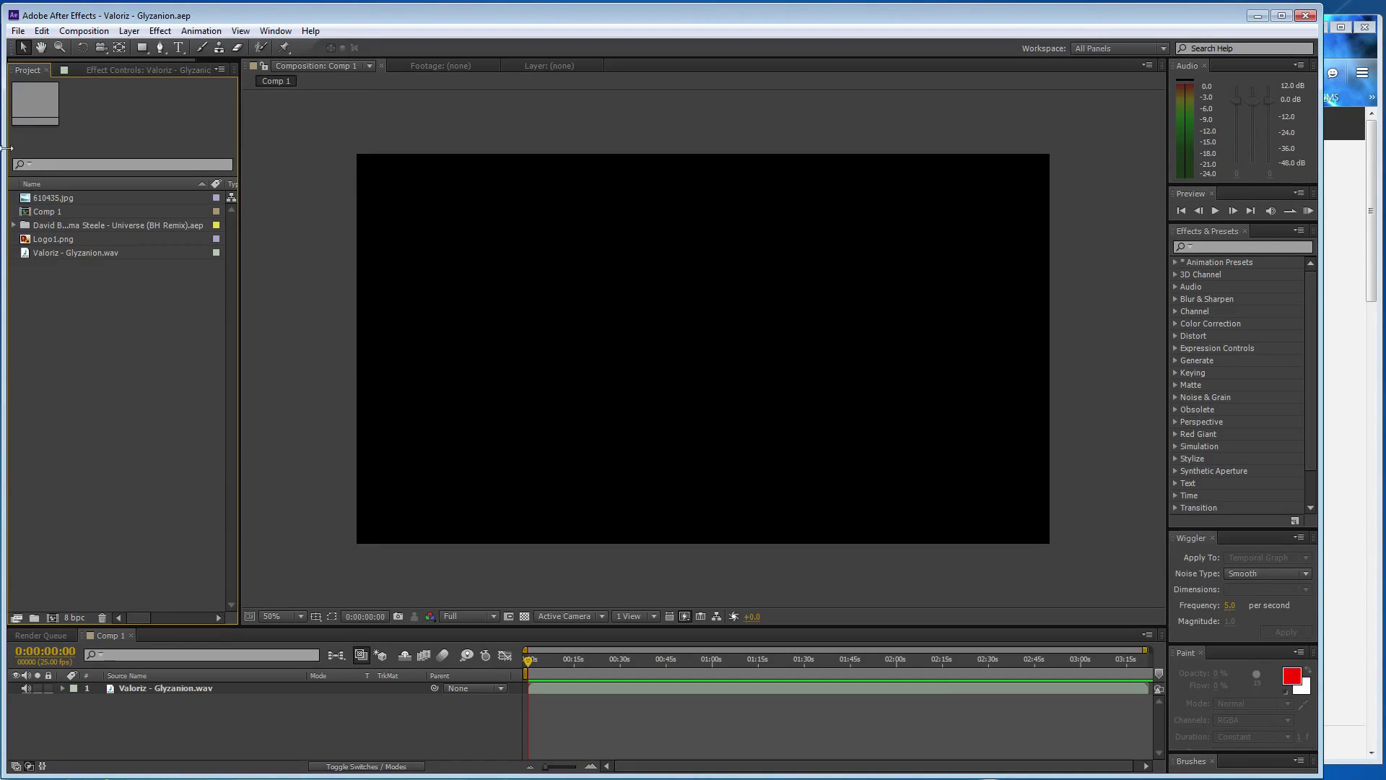
drag(101, 199, 200, 682)
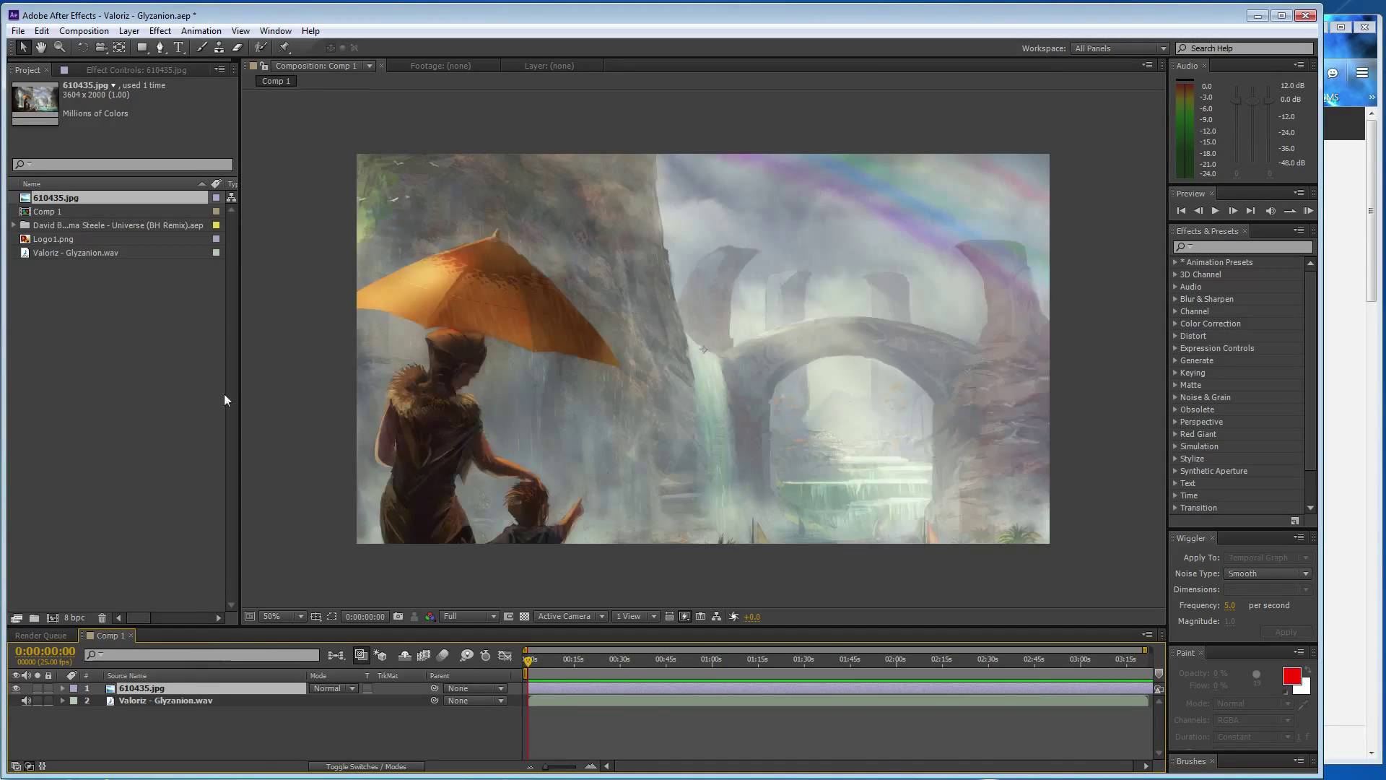
Scale the 610435.jpg painting down so the whole image fits the Comp 1 frame
scroll(697, 395, down, 2)
scroll(830, 433, down, 2)
scroll(830, 426, up, 2)
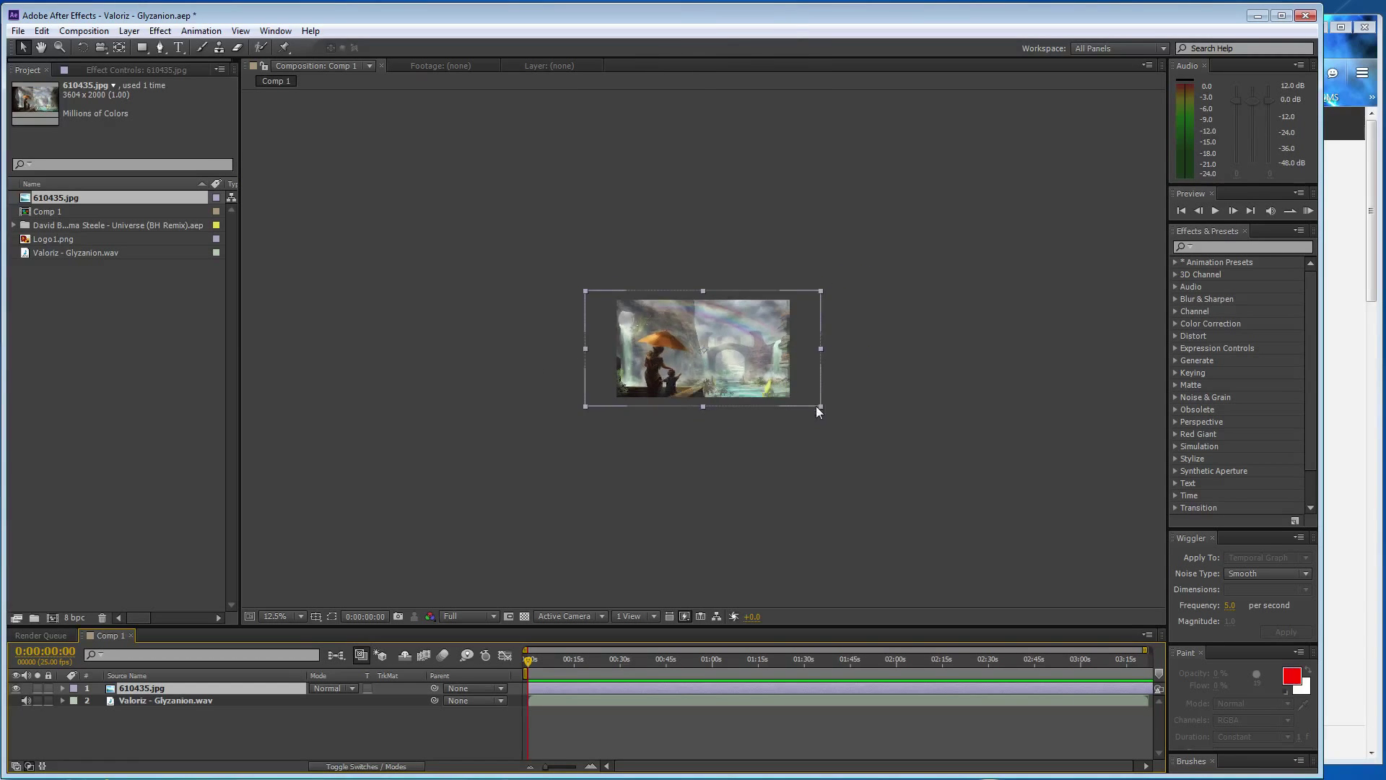
scroll(799, 406, up, 2)
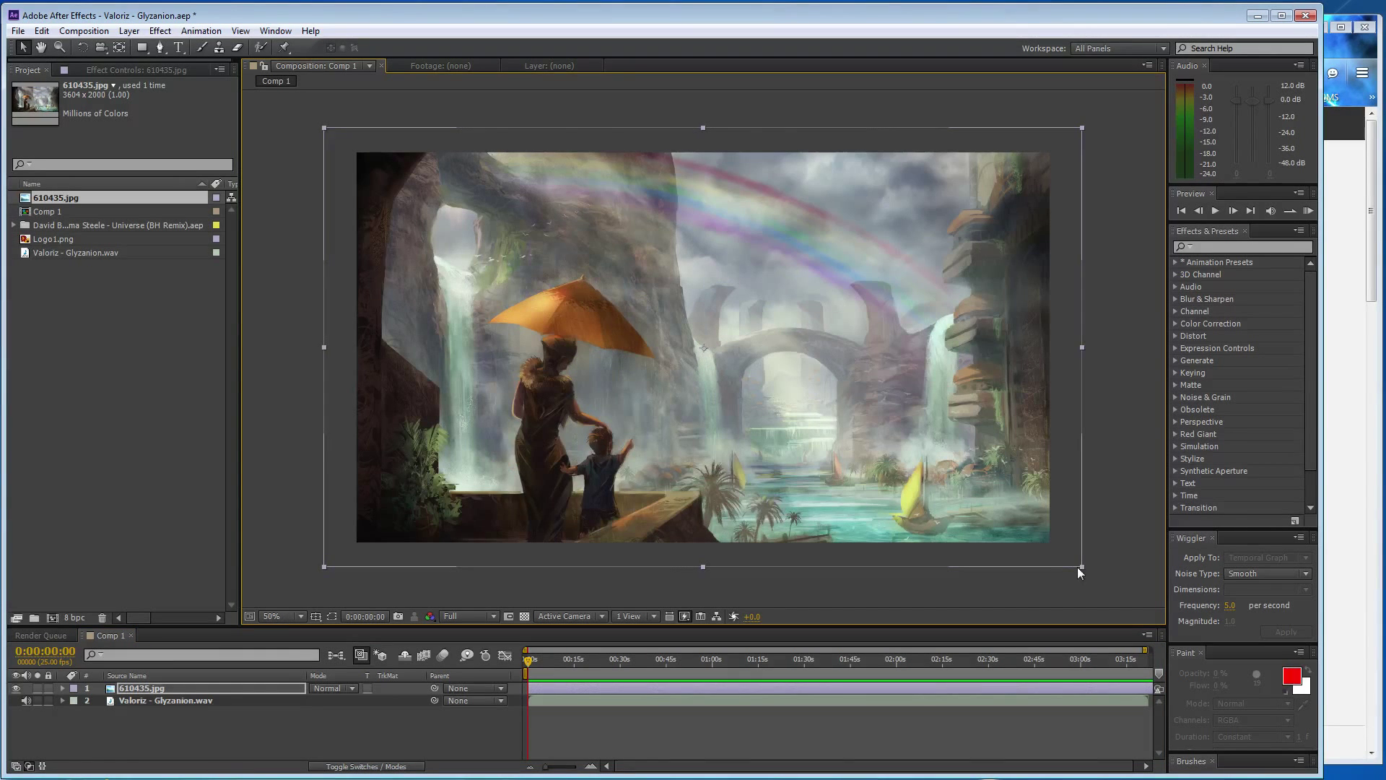
drag(1080, 567, 1056, 547)
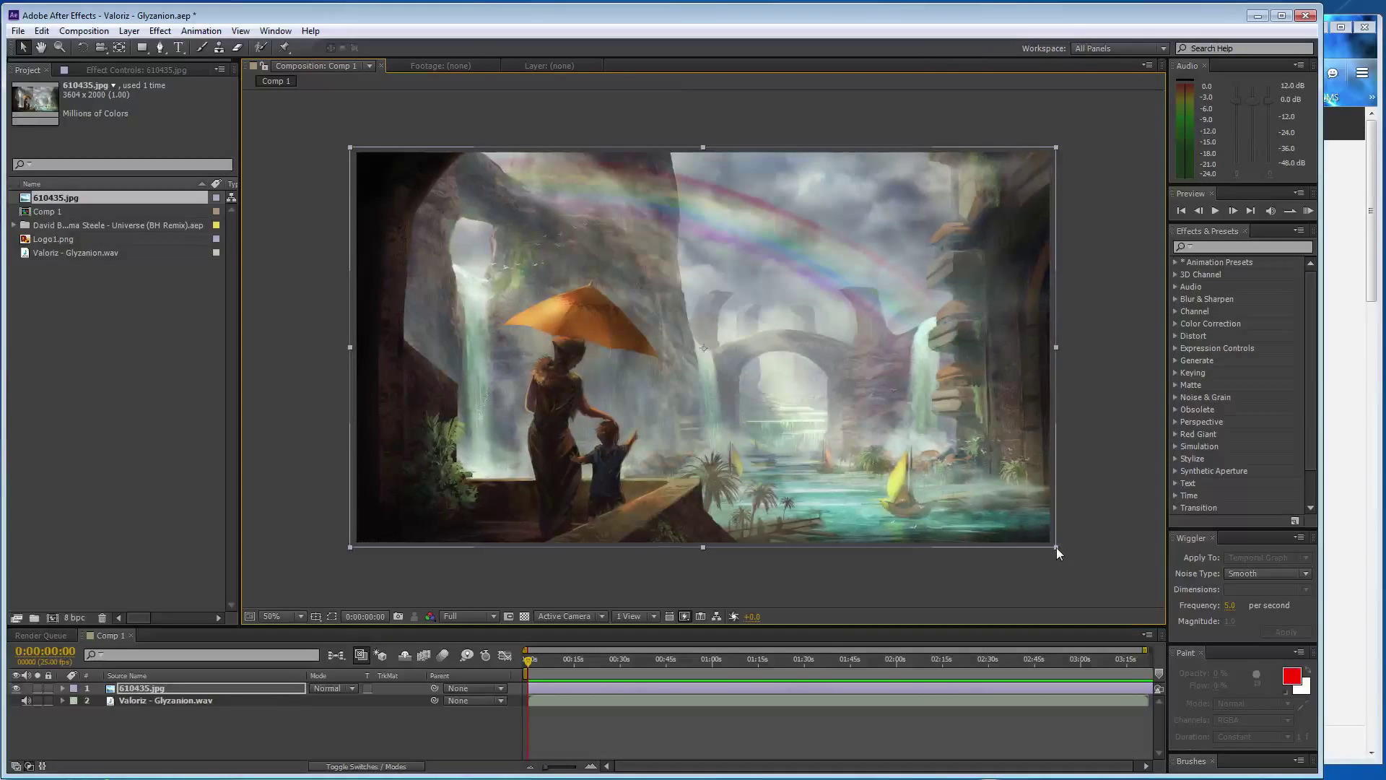
click(303, 481)
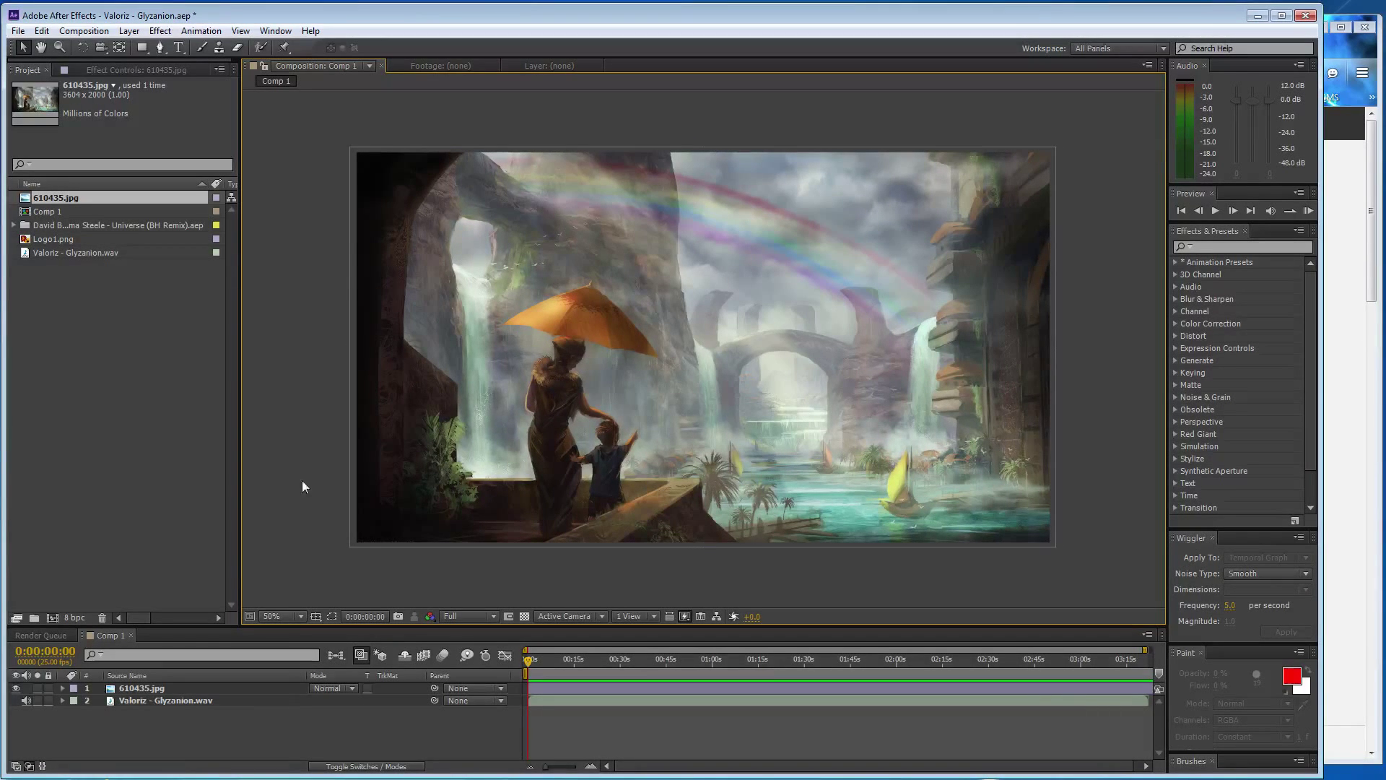
Add Logo1.png to Comp 1 and scale it down to a small circle
click(75, 239)
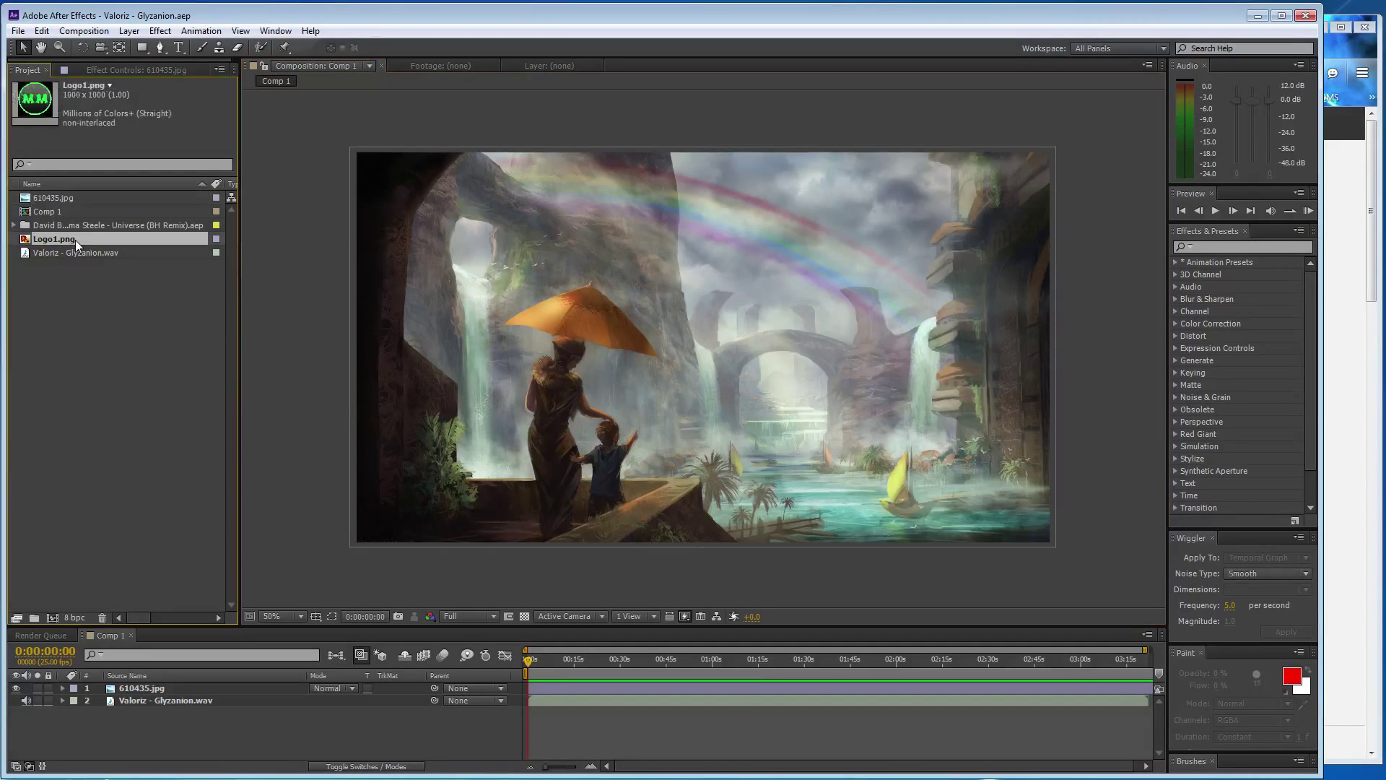
drag(142, 605, 172, 682)
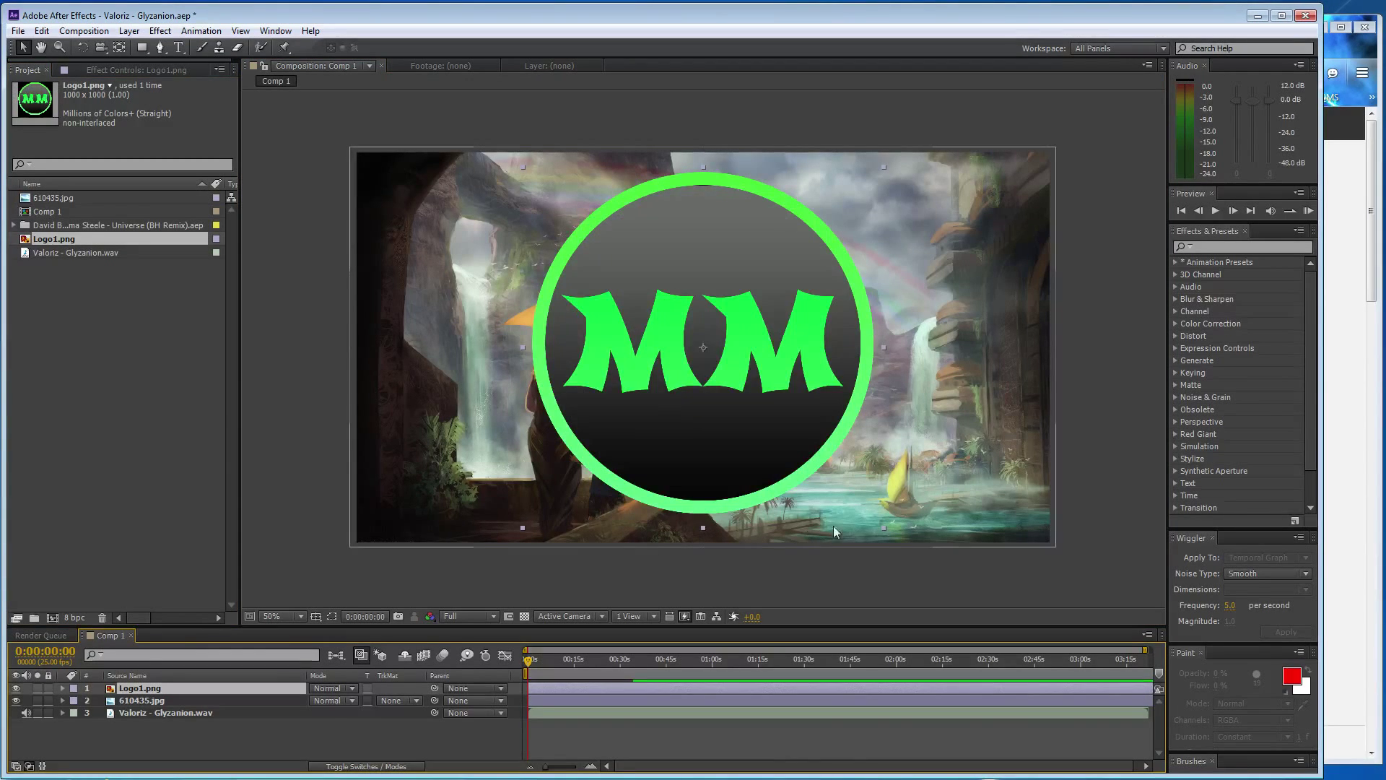
drag(884, 527, 727, 369)
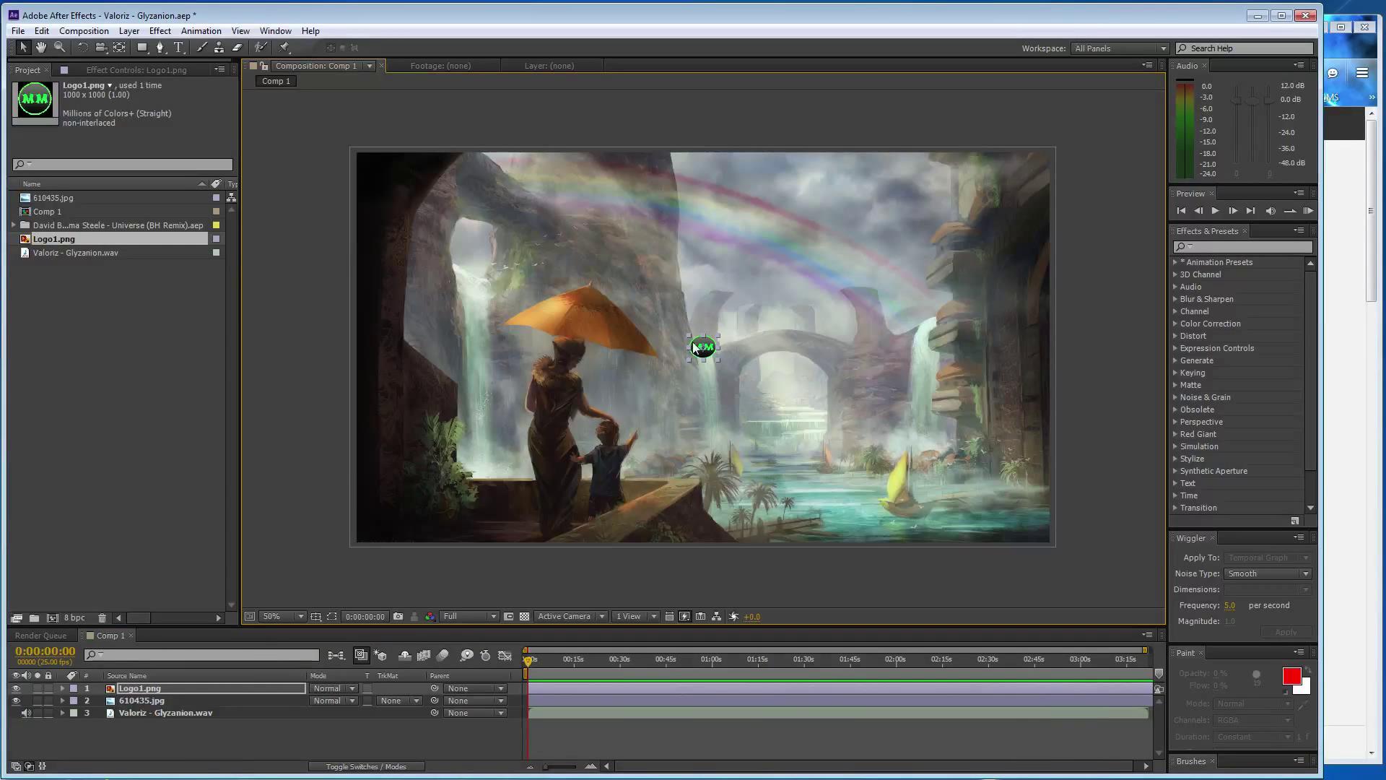
Move the MM logo into the frame's bottom-left corner
mouse_move(701, 349)
mouse_down()
mouse_move(349, 514)
mouse_move(384, 519)
mouse_up()
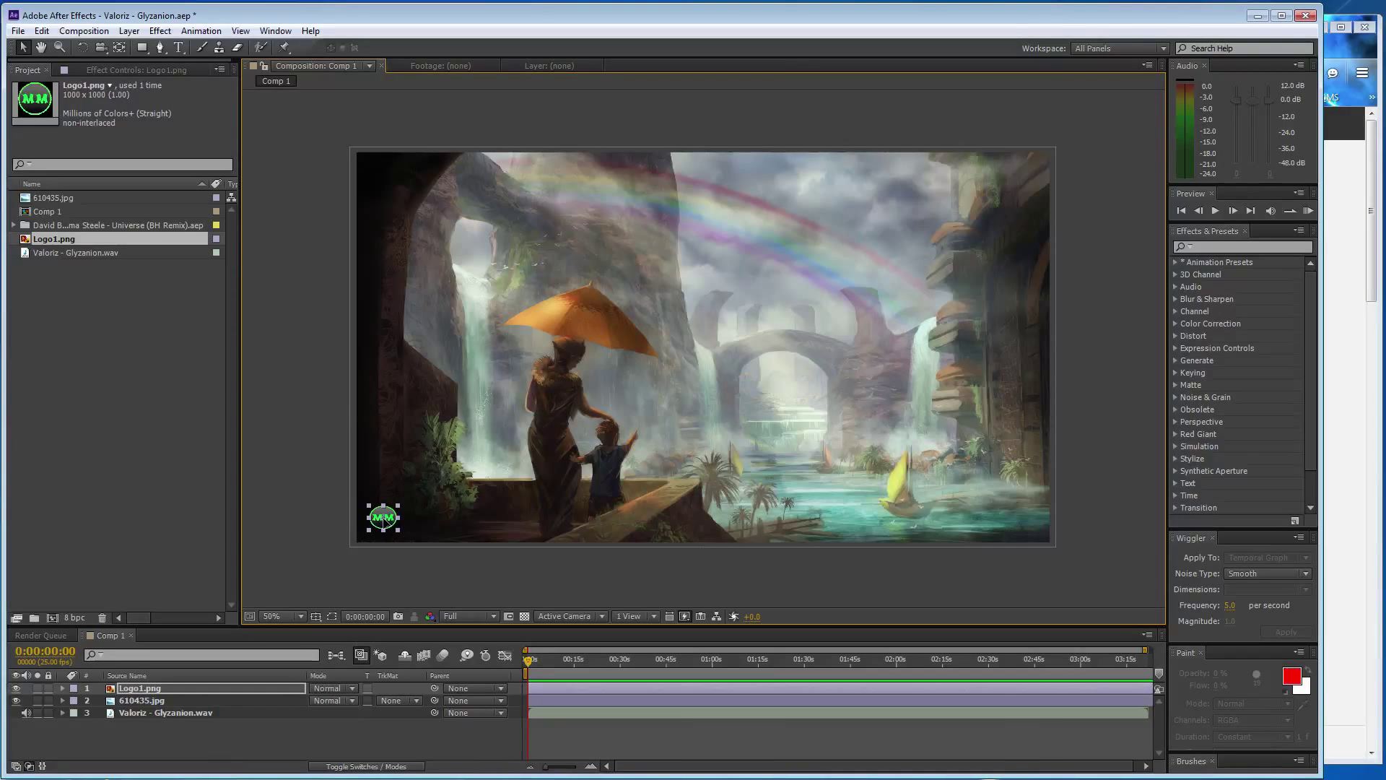
drag(384, 521, 381, 524)
click(306, 509)
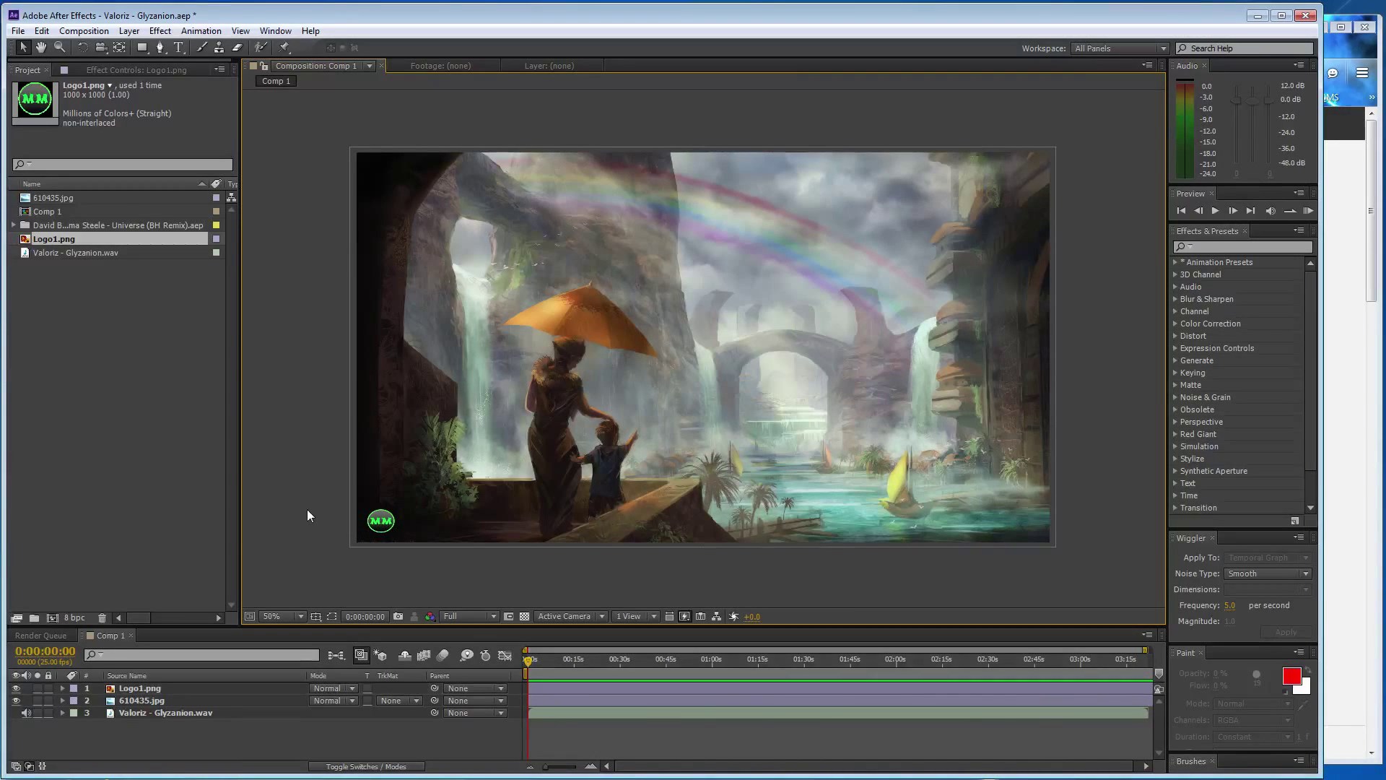
click(380, 521)
Save the project and create a full-frame black solid named Eq
click(294, 531)
key(ctrl+s)
key(ctrl+y)
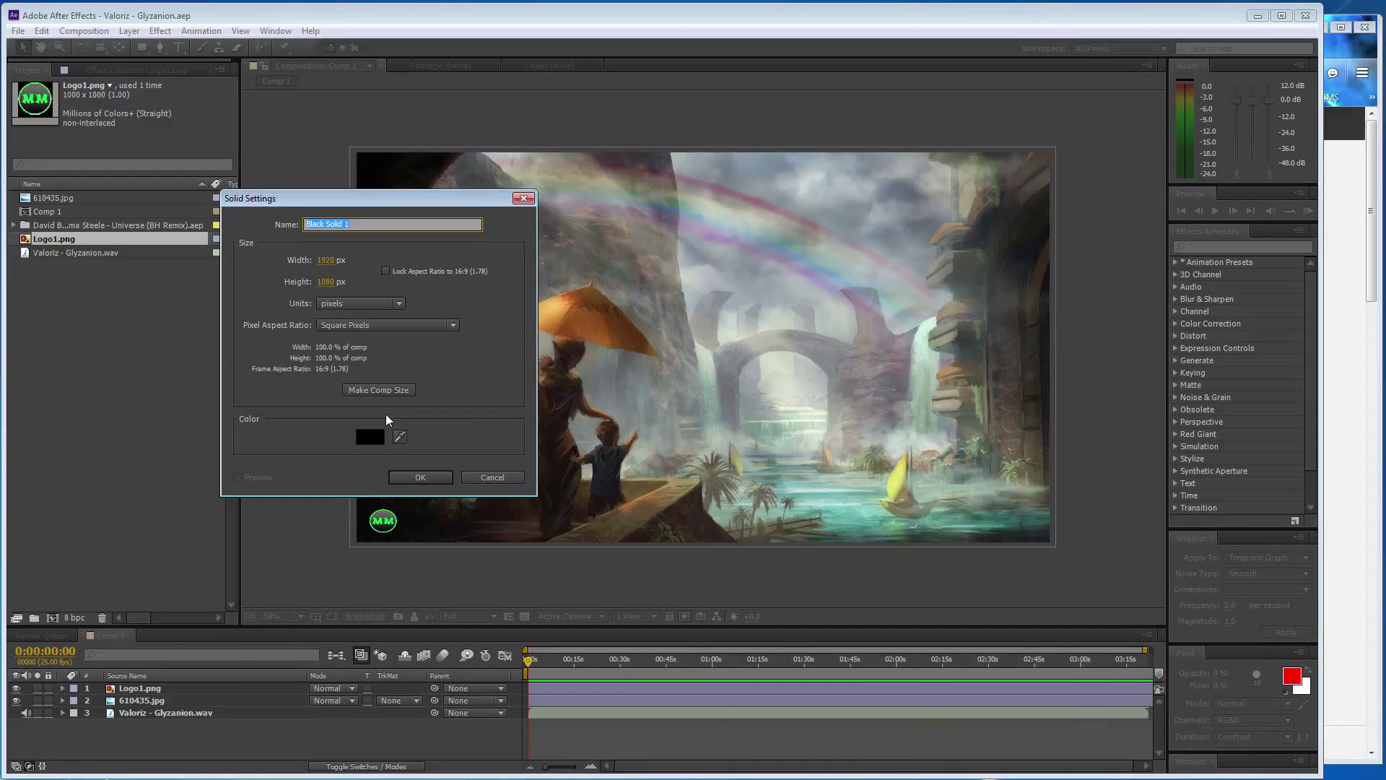
text(Eq)
click(415, 478)
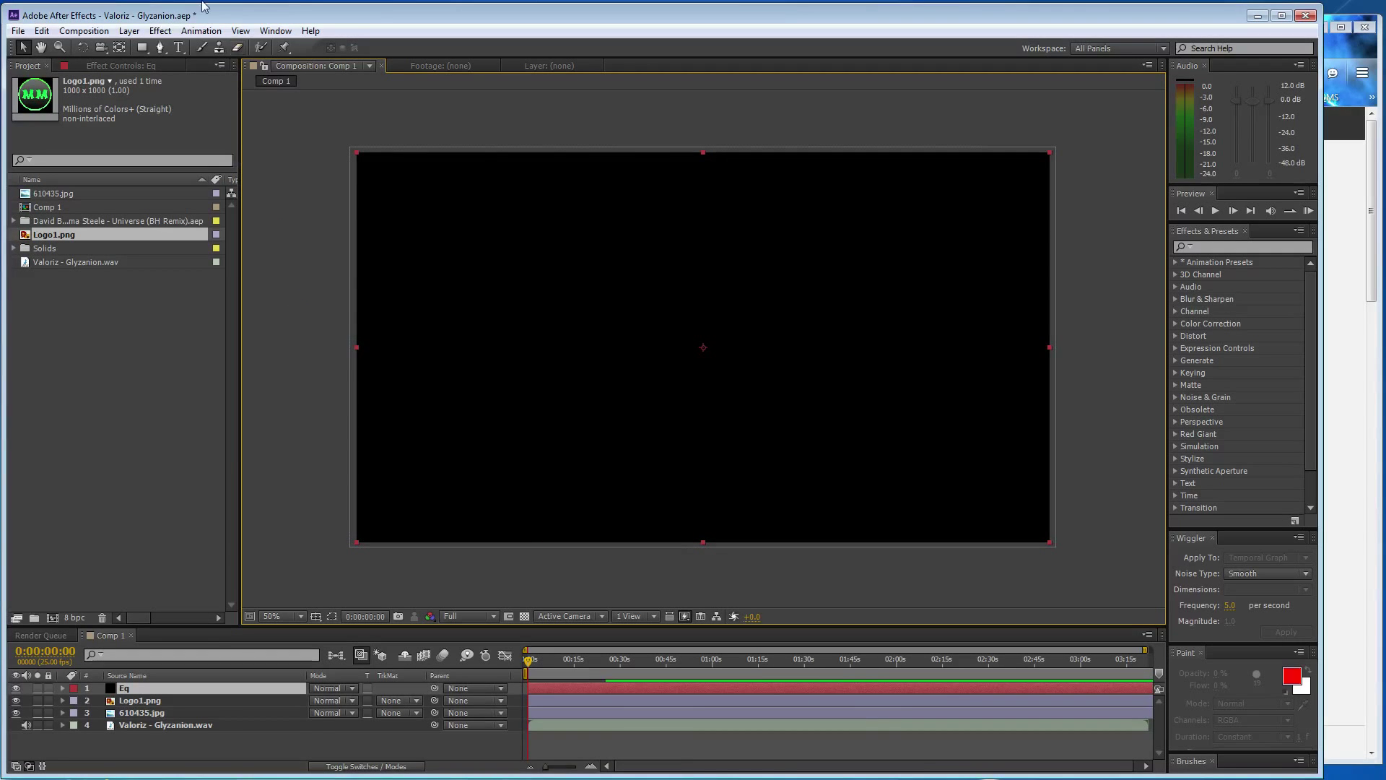
click(159, 33)
Apply Audio Spectrum to Eq, driven by the Valoriz - Glyzanion song layer
mouse_move(288, 212)
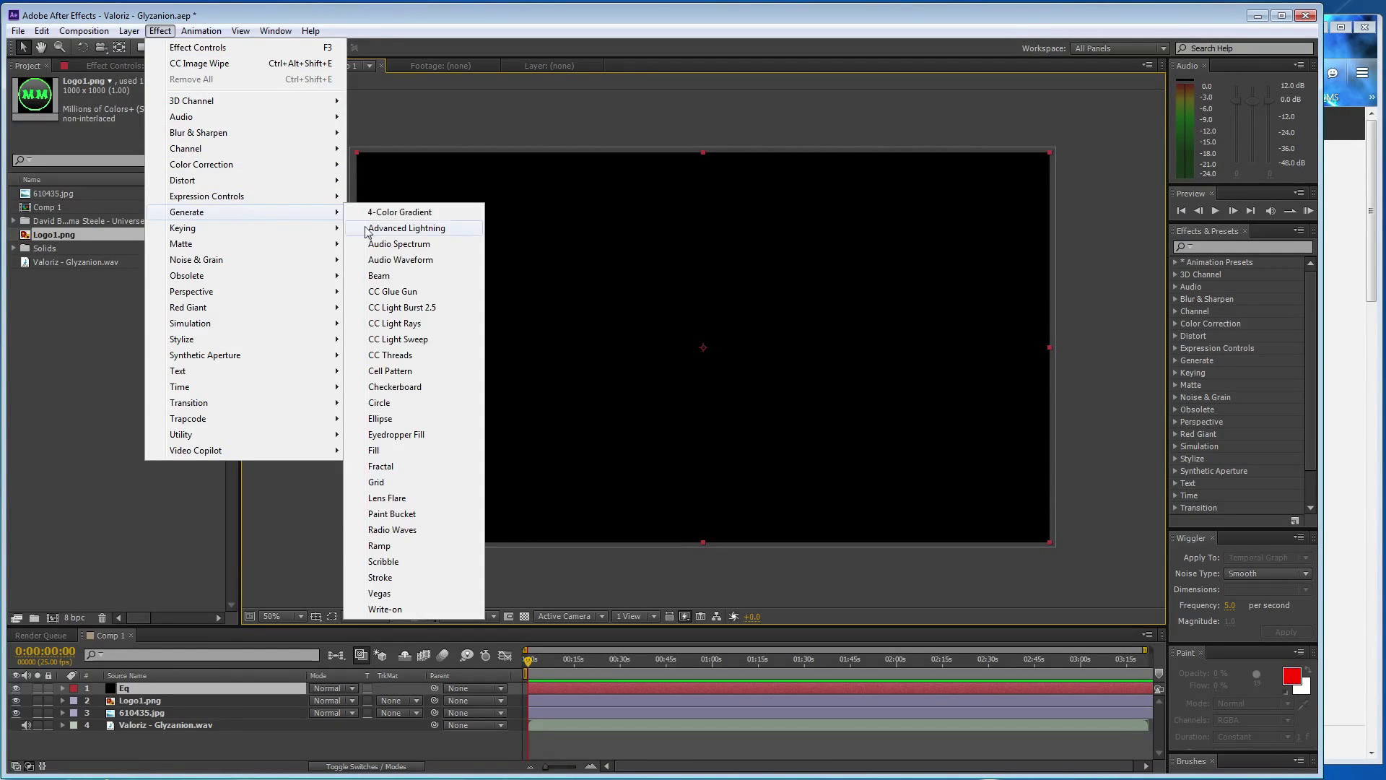
click(398, 245)
click(156, 117)
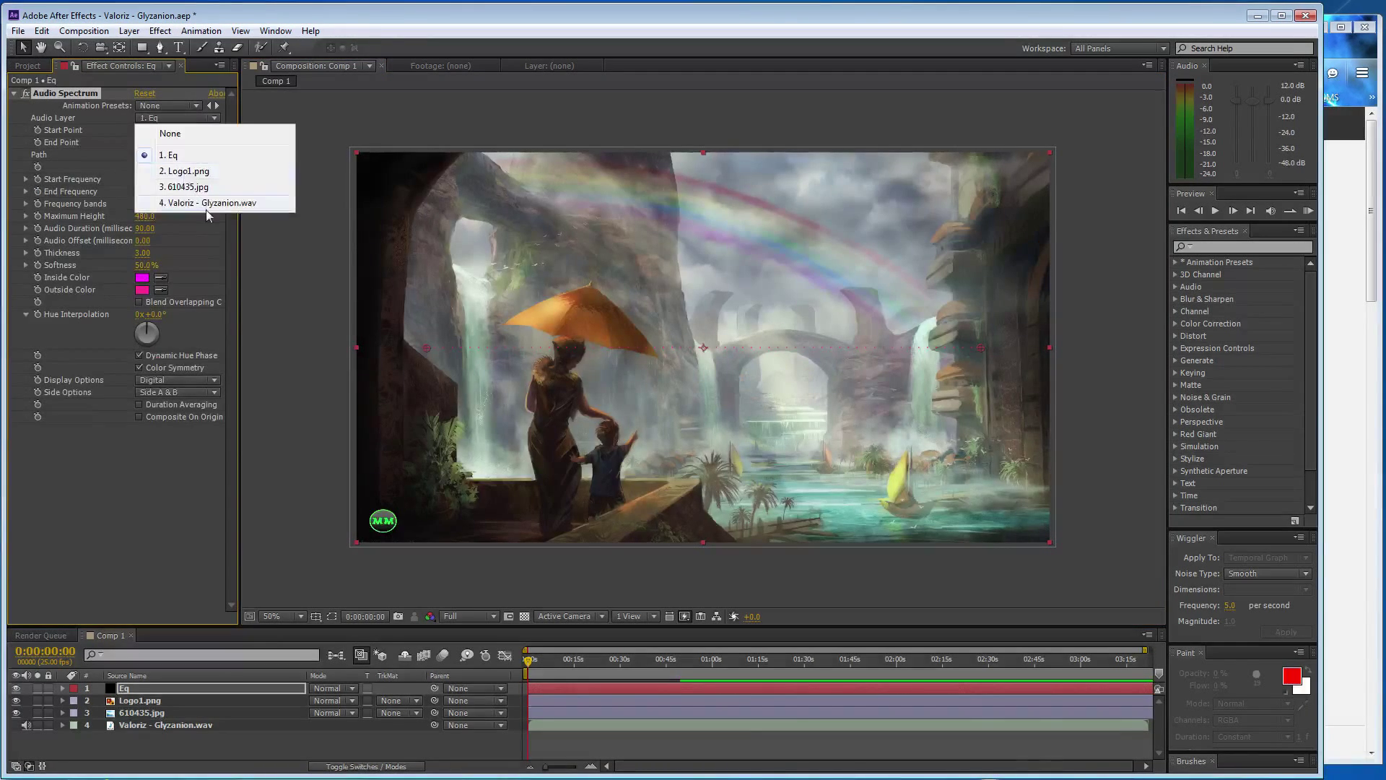
click(208, 208)
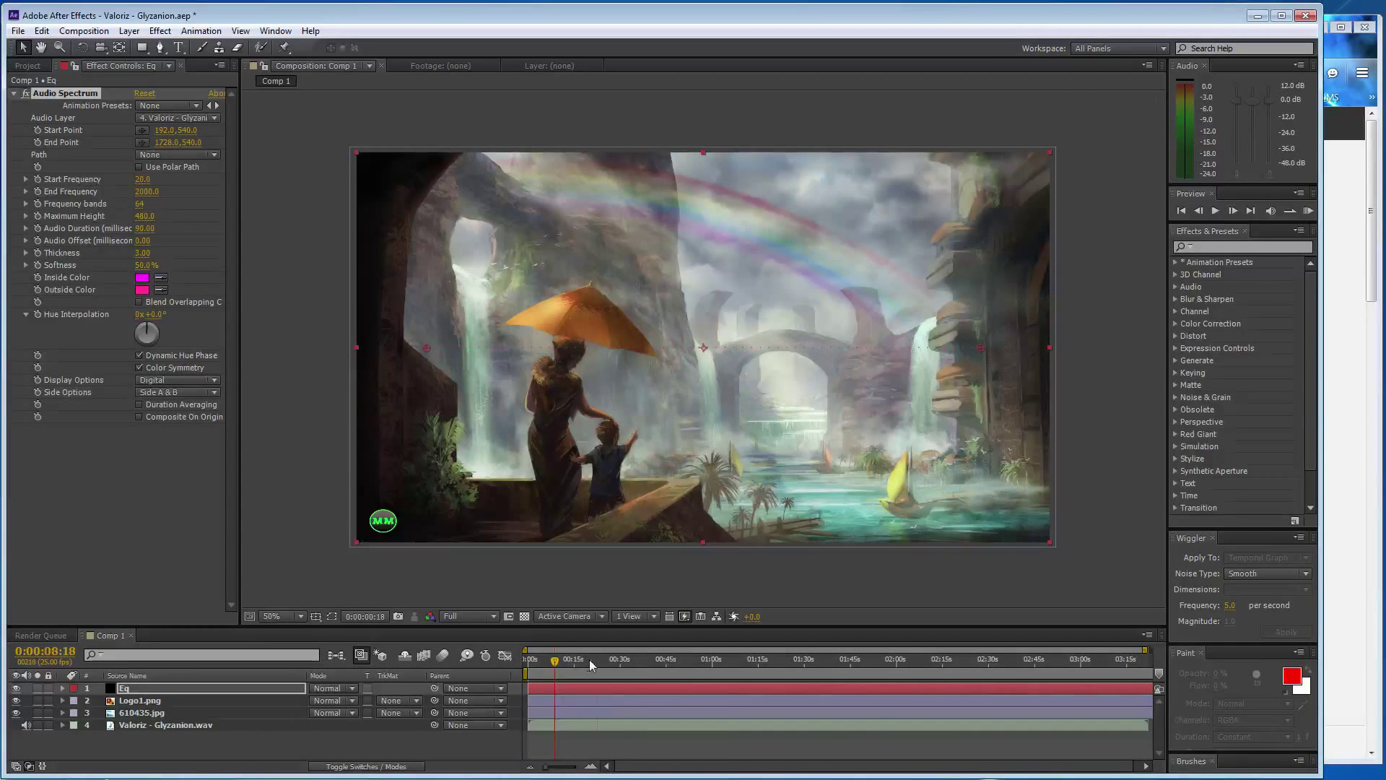
Scrub the playhead ahead to about 51 seconds and enlarge the timeline panel
drag(529, 660, 635, 660)
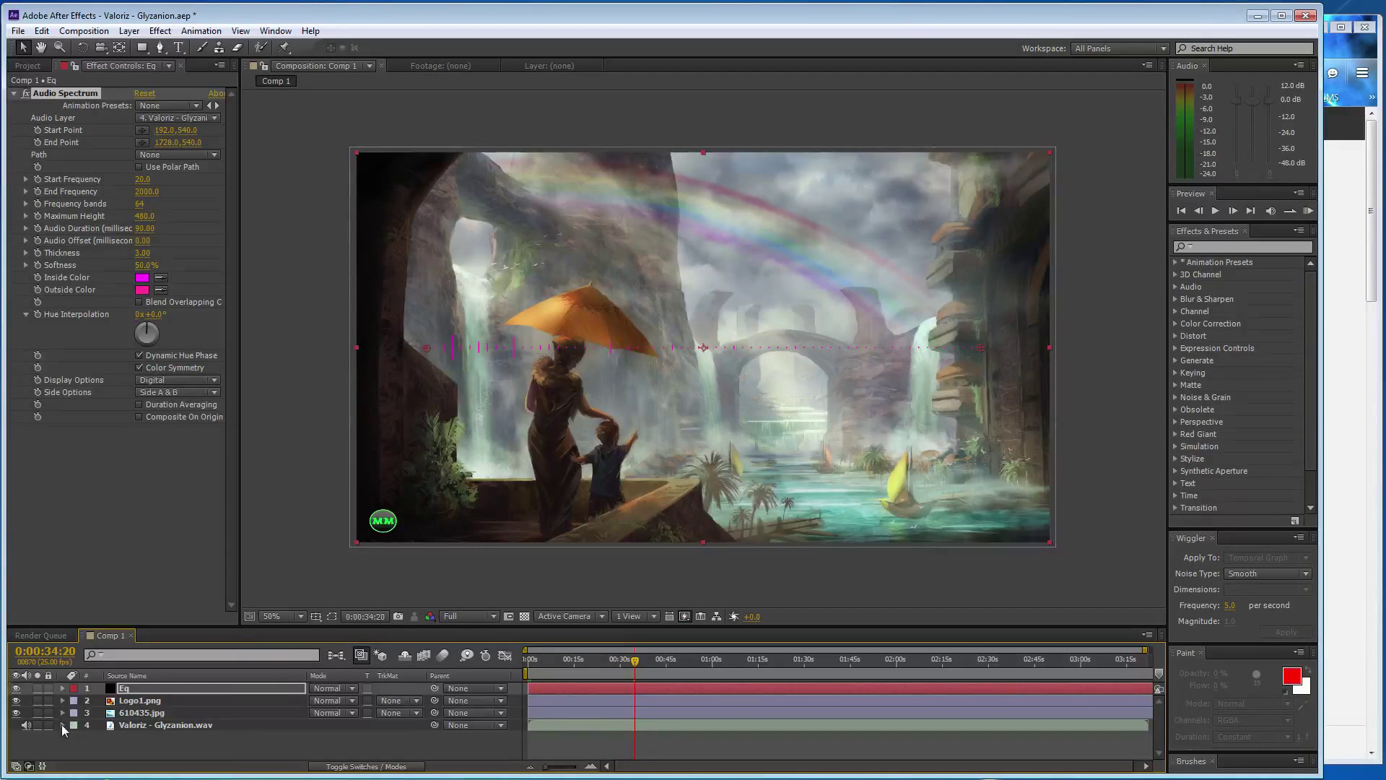
click(76, 739)
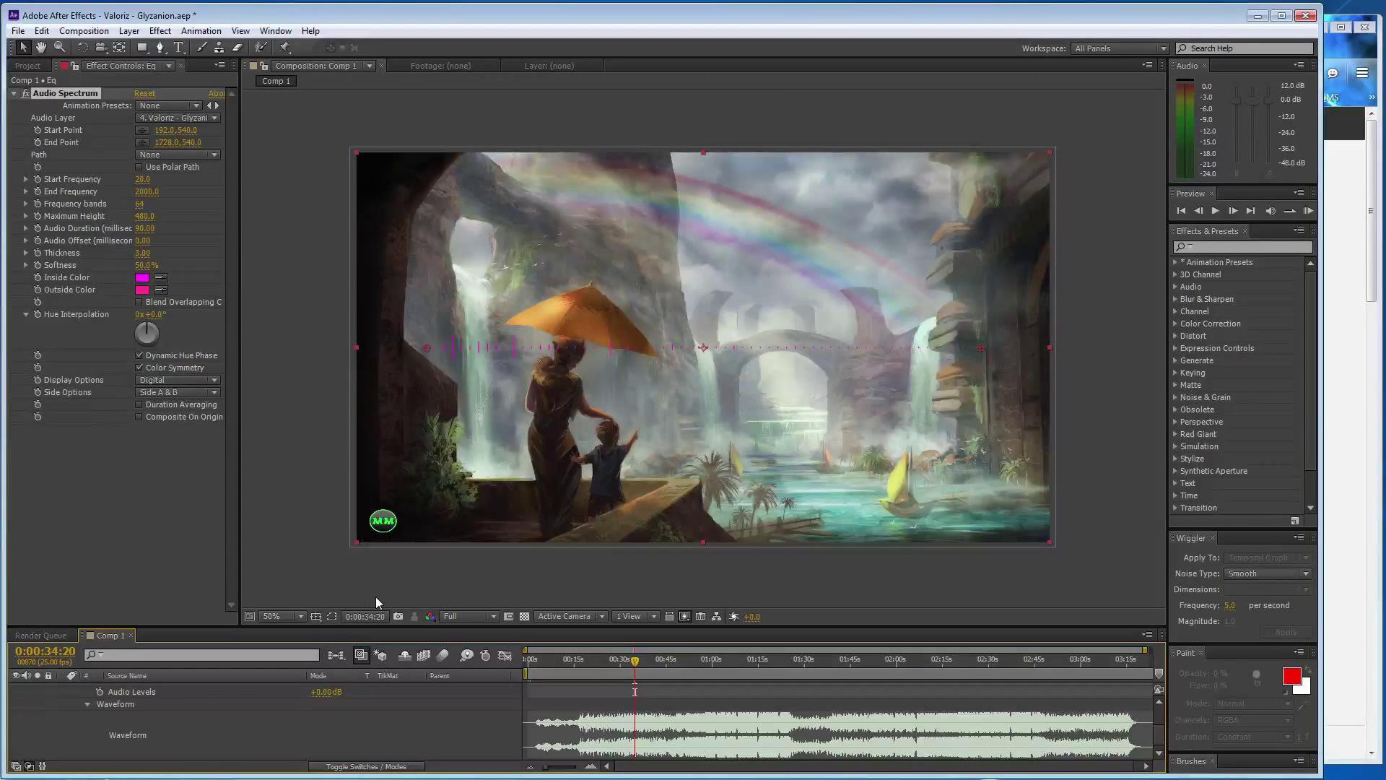
drag(642, 664, 686, 668)
drag(337, 627, 336, 618)
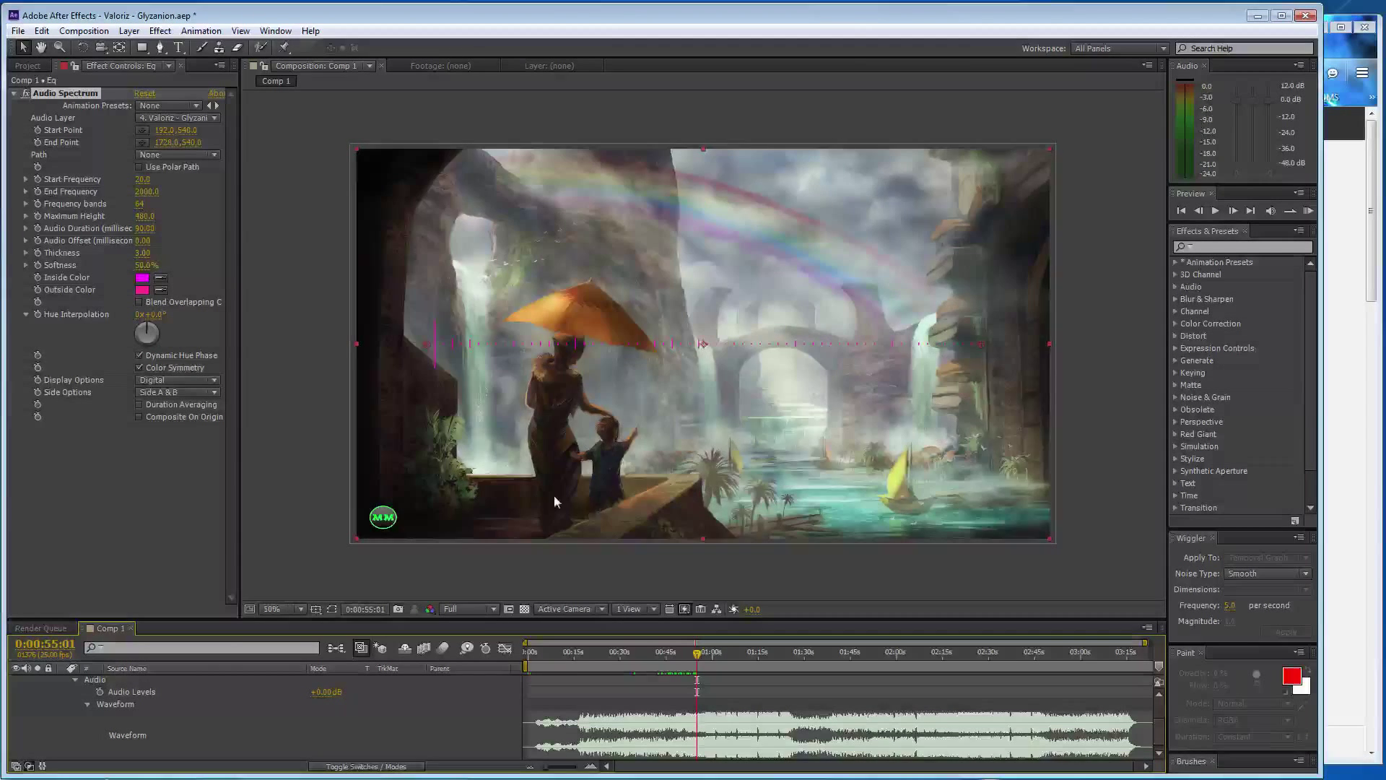
Zoom in and draw Mask 1 from the ledge's lower end to its upper corner
scroll(553, 496, up, 2)
mouse_move(580, 521)
mouse_down()
mouse_move(621, 241)
mouse_move(613, 270)
mouse_up()
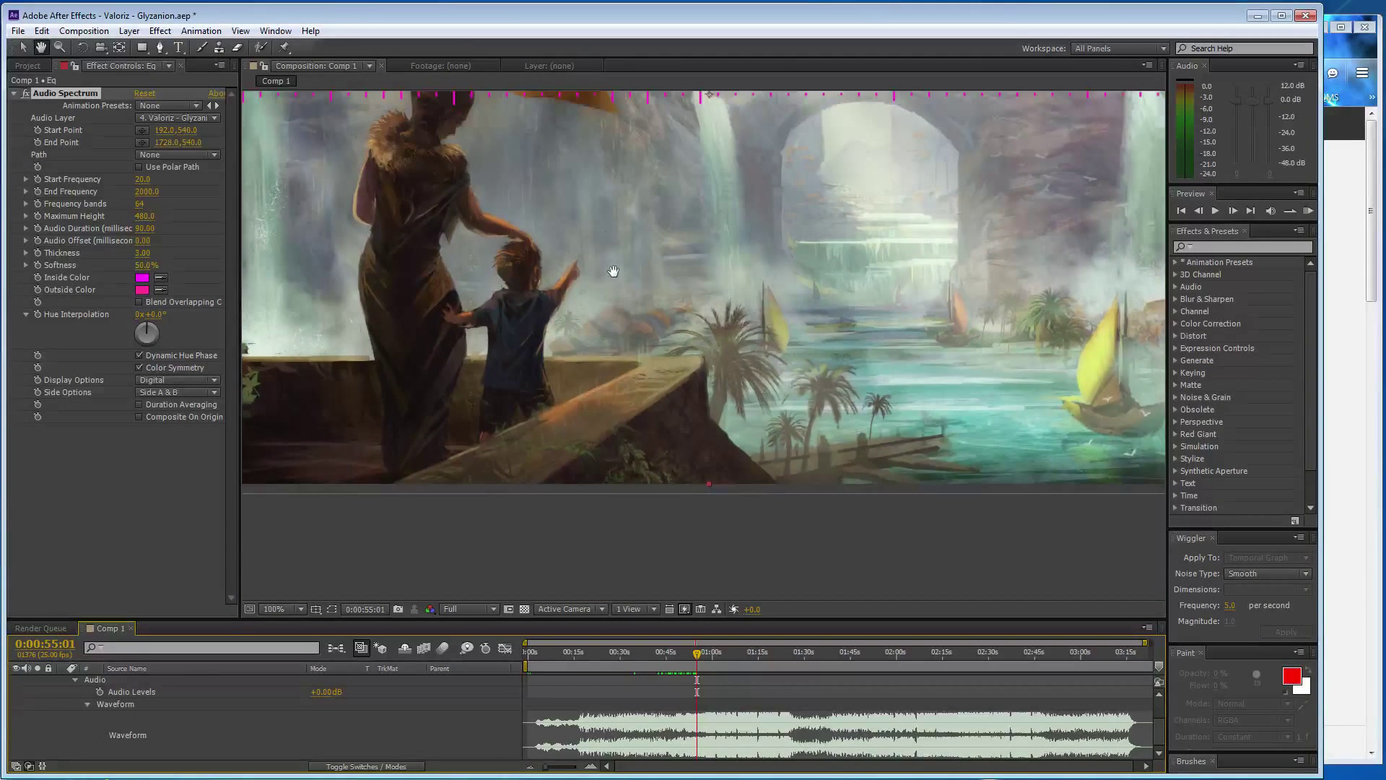
key(g)
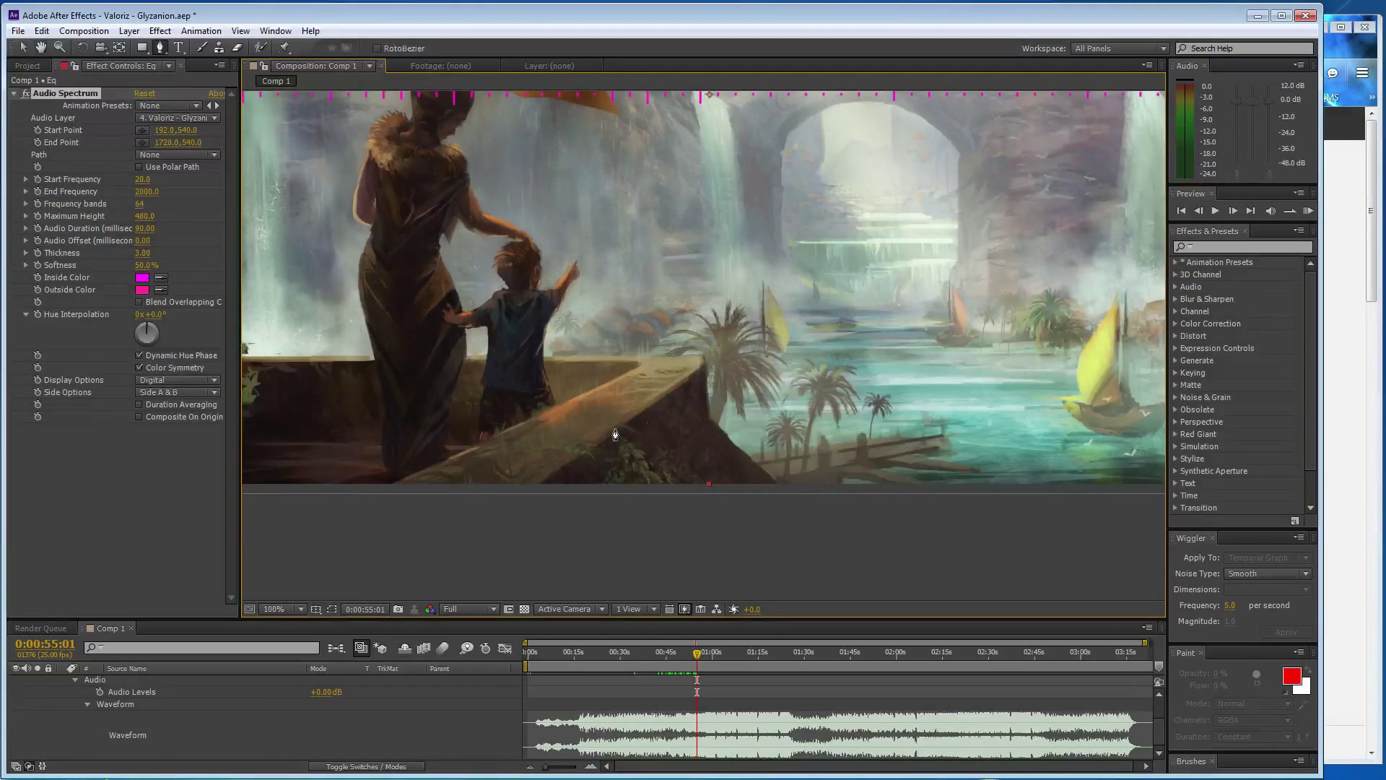
click(542, 484)
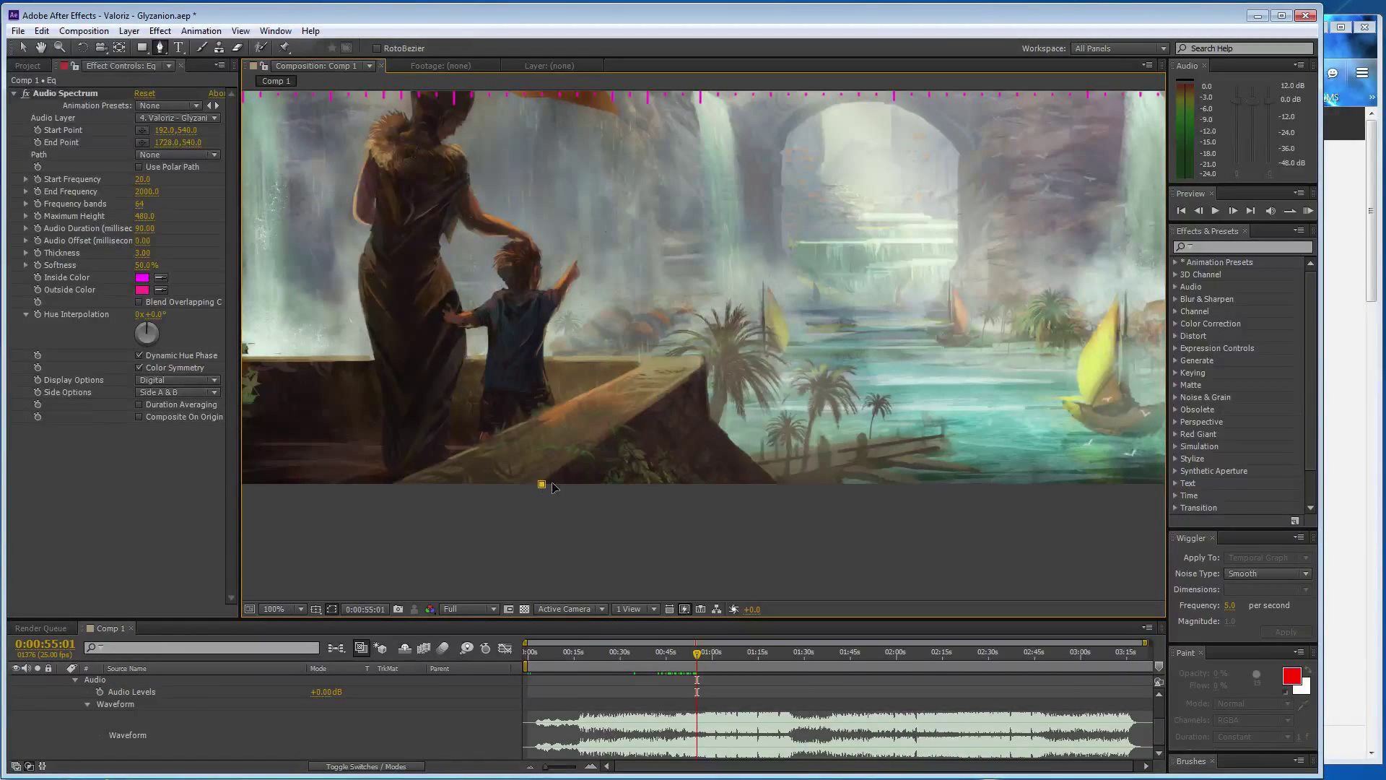
click(700, 368)
Set the Audio Spectrum path to Mask 1 and zoom back out
click(149, 153)
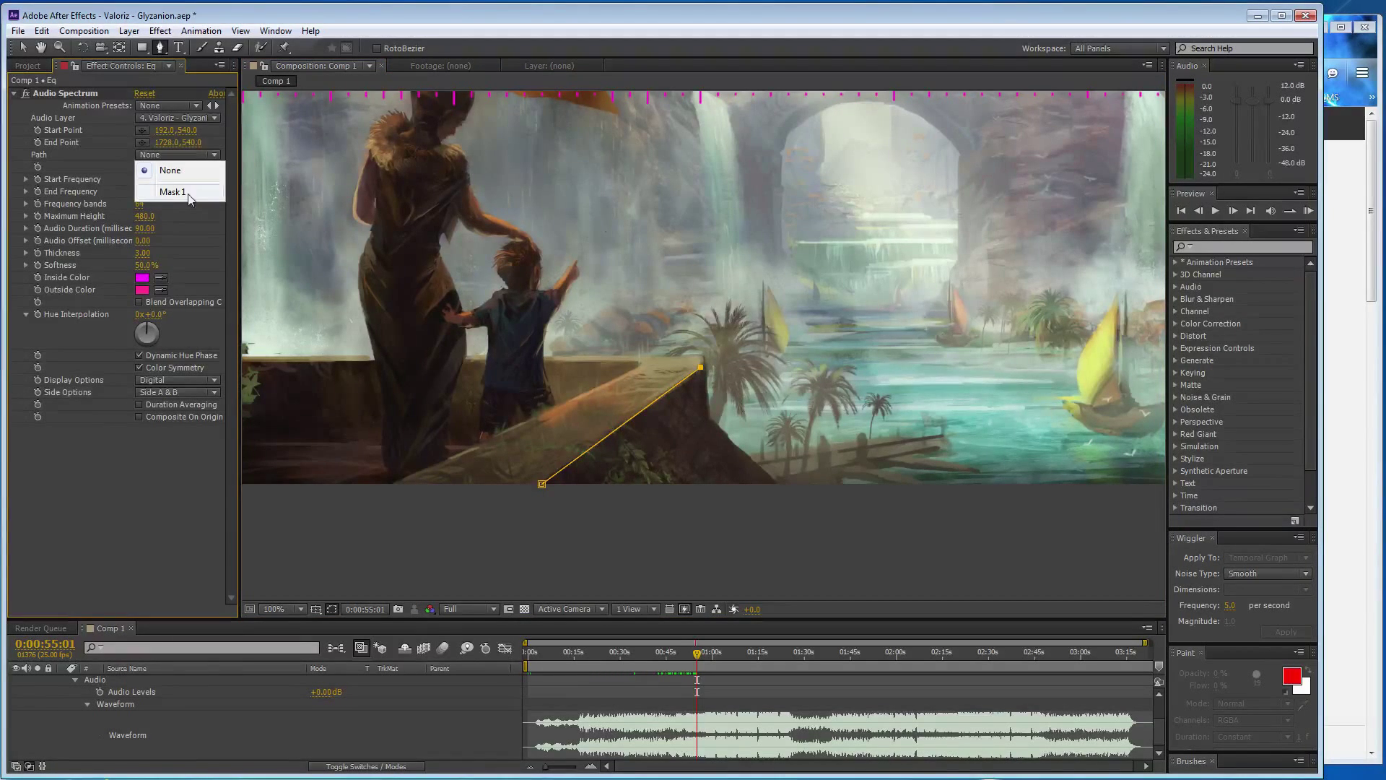
click(188, 193)
key(comma)
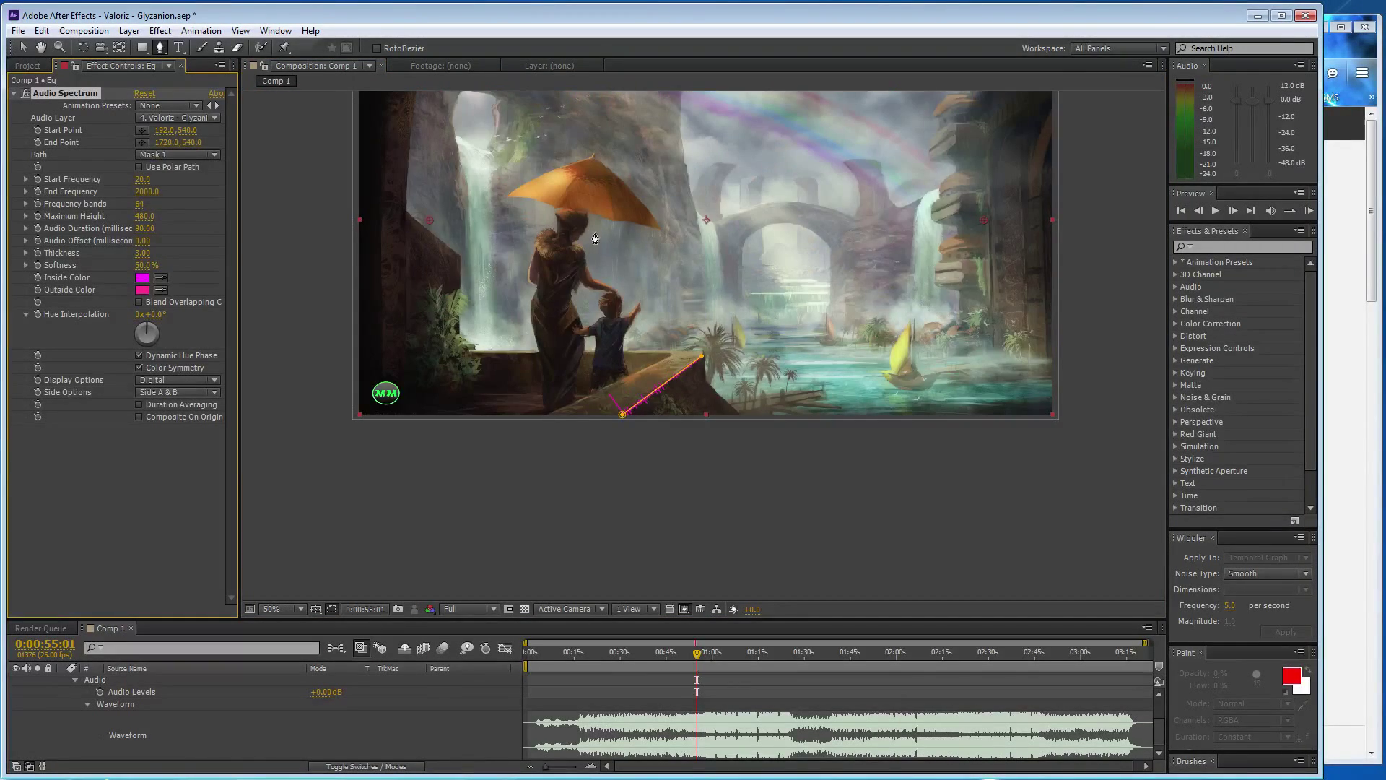
Set the spectrum's inside colour to the sail's yellow and outside colour to white
click(162, 279)
click(892, 351)
click(142, 289)
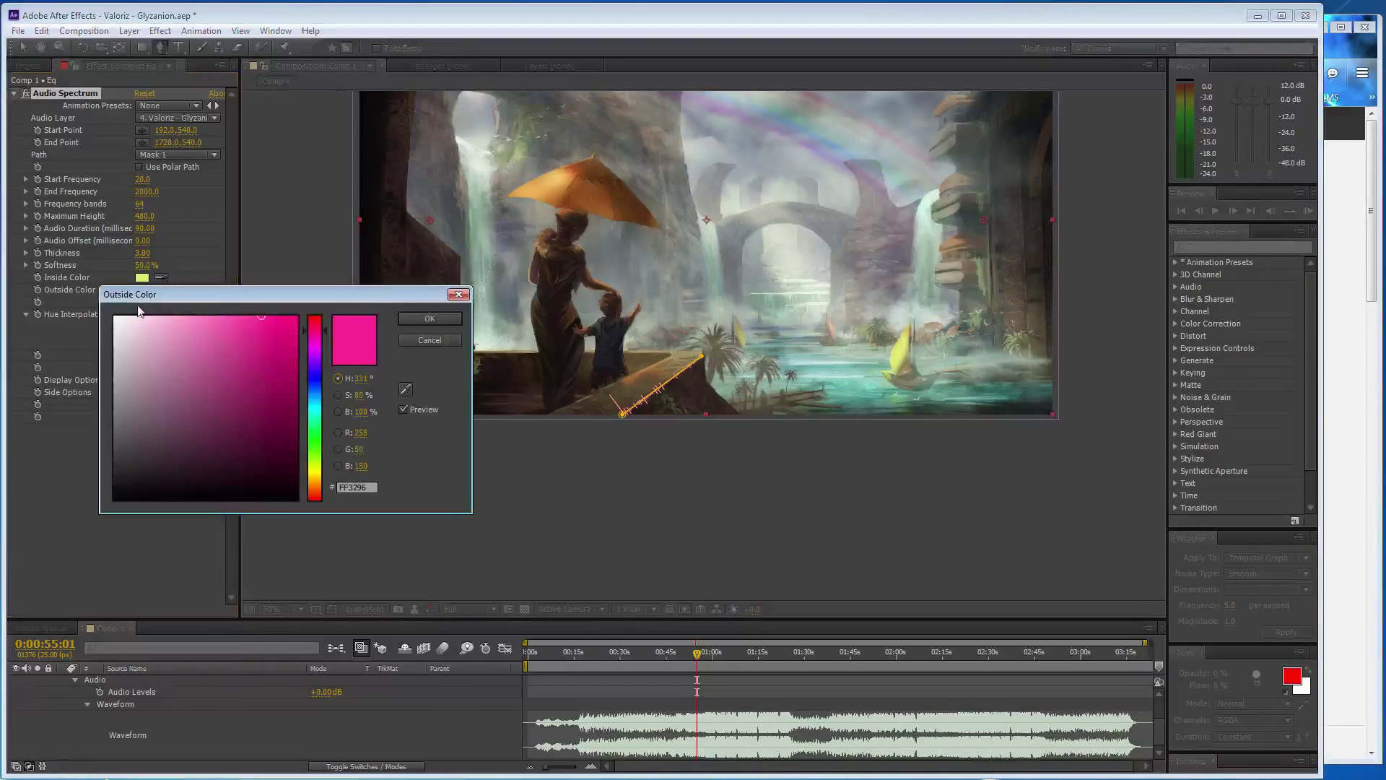
click(429, 319)
Set Start Frequency 600, End Frequency 1300 and 500 frequency bands
click(144, 179)
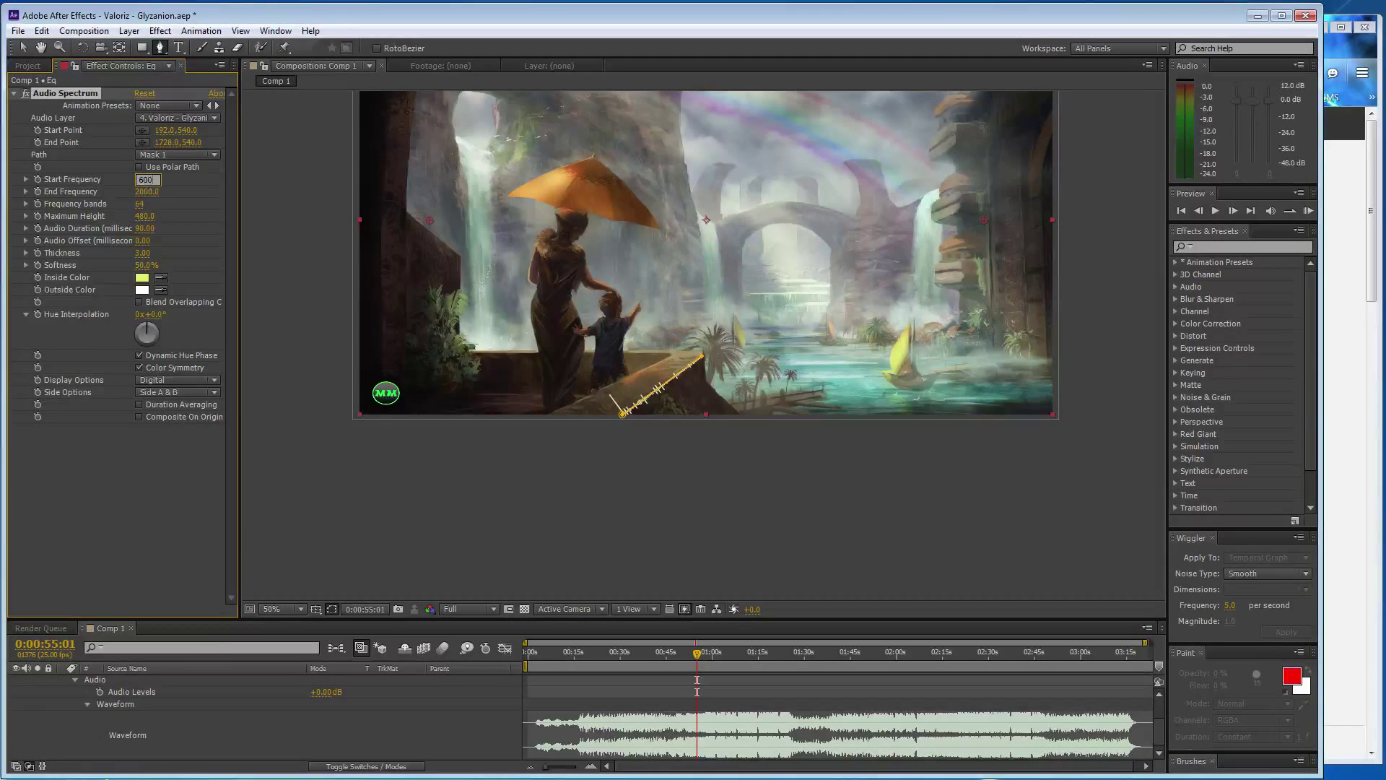
key(Tab)
text(1300)
key(Tab)
text(500)
key(Return)
Set Side Options so the spectrum bars draw on Side A only
click(178, 390)
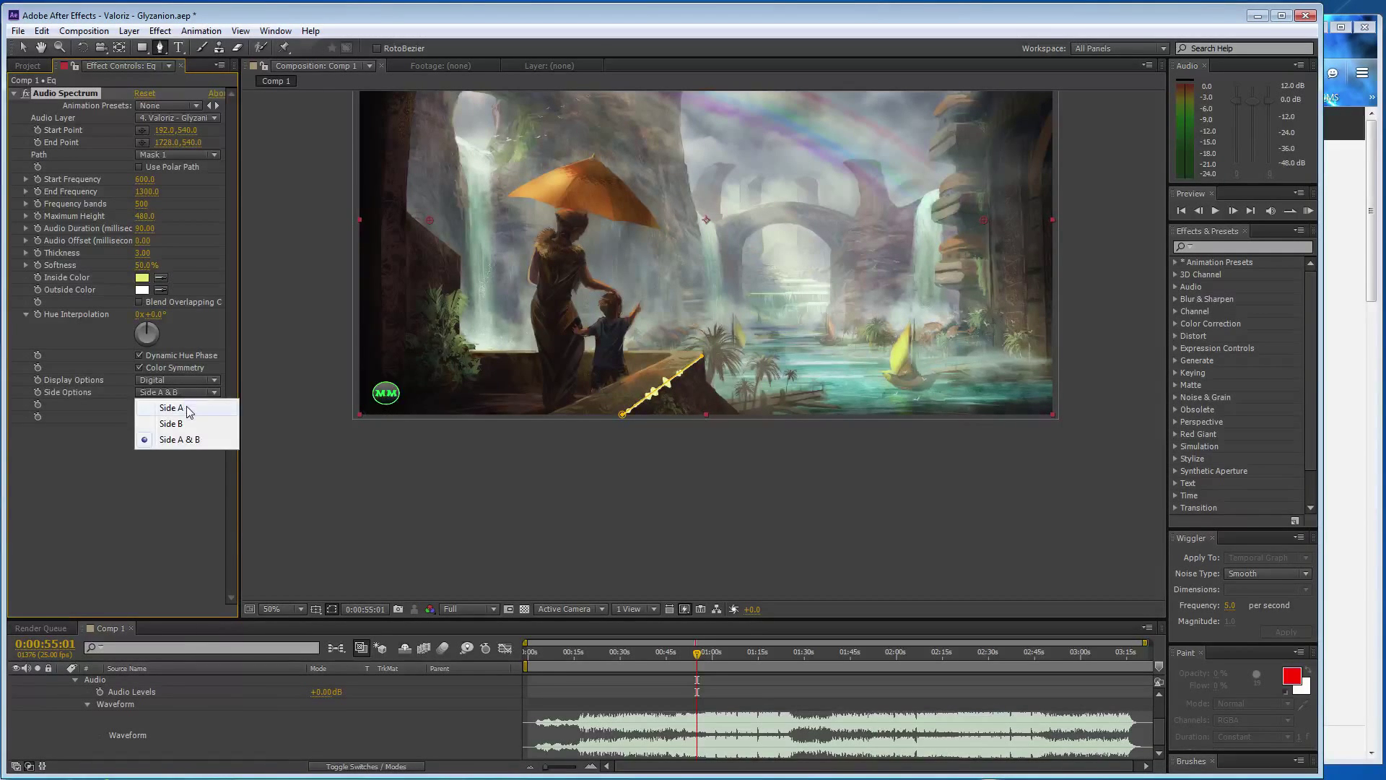
click(183, 407)
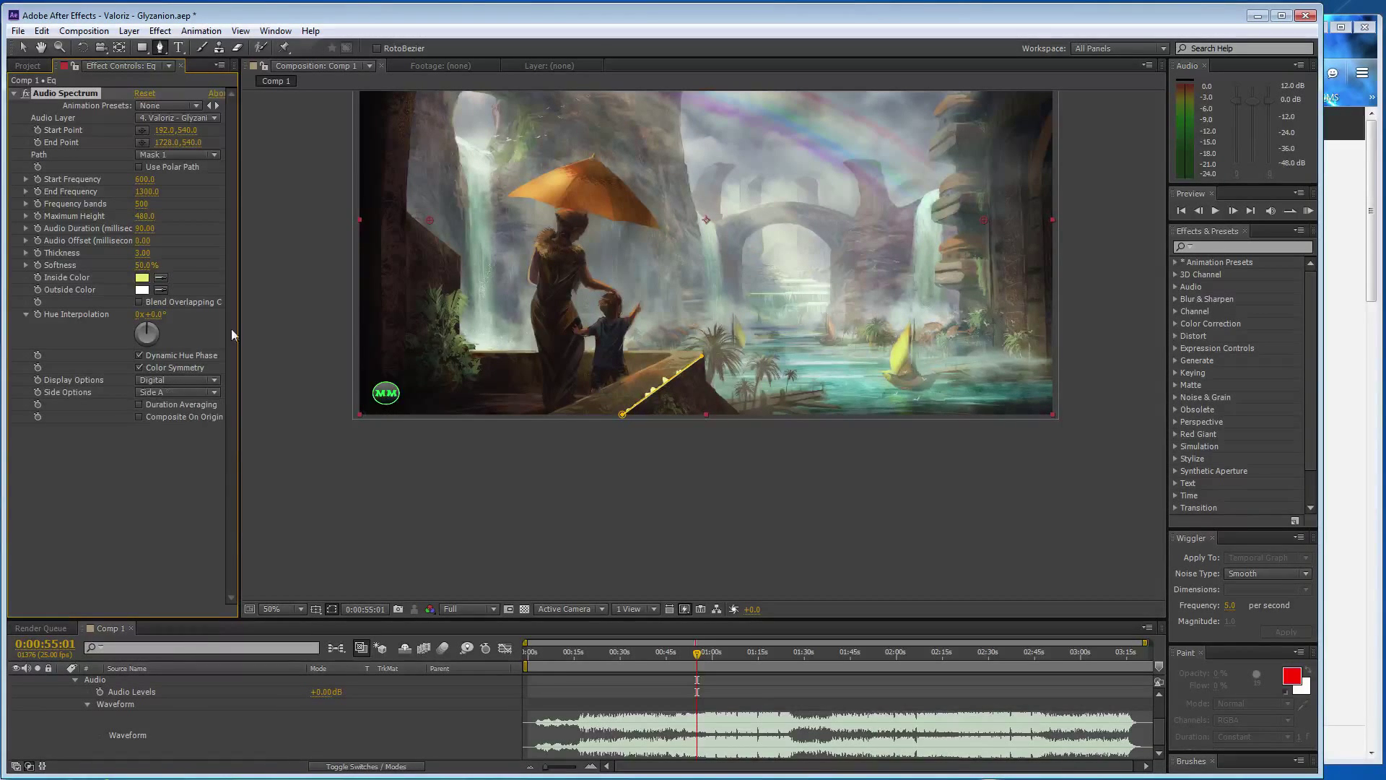
click(1228, 238)
click(1220, 248)
Apply the Glow effect to the Eq spectrum layer
text(glow)
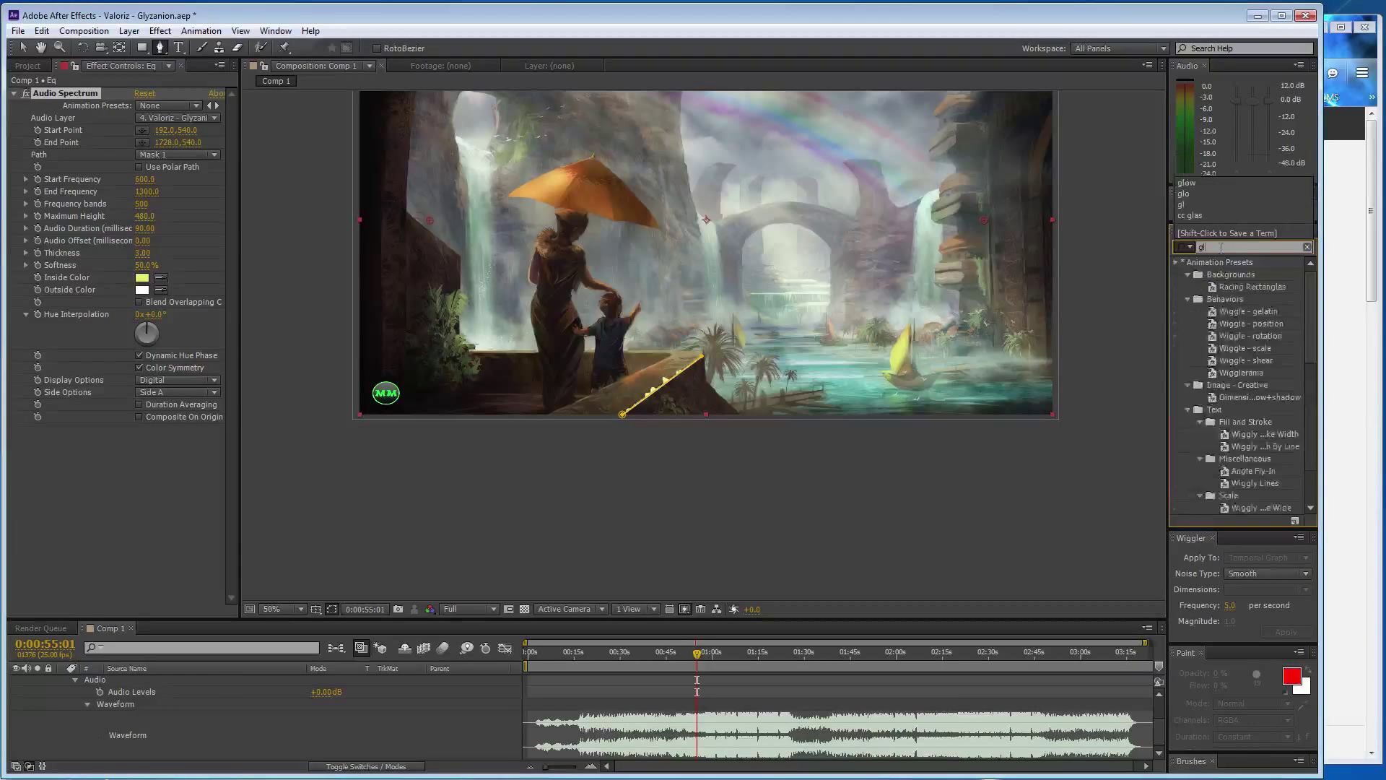
click(1219, 509)
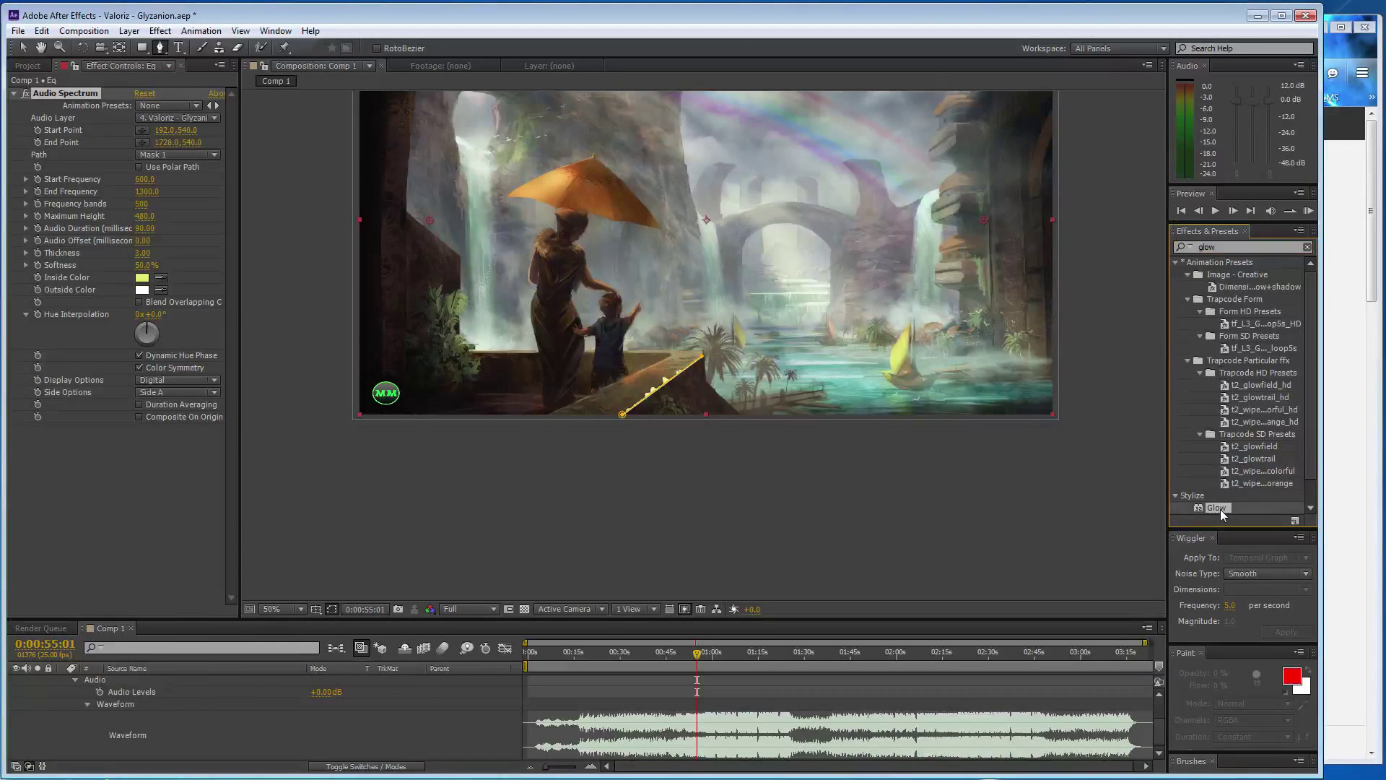
double_click(1218, 508)
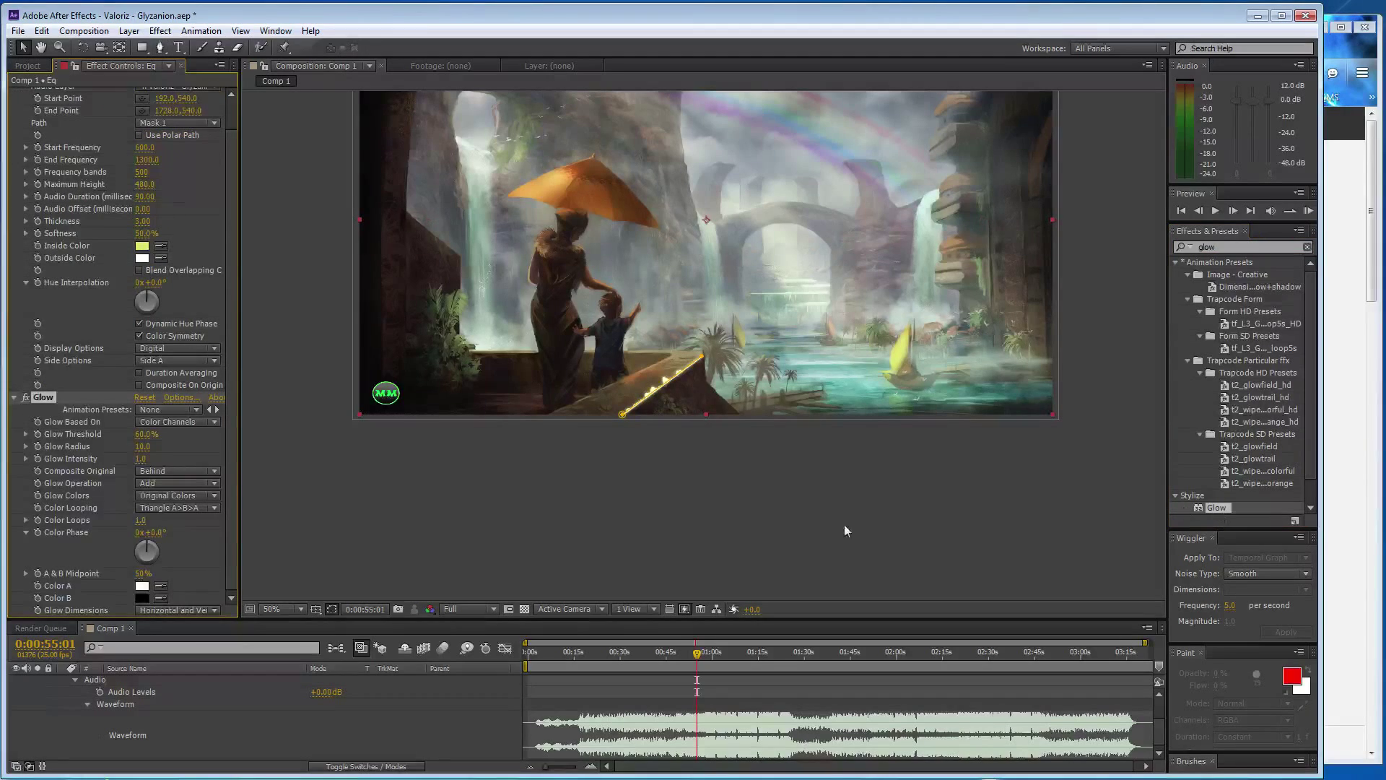
click(87, 704)
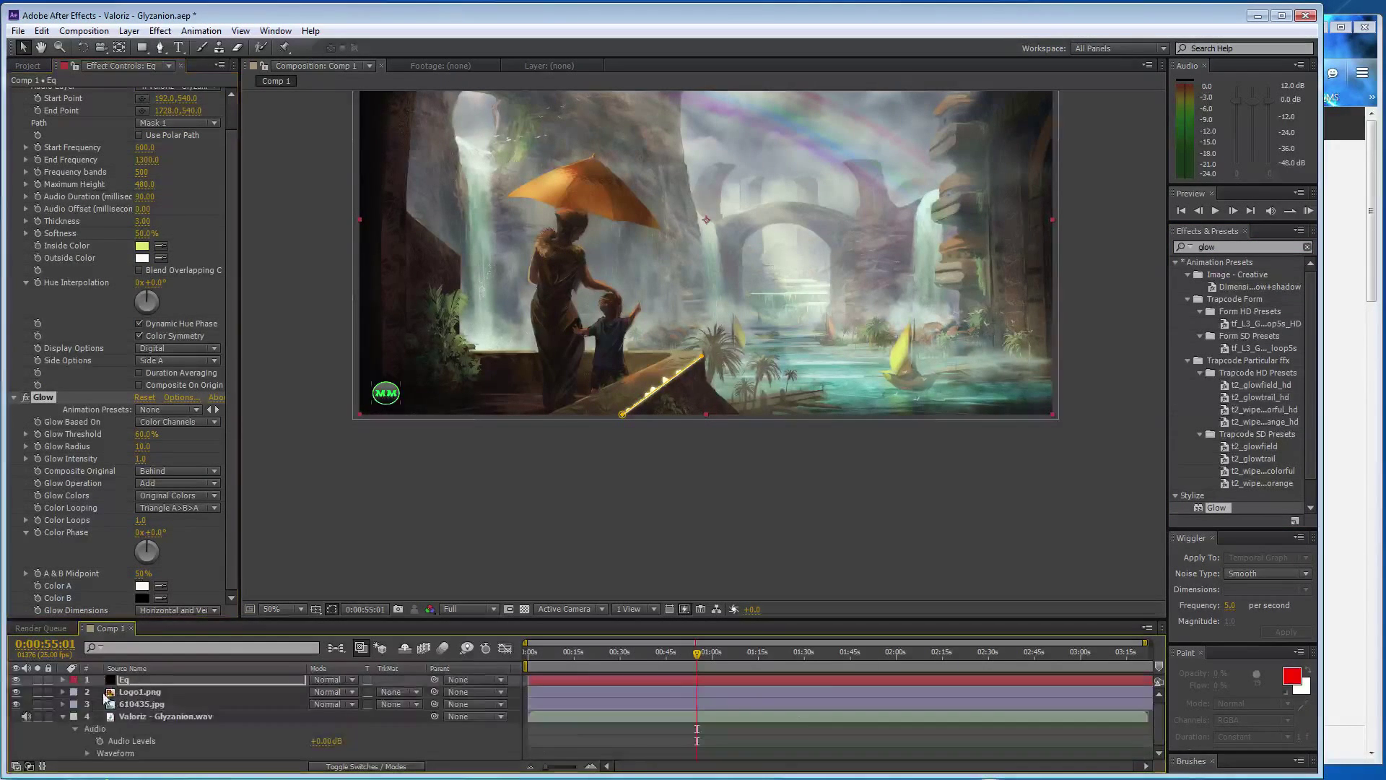
Start the work area near 54 seconds and raise Glow Radius to 17
drag(522, 668, 688, 666)
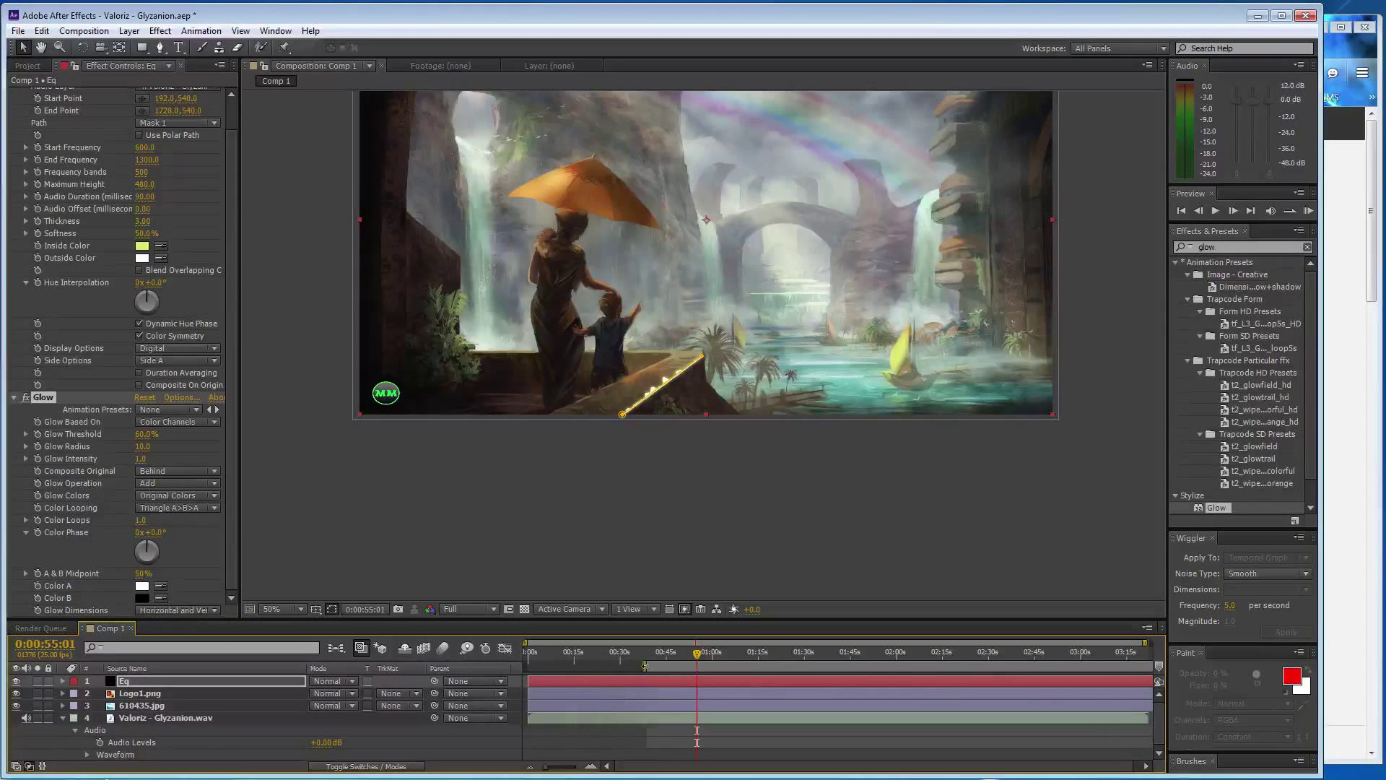
drag(145, 446, 154, 445)
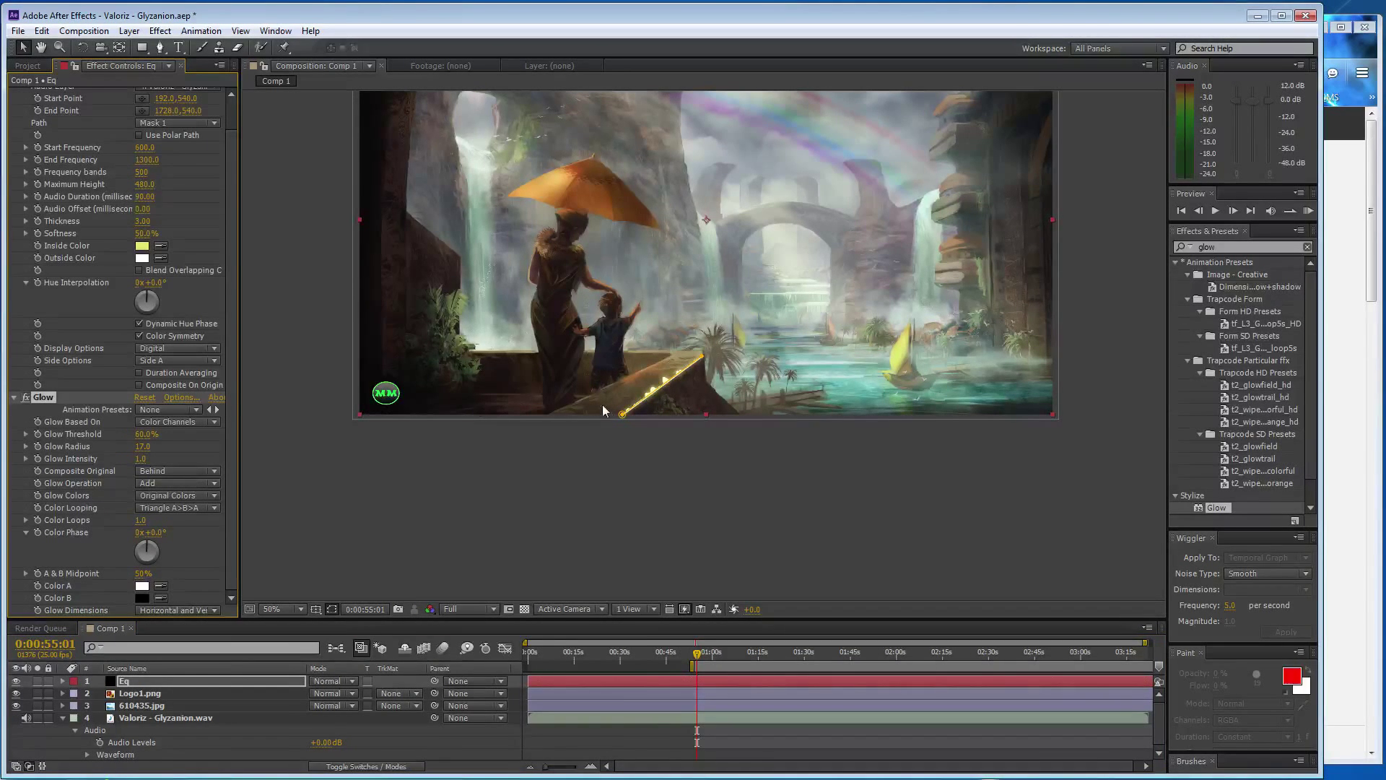
drag(698, 656, 719, 660)
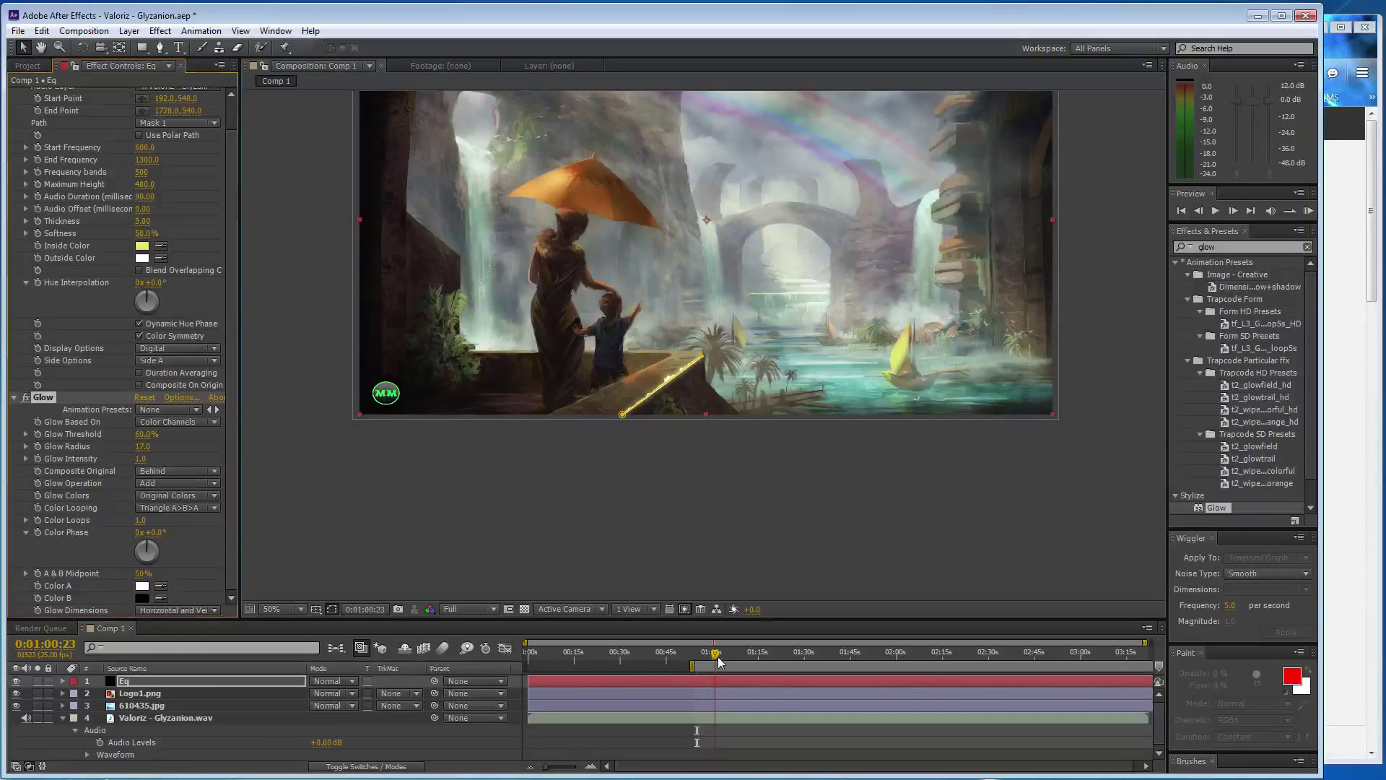
Lower Maximum Height slightly and draw Mask 2 parallel to Mask 1 along the ledge
drag(146, 195, 138, 189)
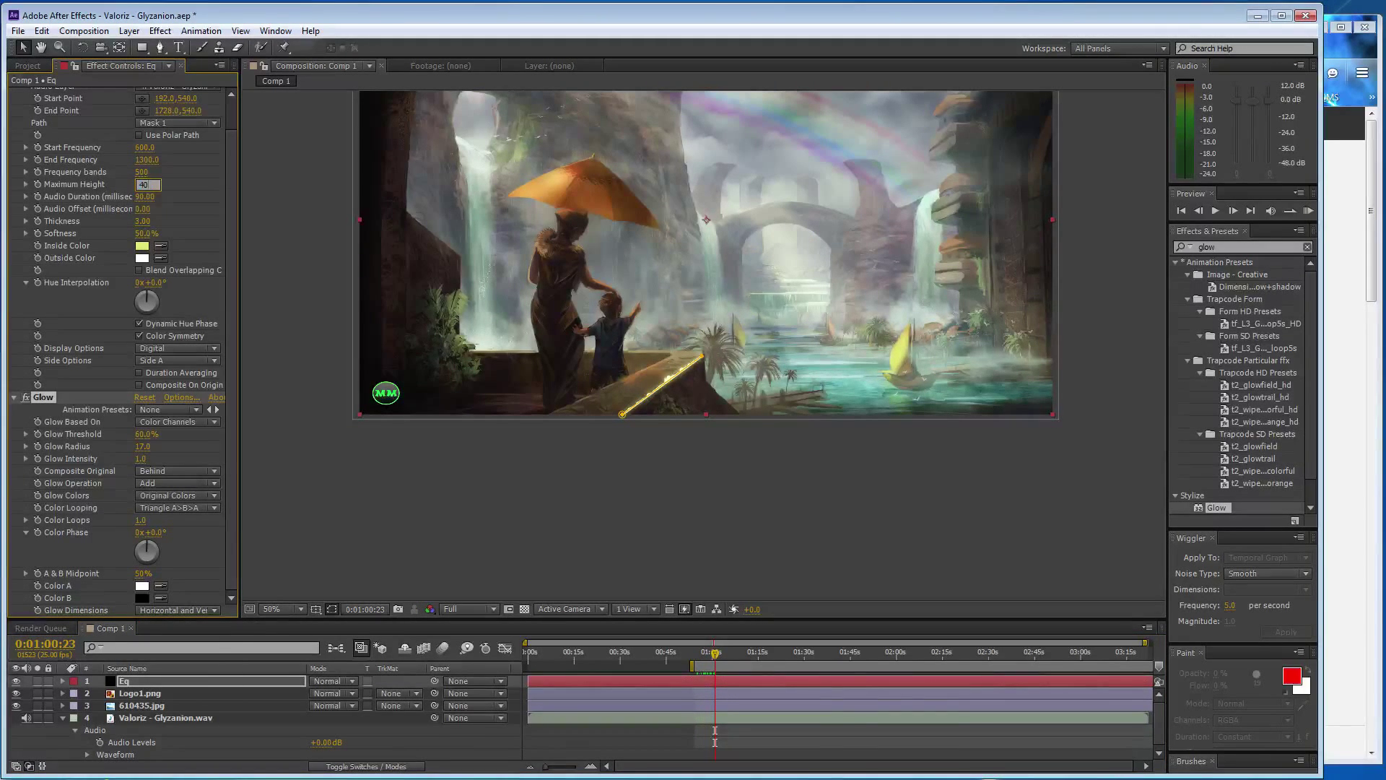
key(period)
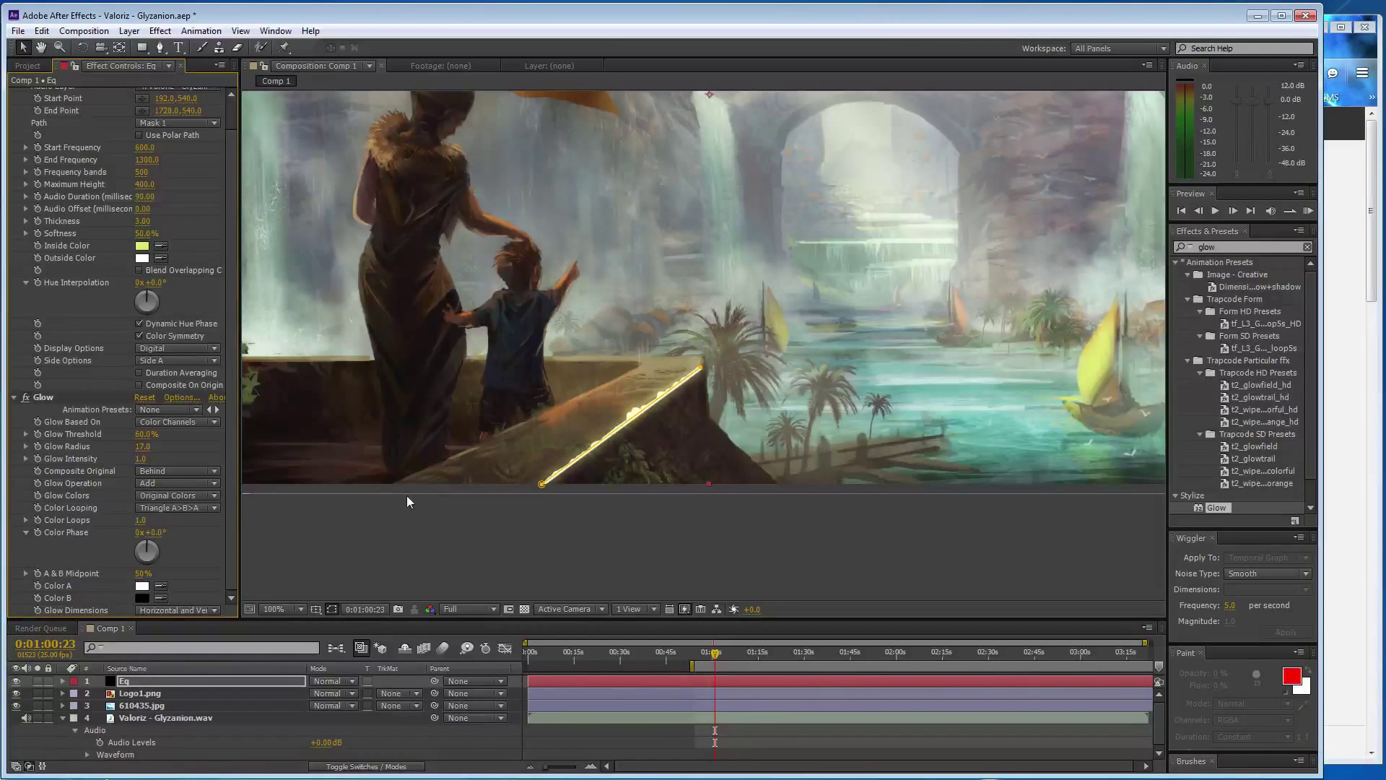
key(g)
click(394, 483)
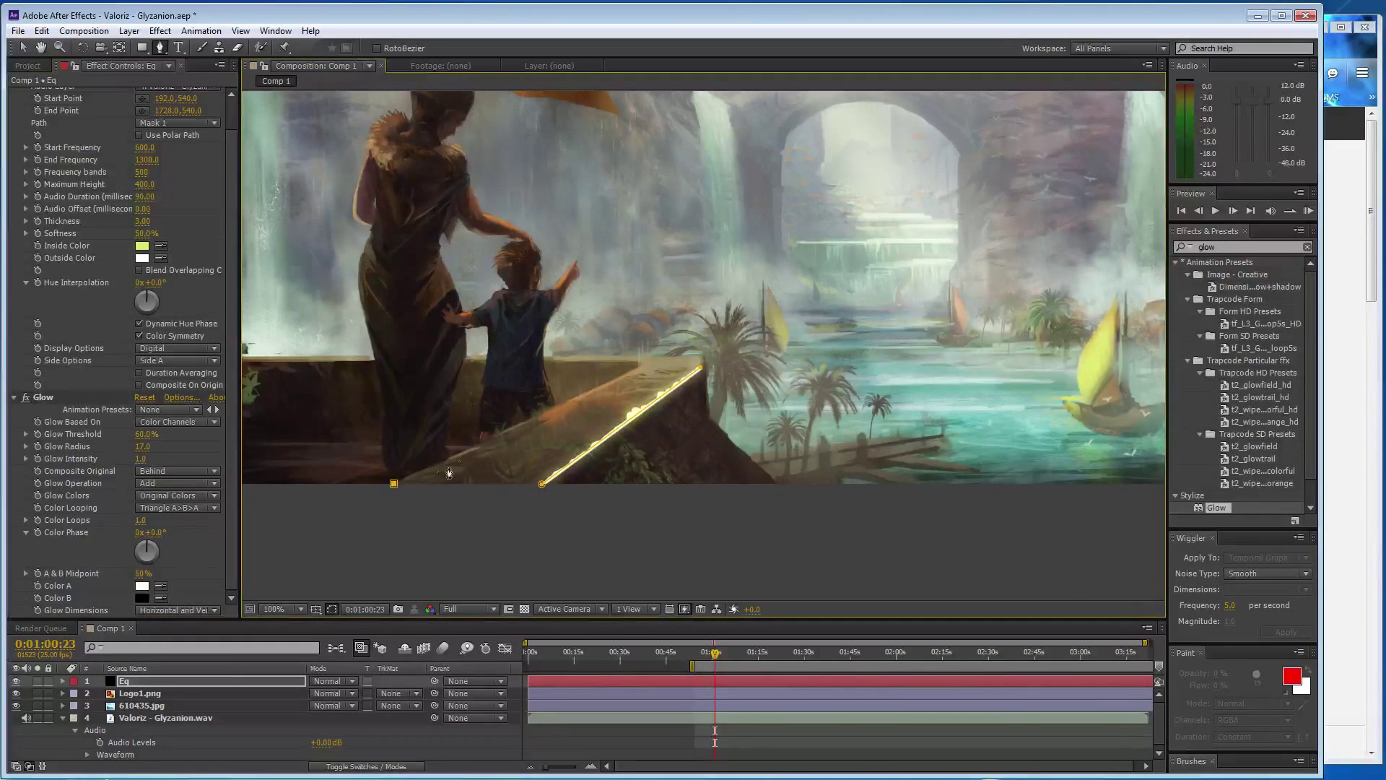
click(639, 366)
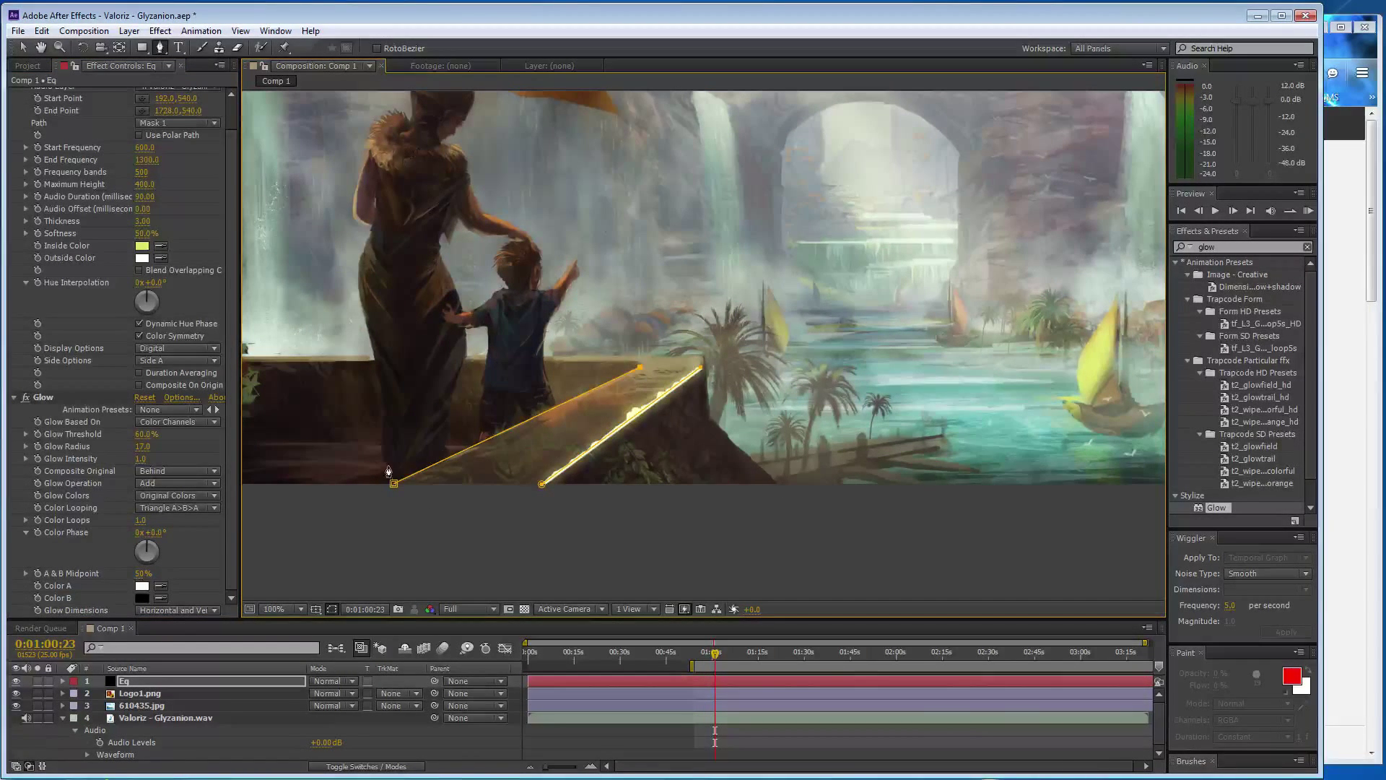
key(v)
drag(396, 485, 402, 487)
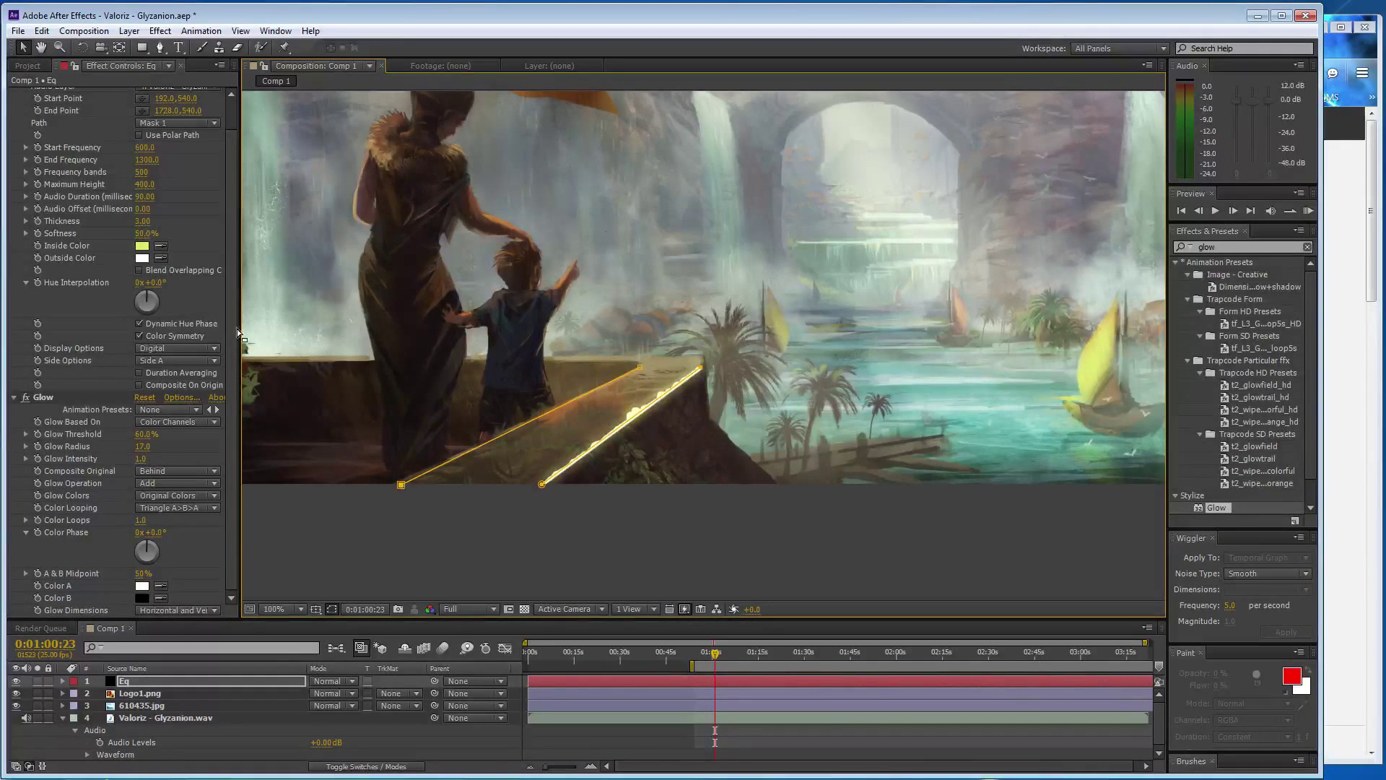
Duplicate Audio Spectrum and set the copy's Path to Mask 2 and Side Options to Side B
scroll(113, 146, up, 2)
click(85, 97)
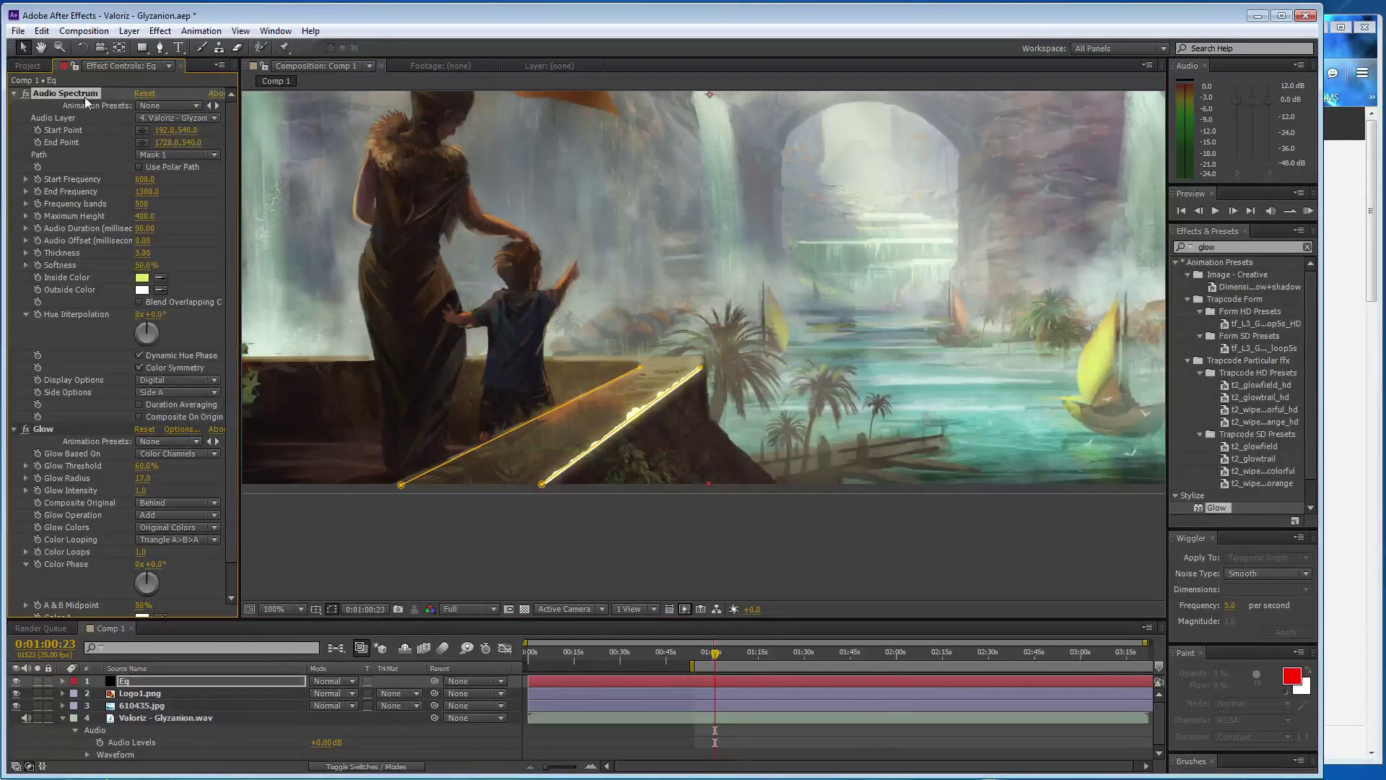
key(ctrl+d)
click(179, 153)
click(191, 208)
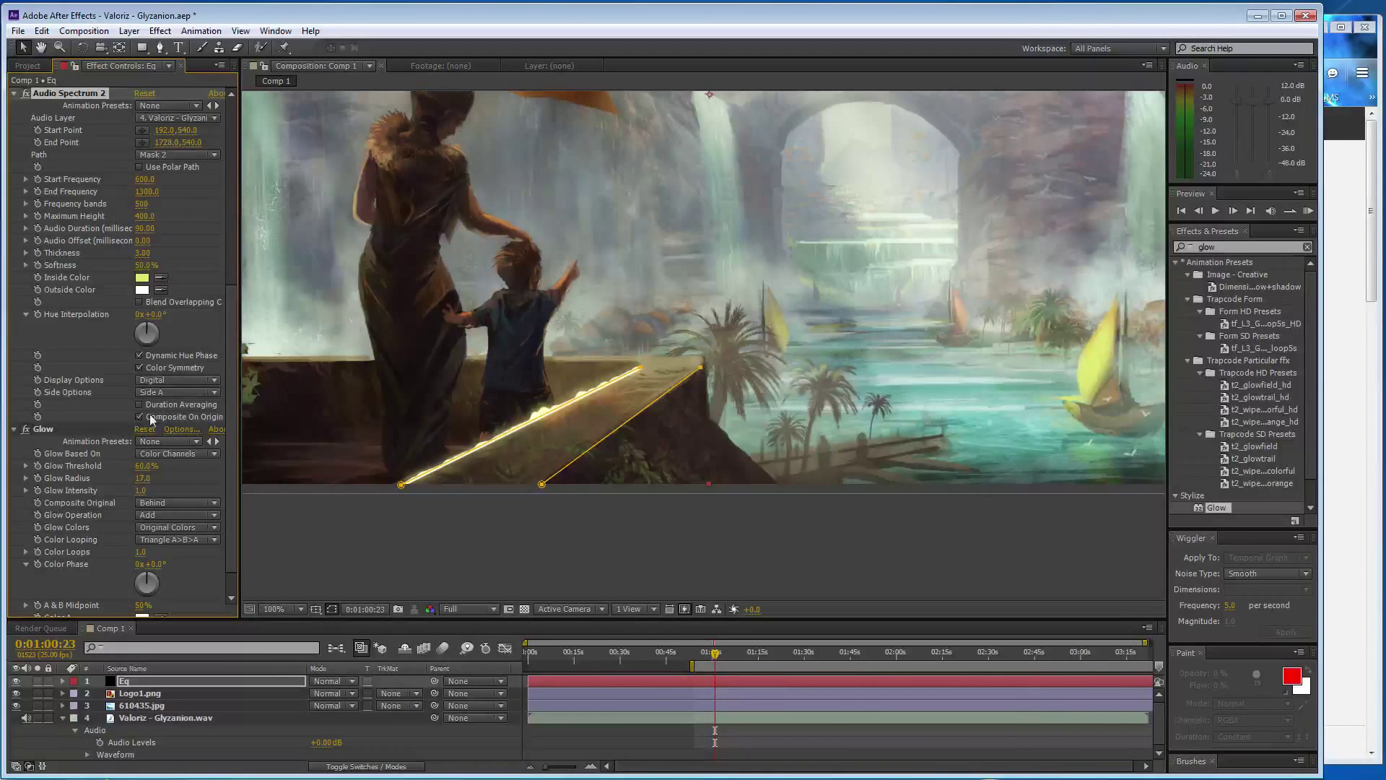
click(165, 392)
click(180, 425)
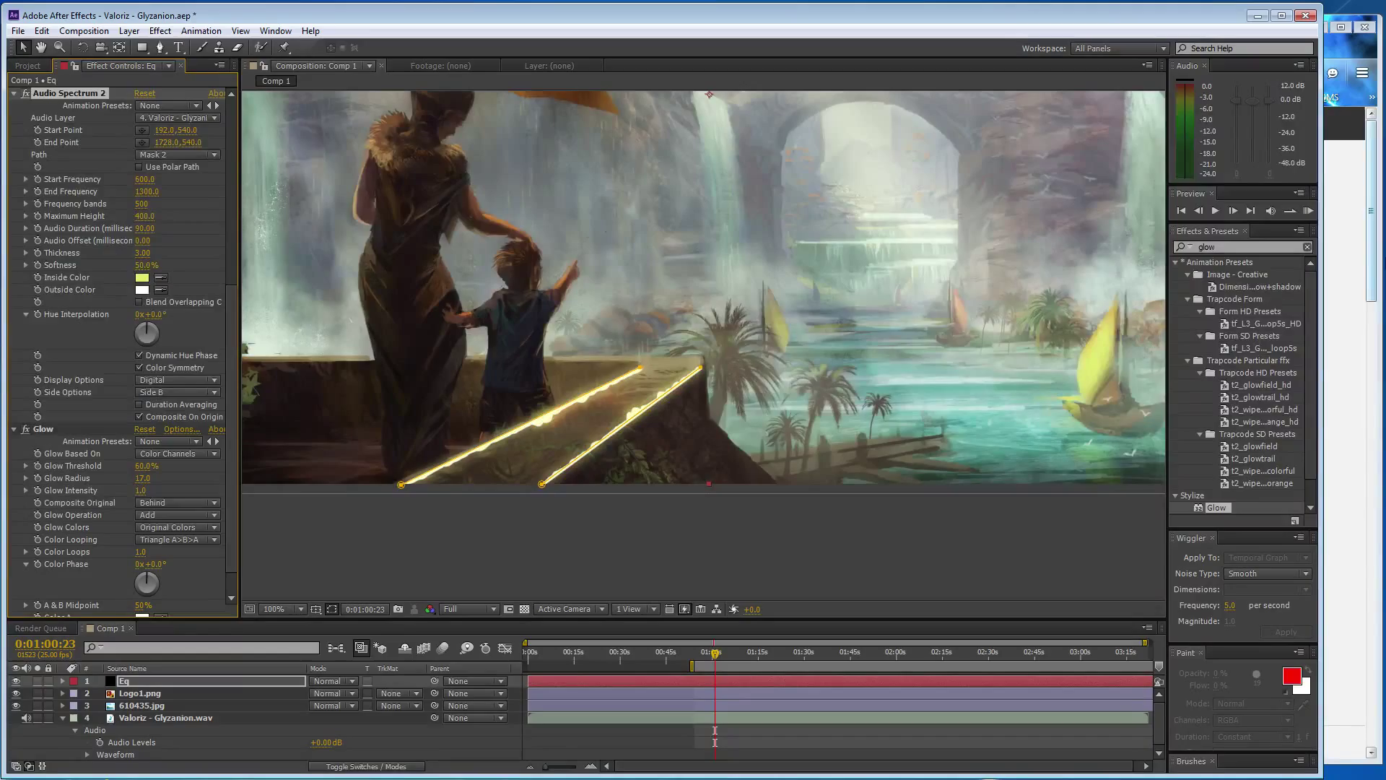
Bring the SoundCloud window forward and scroll down its page
click(1351, 317)
scroll(1249, 349, down, 1)
scroll(1222, 366, down, 1)
scroll(1216, 375, down, 2)
scroll(1220, 380, down, 1)
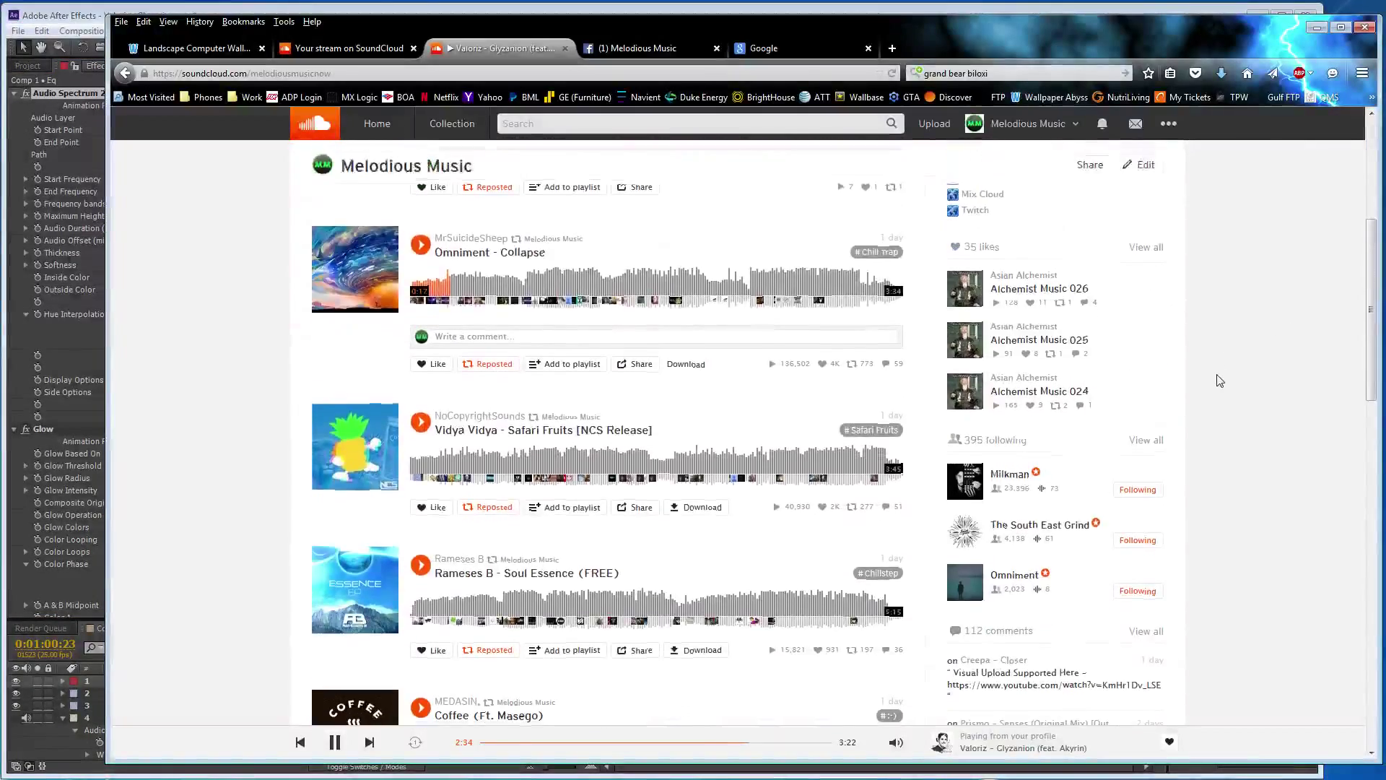
scroll(1219, 380, up, 5)
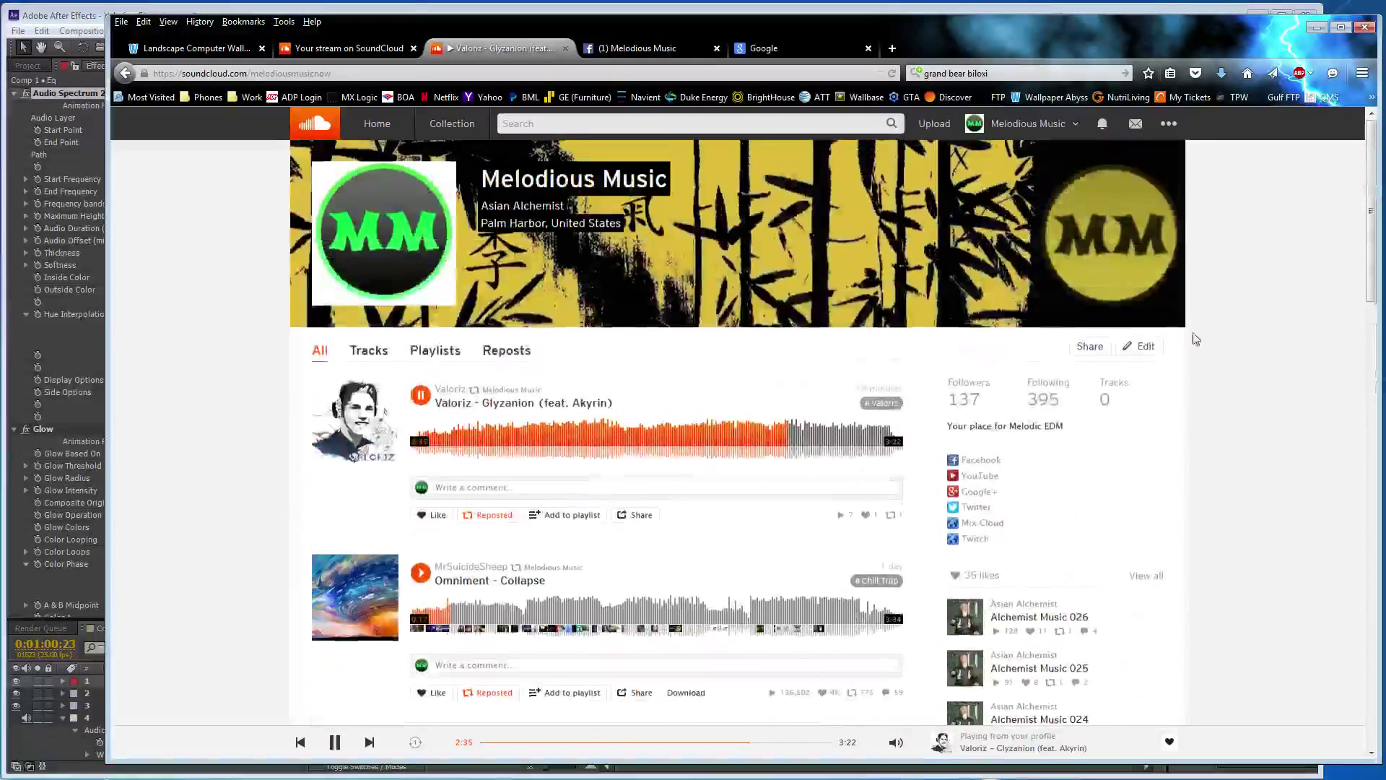
click(639, 49)
click(958, 124)
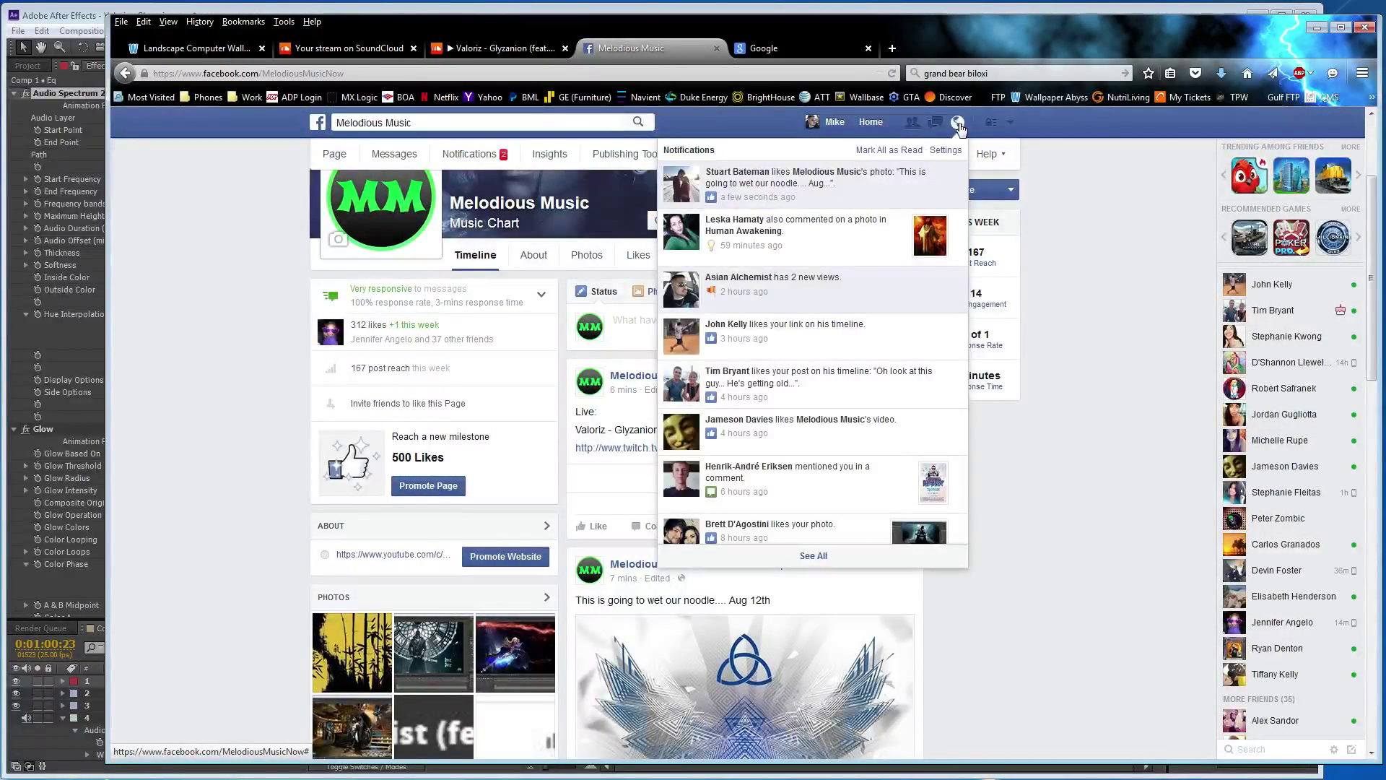
click(959, 128)
click(488, 49)
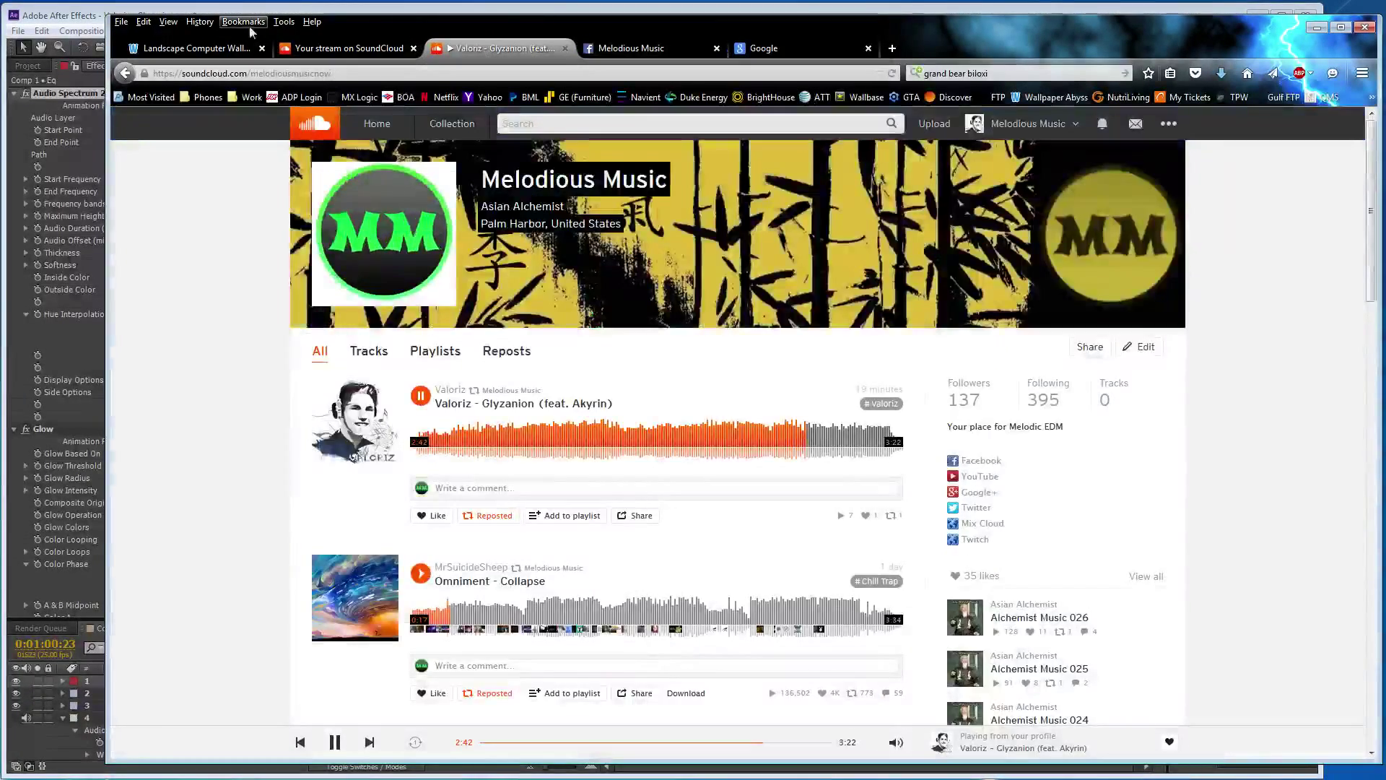
click(82, 16)
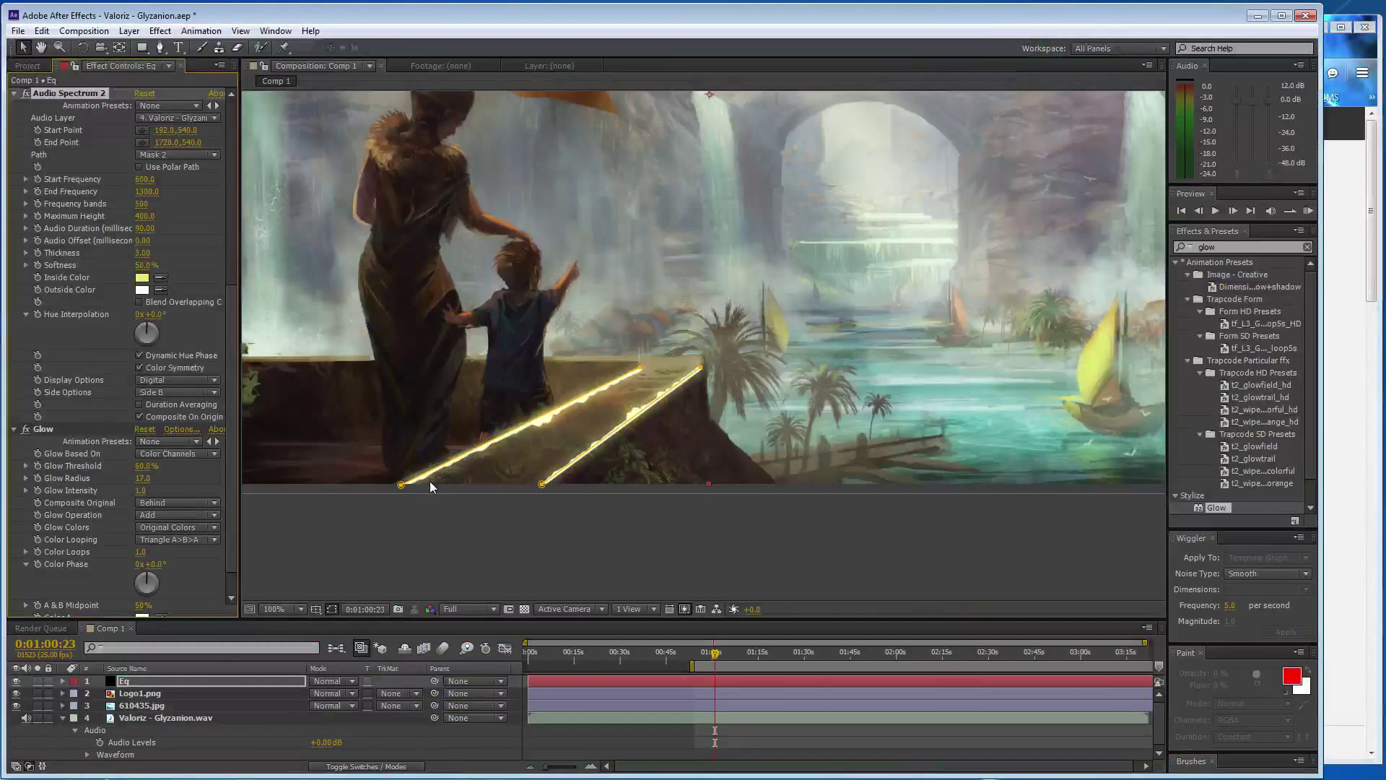
After a quick preview, set the second Audio Spectrum's start frequency to 1300 and end frequency to 600
key(KP_0)
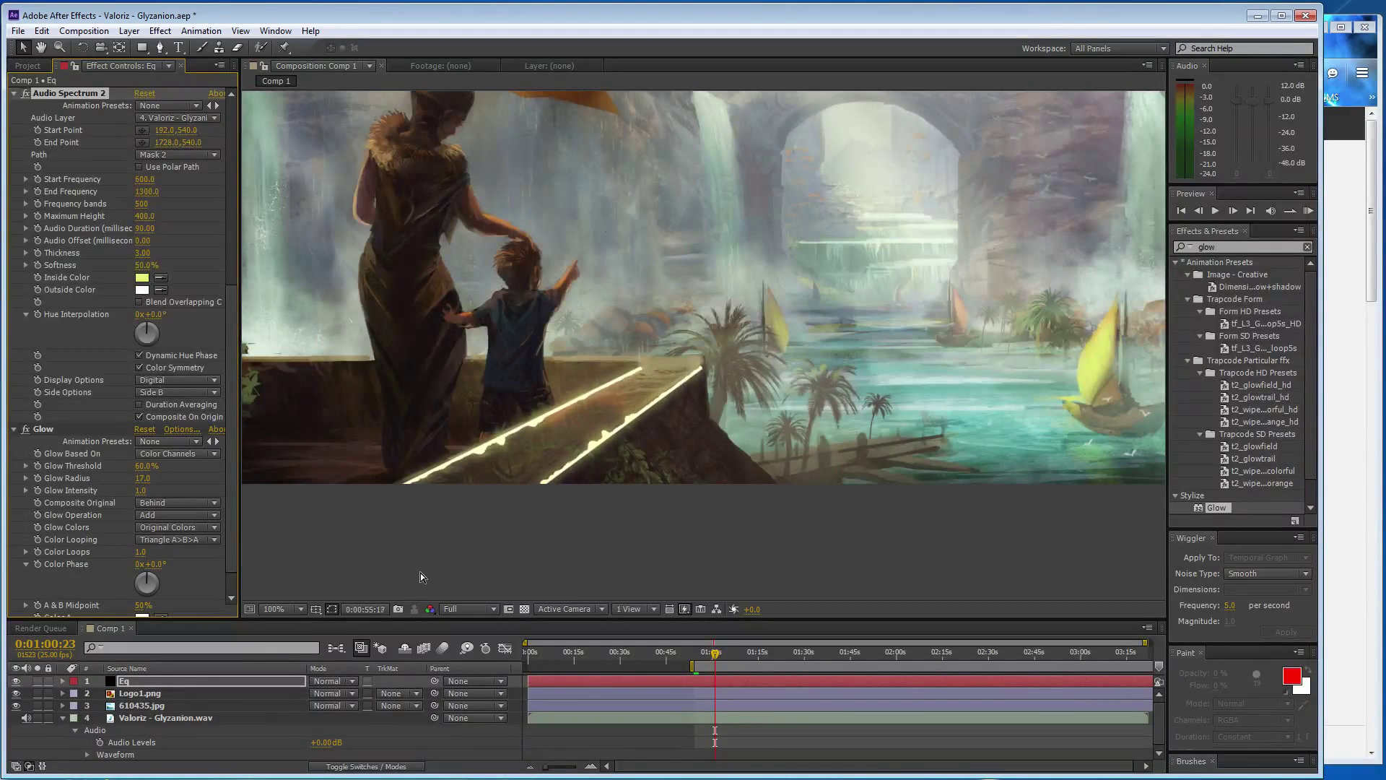
key(space)
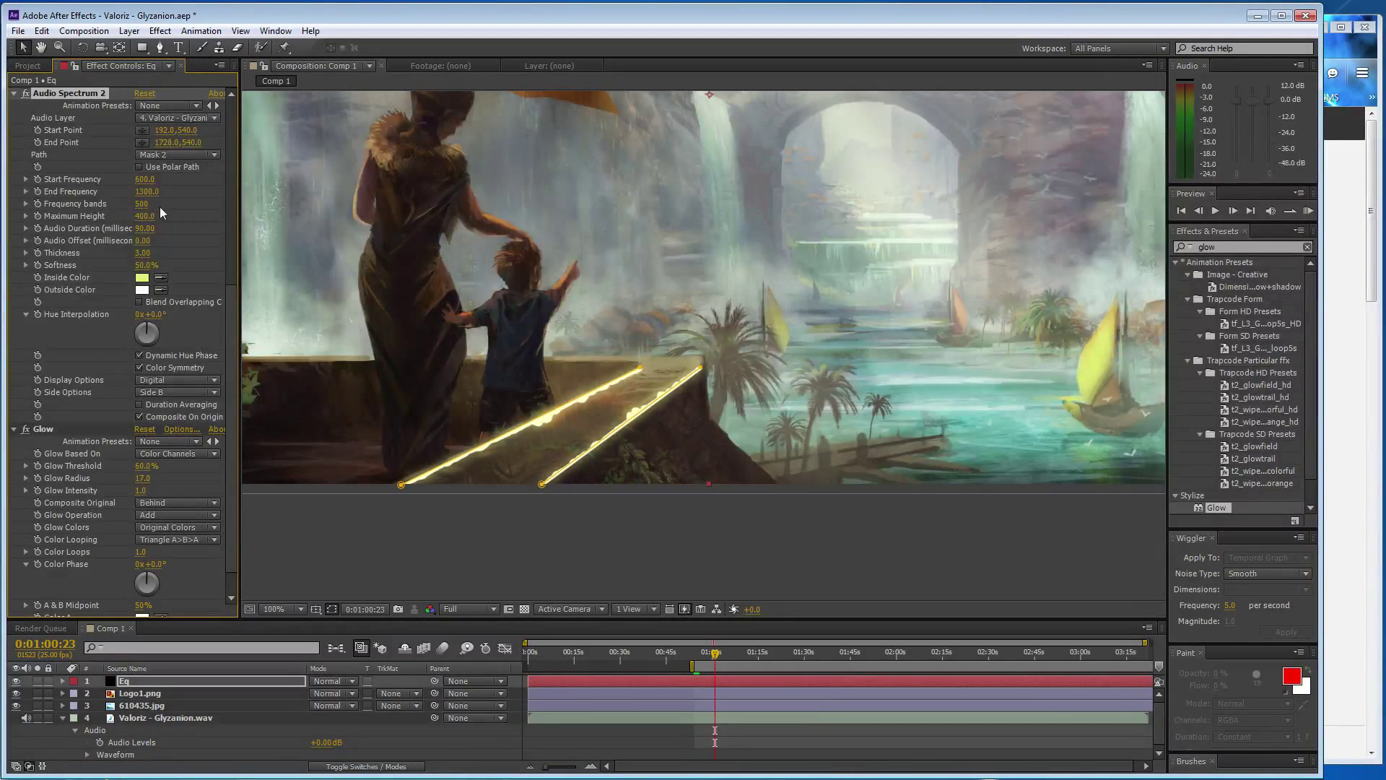
click(147, 179)
text(1300)
key(Tab)
text(60)
click(330, 573)
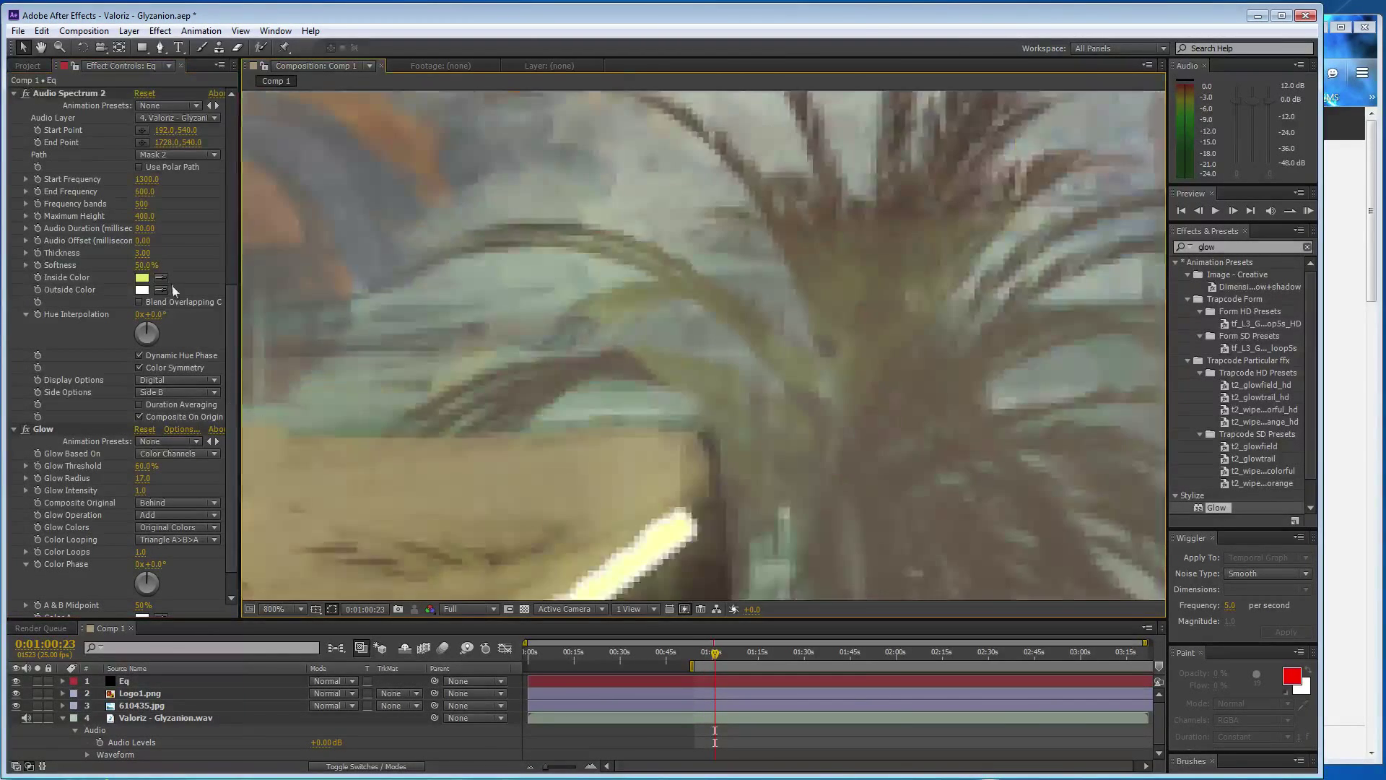
Give the first Audio Spectrum start frequency 1300, end frequency 600 and maximum height 300
scroll(56, 327, up, 2)
scroll(116, 193, up, 4)
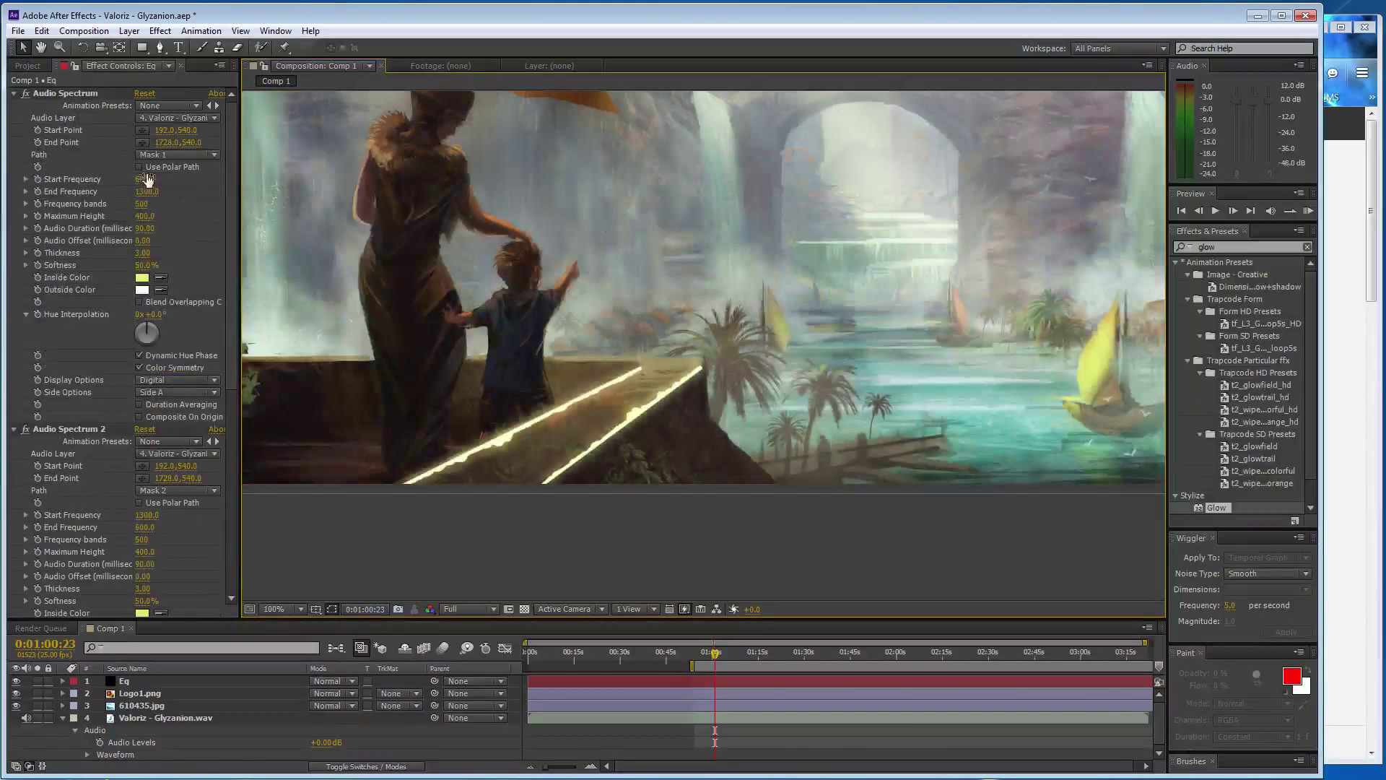
click(148, 179)
text(1300)
click(149, 192)
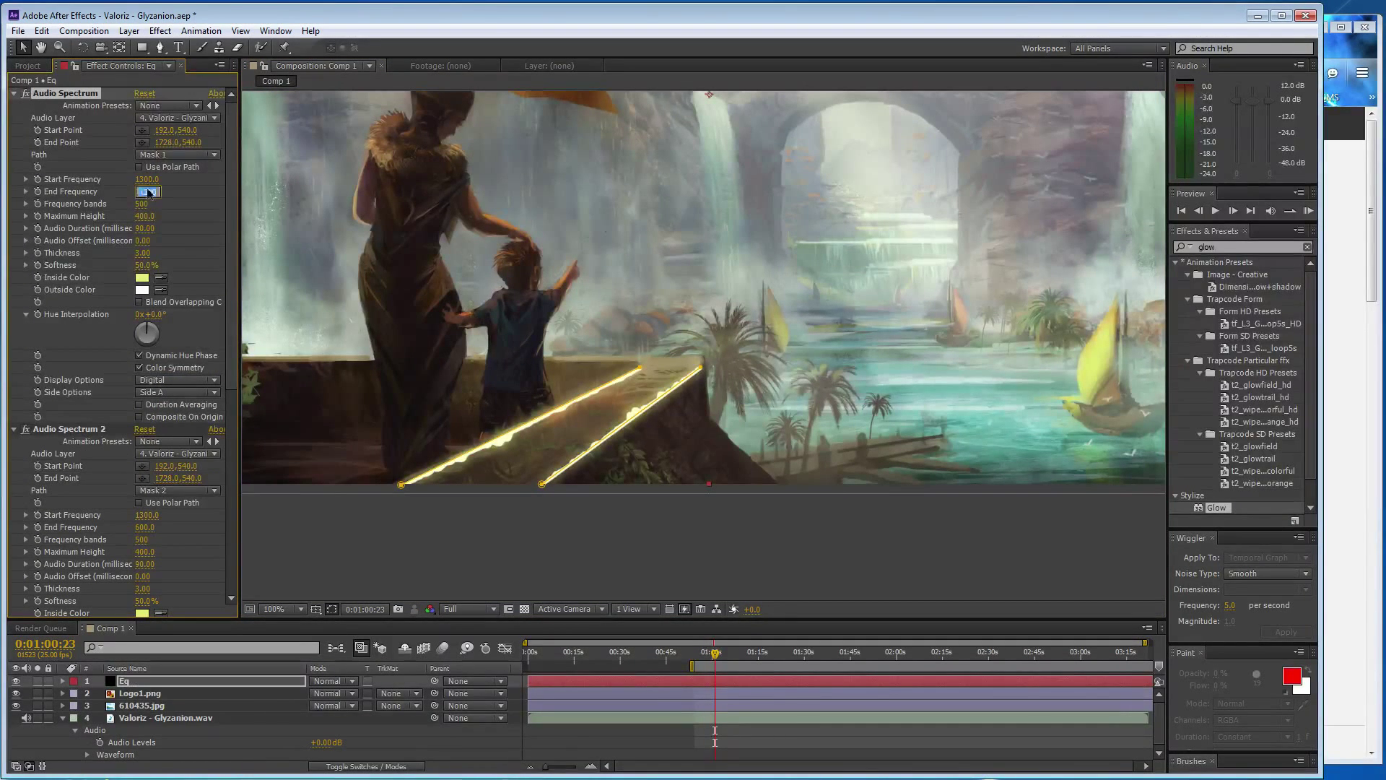
key(Return)
click(145, 215)
text(300)
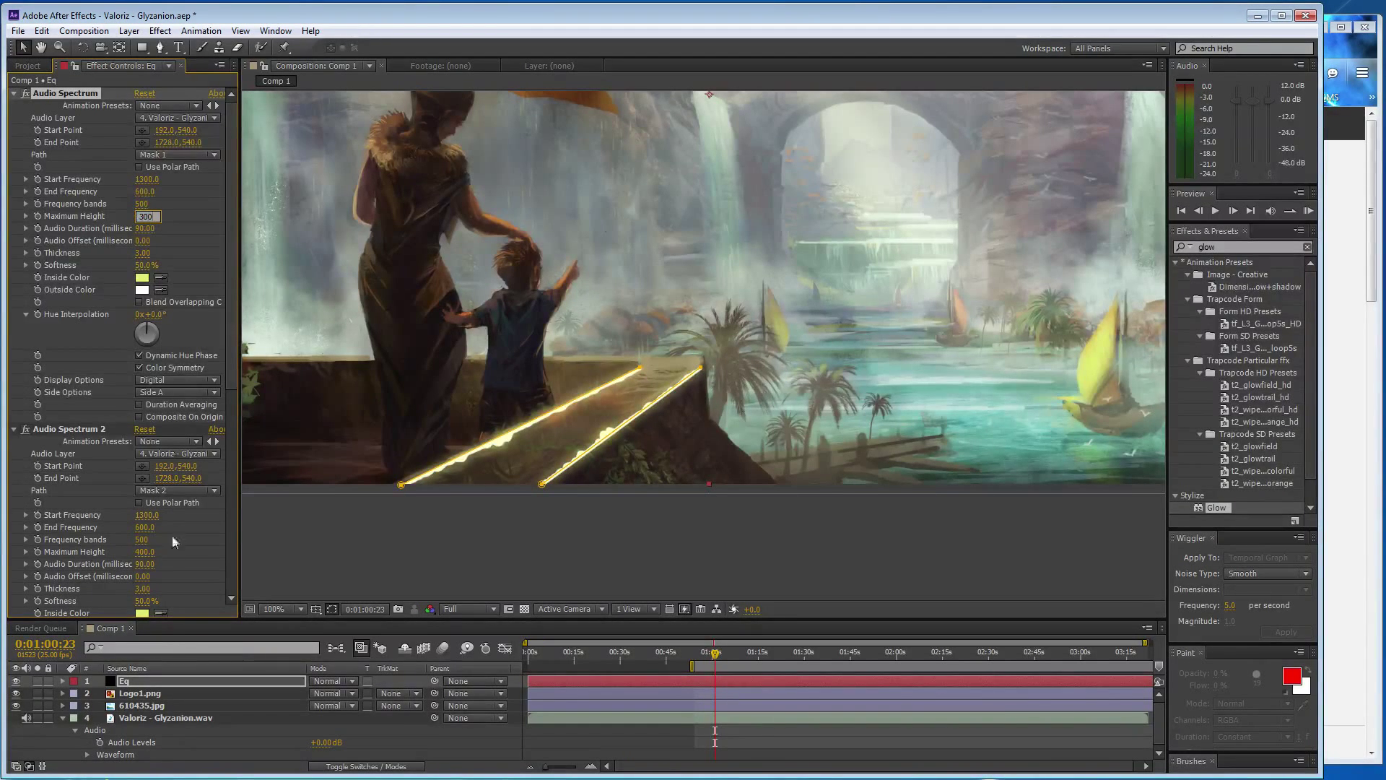
key(Return)
Preview the updated spectrums with the music, then pause the SoundCloud track in Firefox
click(324, 553)
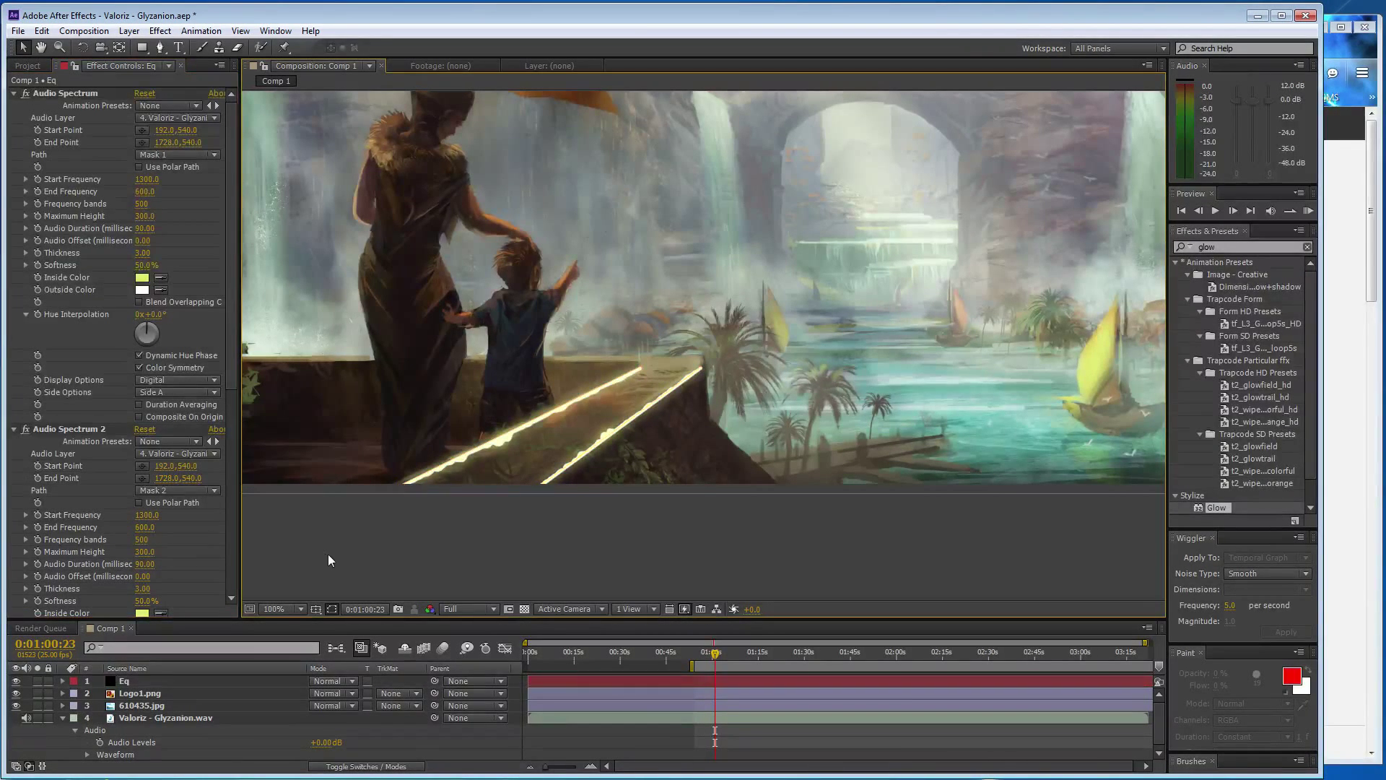
key(KP_0)
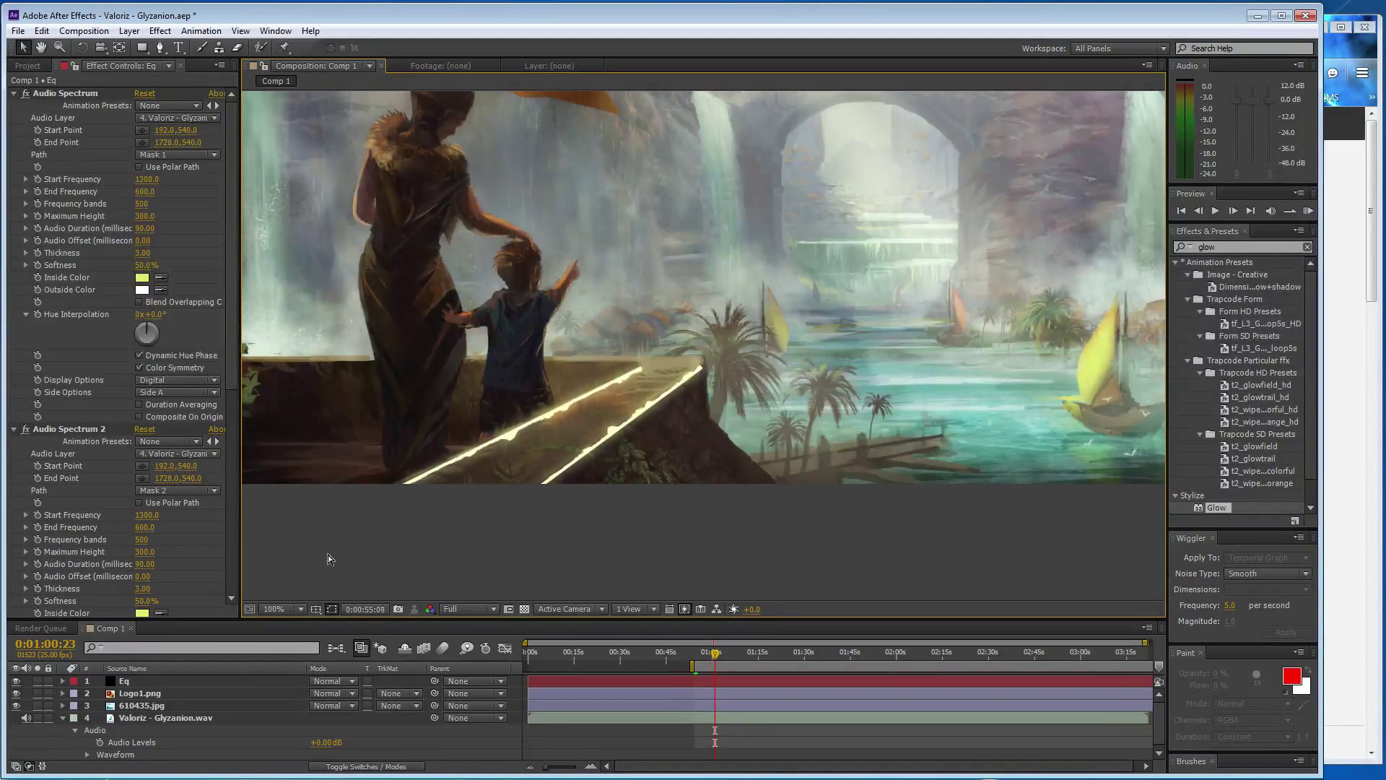
key(alt+Tab)
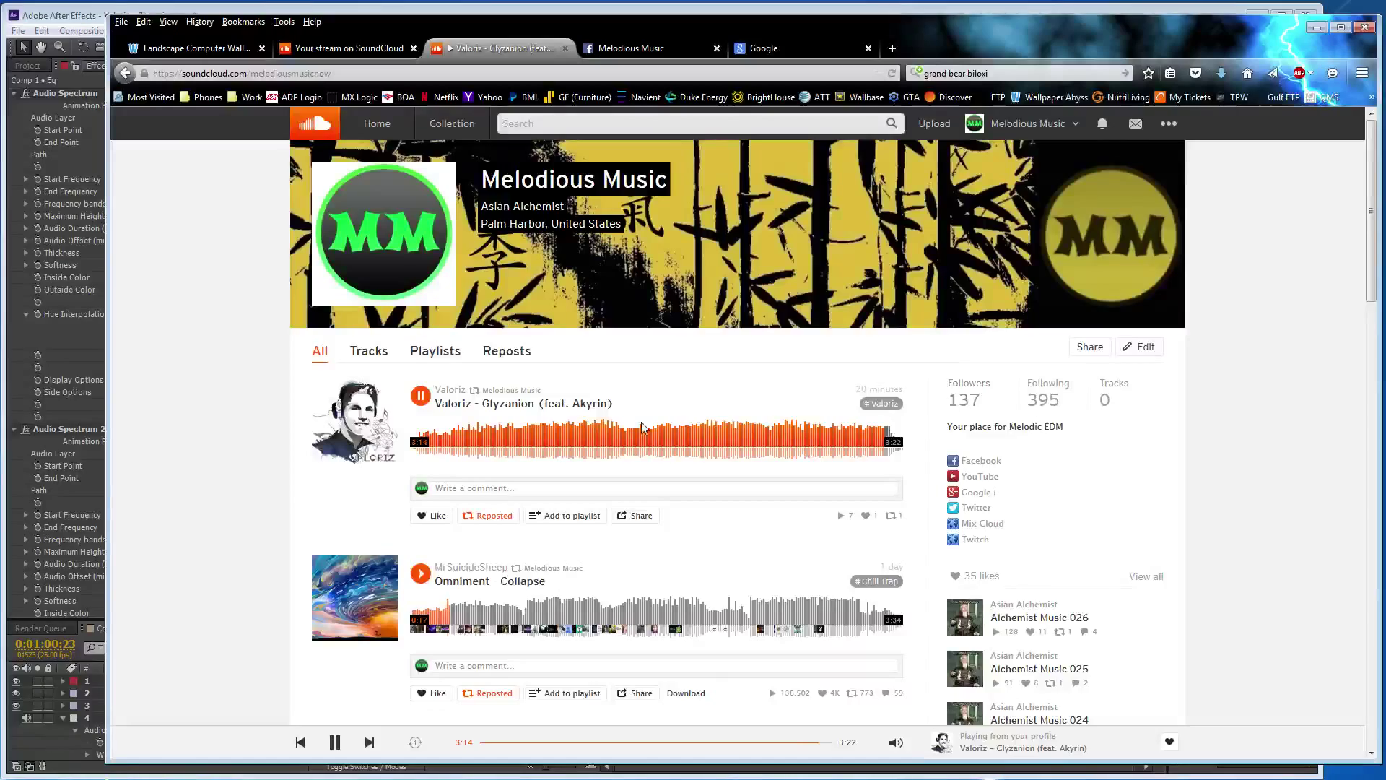
click(420, 395)
key(alt+Tab)
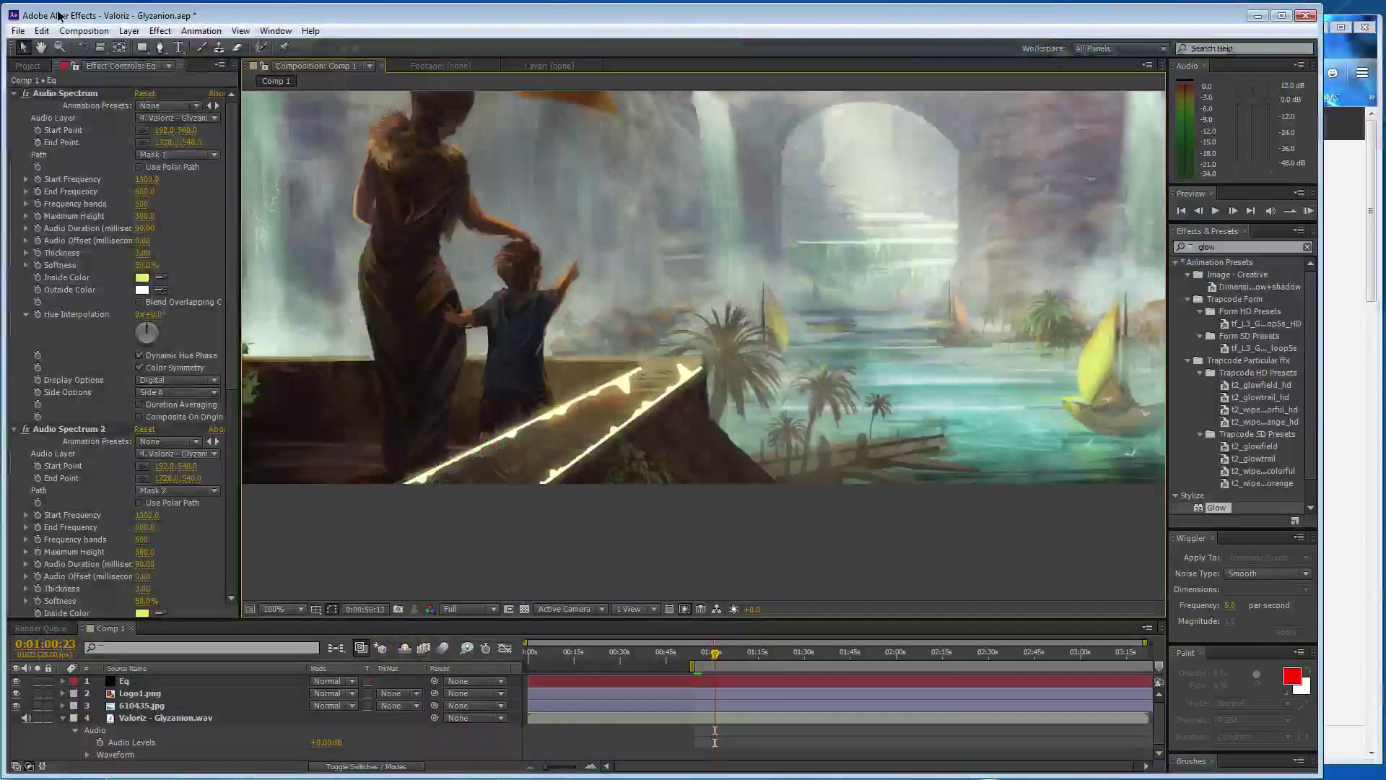
scroll(449, 361, down, 2)
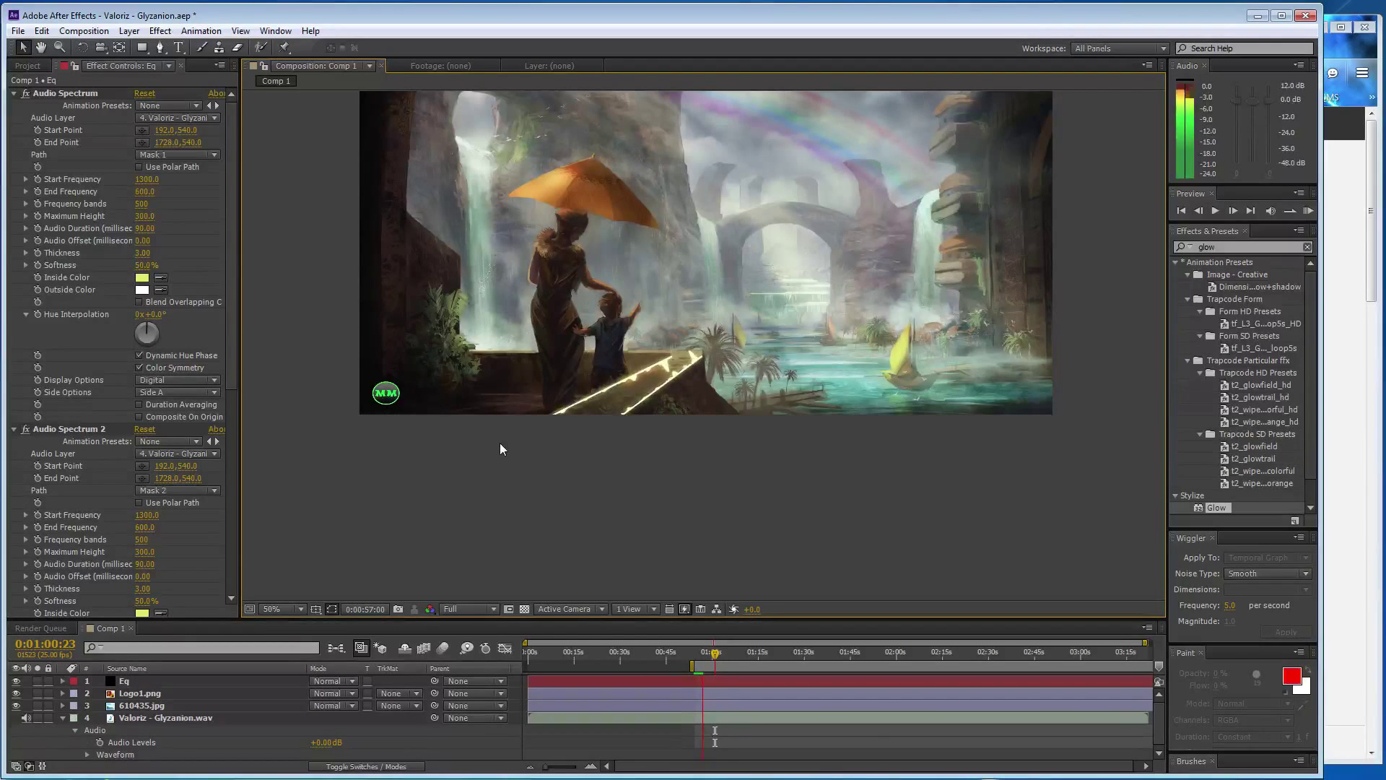
key(space)
key(space)
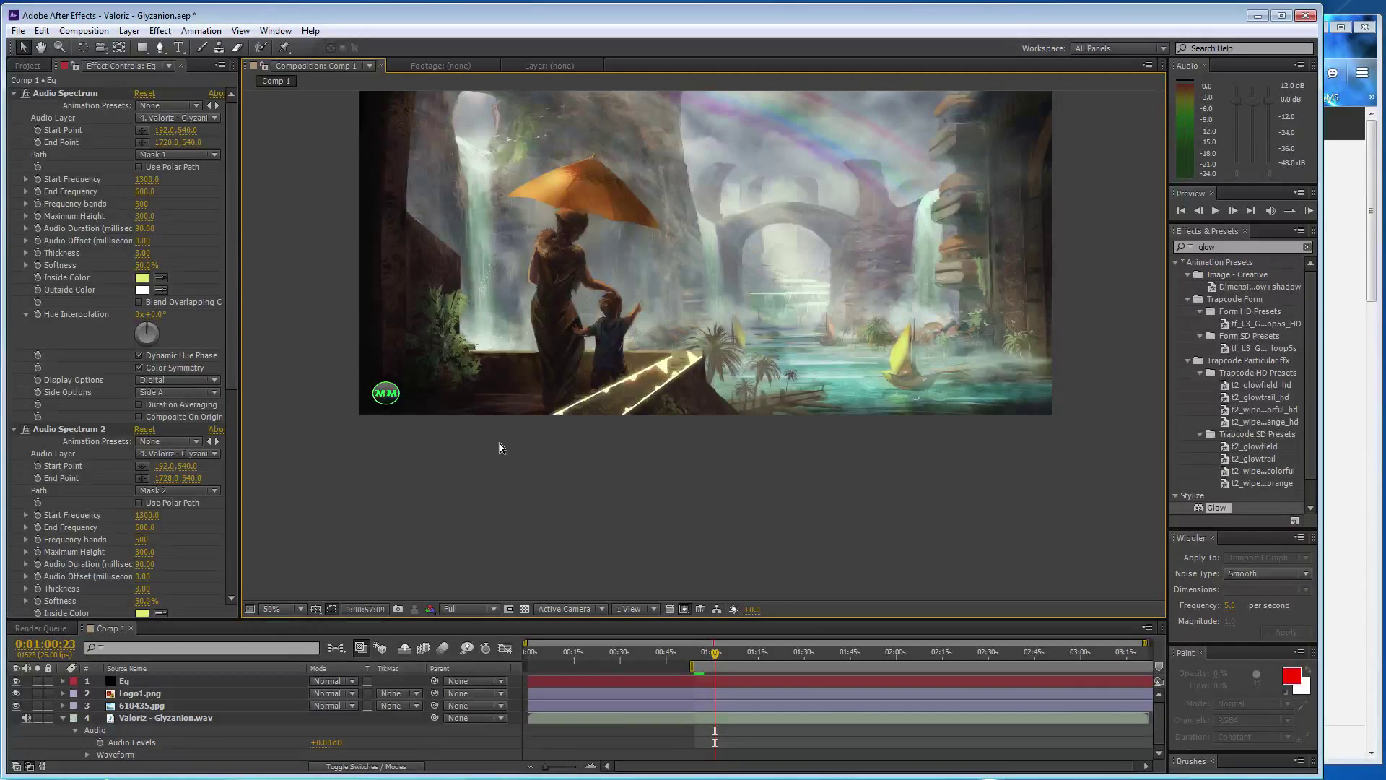
scroll(664, 364, up, 2)
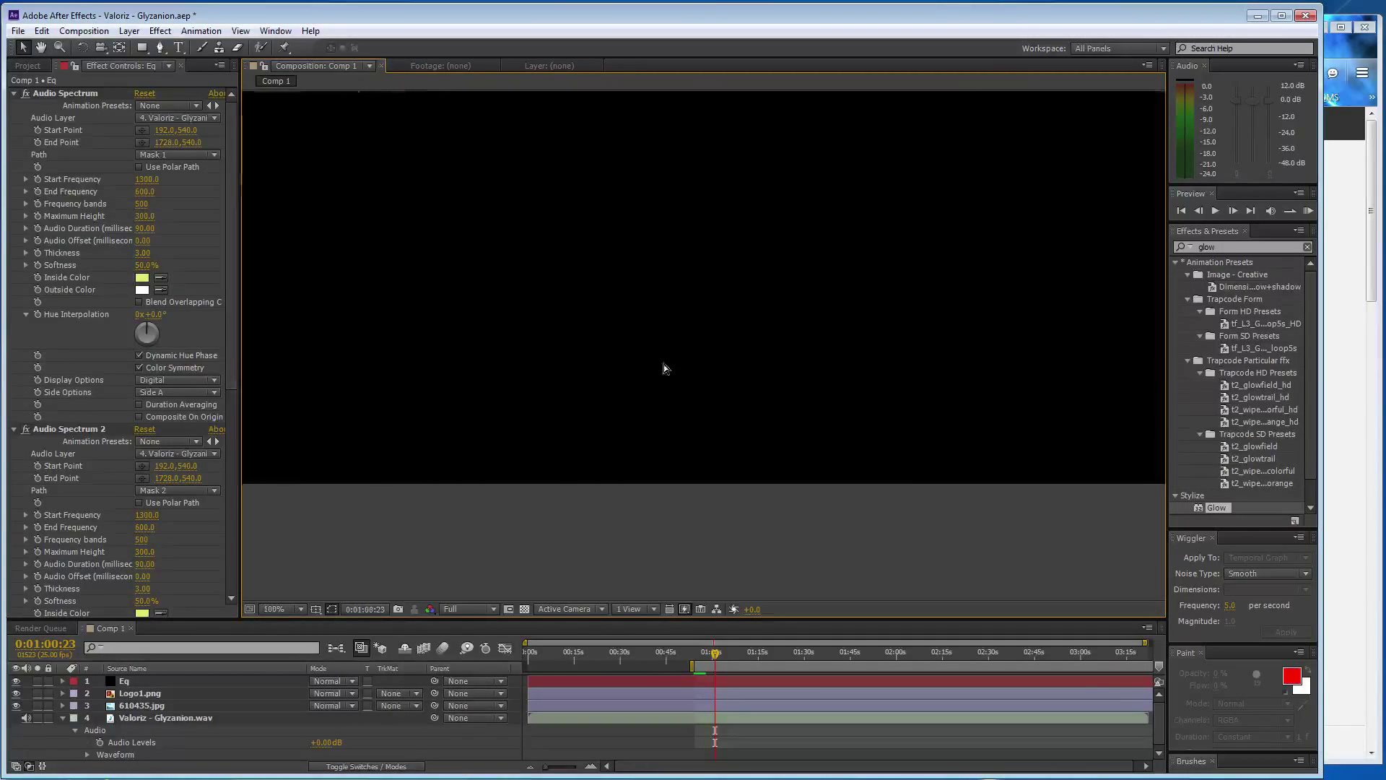
scroll(588, 410, down, 2)
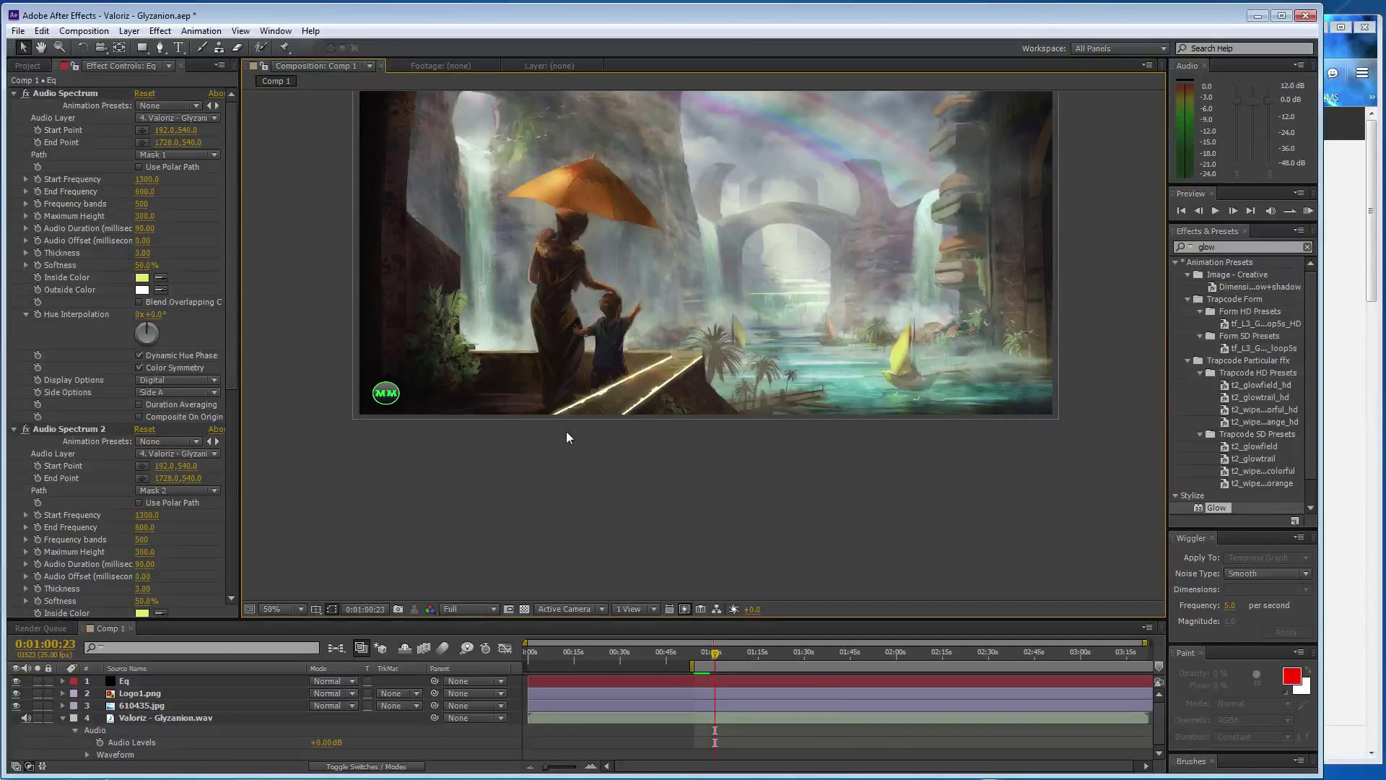
scroll(566, 431, up, 2)
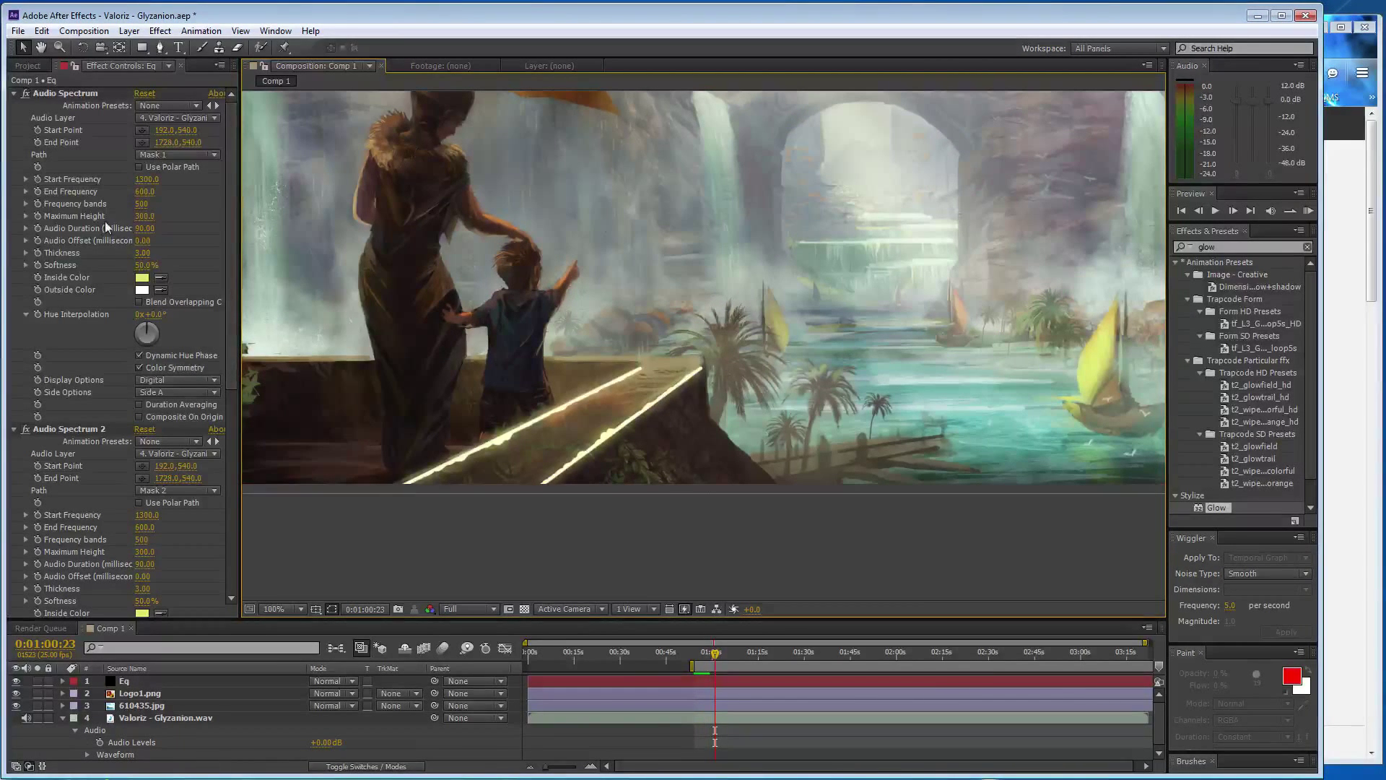
Nudge the second spectrum's mask end left and draw a short Mask 3 beside the right waterfall
click(85, 431)
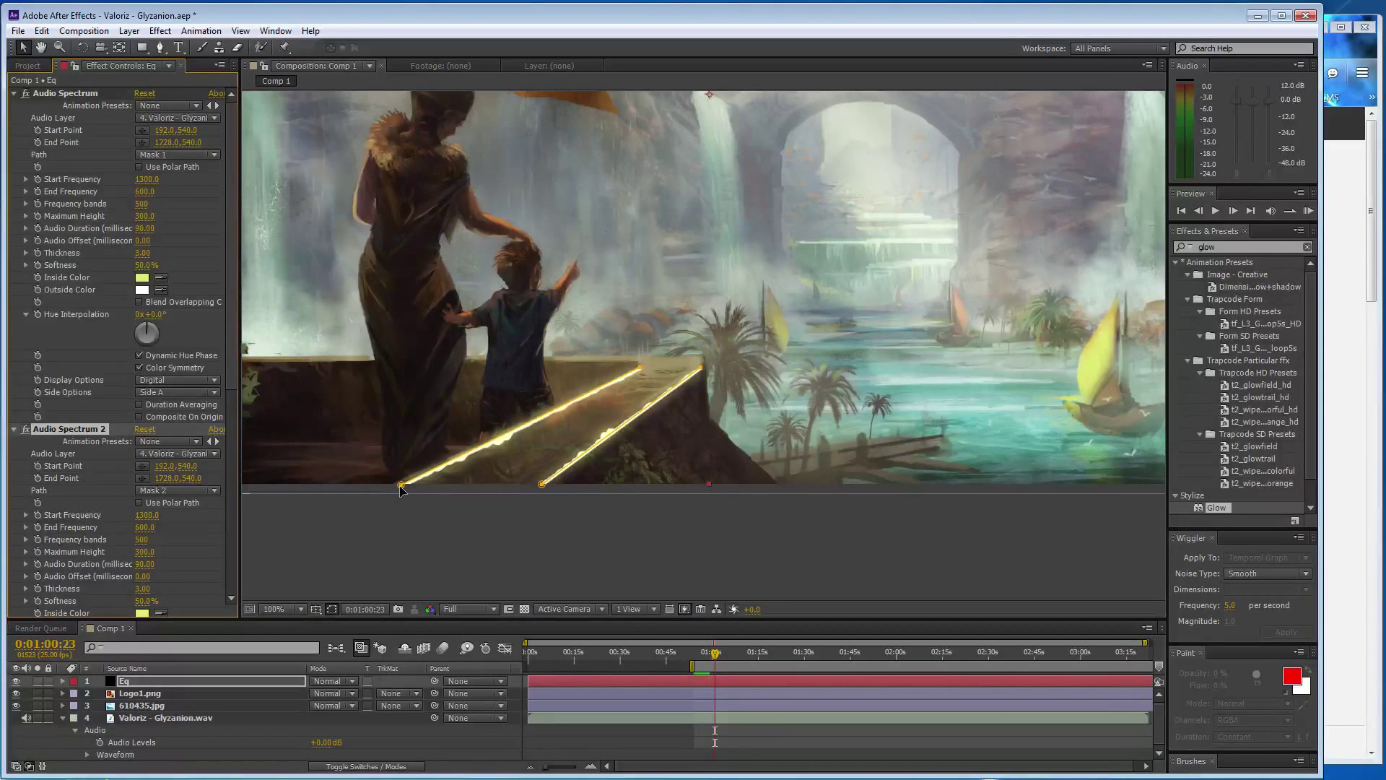
drag(402, 491, 399, 490)
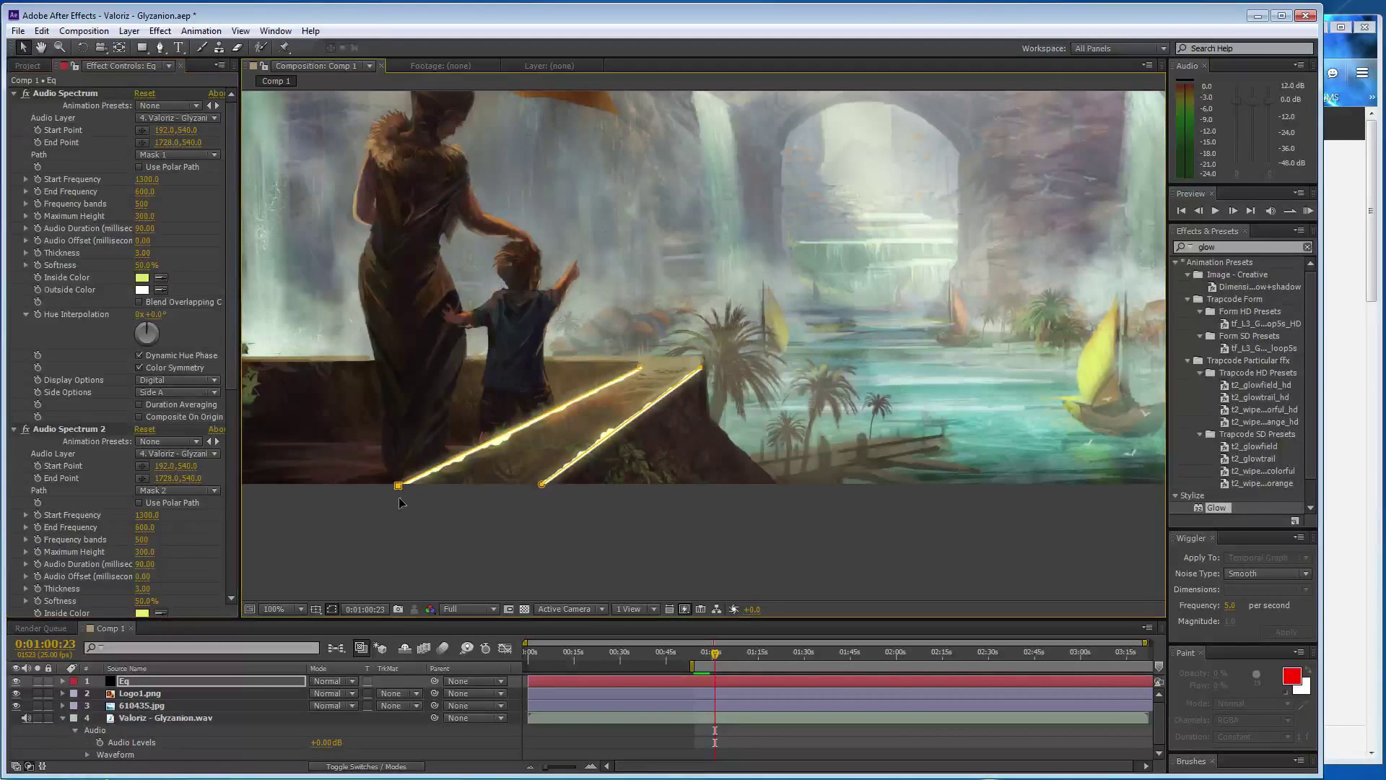
click(398, 517)
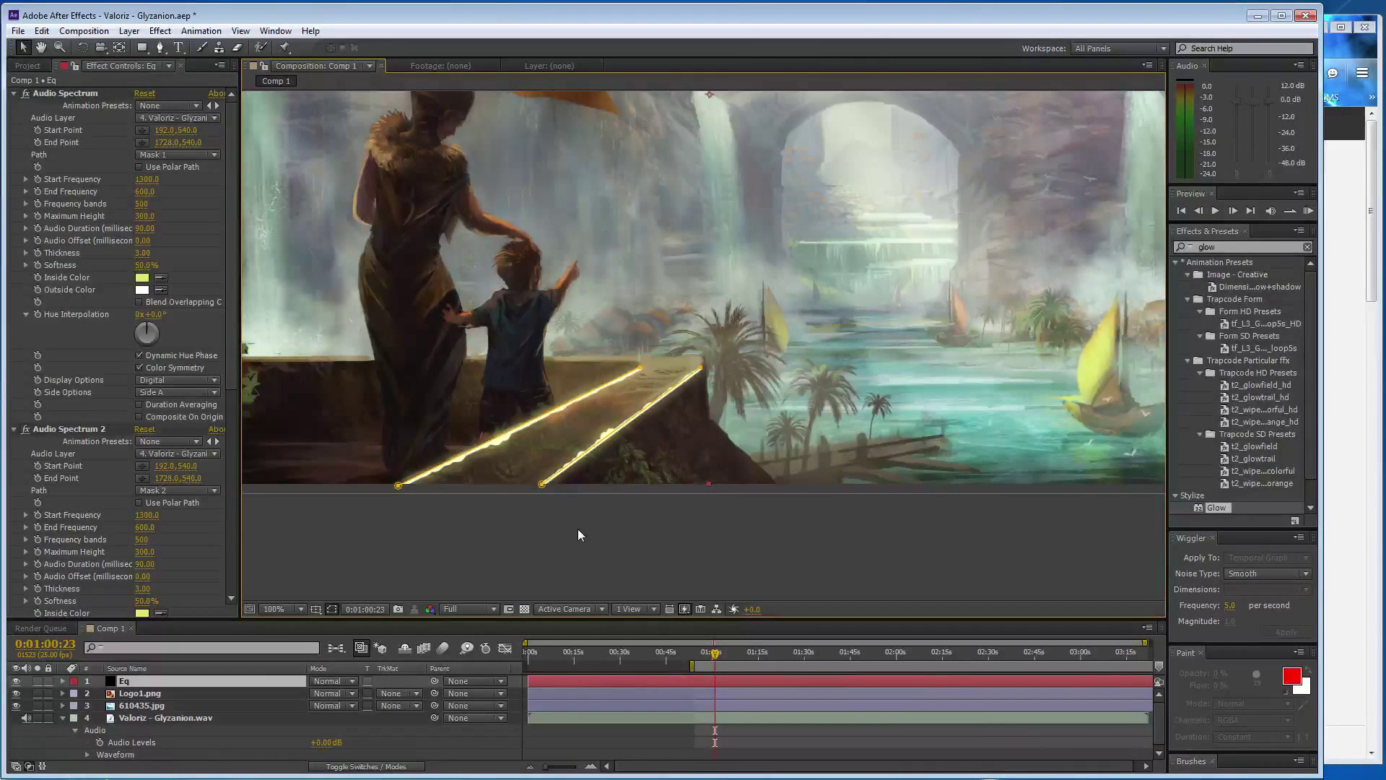
key(space)
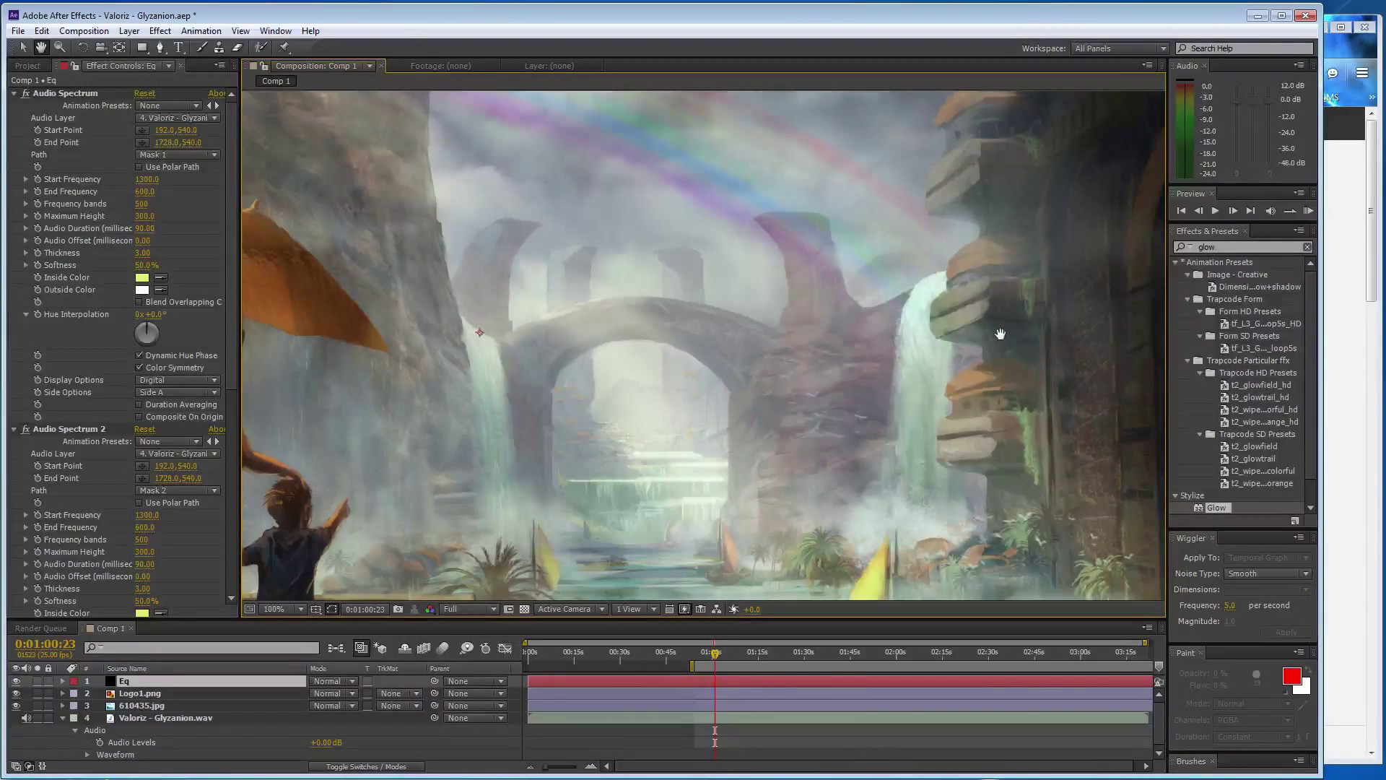
key(g)
key(Return)
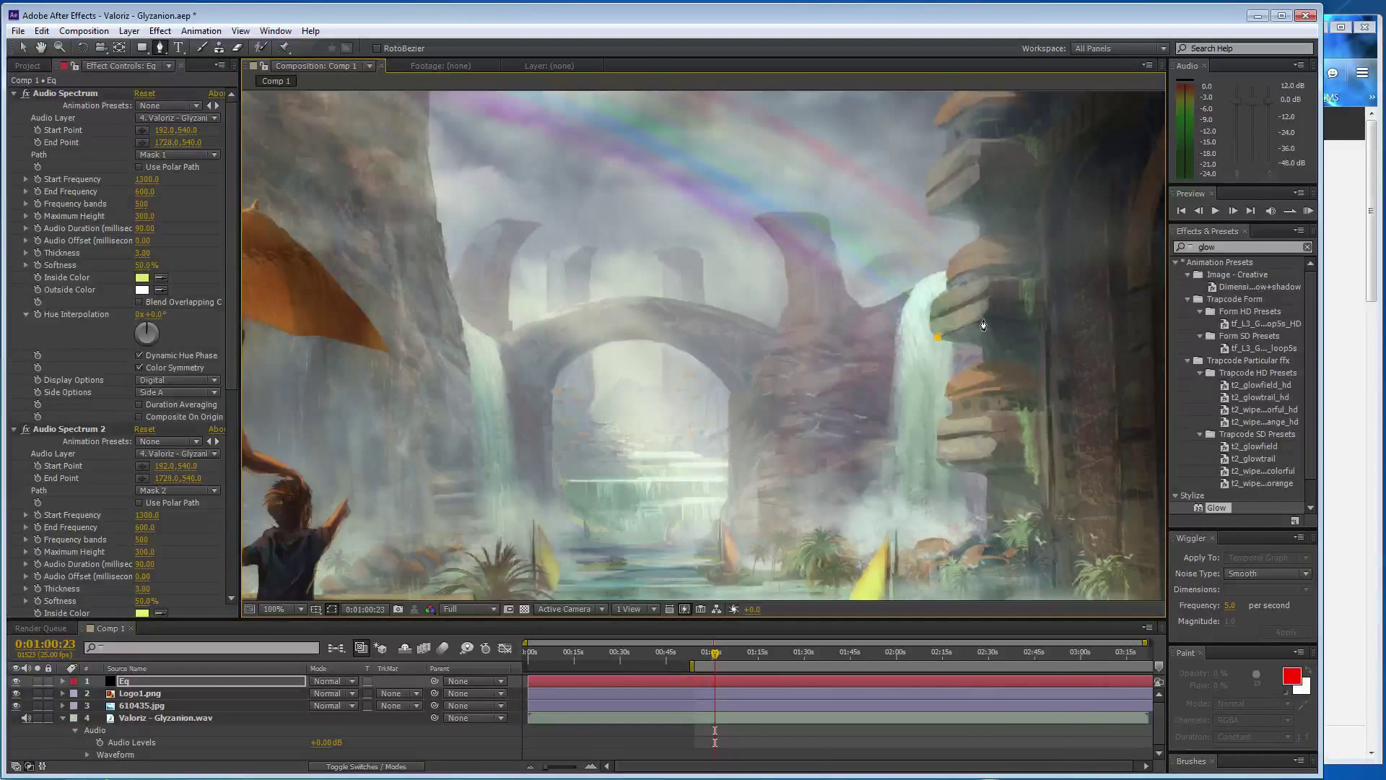
click(982, 320)
Duplicate the Audio Spectrum and set the copy to follow Mask 3 on Side A
click(67, 431)
key(ctrl+d)
click(178, 155)
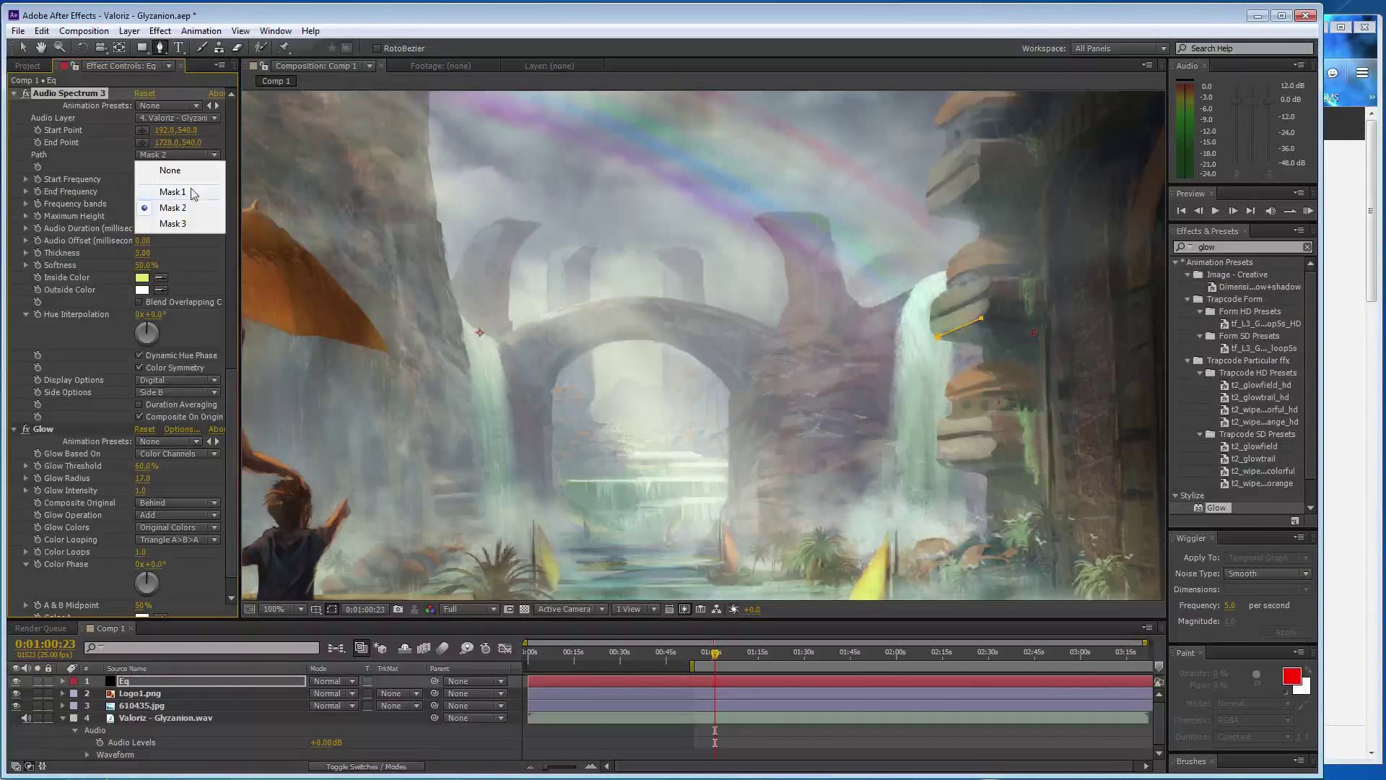
click(197, 221)
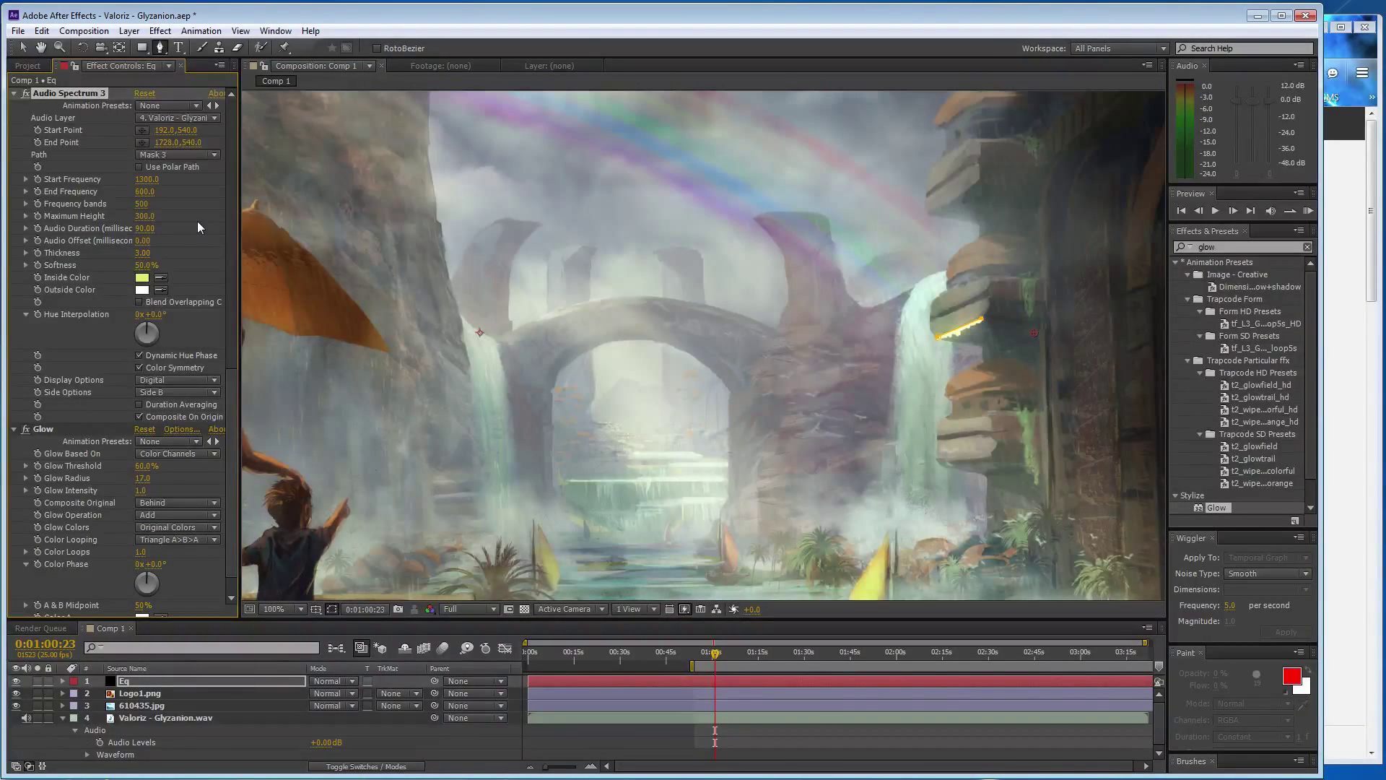
click(162, 393)
click(166, 403)
Set the new spectrum's frequencies to 300 and 10 with a maximum height of 200
click(148, 179)
click(148, 192)
text(10)
key(Return)
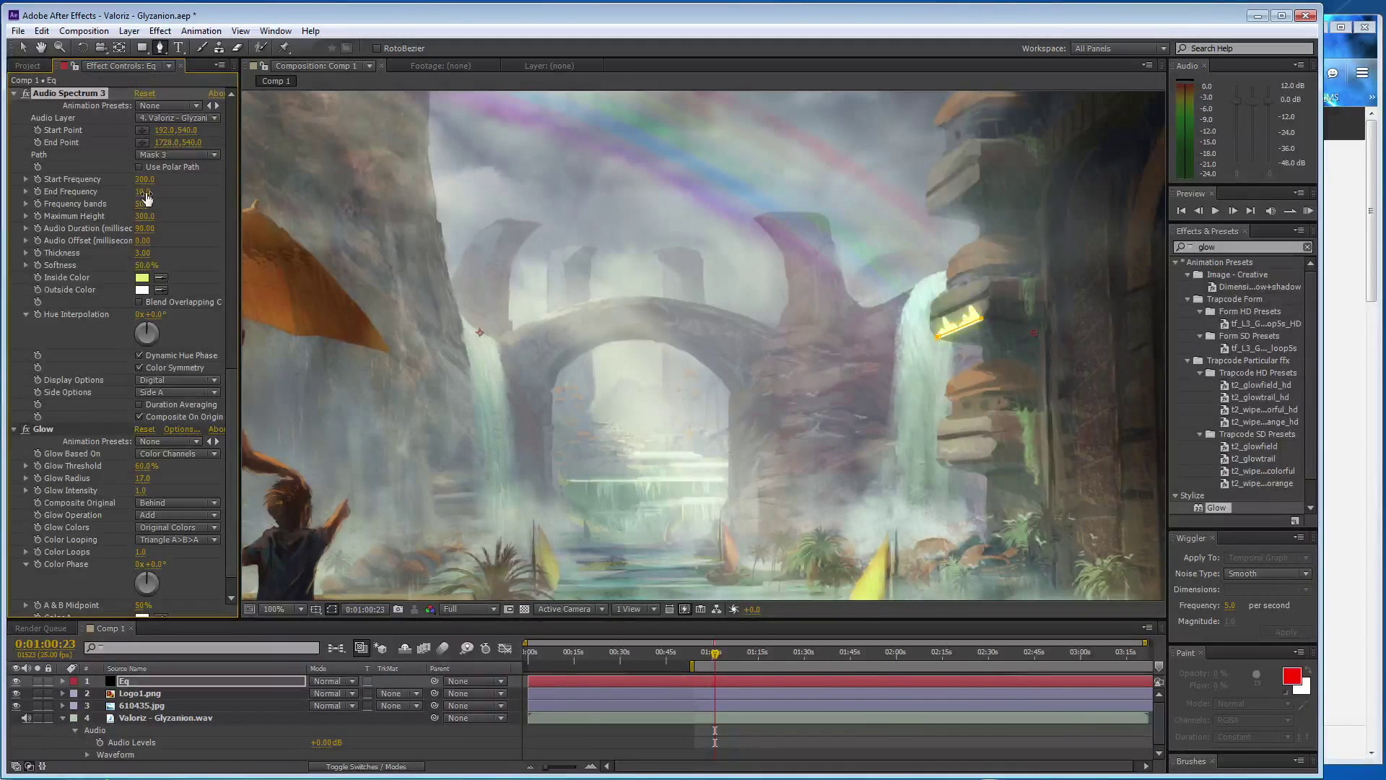
click(145, 216)
text(200)
key(Return)
Preview the spectrum, lower its maximum height to 150, and preview again from about 0:55
key(KP_0)
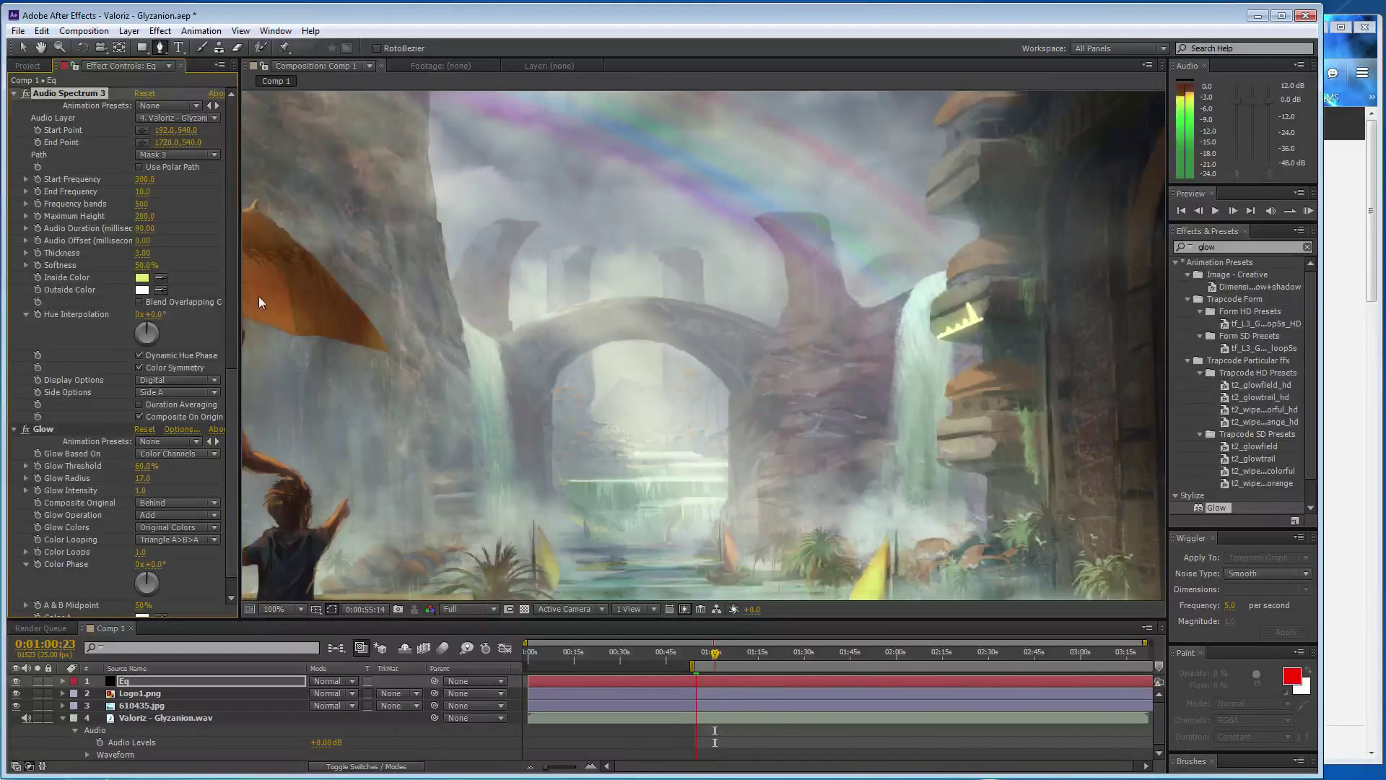
click(145, 216)
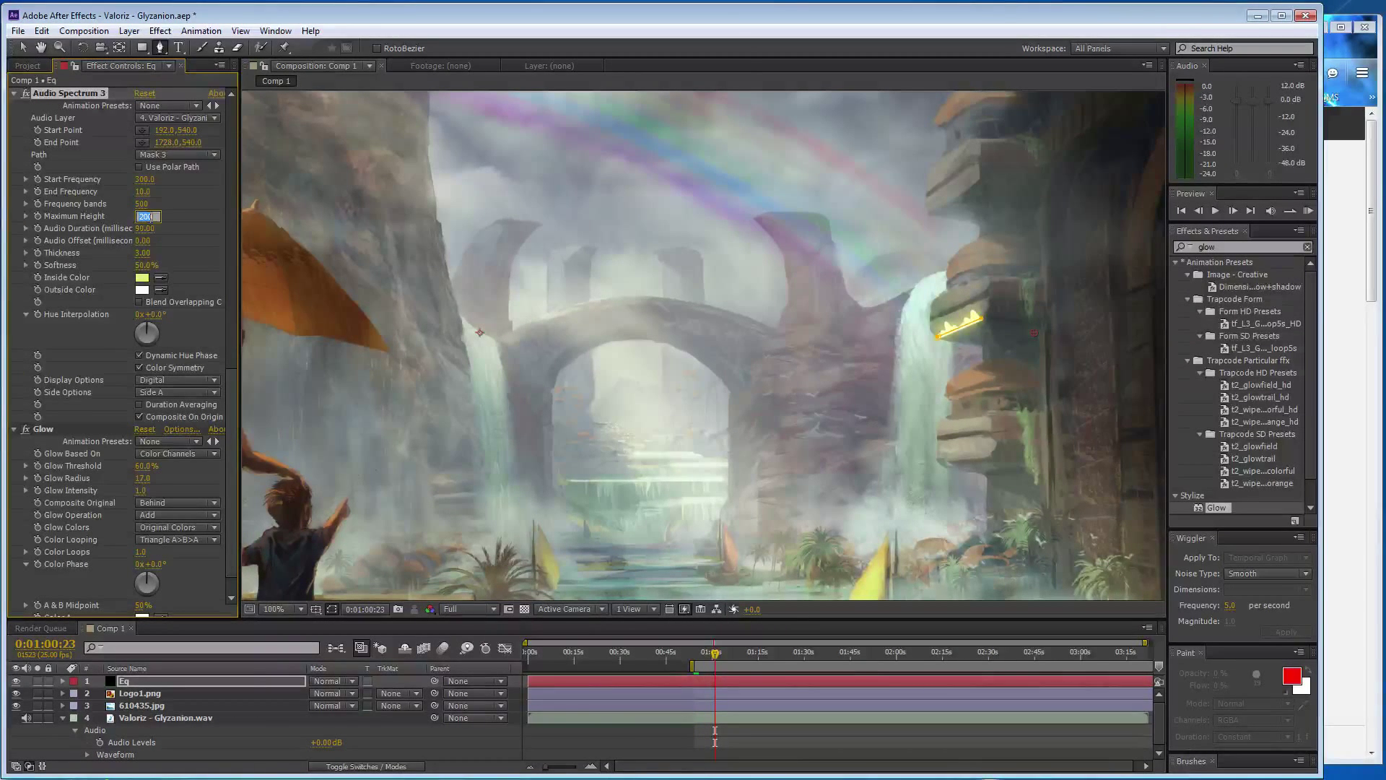
text(150)
key(Return)
drag(691, 665, 695, 664)
key(KP_0)
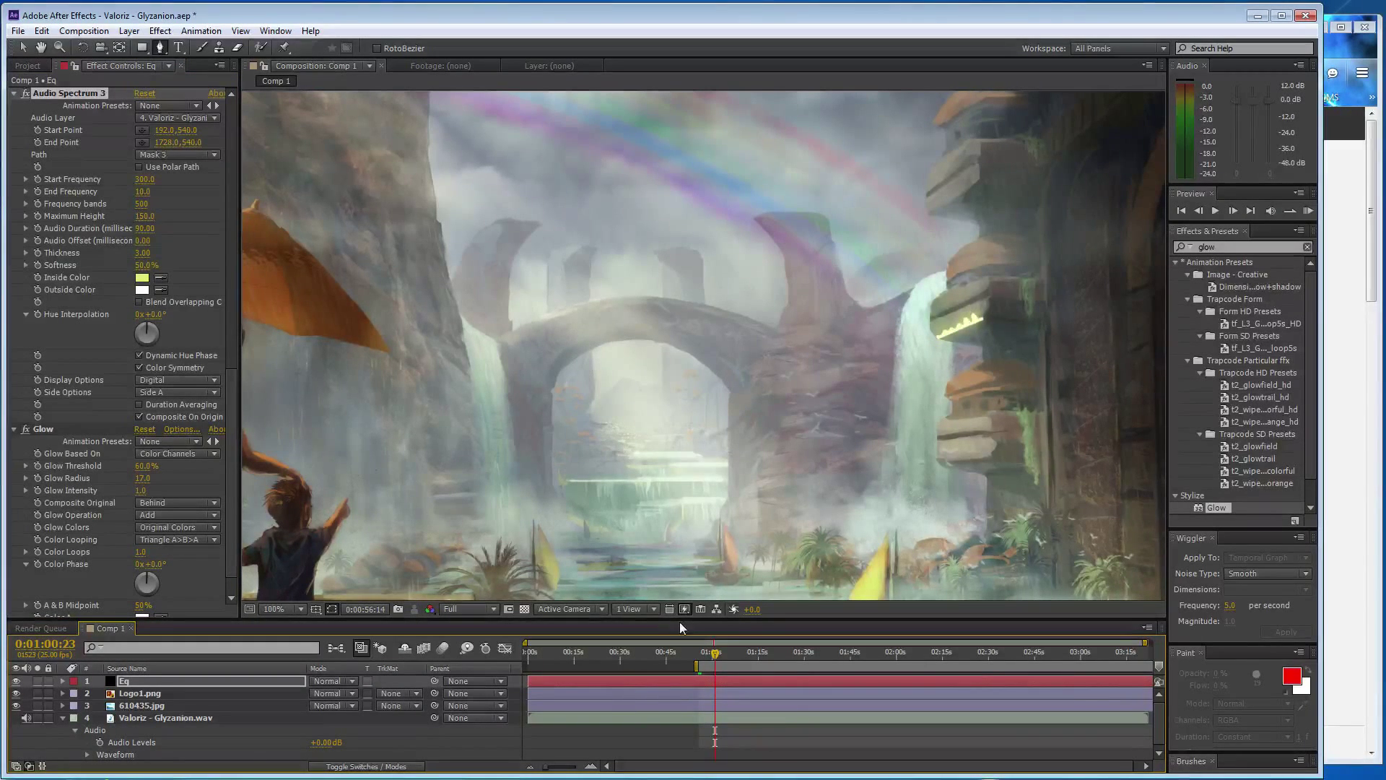
scroll(756, 525, down, 2)
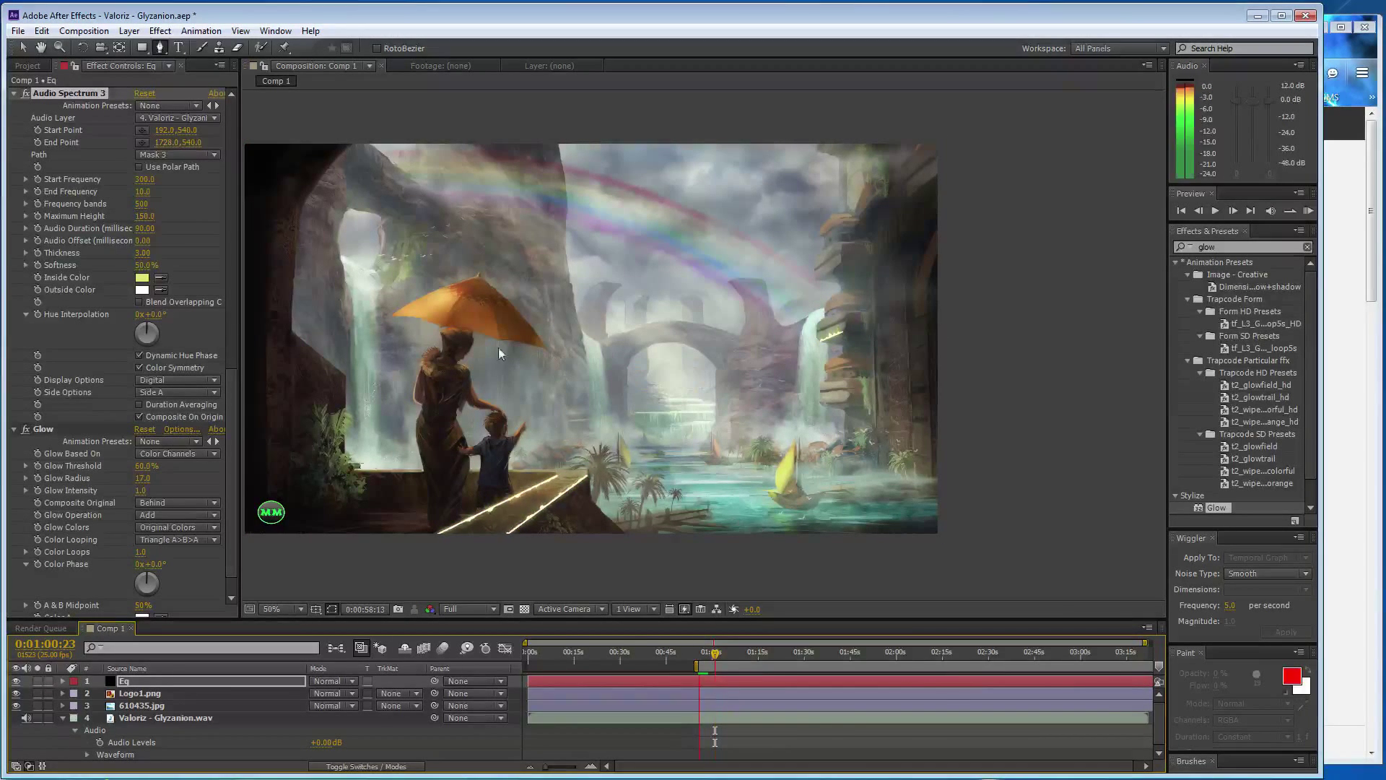
Stop the preview and delete the small Mask 3, resetting the spectrum's Path to None
click(801, 339)
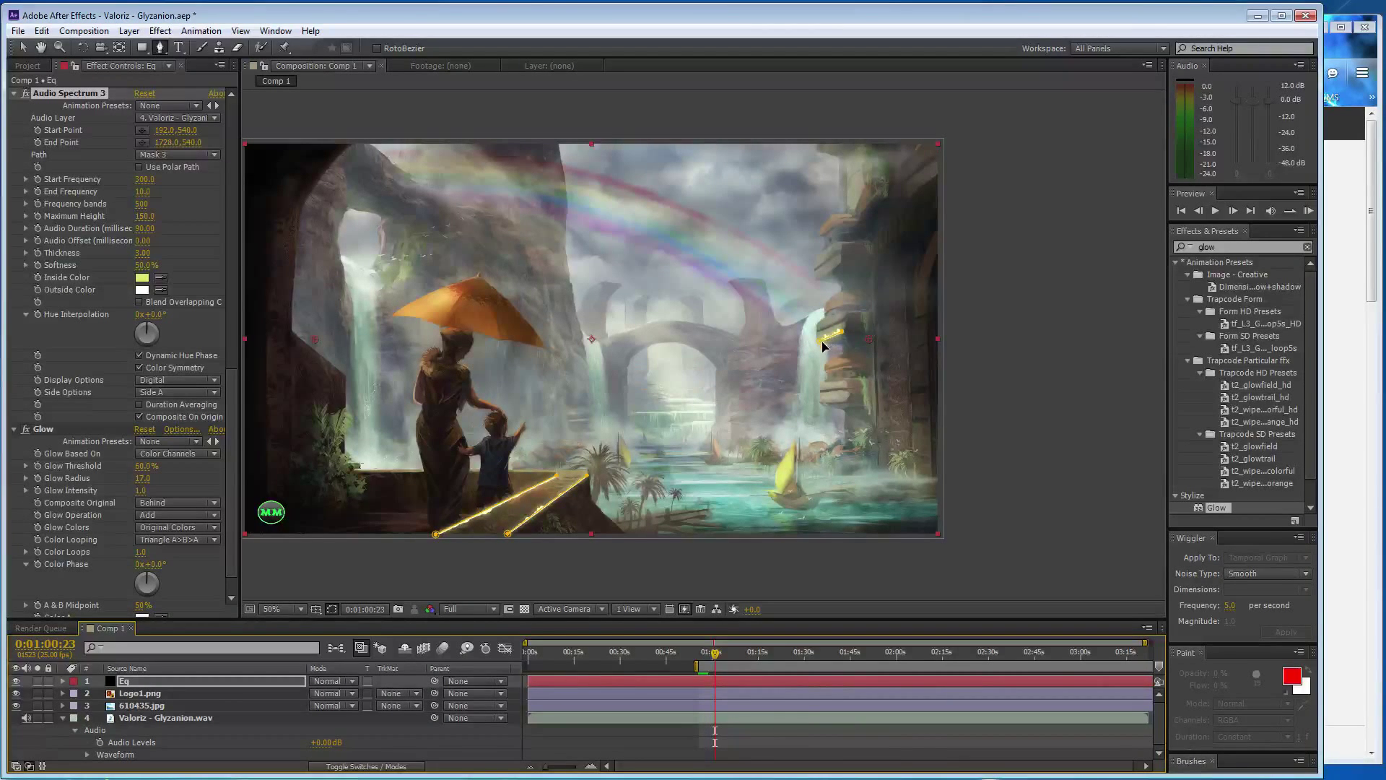
key(F2)
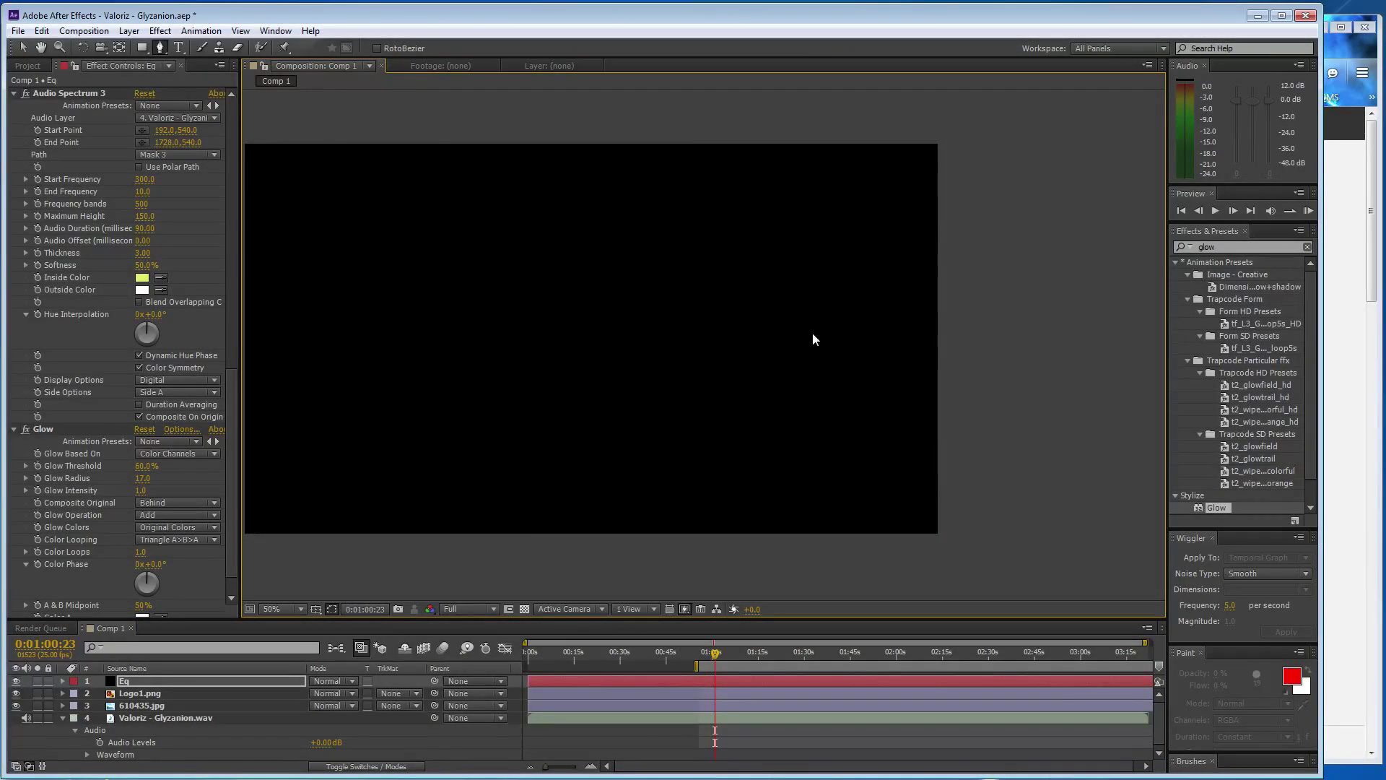
scroll(808, 346, up, 2)
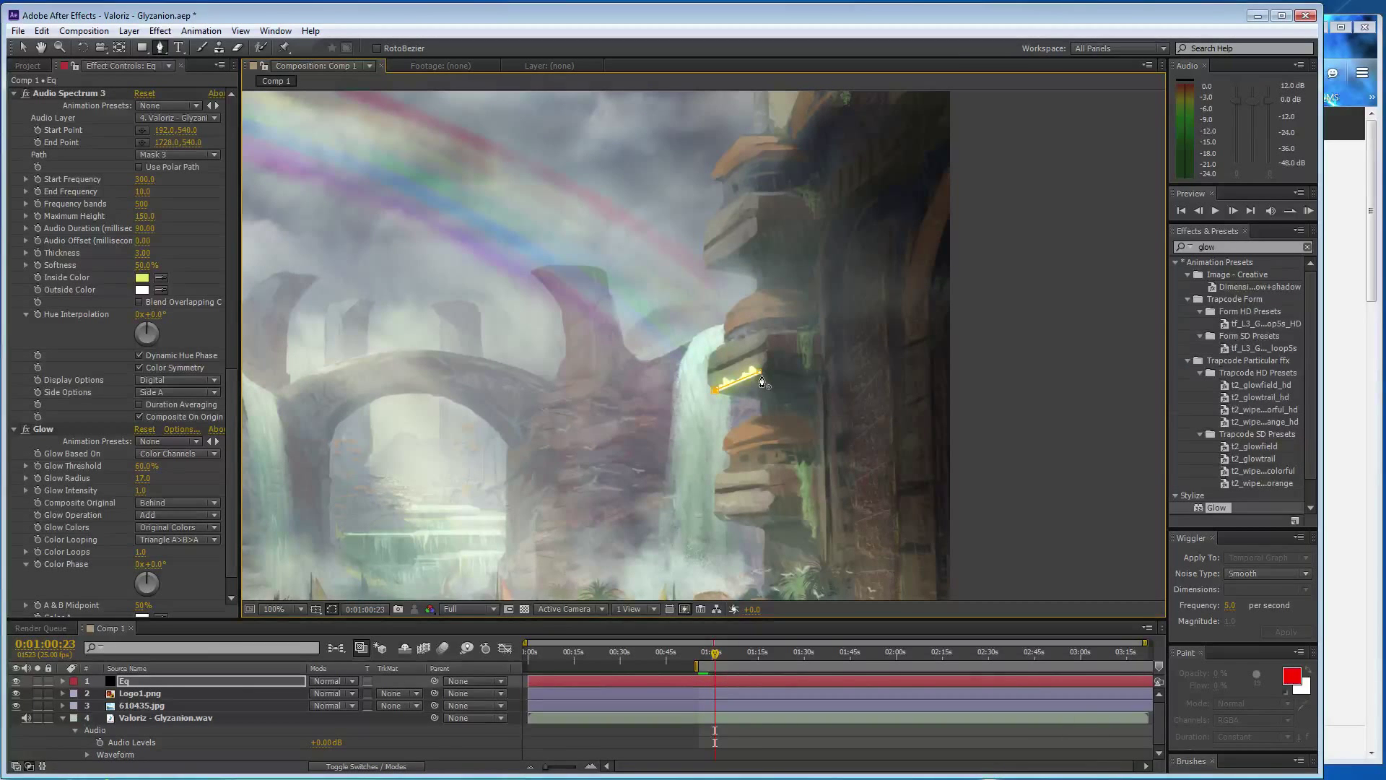
key(v)
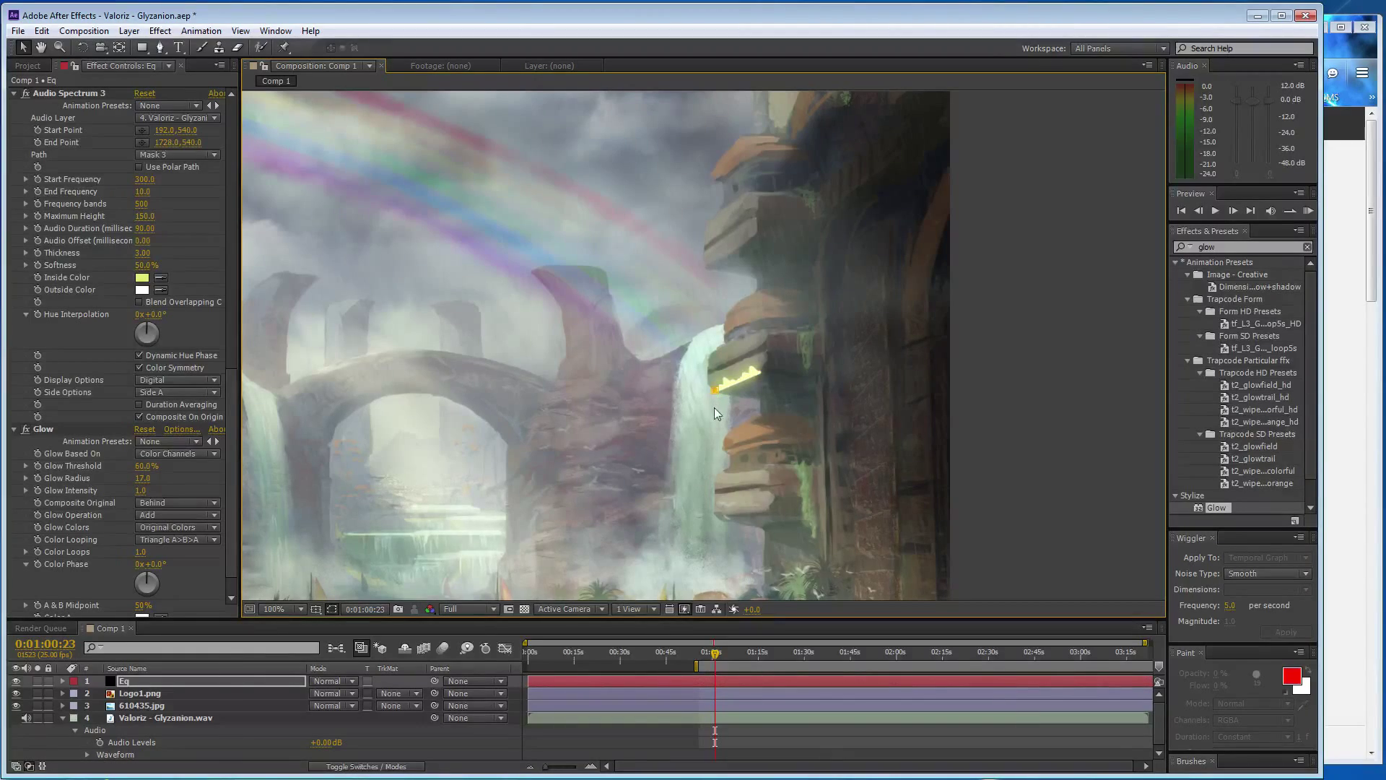
key(Delete)
Pan to the left cliff and place four Pen-tool mask points up its edge to the arch top
scroll(683, 436, down, 2)
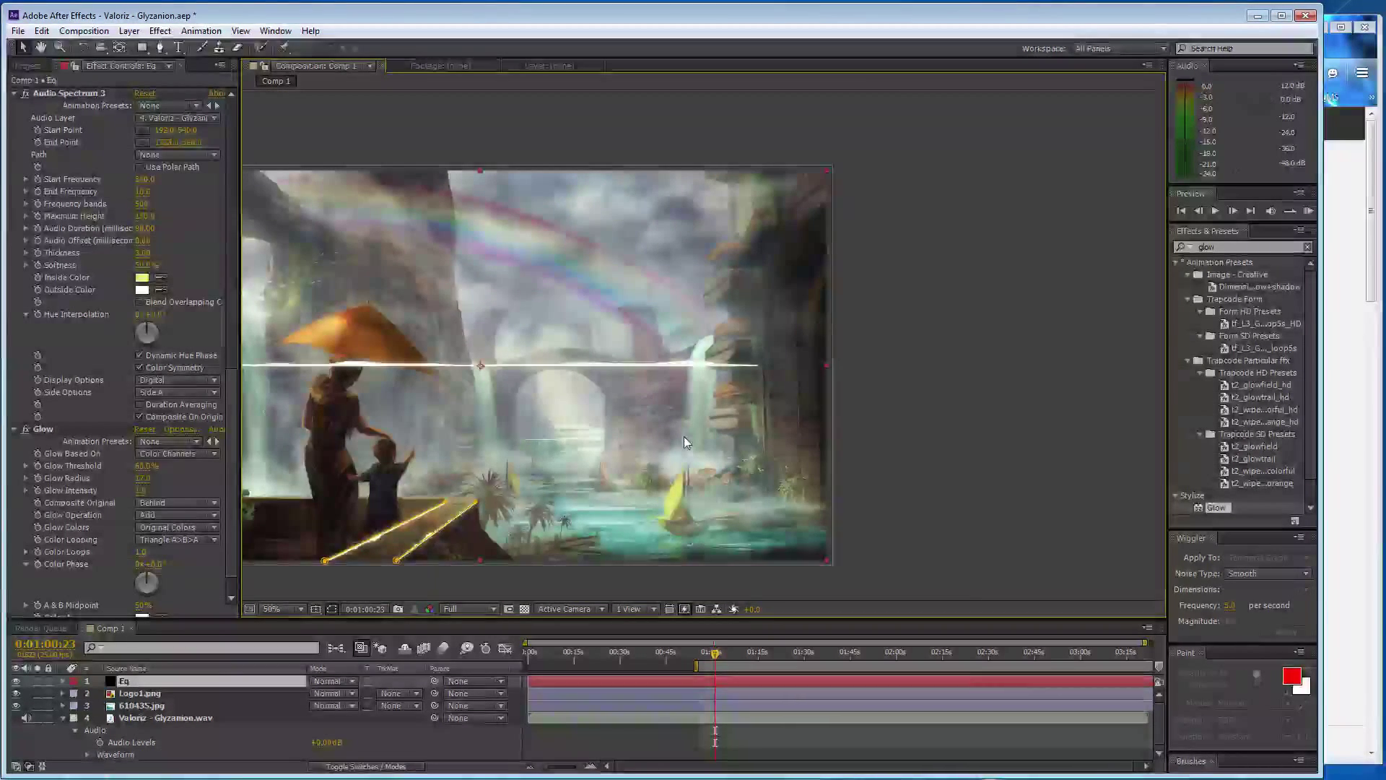
key(h)
scroll(516, 425, up, 1)
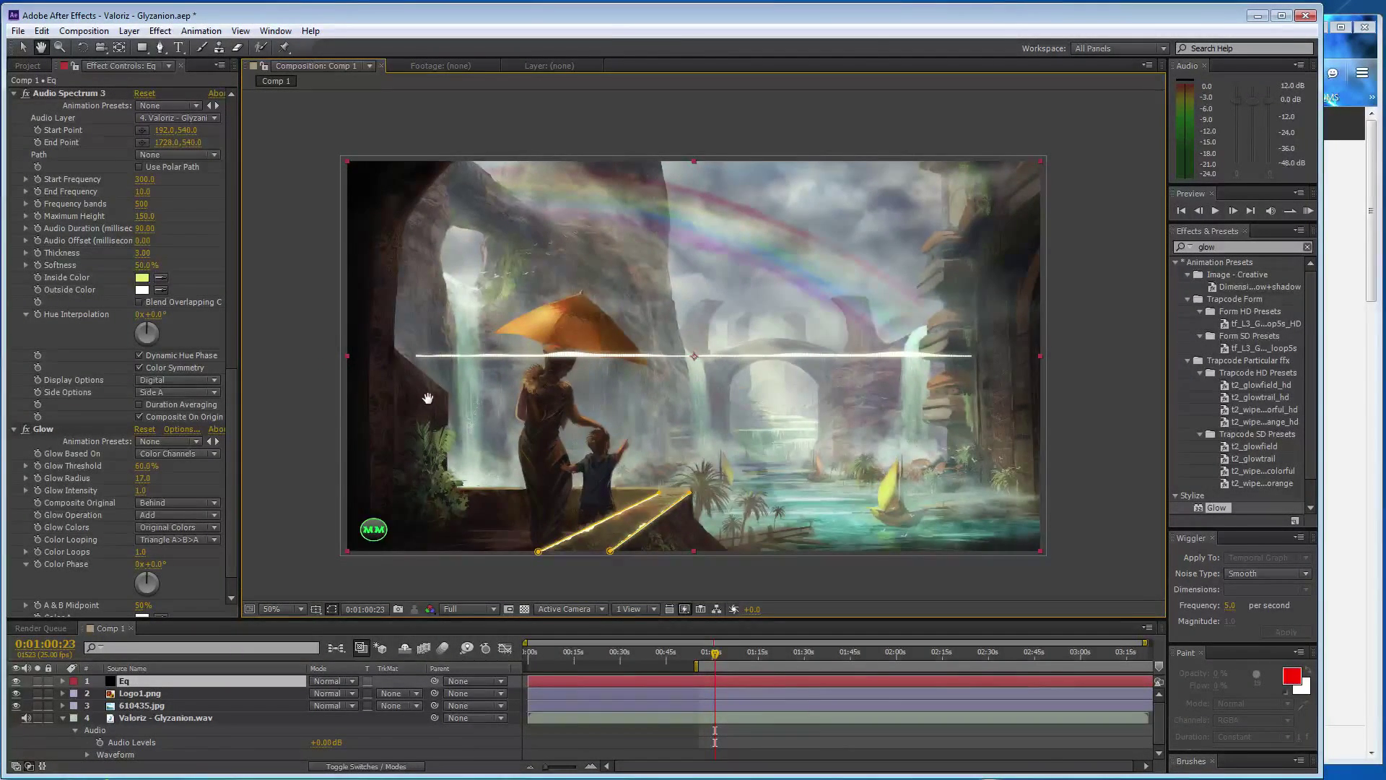
scroll(426, 399, up, 1)
mouse_move(426, 399)
mouse_down()
mouse_move(647, 406)
mouse_move(751, 391)
mouse_move(722, 553)
mouse_up()
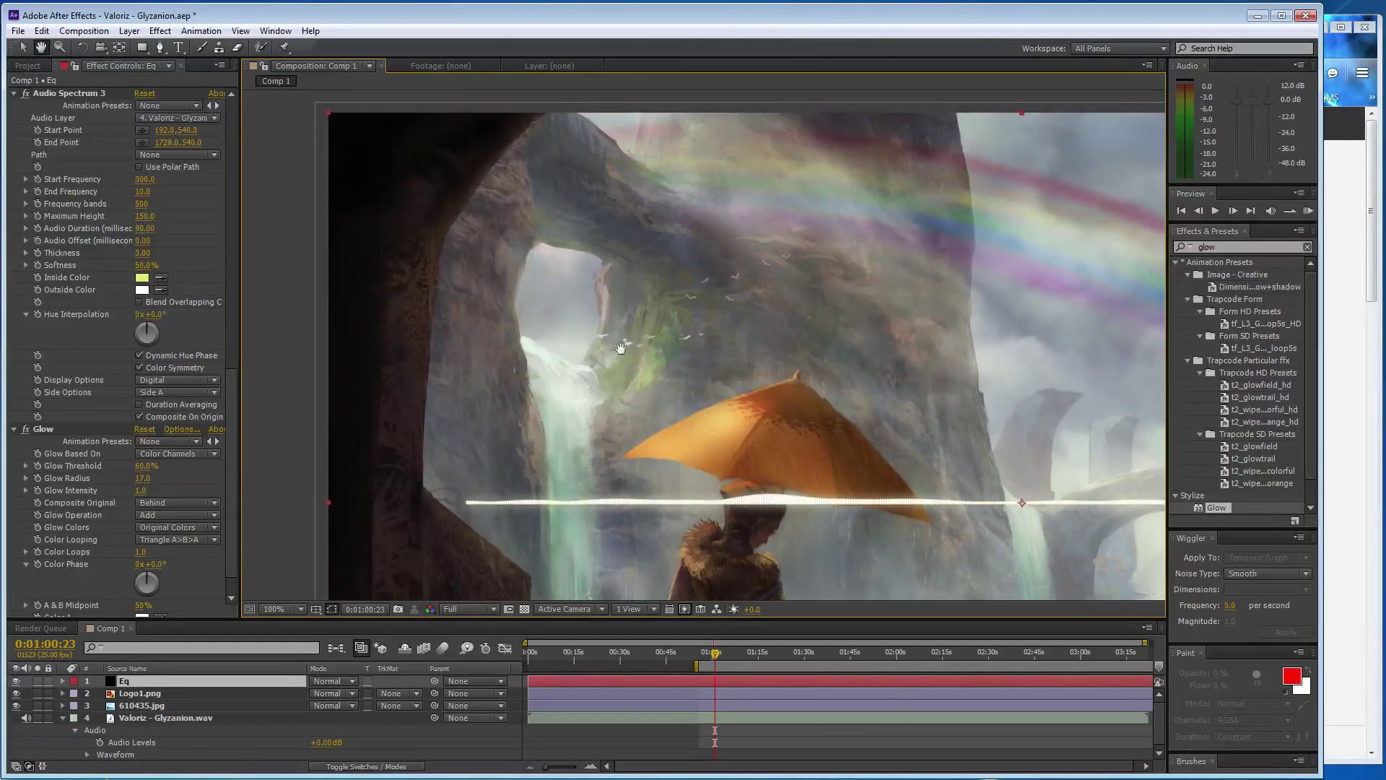
key(g)
click(420, 488)
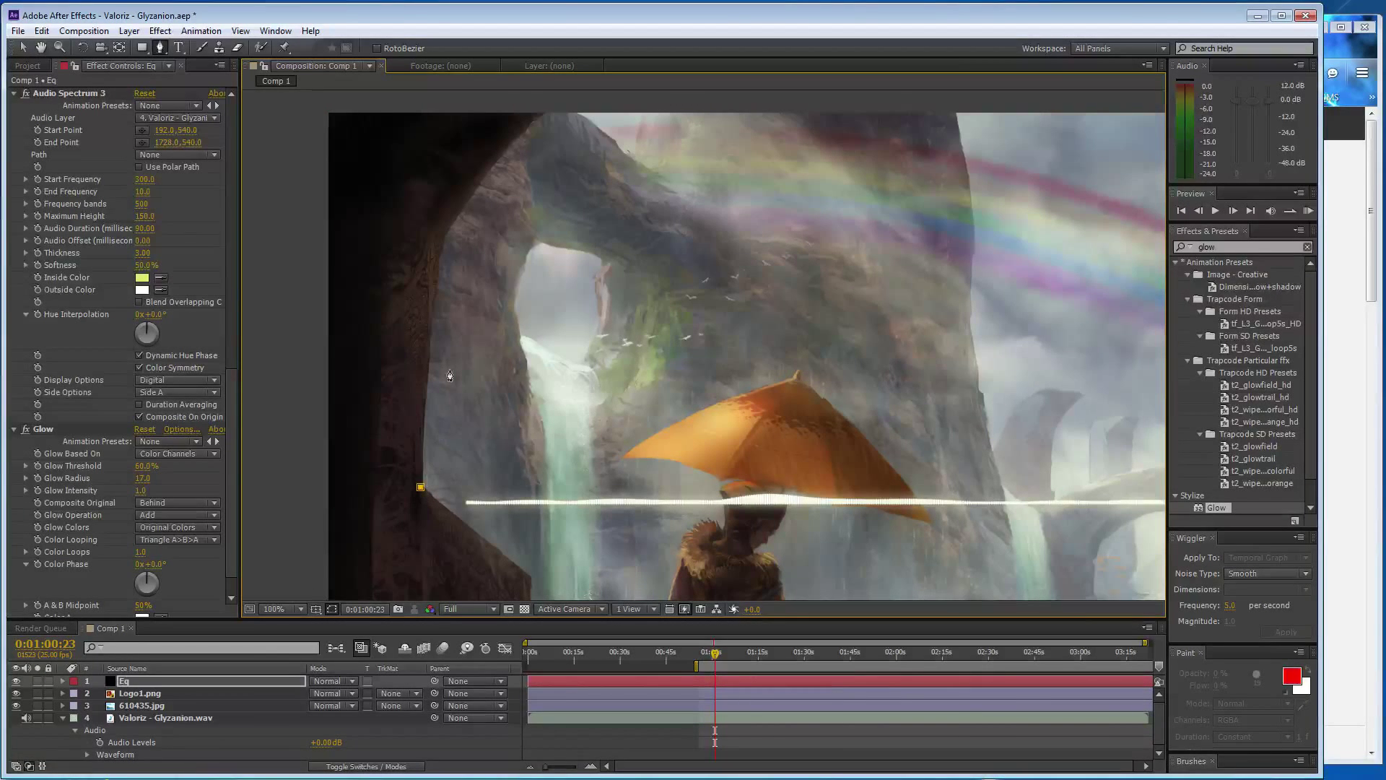
click(437, 290)
drag(458, 217, 478, 207)
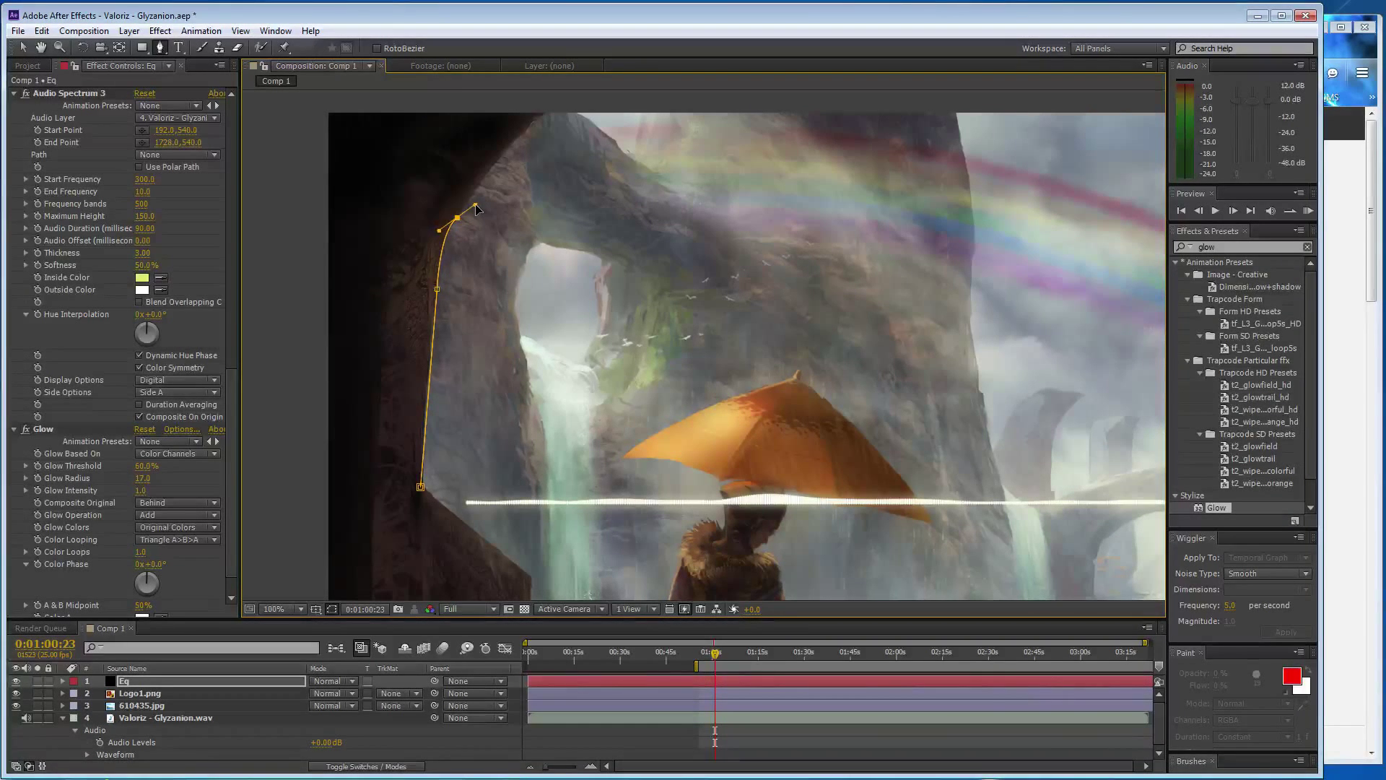
click(543, 115)
Adjust the Bezier handle so the mask curve hugs the cliff edge
drag(475, 205, 455, 218)
click(542, 114)
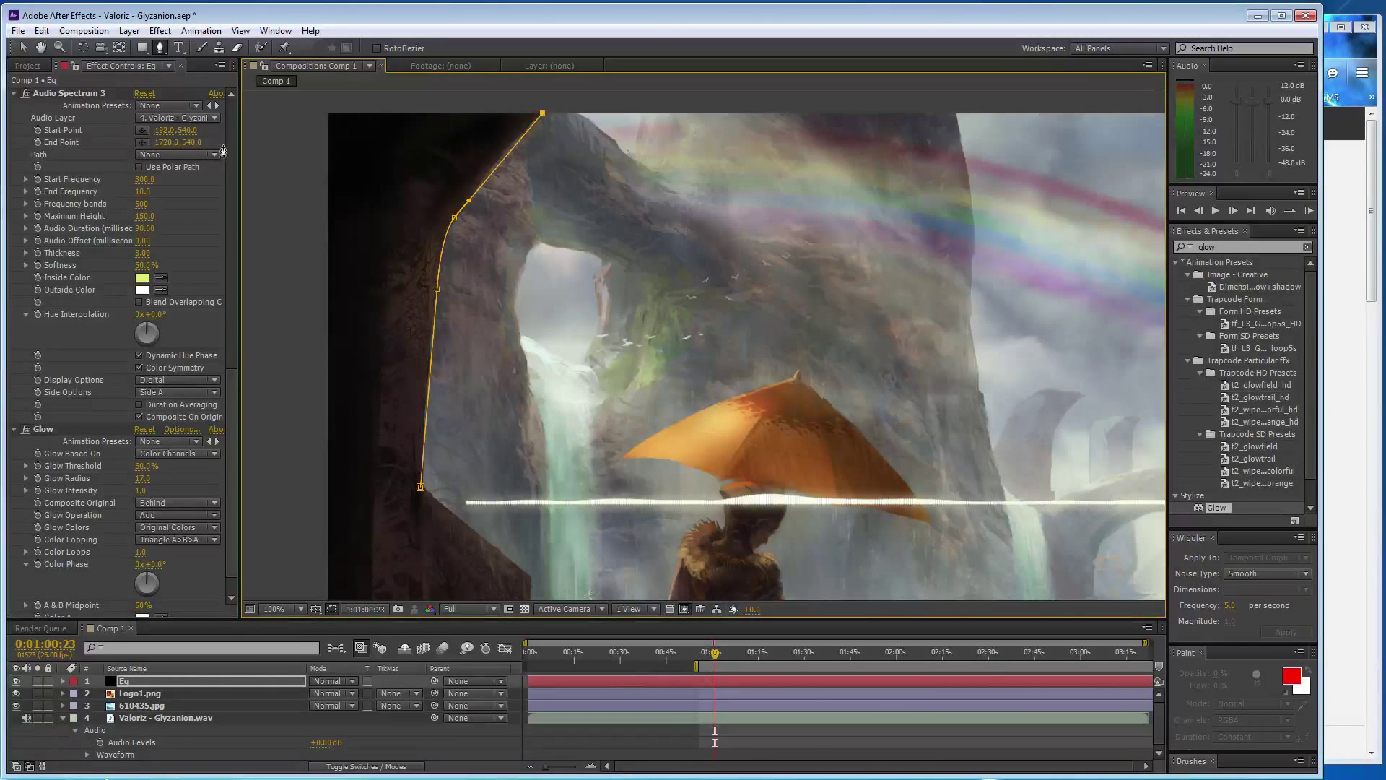
click(176, 155)
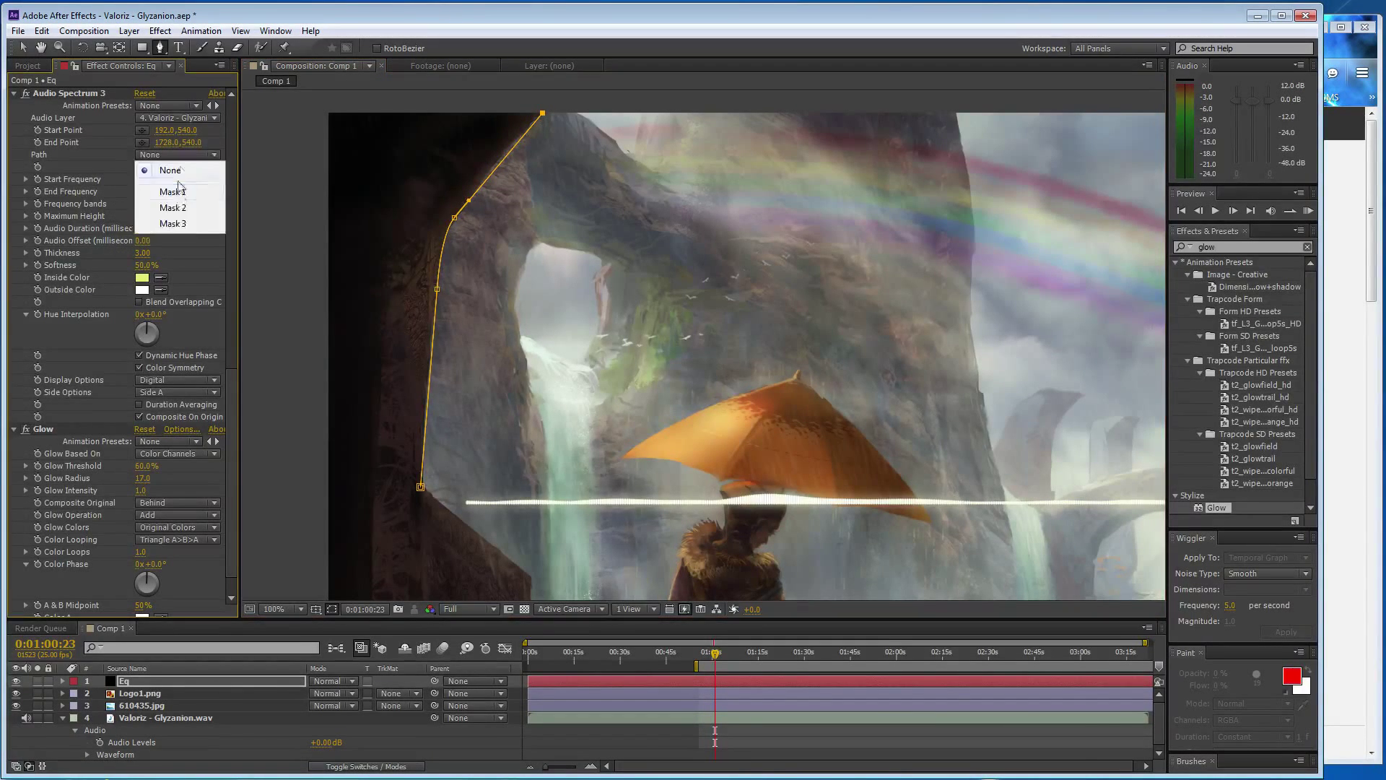
Make the spectrum follow Mask 3 with 1000 frequency bands and a start frequency of 10
click(180, 219)
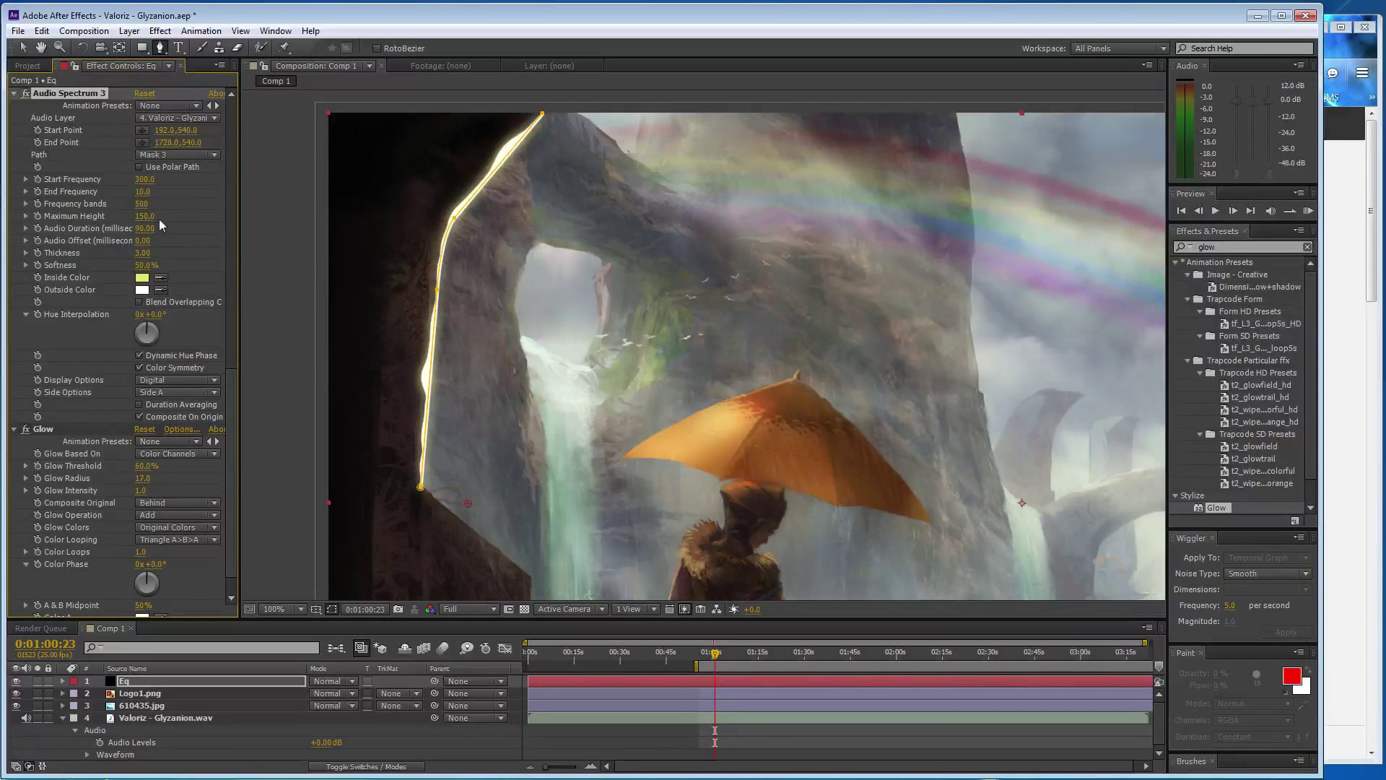
click(145, 204)
text(1000)
key(comma)
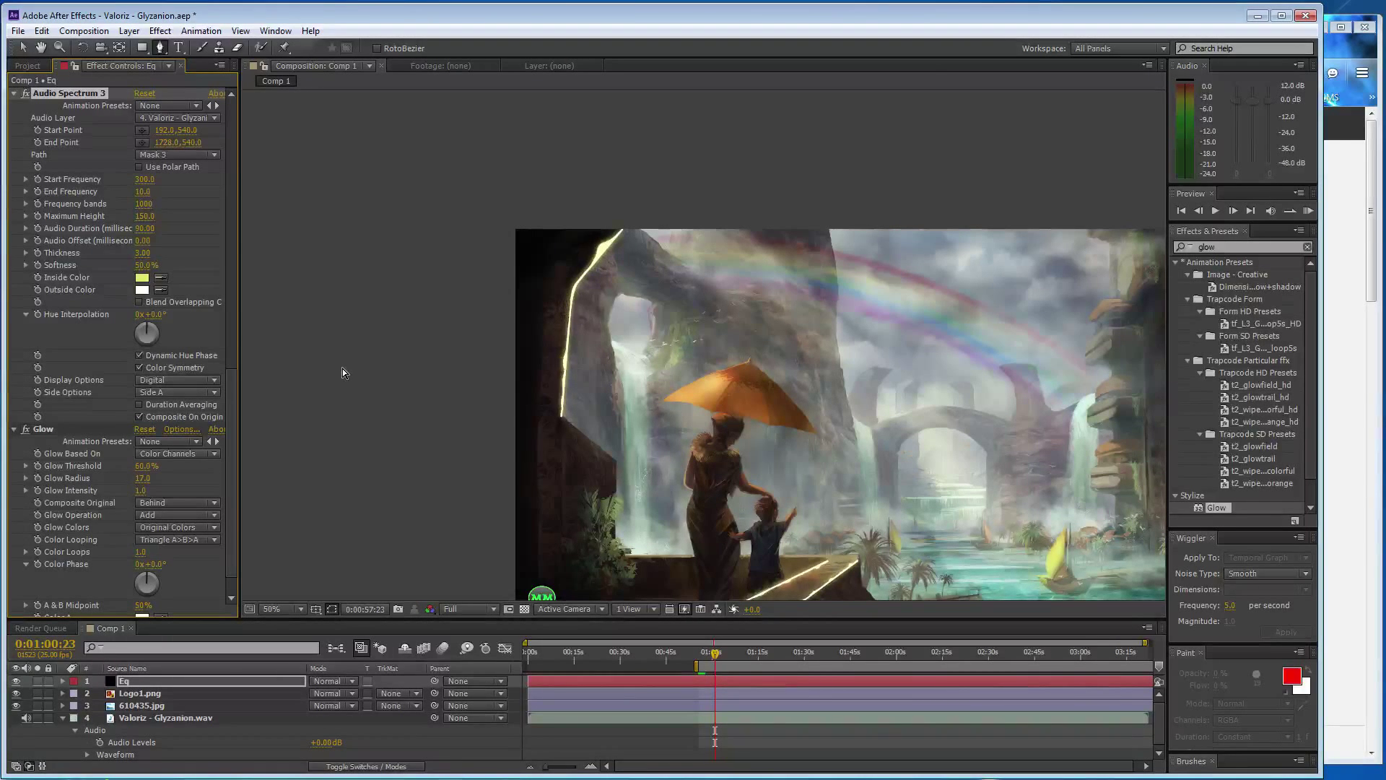
click(144, 179)
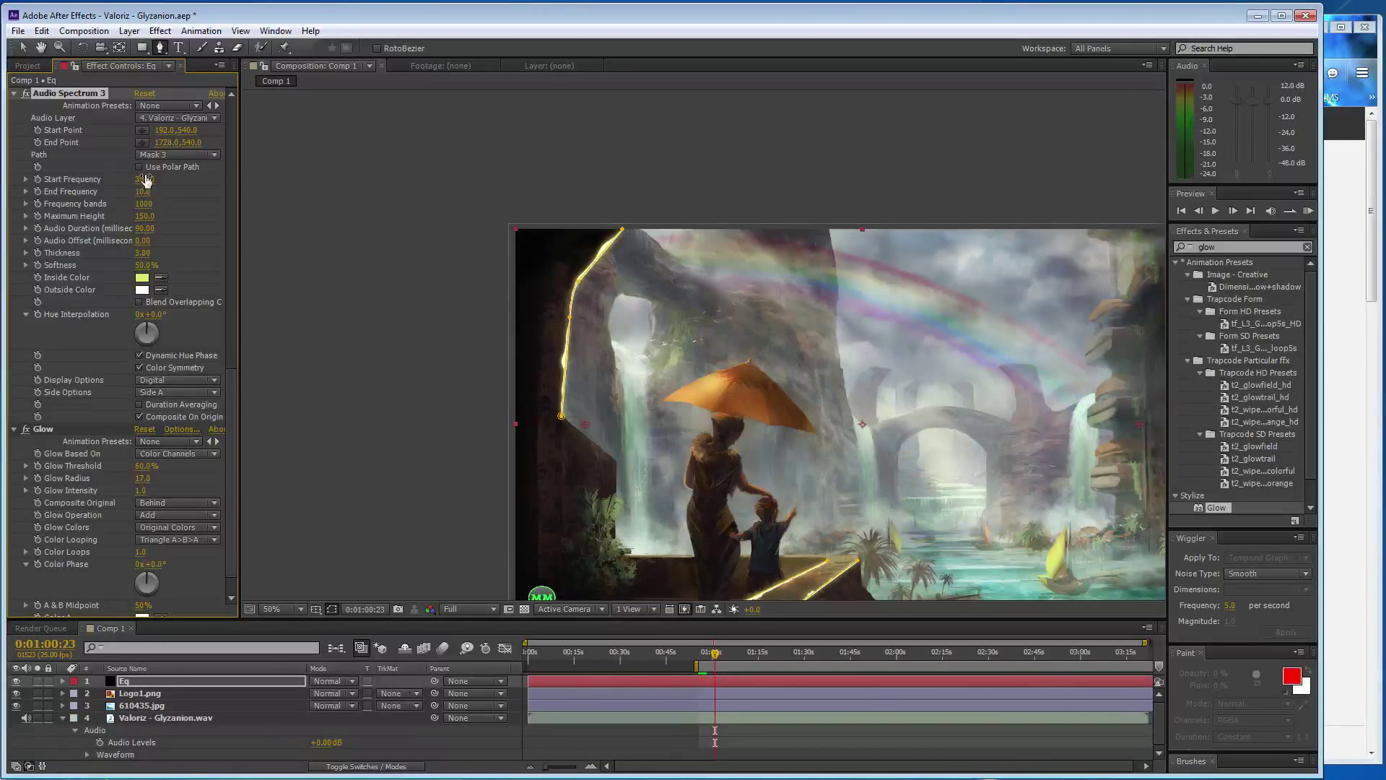
click(143, 179)
text(10)
key(Return)
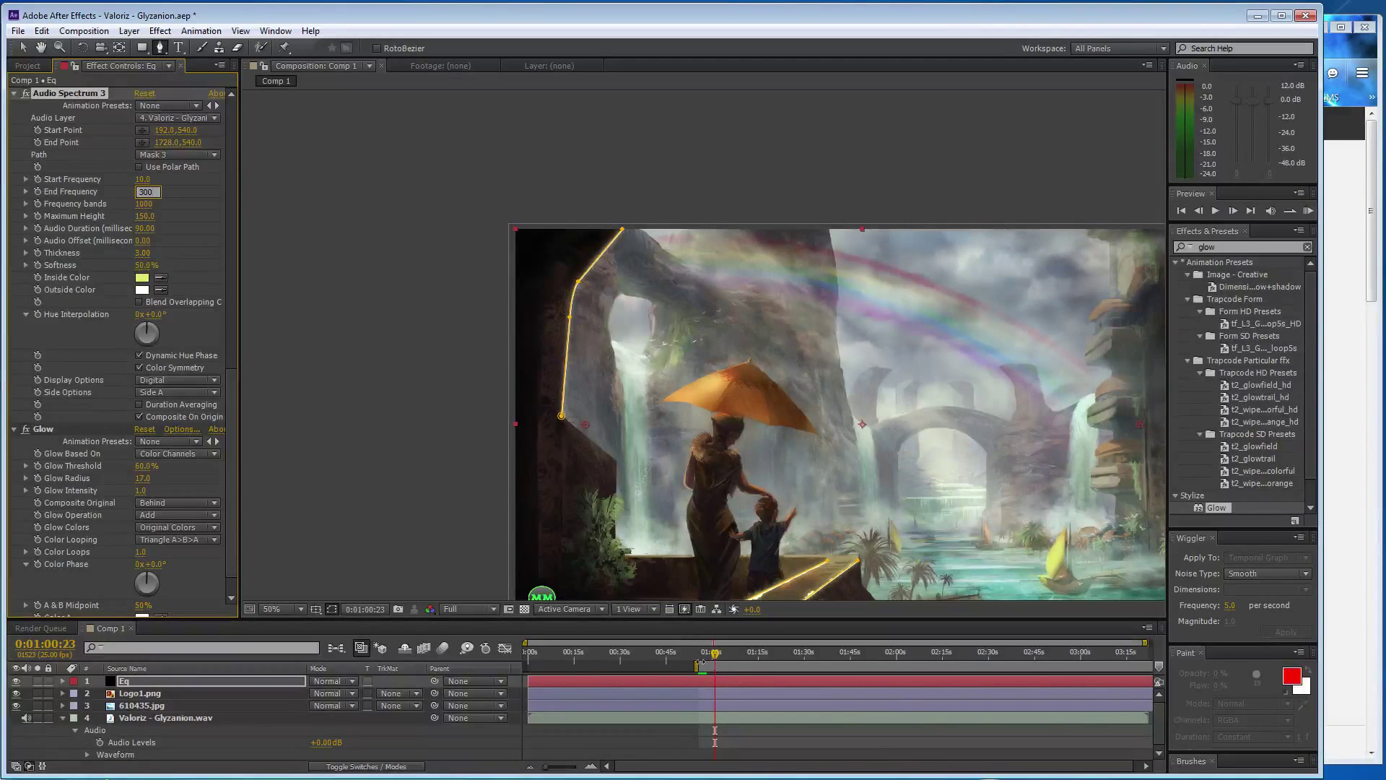
click(697, 667)
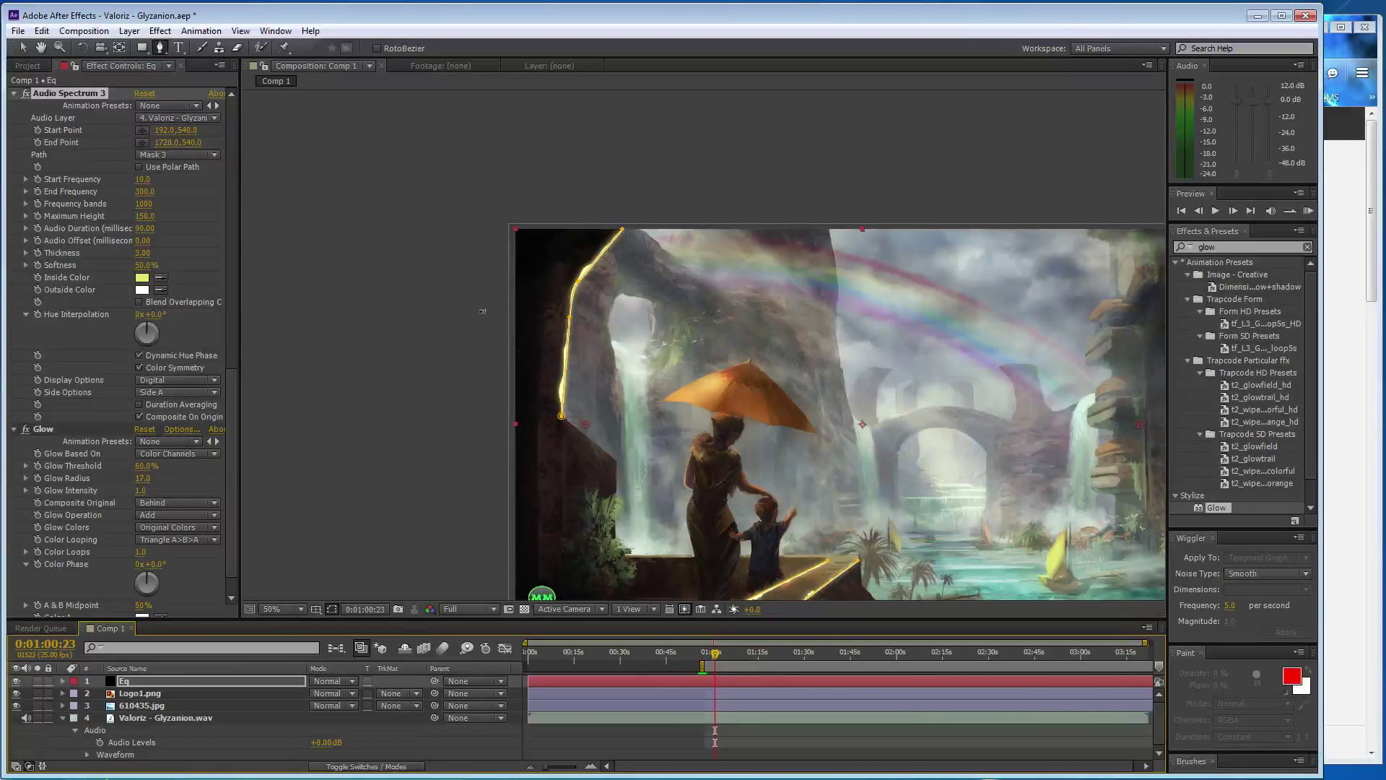
Preview the cliff spectrum with the music and pan so the whole frame is visible
key(KP_0)
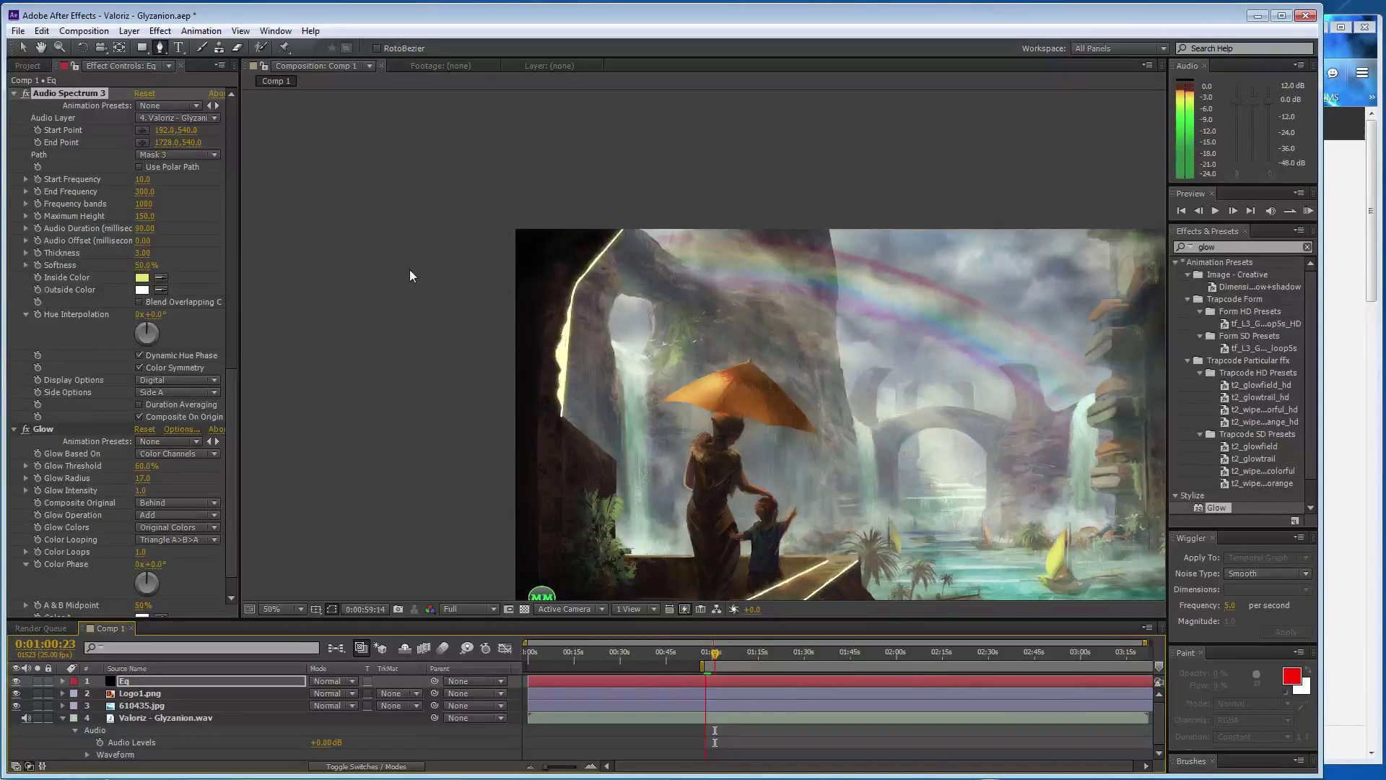
key(space)
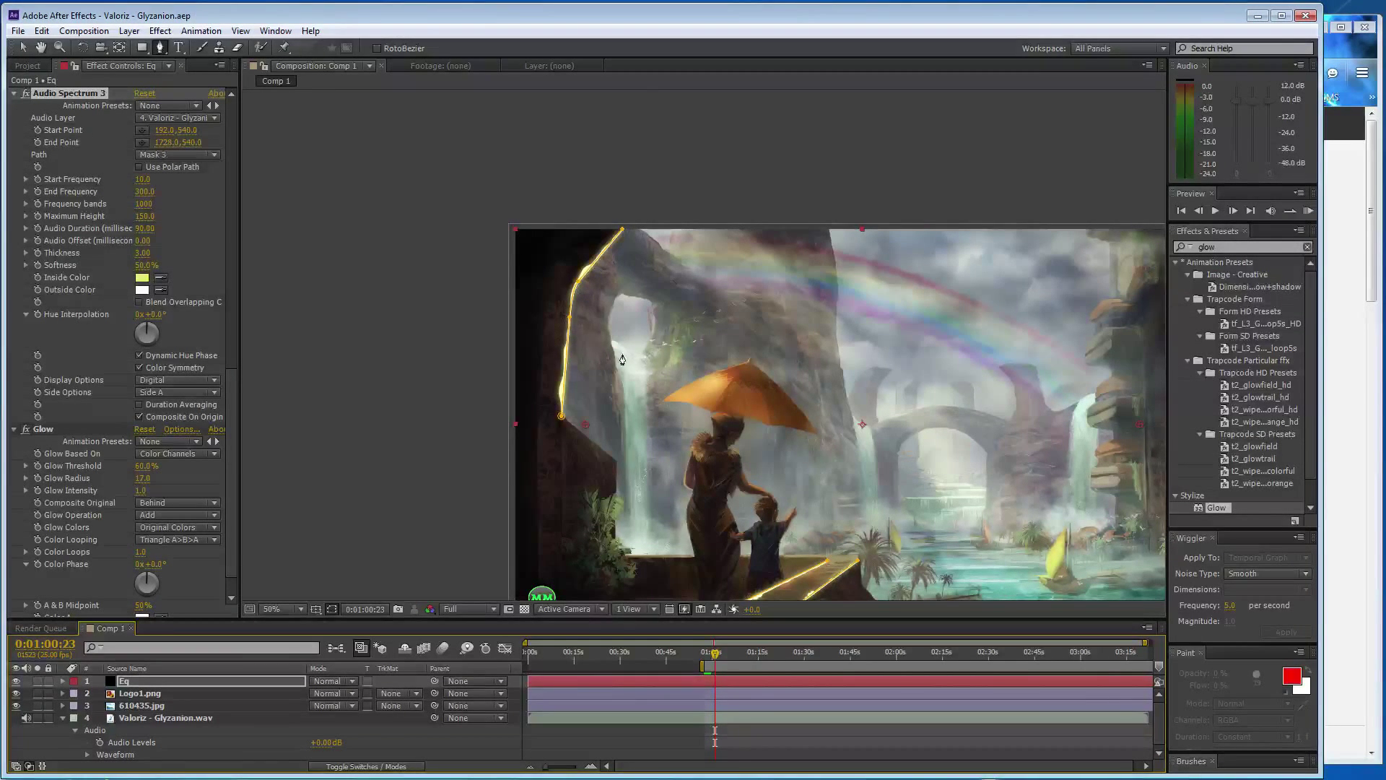
key(h)
drag(738, 390, 616, 322)
key(v)
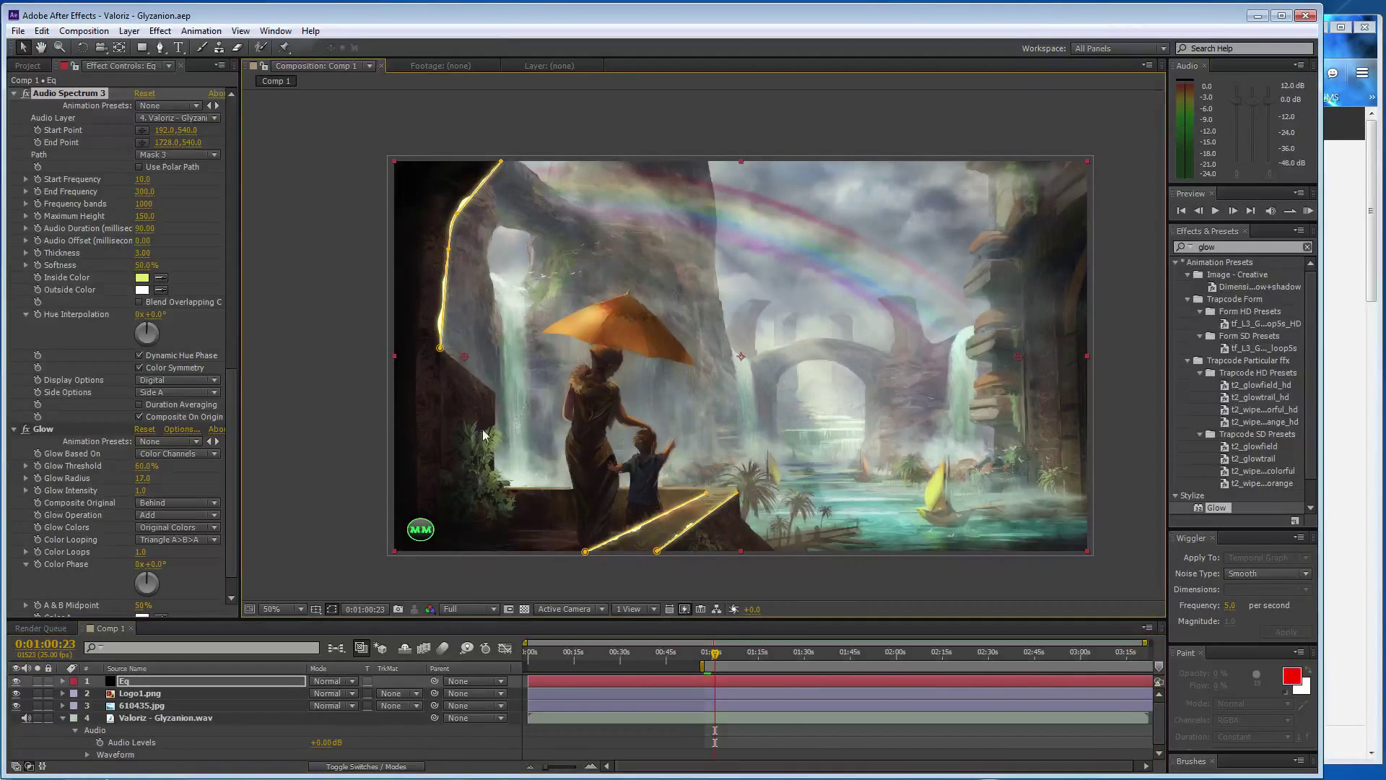
click(345, 430)
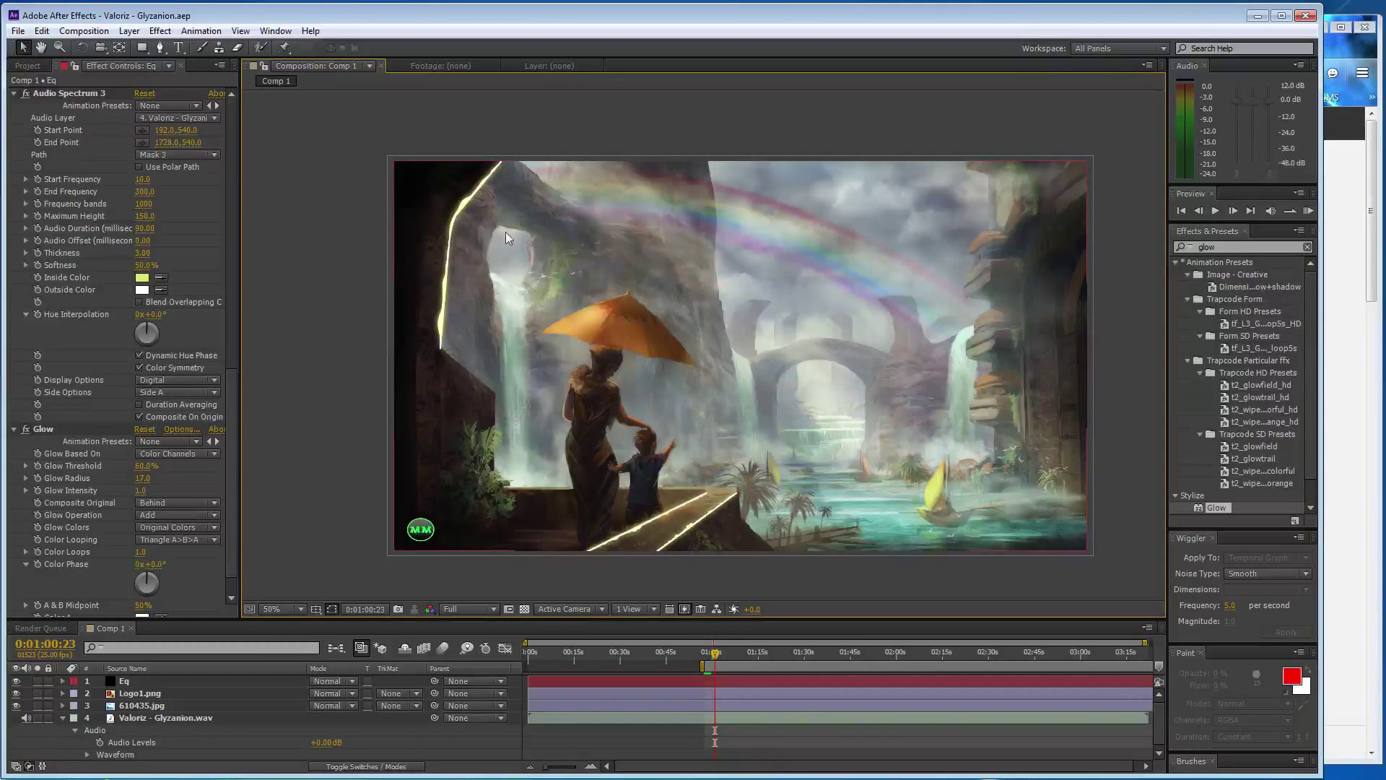
click(496, 170)
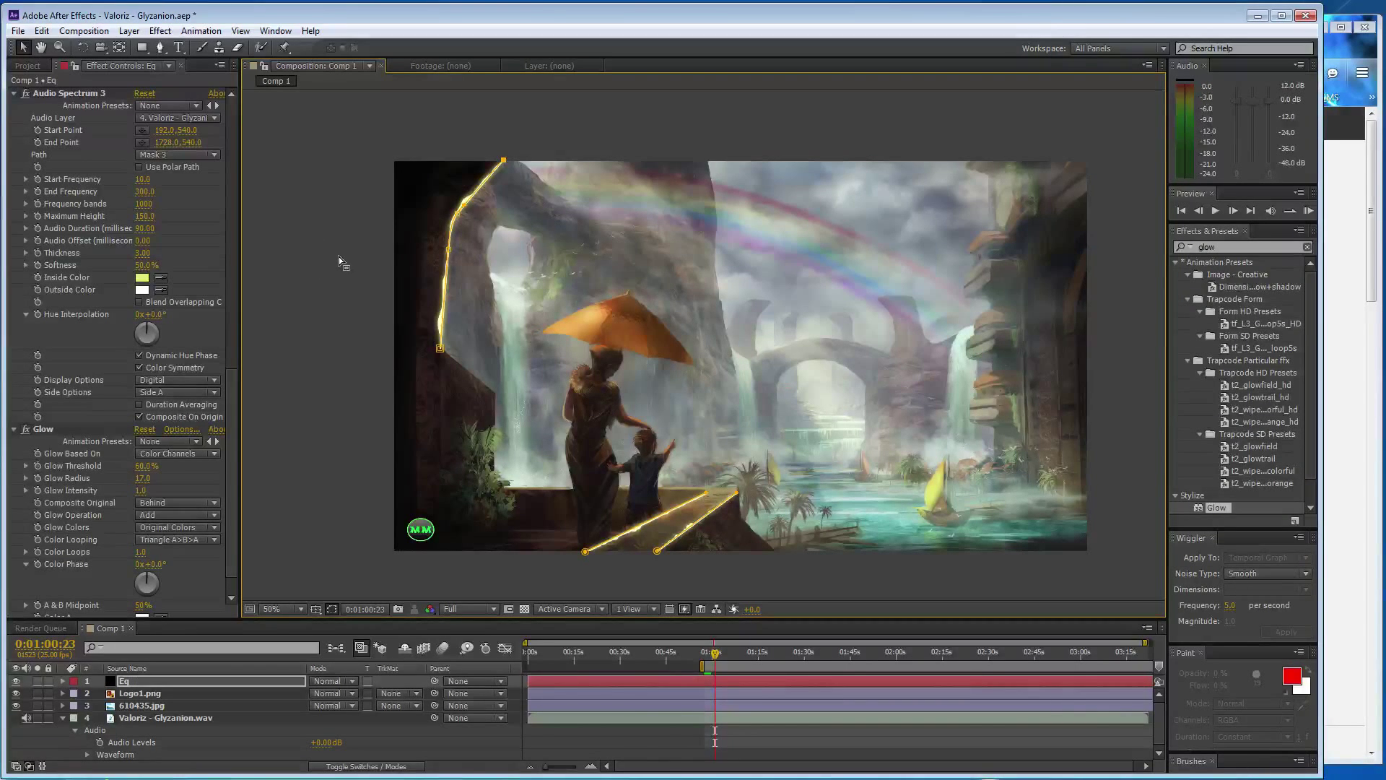
Play the preview alongside the Omniment - Collapse track on SoundCloud
key(space)
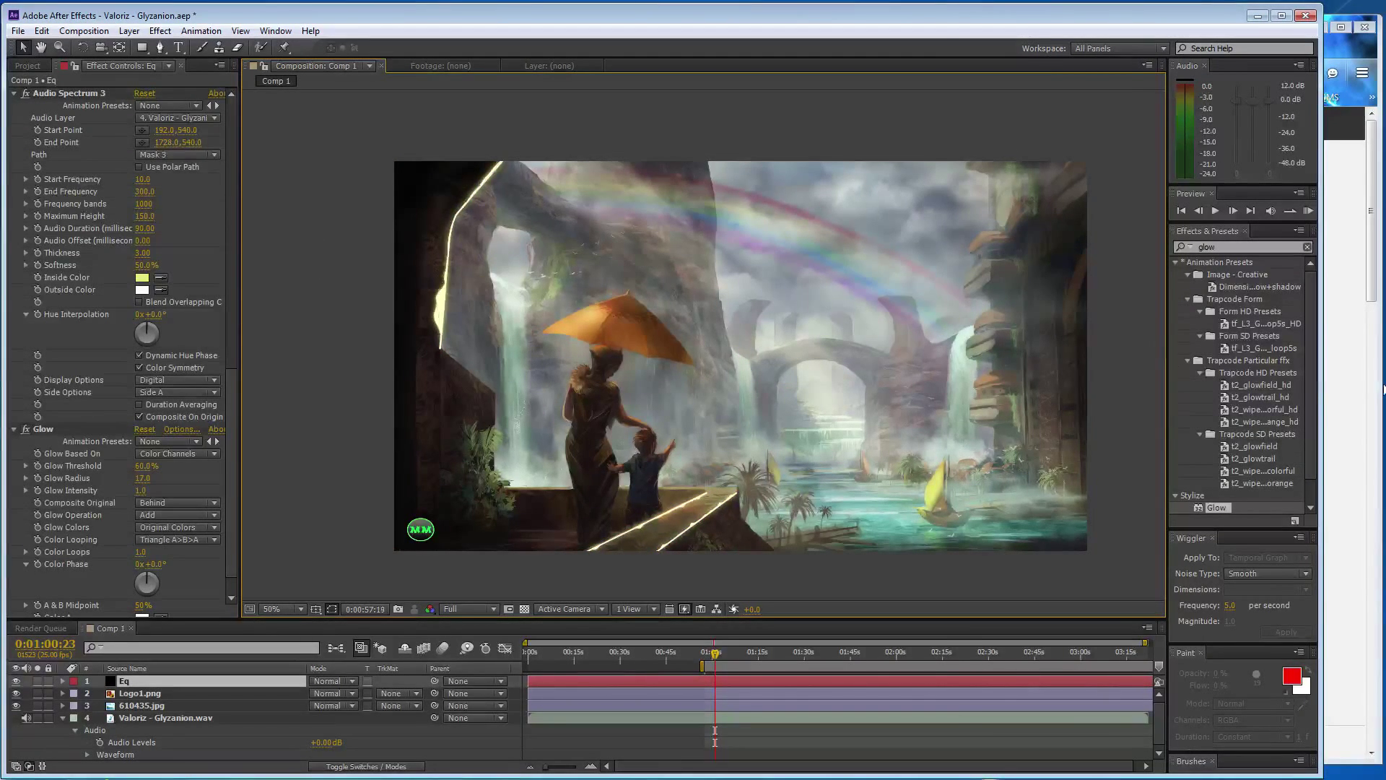
click(1343, 390)
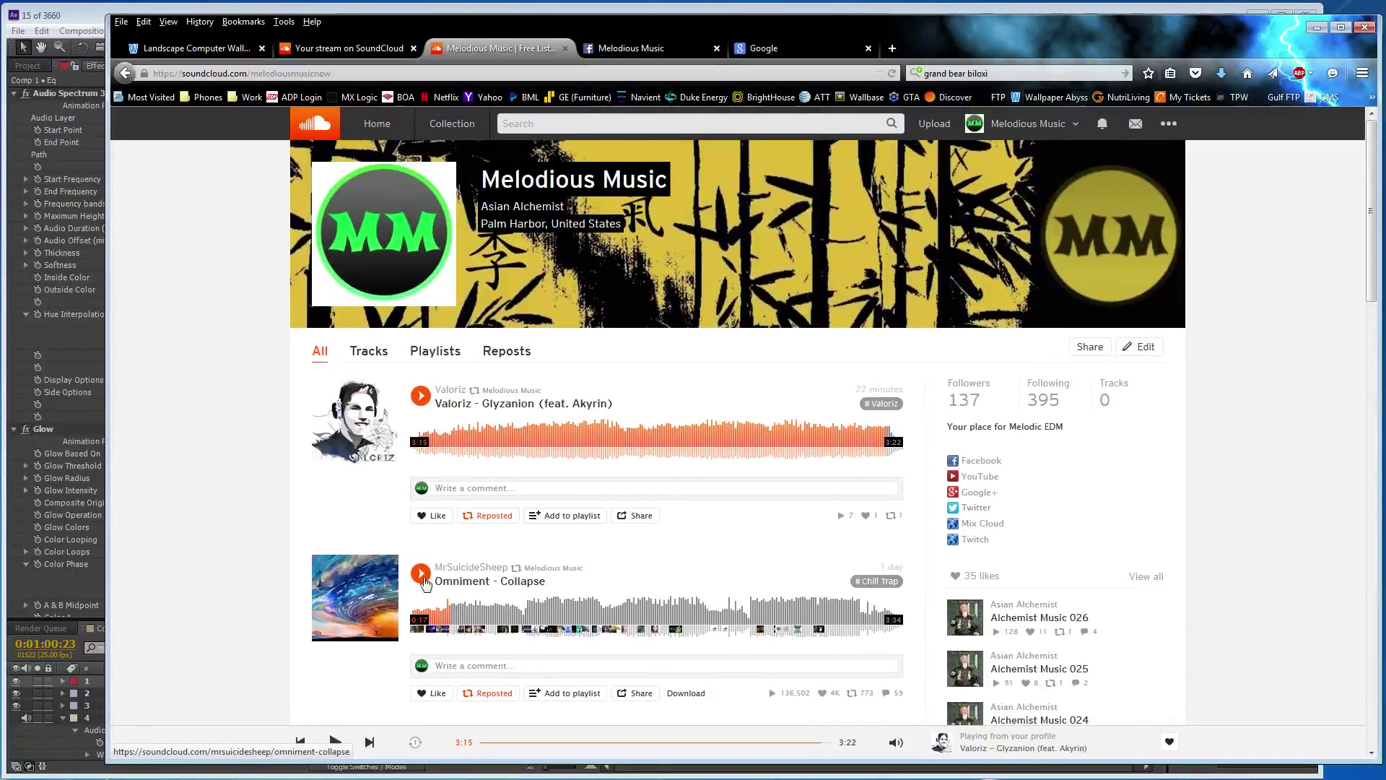
click(420, 572)
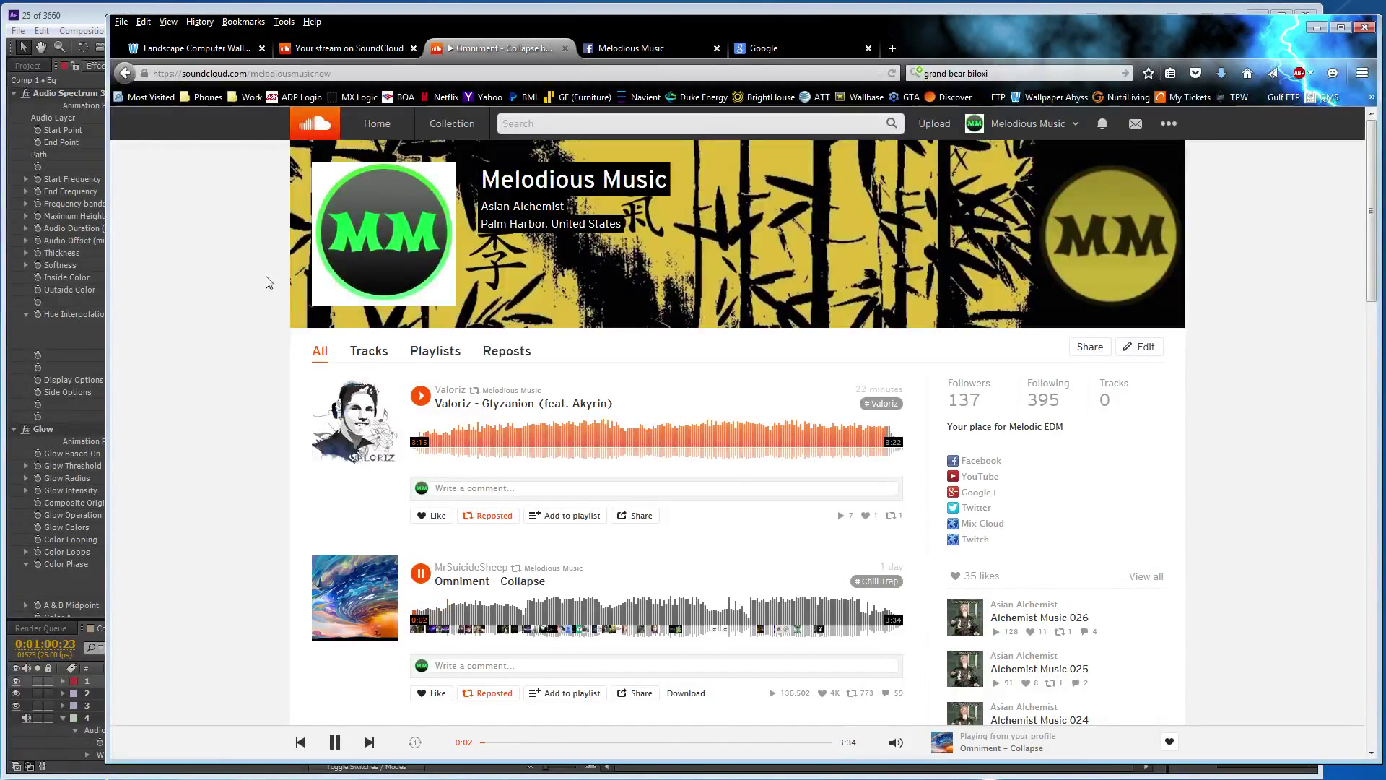
click(103, 15)
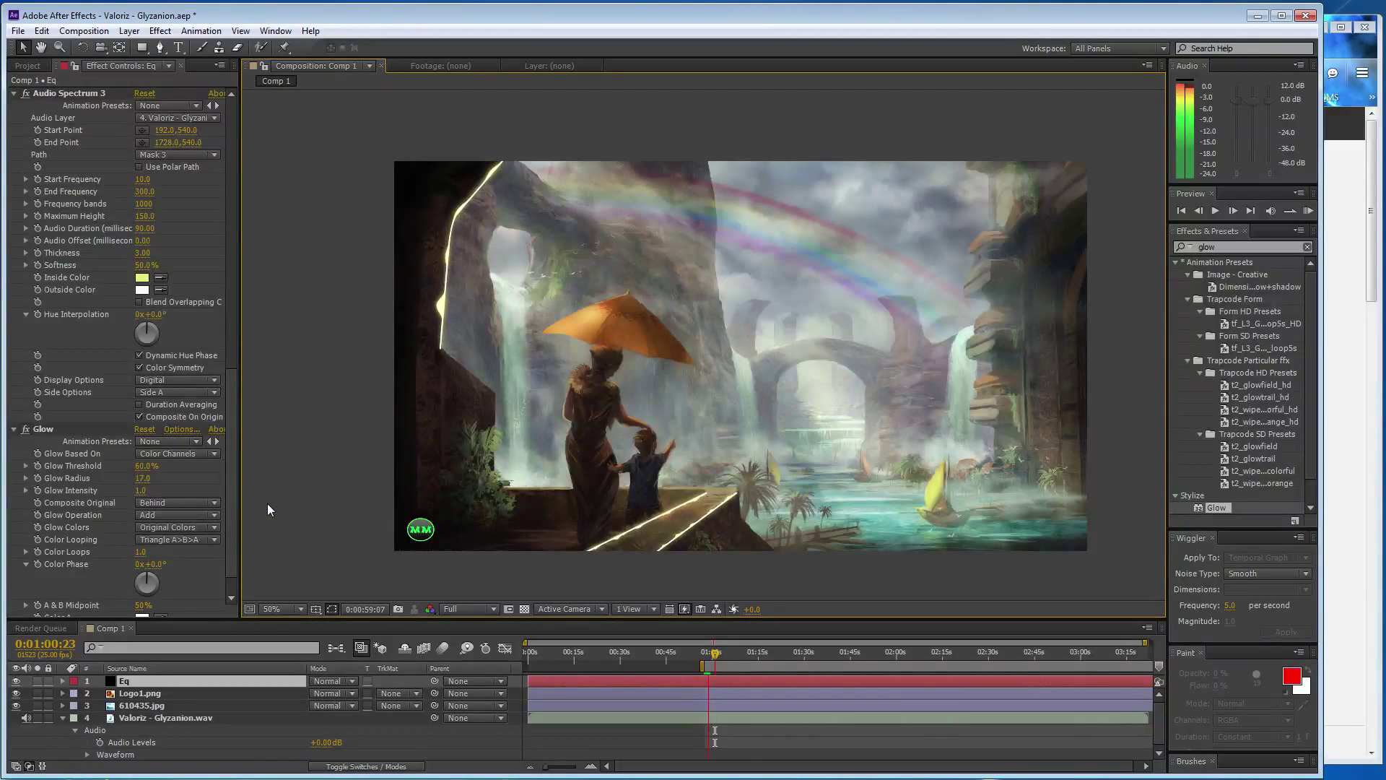
Save the project, move the time to 0:00:58:02, hide the Eq layer and start a new solid
key(space)
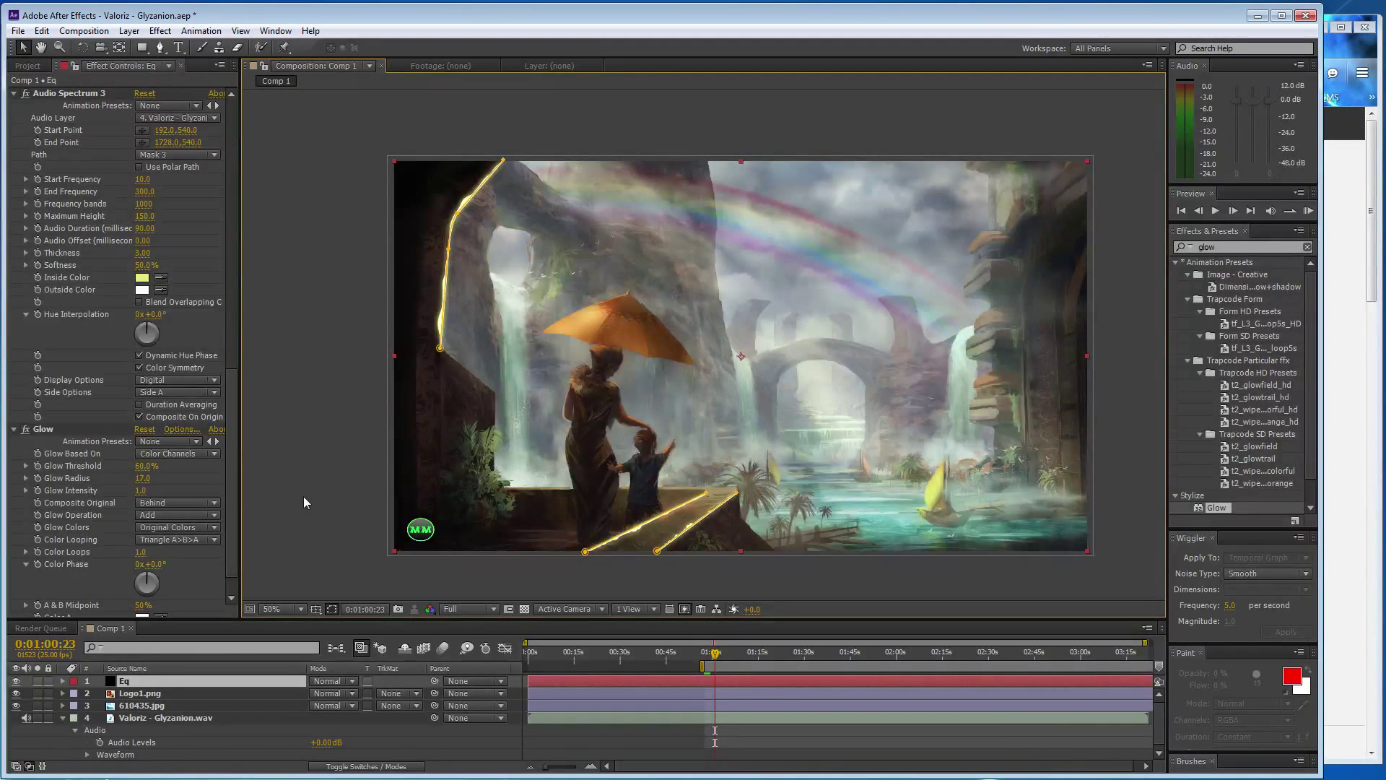
key(ctrl+s)
scroll(163, 725, down, 1)
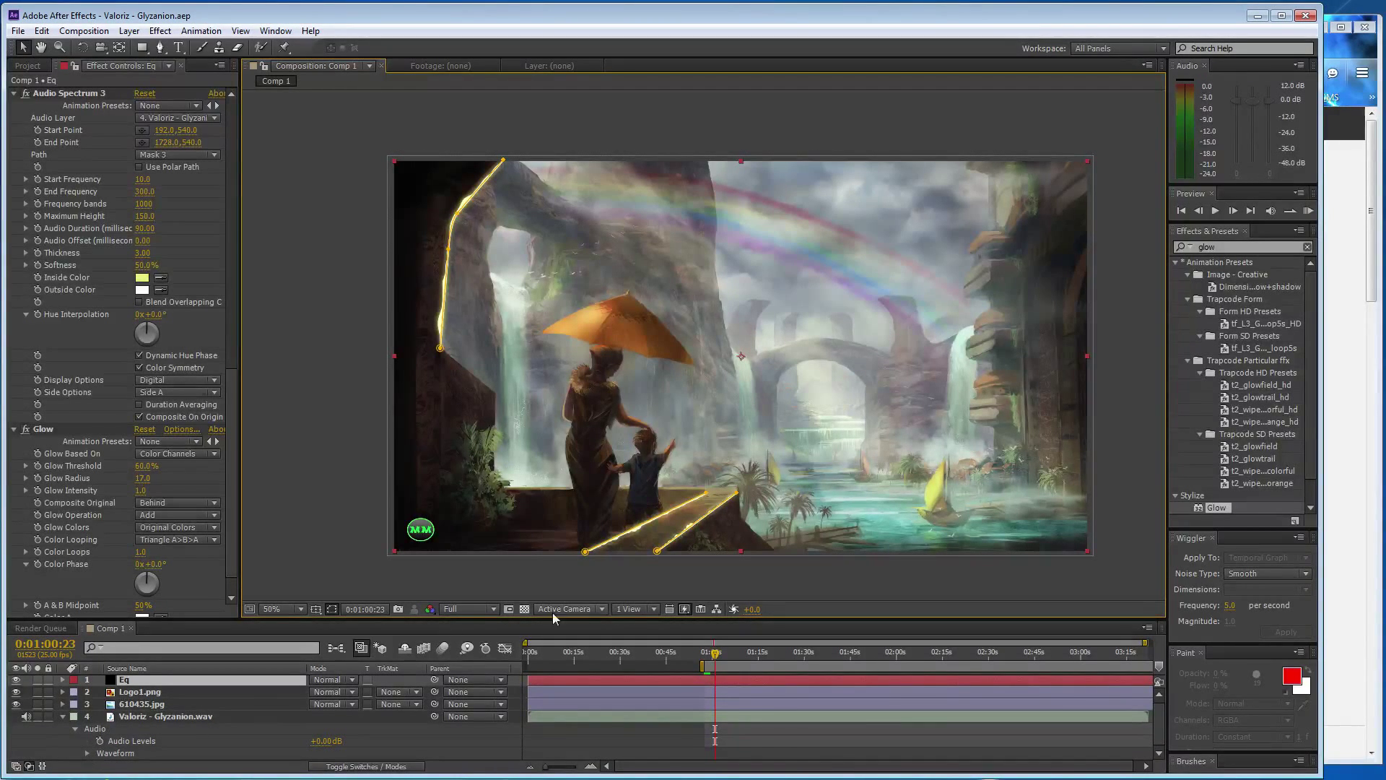
drag(715, 657, 706, 657)
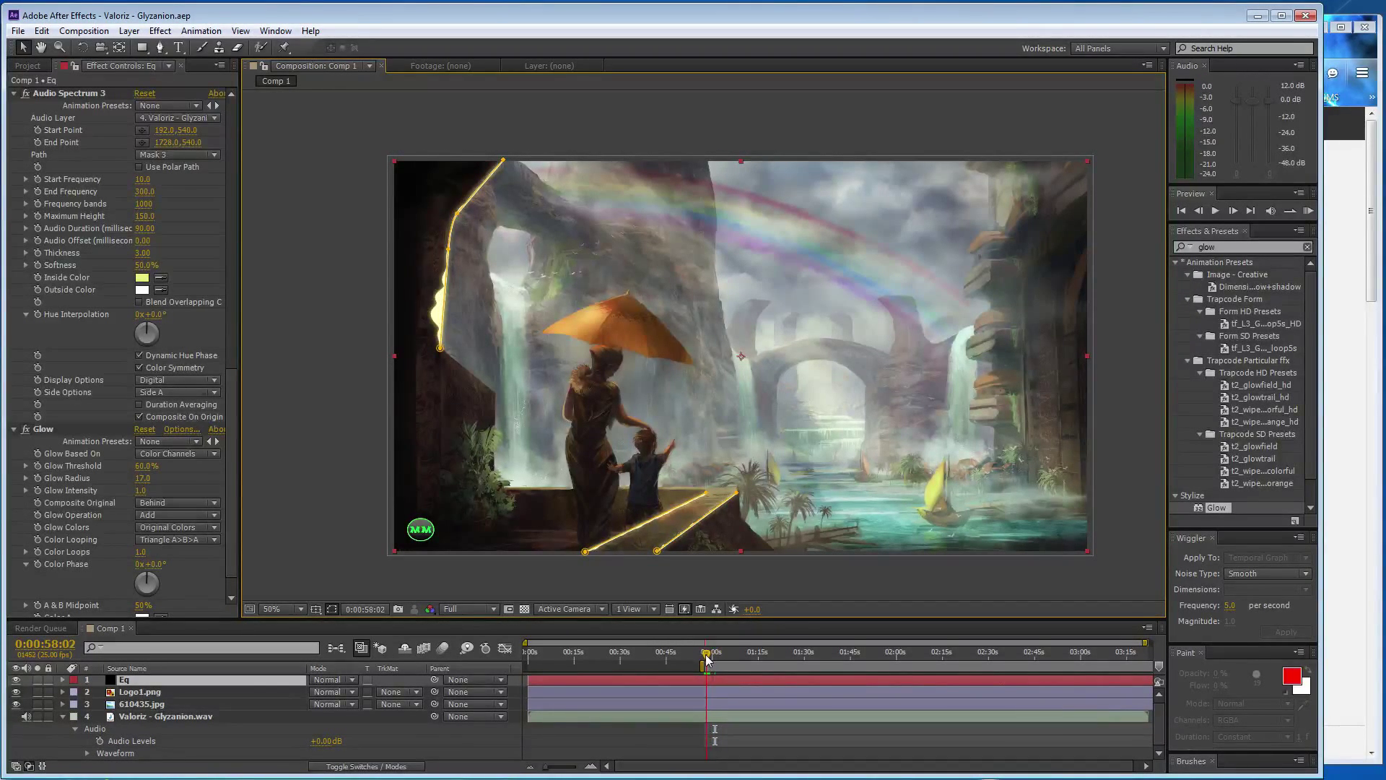
click(21, 680)
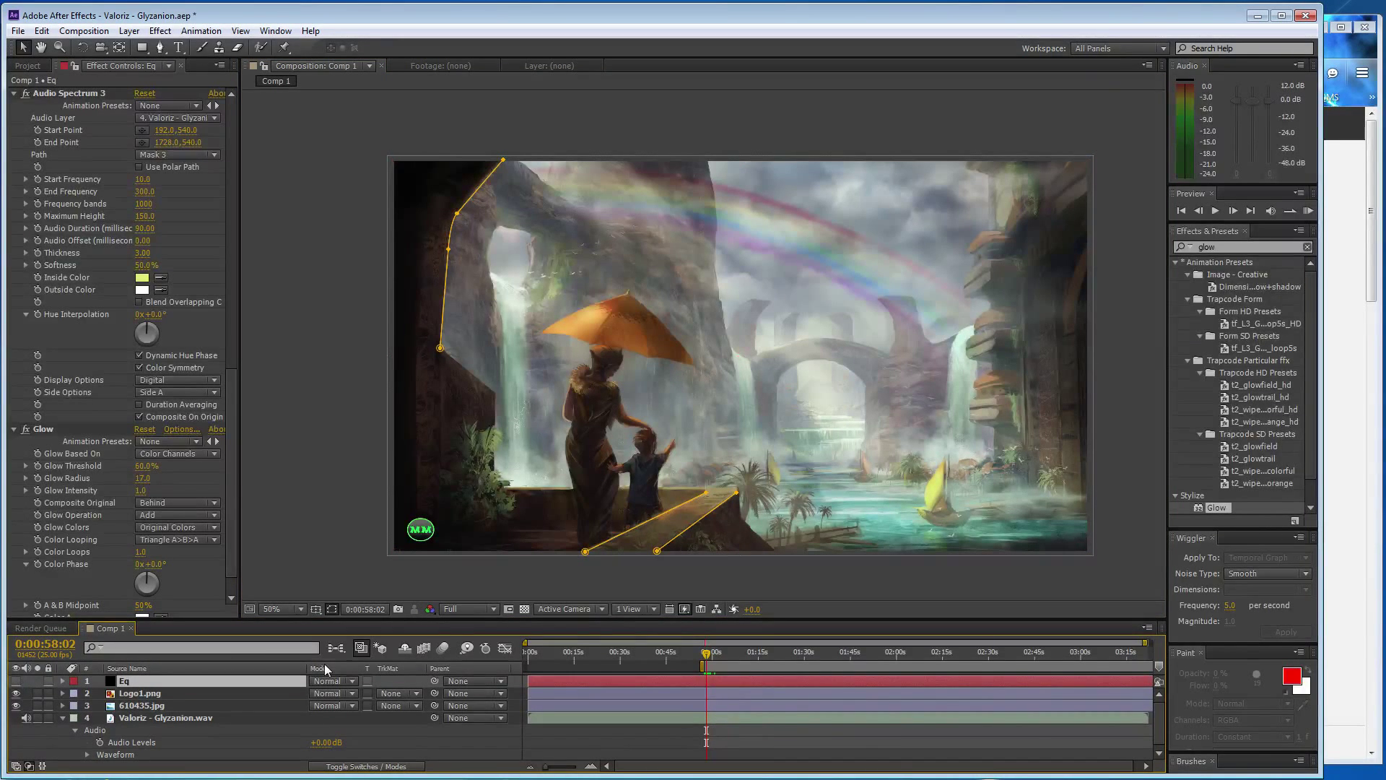
key(ctrl+y)
Create a white solid named 'particles' and make it start at about 0:58
click(378, 434)
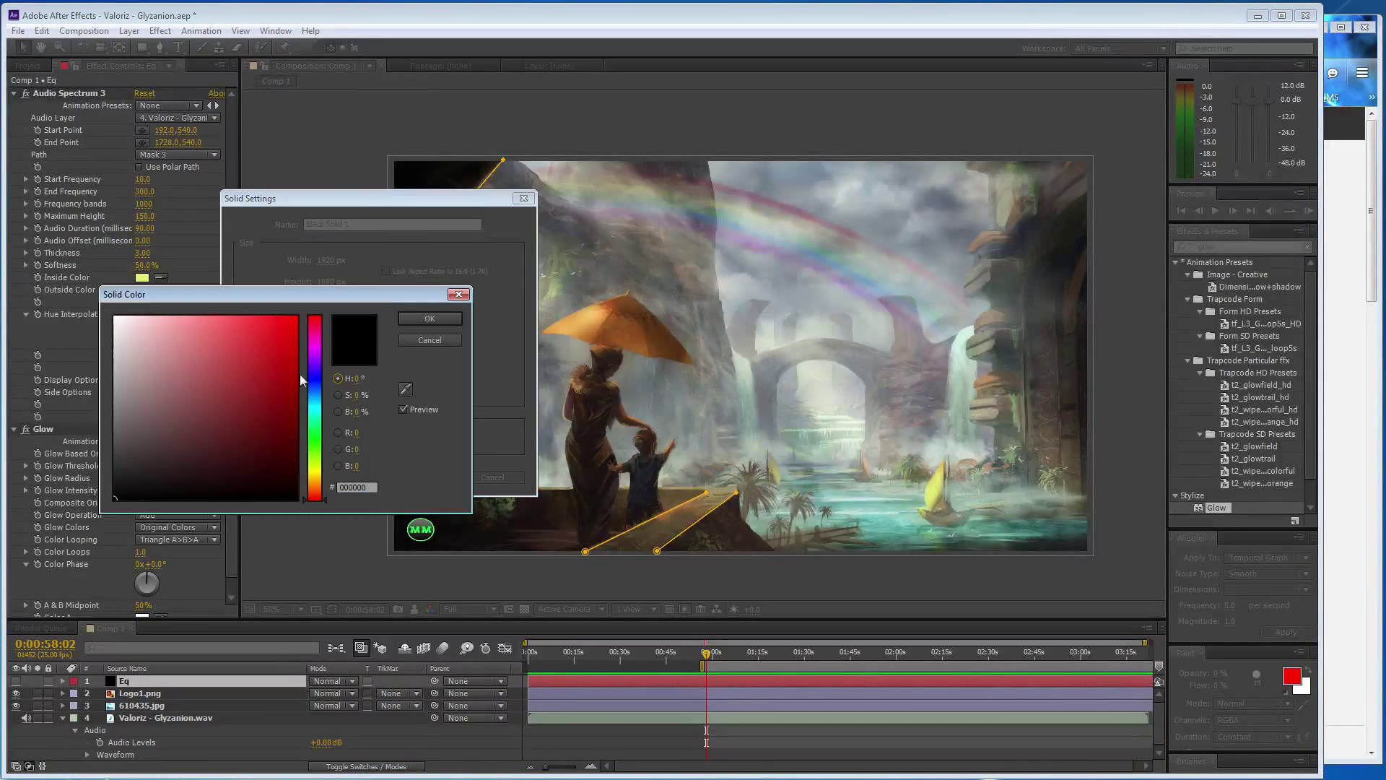
drag(221, 363, 104, 298)
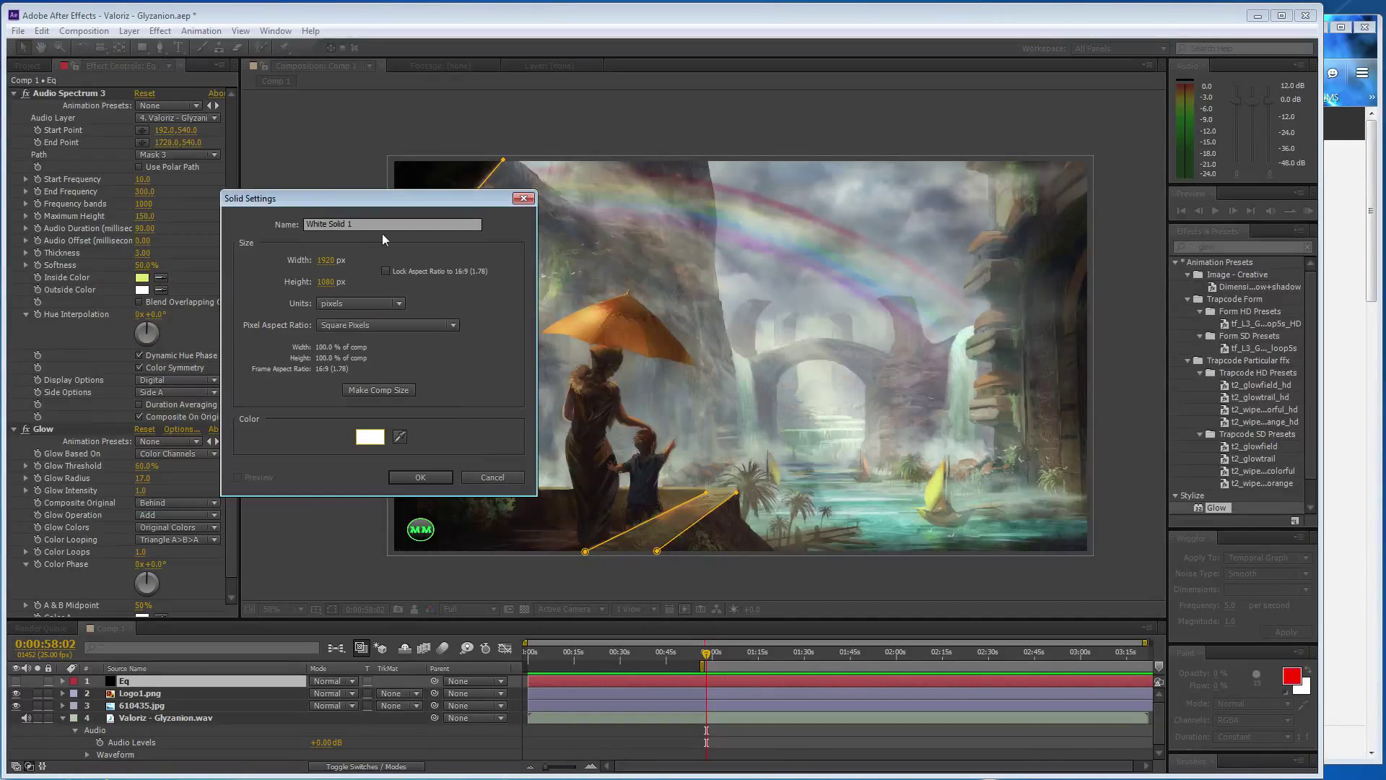
click(383, 224)
text(particle)
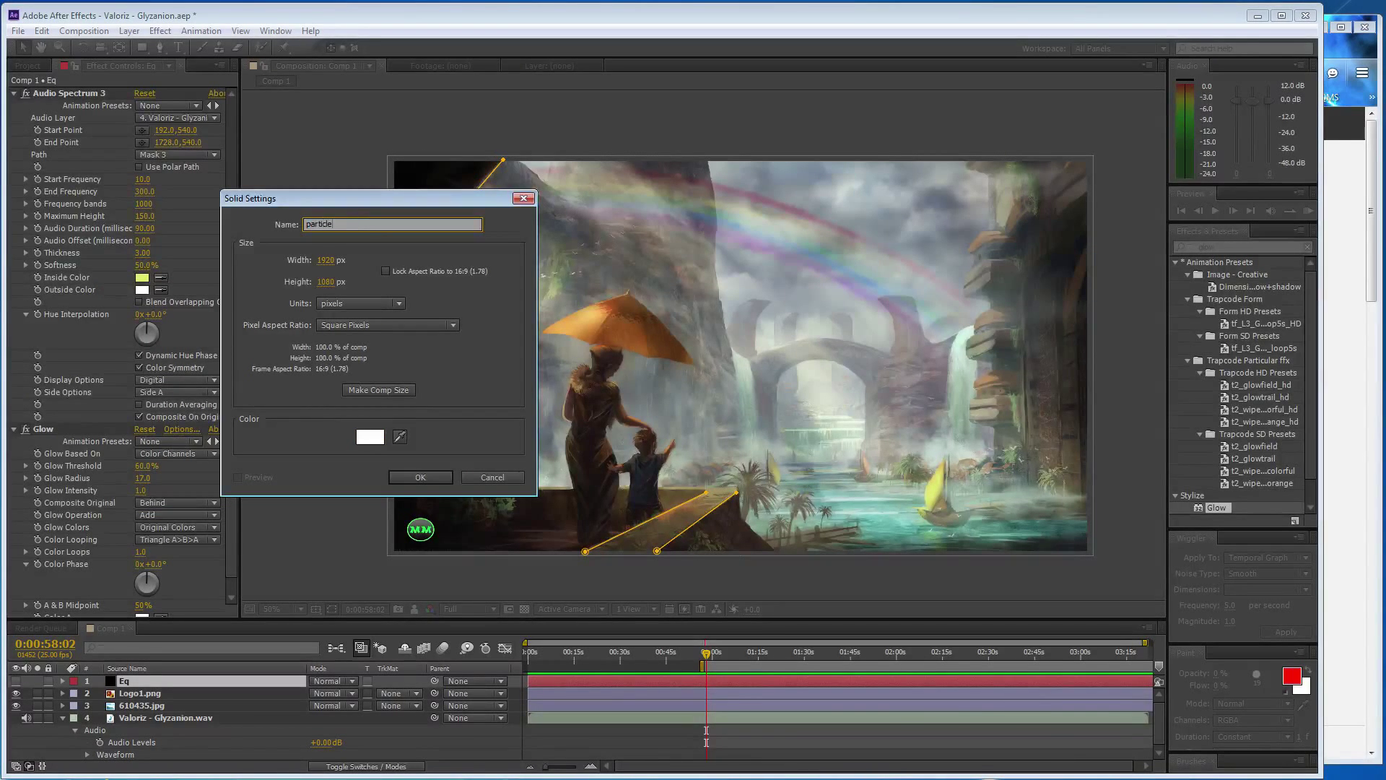
text(s)
key(Return)
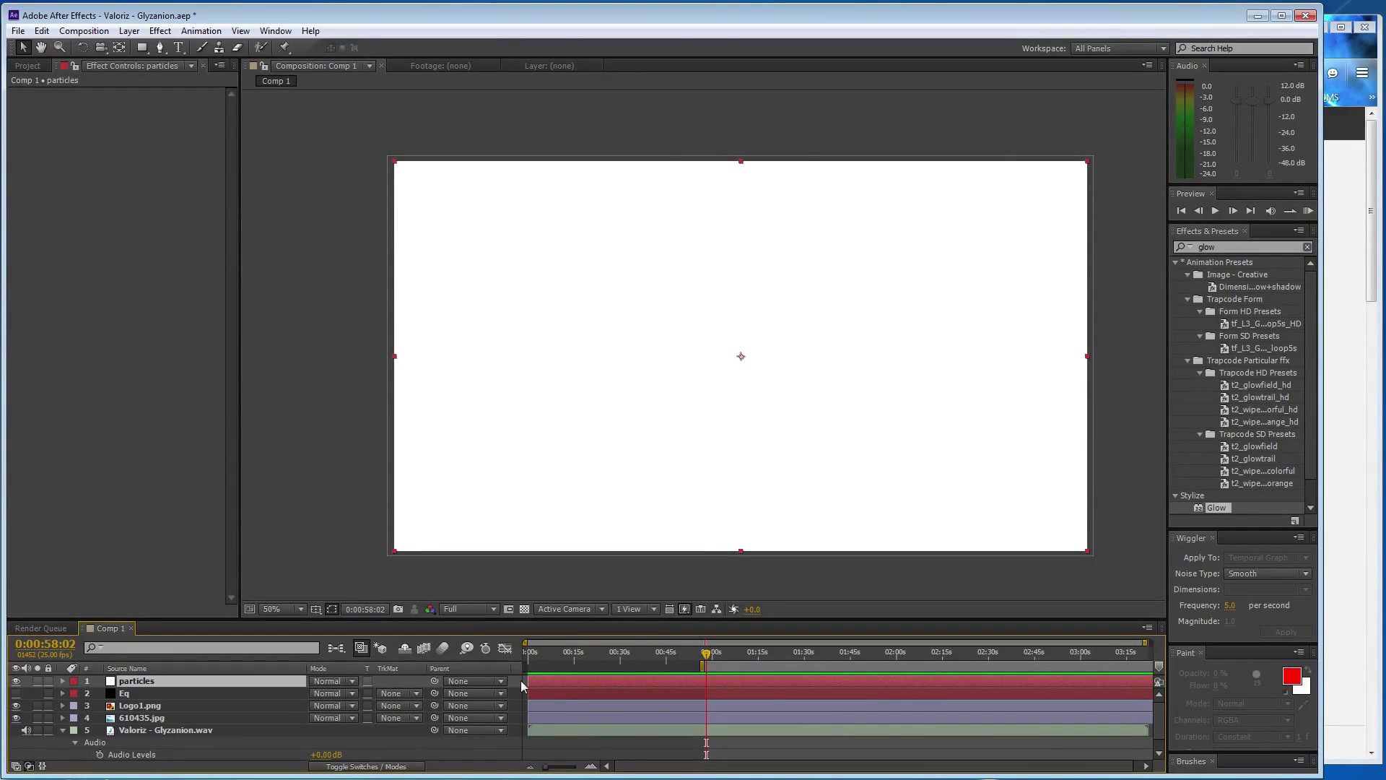
drag(525, 681, 706, 680)
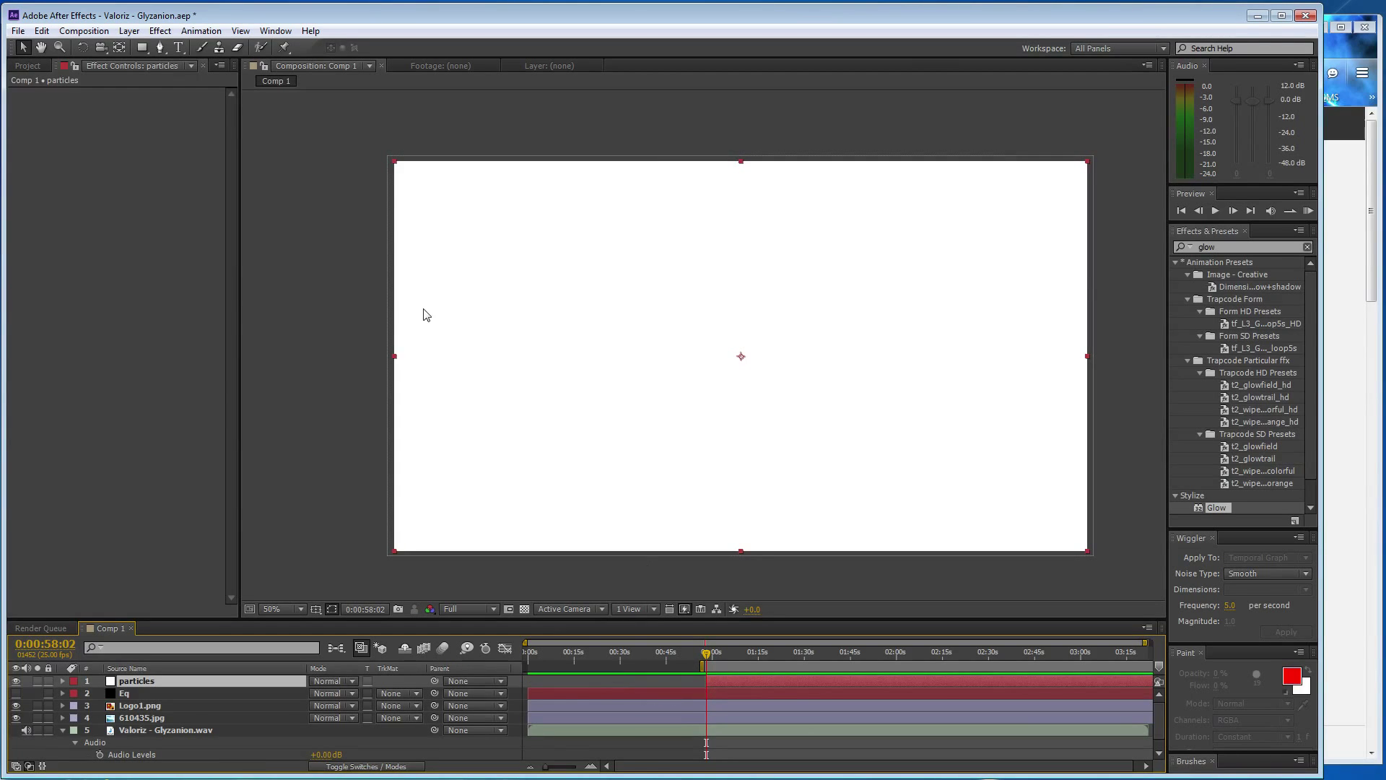
click(160, 31)
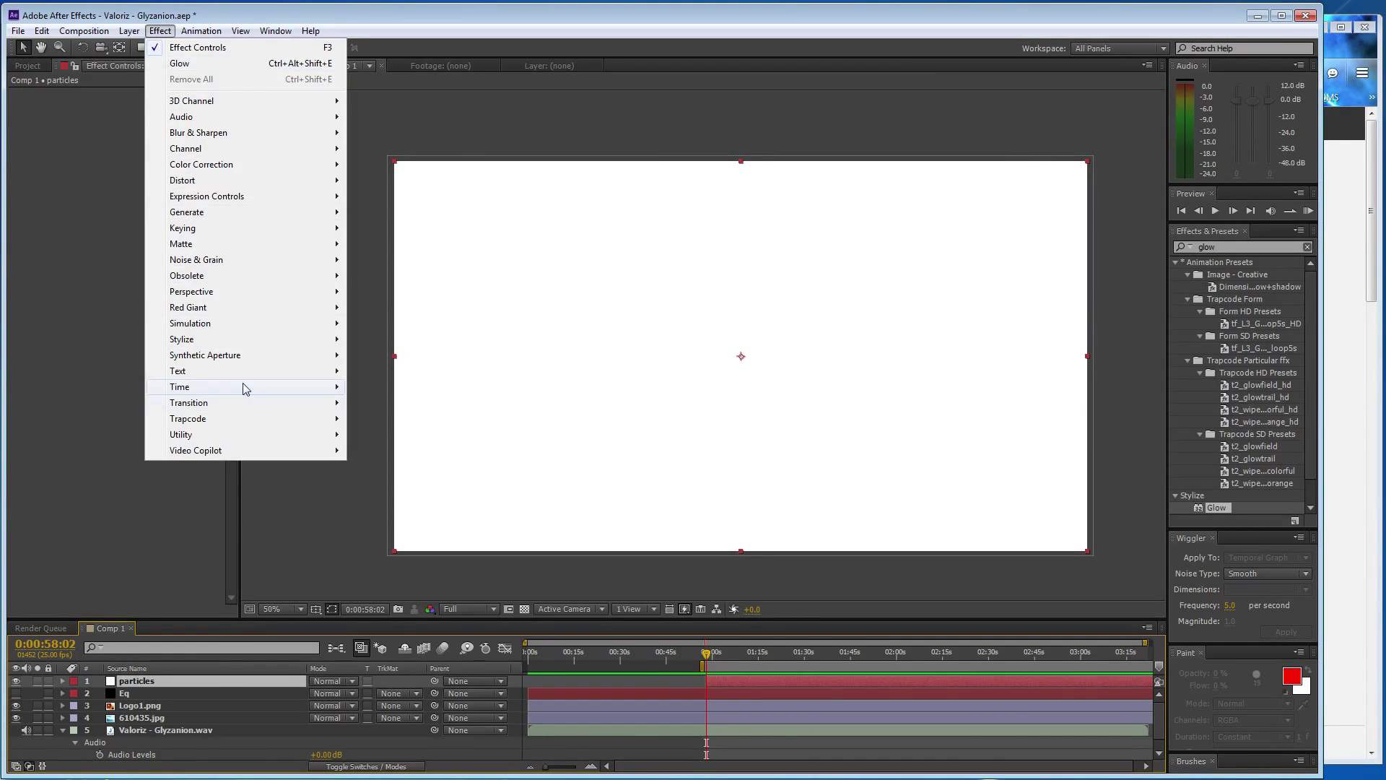
Apply CC Snowfall to the particles layer, turn off Composite With Original, and set Opacity 100
mouse_move(250, 323)
click(415, 517)
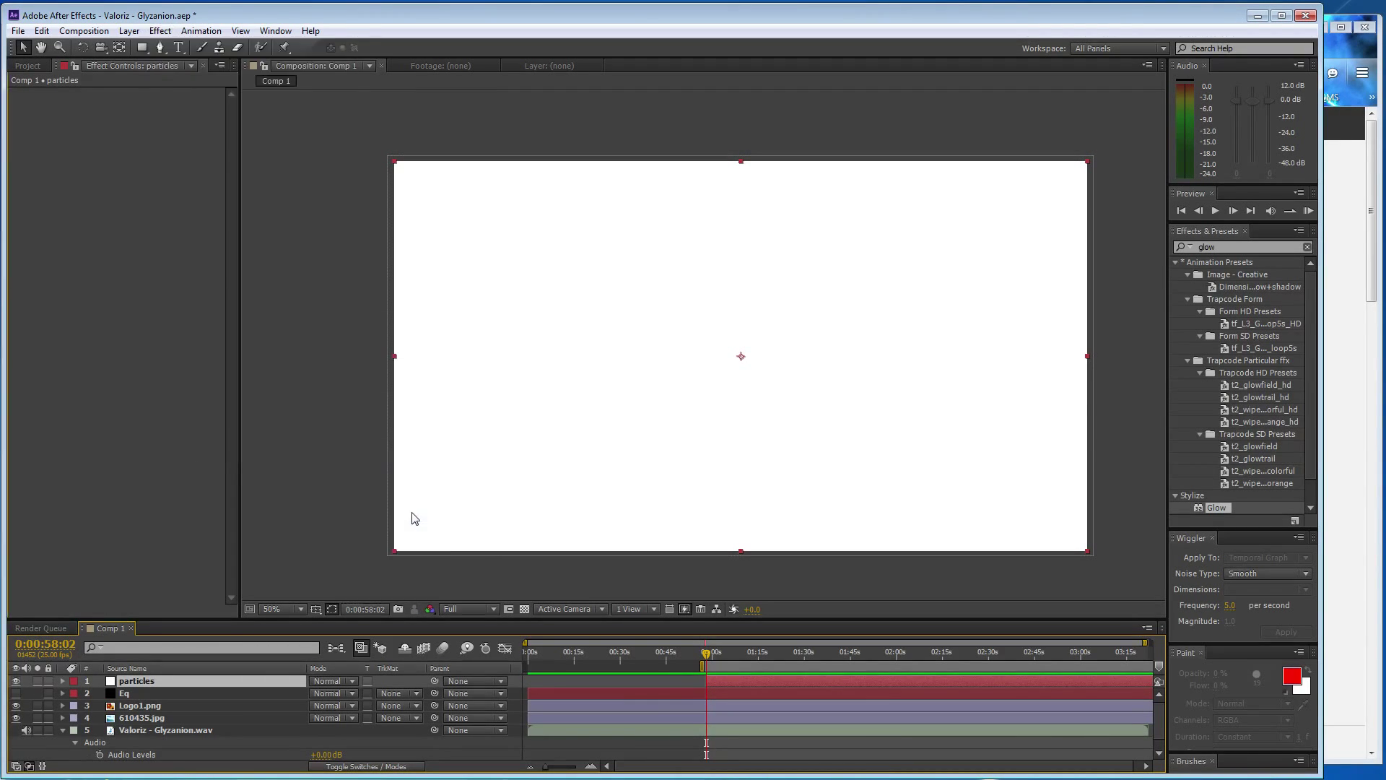
click(138, 290)
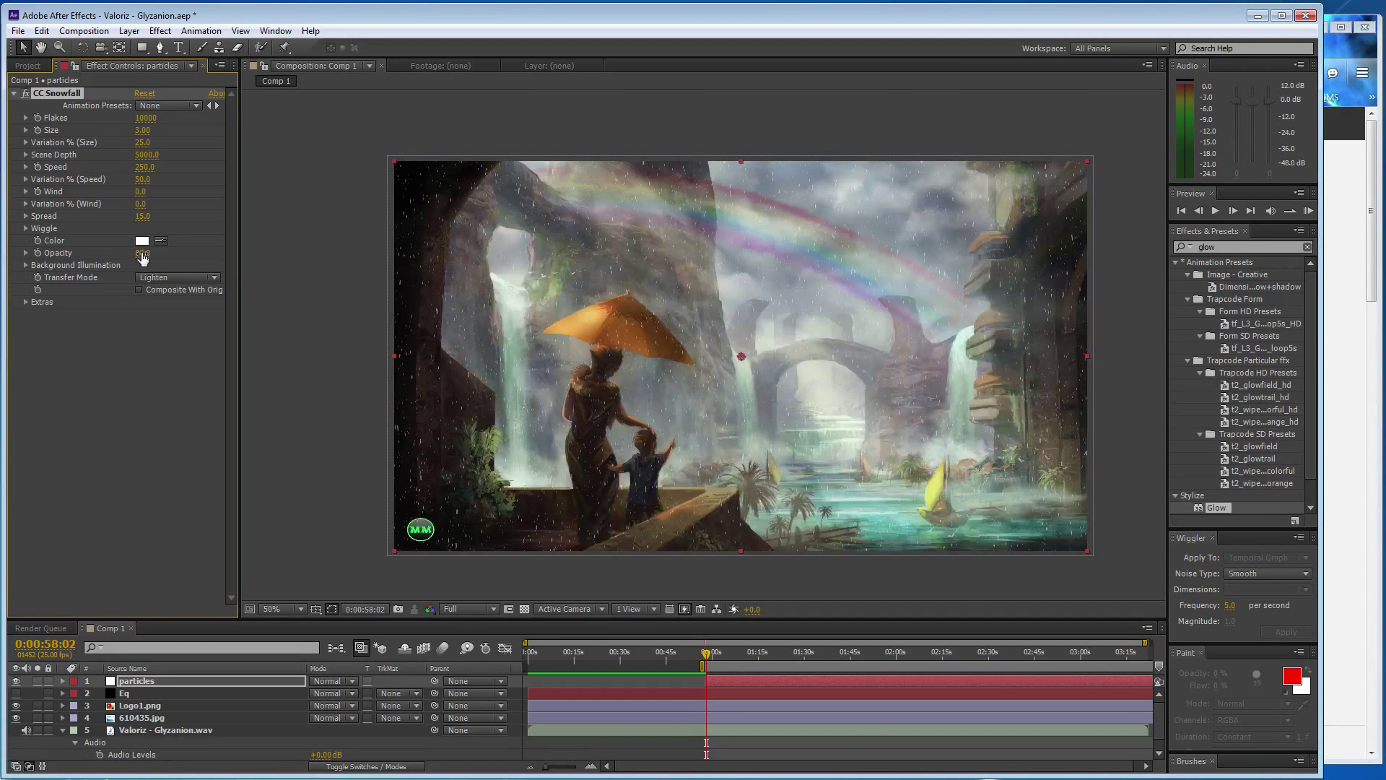
drag(143, 253, 475, 266)
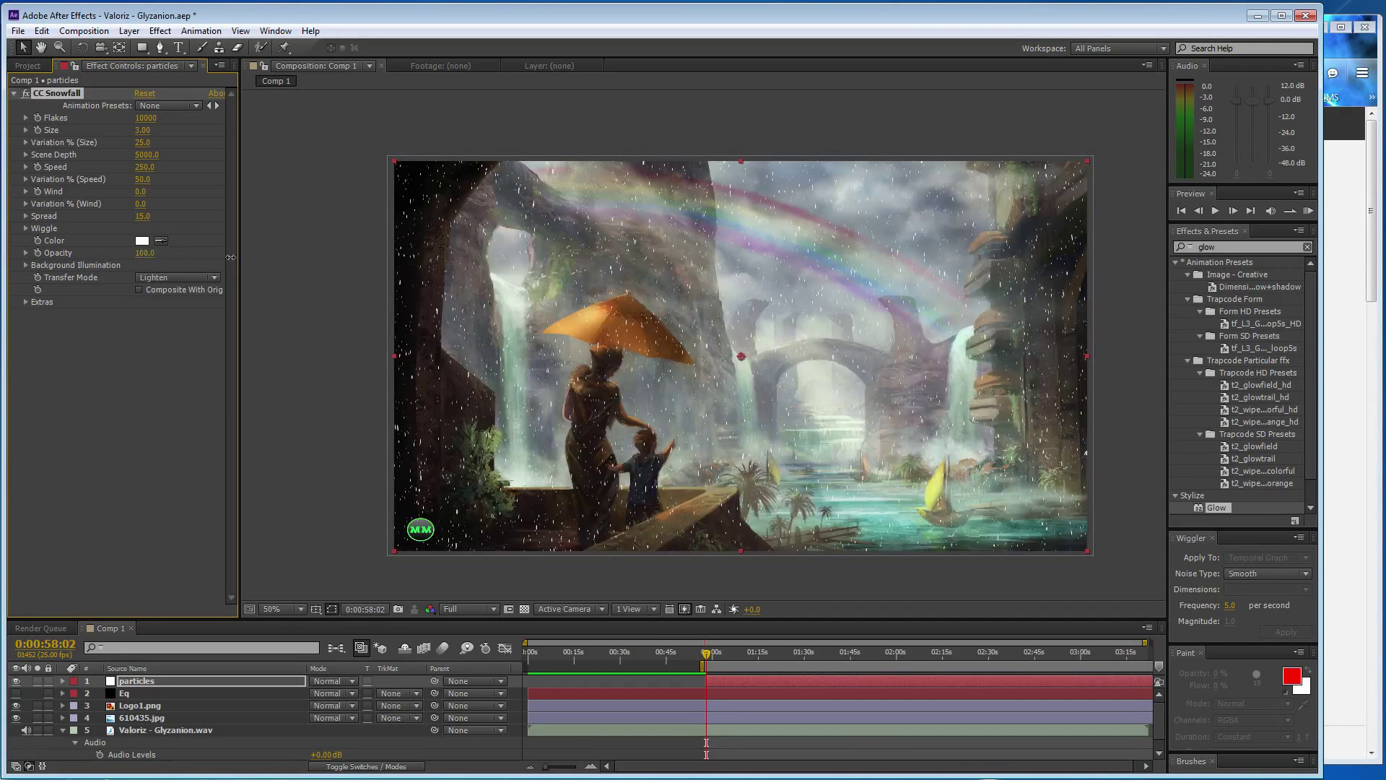
Set Flakes 500, Scene Depth 10000, Speed 150 and Wiggle Amount variation to 100%
click(146, 118)
drag(153, 160, 149, 167)
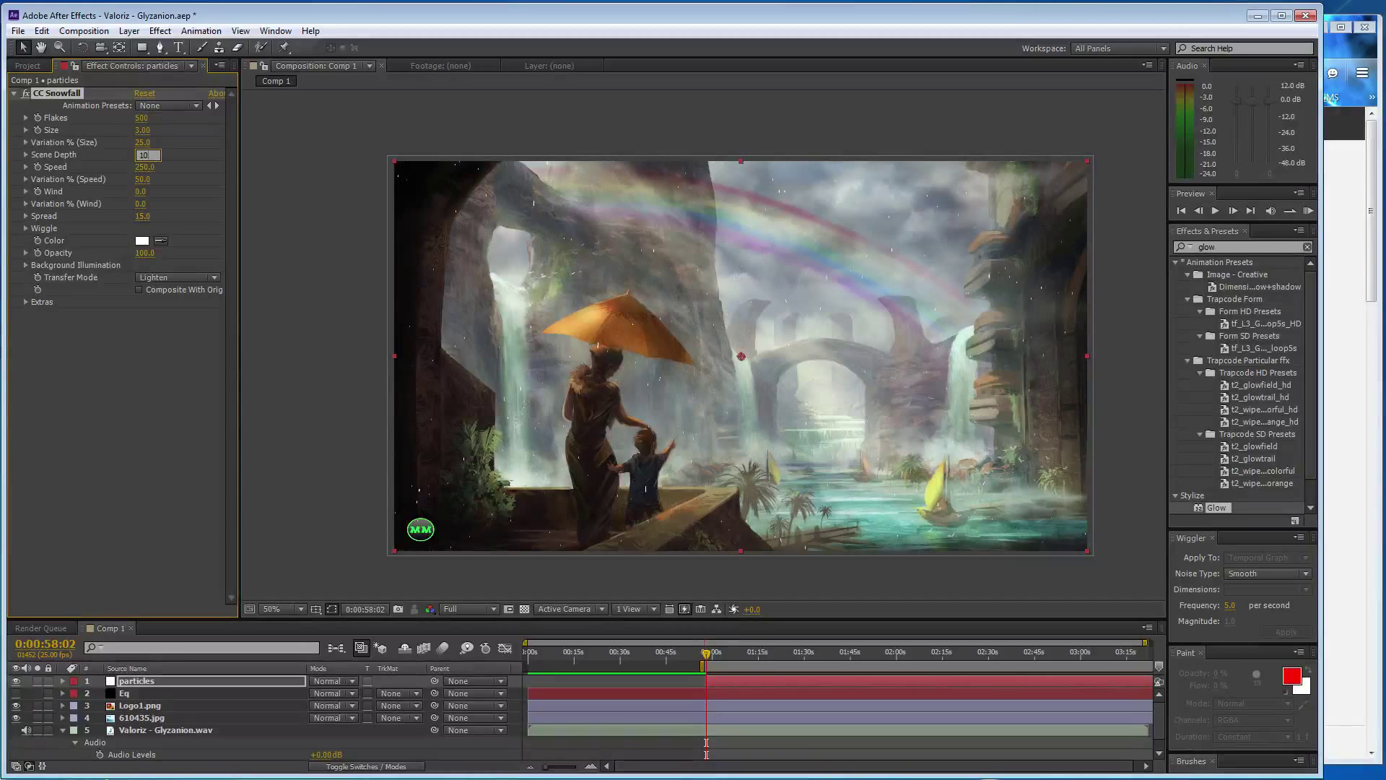
click(148, 167)
text(150)
key(Return)
click(26, 228)
drag(140, 252, 321, 266)
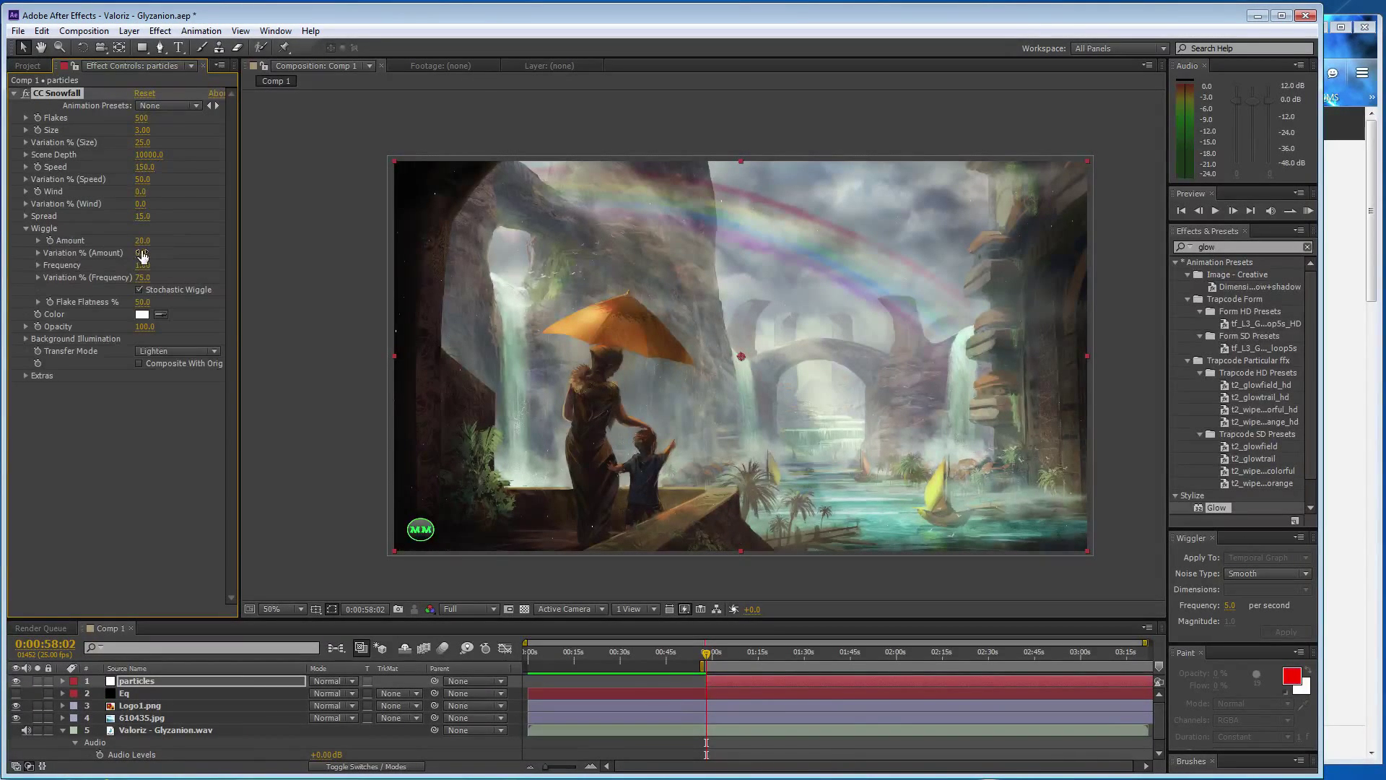
Apply Glow twice (Glow and Glow 2) to the particles layer, then pause the SoundCloud song
double_click(1219, 508)
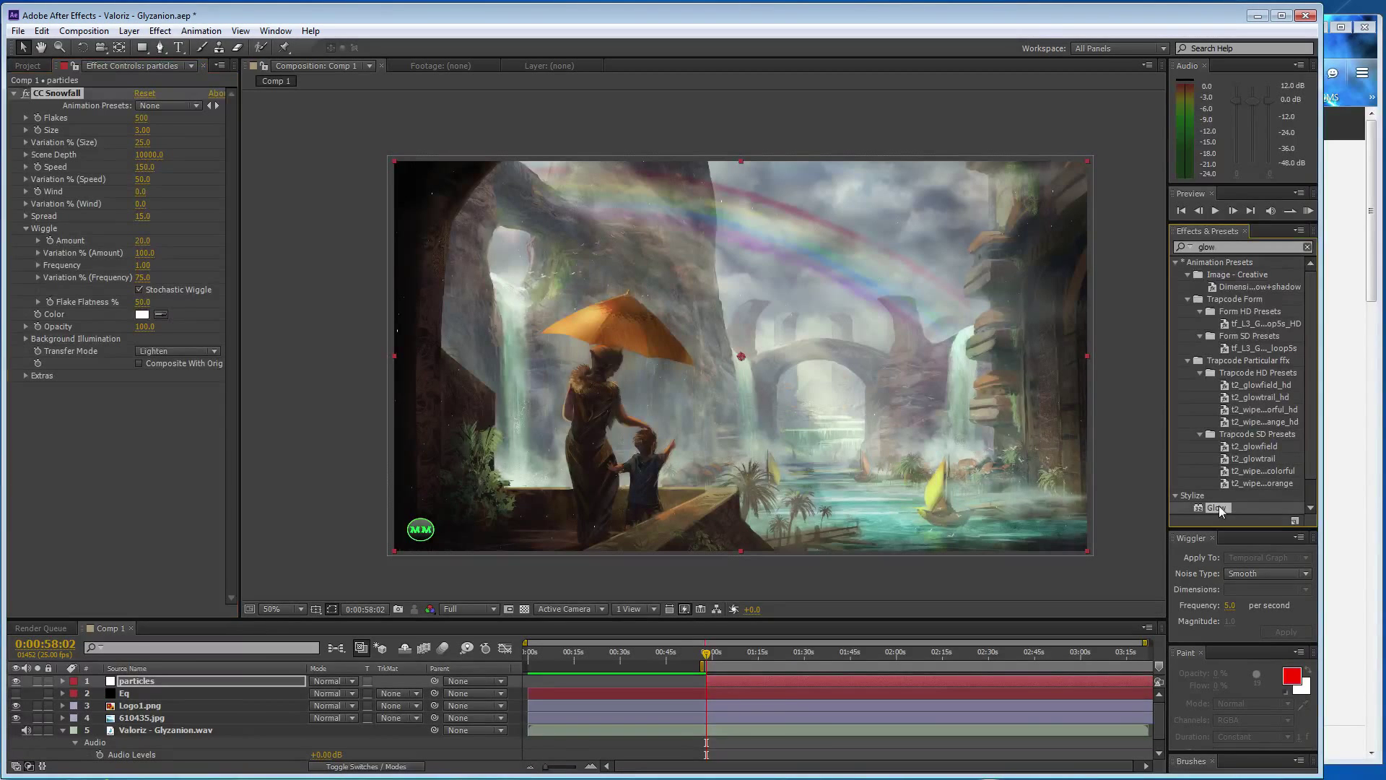
double_click(1219, 508)
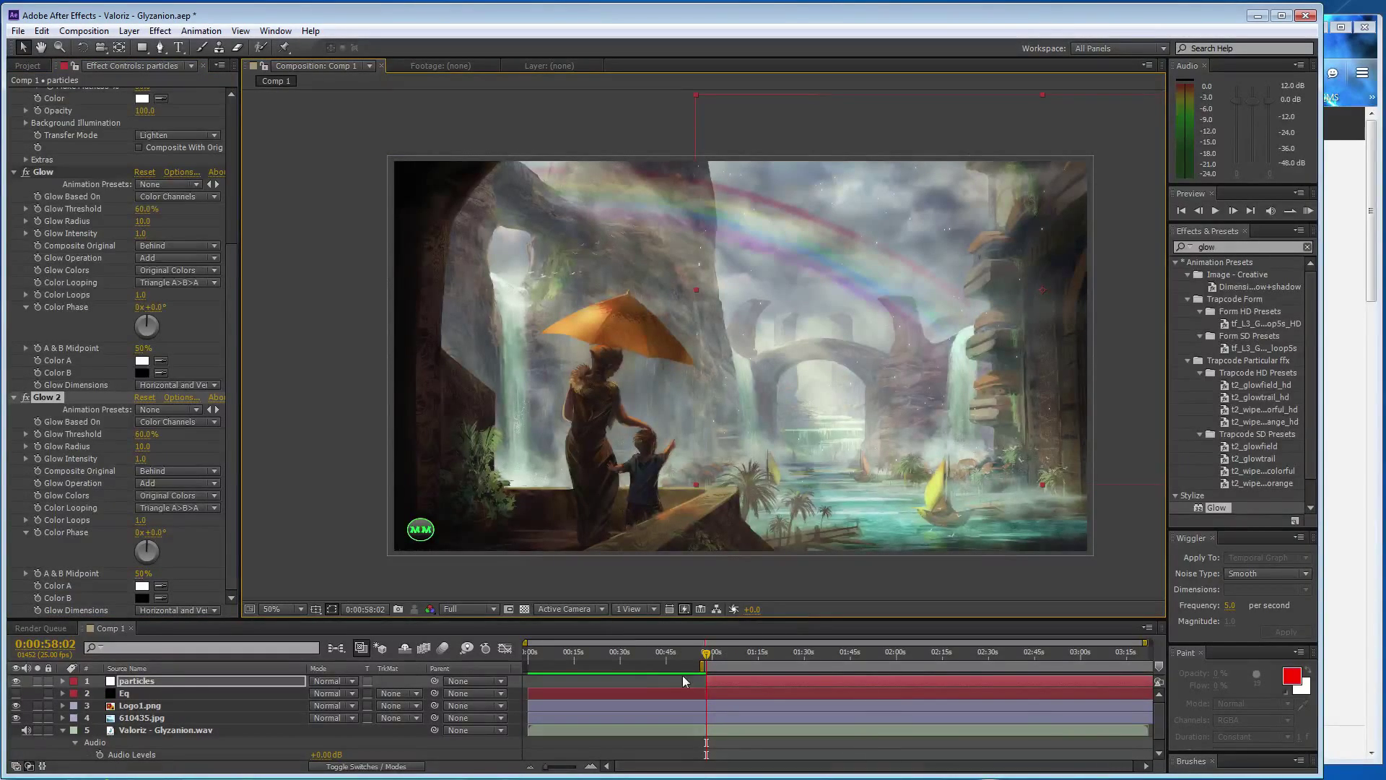
click(1346, 473)
click(334, 742)
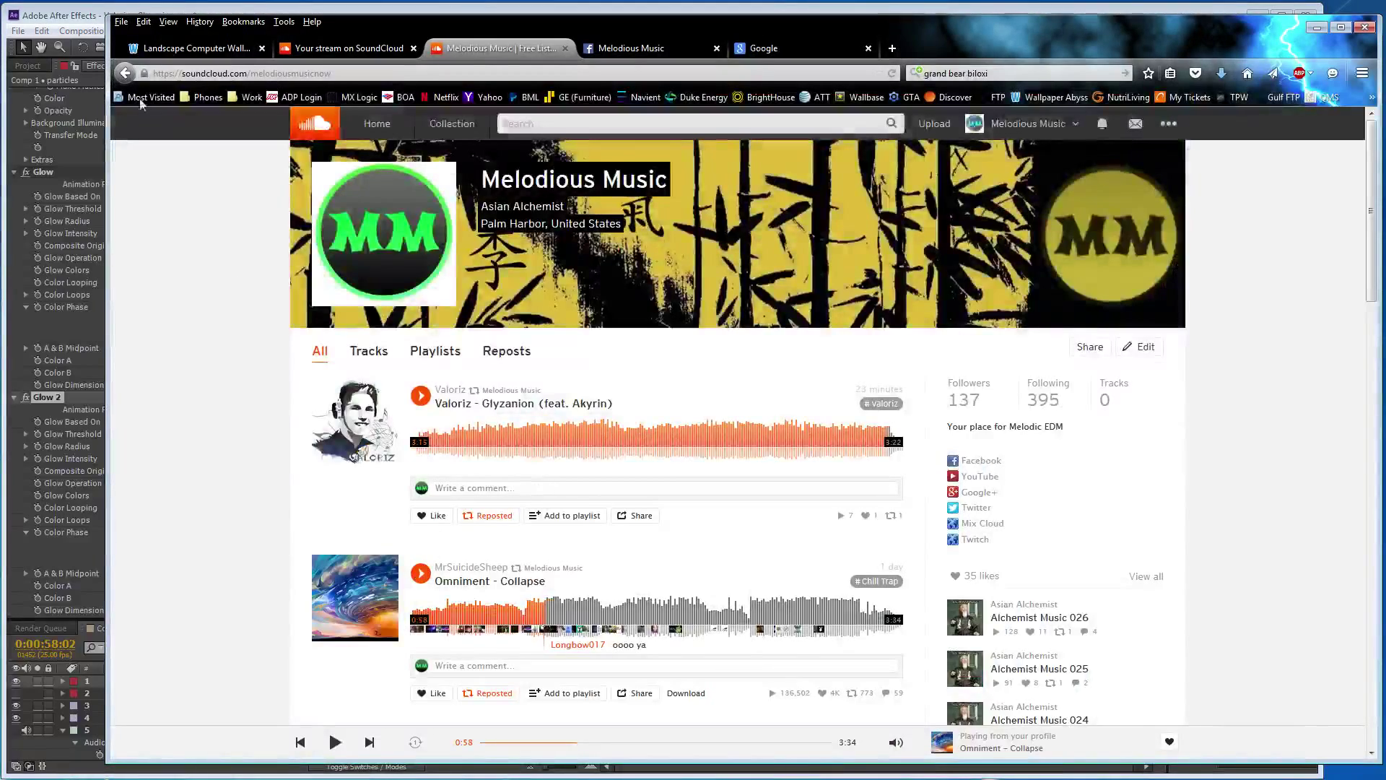
click(78, 14)
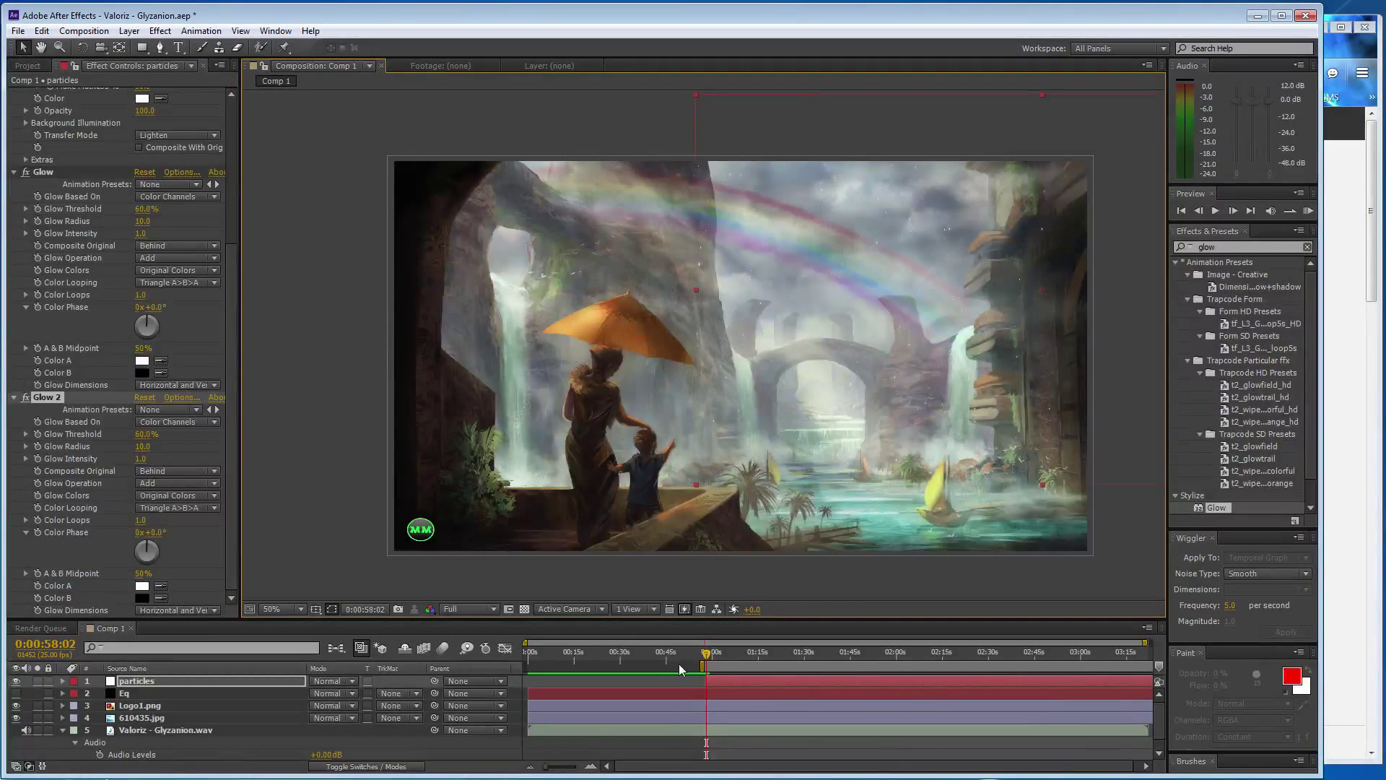
Scrub the CC Snowfall Wind to 40 and RAM-preview the glowing snow with the music
scroll(103, 292, up, 5)
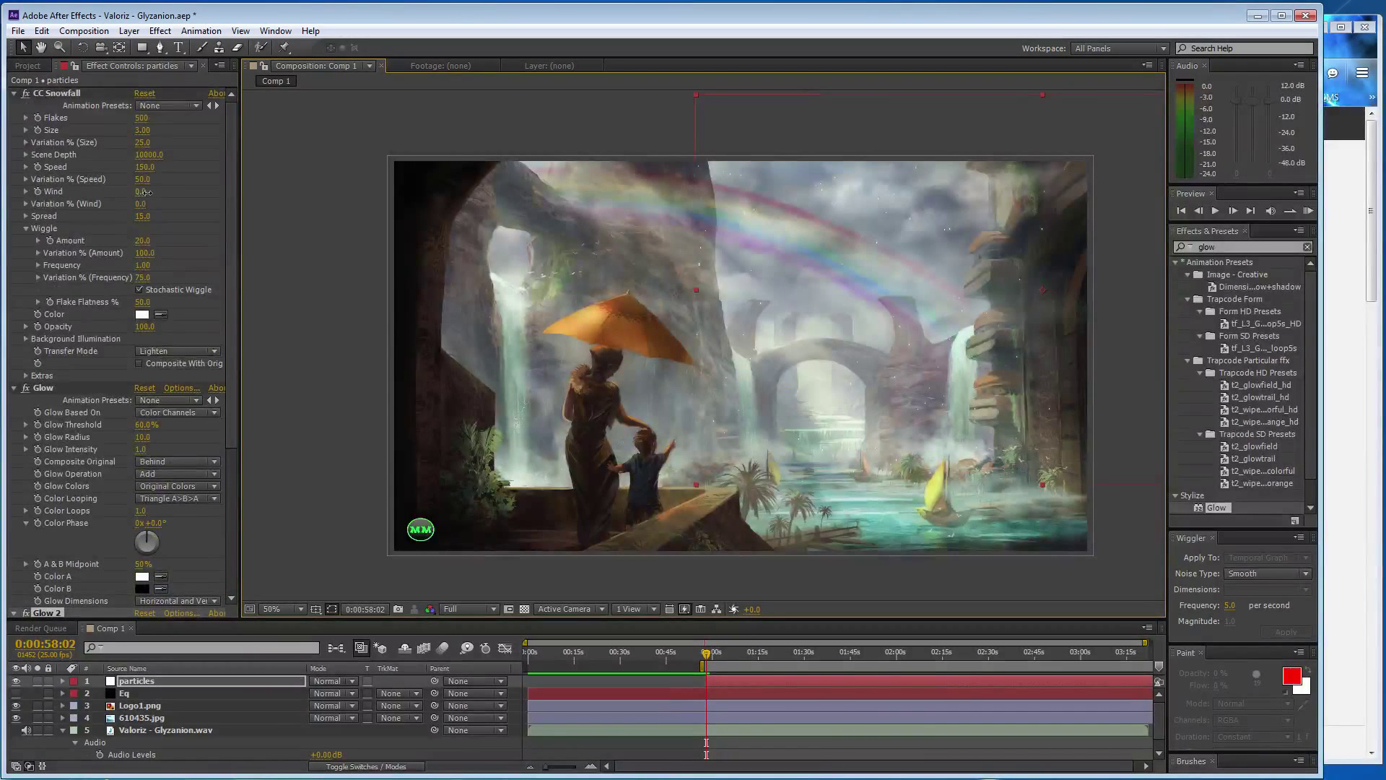
drag(162, 193, 172, 193)
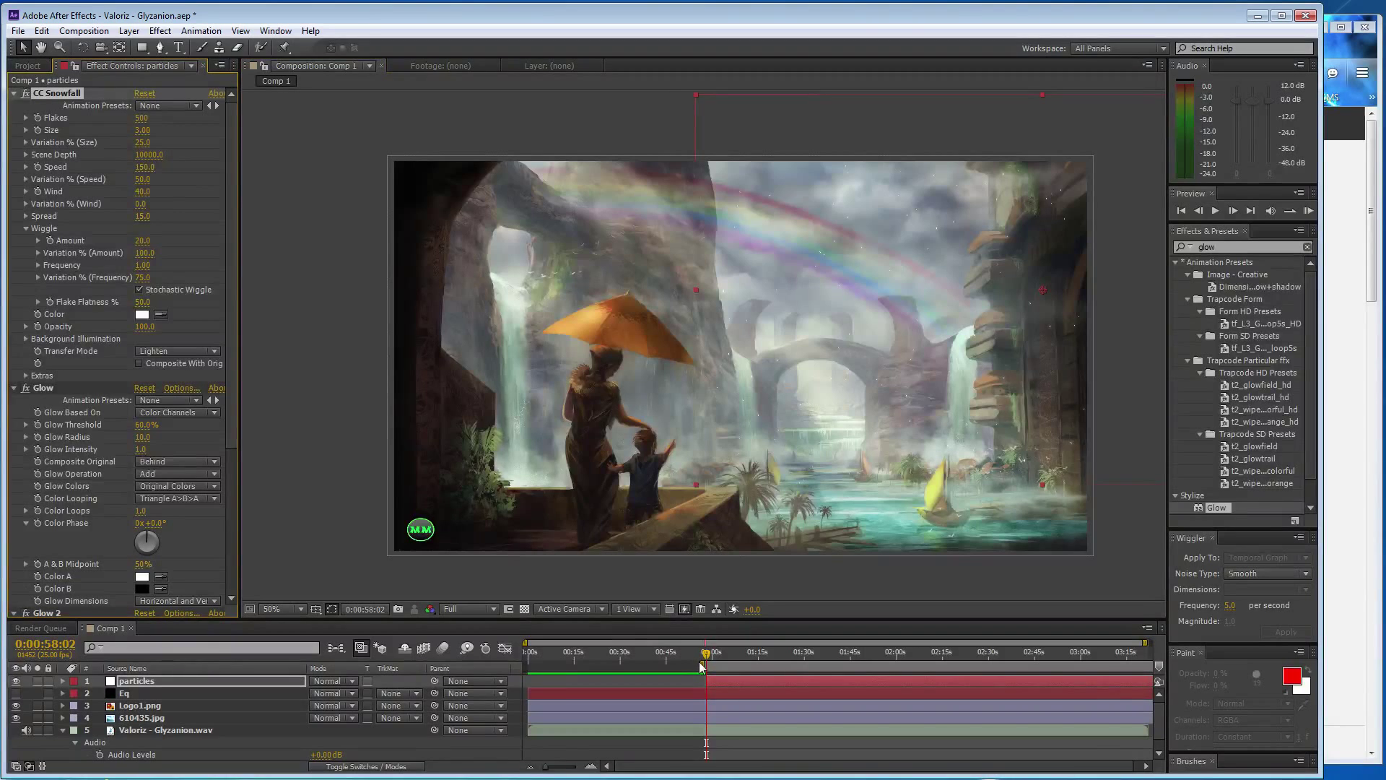
click(695, 665)
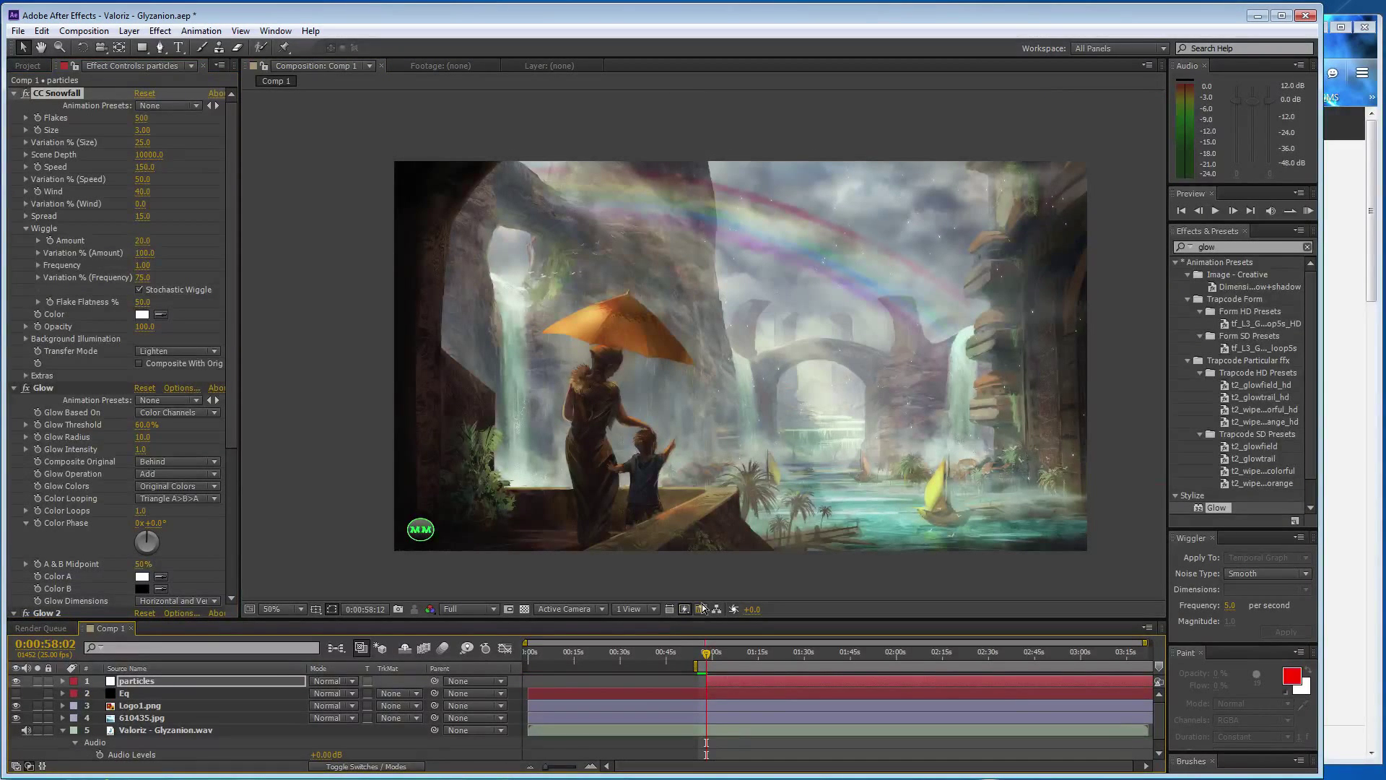
key(KP_Decimal)
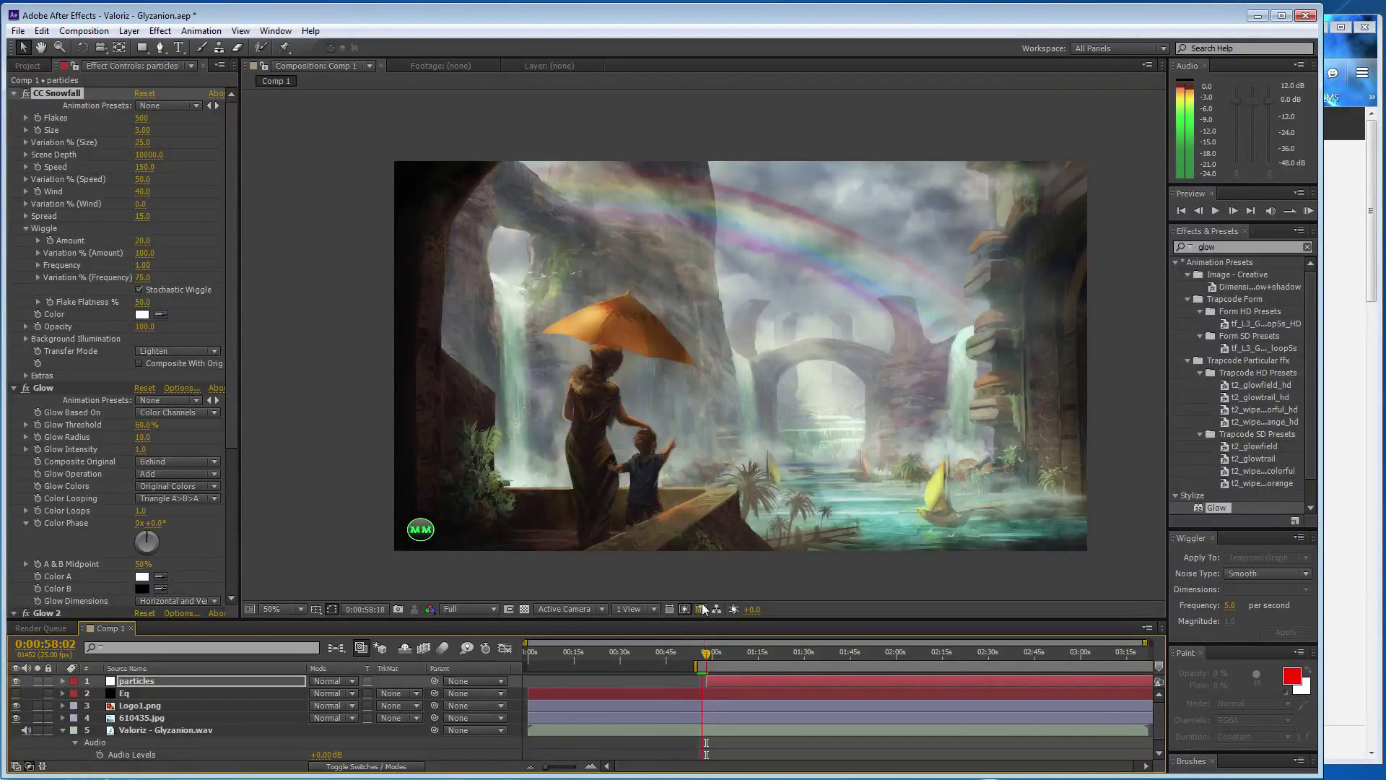
click(706, 665)
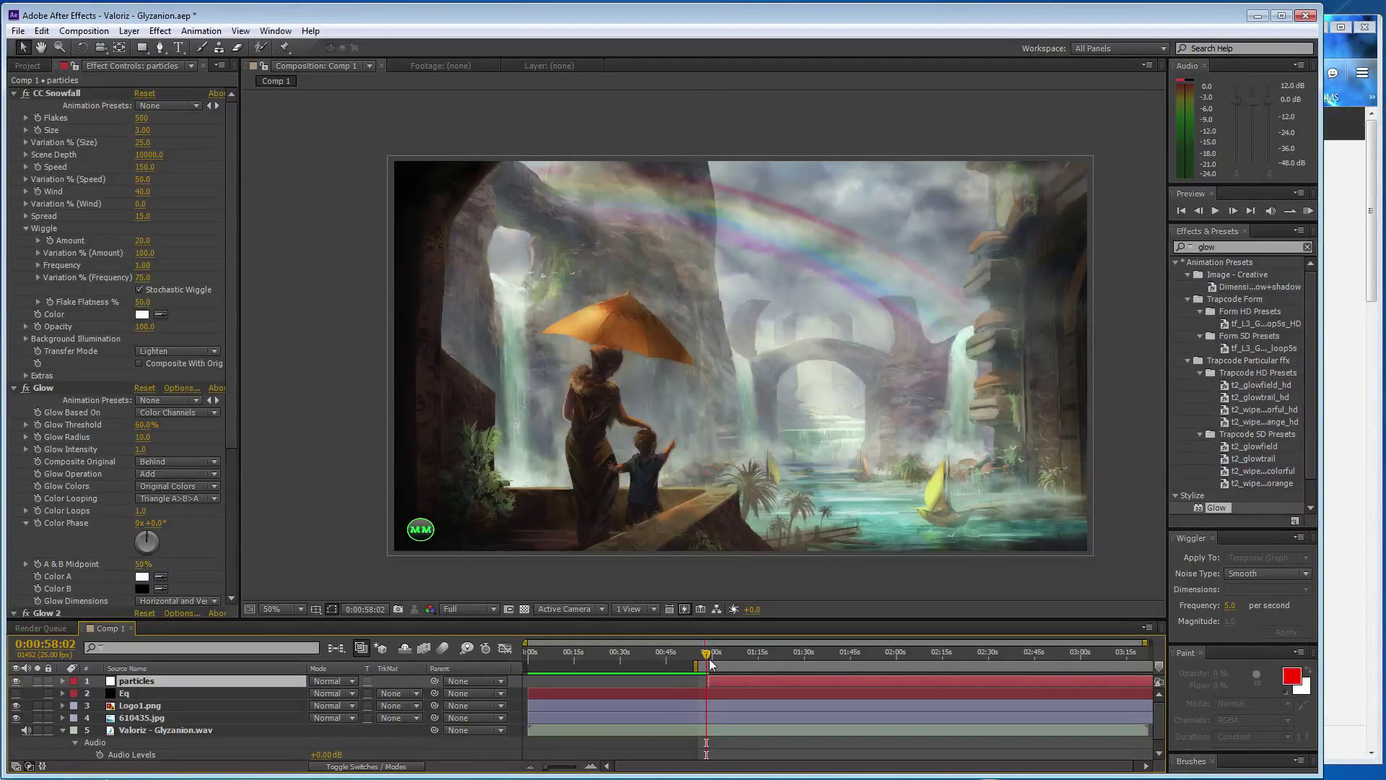
key(KP_0)
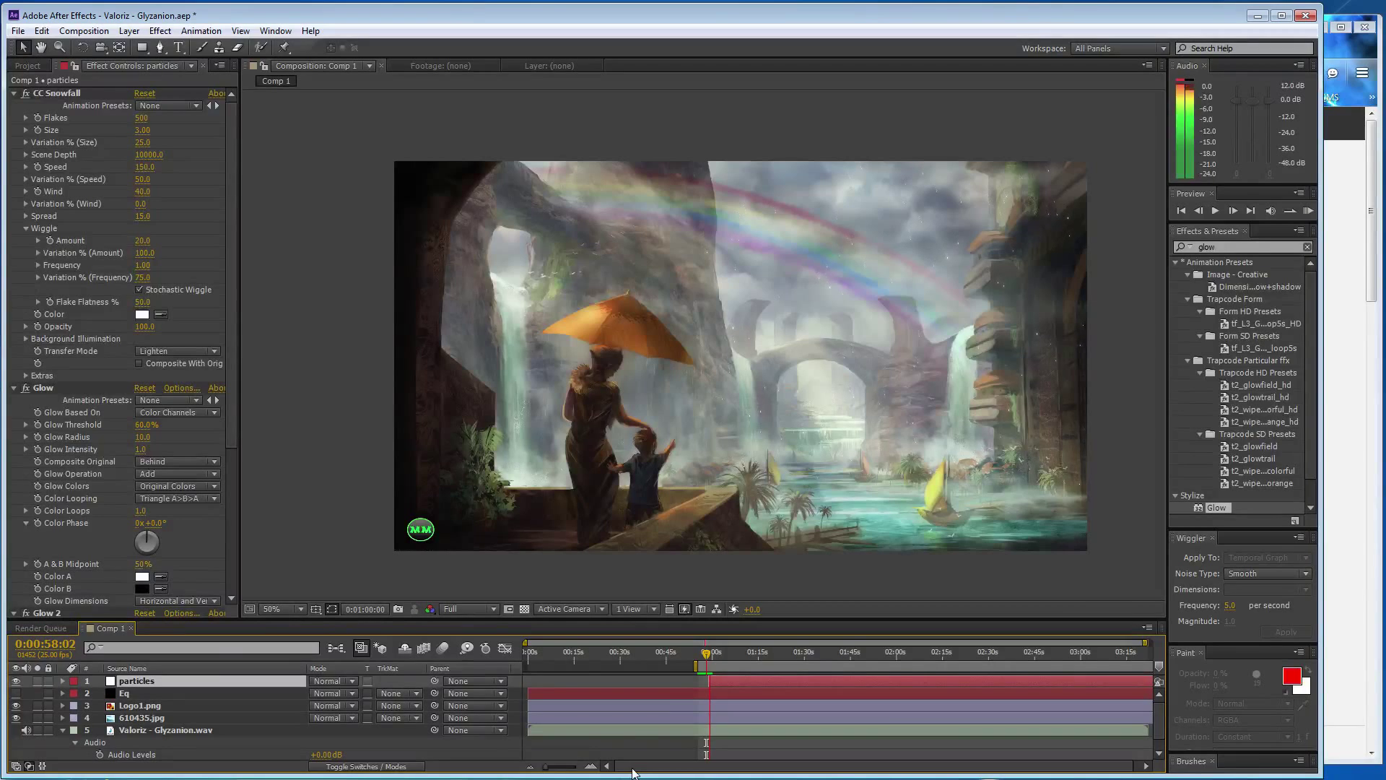
Shift the particles layer's in-point to just after 0:58 and preview it with the music
click(590, 766)
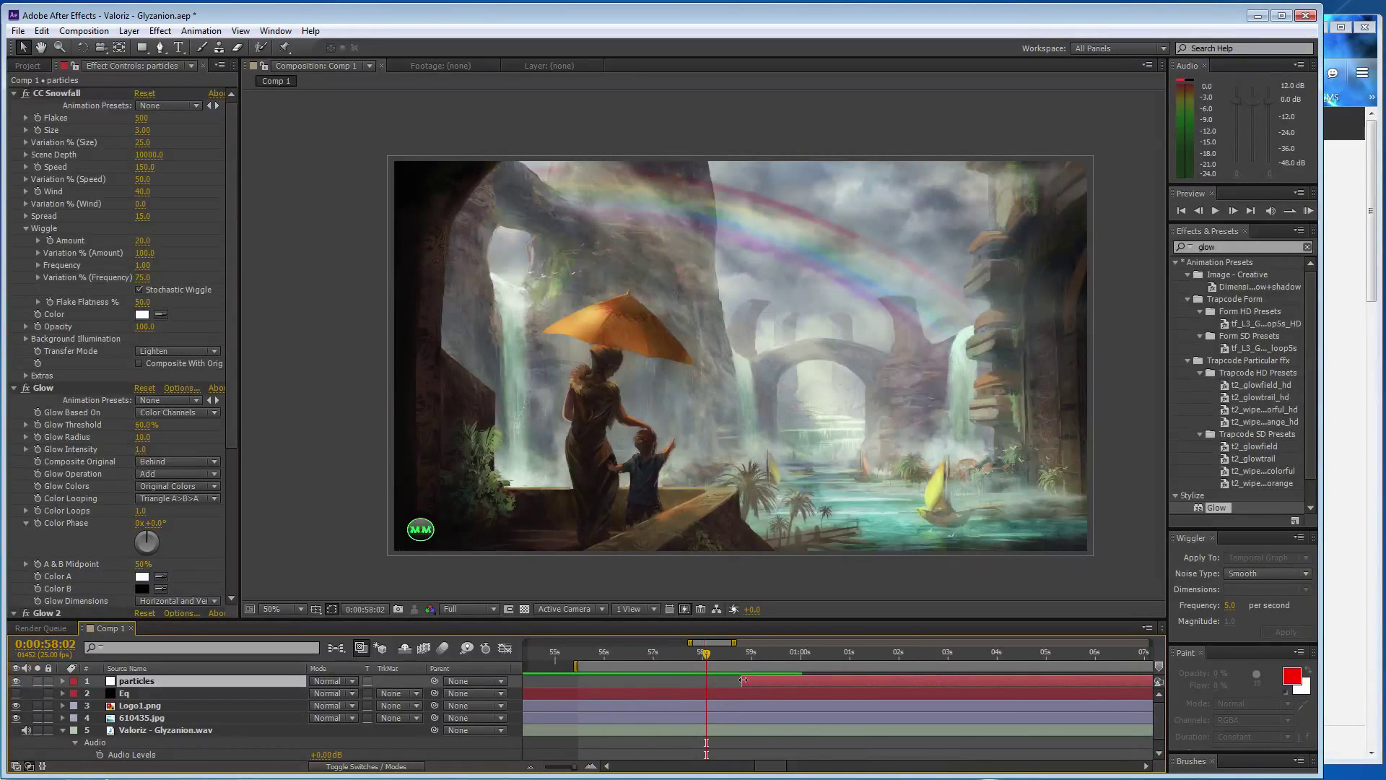
drag(743, 680, 735, 680)
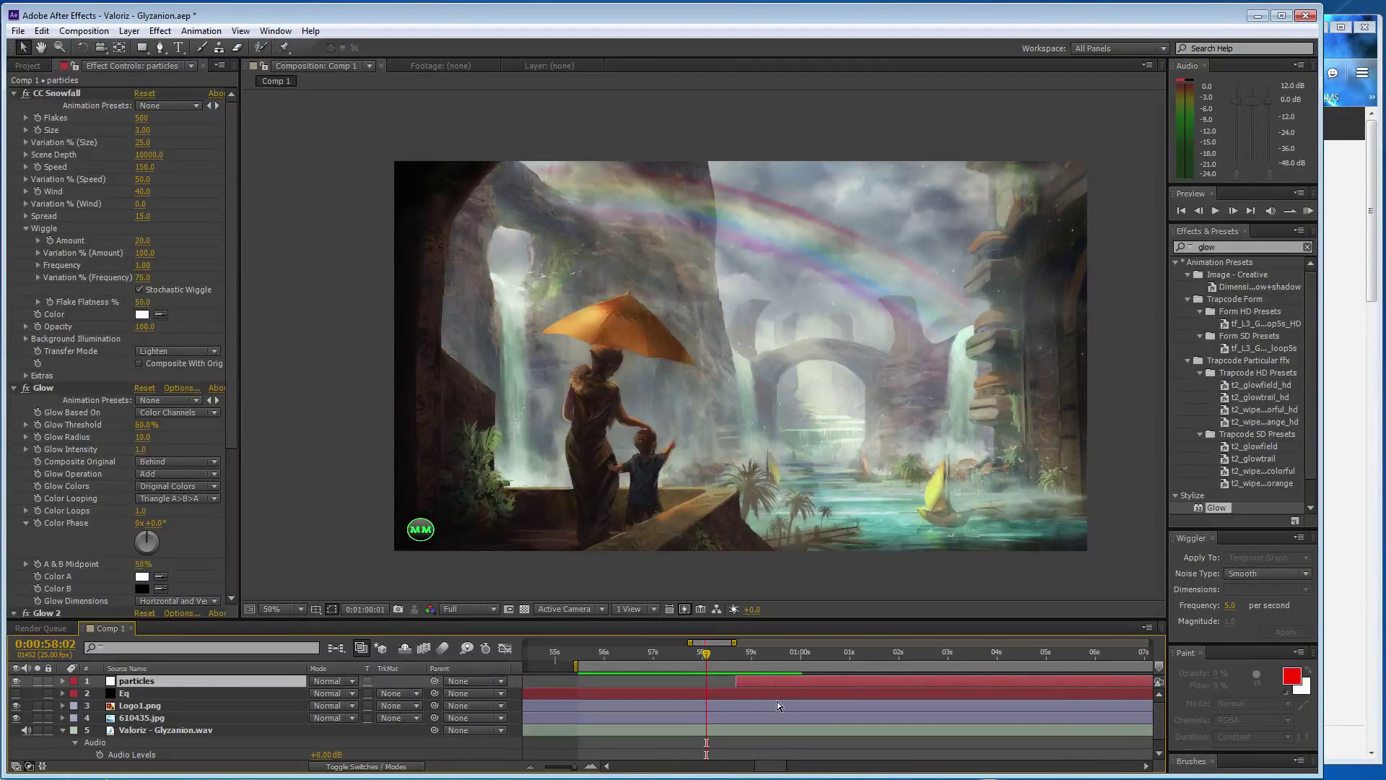
key(KP_0)
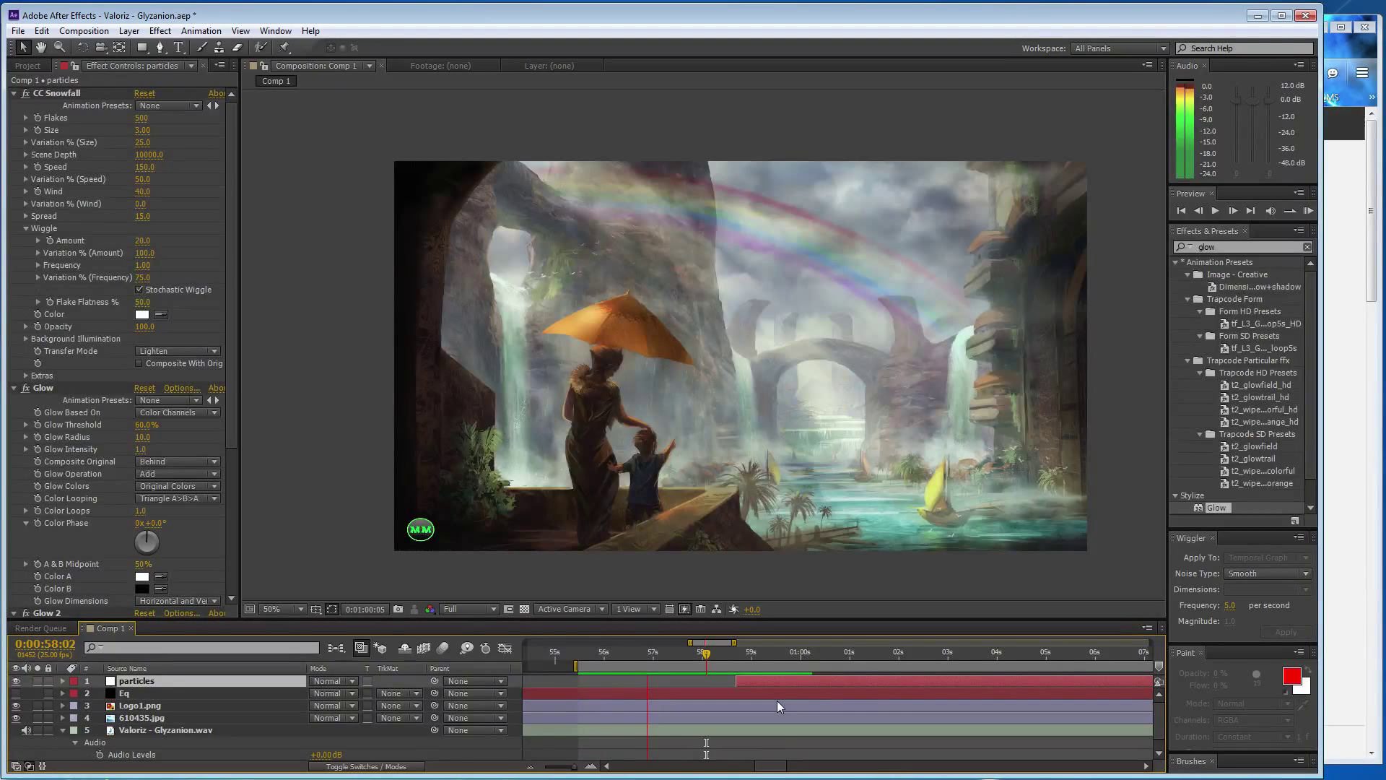
click(738, 682)
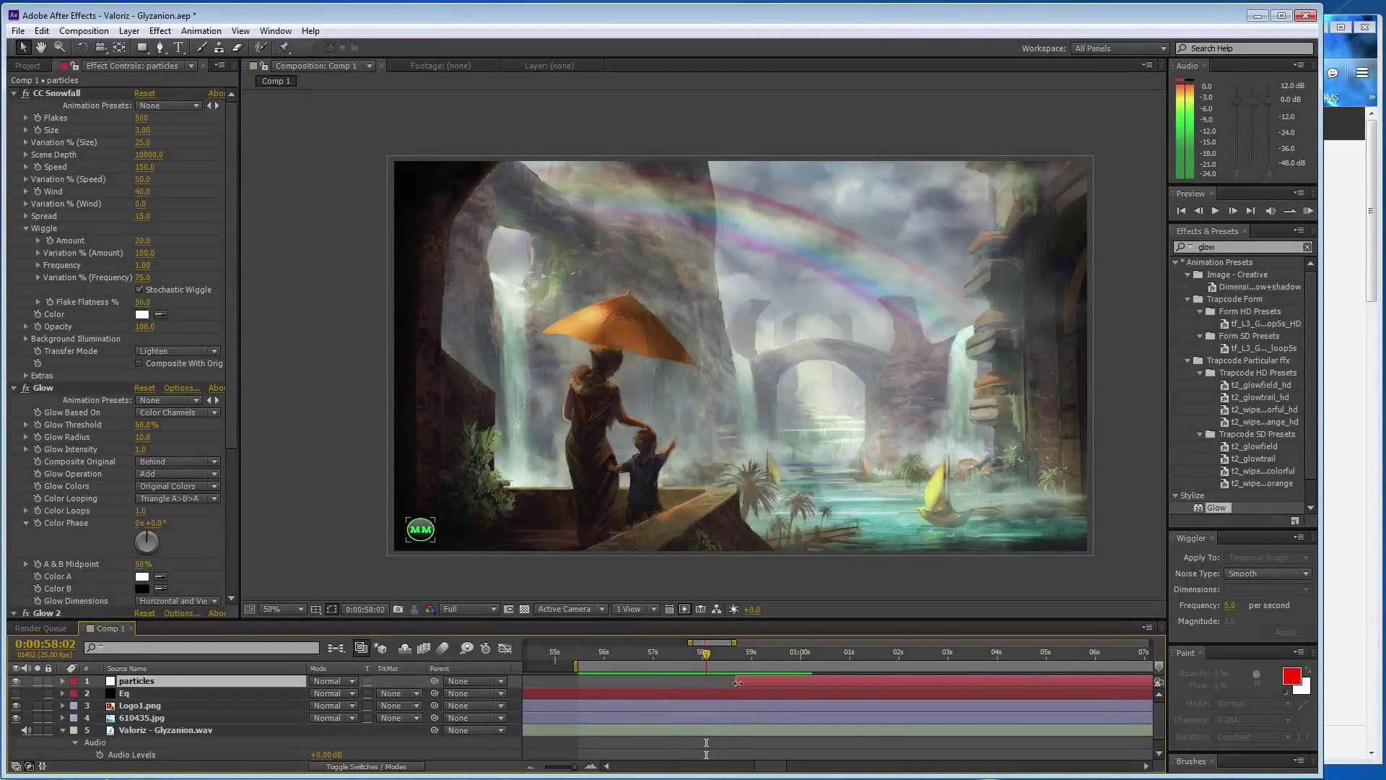
drag(737, 682, 709, 684)
key(KP_0)
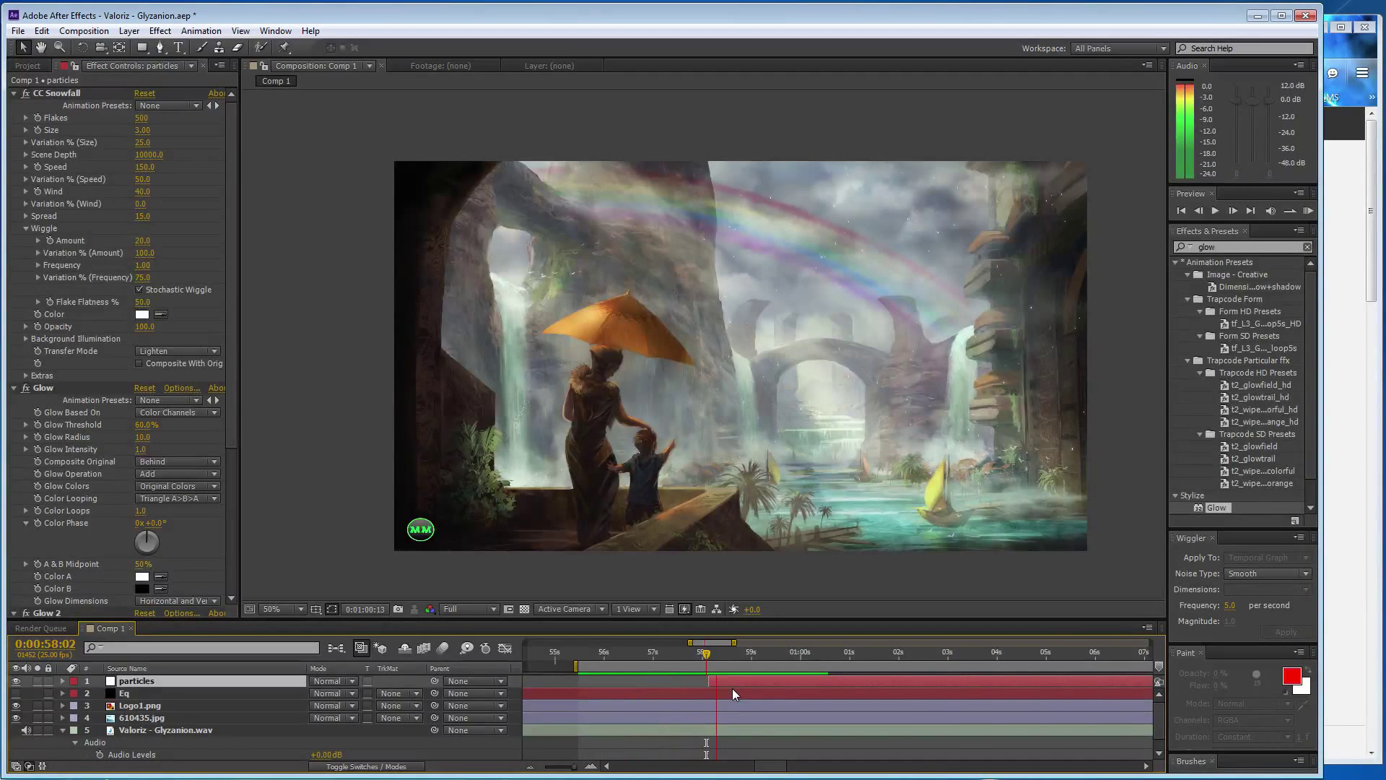
key(space)
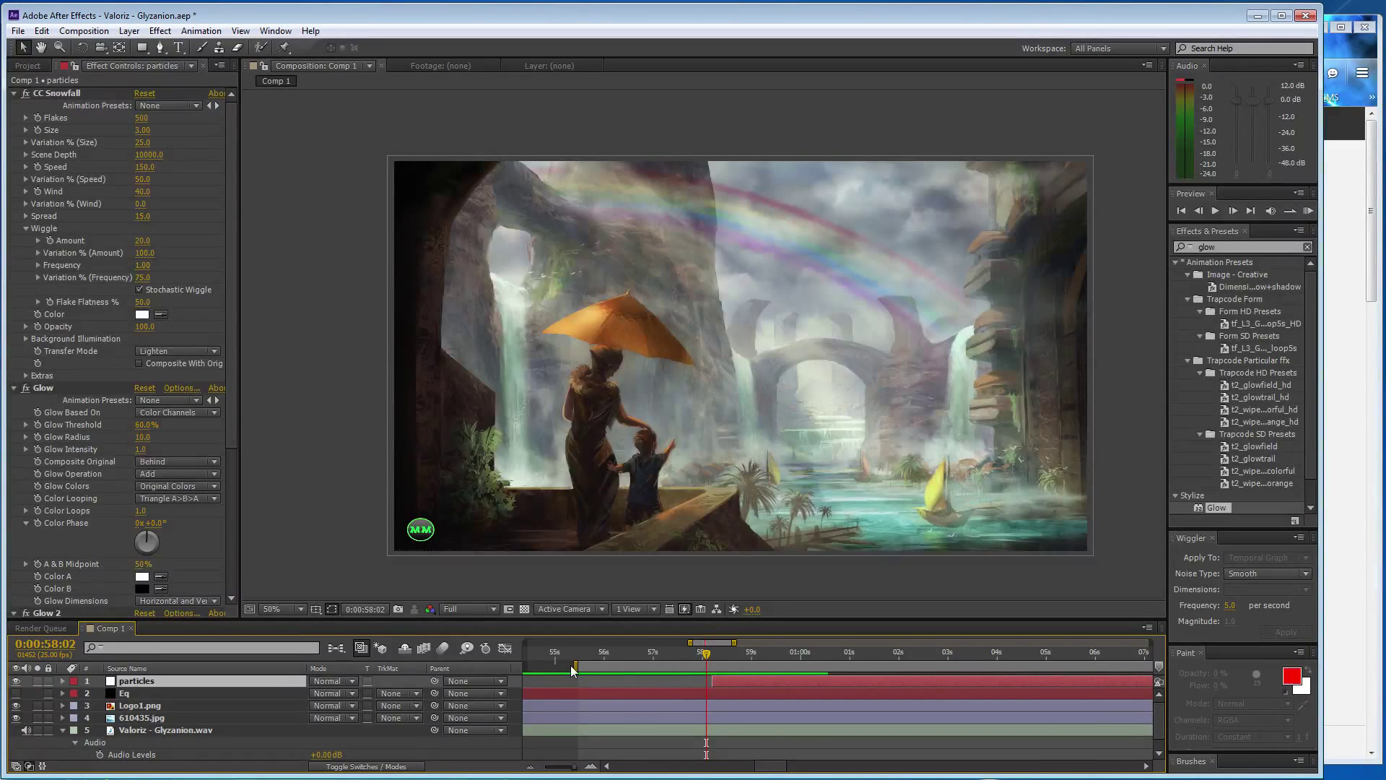
Move the work-area start to just before the snow begins and replay the preview
drag(570, 665, 634, 668)
key(KP_0)
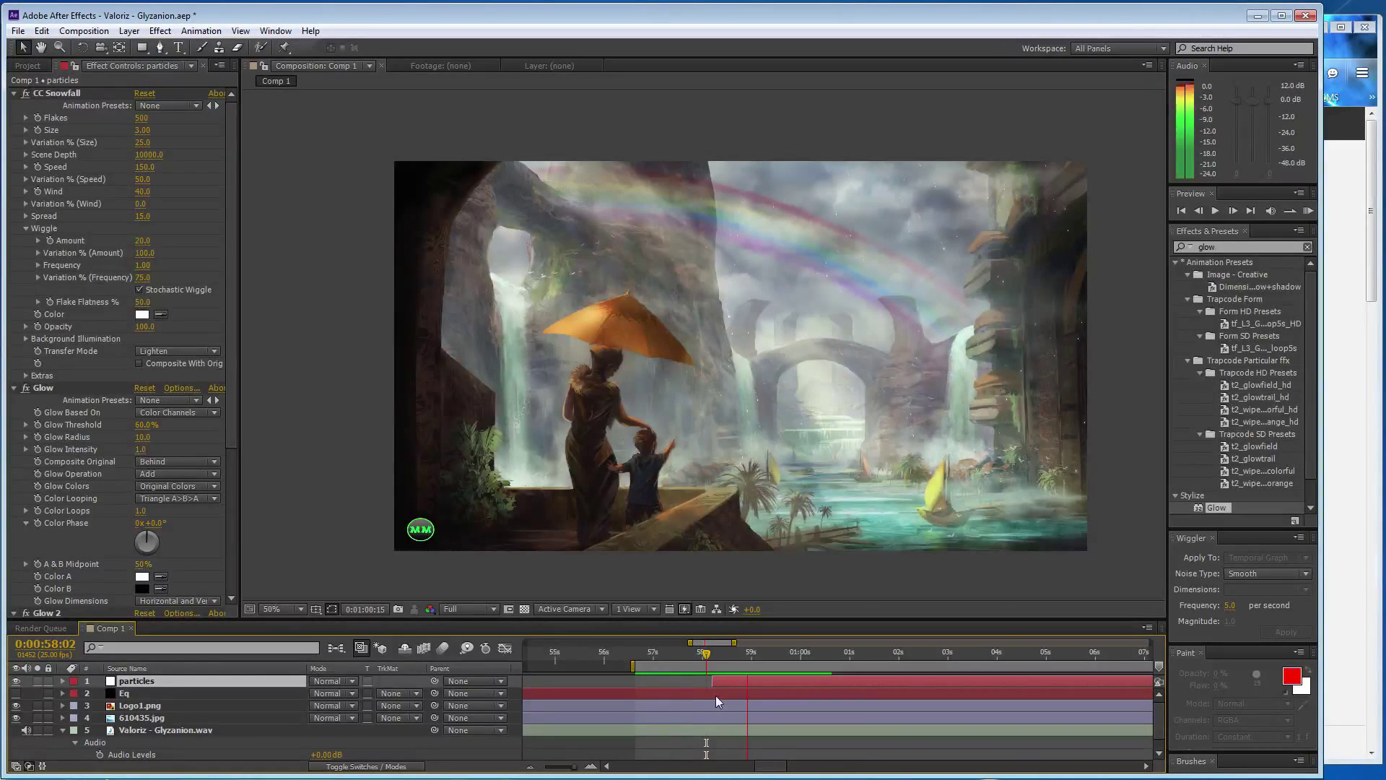
click(716, 684)
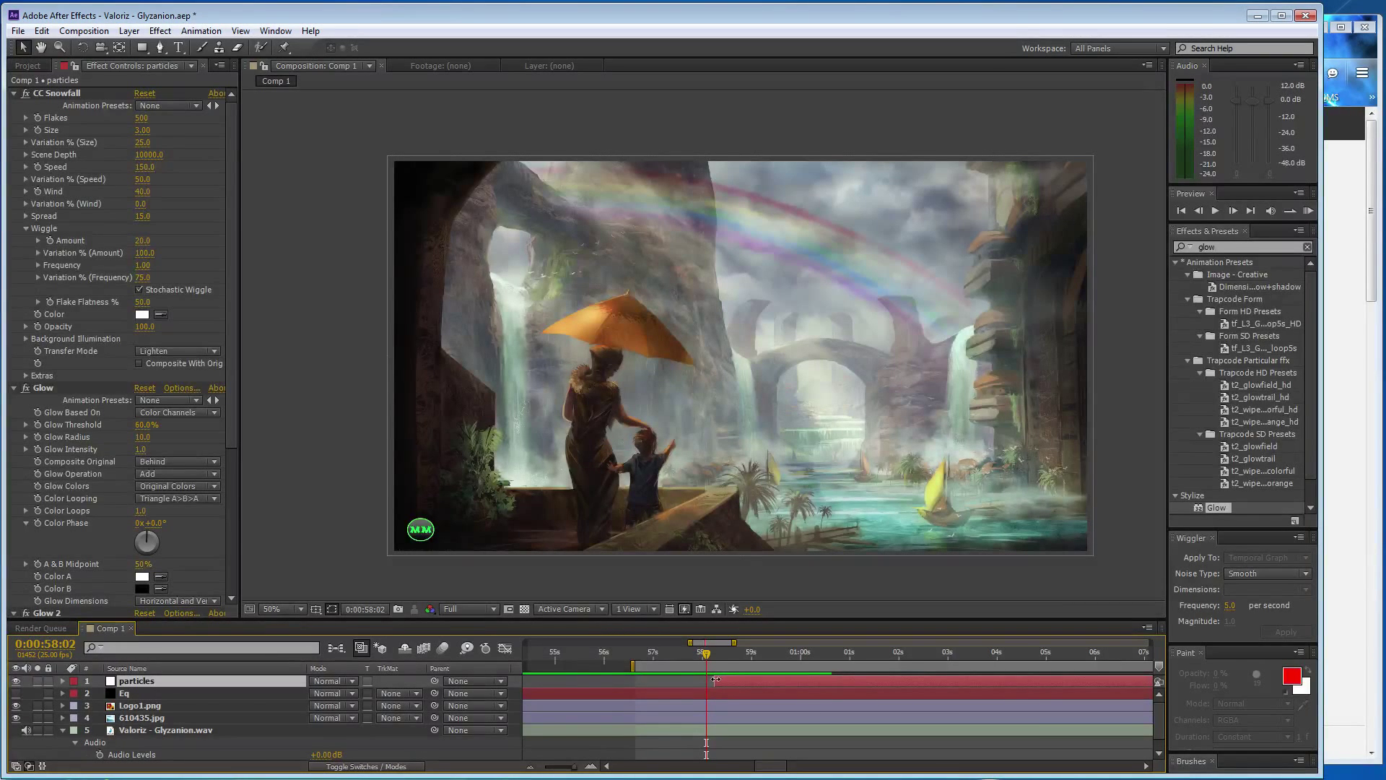
key(KP_0)
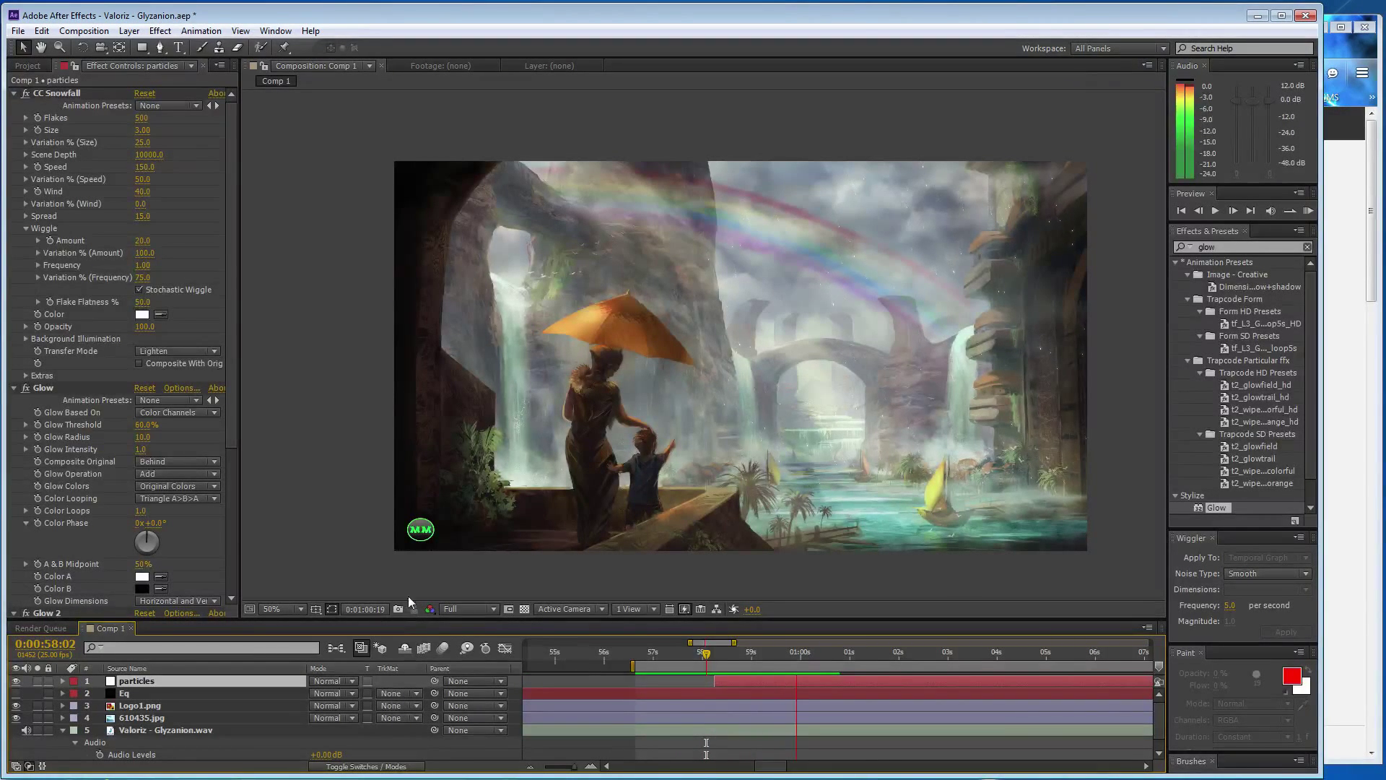
Save the project, zoom the timeline back out, and set the time to 0:00:58:09
key(ctrl+s)
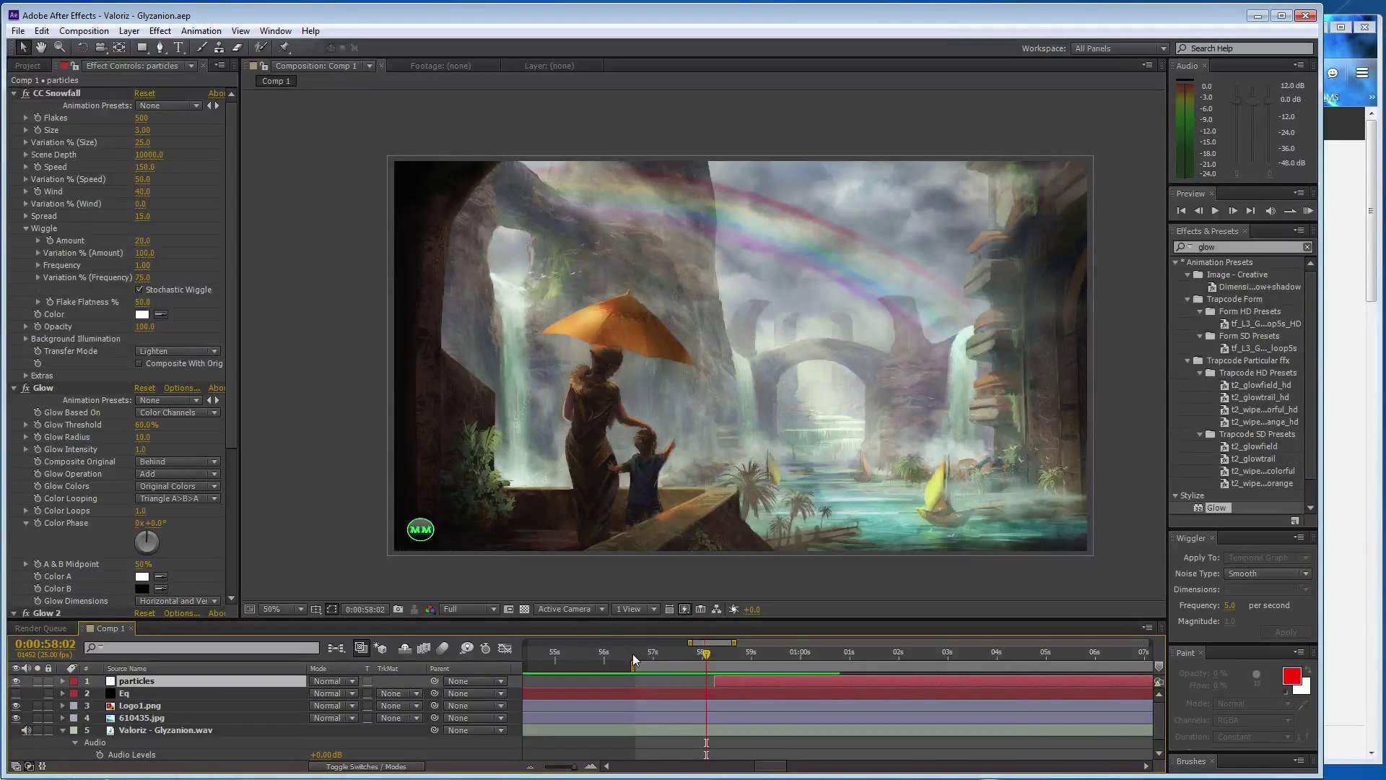
drag(706, 656, 720, 655)
drag(574, 767, 538, 769)
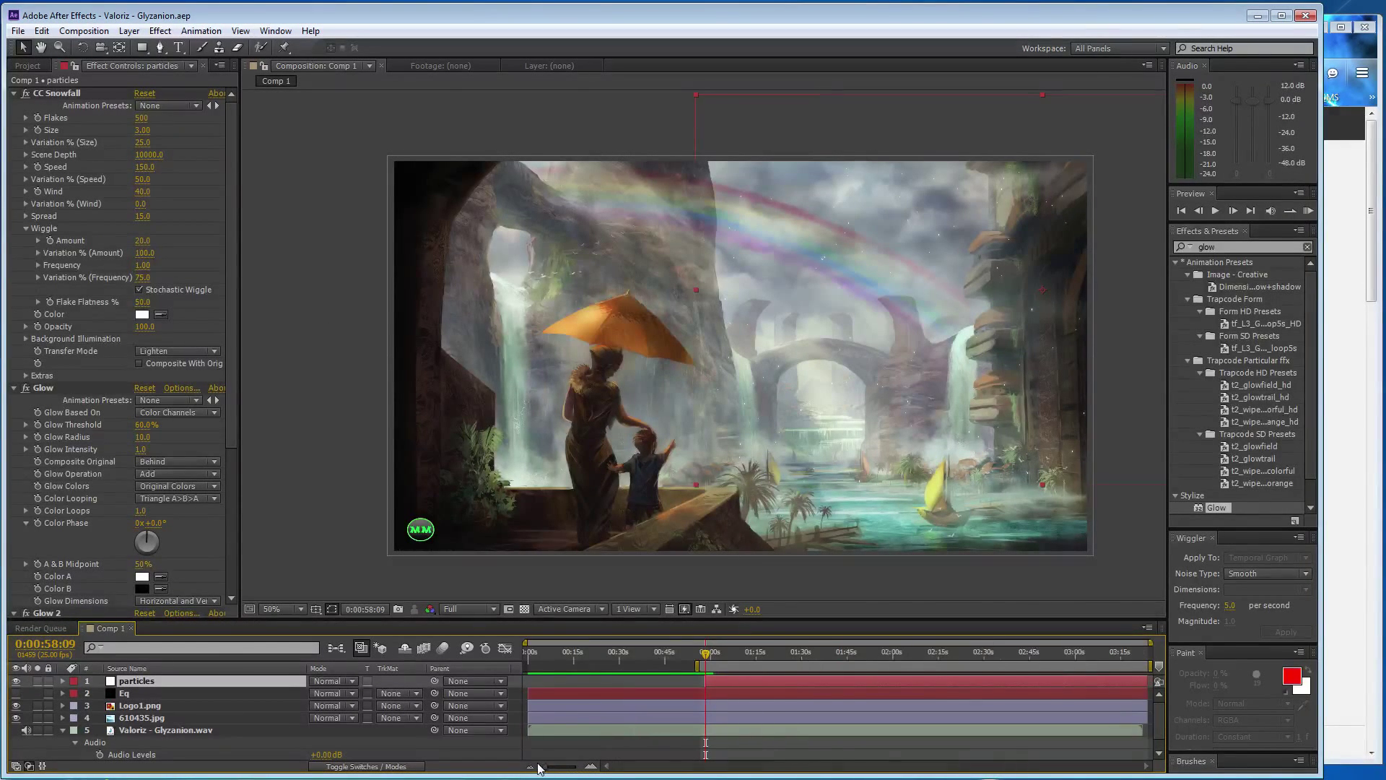
Set CC Snowfall to 250 flakes and Speed 125, then lower Speed to 100 and preview
click(143, 119)
text(250)
key(Return)
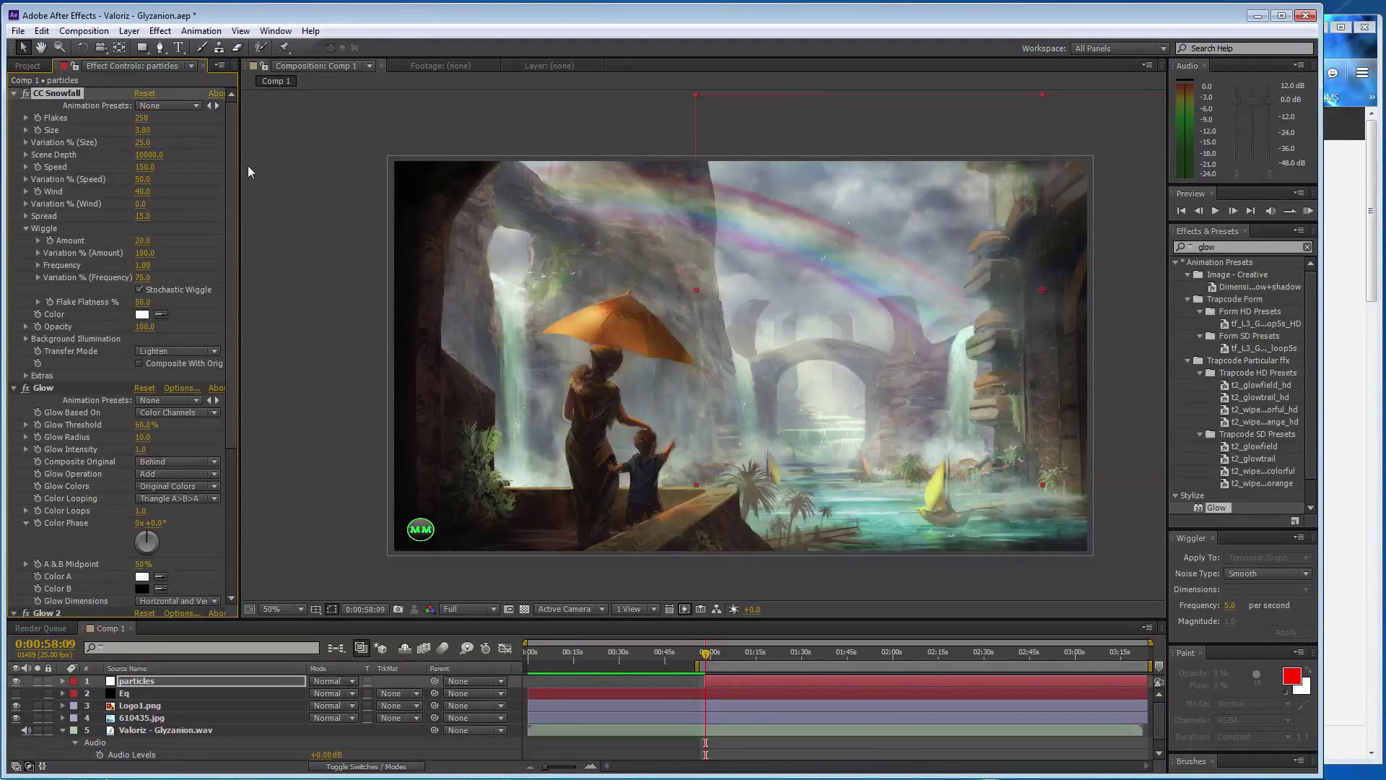
click(144, 167)
text(125)
key(Return)
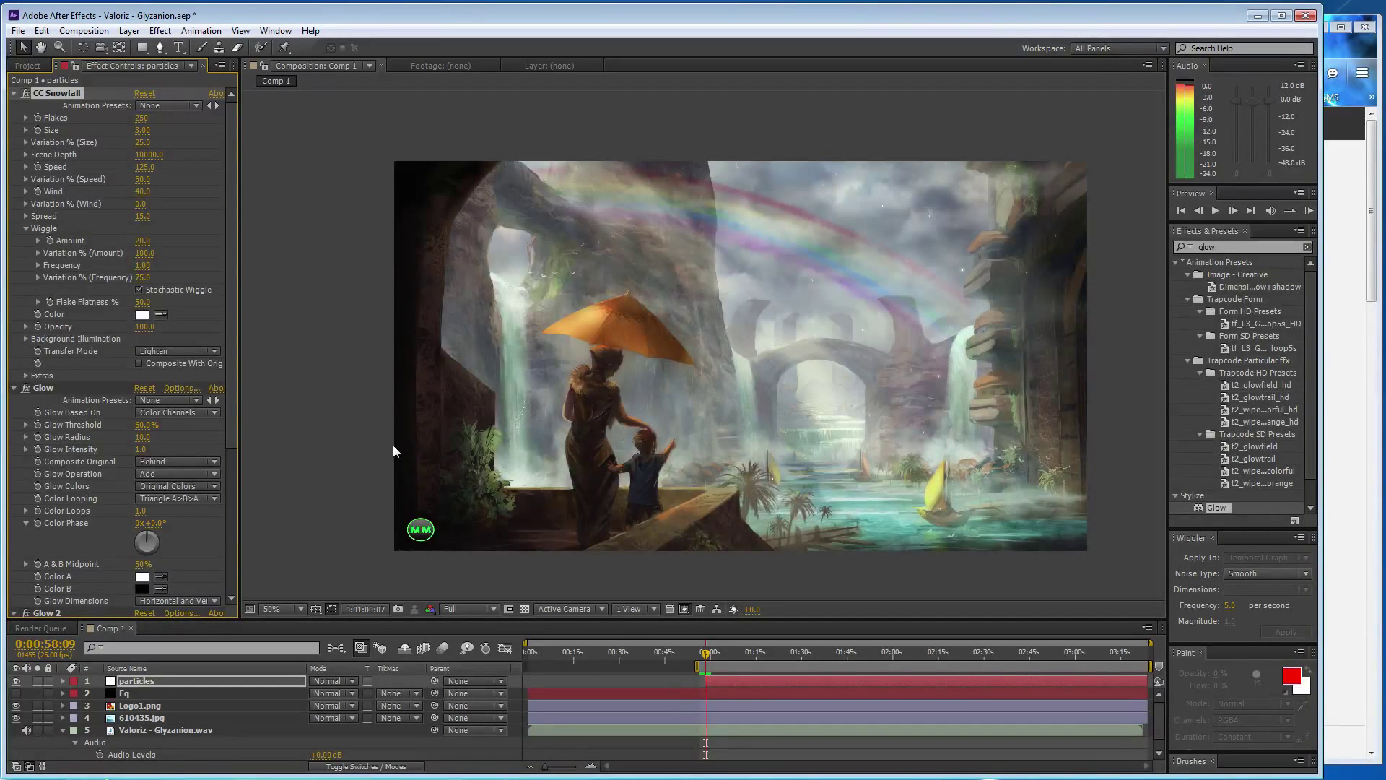
key(space)
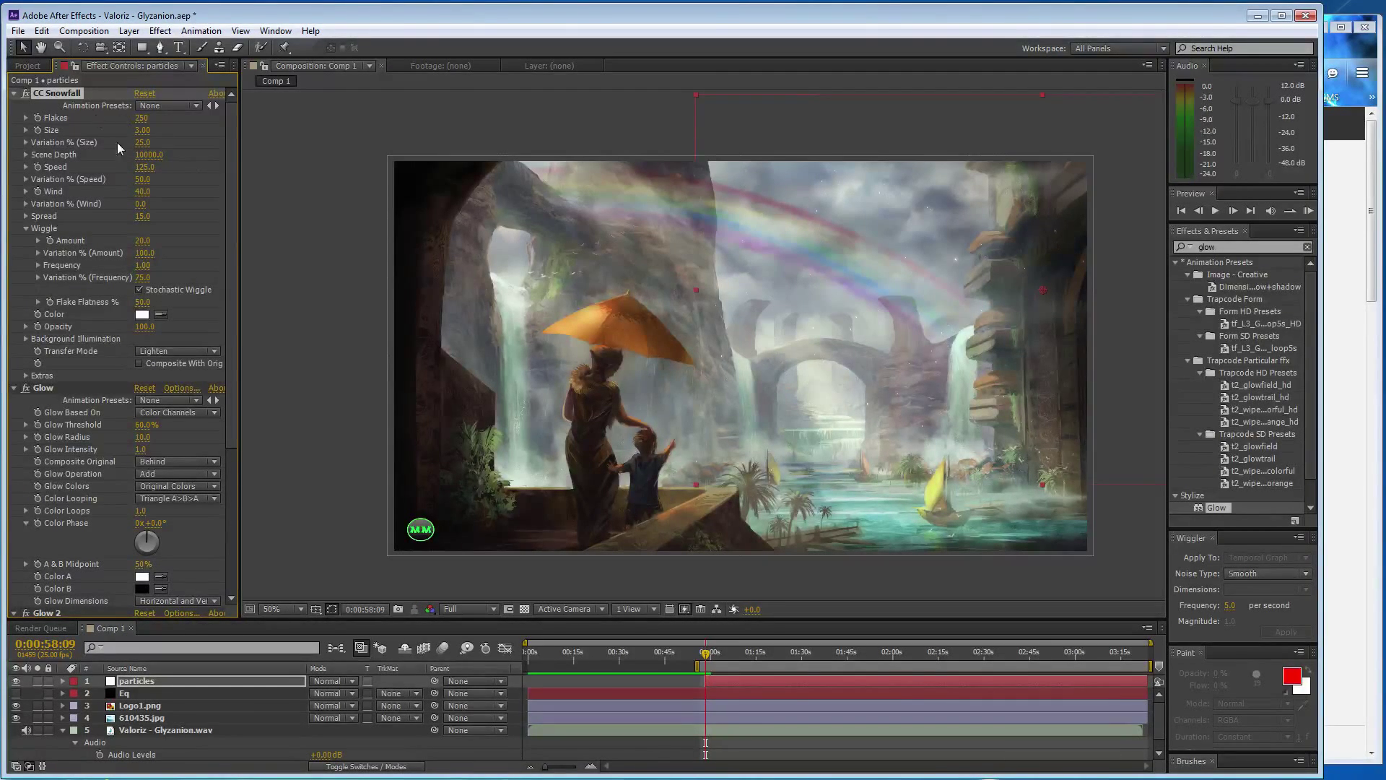
drag(142, 167, 135, 168)
click(299, 309)
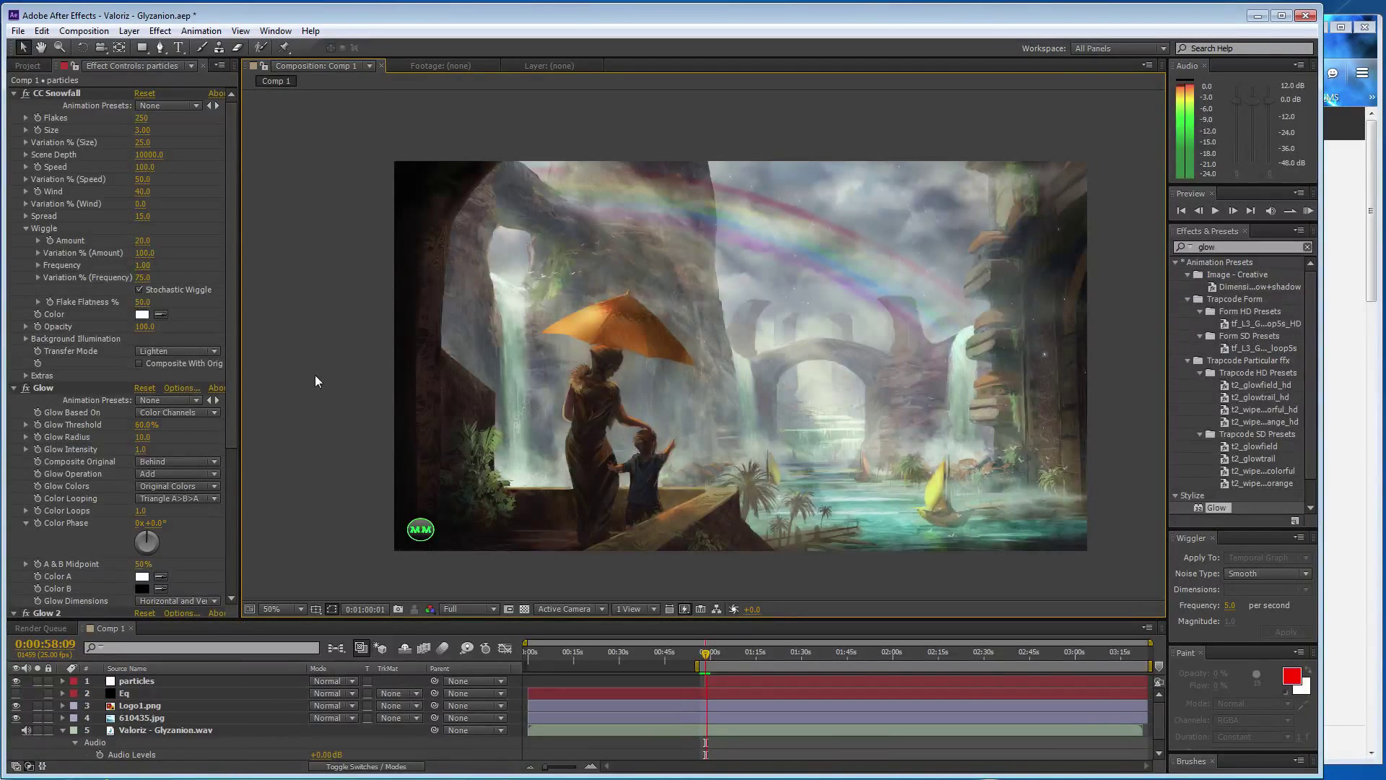
key(space)
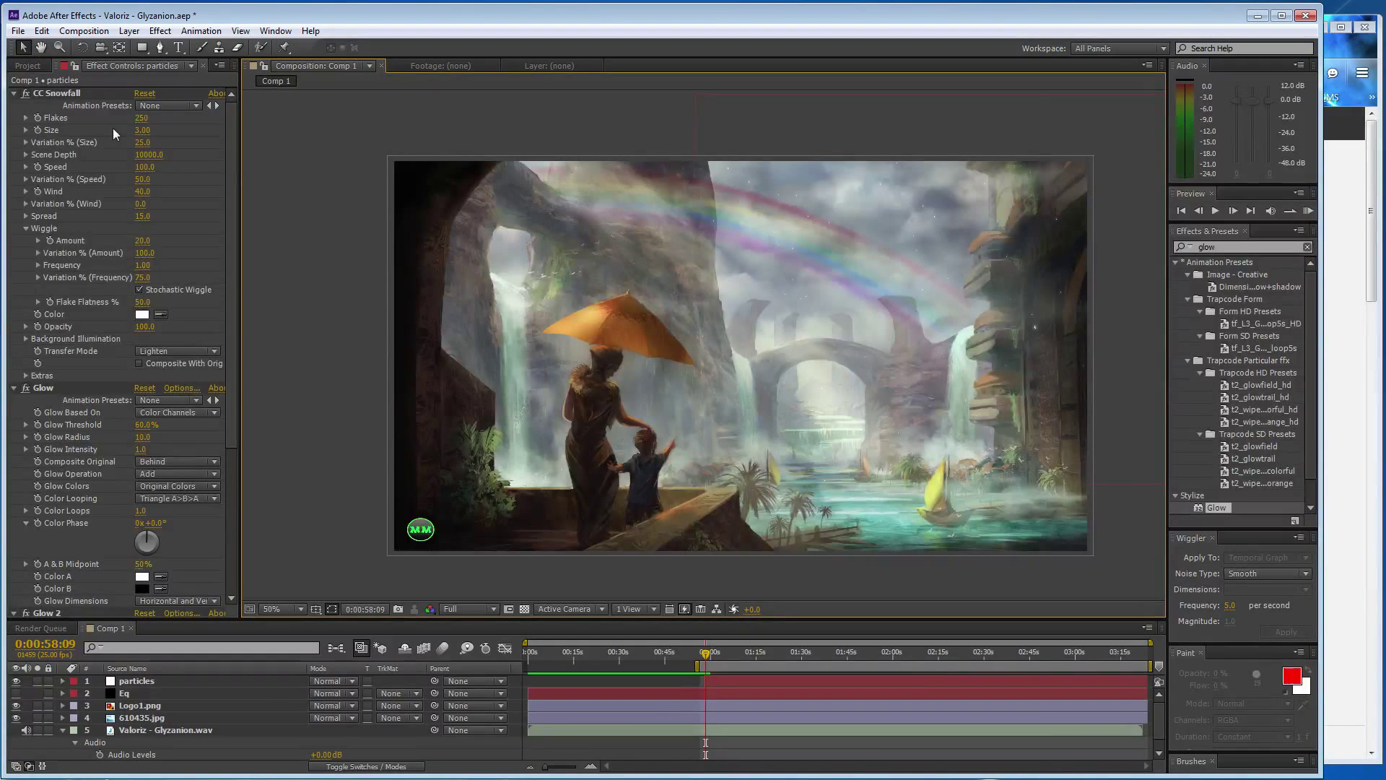
Set Variation % (Speed) to 20, lower Speed to 80 around 1:00, and enable Speed keyframing
click(142, 179)
text(20)
key(Return)
click(710, 653)
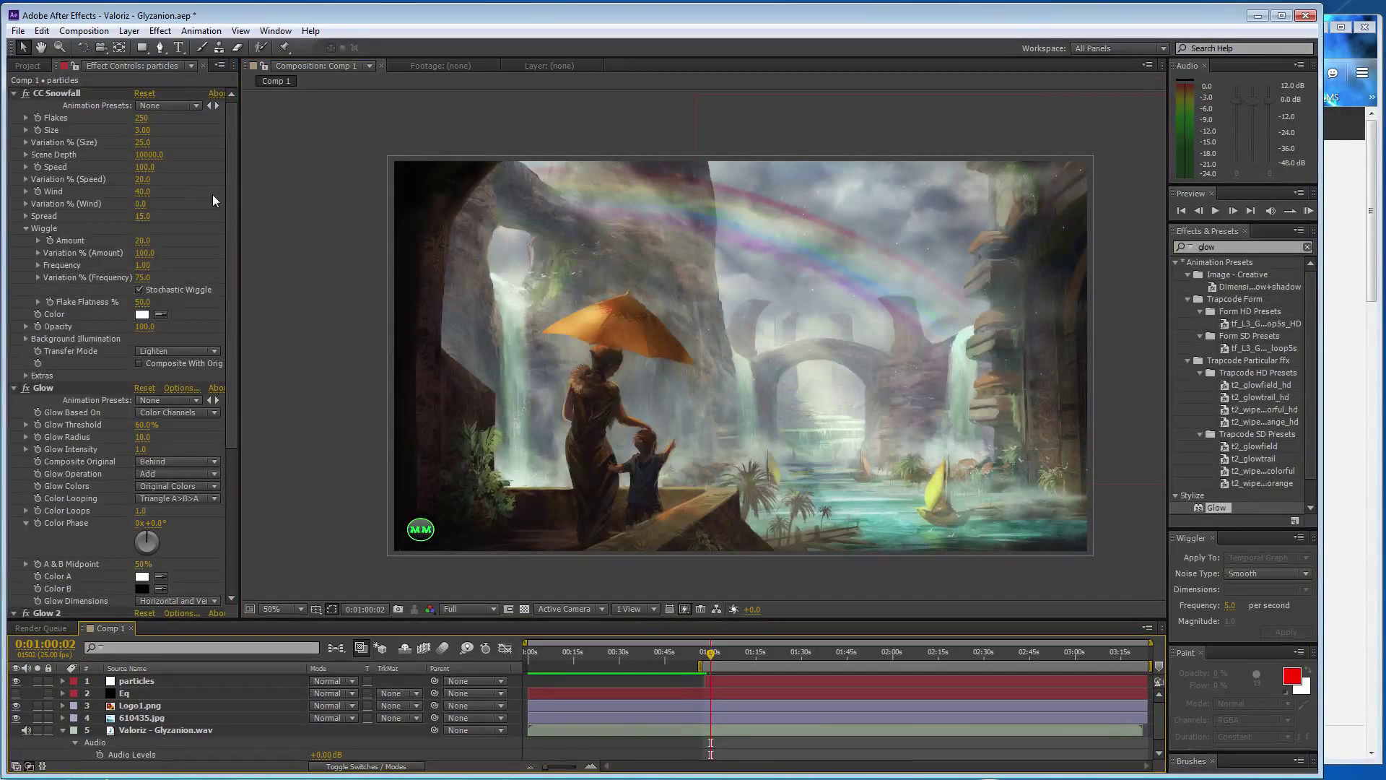
drag(154, 174, 140, 175)
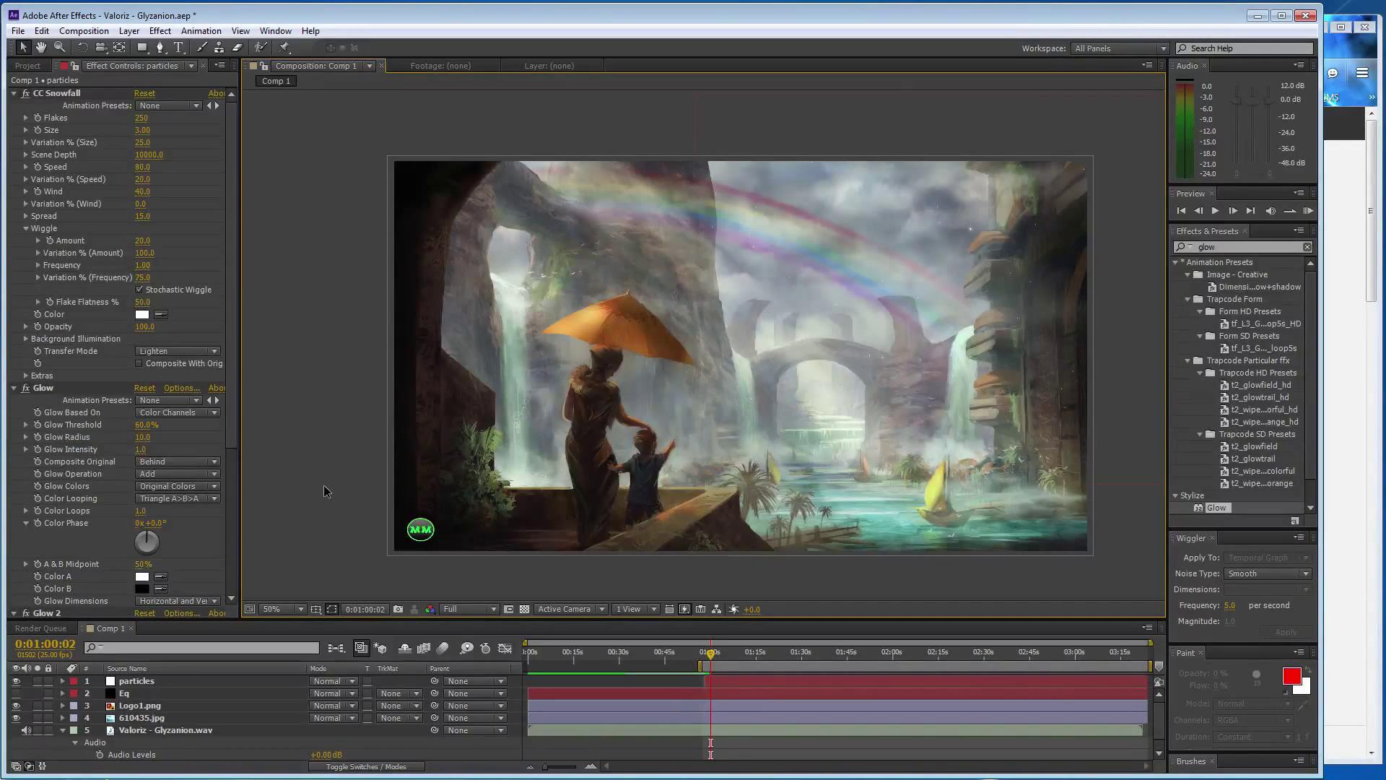
click(32, 167)
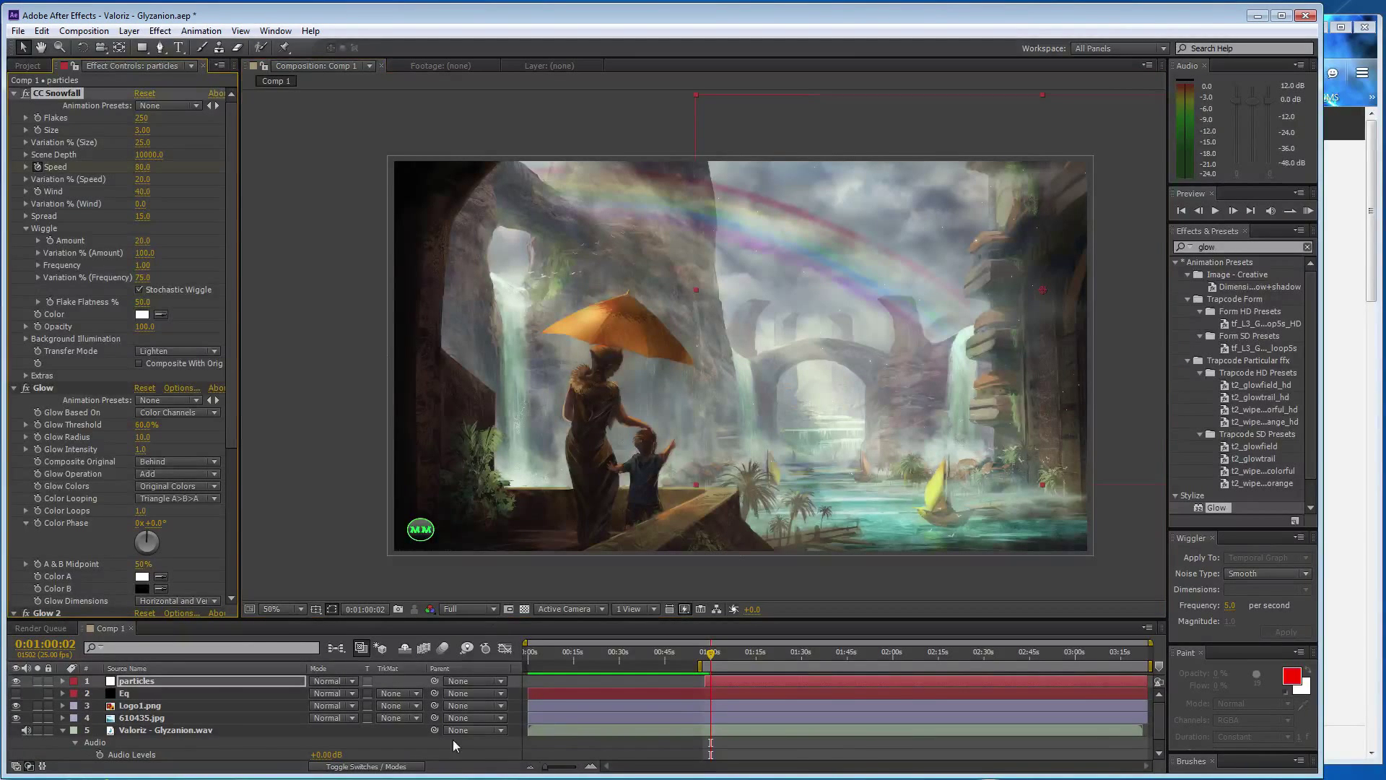
Extend the work area to about 1:22 and key the snowfall Speed to 81 near 1:19
scroll(86, 753, down, 1)
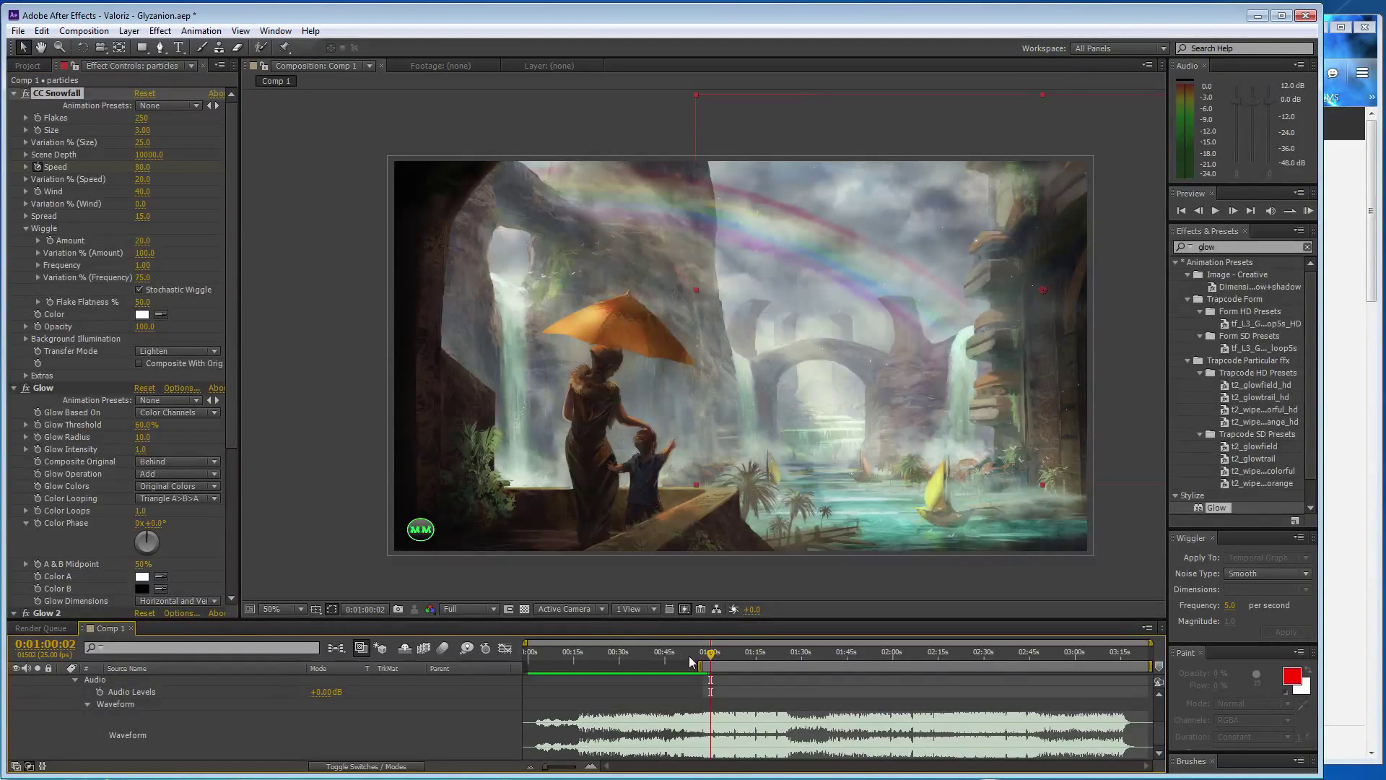
click(739, 669)
mouse_move(700, 665)
mouse_down()
mouse_move(778, 665)
mouse_move(780, 623)
mouse_up()
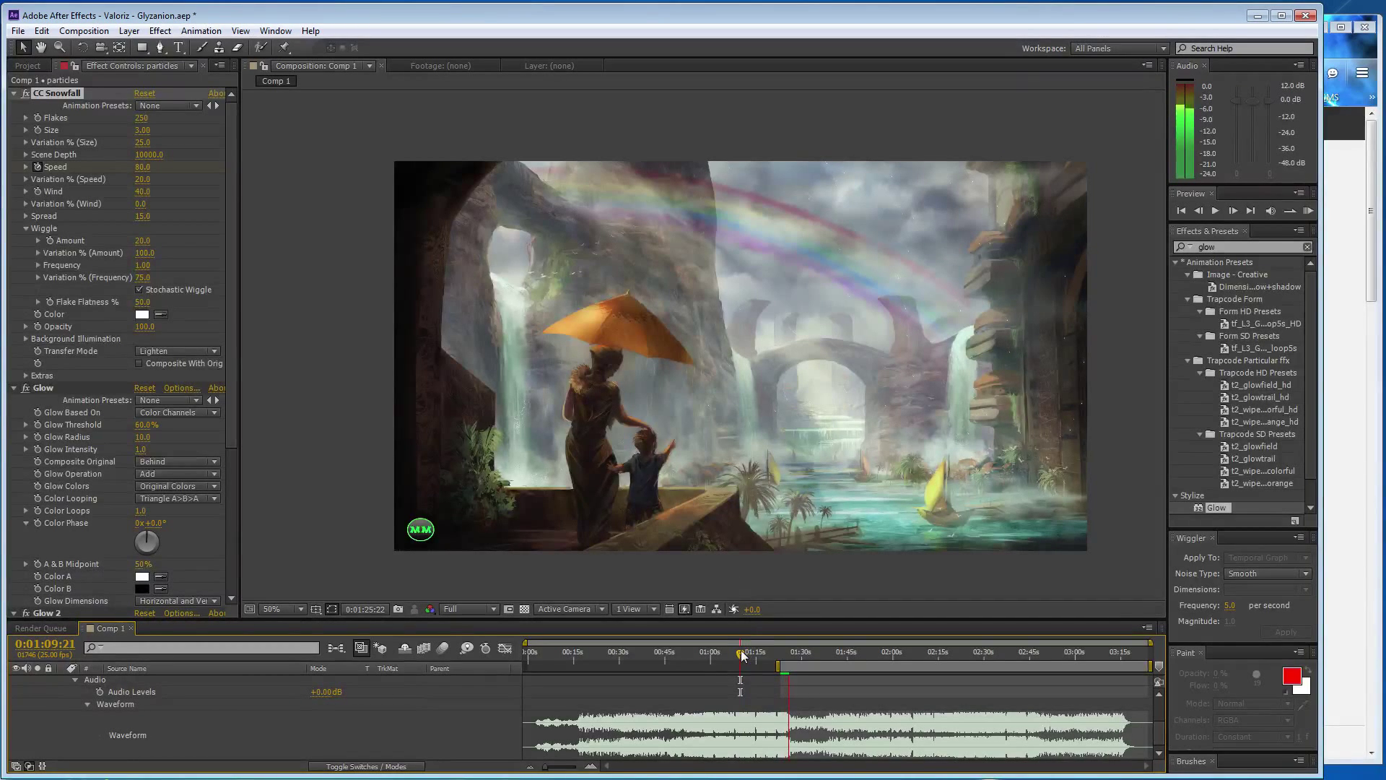
drag(739, 653, 785, 653)
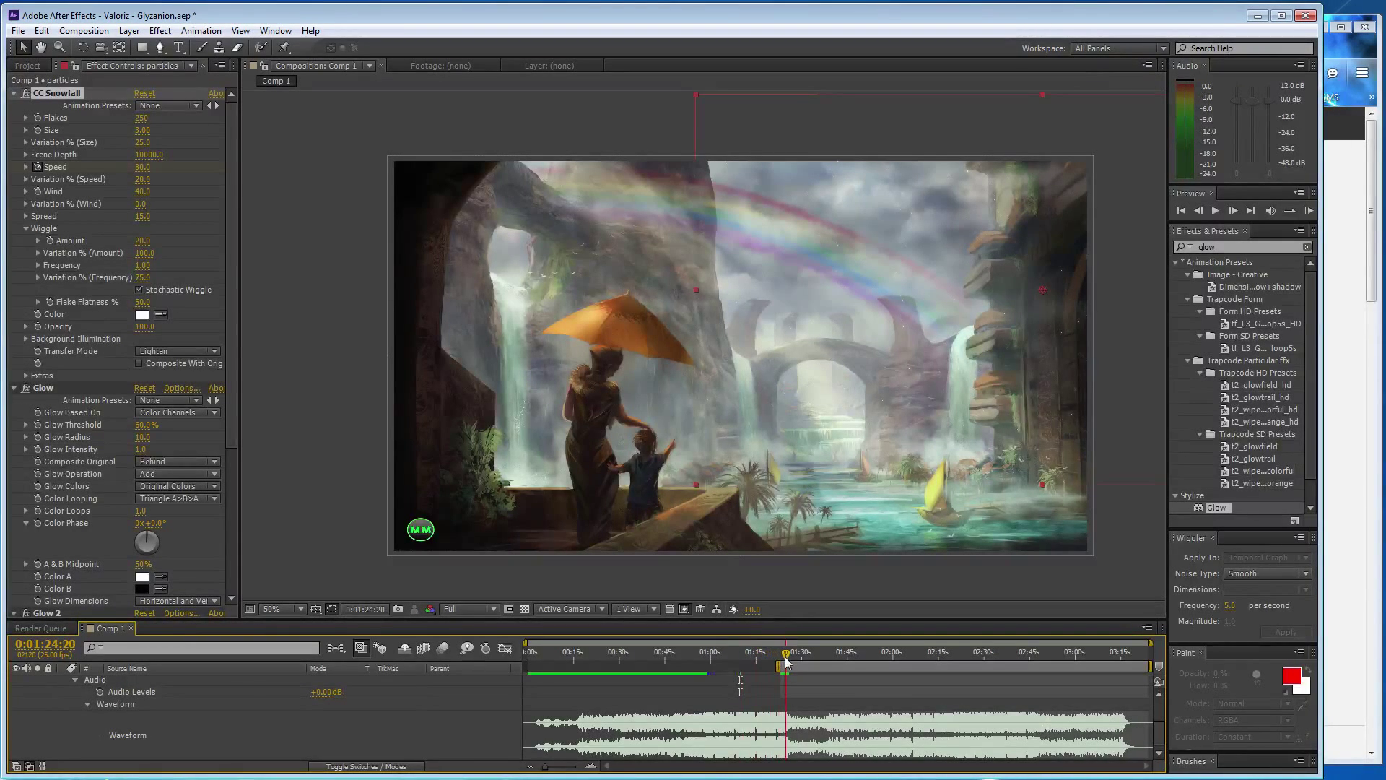
drag(143, 166, 145, 166)
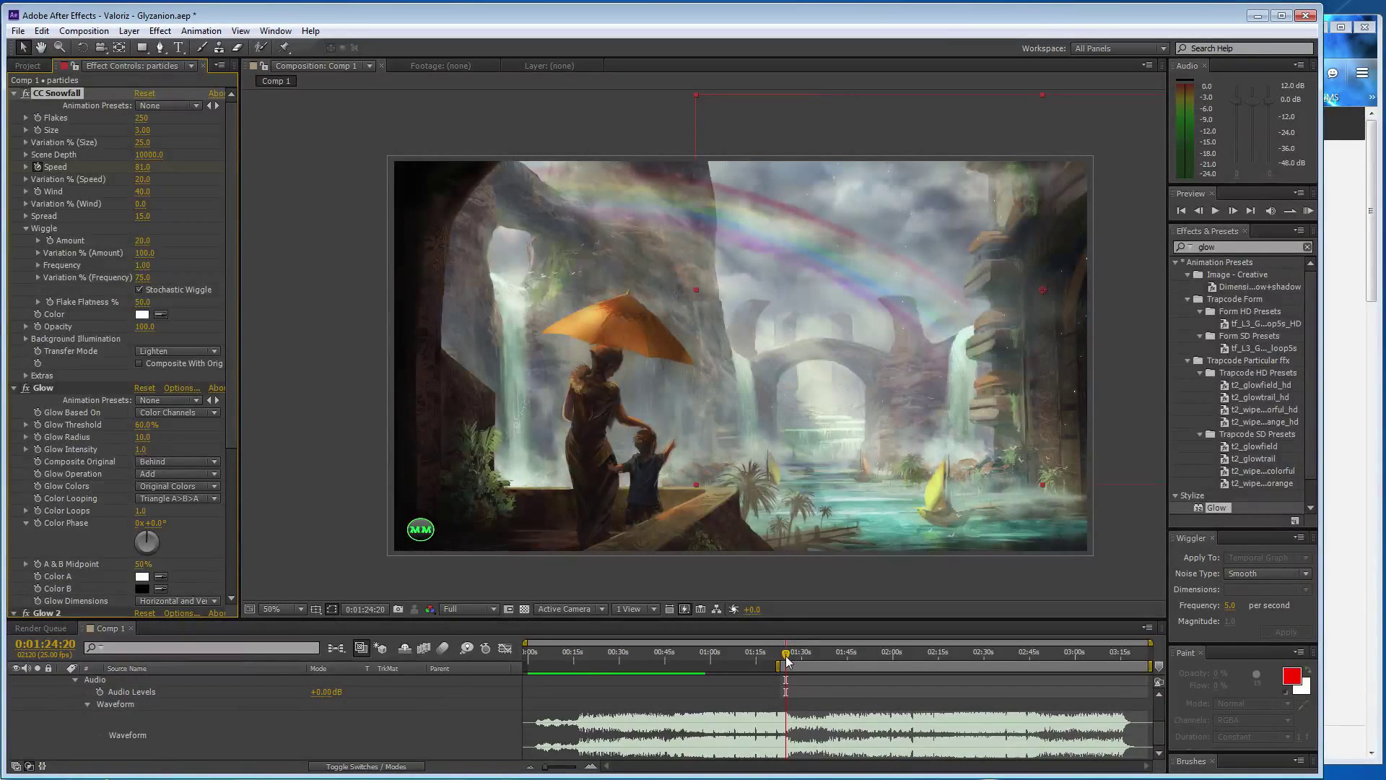
At 1:25:24 key the snowfall Speed to 20, preview, save, then change it to 30
click(787, 657)
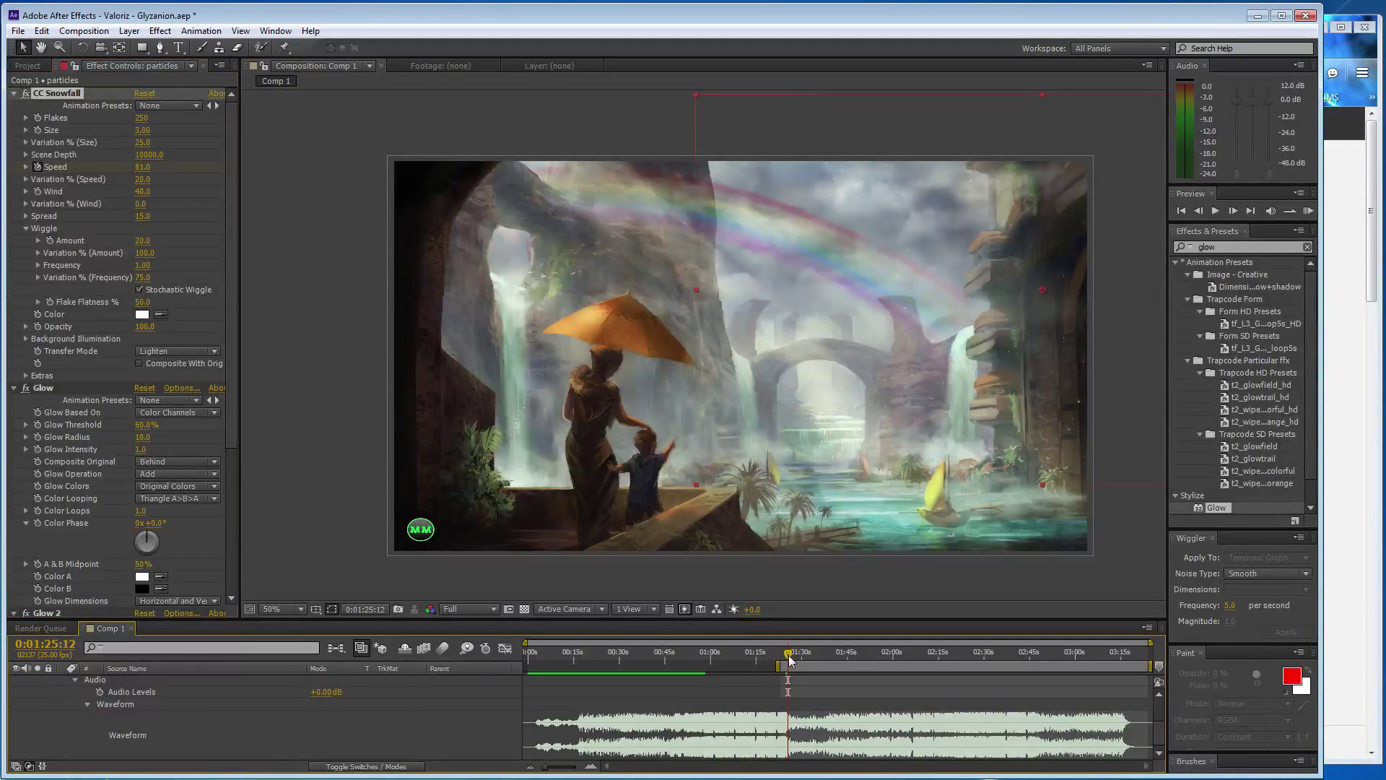
drag(790, 659, 792, 659)
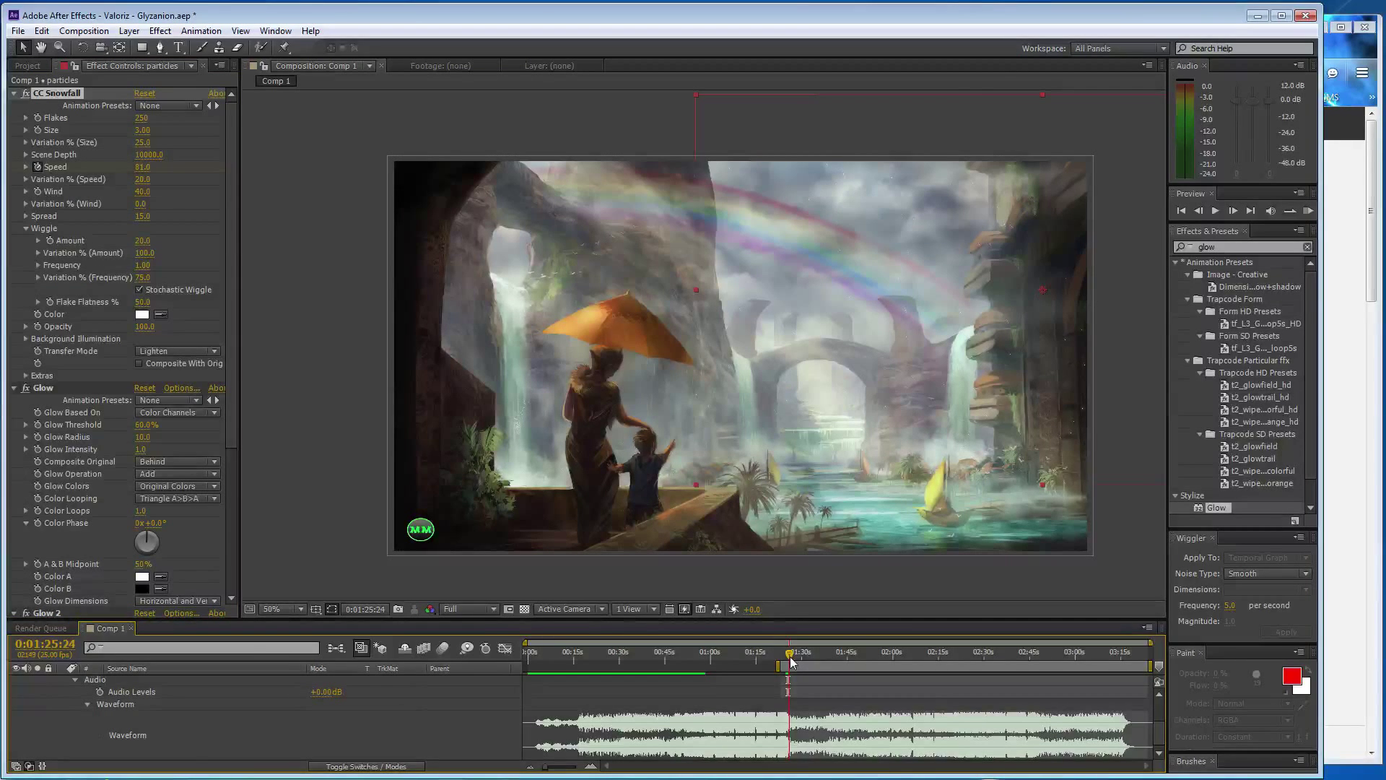
click(142, 167)
text(20)
key(Return)
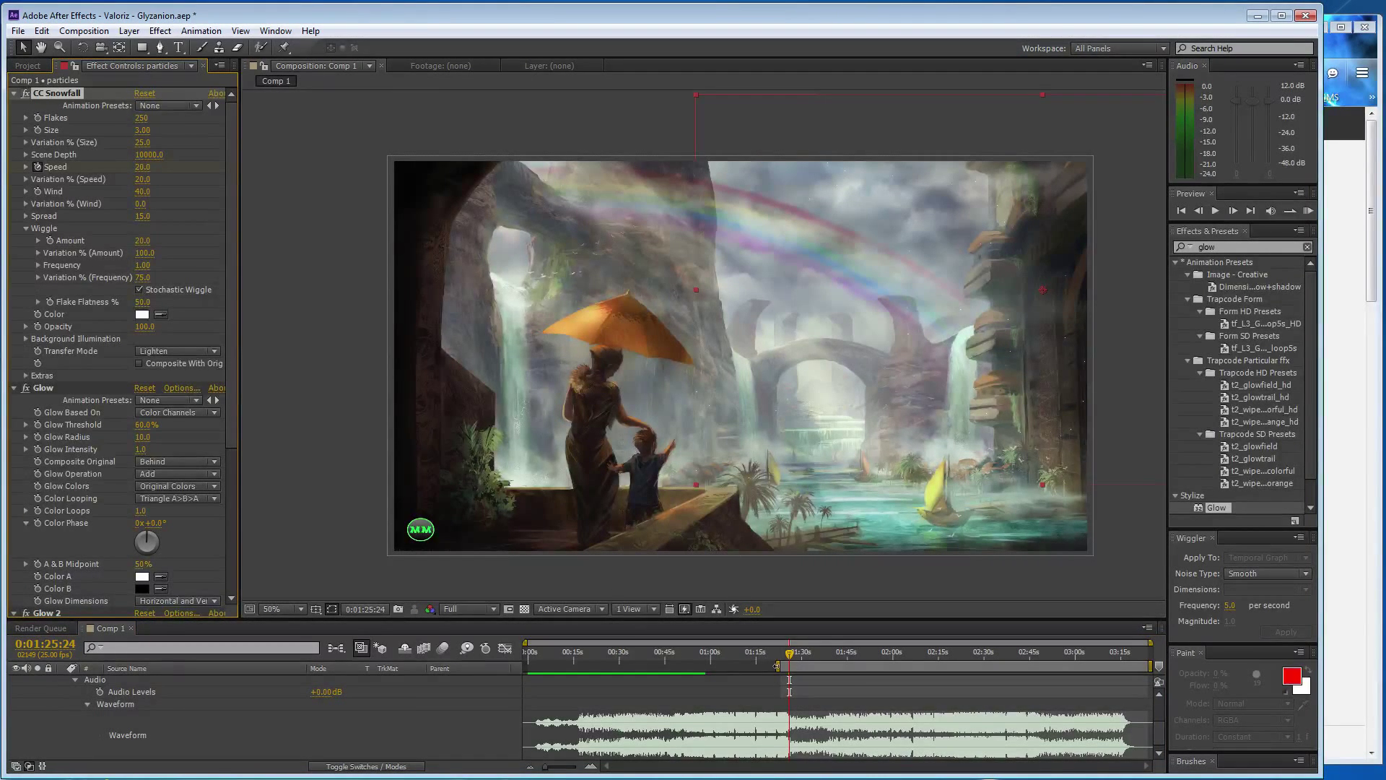
drag(776, 665, 780, 666)
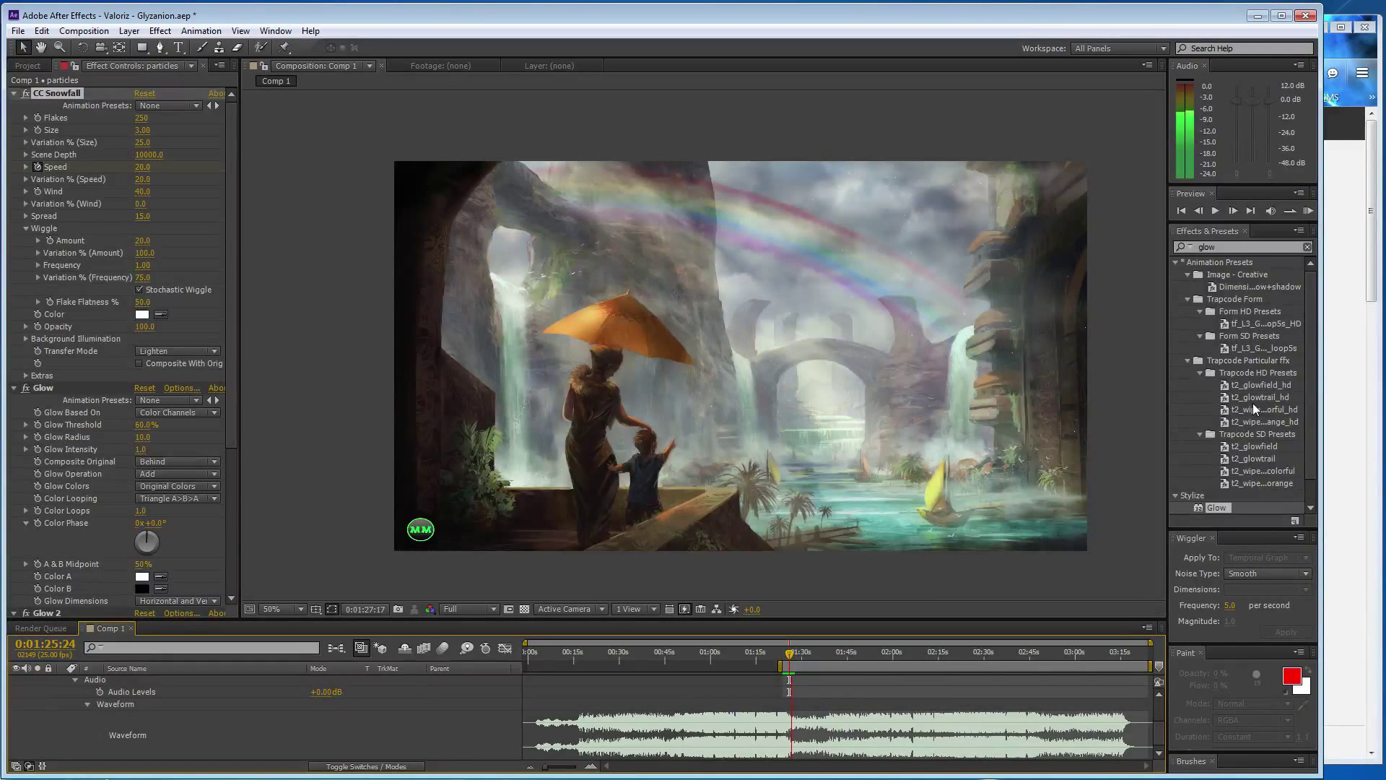
key(space)
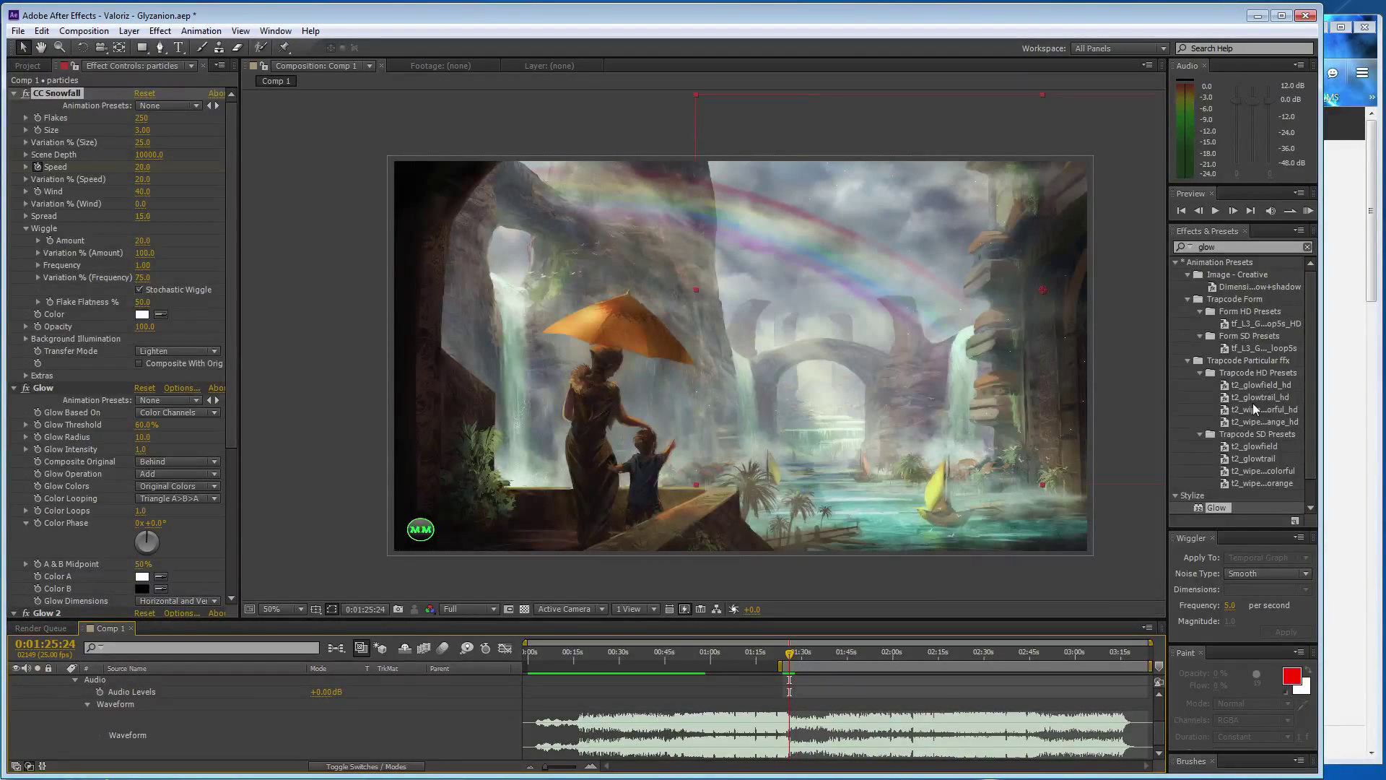
key(ctrl+s)
click(142, 168)
text(30)
key(Return)
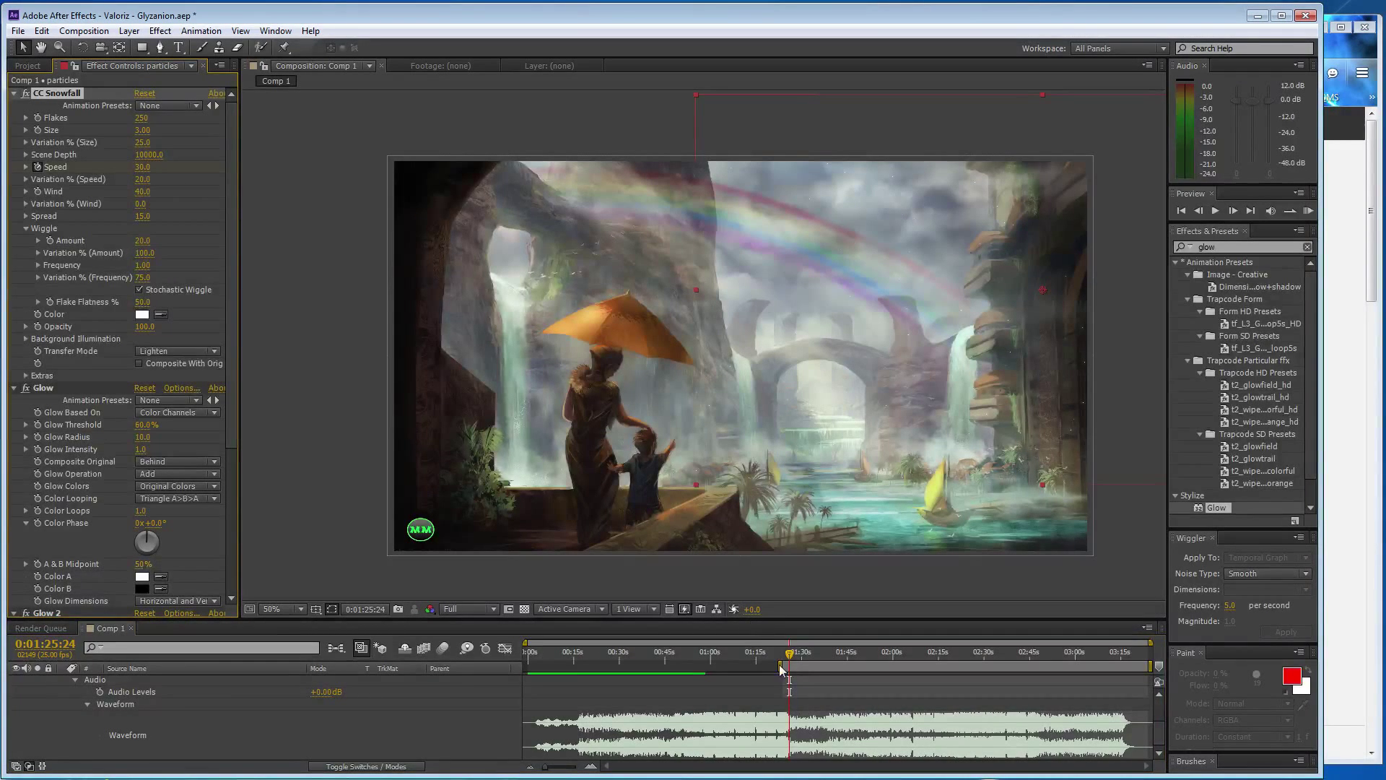
Move the work-area start to about 2:19 and play the music from there
drag(779, 669, 907, 675)
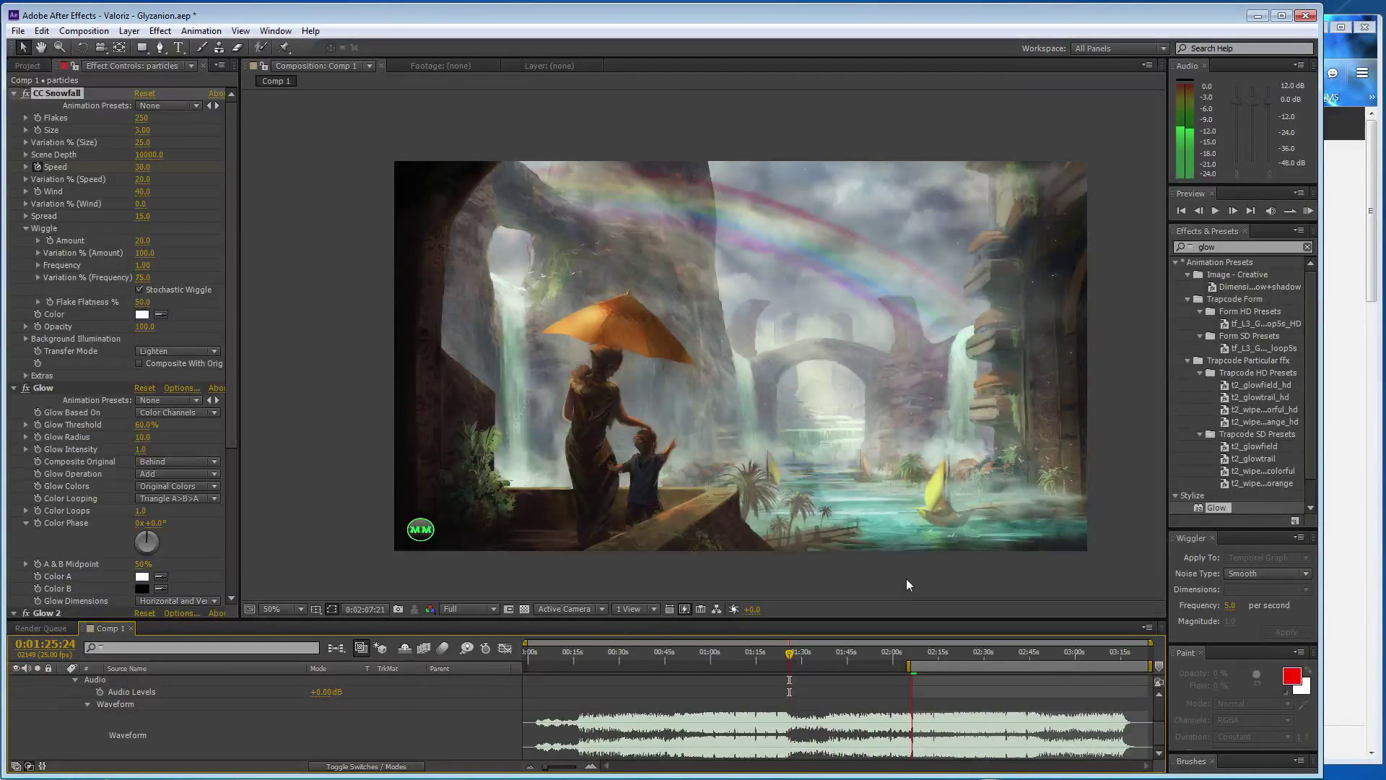
click(921, 667)
drag(922, 668, 940, 667)
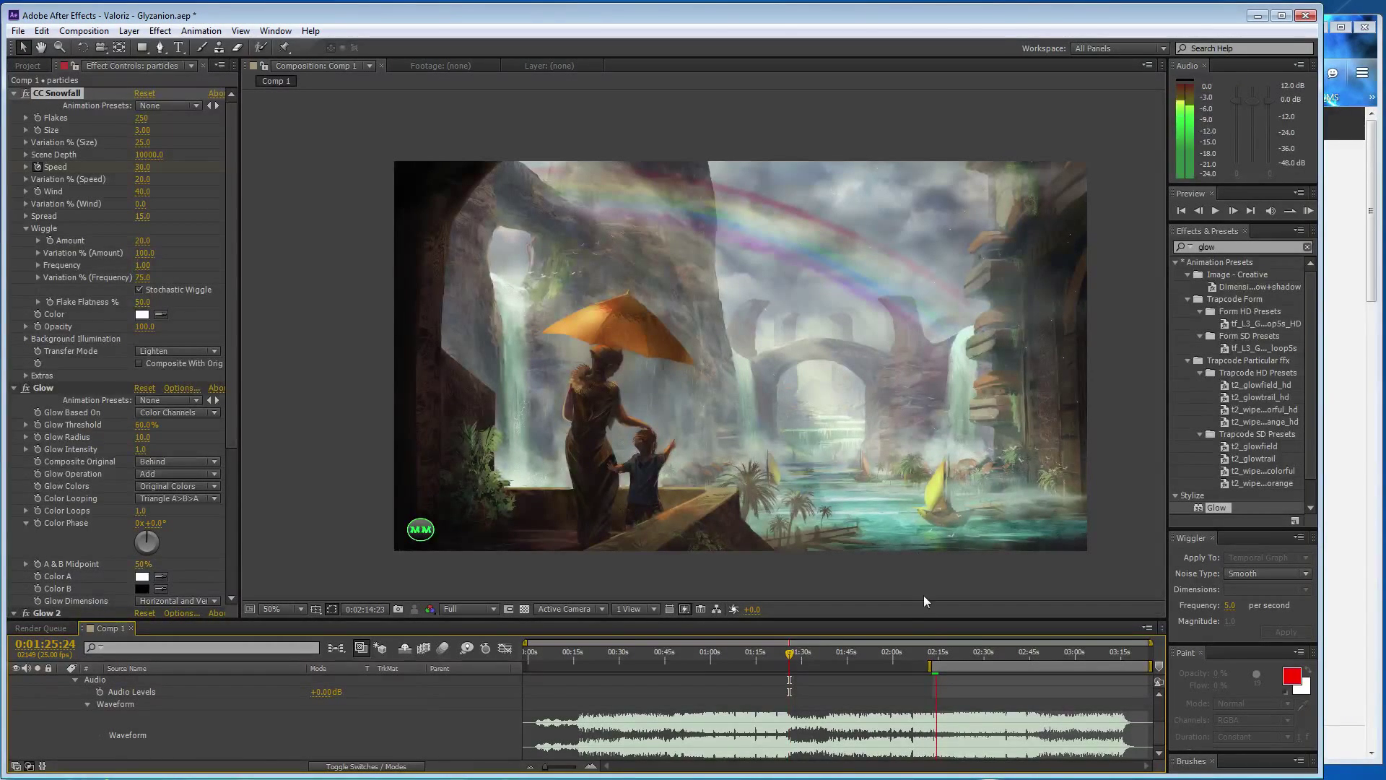
drag(930, 665, 947, 665)
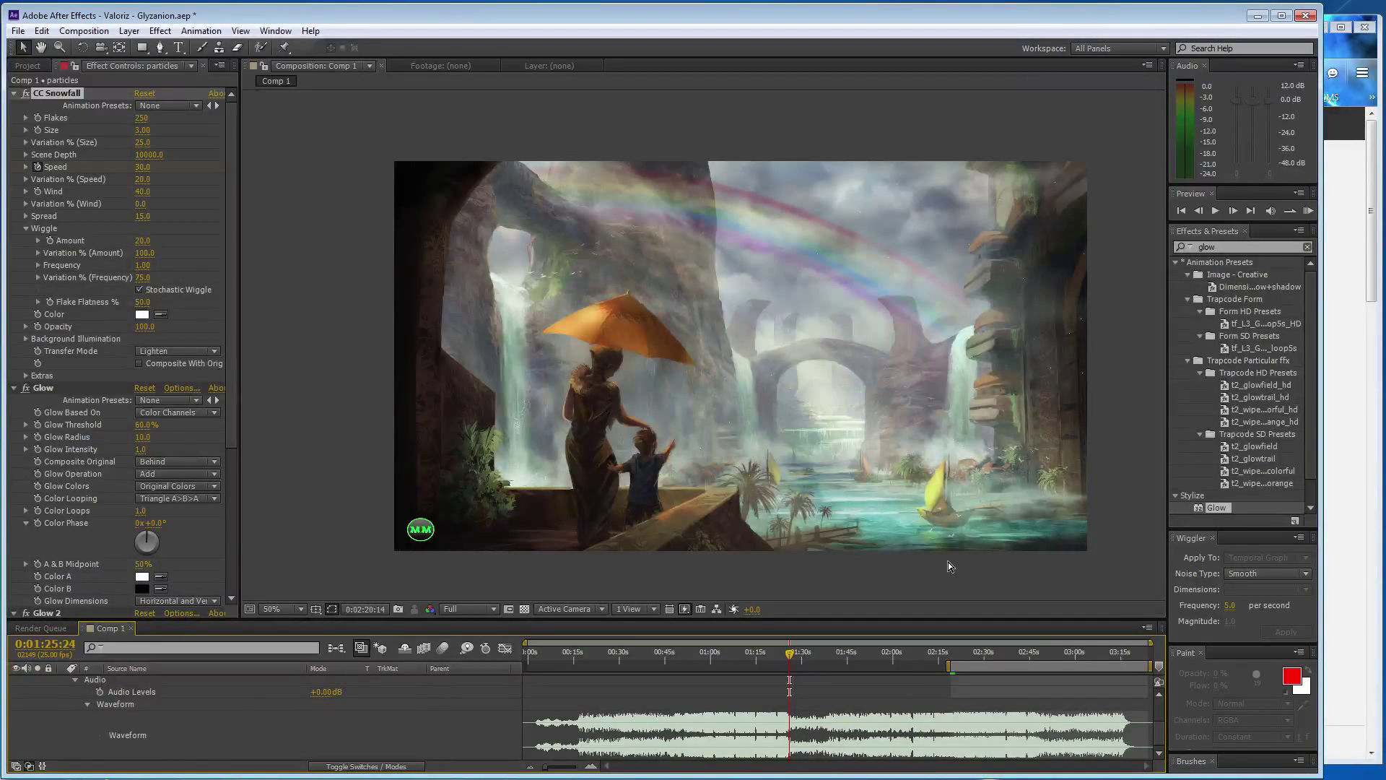
key(KP_Decimal)
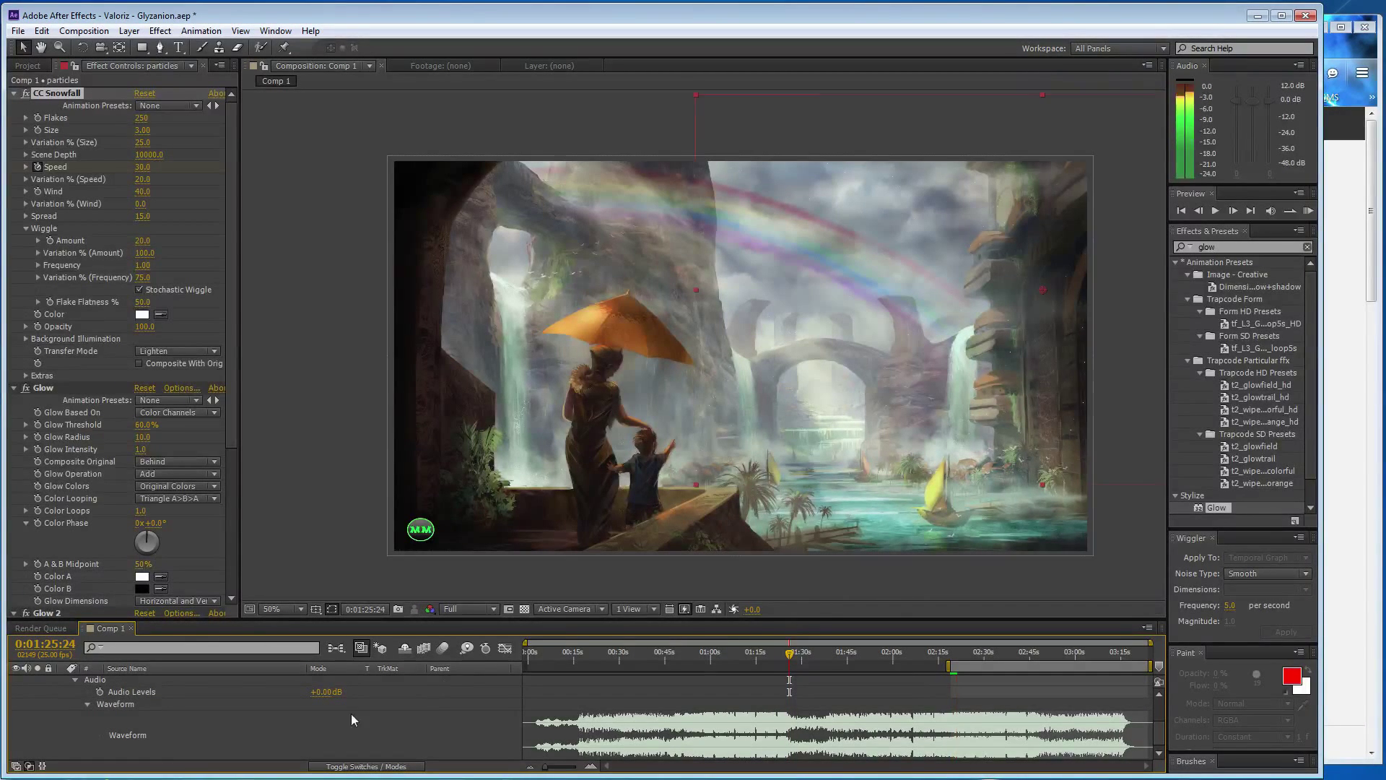
Collapse the waveform, place the current time at 2:20:15, and preview from there
click(87, 702)
scroll(800, 697, up, 1)
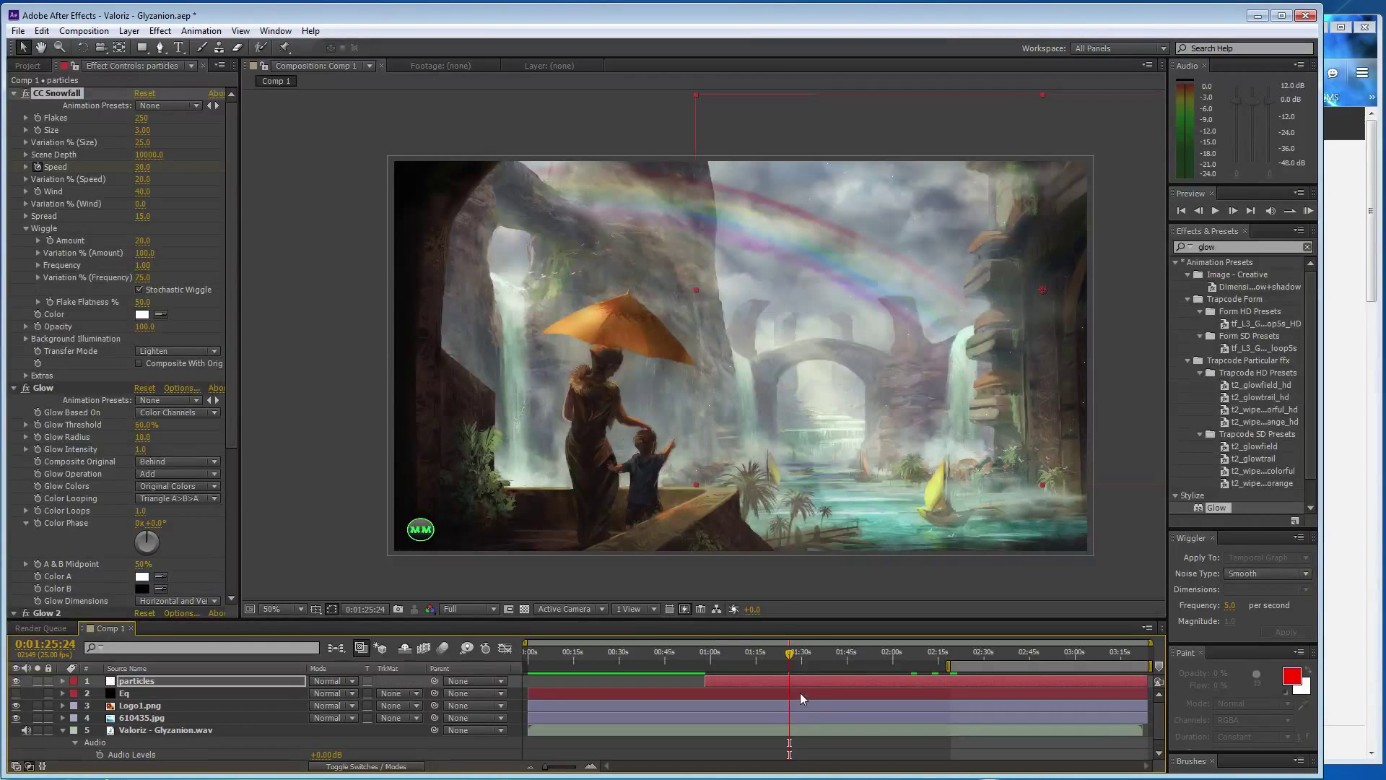
drag(792, 651, 955, 653)
click(591, 766)
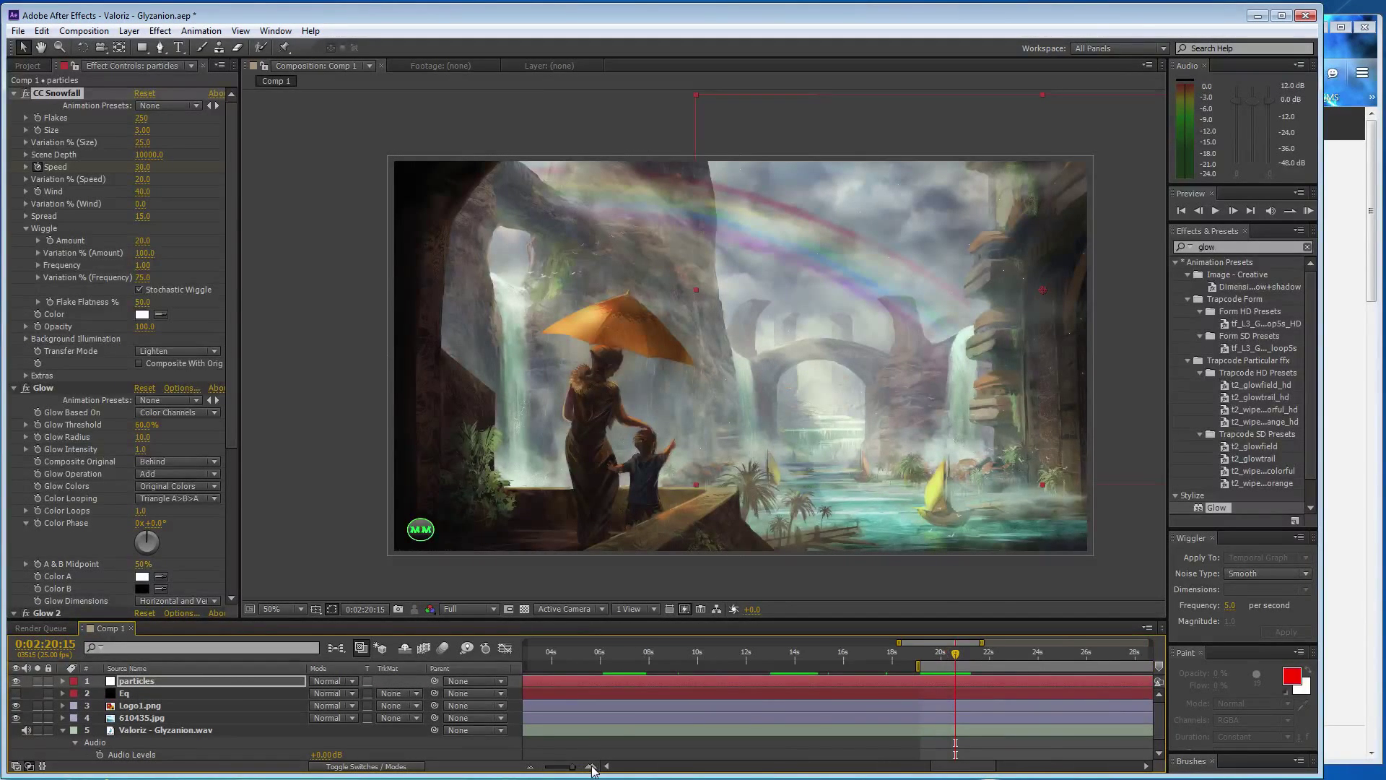
key(space)
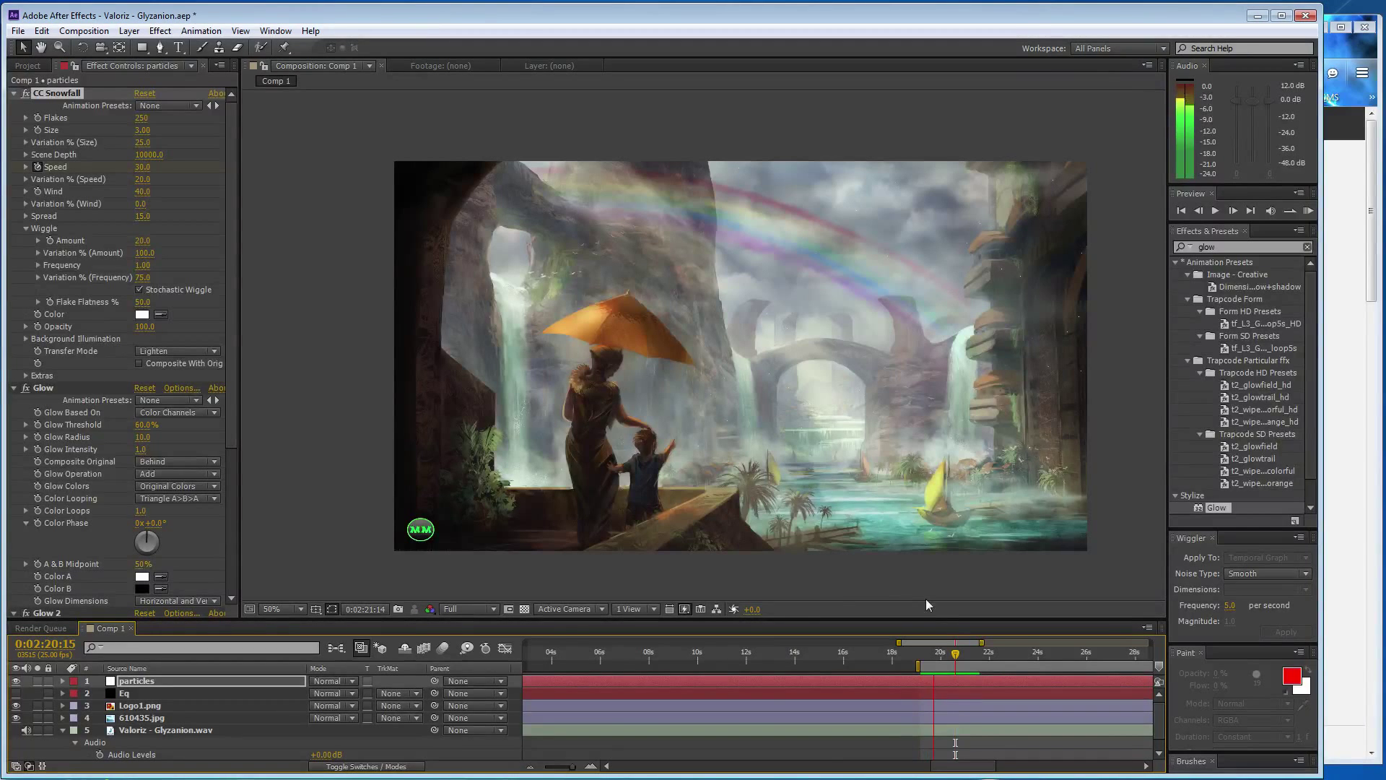
click(954, 654)
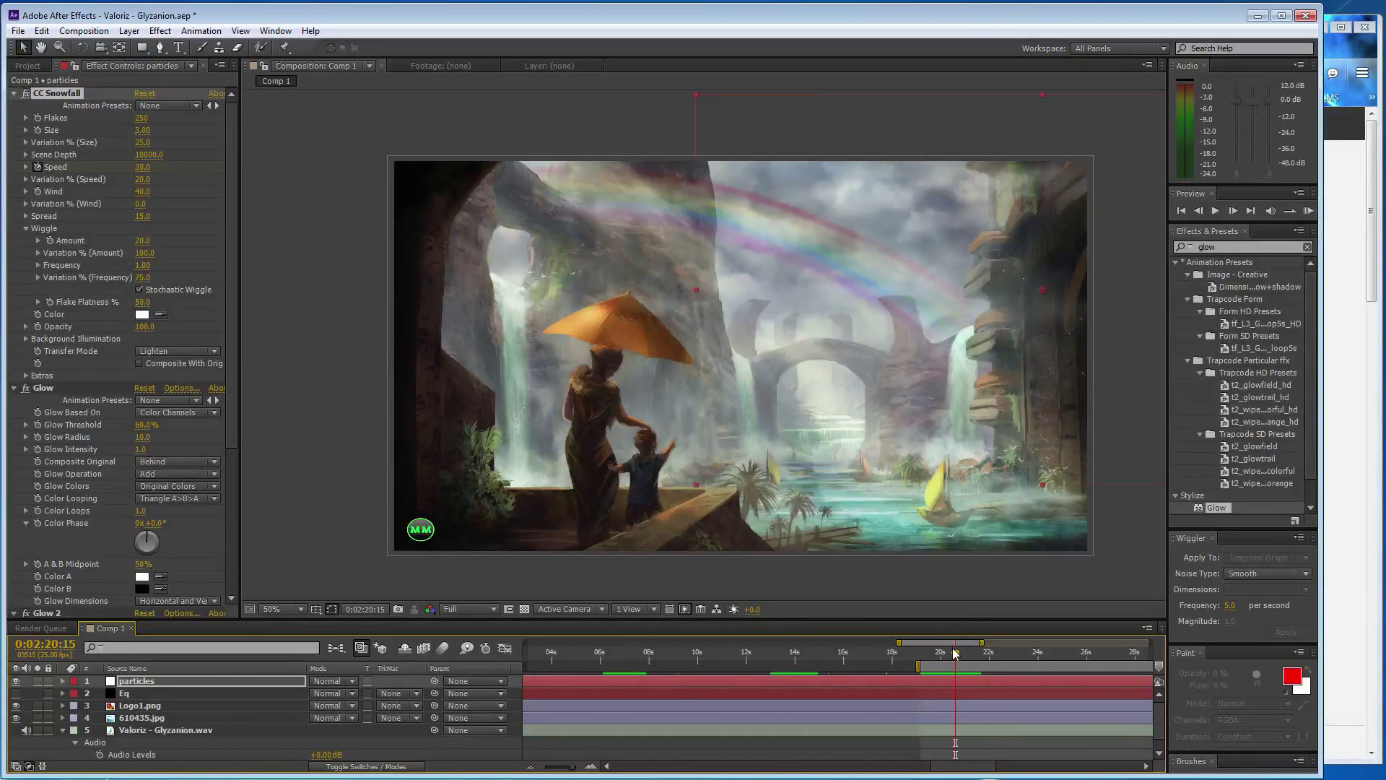
Enter a new snowfall Speed value at 2:20:15, save, and zoom the timeline back out
click(142, 167)
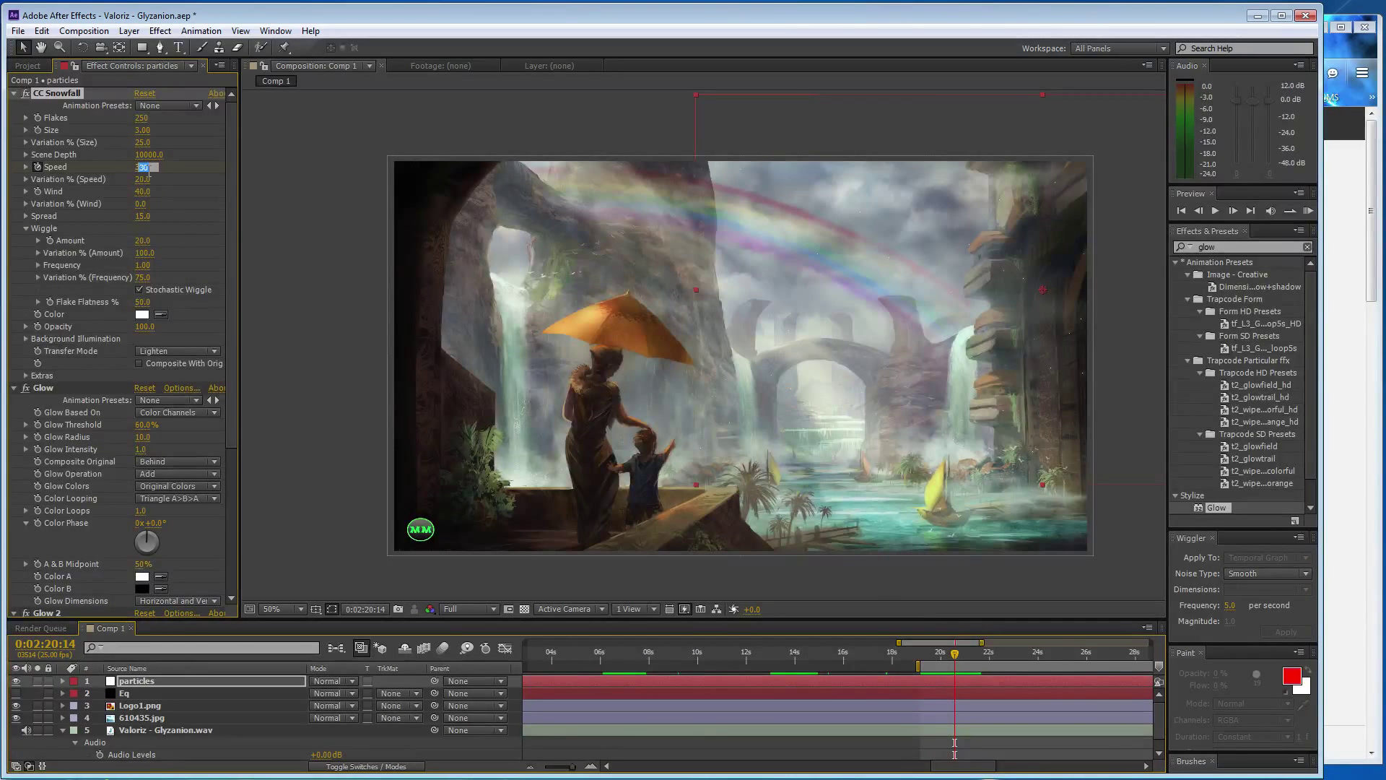
text(31)
key(BackSpace)
key(BackSpace)
text(9.0)
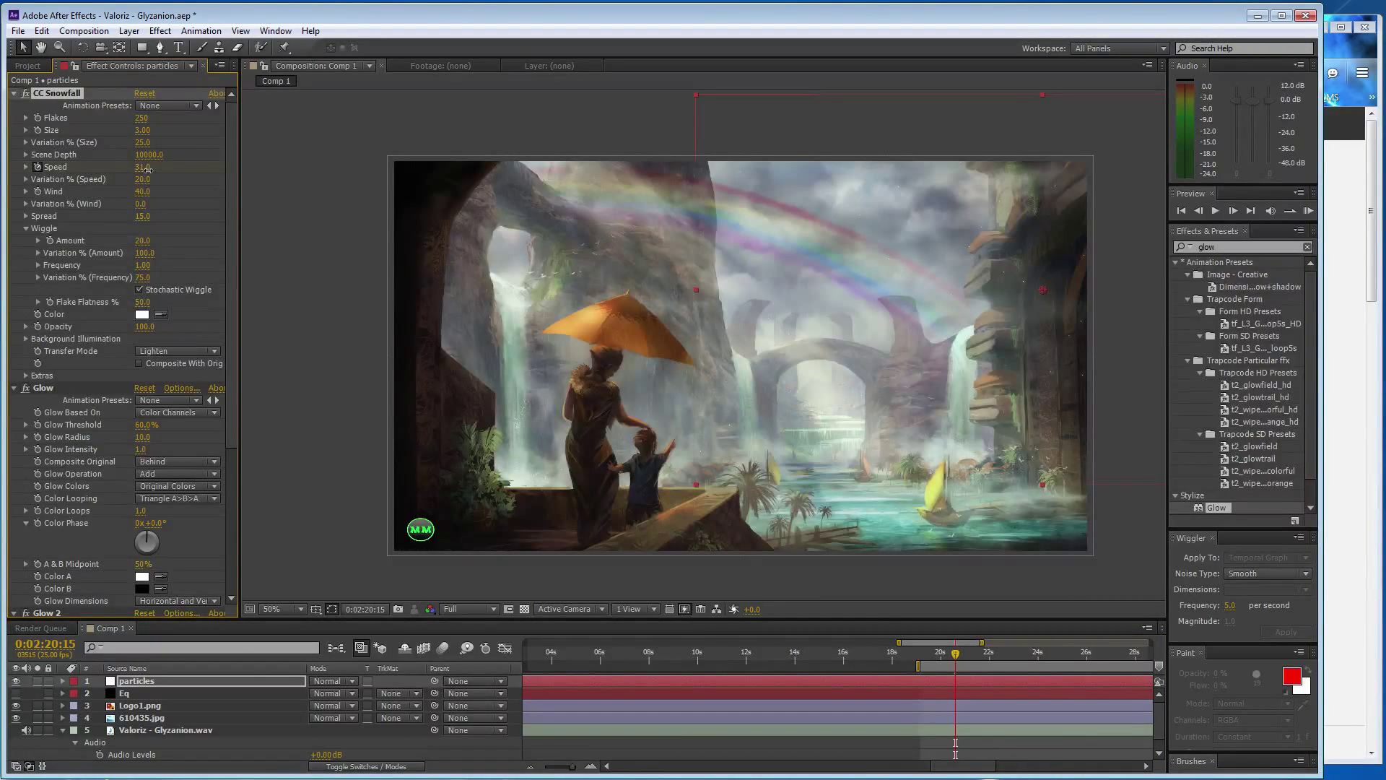
text(0)
key(ctrl+s)
drag(573, 766, 543, 766)
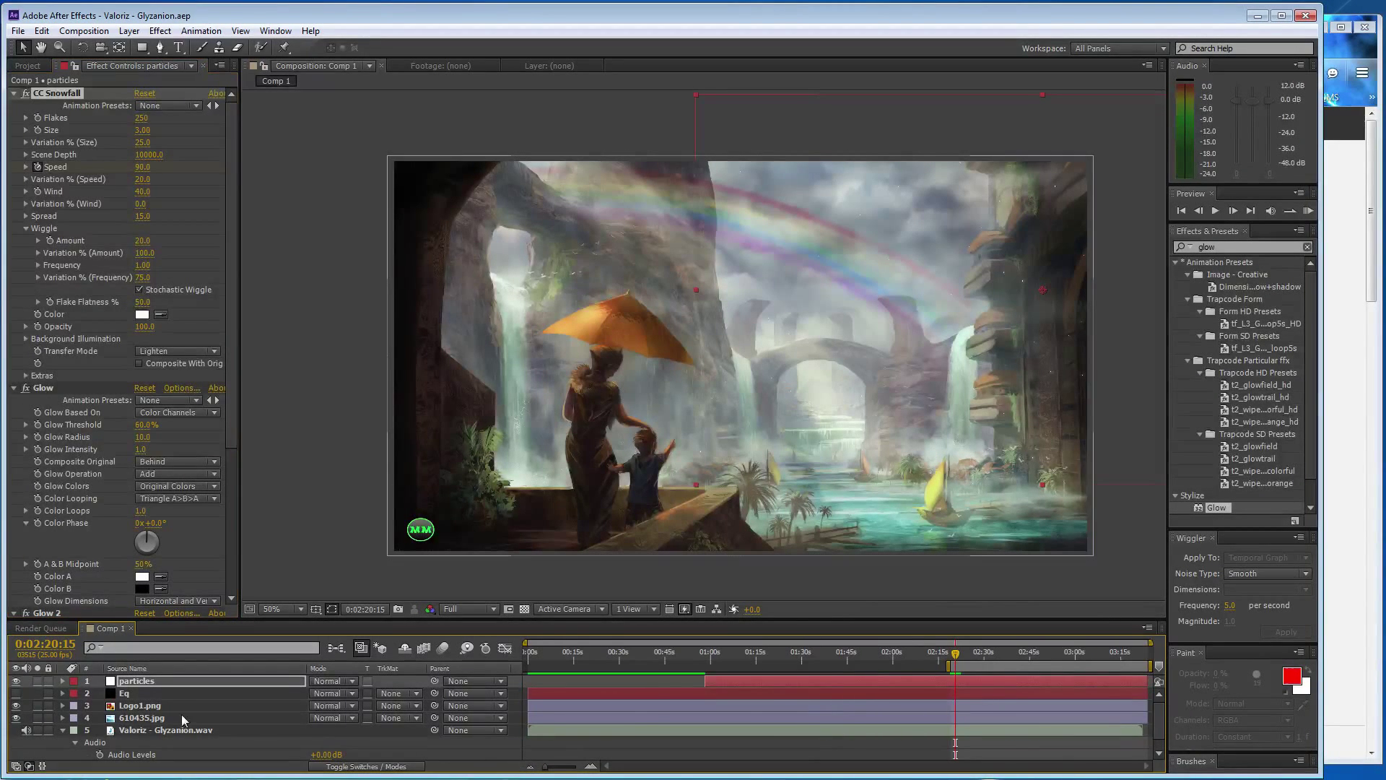
scroll(127, 743, down, 1)
Show the audio waveform, start the work area near 2:44, and preview up to about 2:46
click(87, 754)
scroll(493, 721, down, 4)
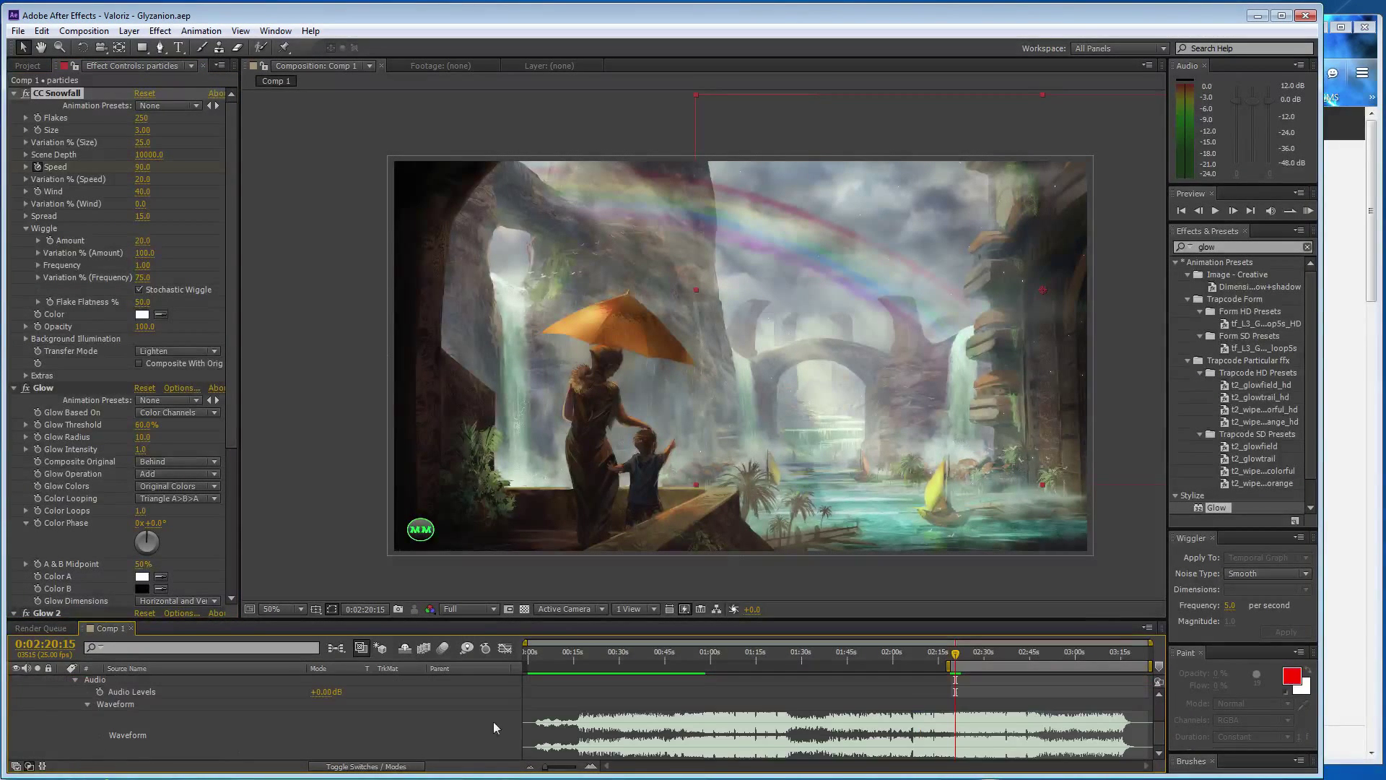
drag(947, 665, 1020, 665)
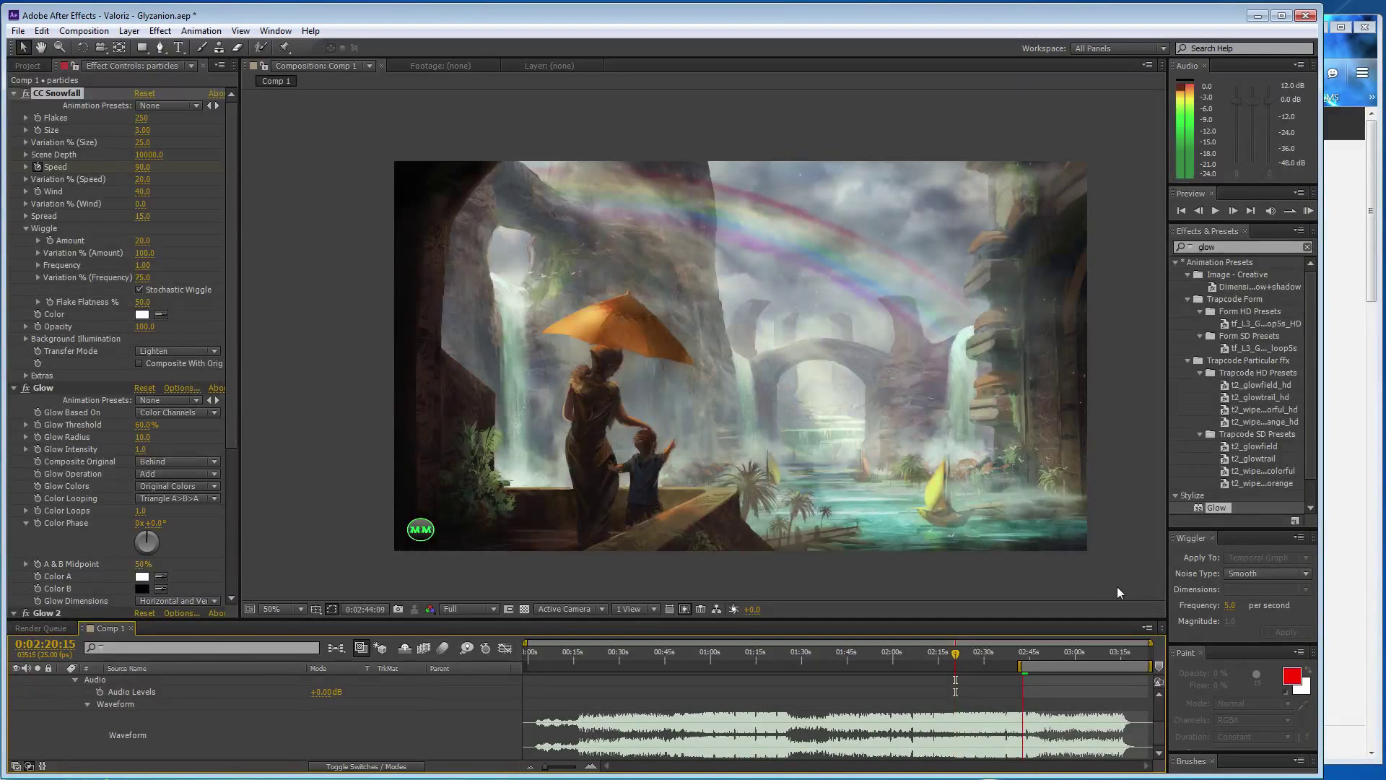
key(space)
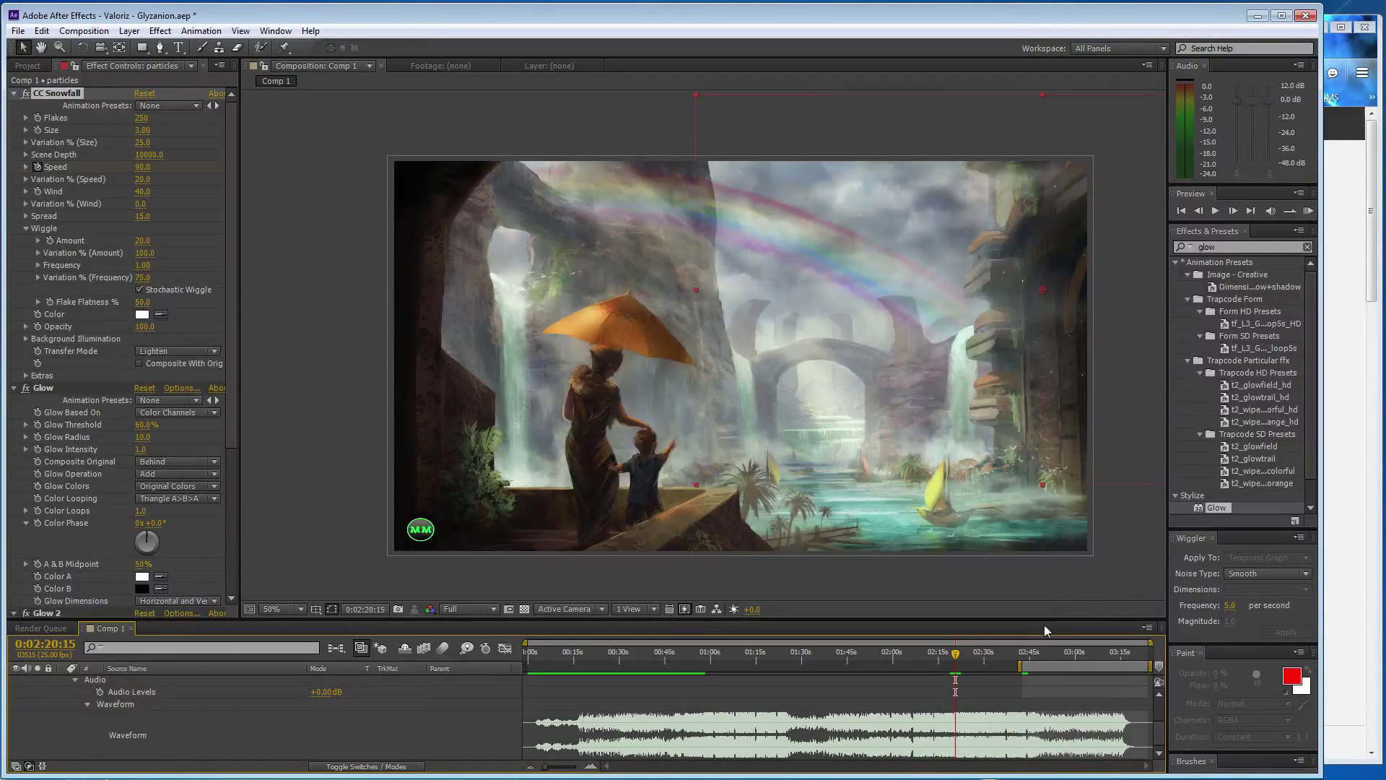
click(1019, 667)
drag(1019, 667, 1027, 667)
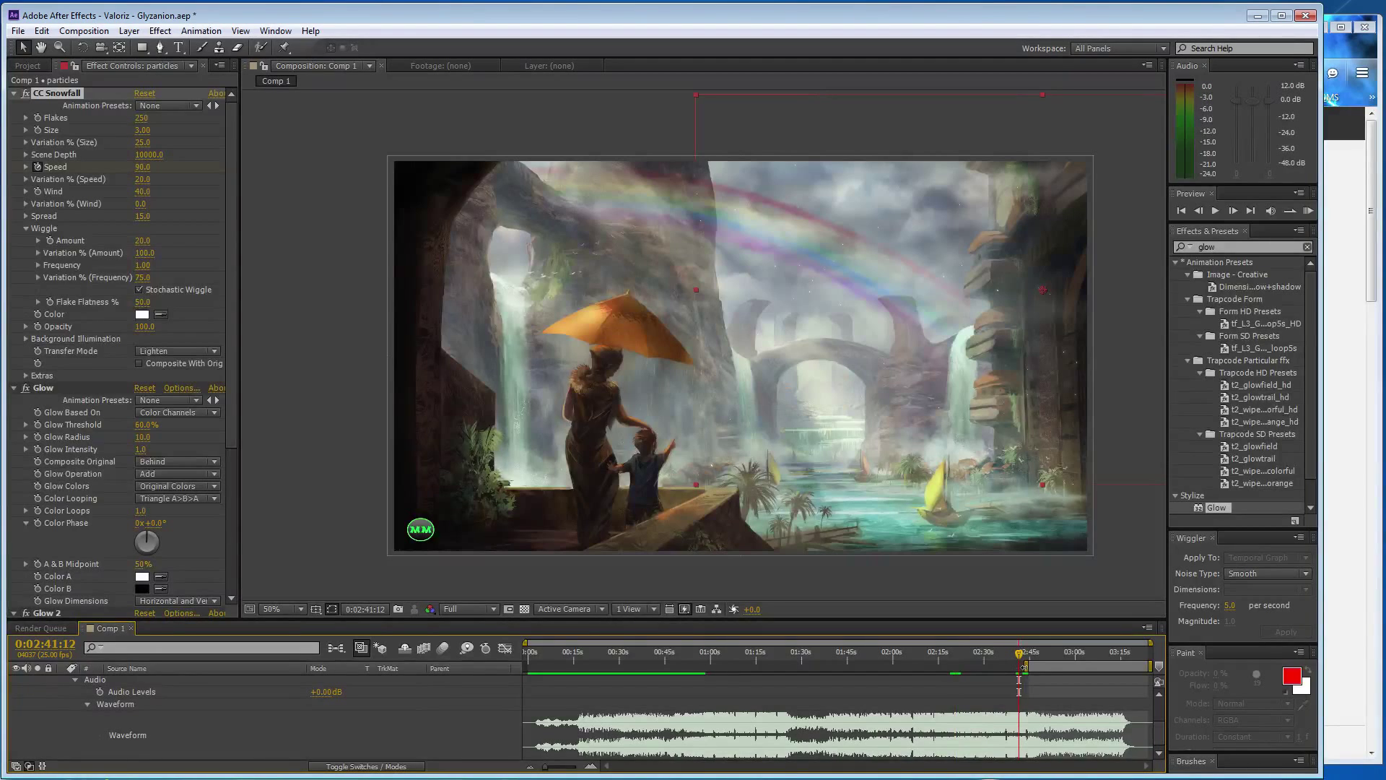
key(KP_0)
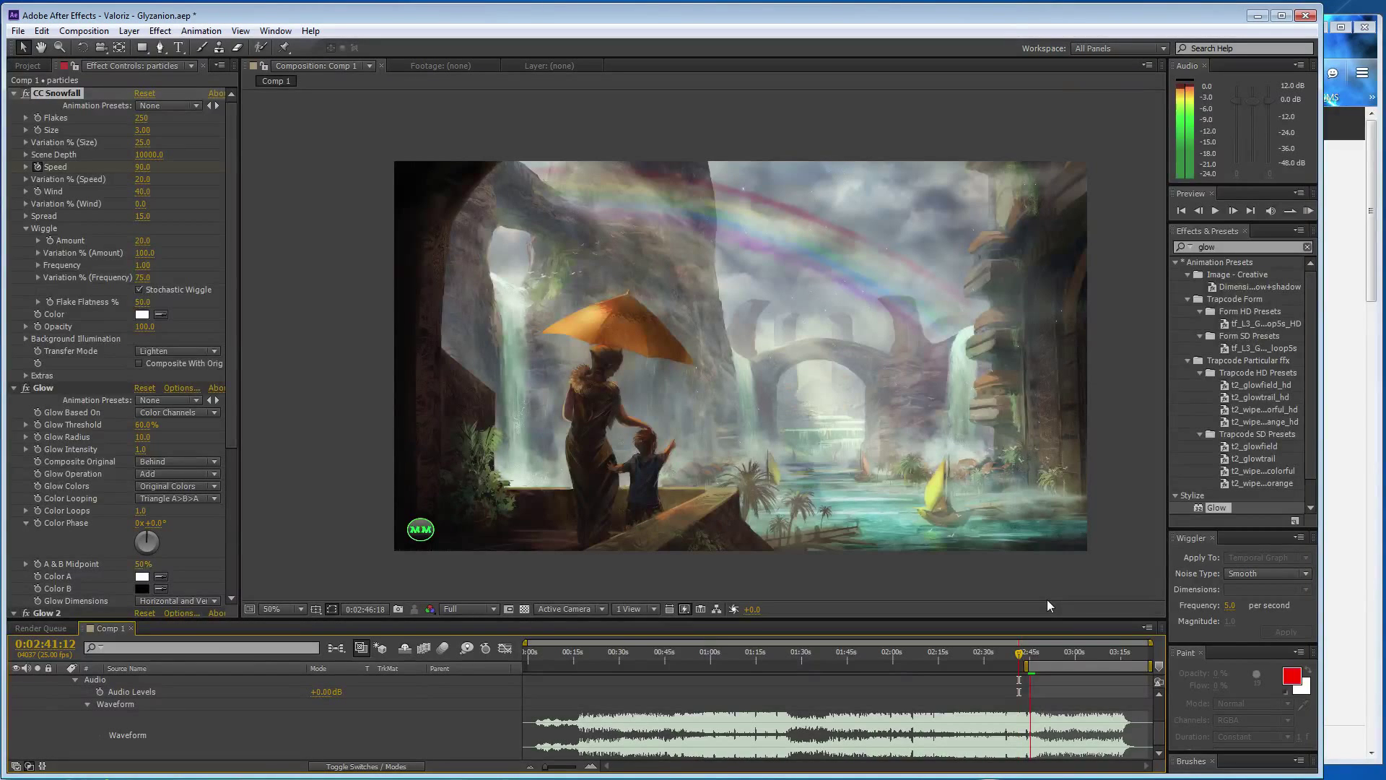
click(1029, 654)
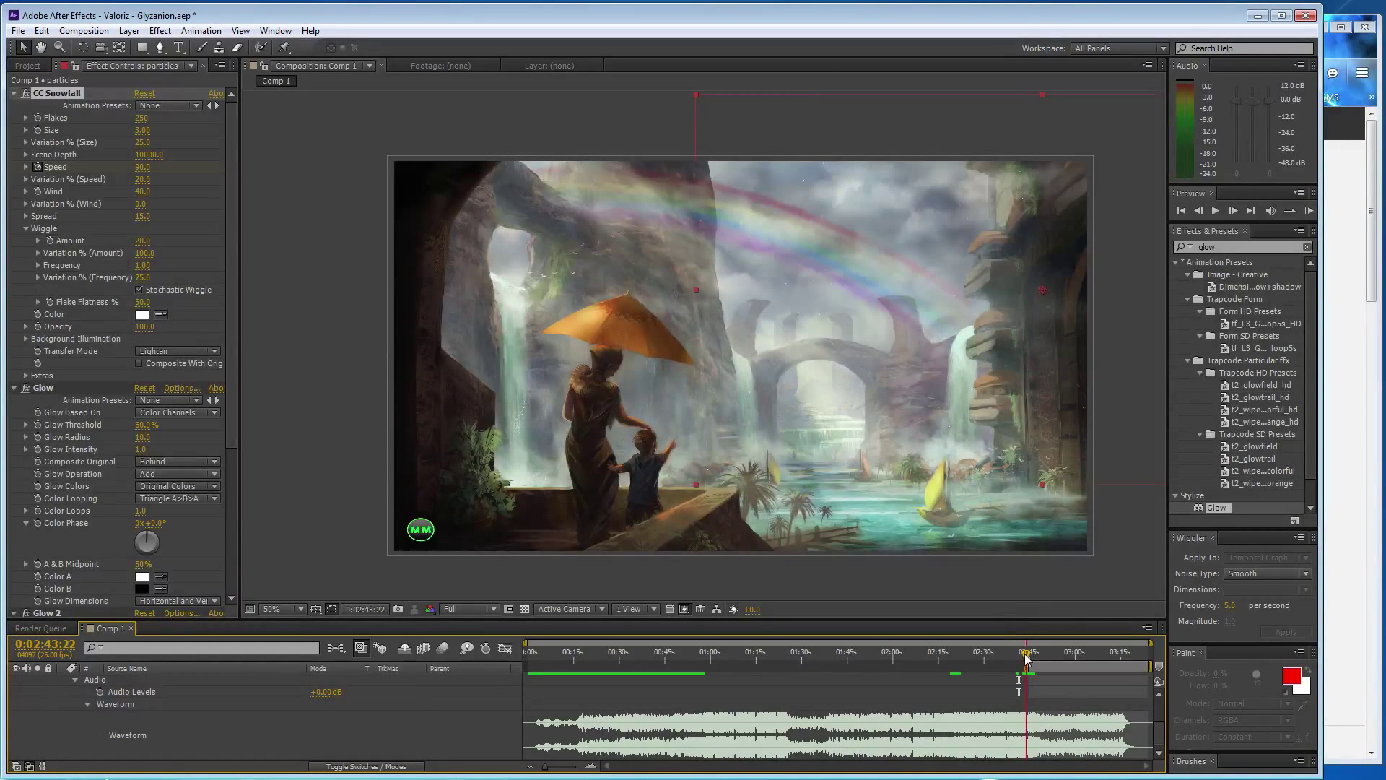
drag(1031, 658, 1035, 653)
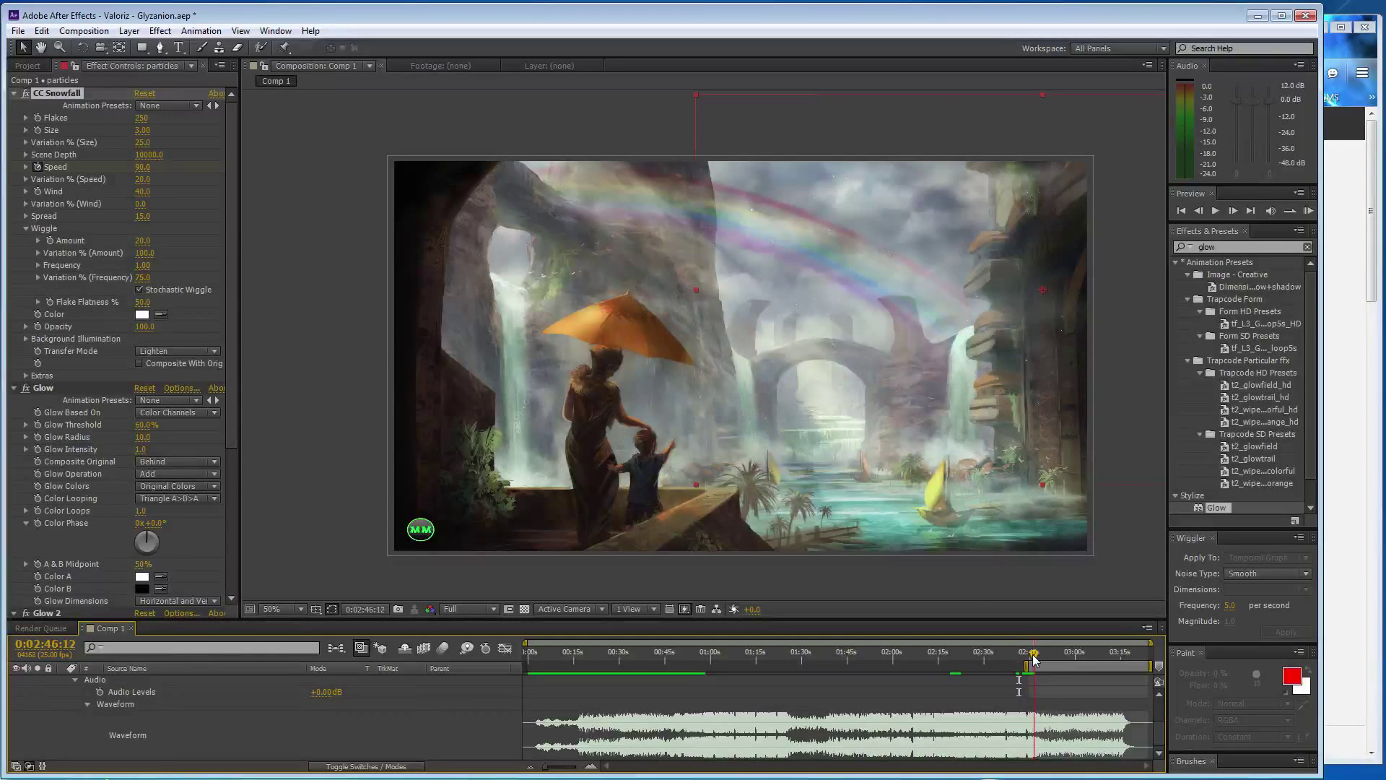
Key snowfall Speed 91 at about 2:46 and 40 at about 2:48, then save
click(143, 167)
text(91)
key(Return)
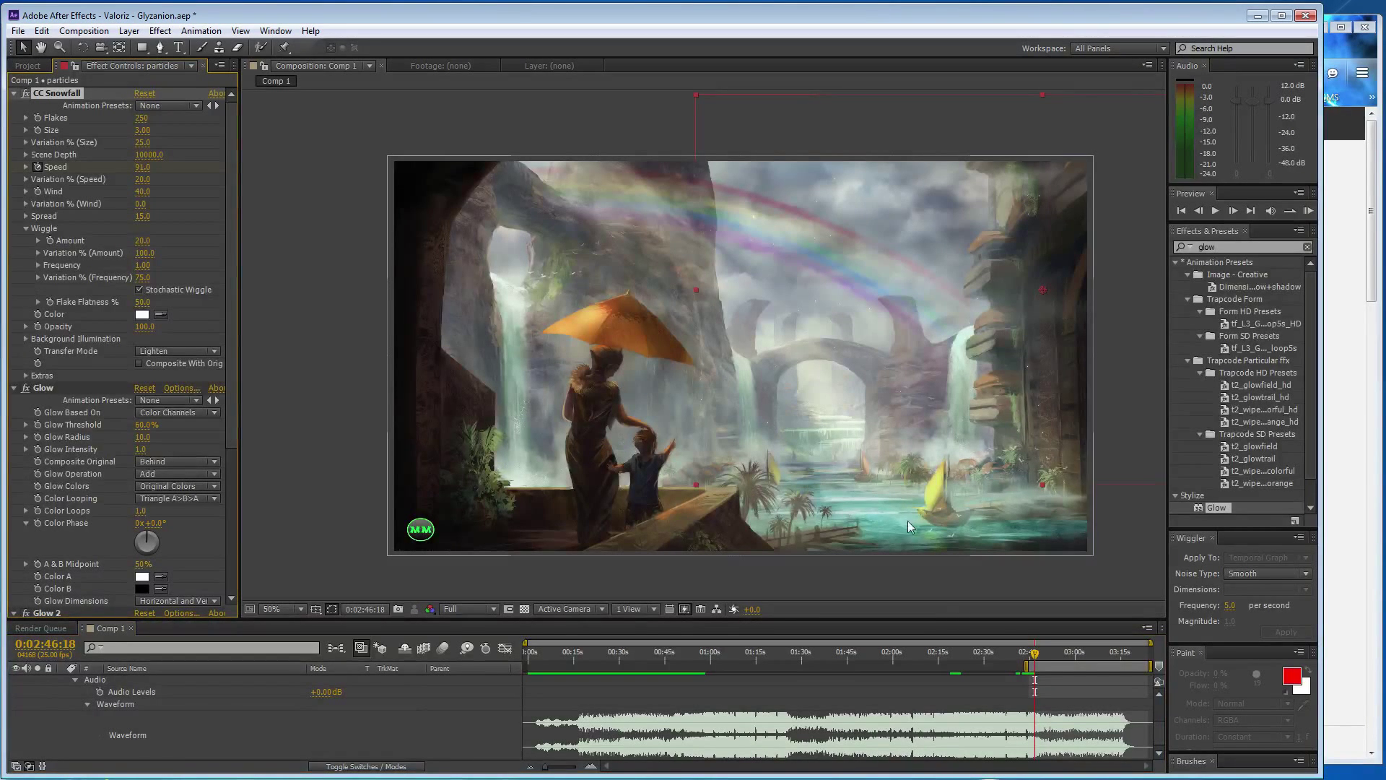
click(1040, 654)
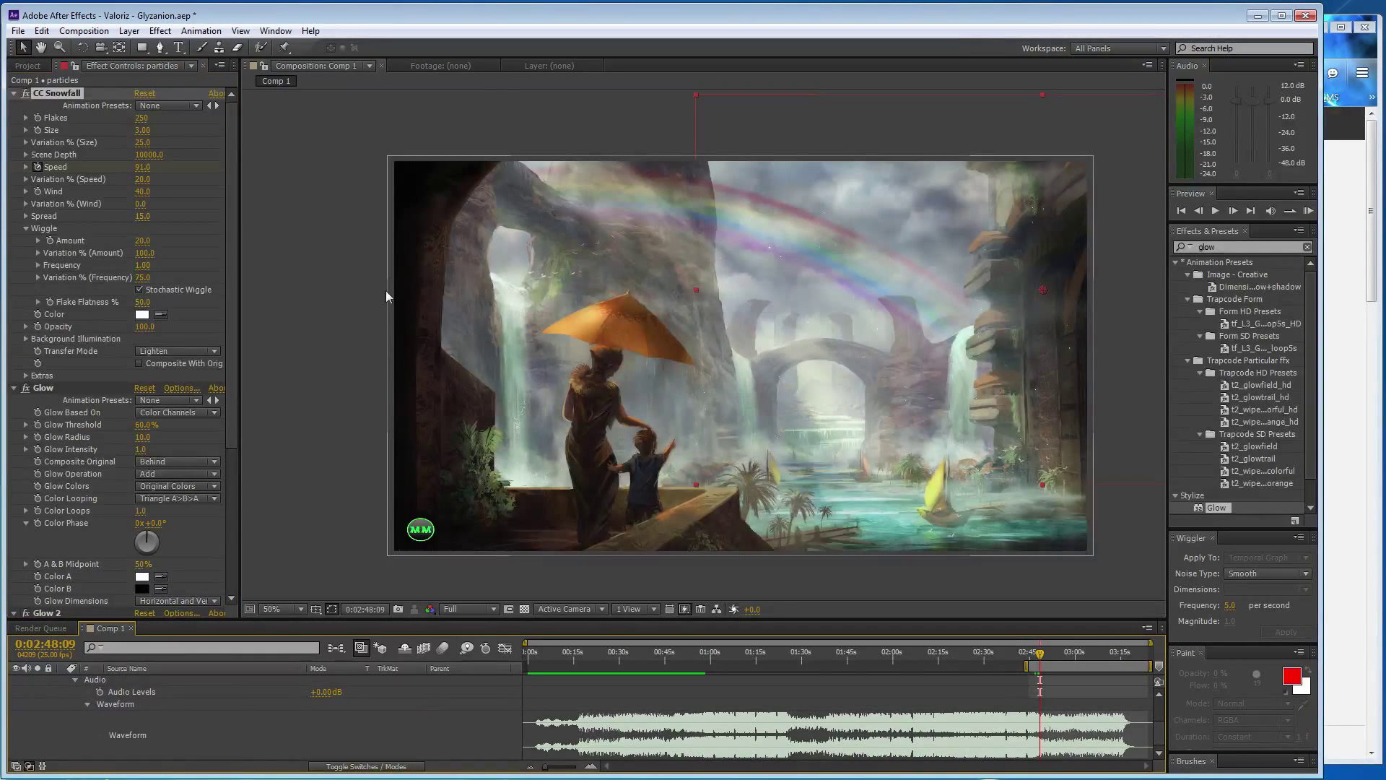
click(142, 166)
text(40)
click(336, 340)
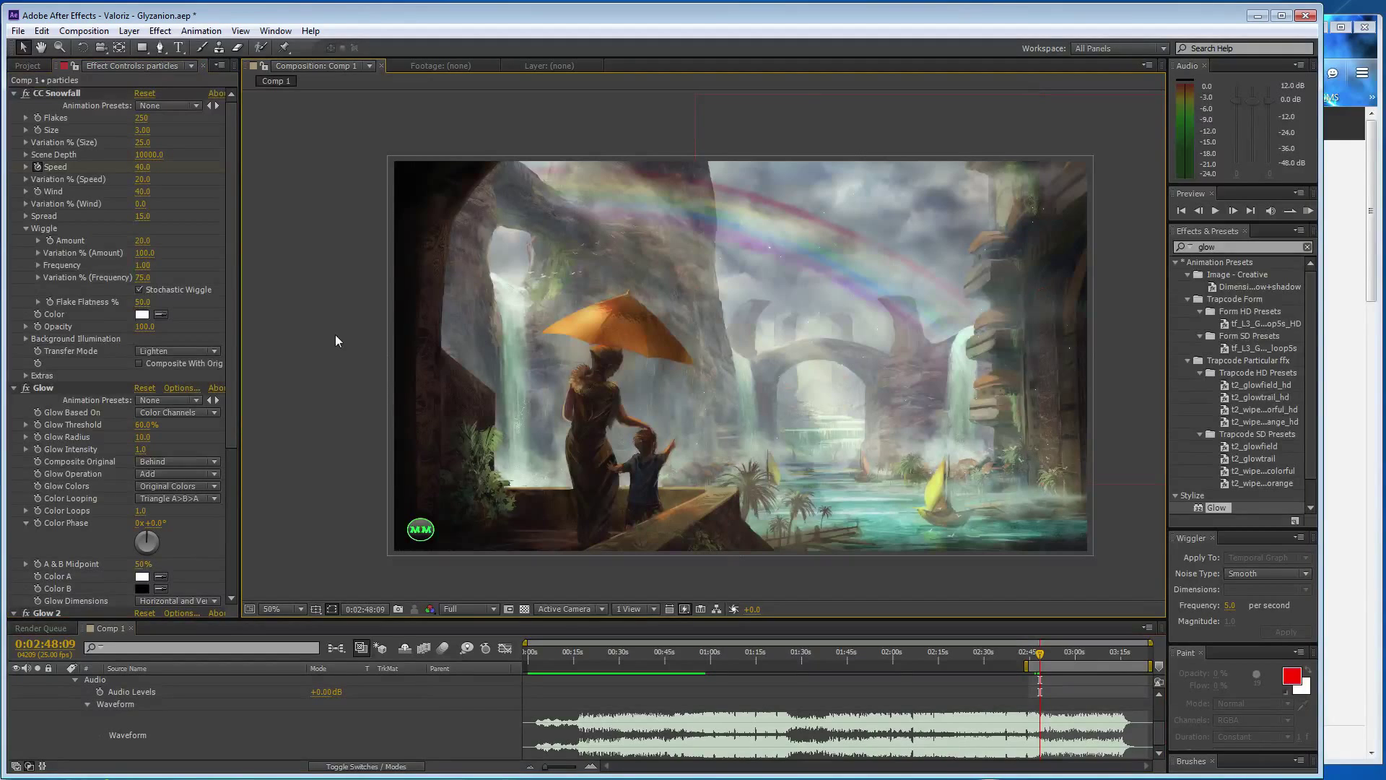
key(ctrl+s)
click(87, 704)
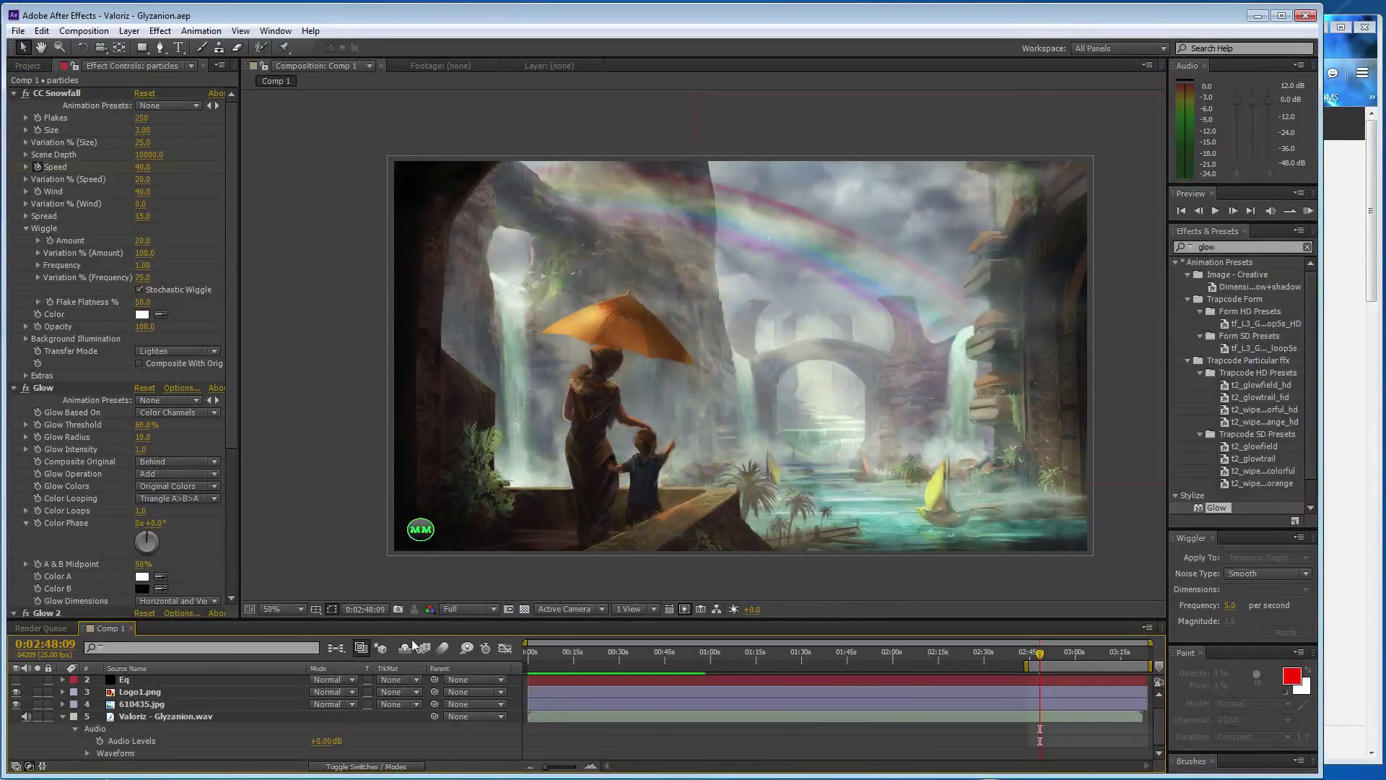
Duplicate the particles layer and move the copy toward the upper-left of the scene
scroll(215, 695, up, 1)
click(206, 679)
key(ctrl+d)
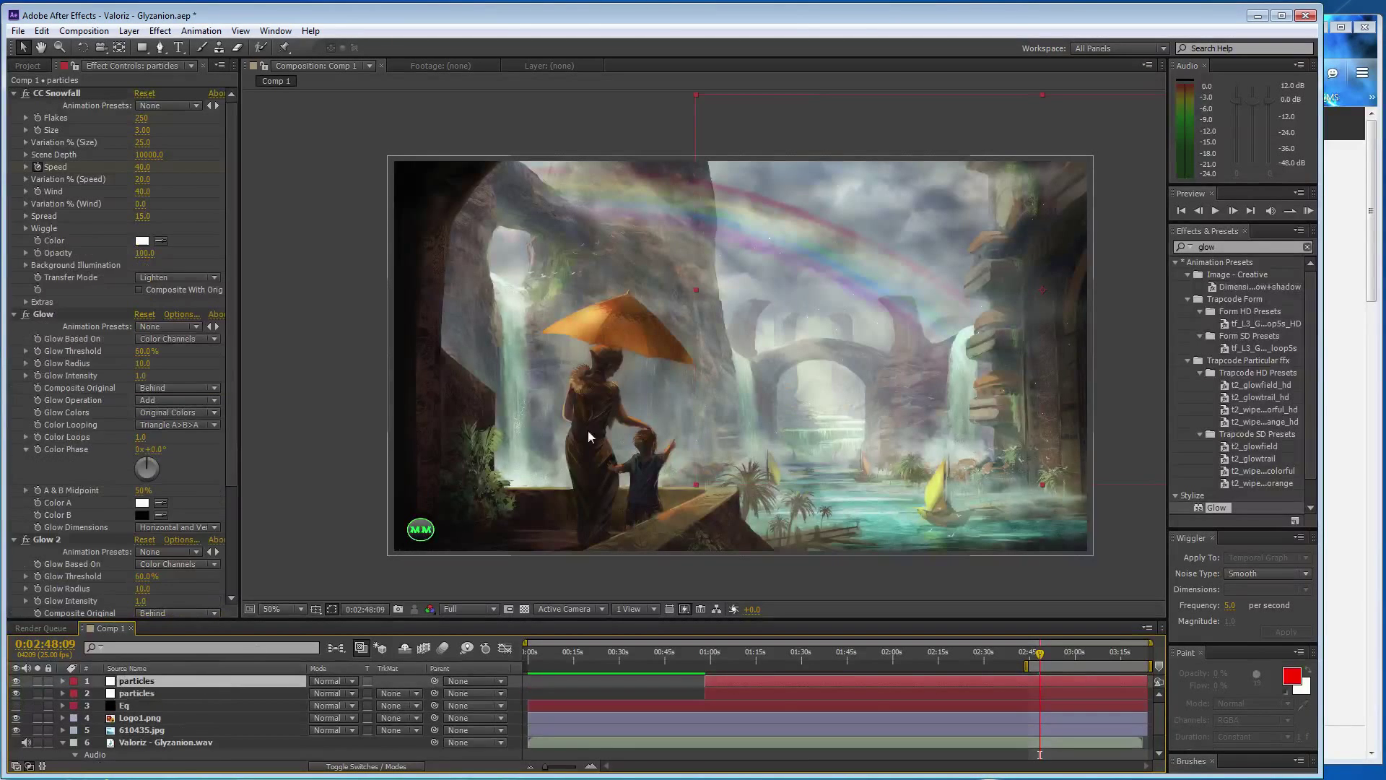
scroll(695, 388, down, 1)
drag(897, 344, 543, 244)
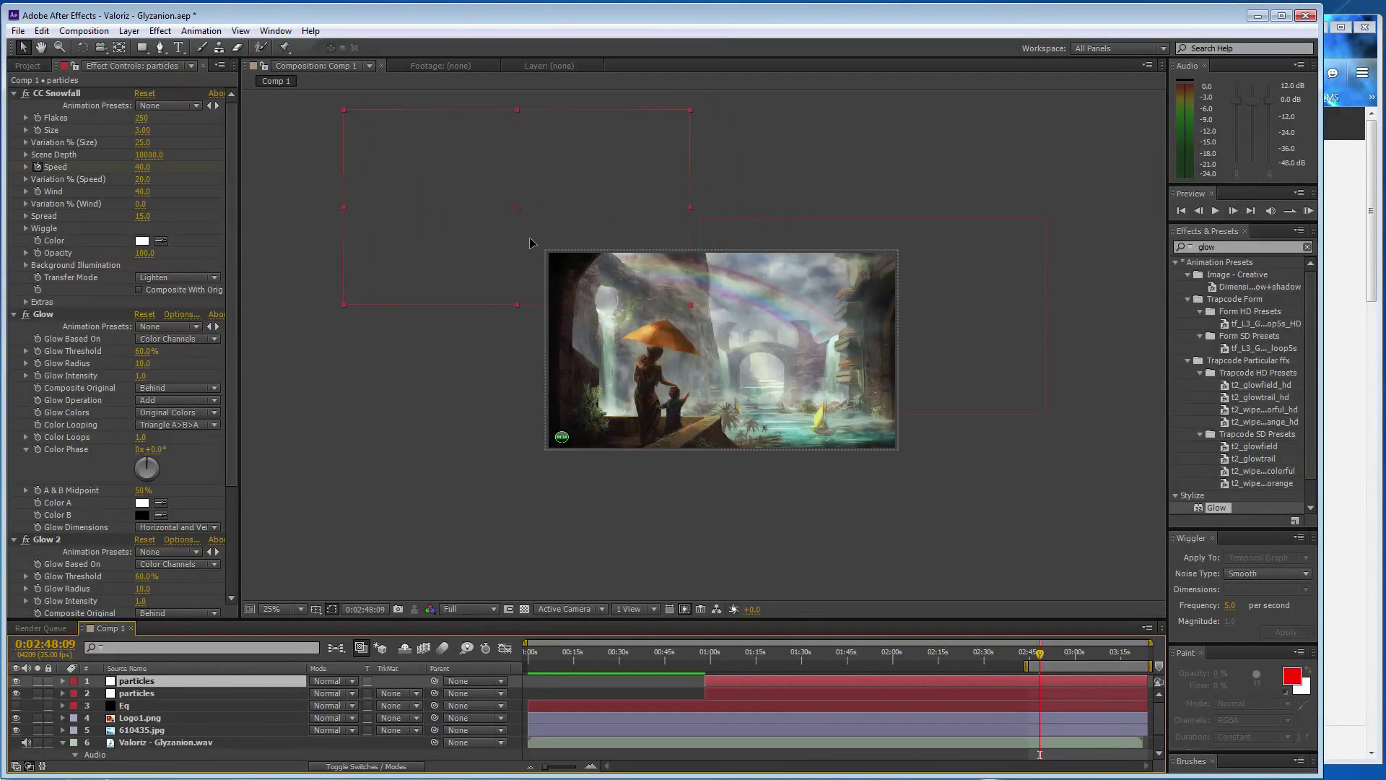
scroll(544, 246, up, 1)
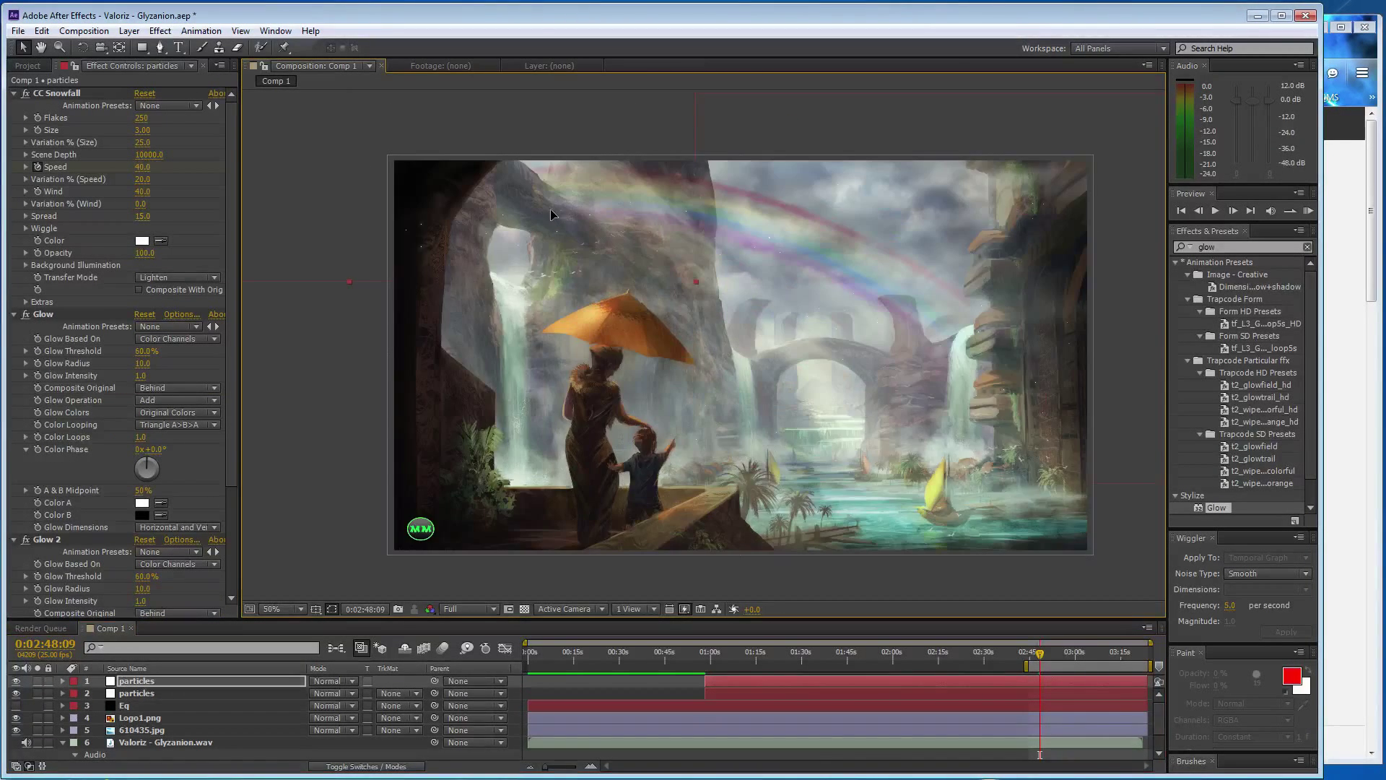
drag(550, 210, 551, 224)
drag(555, 231, 588, 231)
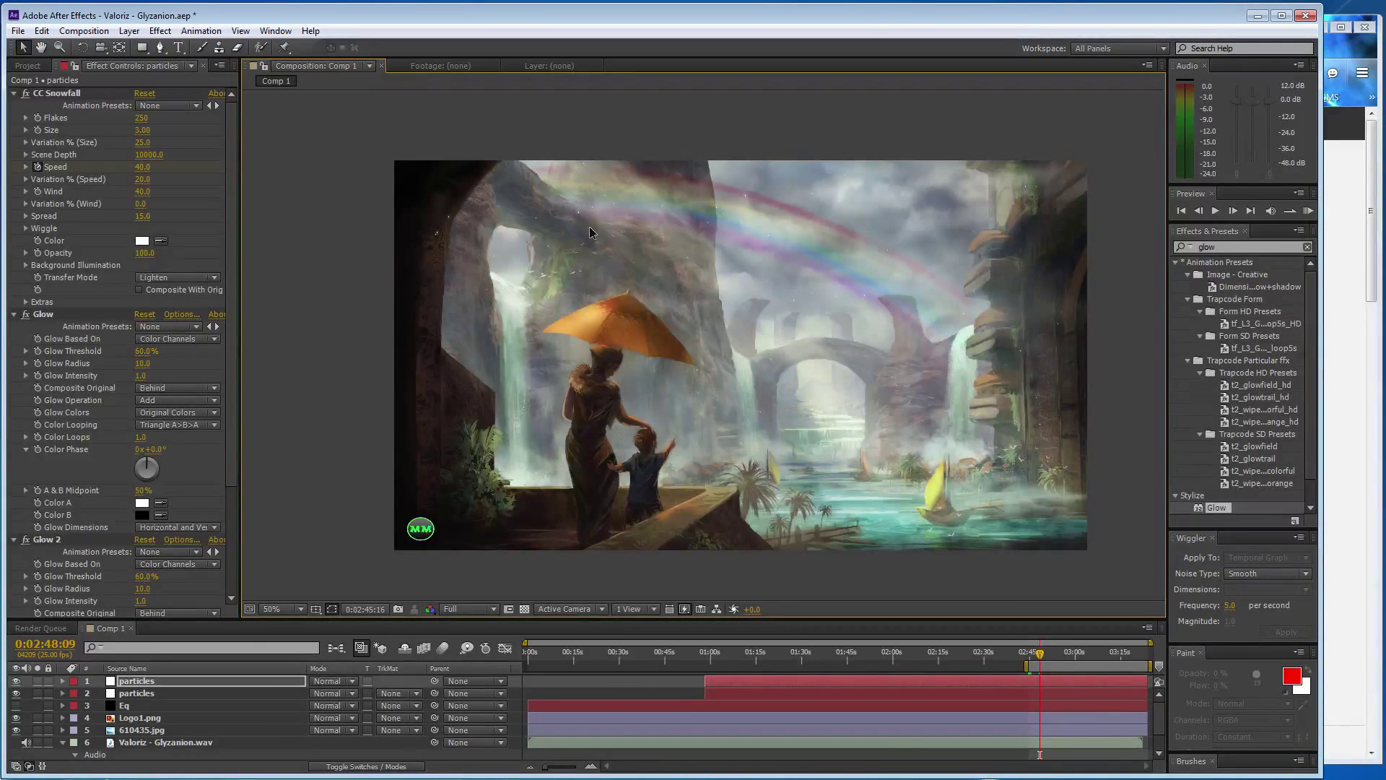
Fine-tune the copy's position and shrink it around its centre at 25% view zoom
click(312, 299)
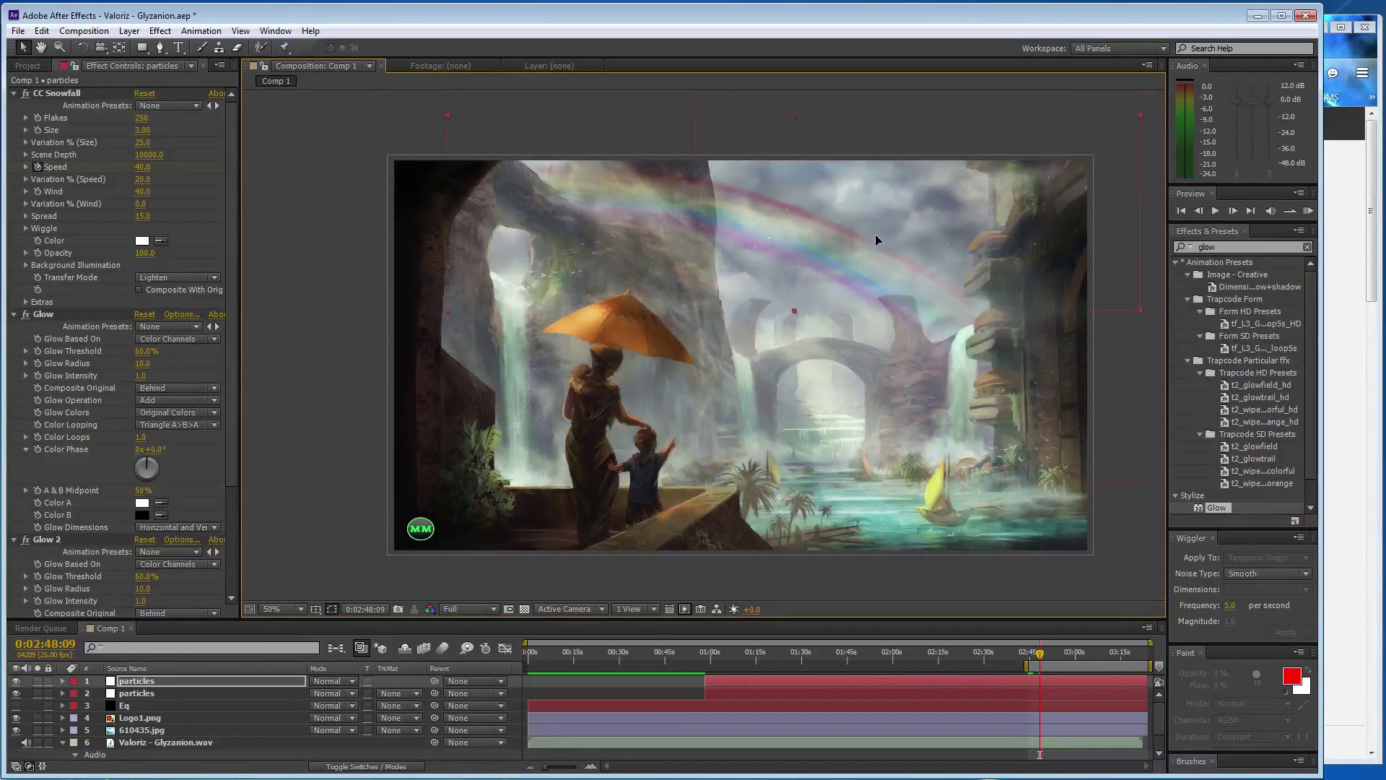
drag(875, 234, 914, 227)
drag(874, 233, 865, 231)
key(comma)
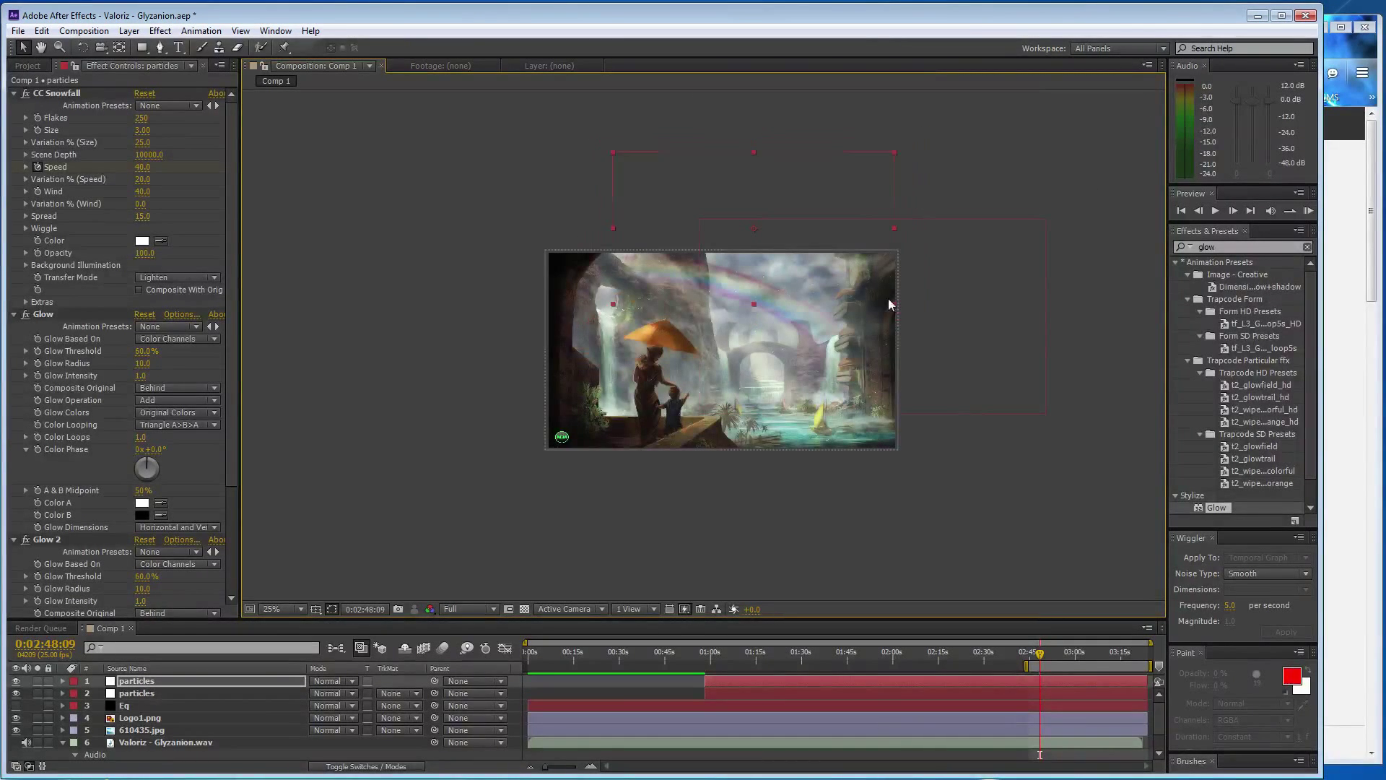
drag(889, 304, 800, 267)
key(period)
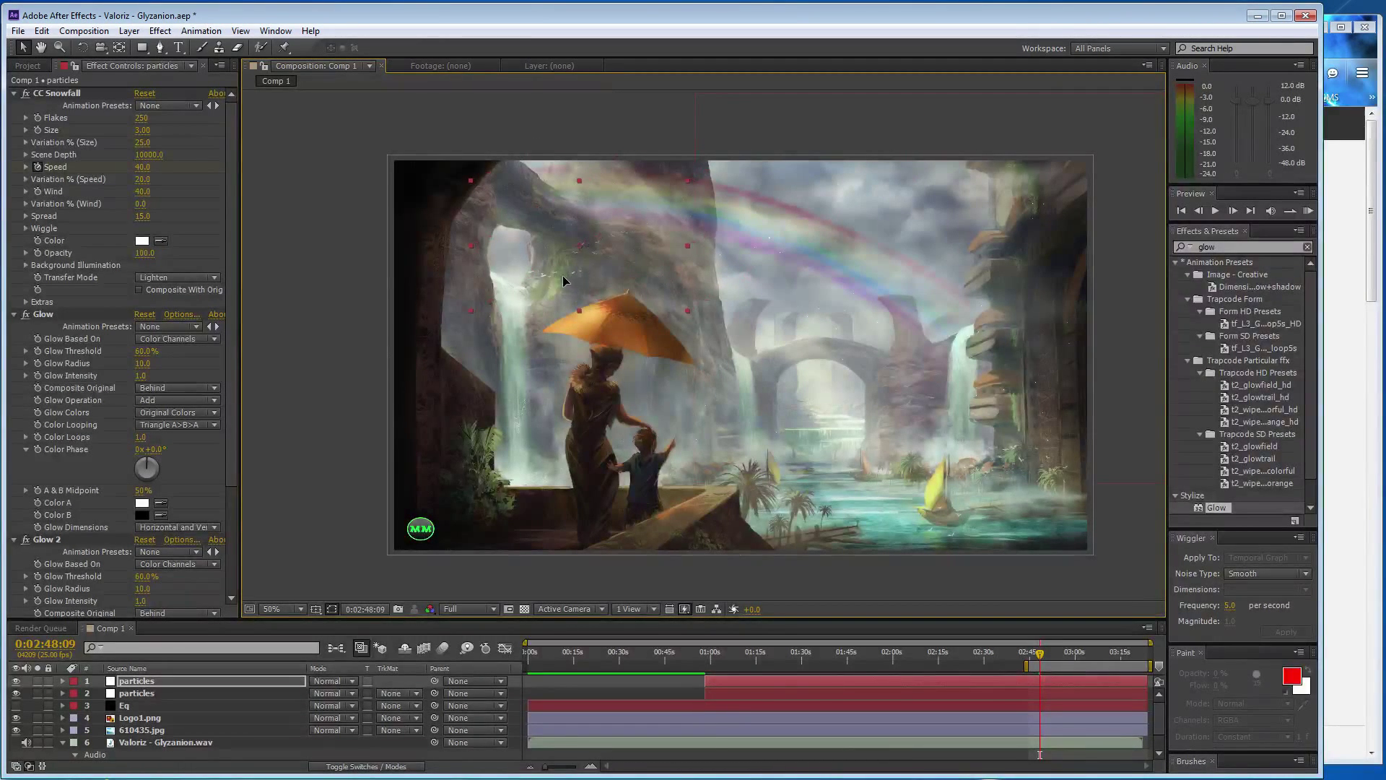
drag(563, 279, 591, 257)
Try Scene Depth 6000 then 5000 and preview the work area from about 1:05
click(148, 154)
text(6000)
key(Return)
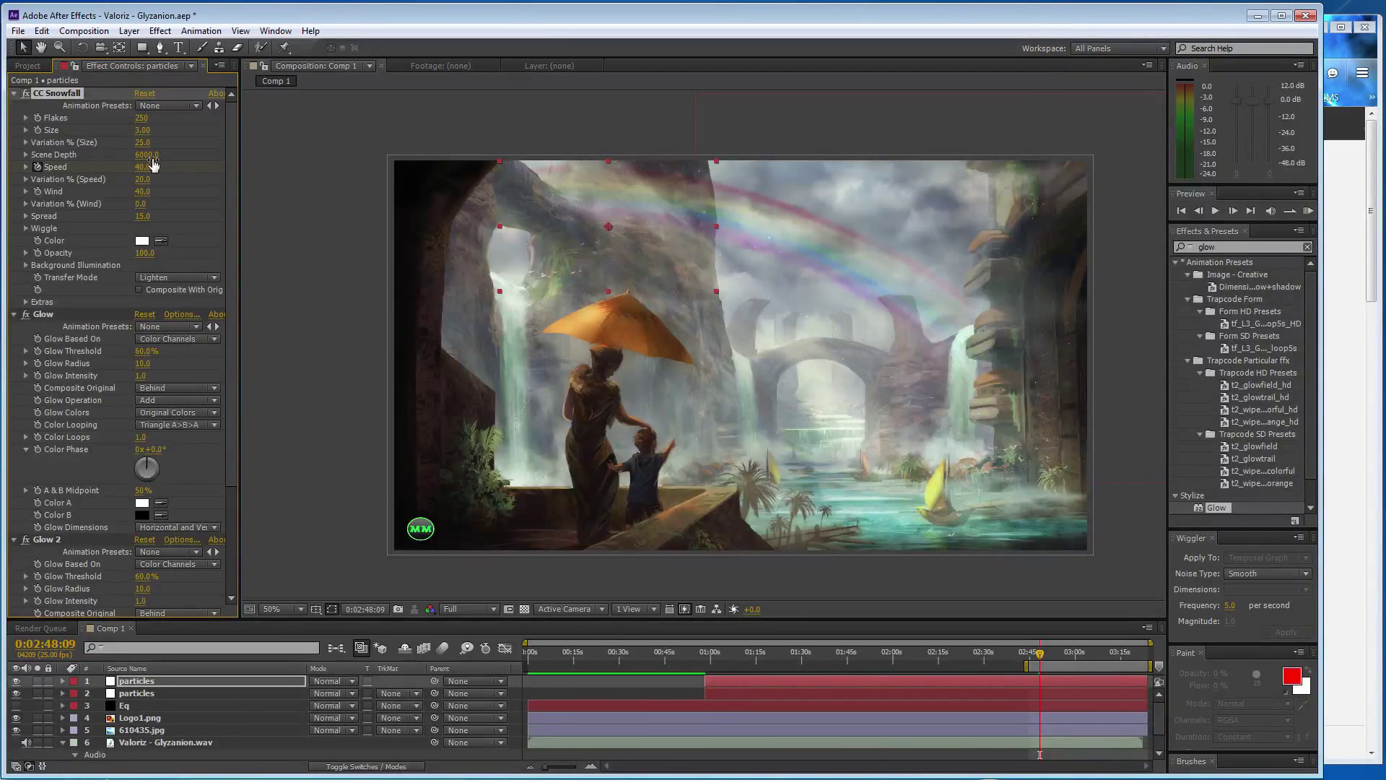
click(148, 154)
text(5000)
key(Return)
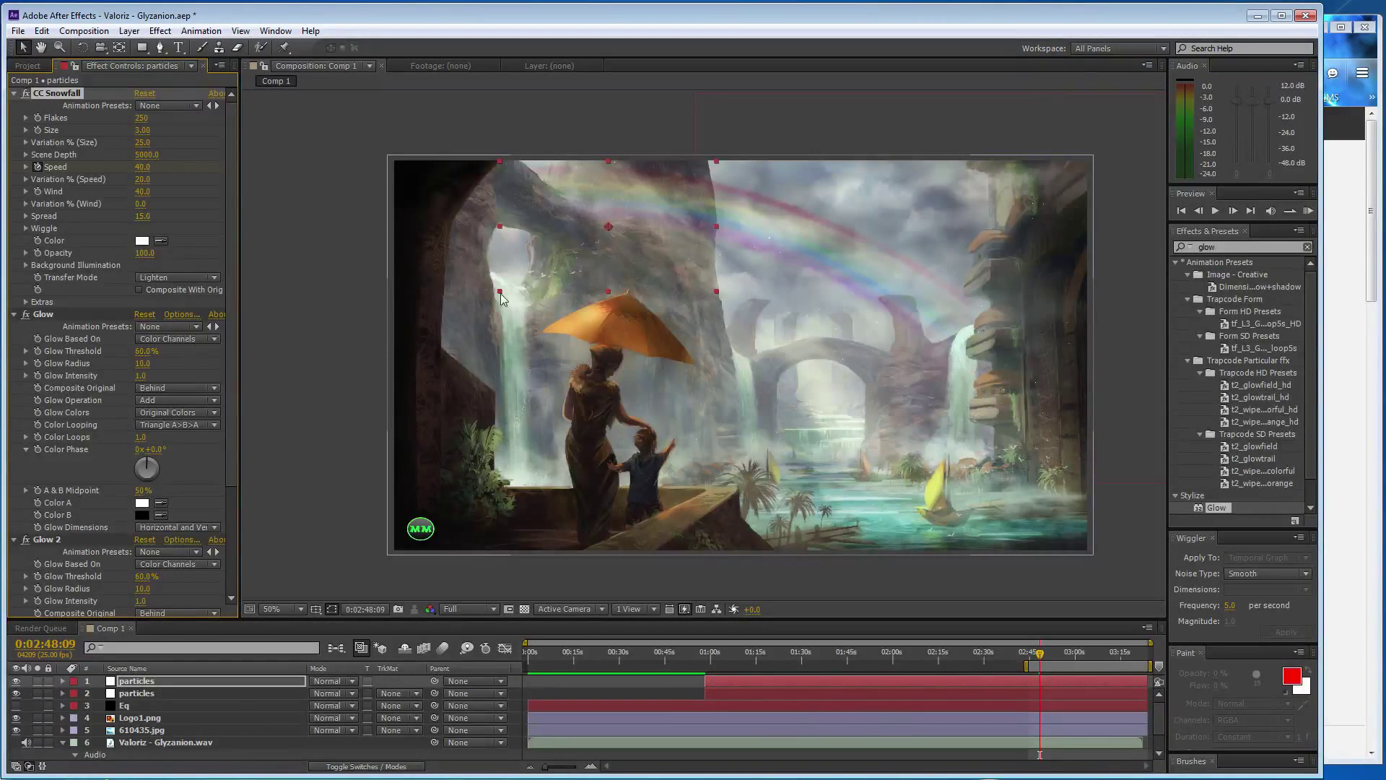
drag(1026, 665, 721, 665)
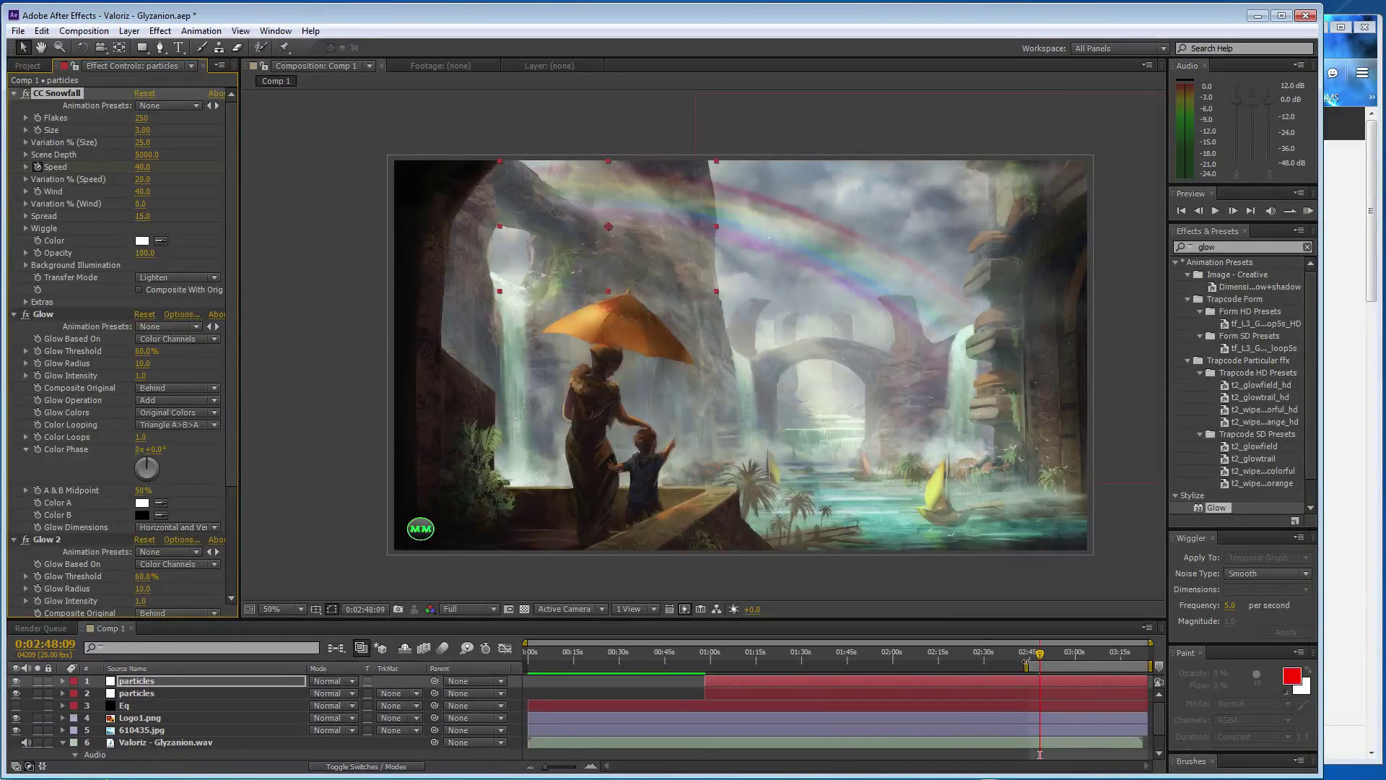
key(KP_0)
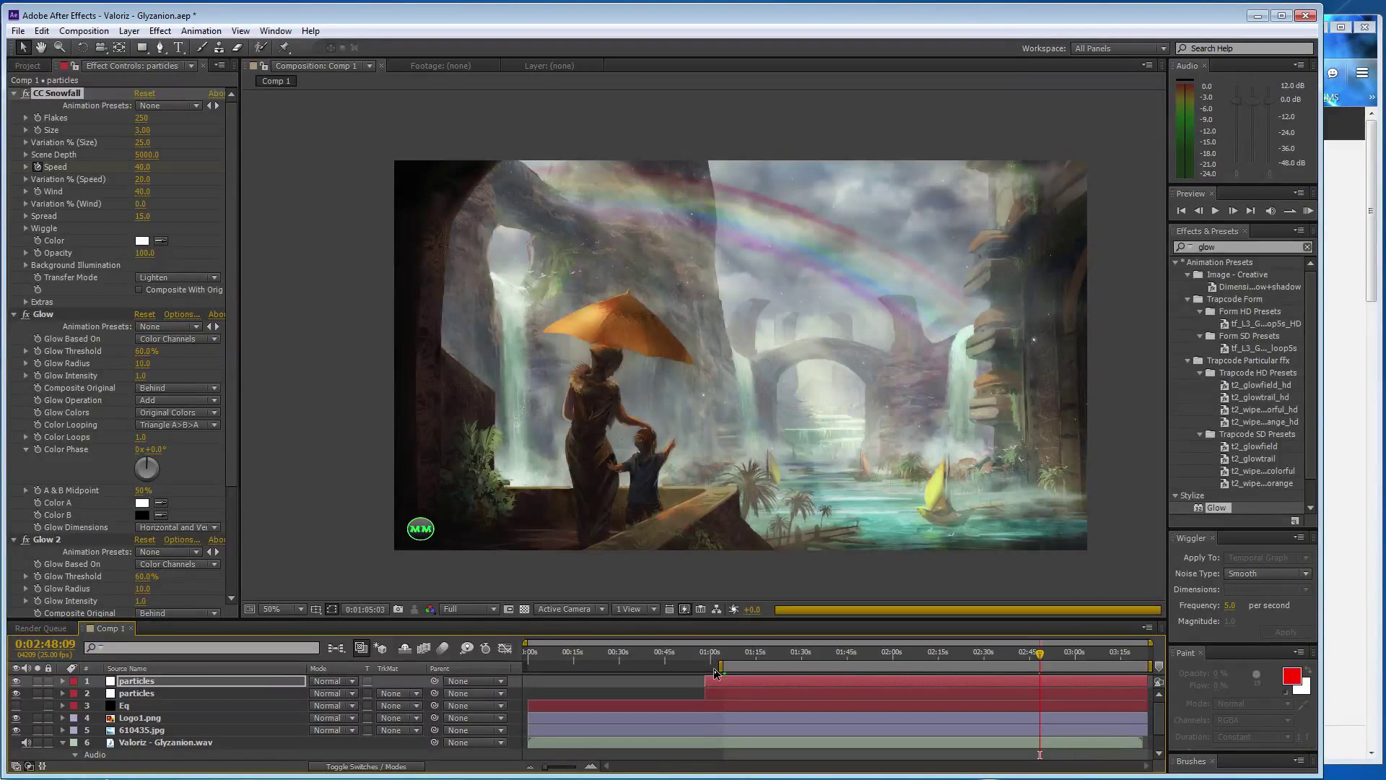
click(550, 231)
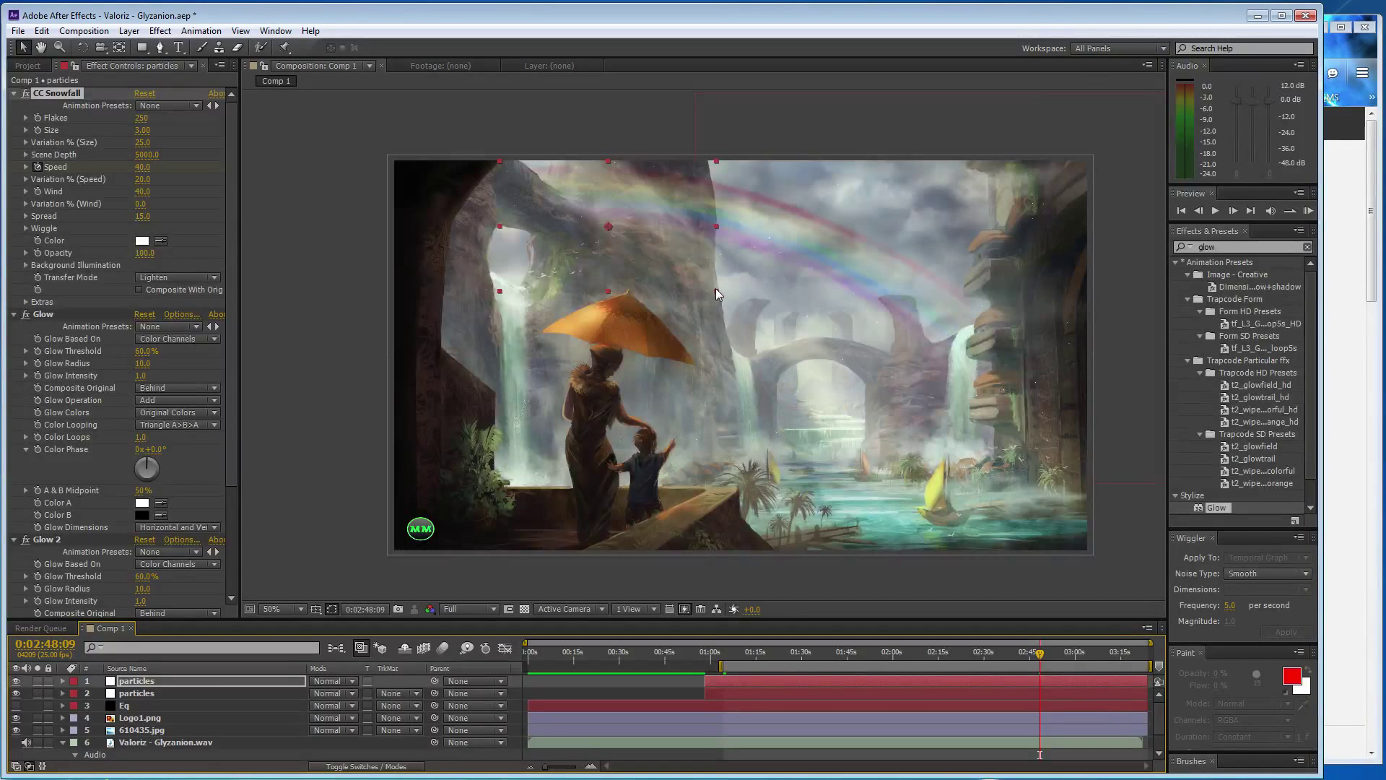
Enlarge the particles copy slightly, set Scene Depth to 4000, and preview
drag(716, 290, 731, 296)
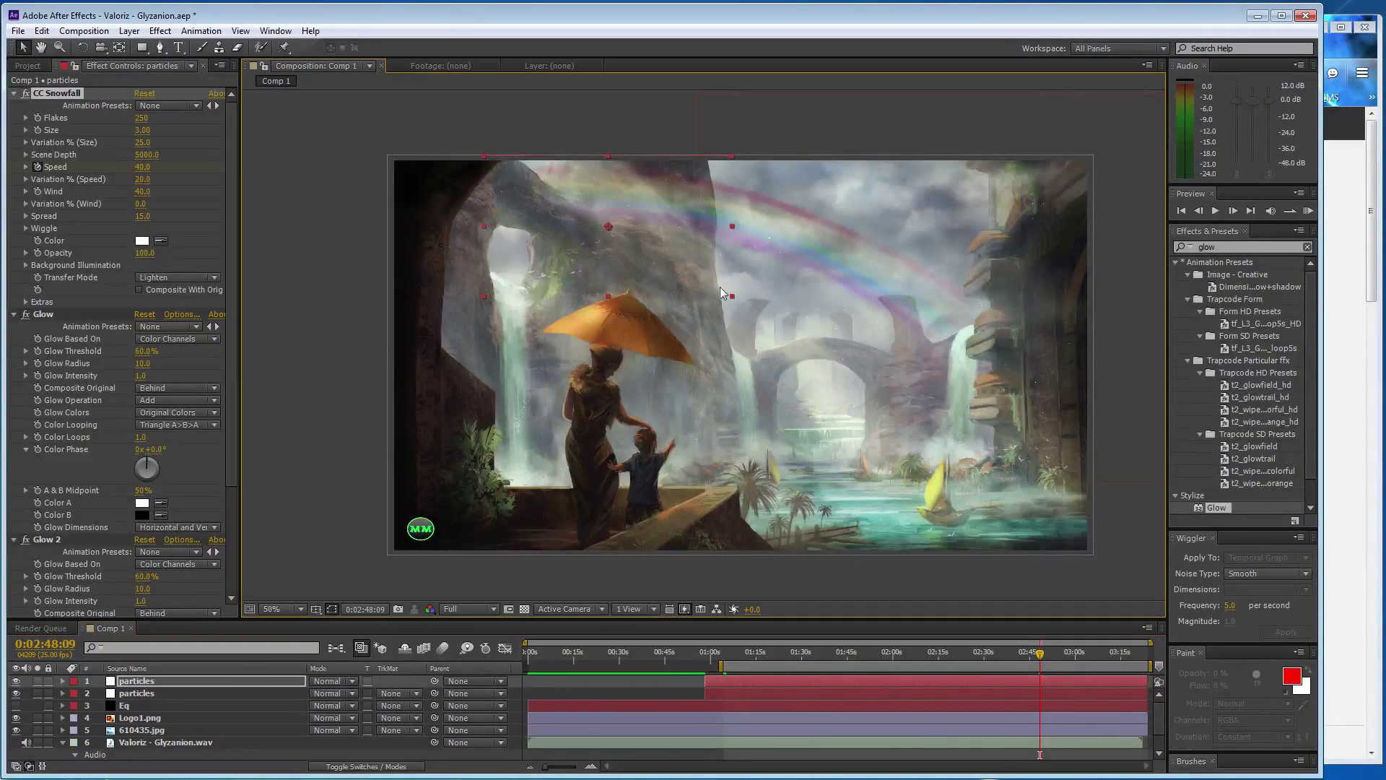
click(146, 155)
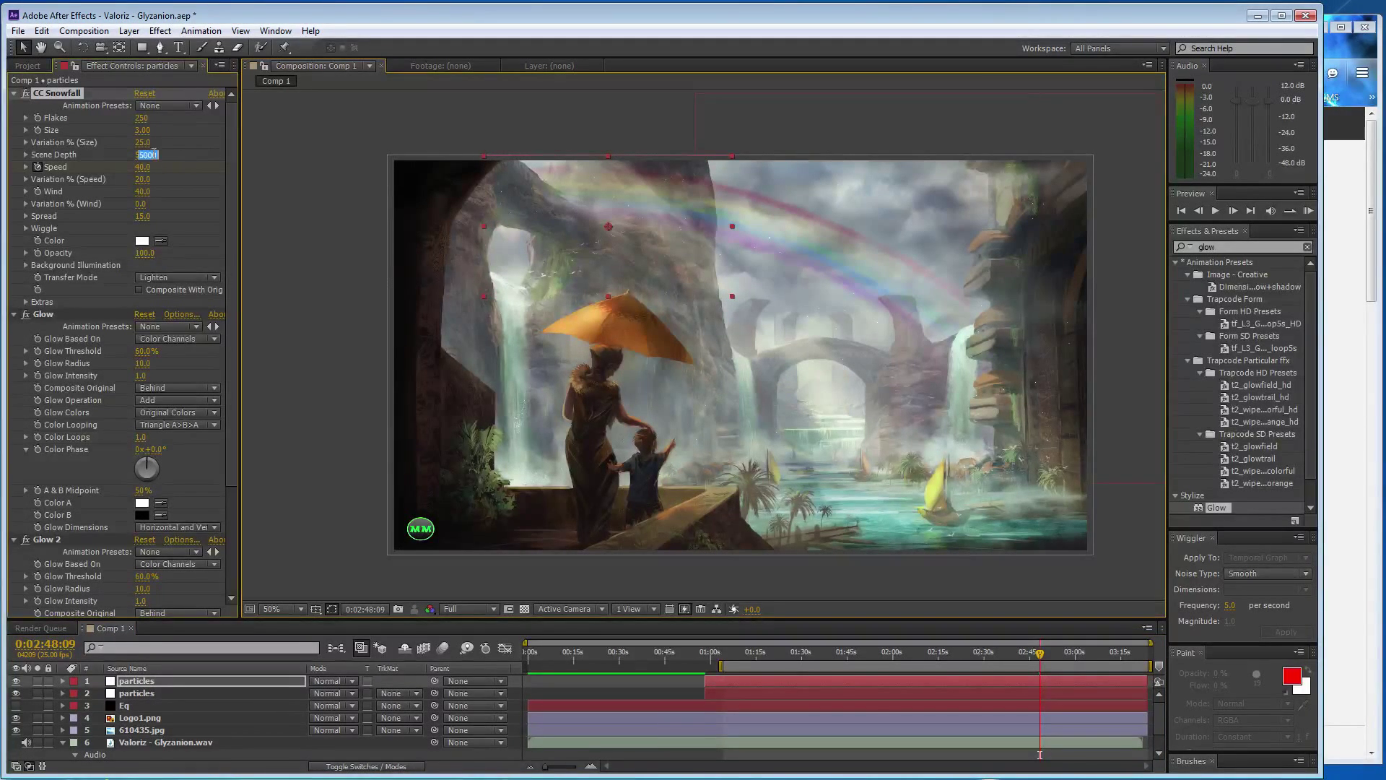
text(4000)
key(Return)
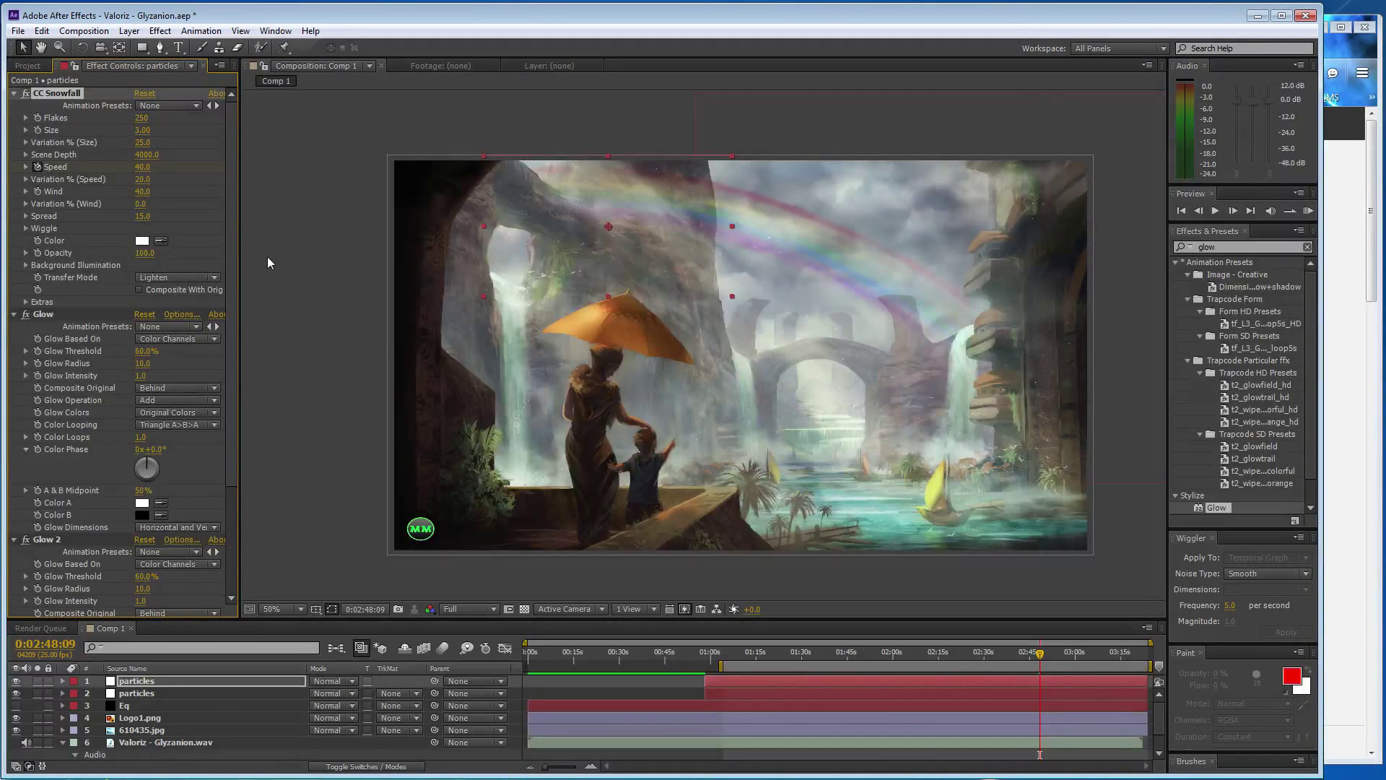
key(KP_0)
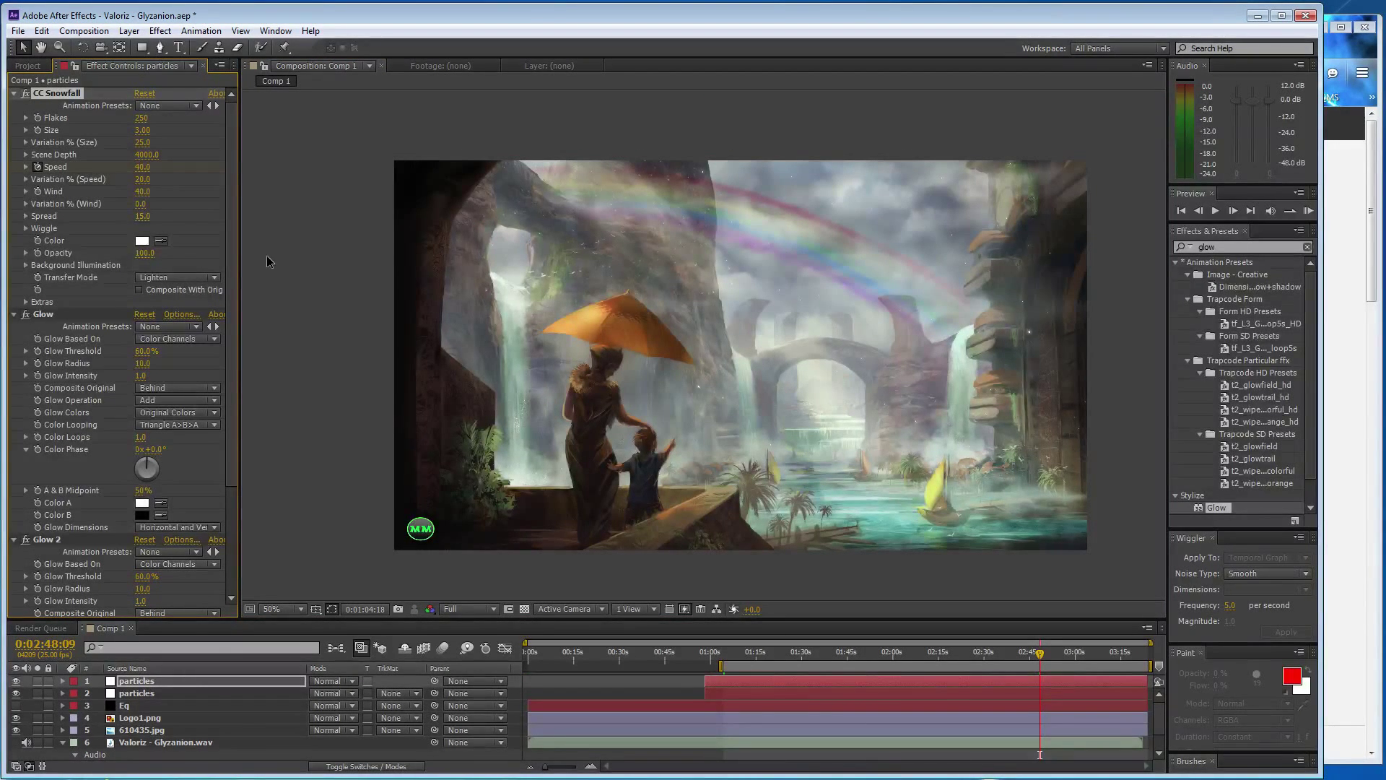
click(184, 132)
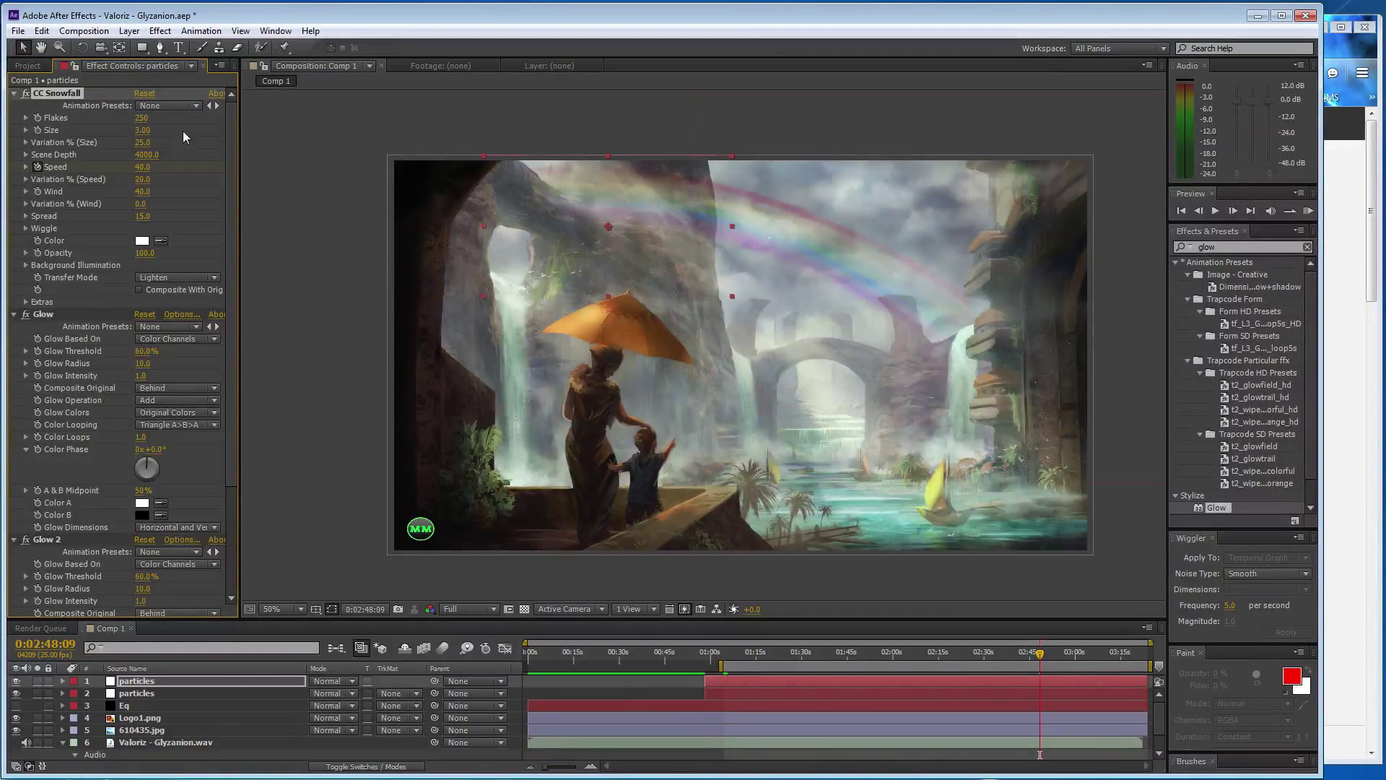
Set Flakes to 200 and Scene Depth to 3000, then preview
click(141, 118)
text(200)
click(148, 154)
text(3000)
key(Return)
key(KP_0)
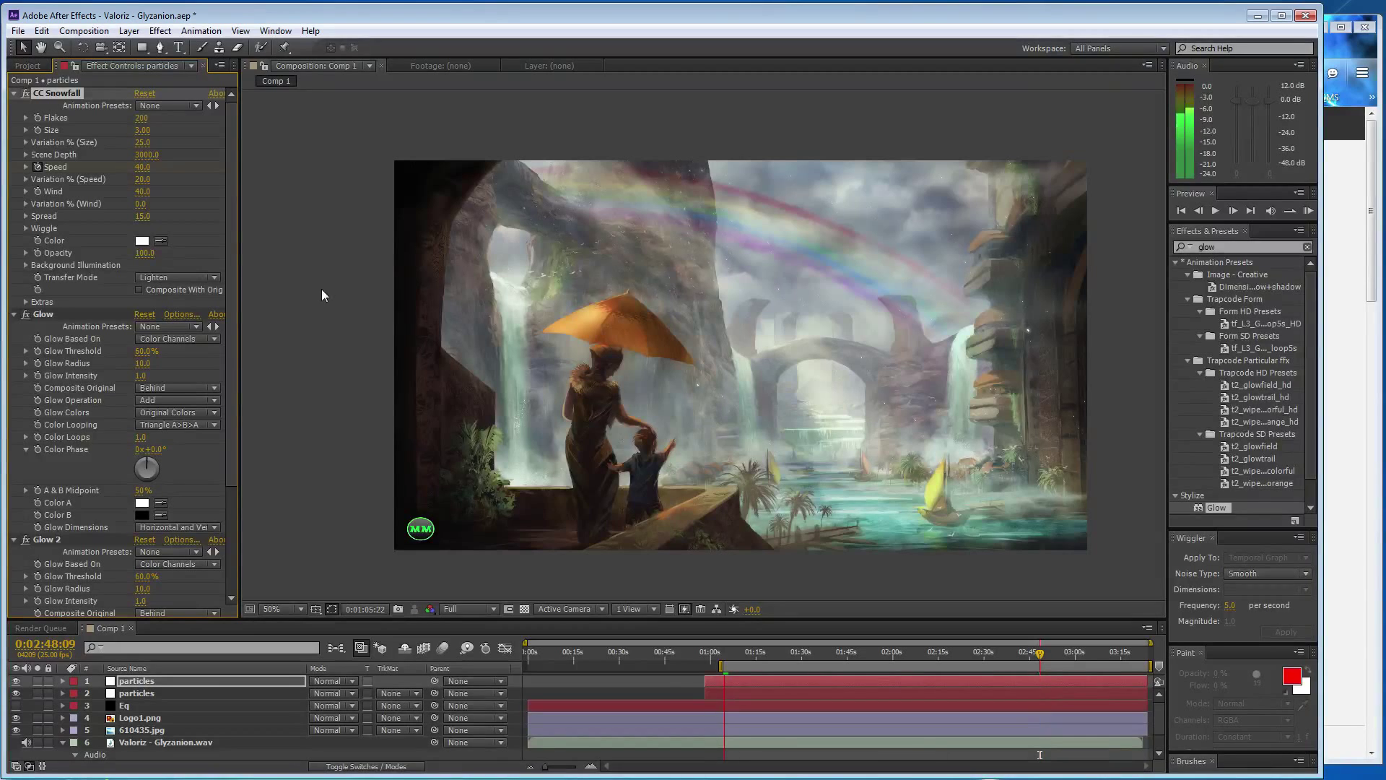
key(space)
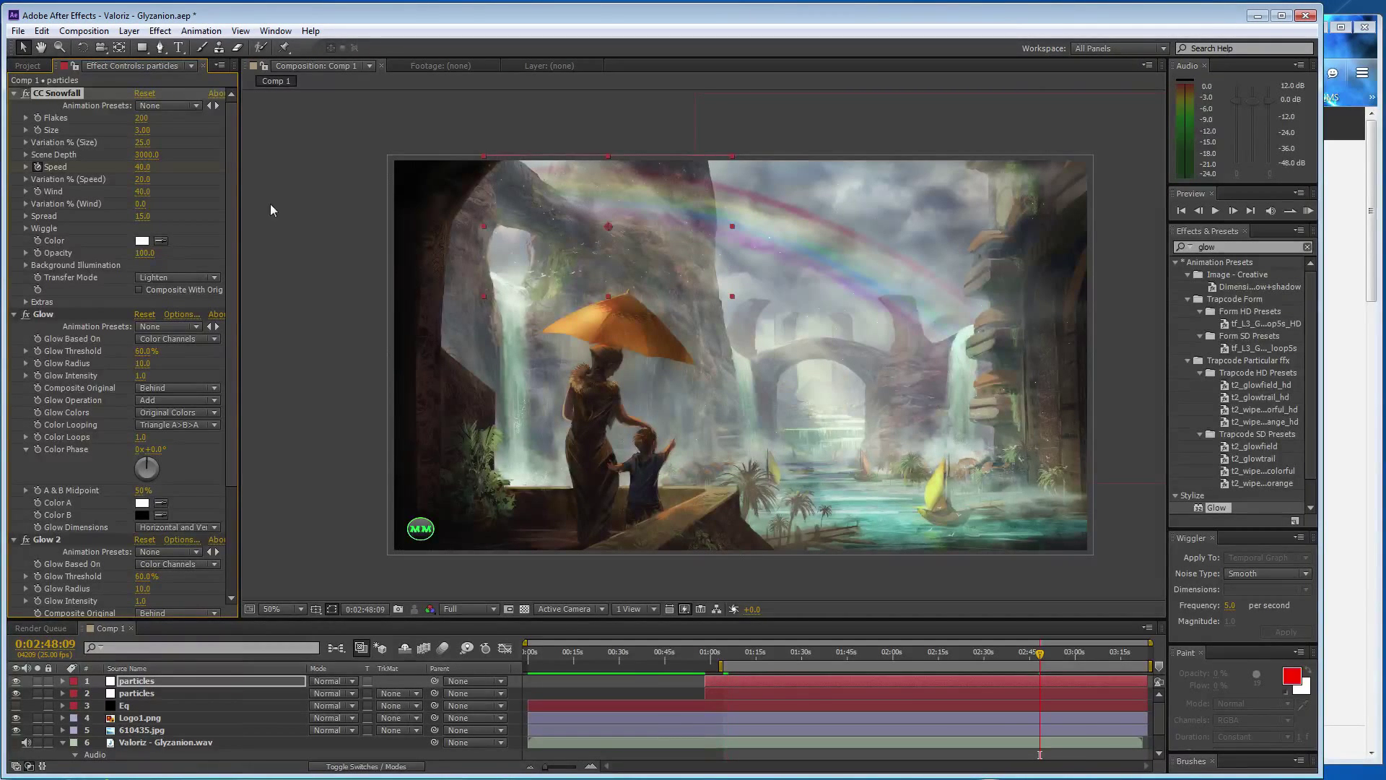
Compare Scene Depth 6000 once more before settling on 3000
click(148, 156)
text(60)
key(Return)
click(155, 155)
text(30)
key(Return)
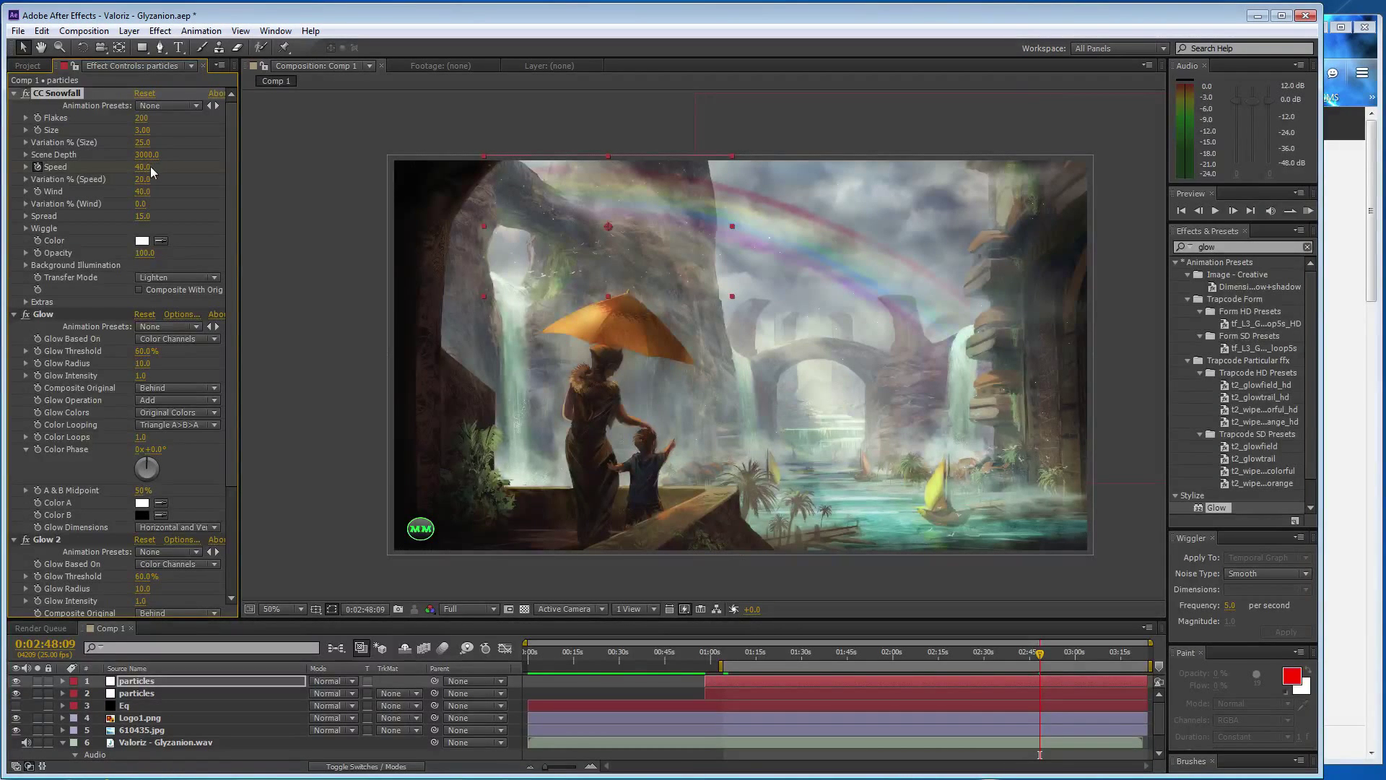
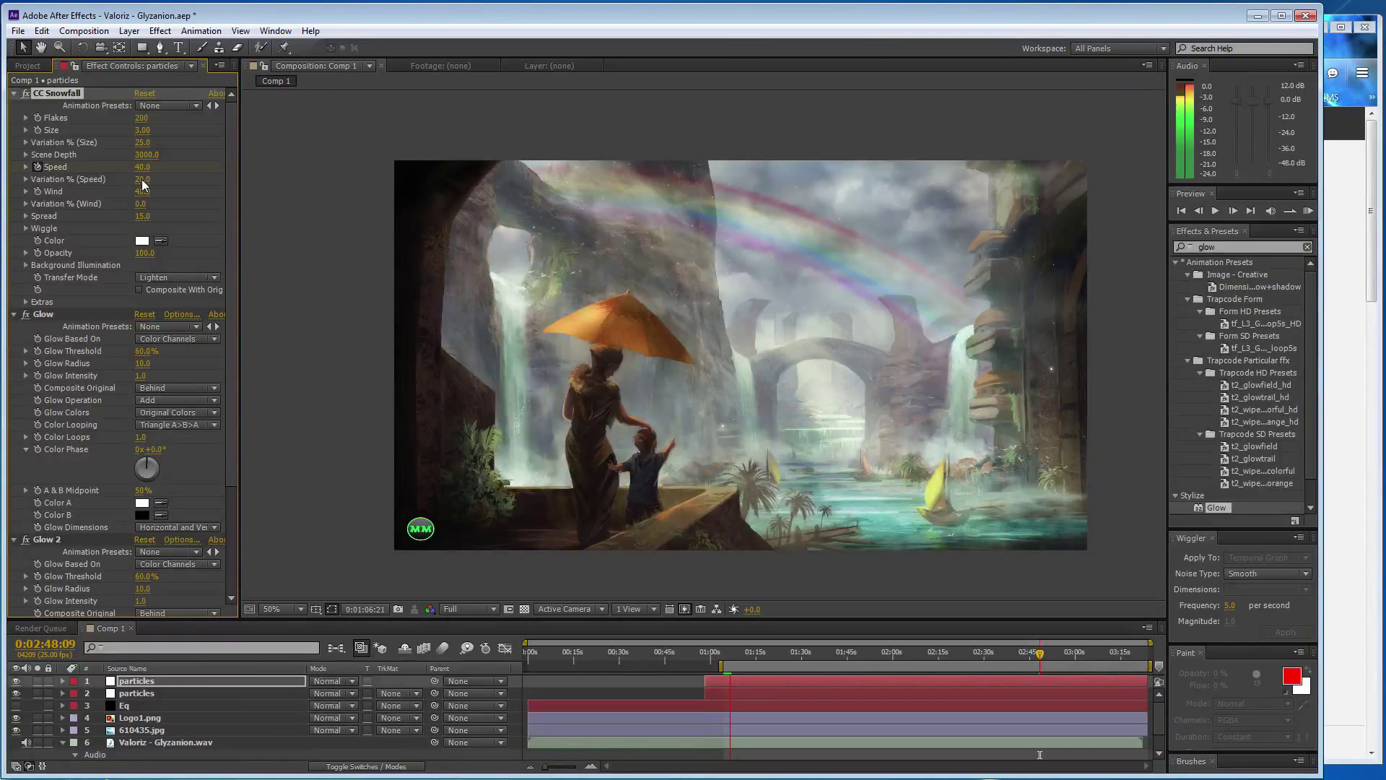
Stop the preview, save, and drag the particles layer lower in the frame
key(space)
key(ctrl+s)
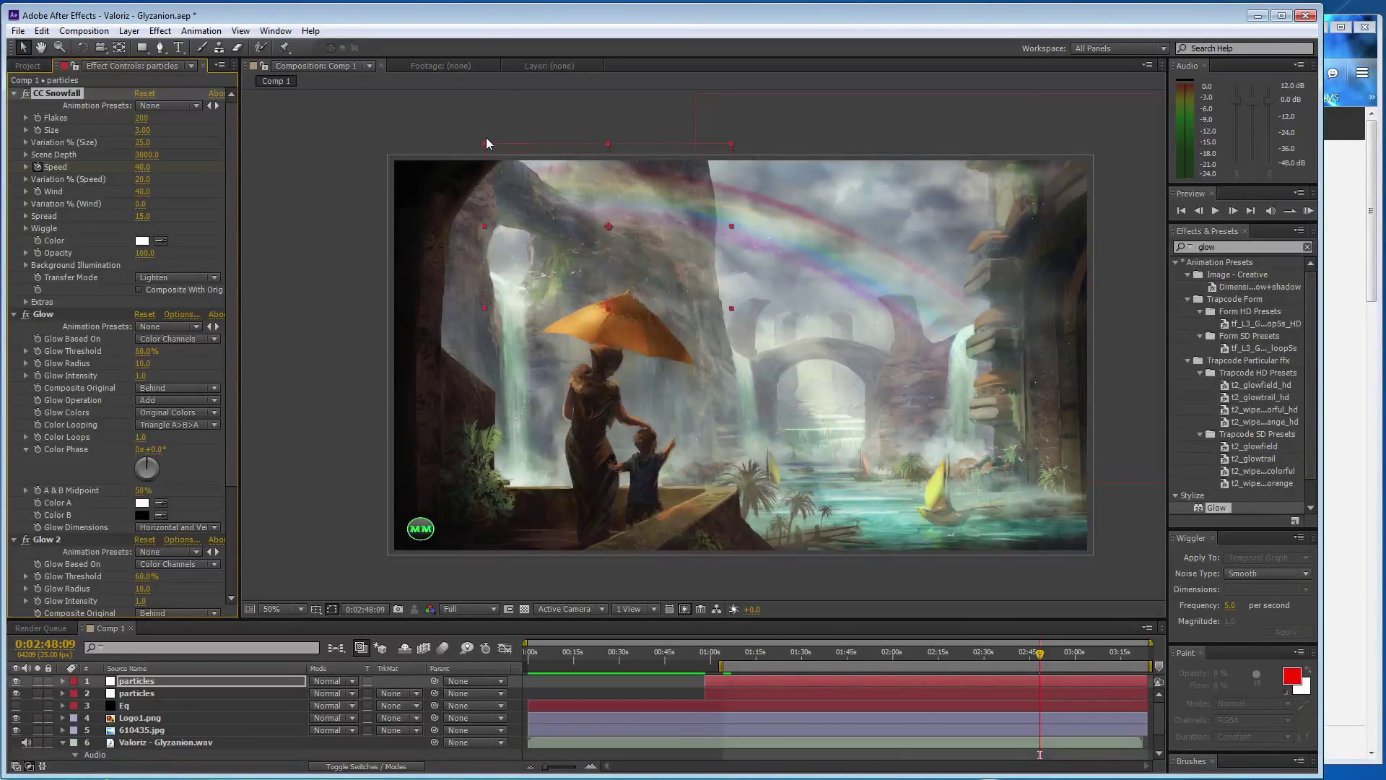
drag(488, 117, 483, 179)
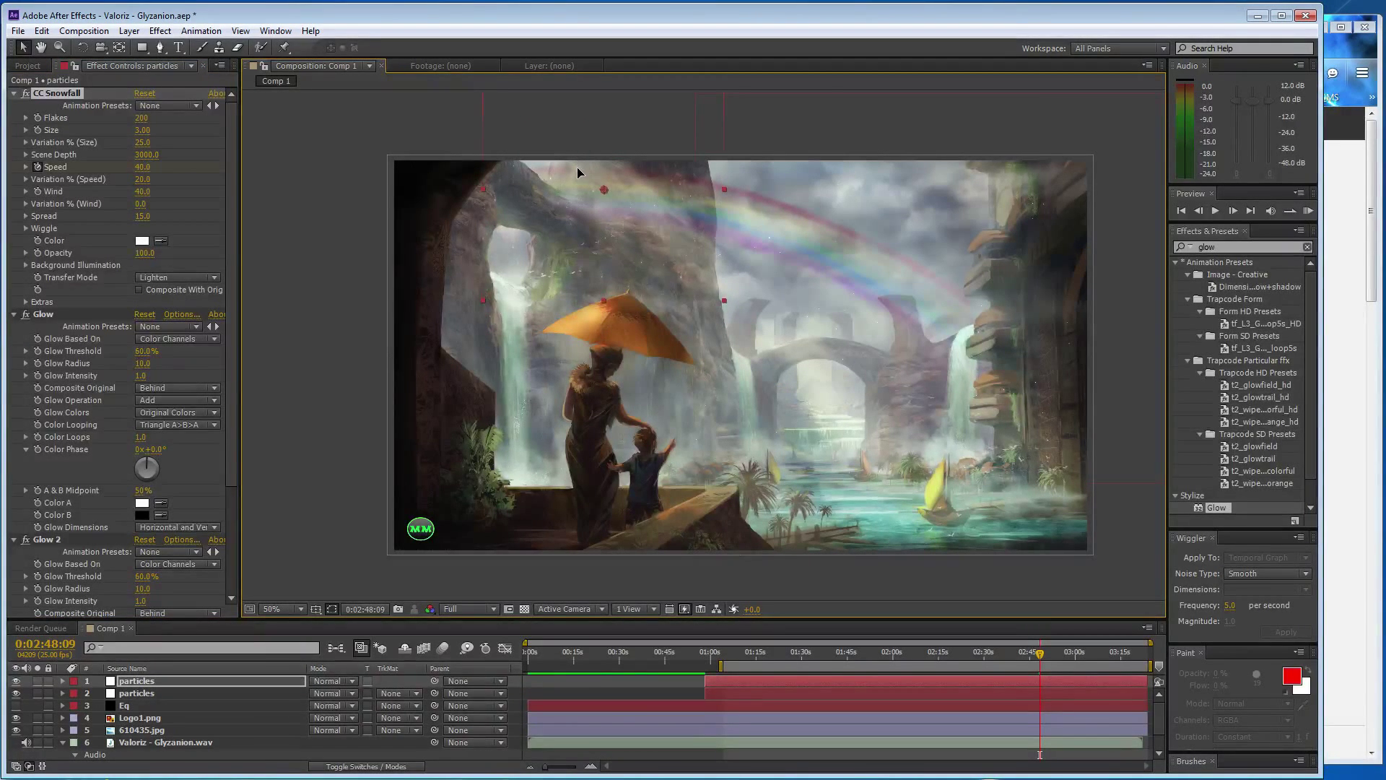
drag(578, 163, 578, 177)
RAM-preview the composition with the lowered particles, then save the project
key(KP_0)
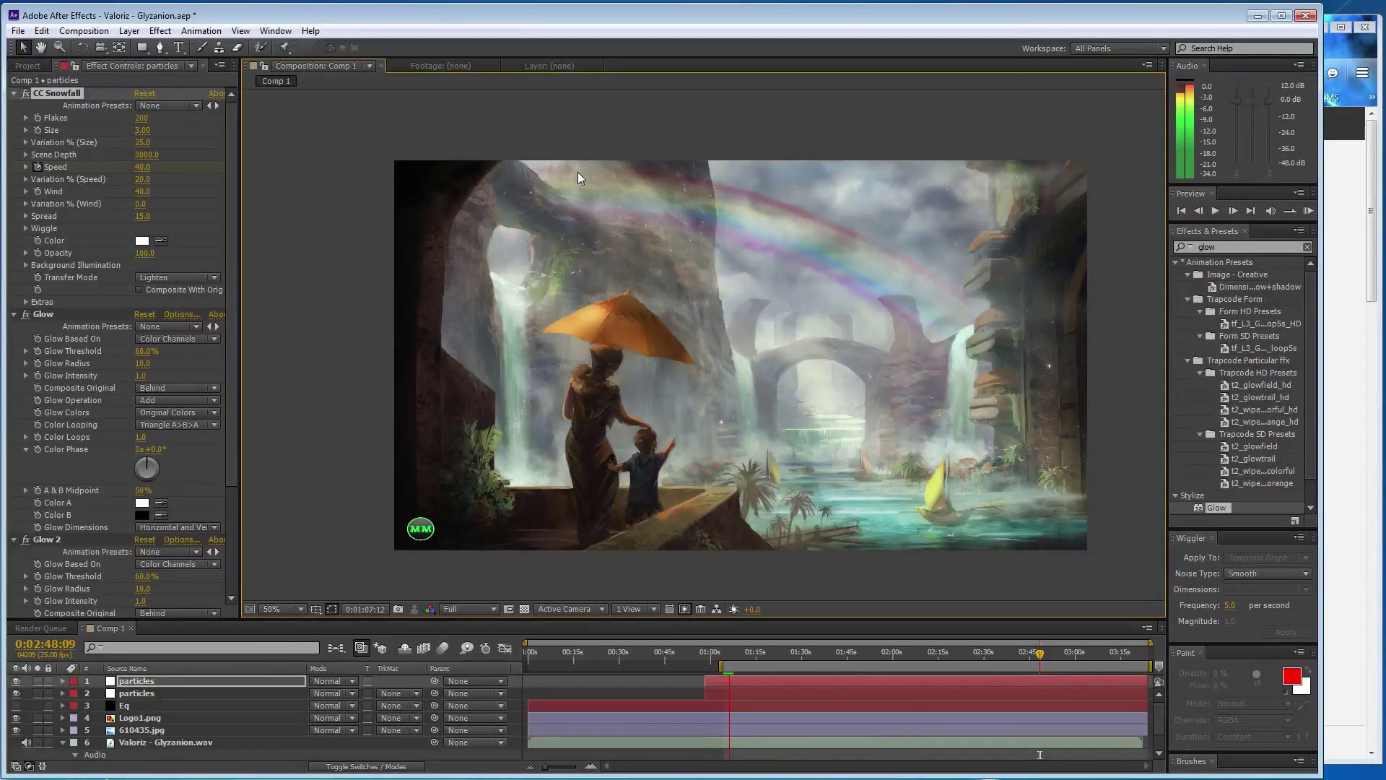
key(space)
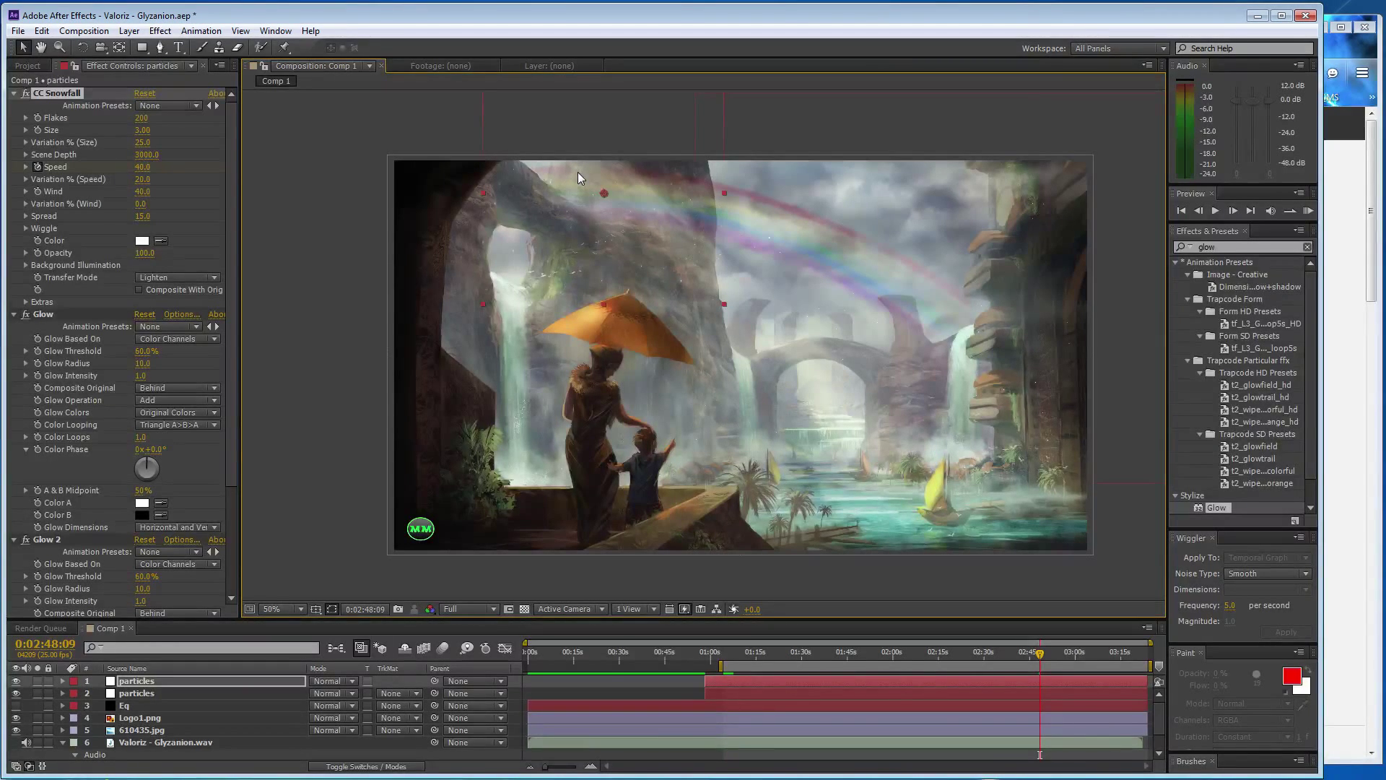
key(ctrl+s)
Set the second particles layer's CC Snowfall Flakes to 300 and preview it
click(198, 691)
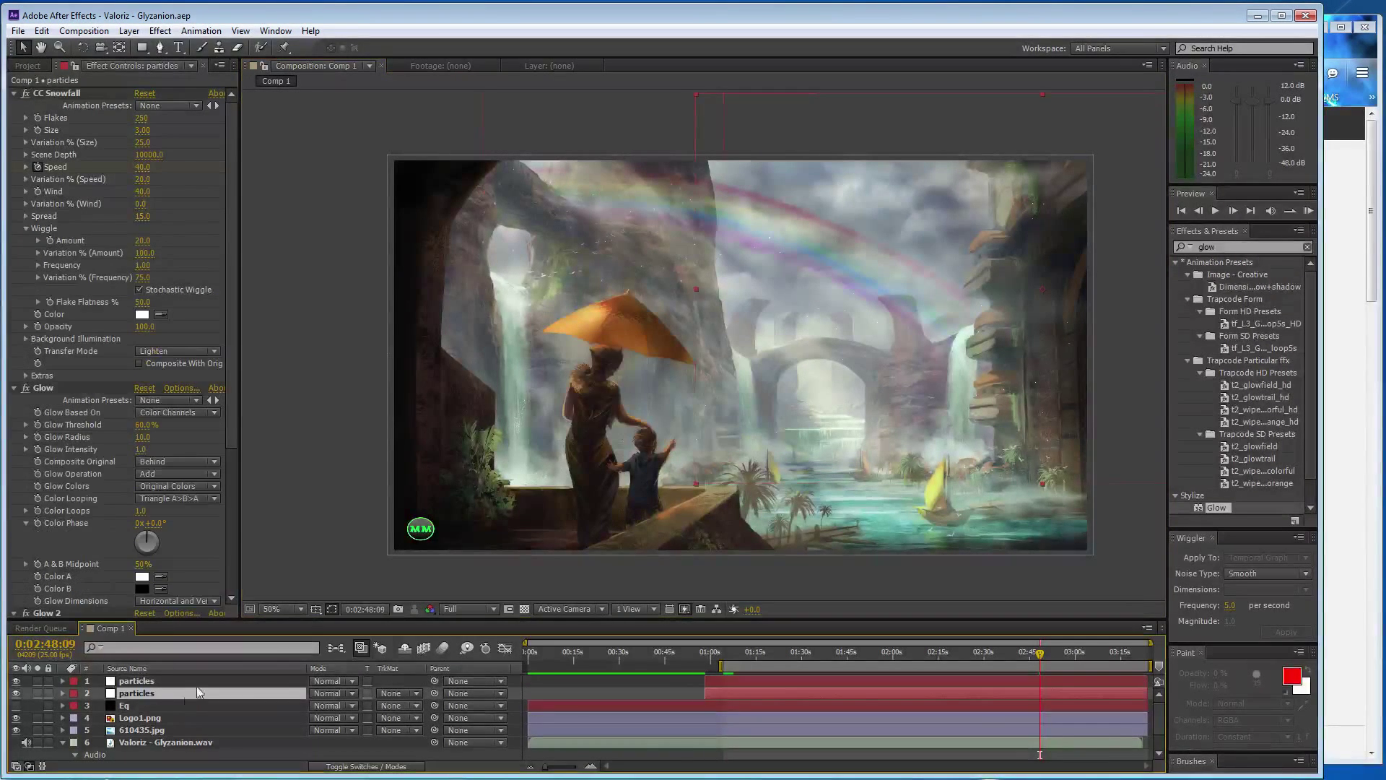
click(141, 117)
text(300)
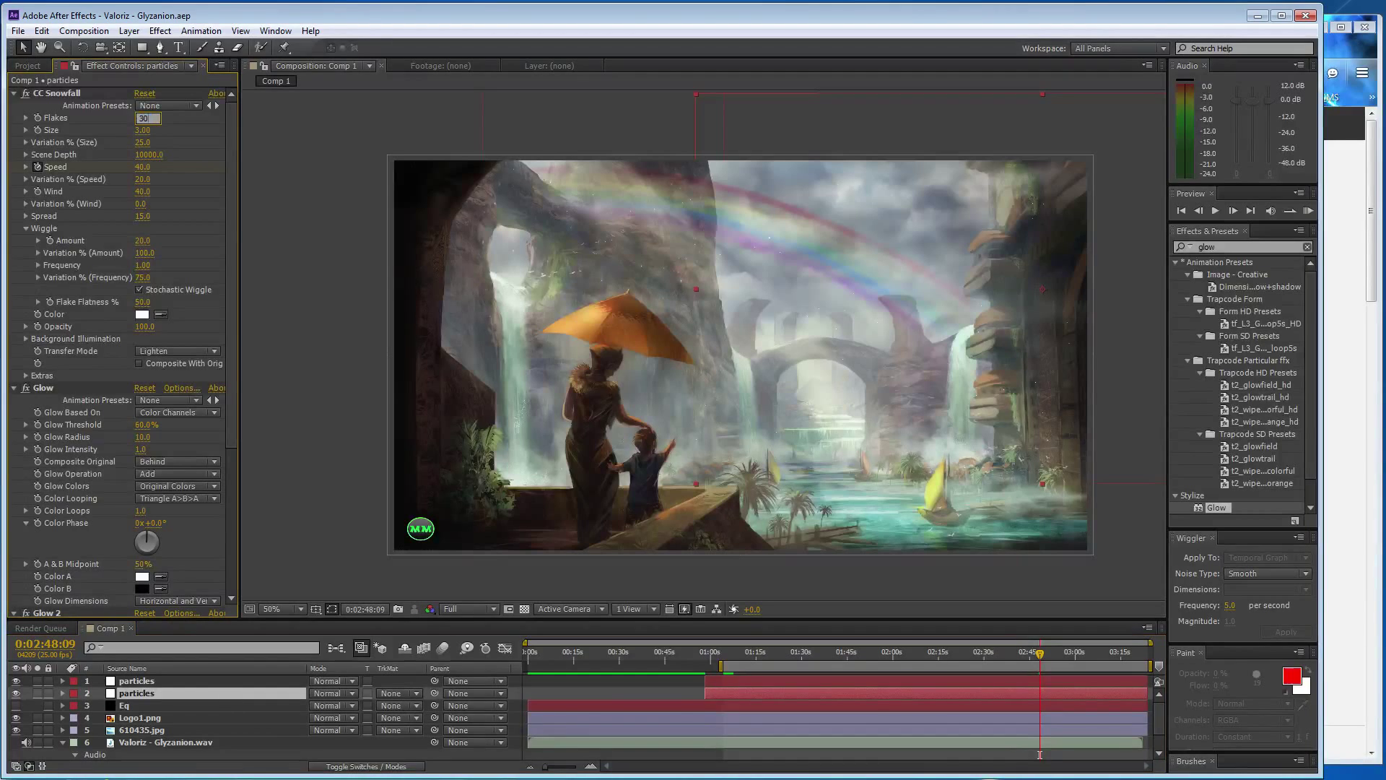
key(Return)
key(space)
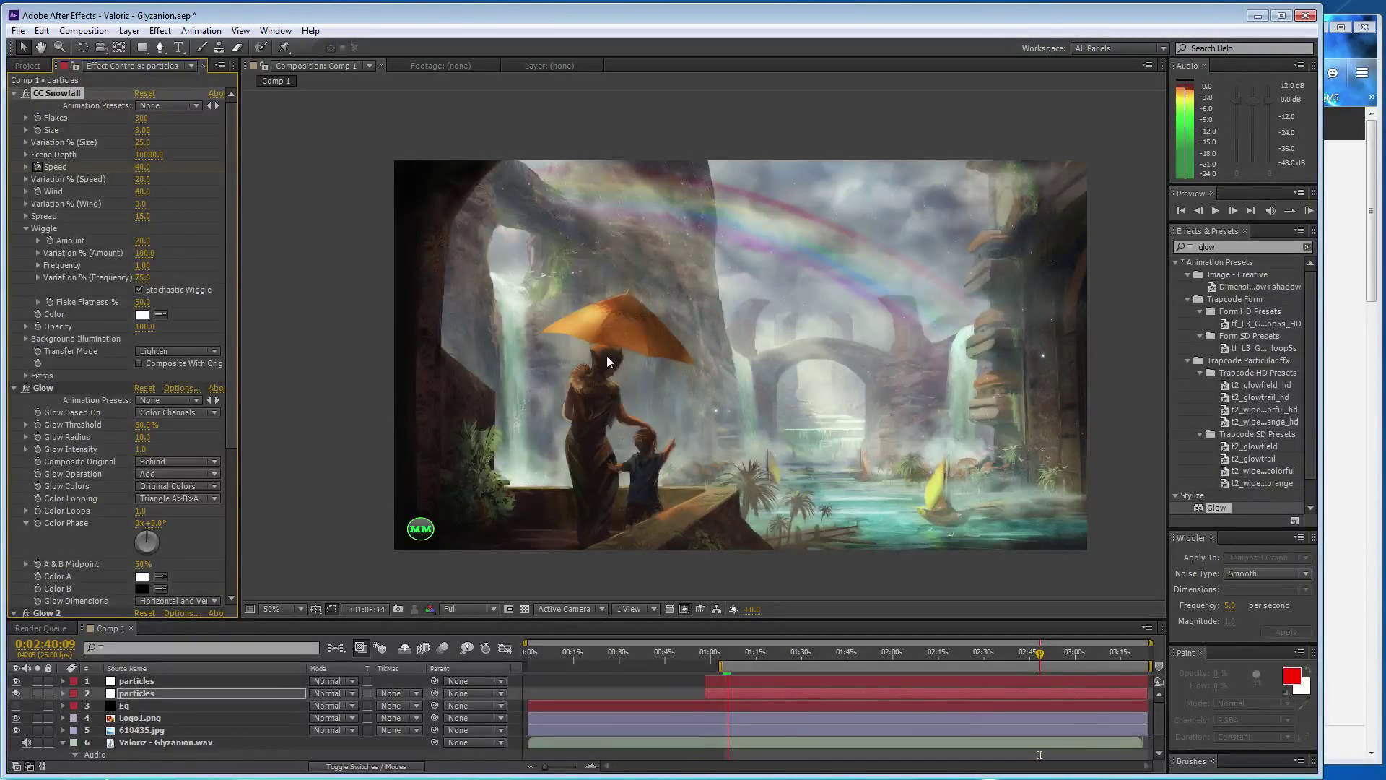
key(space)
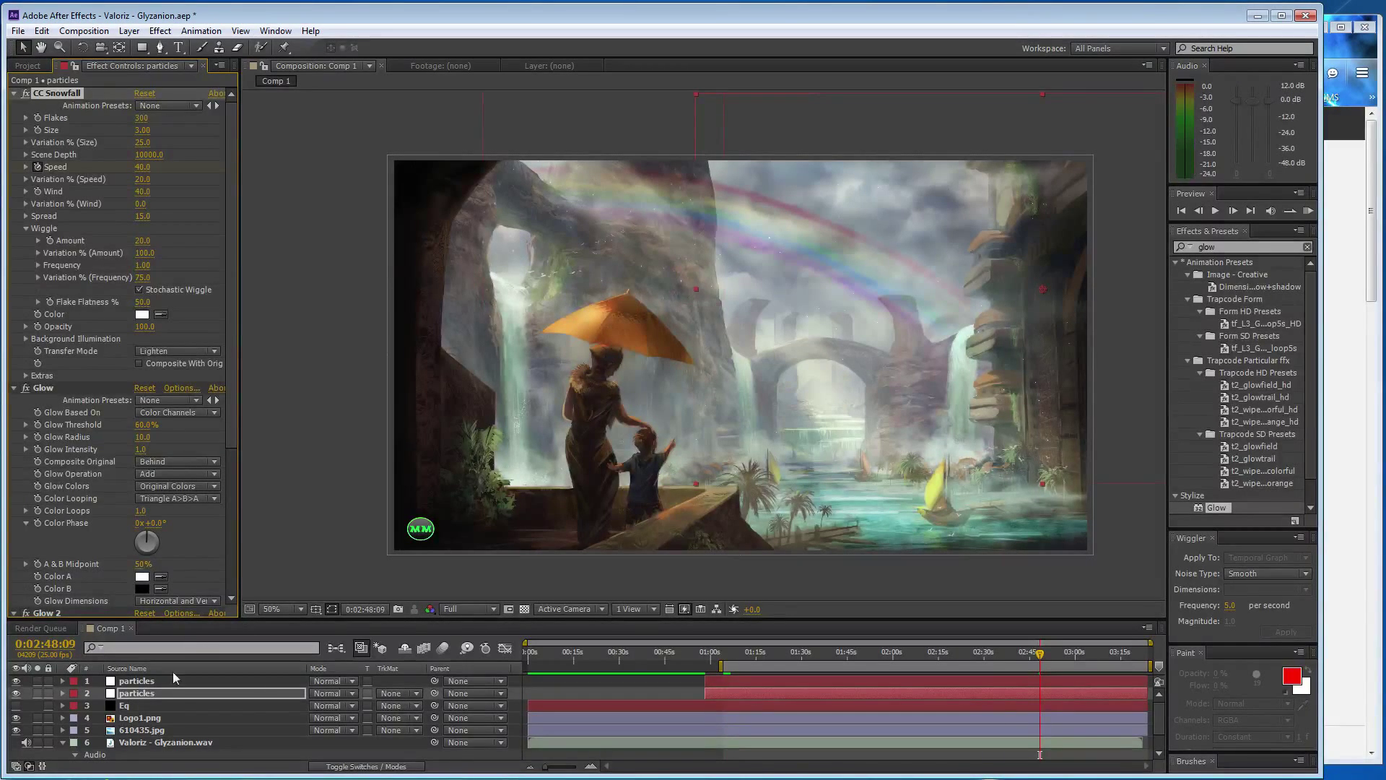
Set the first particles layer's Flakes to 100 and save the project
click(154, 683)
click(142, 117)
text(15)
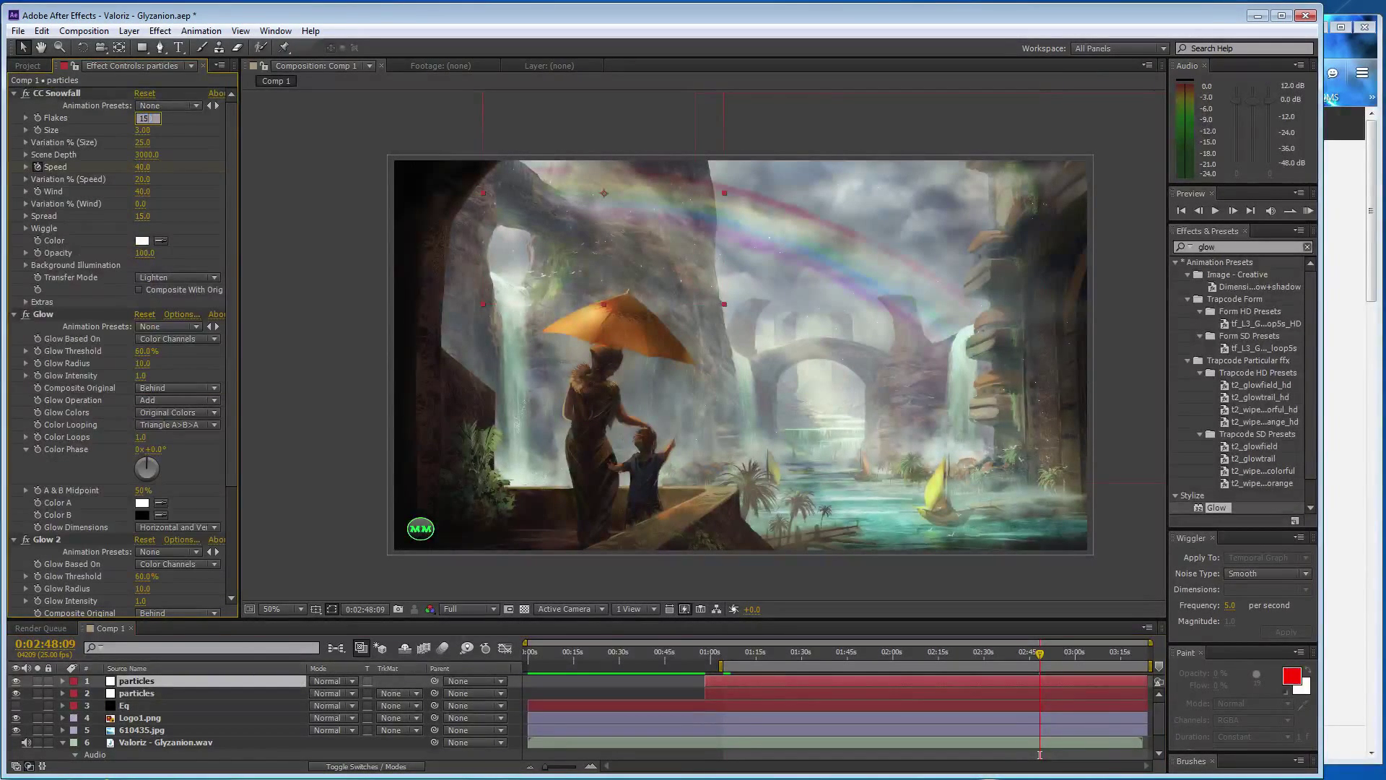
key(BackSpace)
text(00)
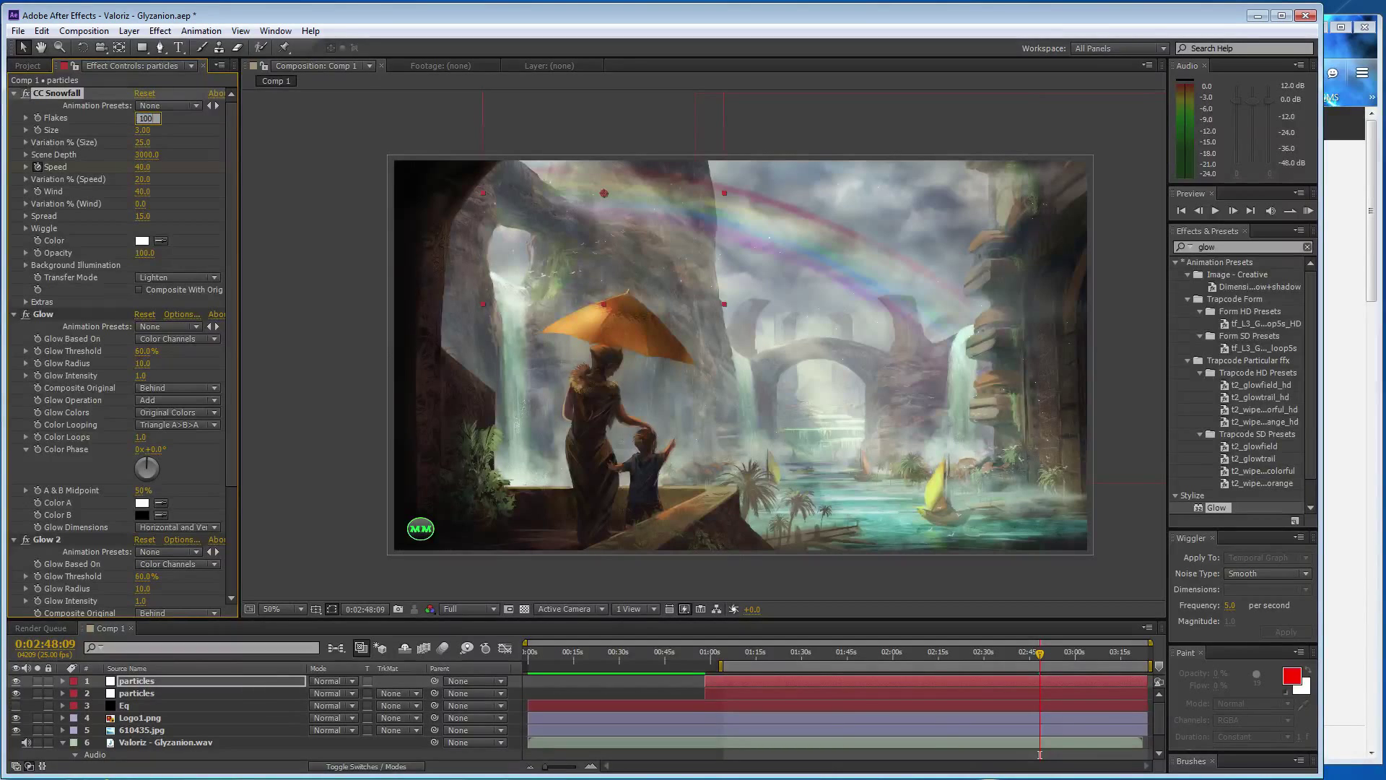
key(Return)
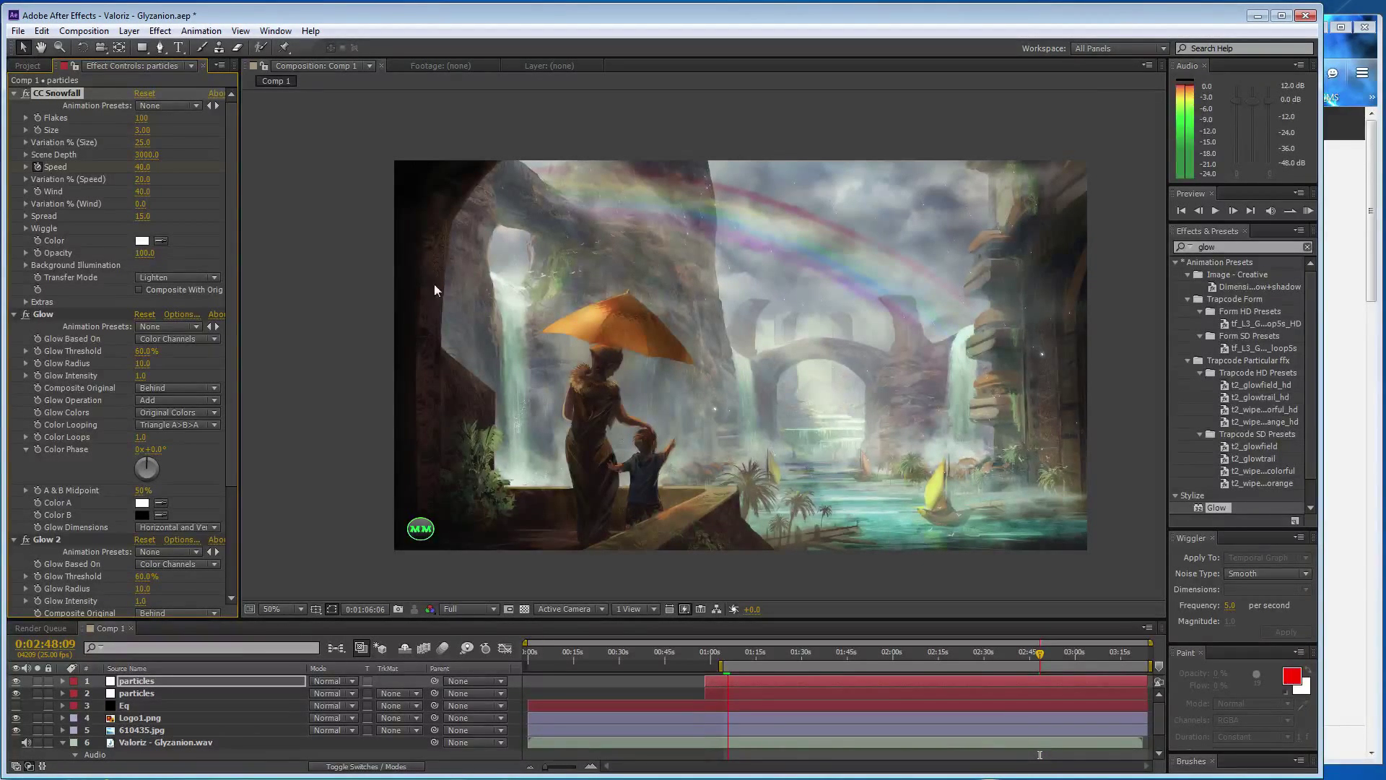
key(ctrl+s)
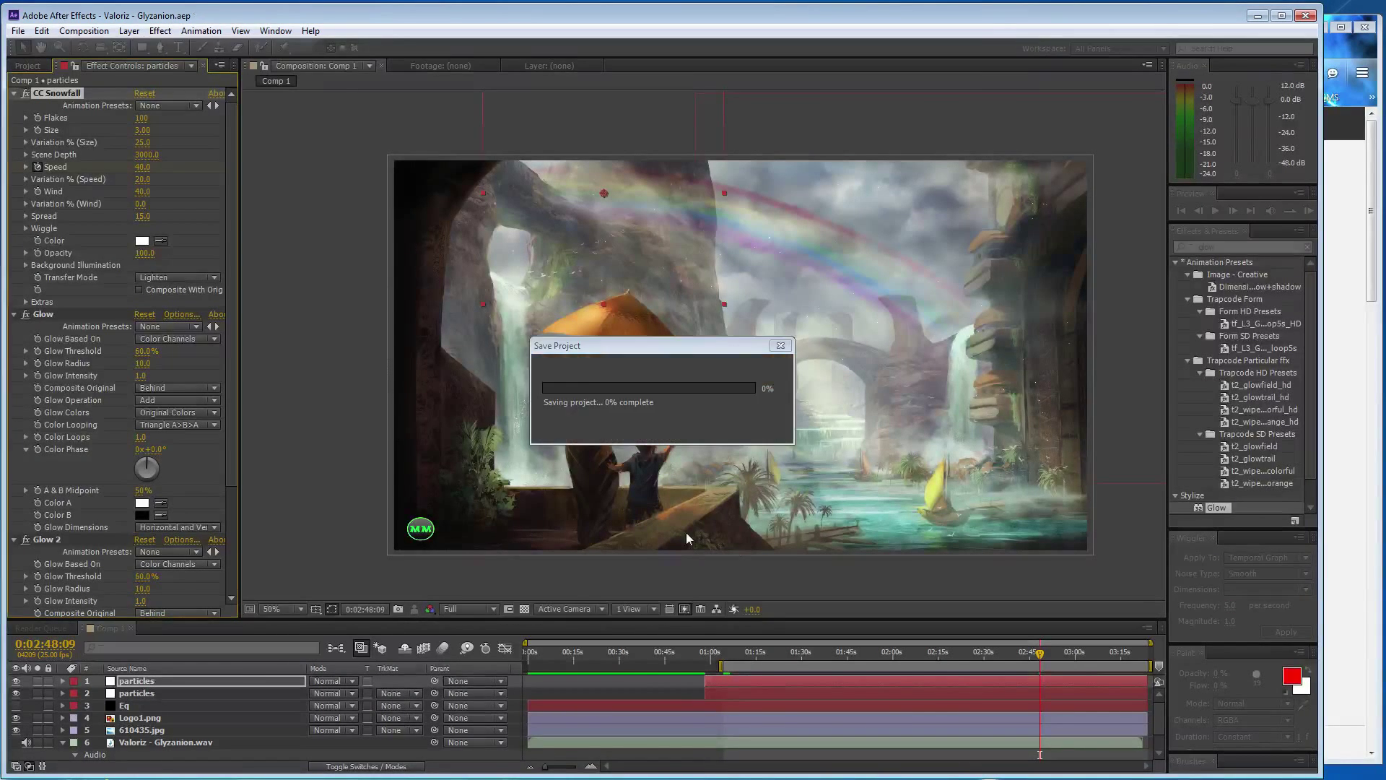
Start OZZIE - Euphoria playing on the SoundCloud page, then go back to After Effects
key(alt+Tab)
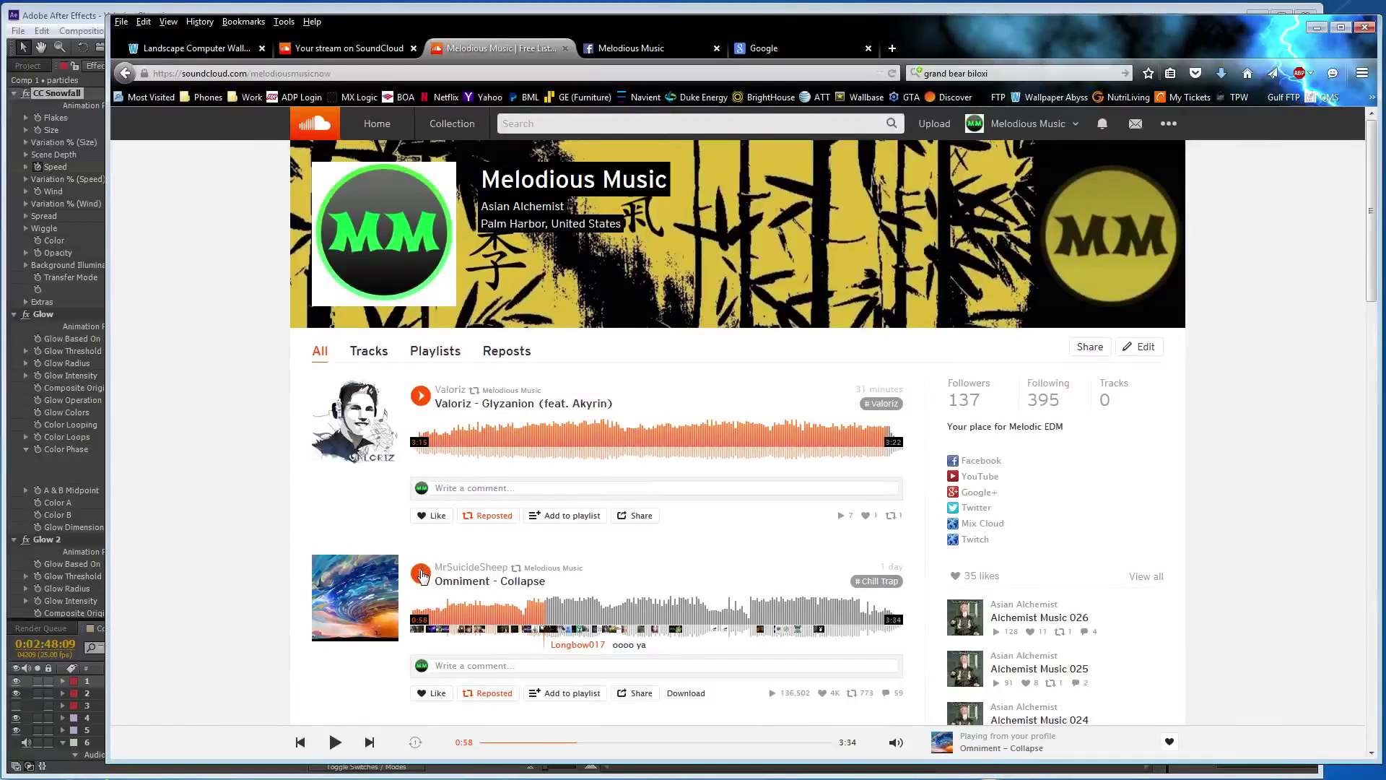
scroll(422, 575, down, 5)
scroll(422, 606, down, 8)
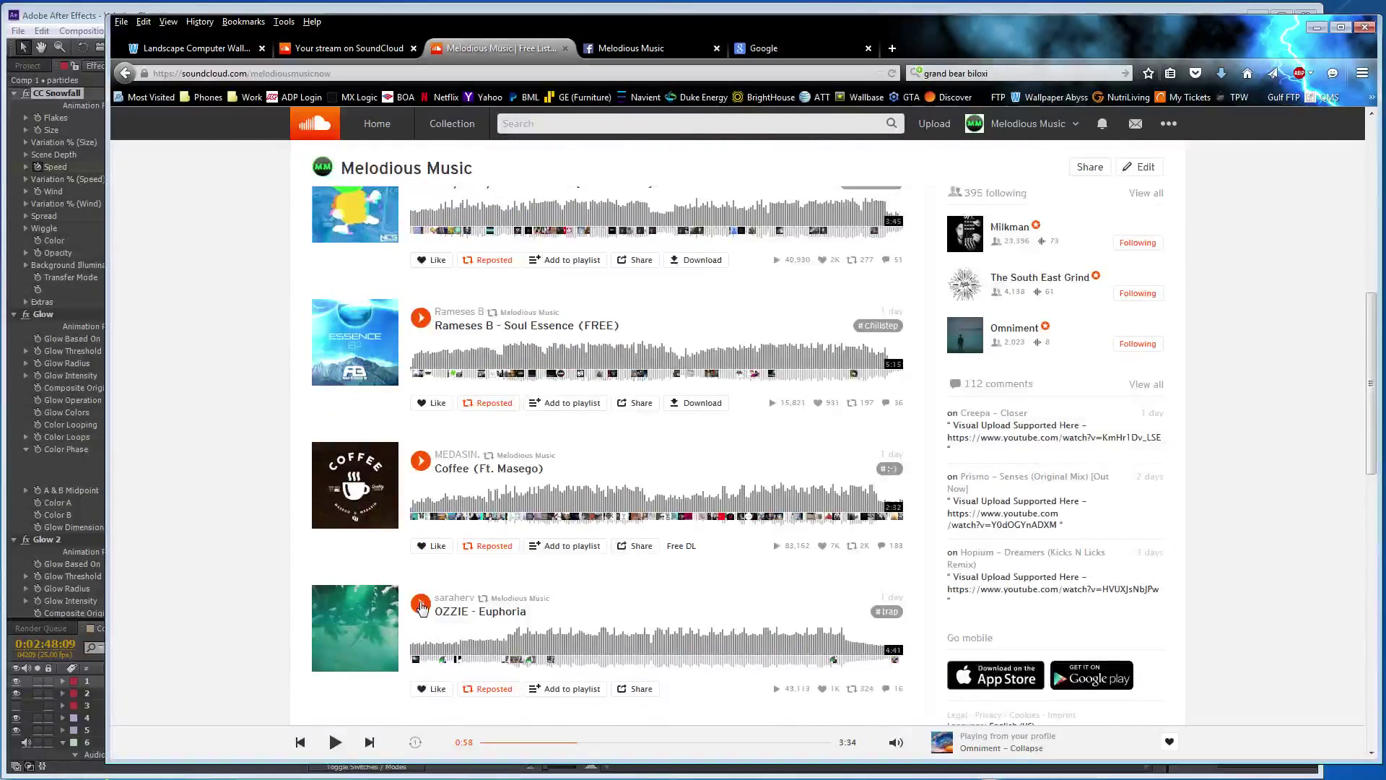
click(421, 604)
key(alt+Tab)
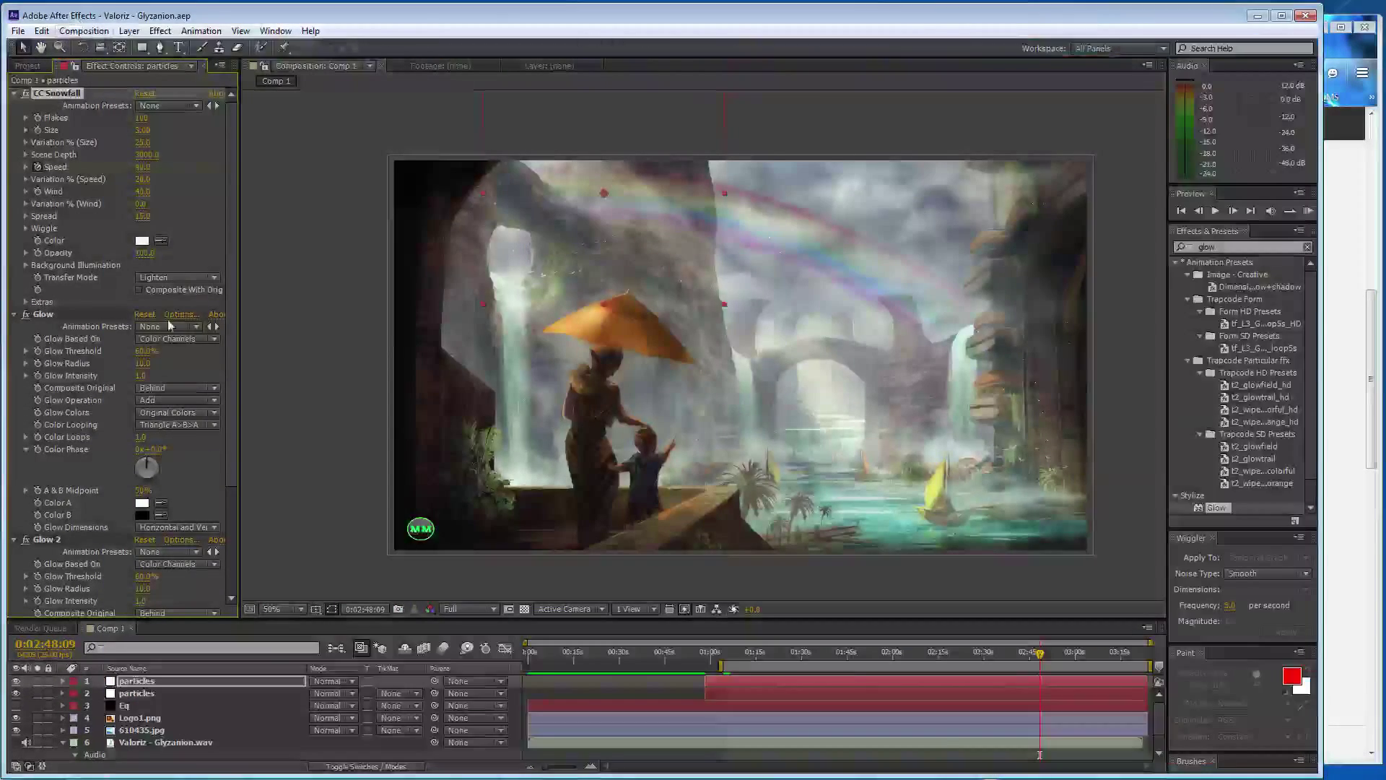
Move the current time to 0:01:17:22 in the Comp 1 timeline
click(960, 628)
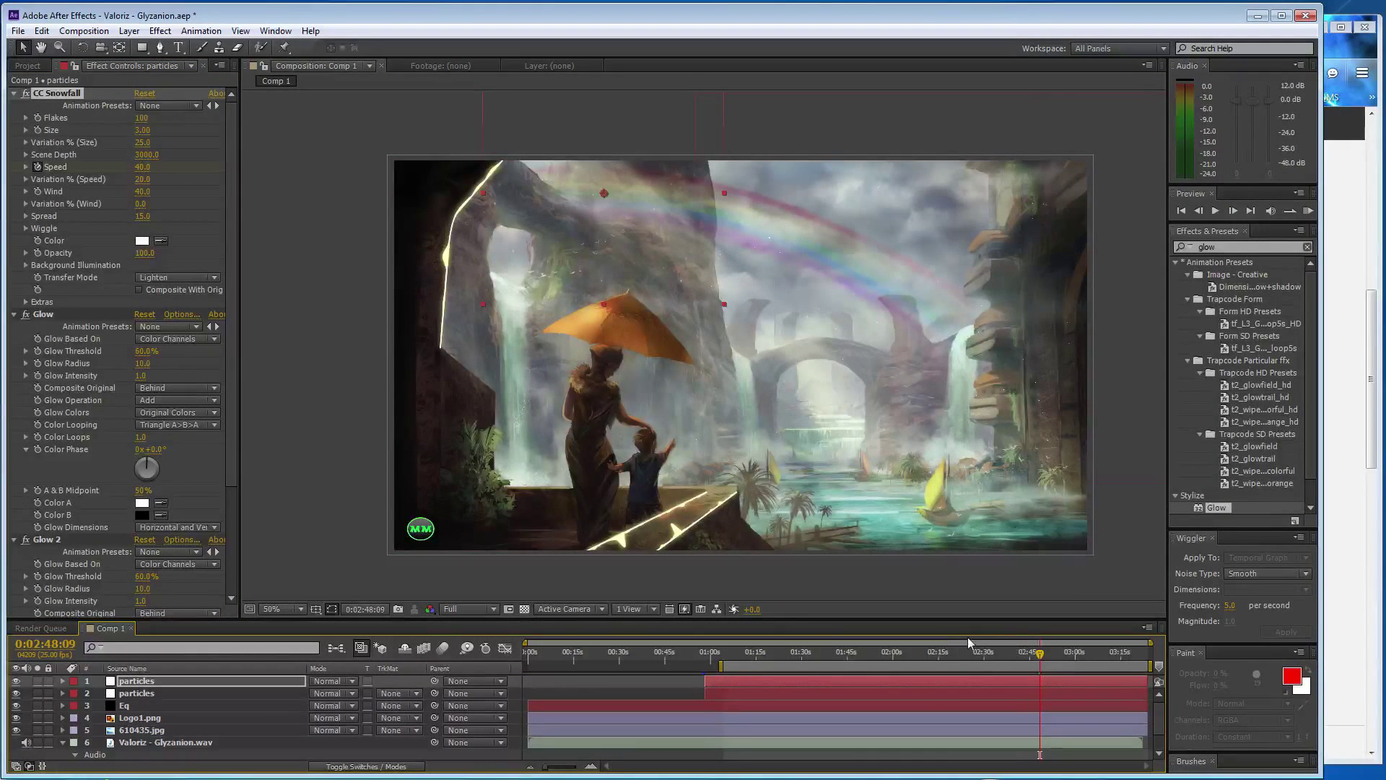
click(1039, 657)
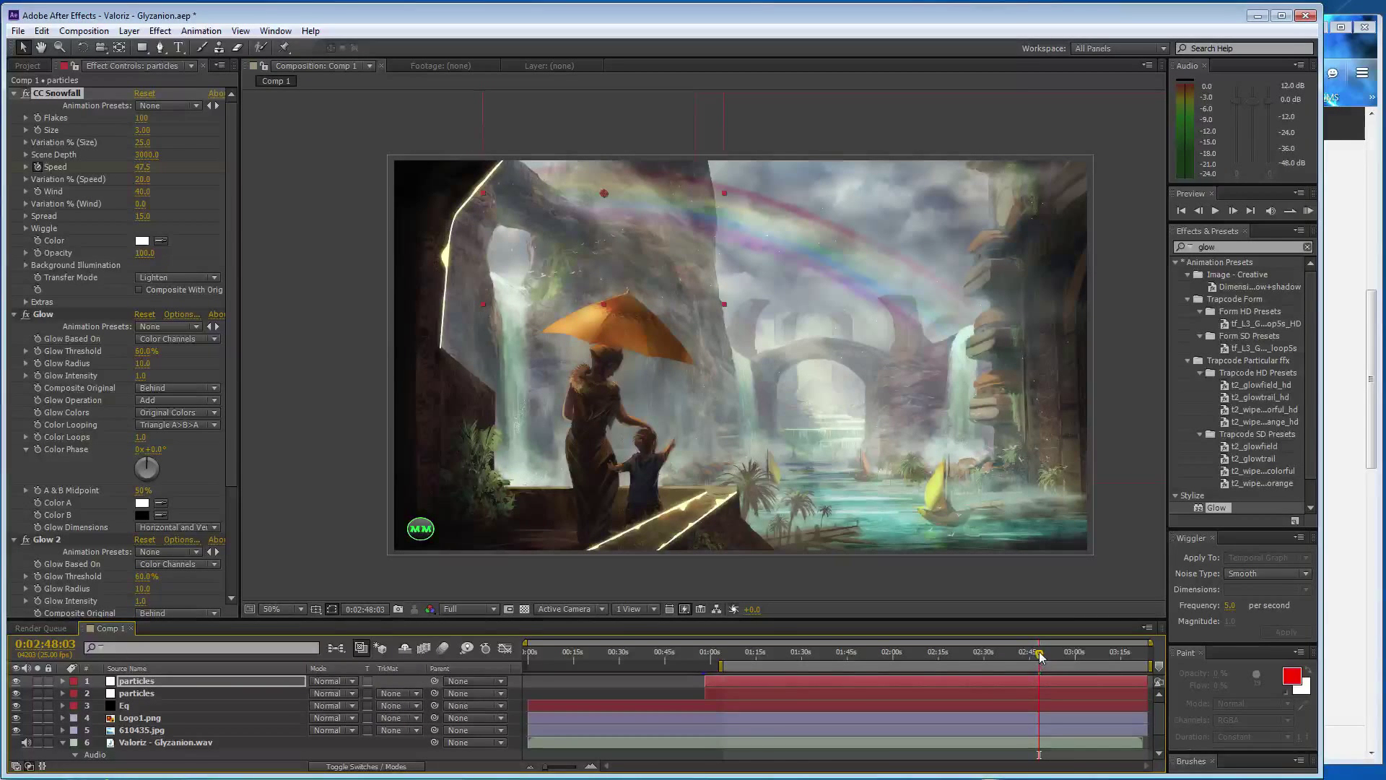
drag(1038, 652, 766, 670)
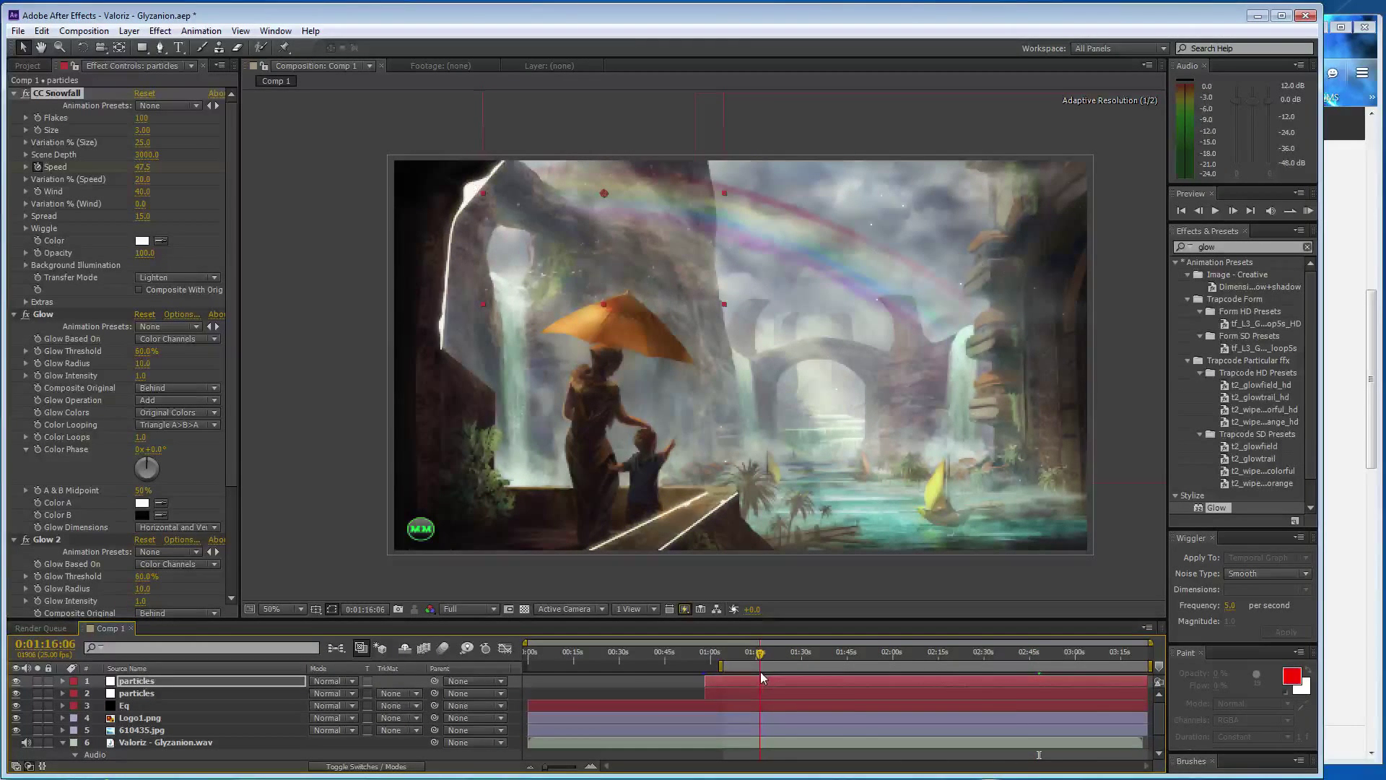
click(768, 659)
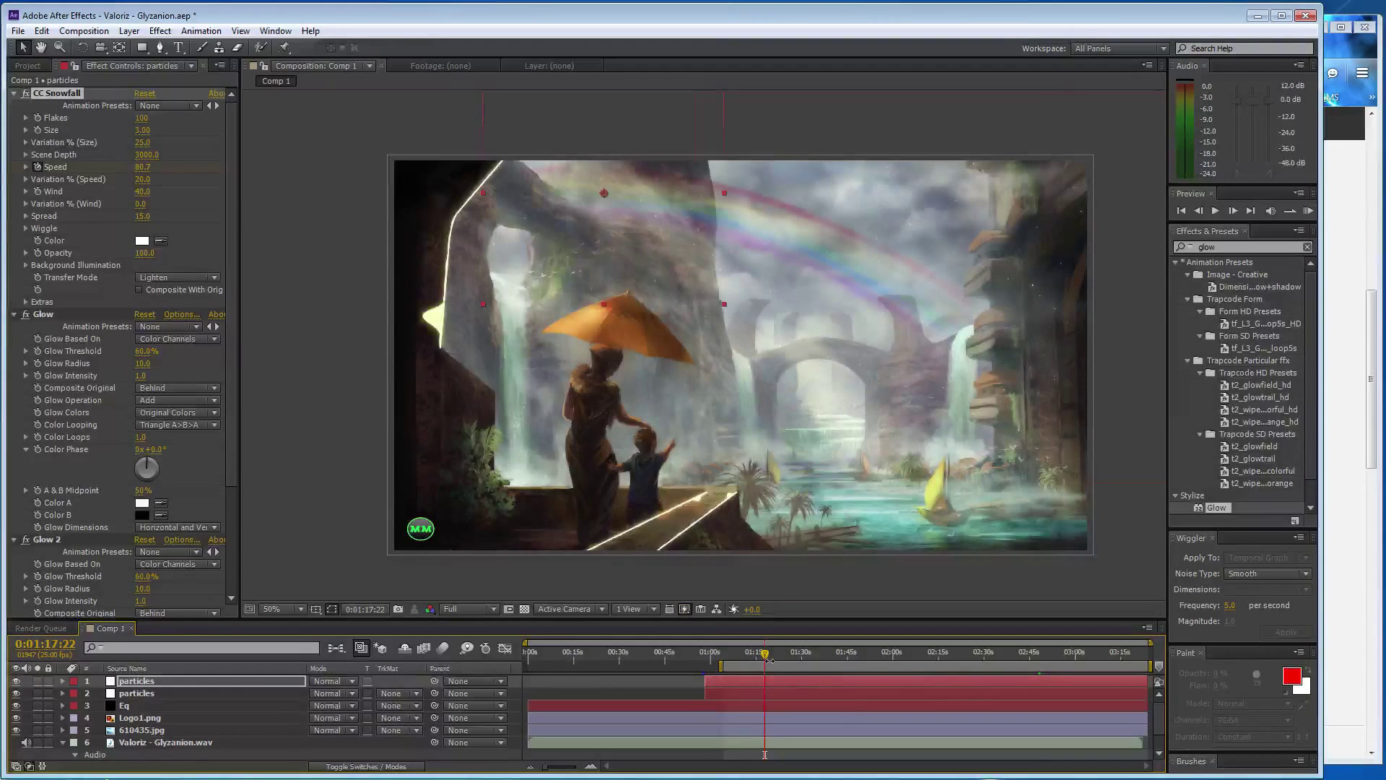
scroll(339, 679, down, 2)
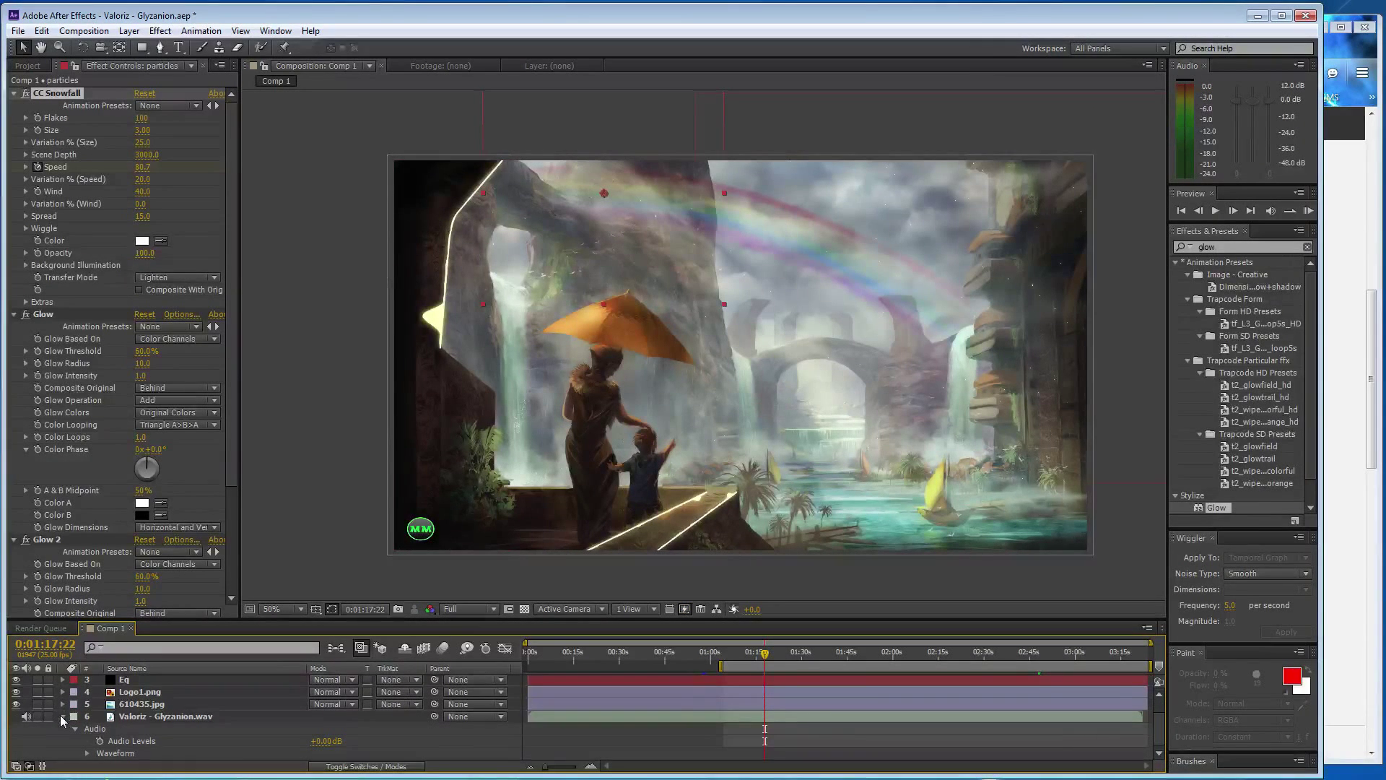
scroll(63, 716, up, 2)
Deselect all layers and bring up Solid Settings for a new solid with Ctrl+Y
click(129, 730)
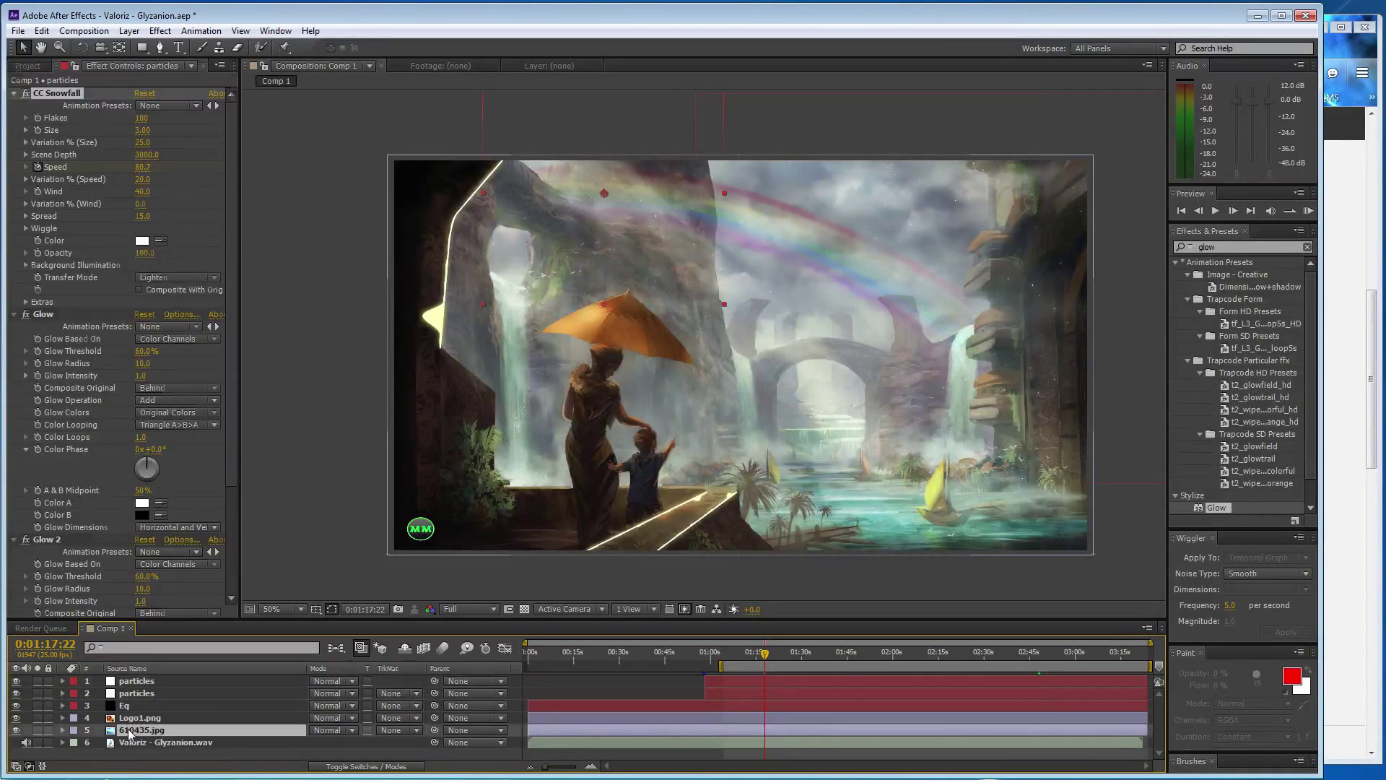
shift+click(140, 681)
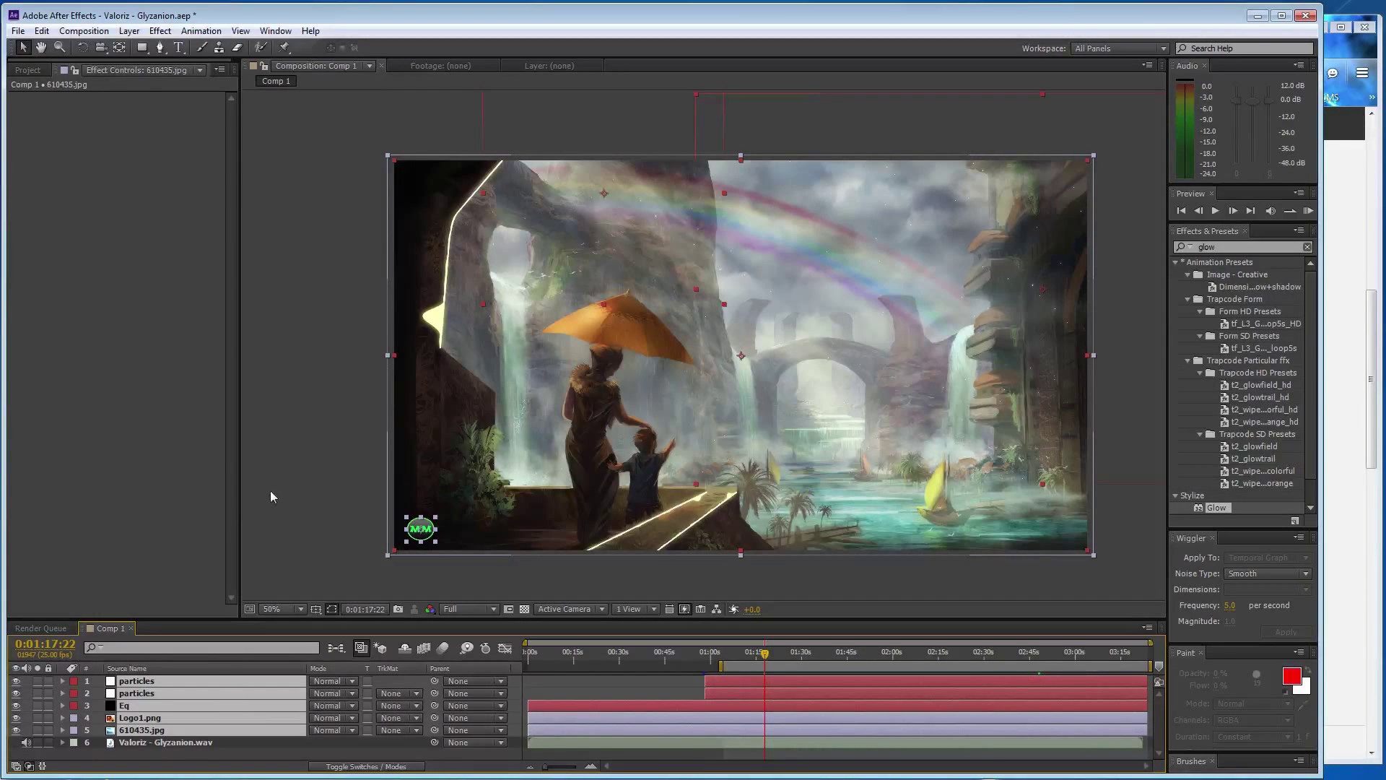
click(301, 469)
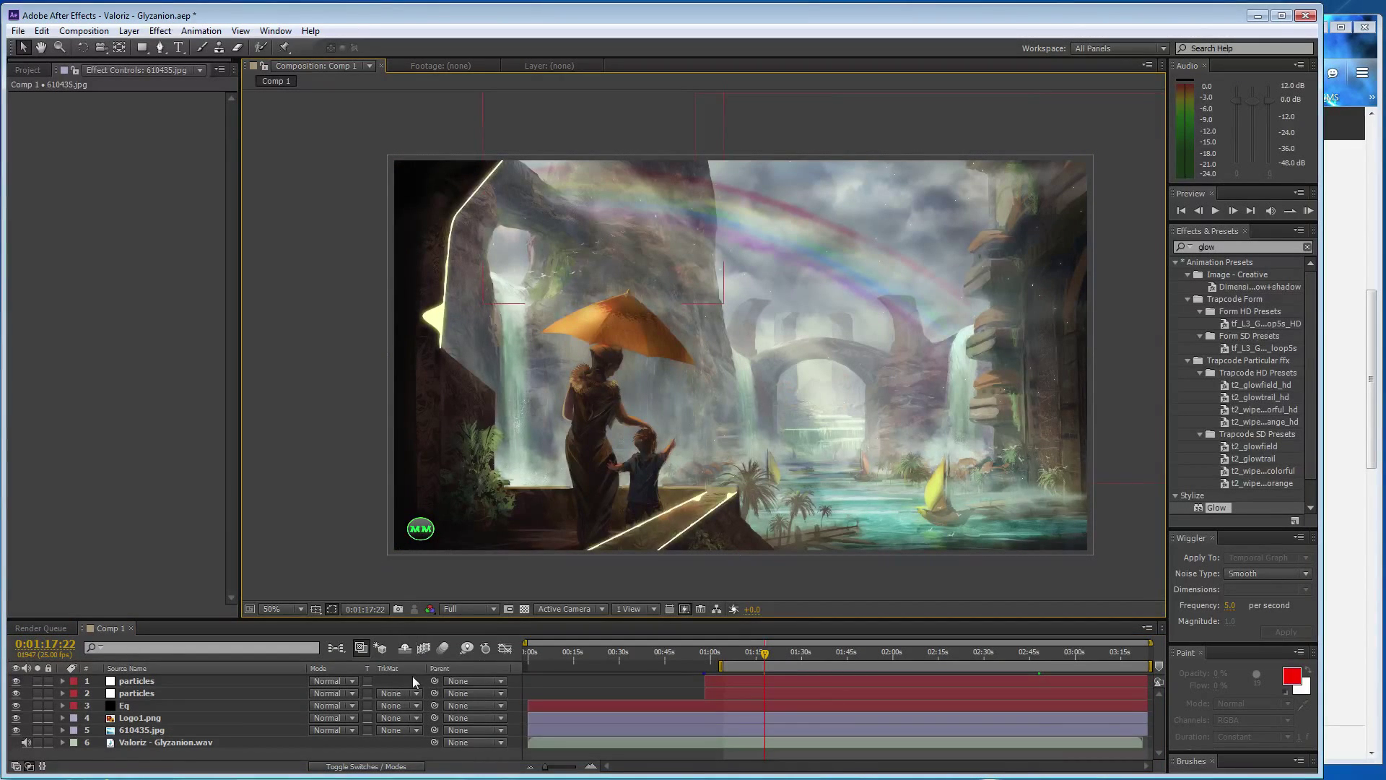
key(ctrl+y)
Create a black solid named sun and place it below both particles layers
click(371, 436)
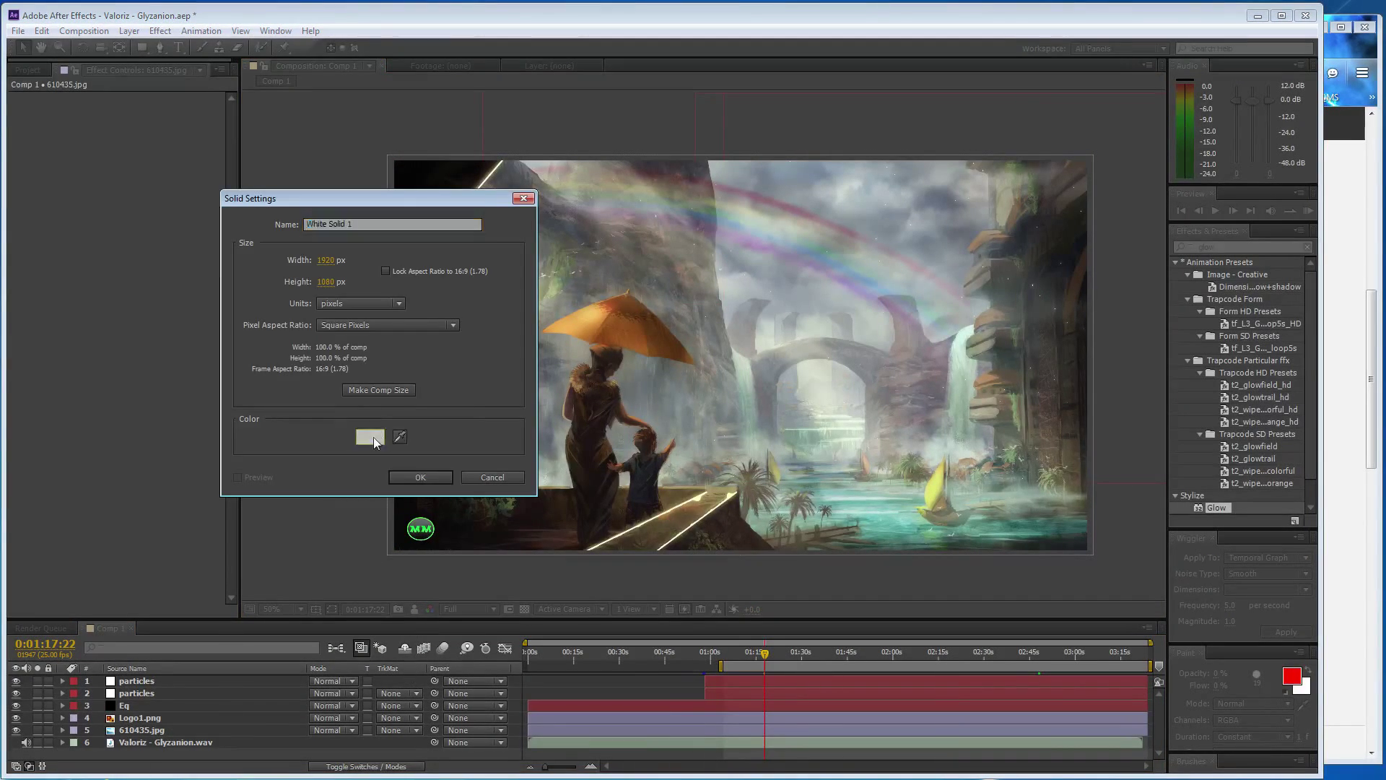
click(435, 323)
text(sun)
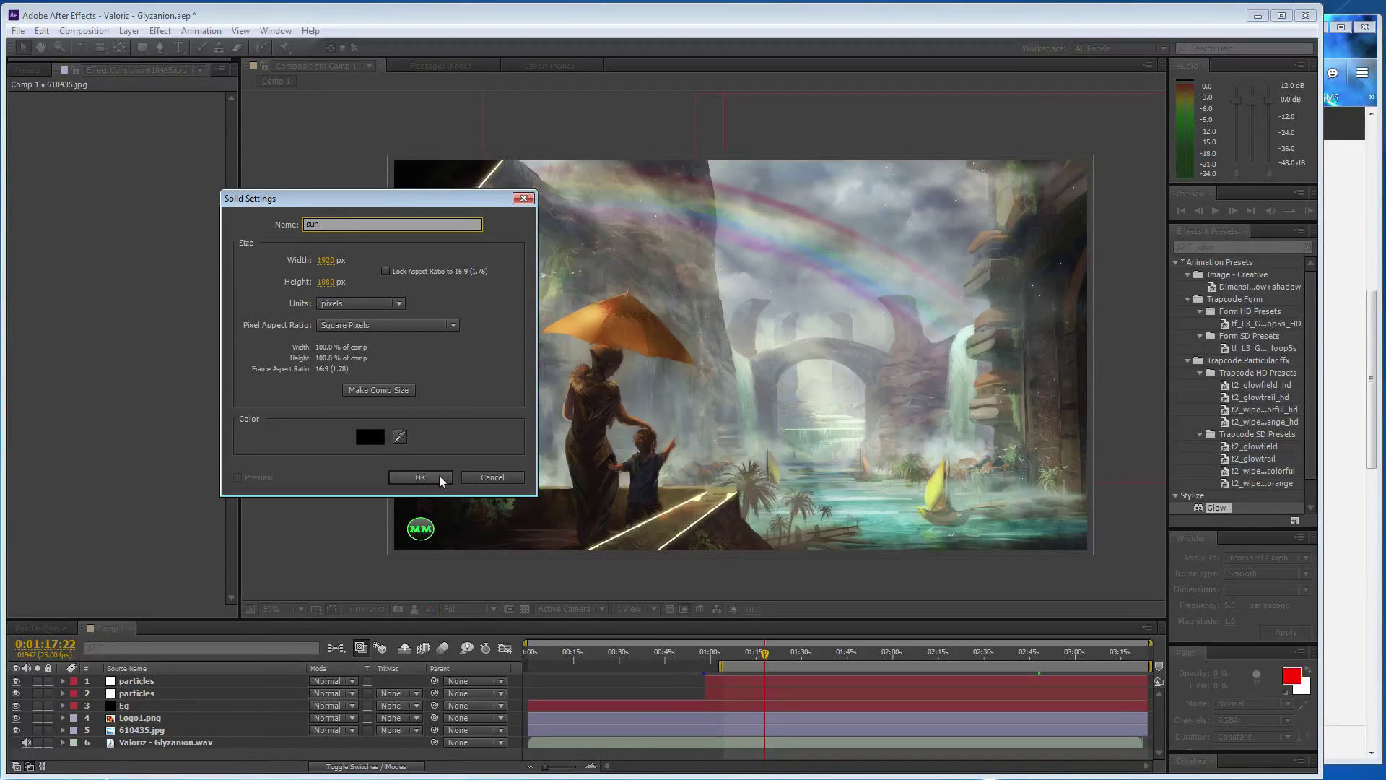
click(440, 478)
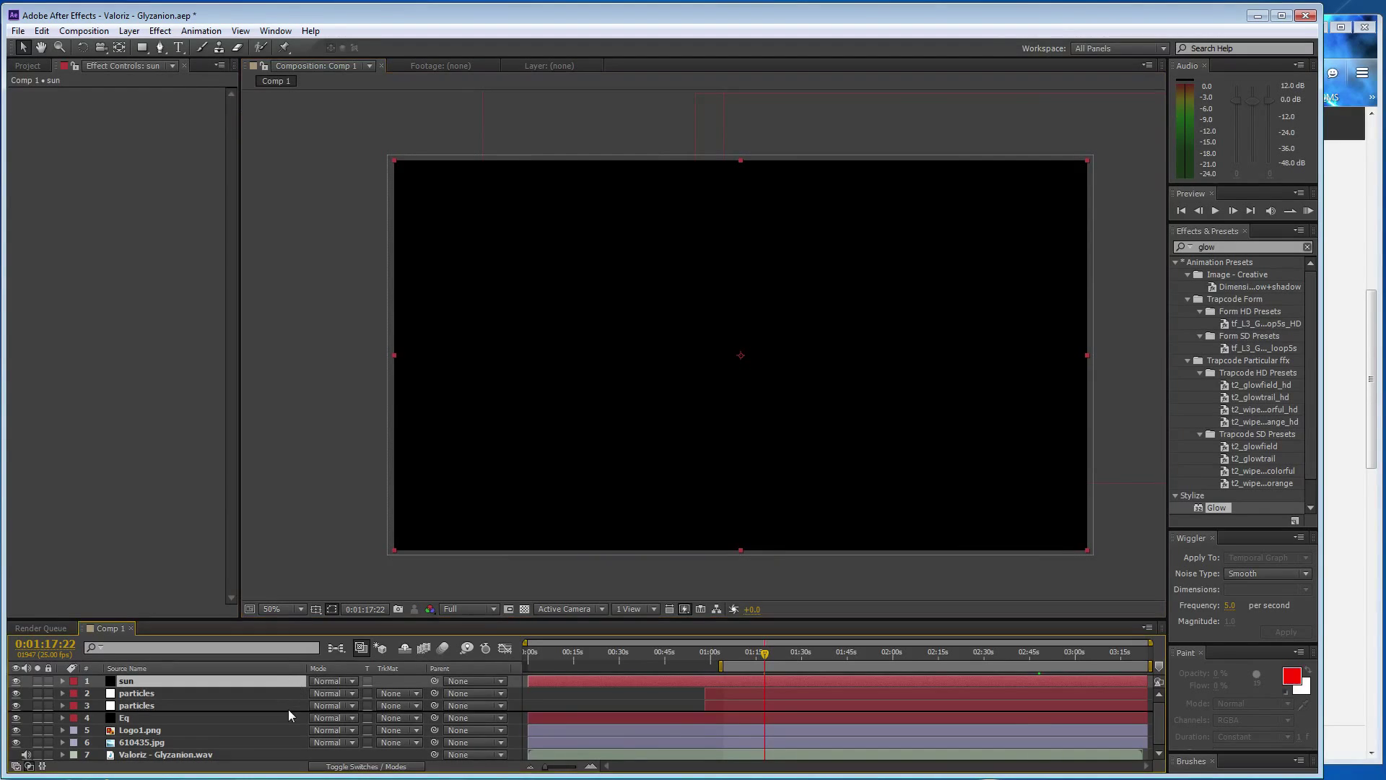
drag(296, 680, 288, 709)
Apply Video Copilot Optical Flares to the sun layer
click(161, 32)
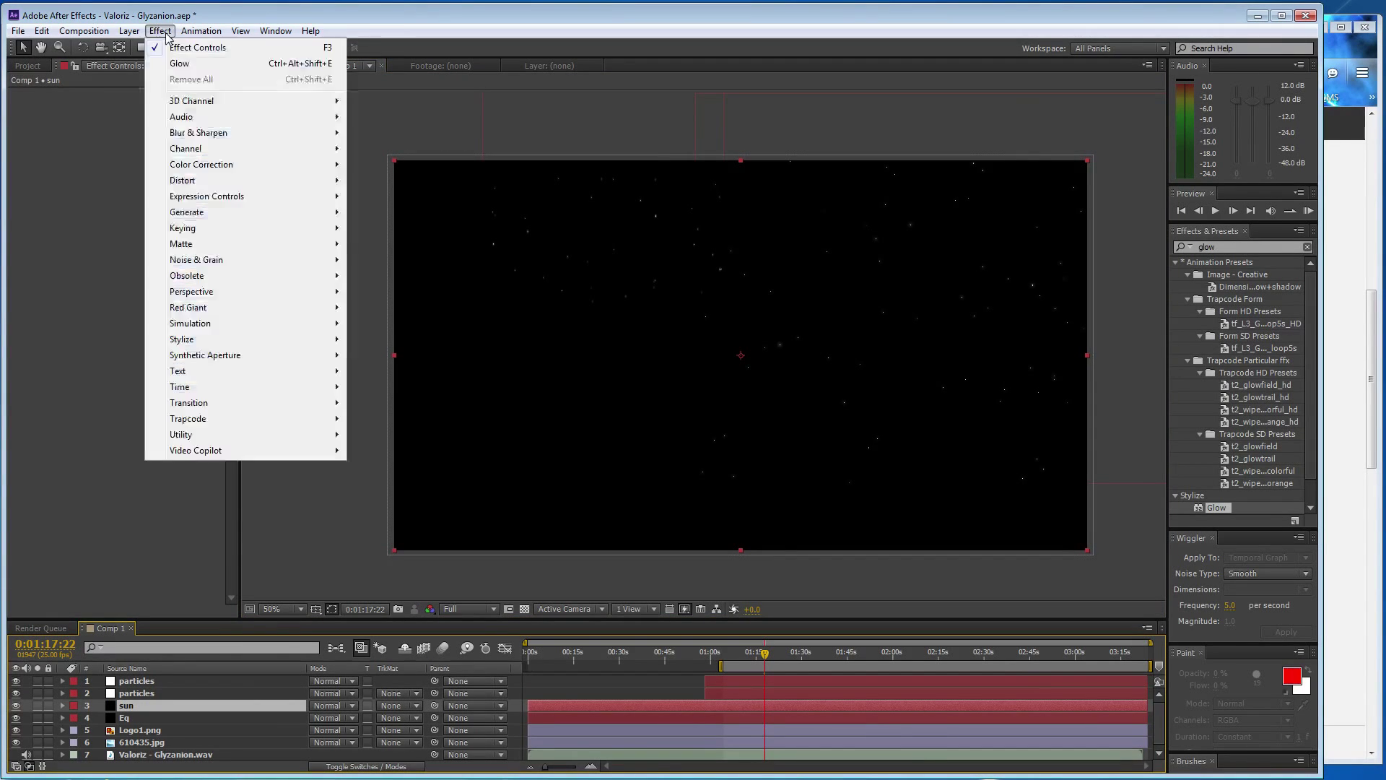
mouse_move(244, 453)
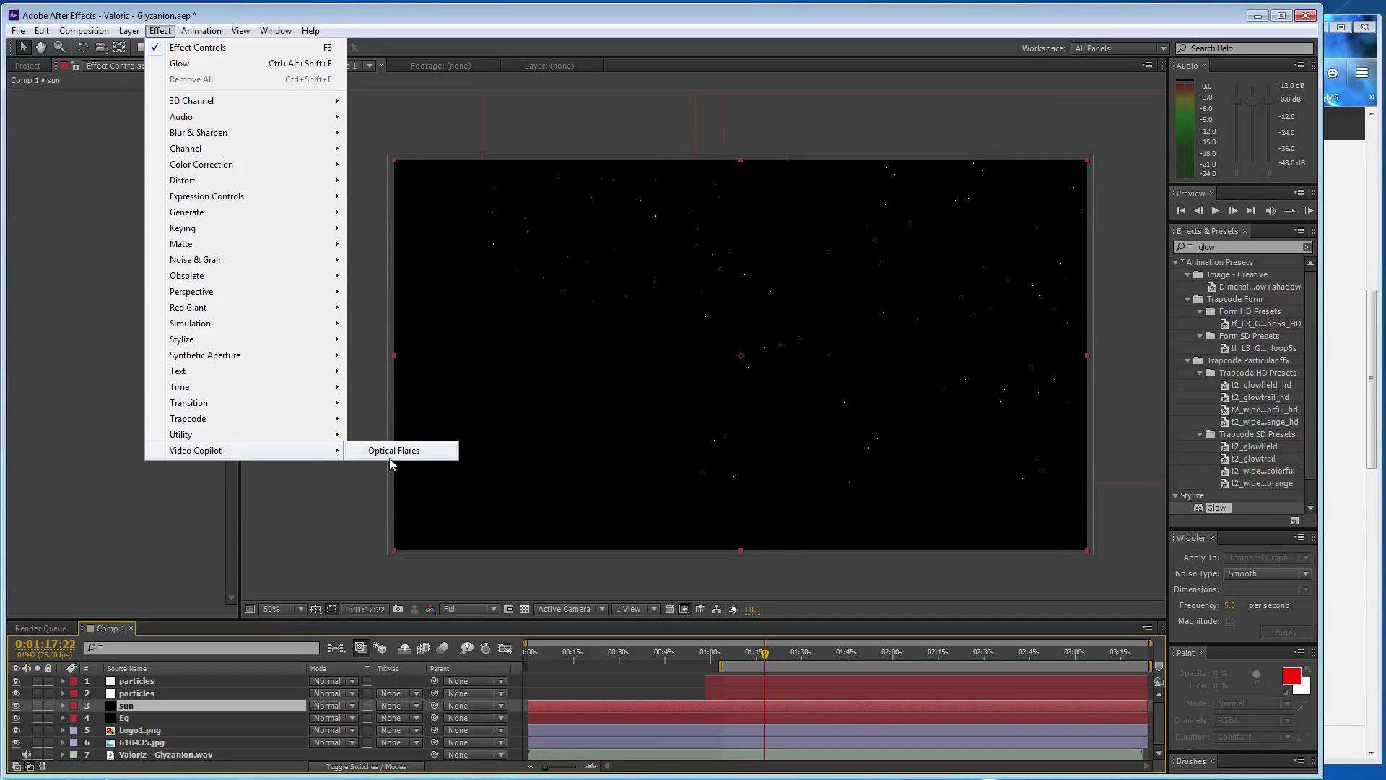
click(393, 451)
Set the flare to render On Transparent, delete every default element, and keep one Glow
click(208, 315)
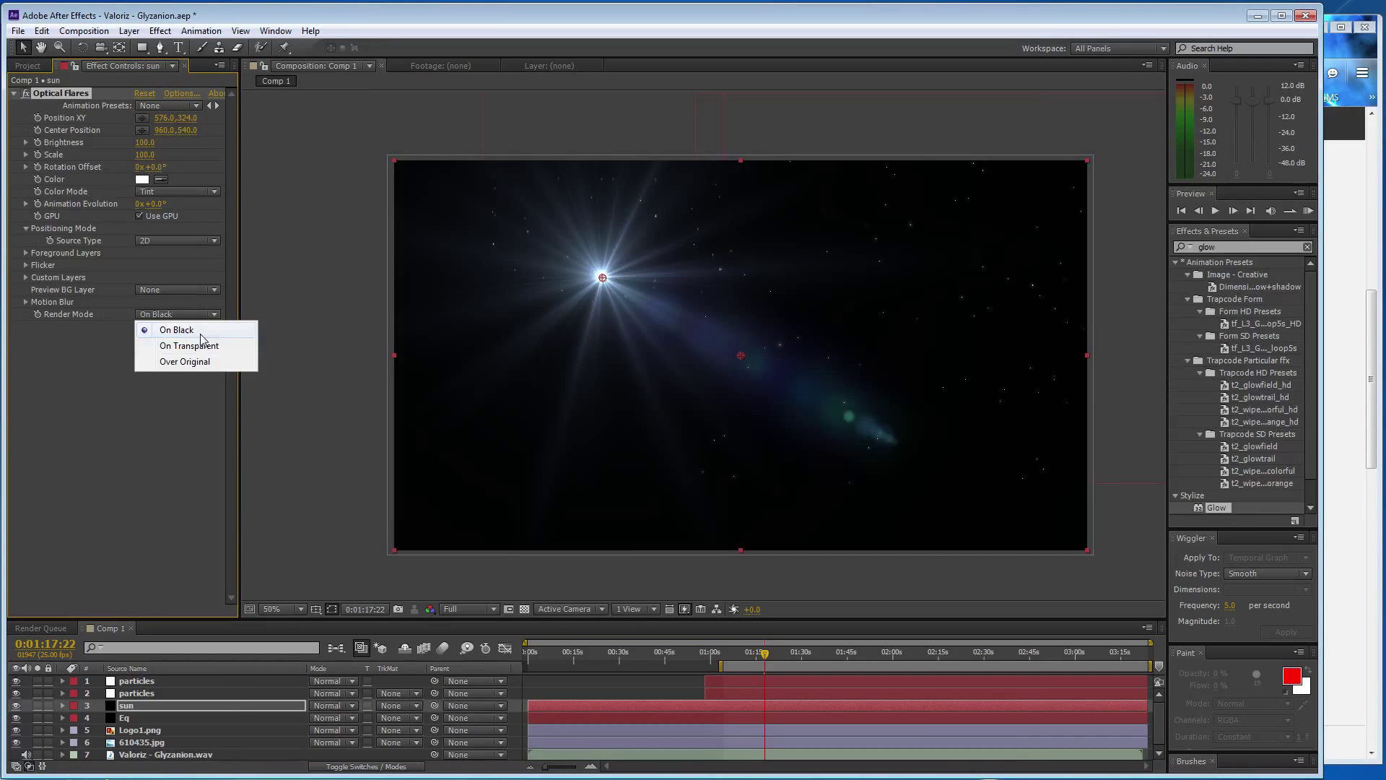
click(190, 344)
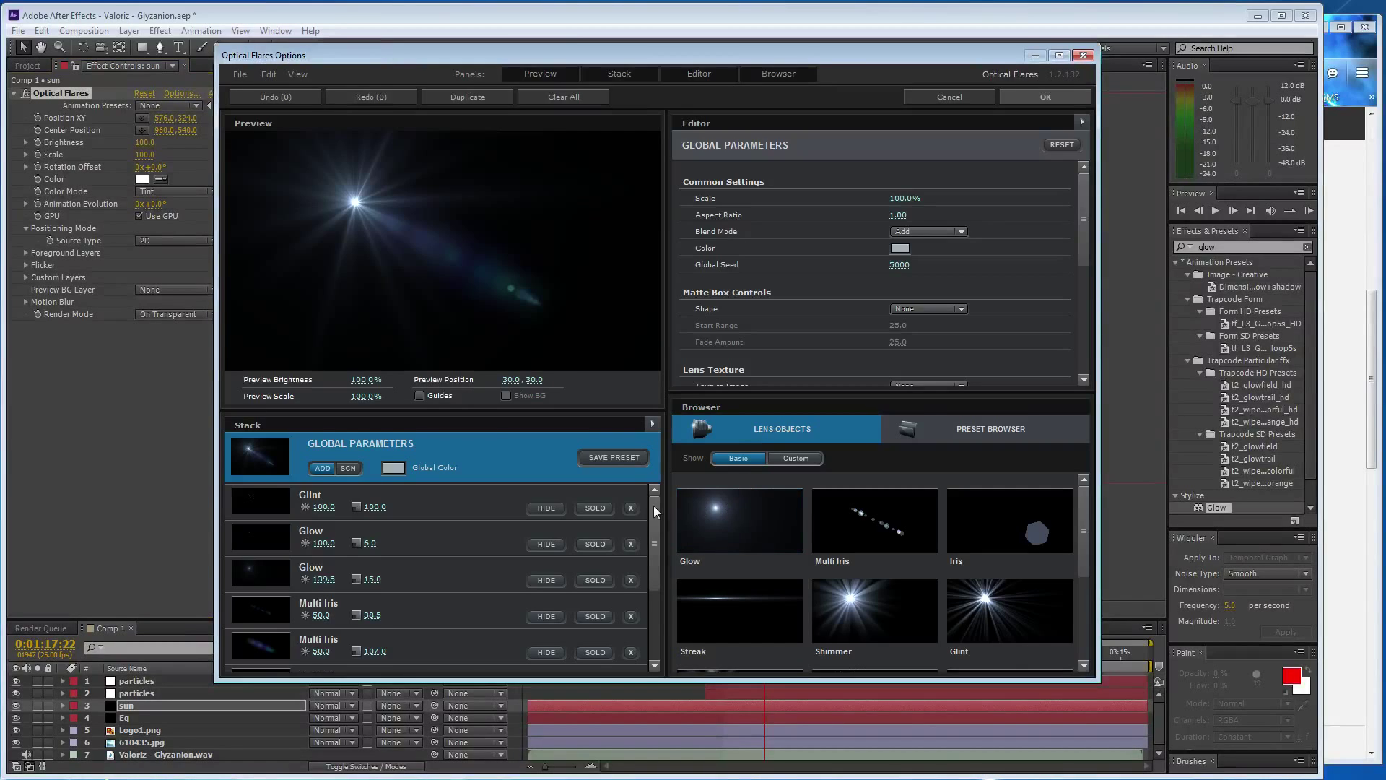
click(631, 508)
click(631, 507)
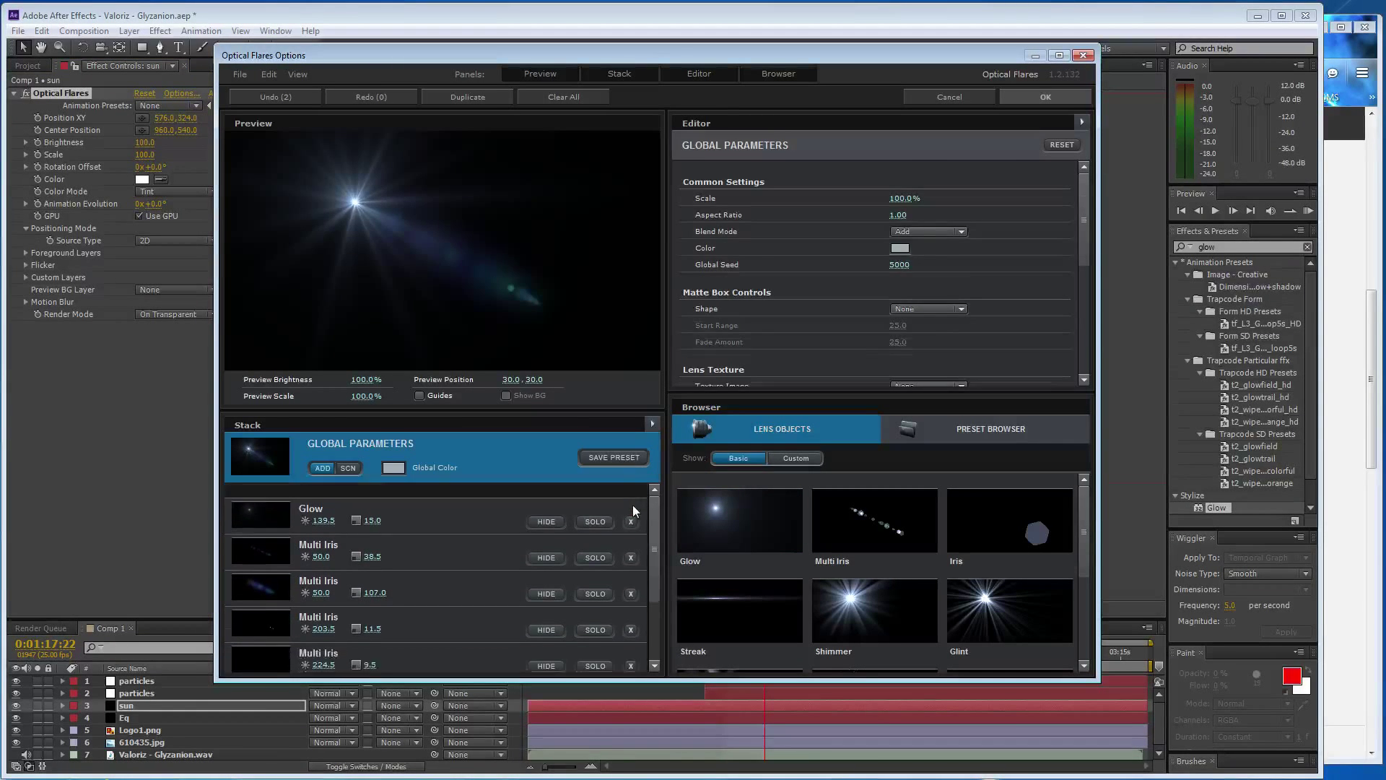
click(631, 507)
click(631, 507)
click(631, 508)
click(631, 507)
click(631, 507)
click(631, 508)
click(631, 507)
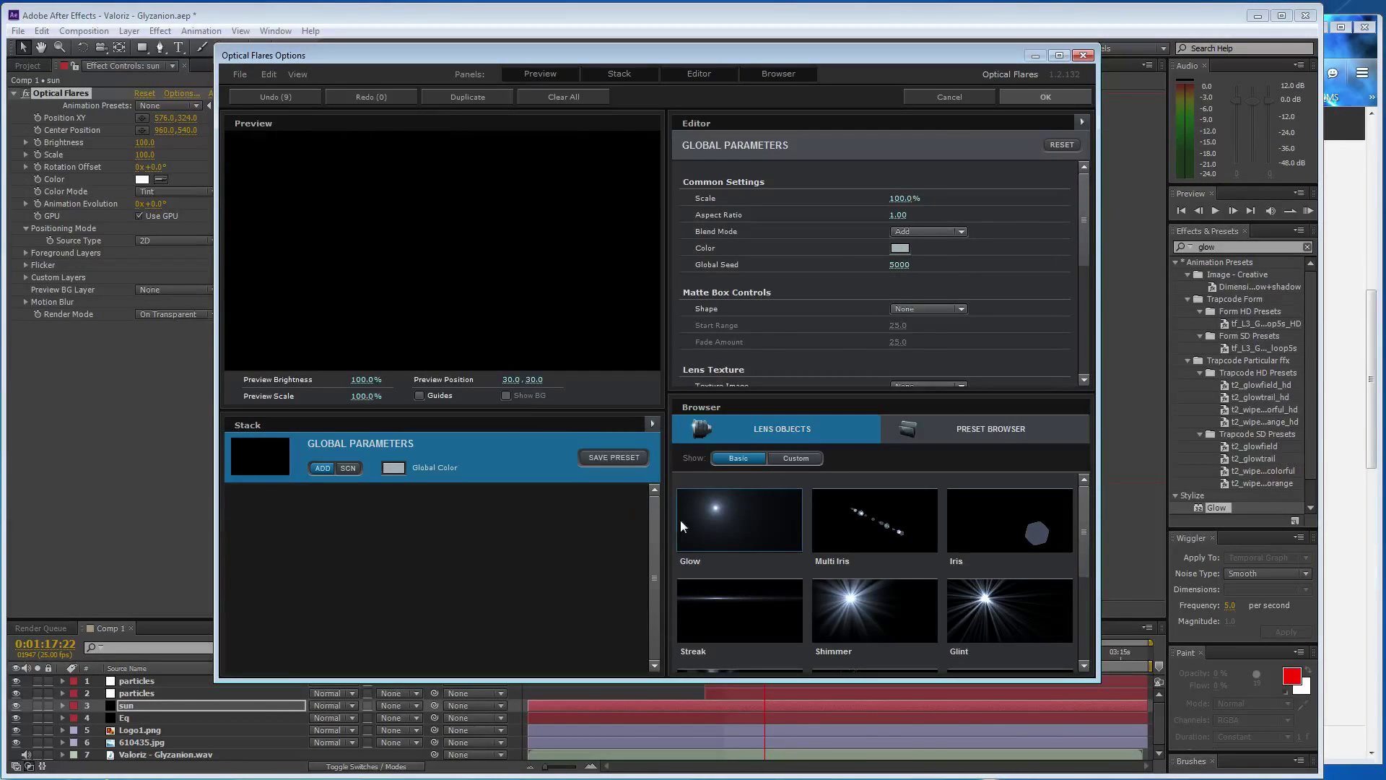
click(680, 519)
click(1039, 96)
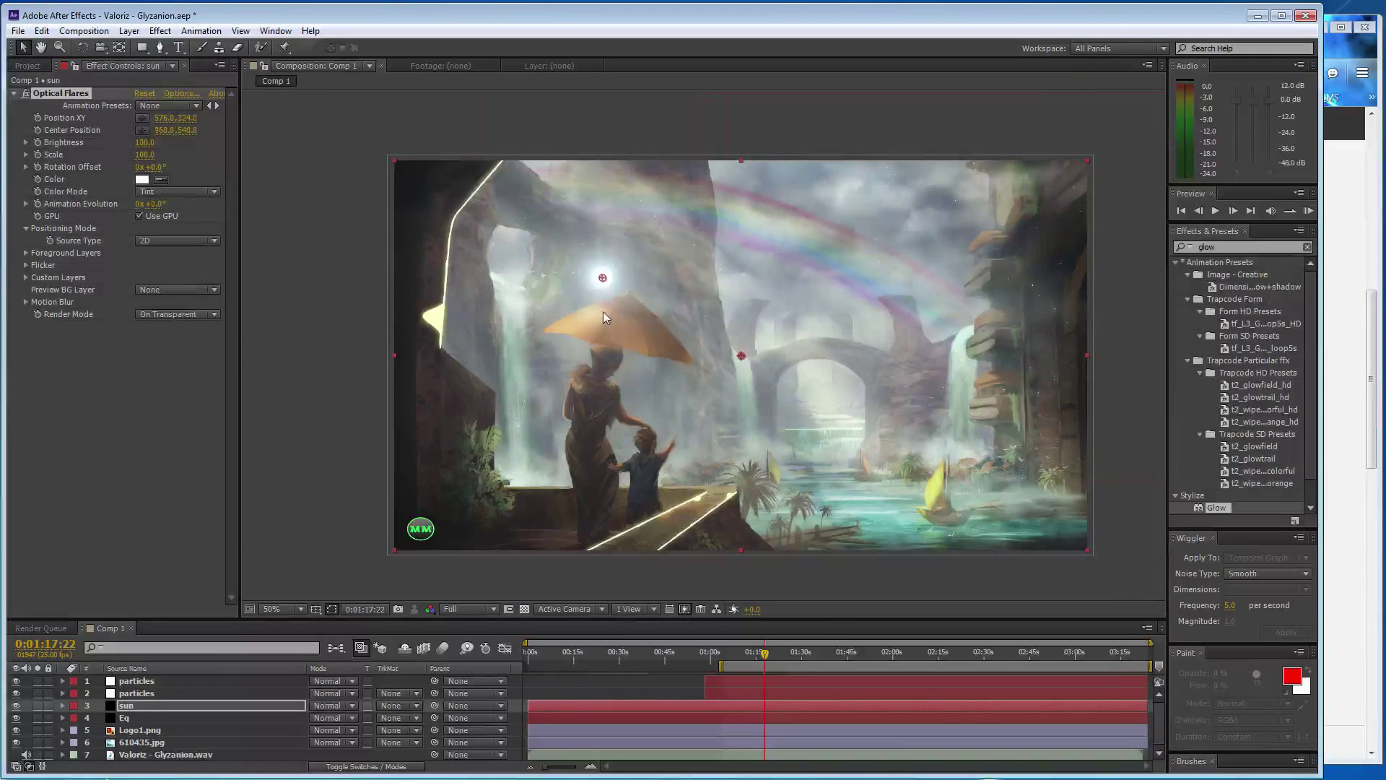
Tint the sun flare a light orange
click(146, 155)
text(50)
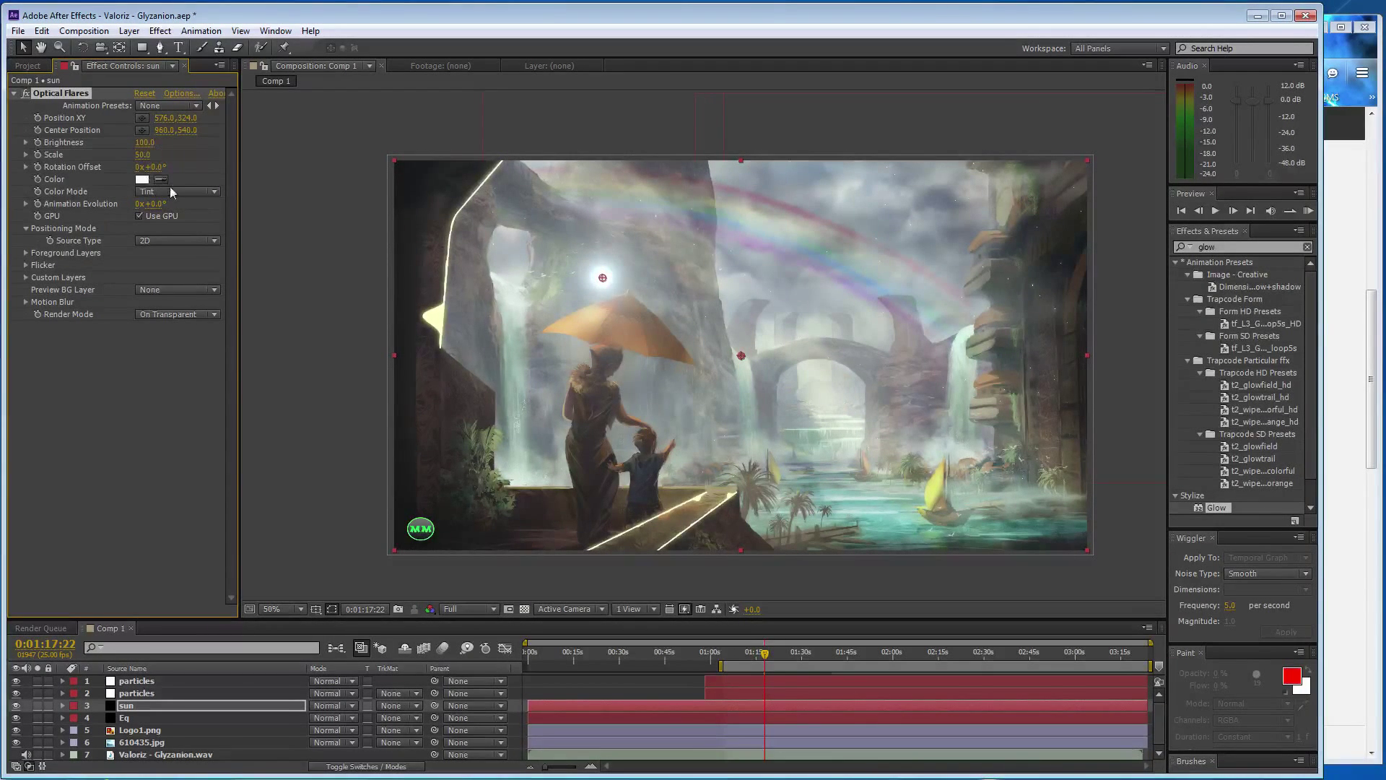
click(142, 179)
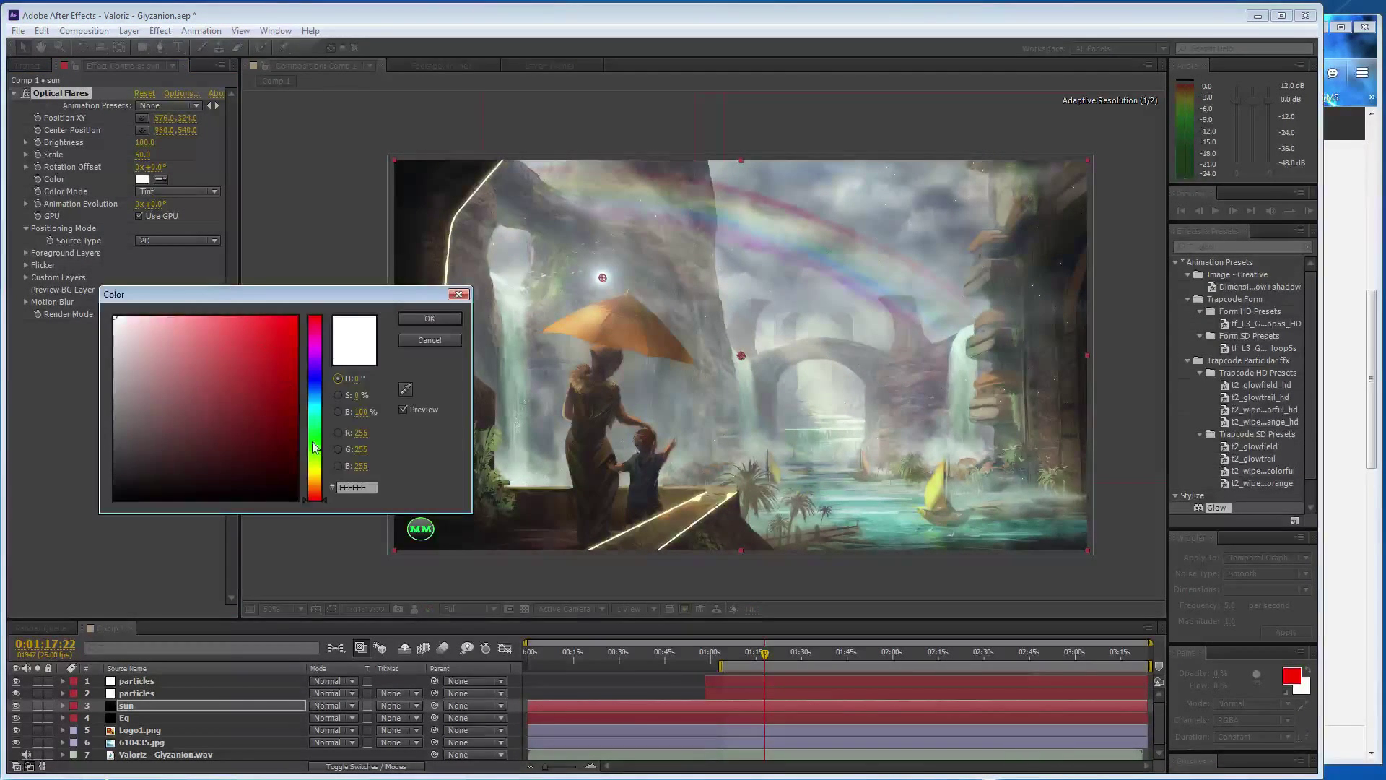
click(315, 484)
click(241, 317)
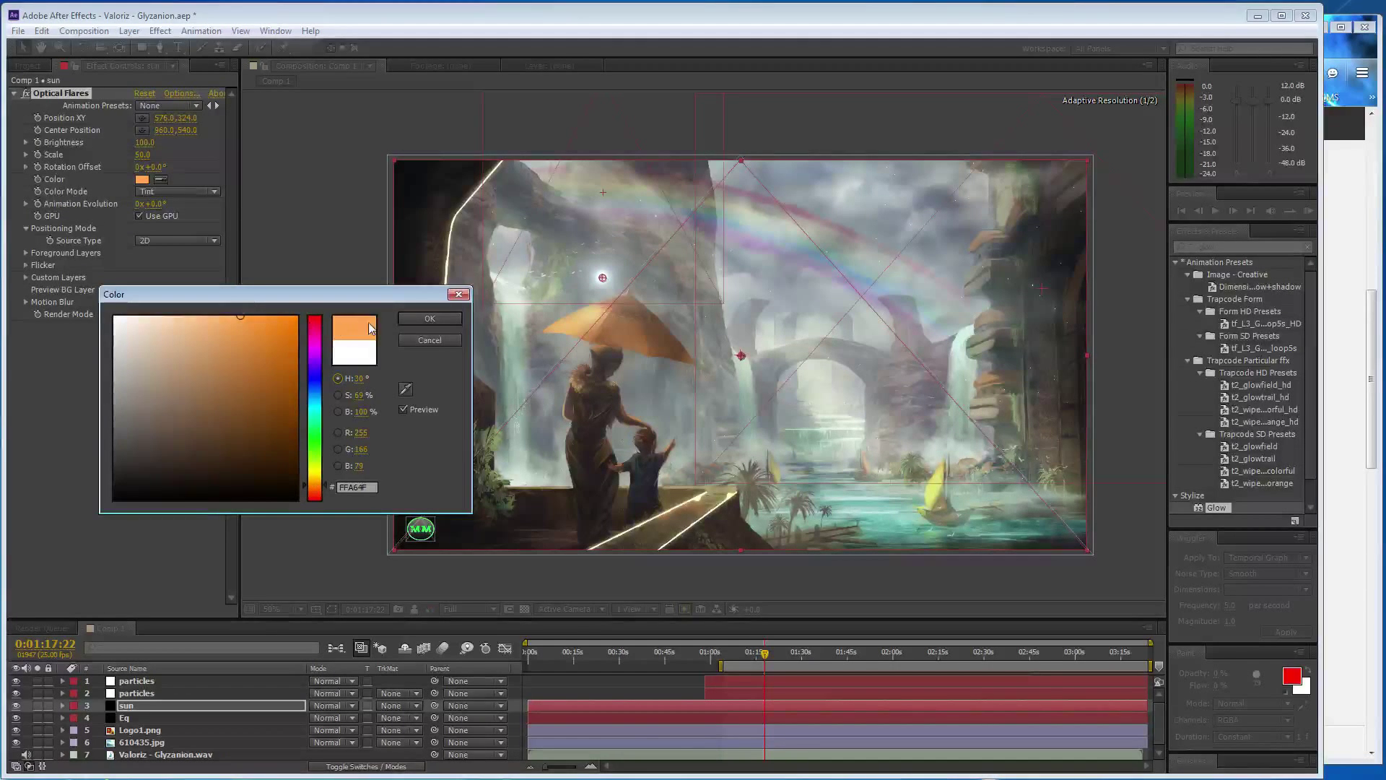
click(410, 319)
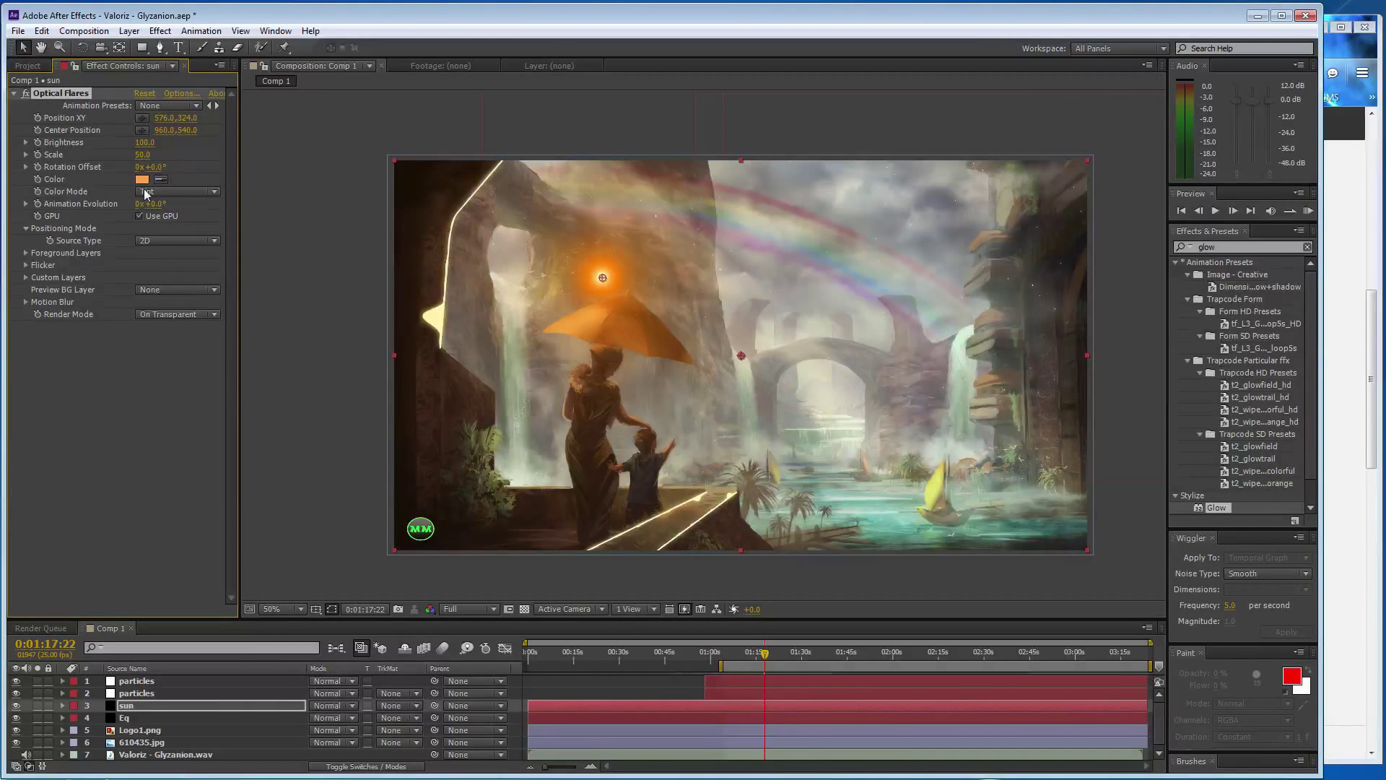
click(142, 179)
click(188, 317)
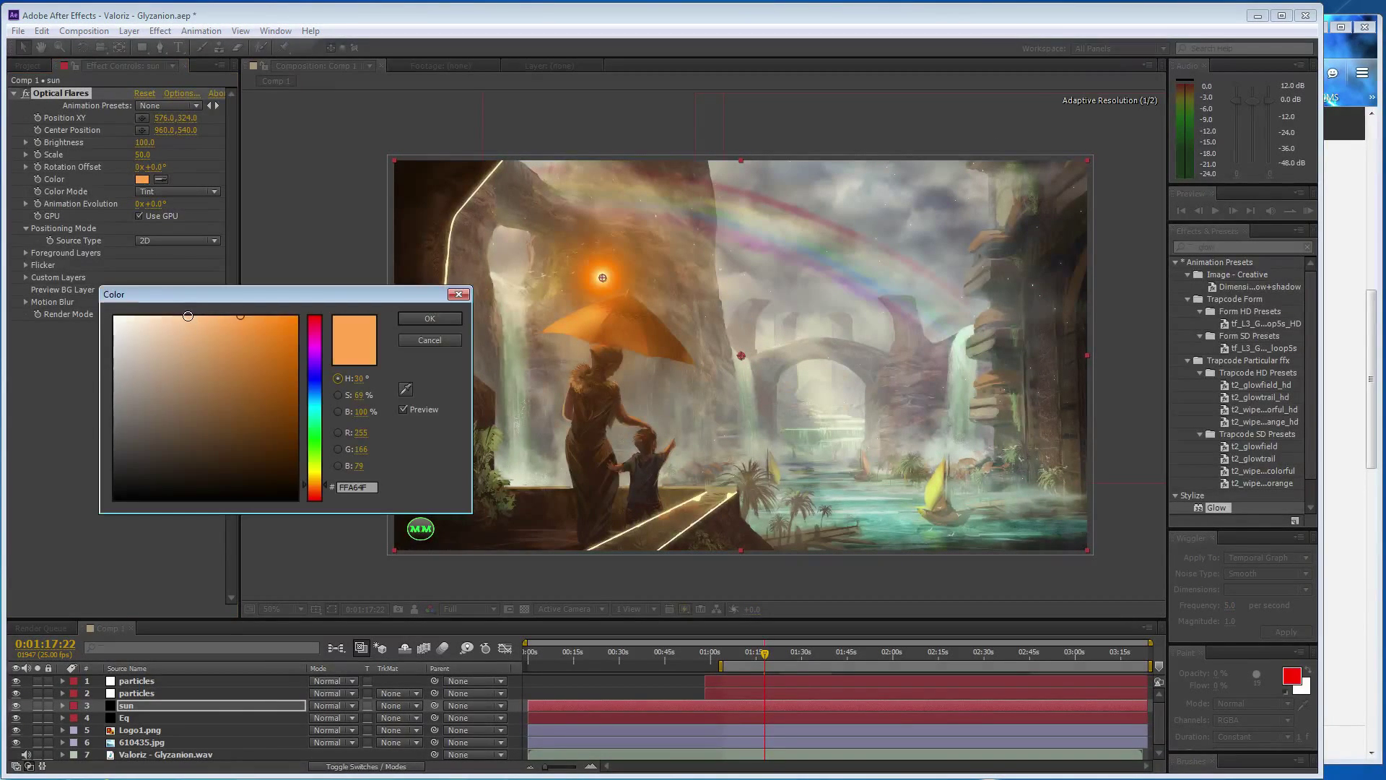
click(399, 322)
click(161, 448)
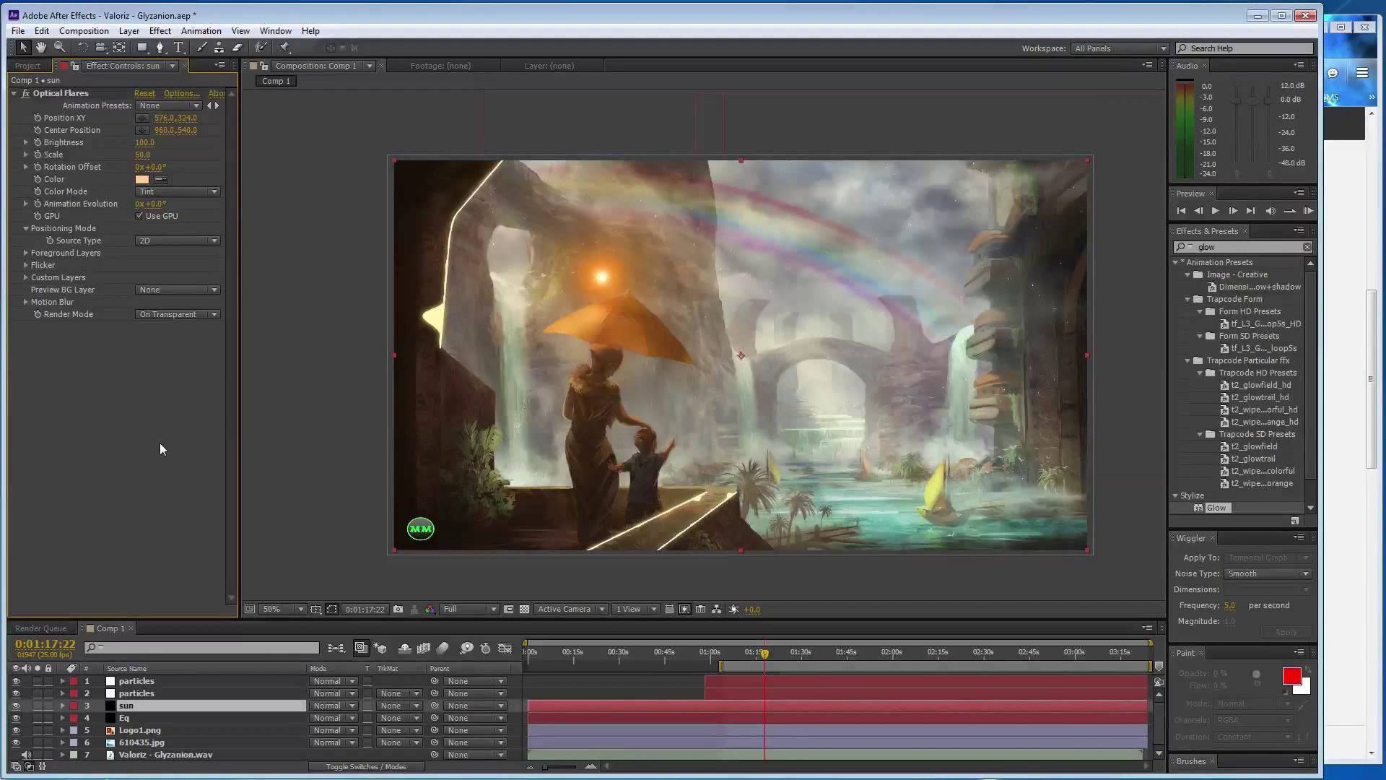
Set the flare Scale to 30 and move it to the upper-right sky
click(143, 155)
text(30)
key(Return)
click(78, 94)
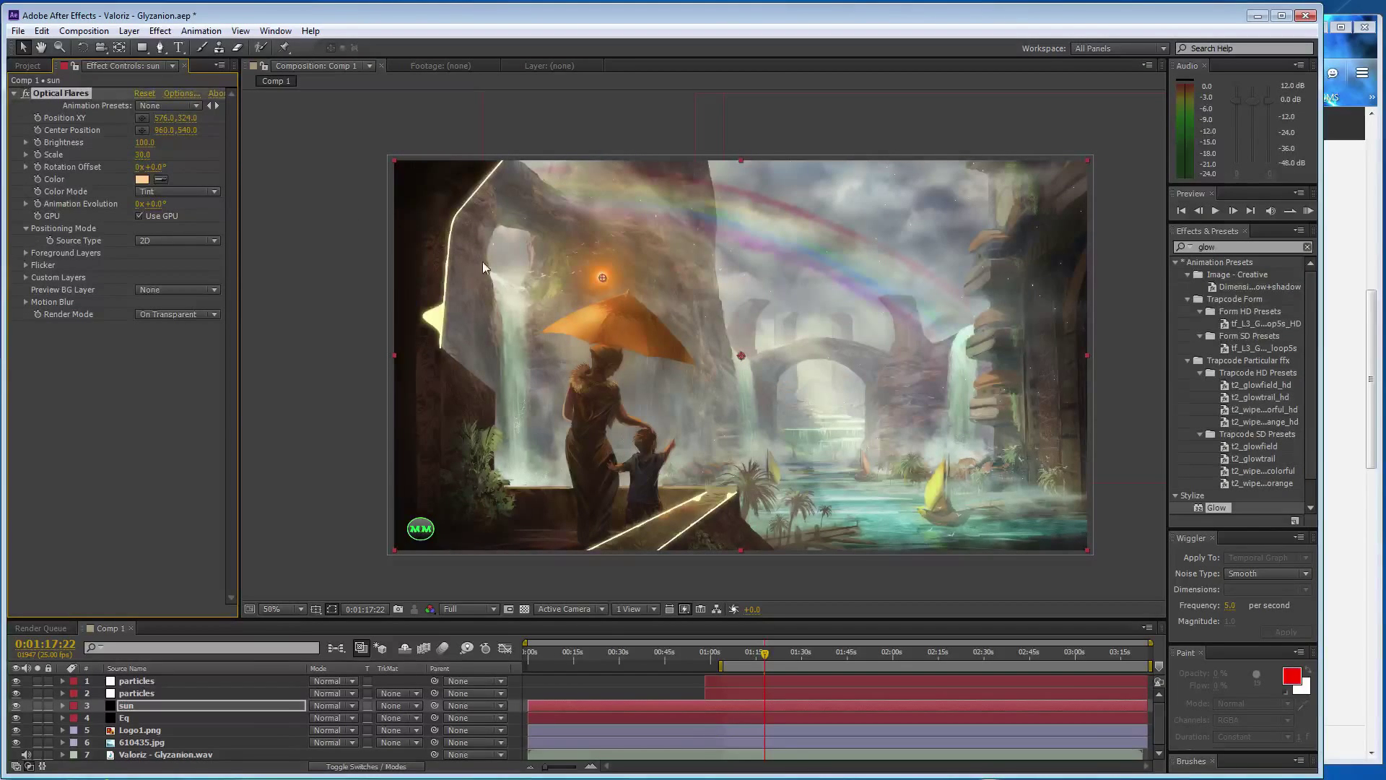
drag(602, 277, 945, 209)
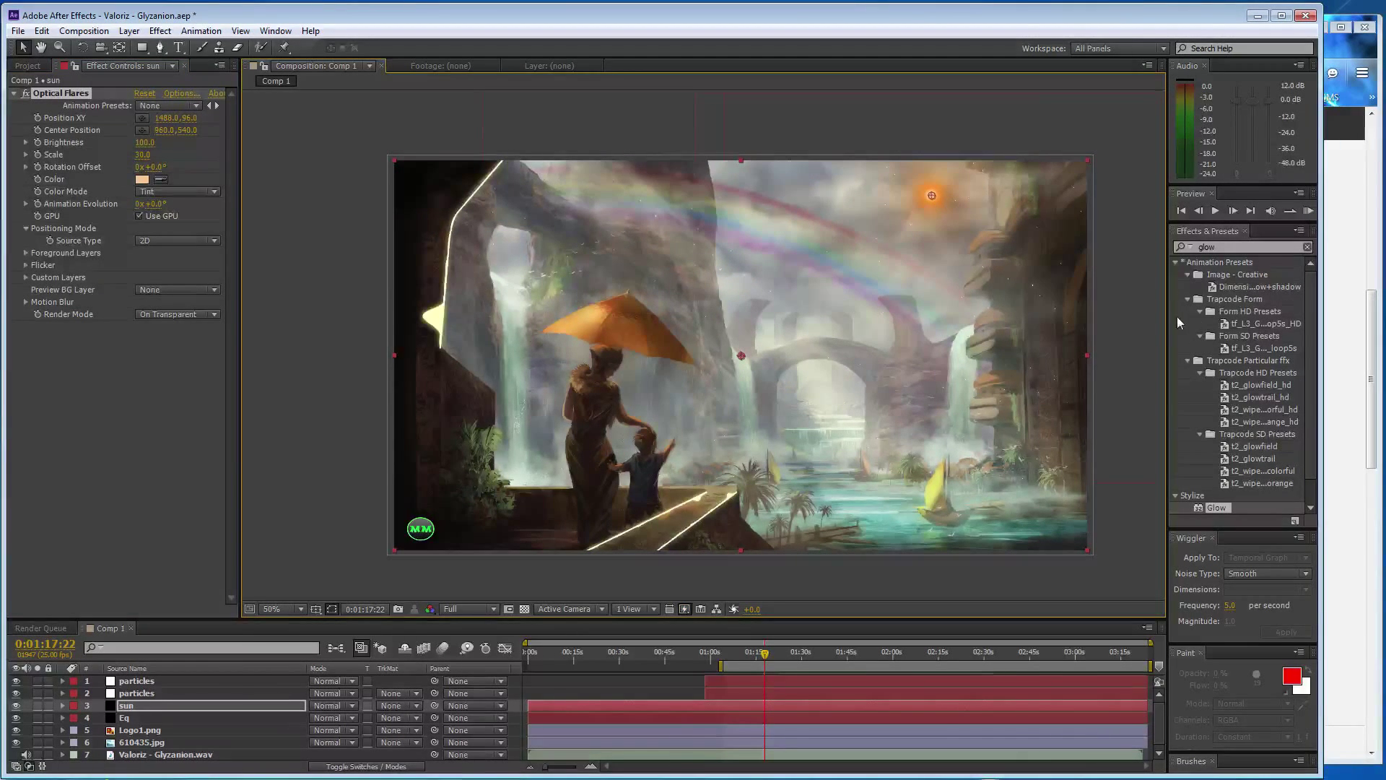
Check the particles layer, then recolour the sun flare a pale peach tint
click(1041, 131)
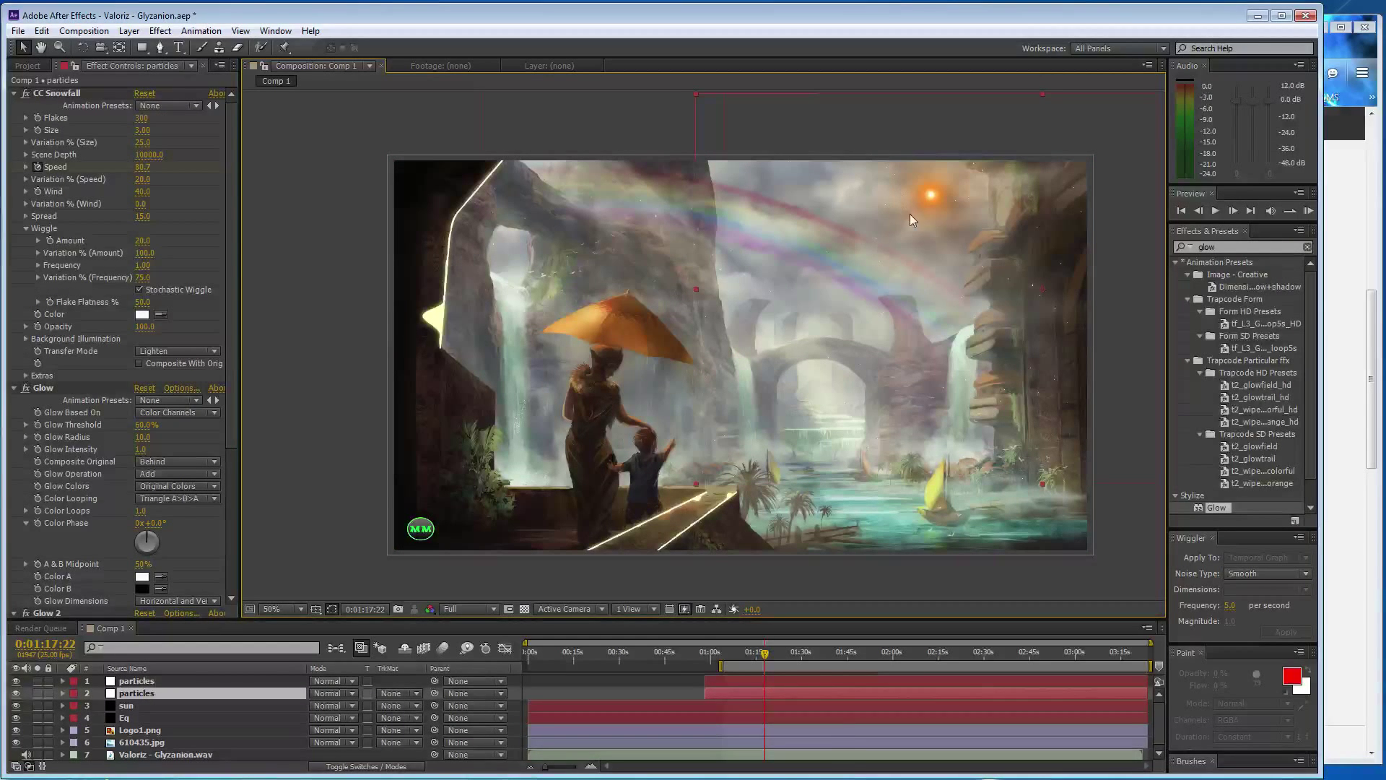
click(150, 708)
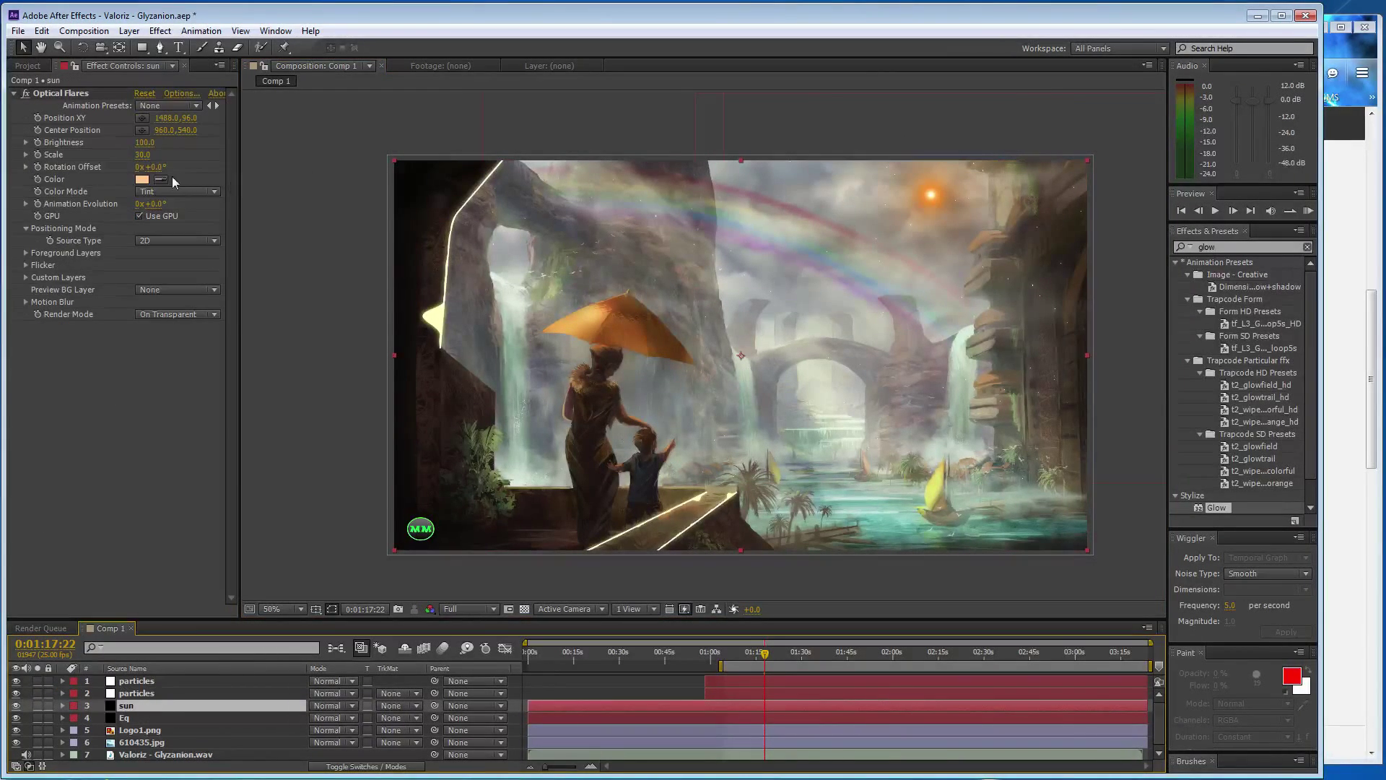
click(141, 179)
click(150, 316)
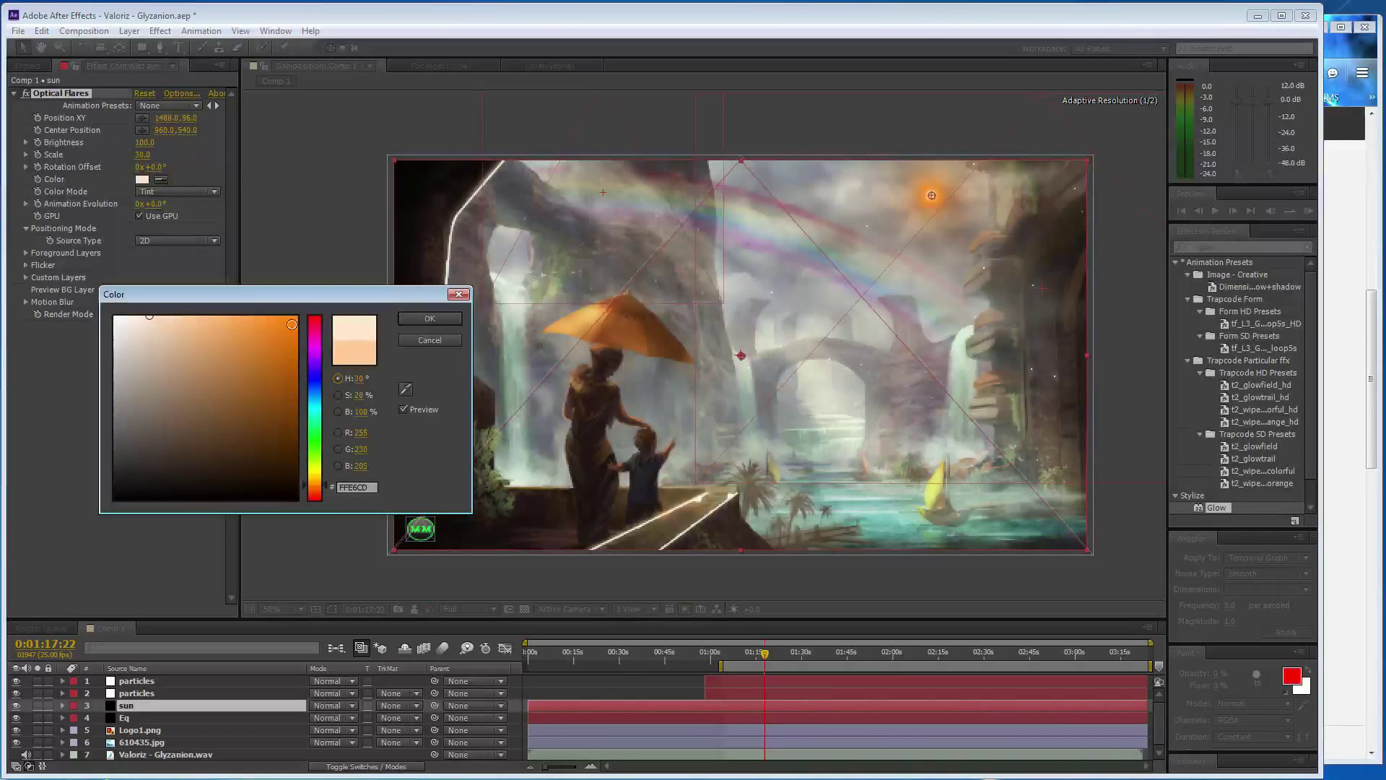
click(430, 319)
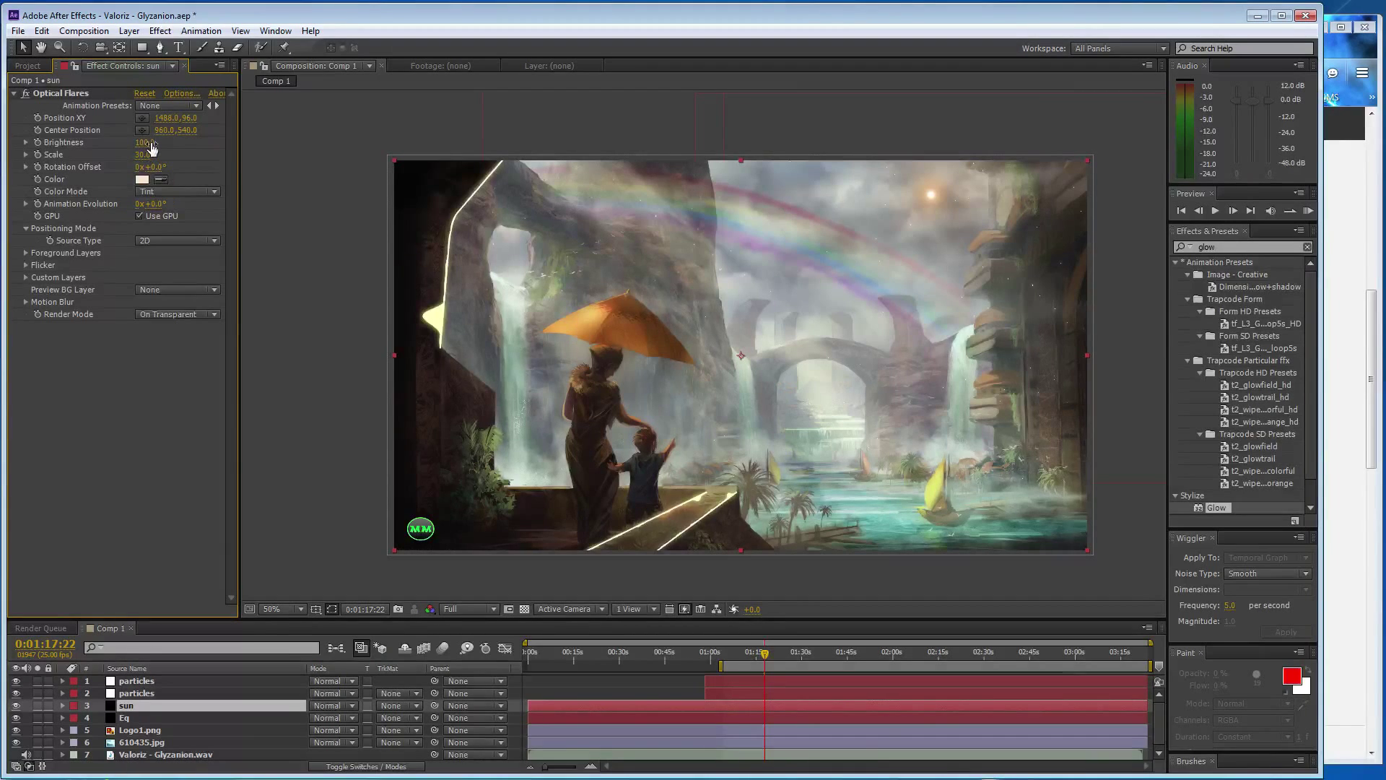
Hide the Eq layer, set flare Scale to 20, and raise it to 1488, 40
drag(765, 645, 501, 635)
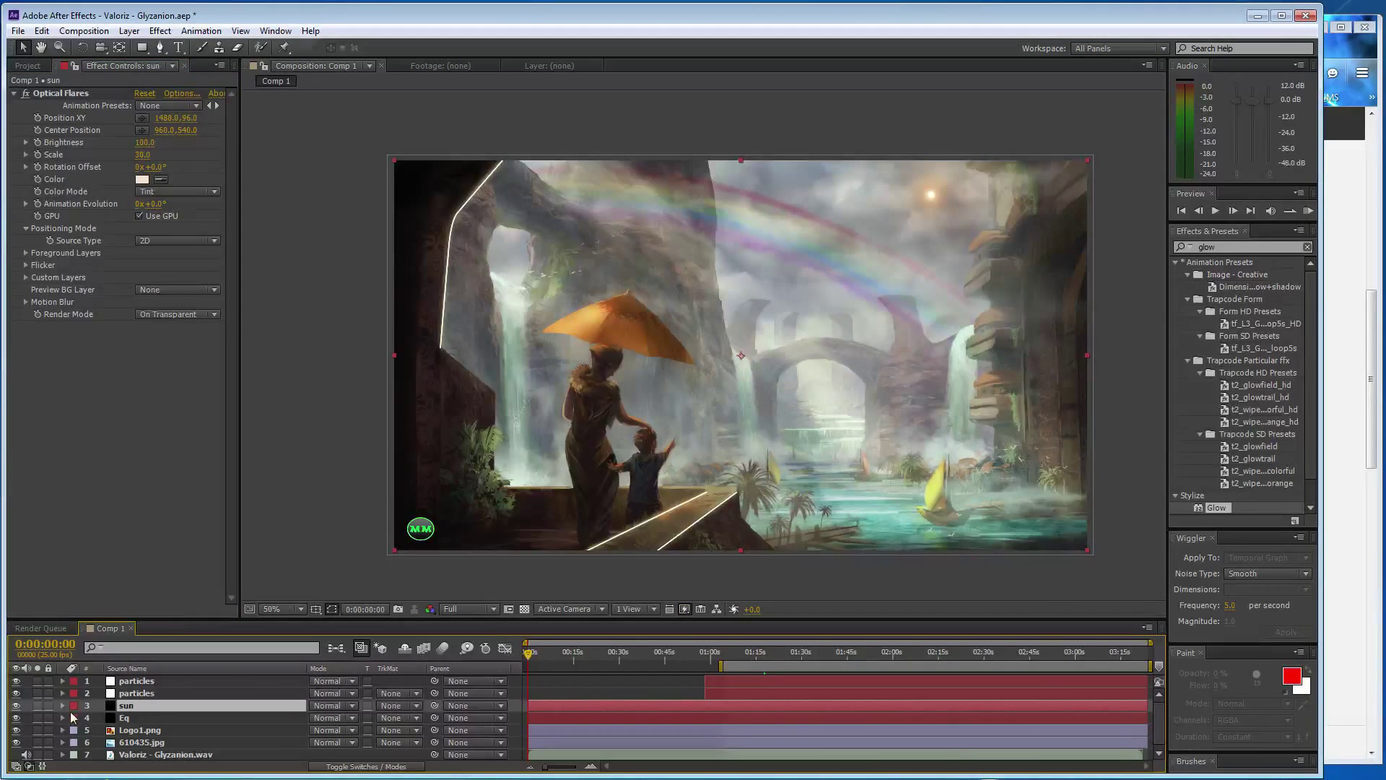
click(16, 718)
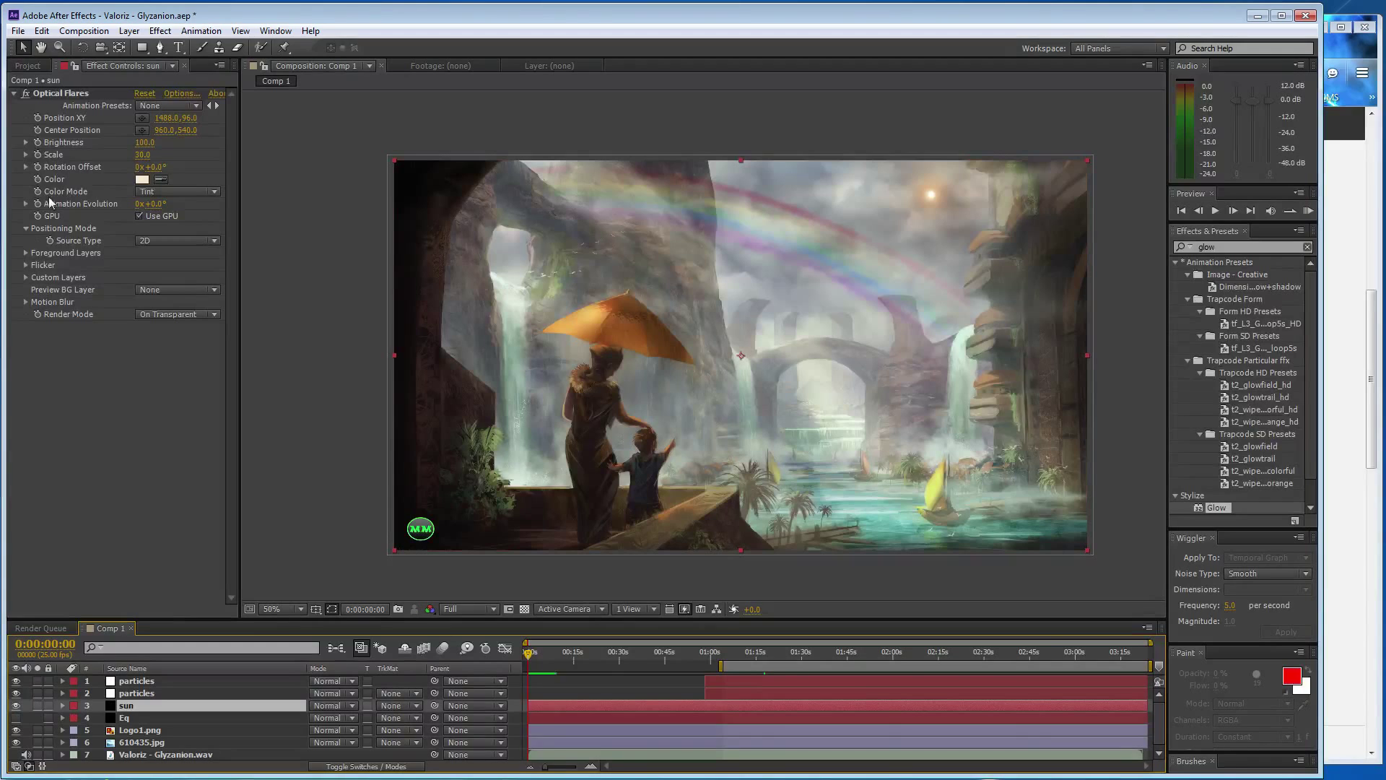
click(142, 154)
text(20)
key(Return)
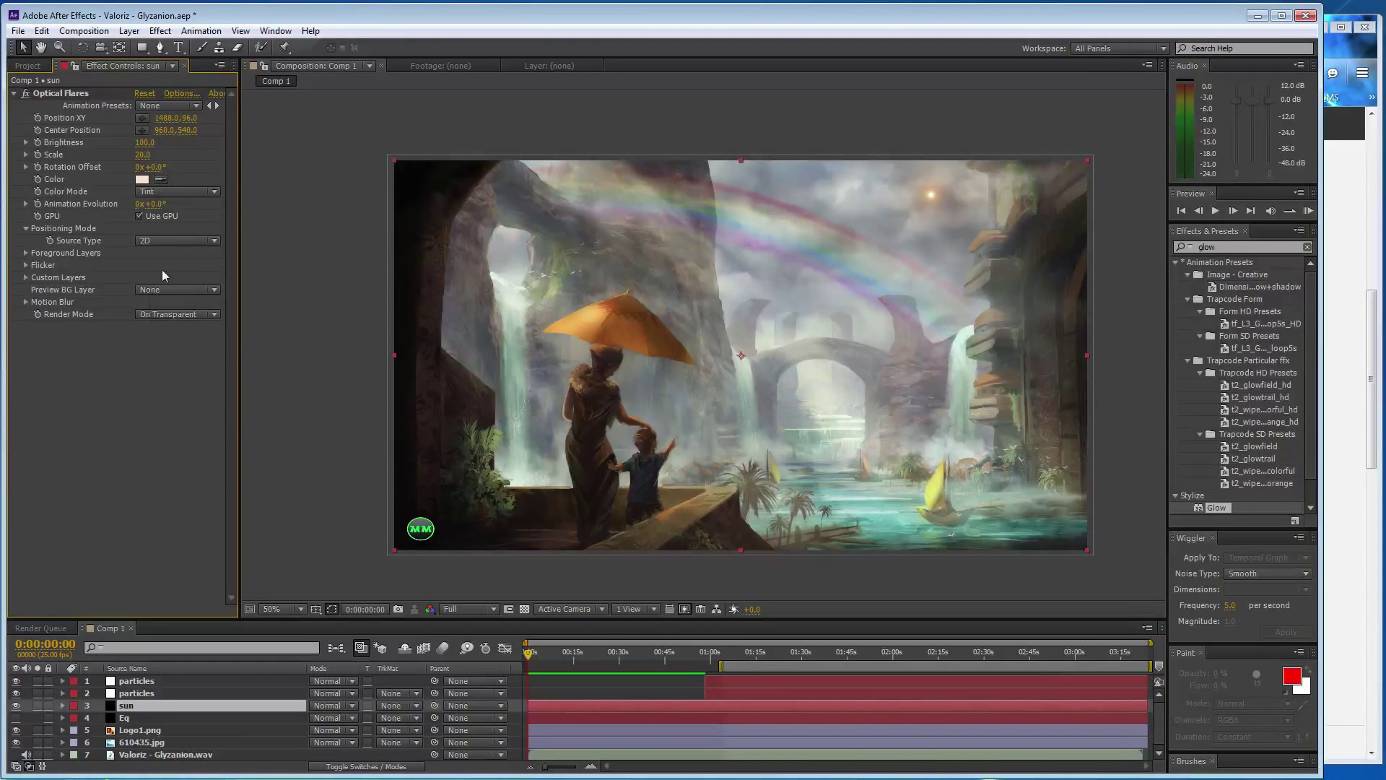
click(80, 93)
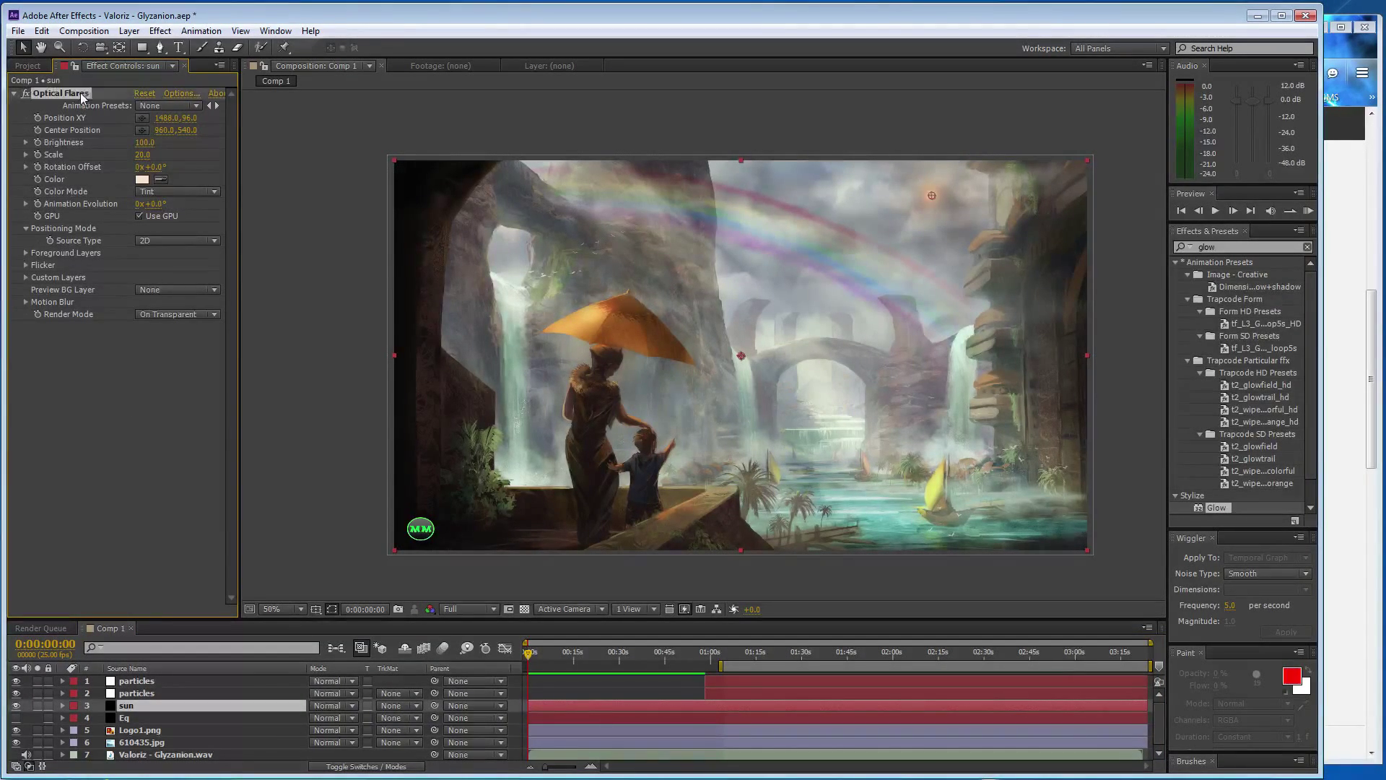
drag(933, 192, 930, 179)
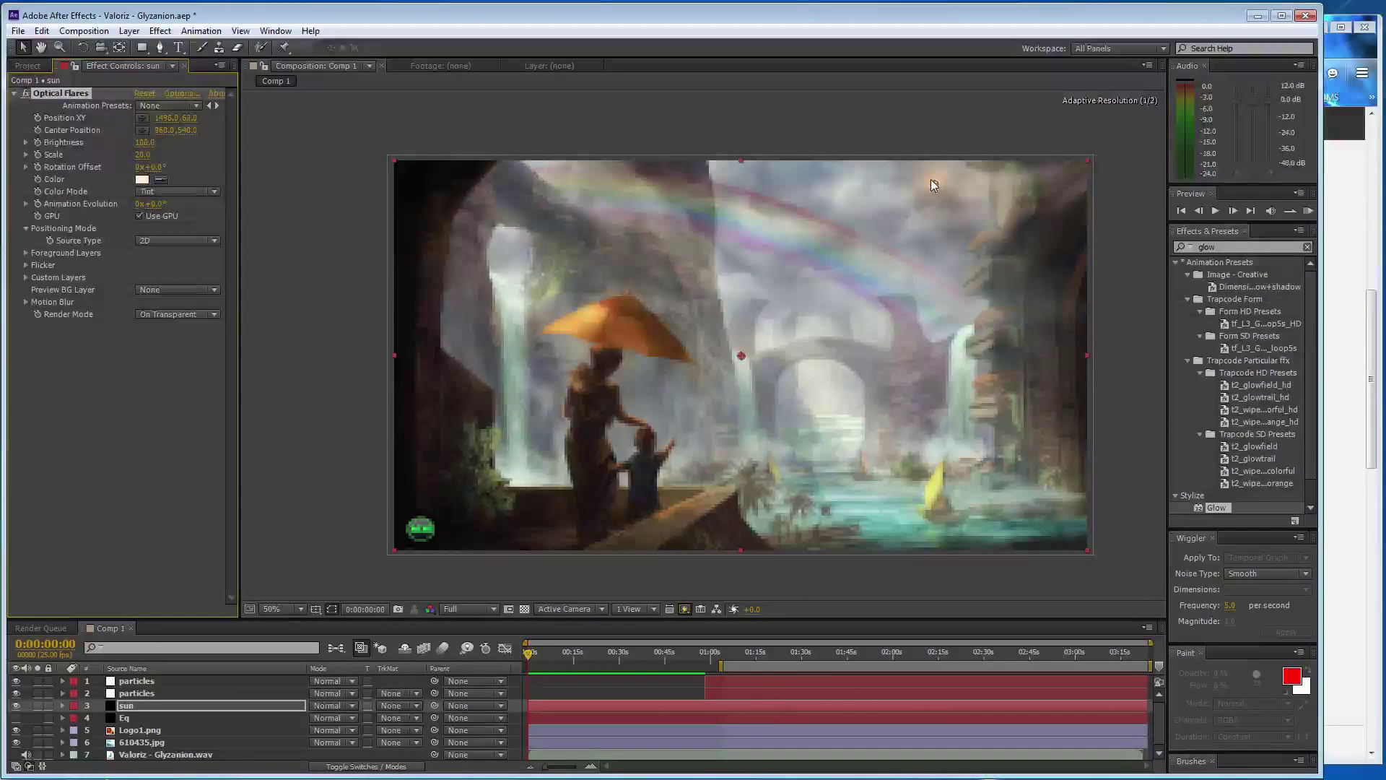
click(388, 285)
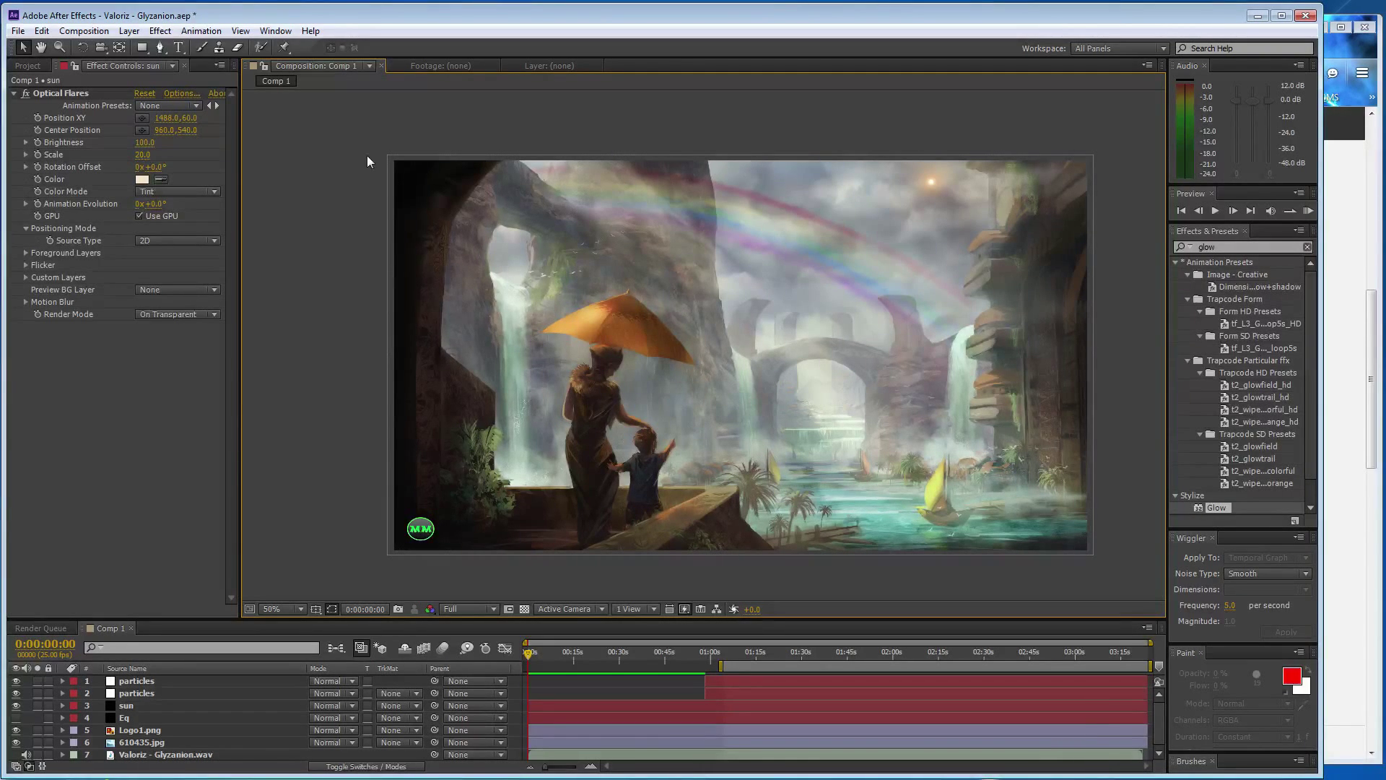
Try a flare Brightness of 200, then undo it back to 100
click(144, 142)
text(200)
key(Return)
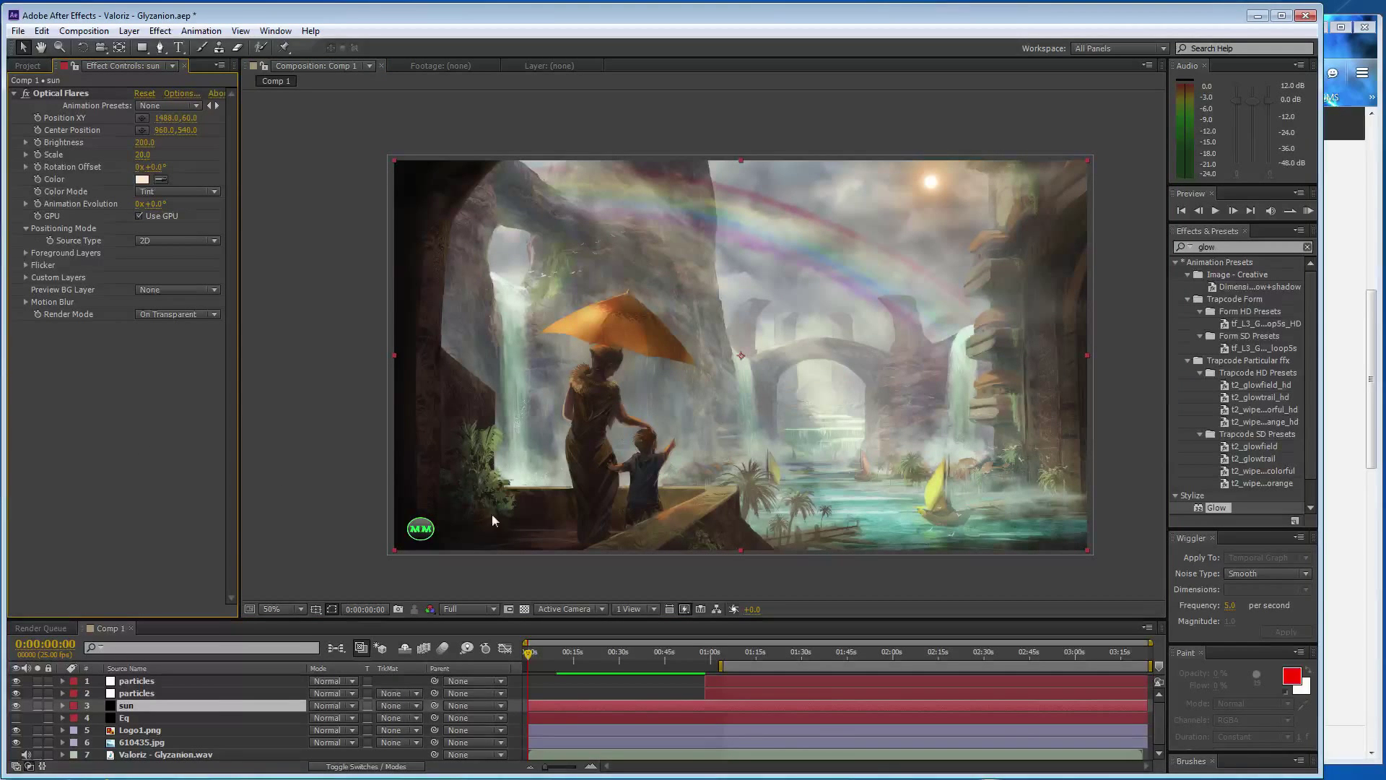
key(ctrl+z)
Save, enable the Brightness stopwatch, and keyframe Brightness 175 at about 5 seconds
key(ctrl+s)
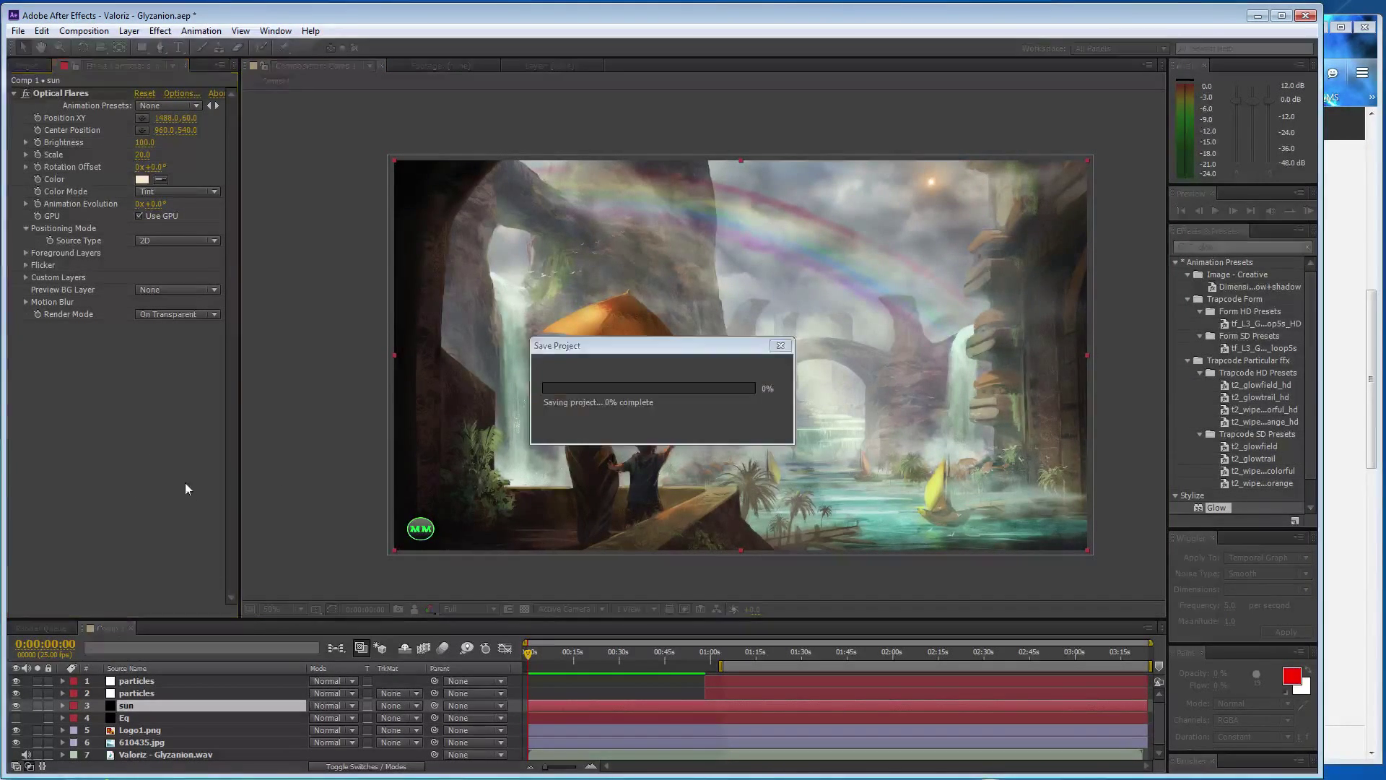
click(38, 142)
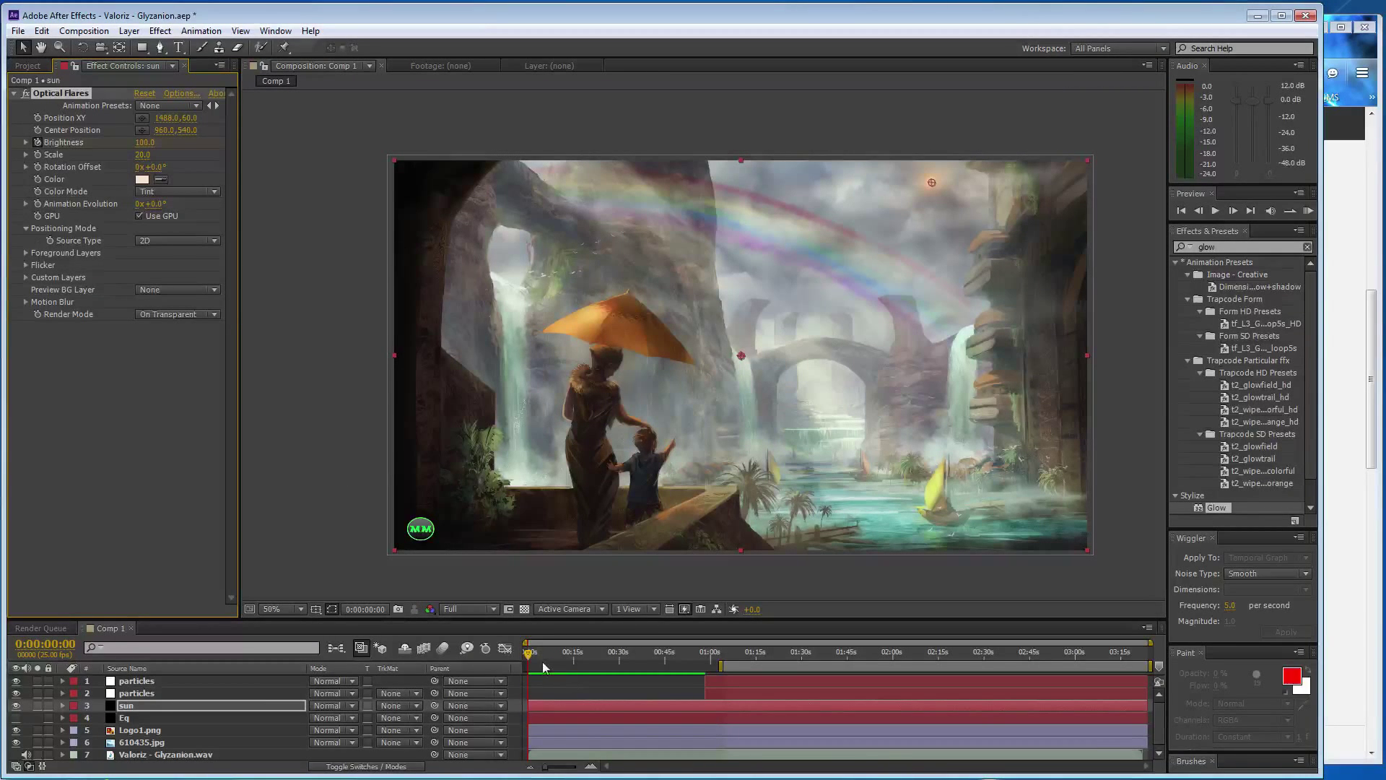
click(544, 654)
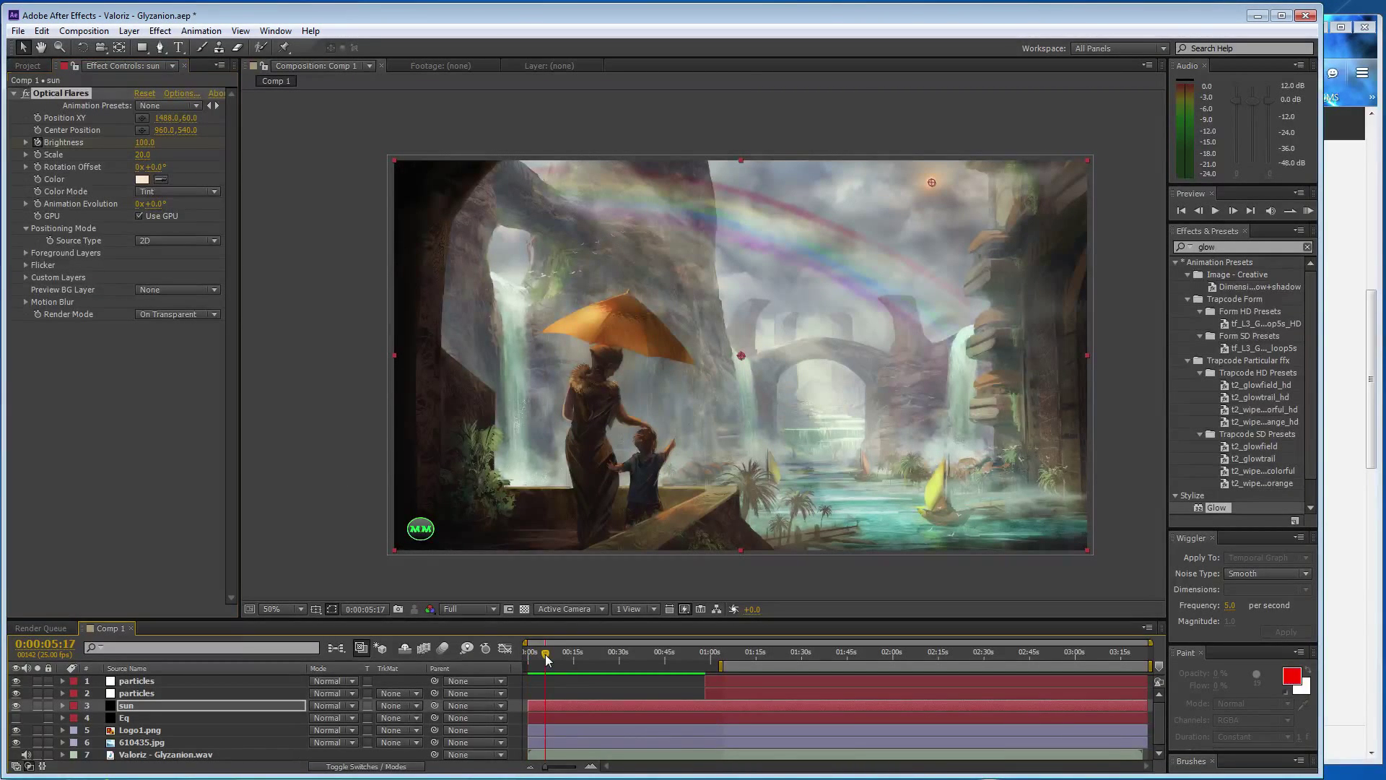
click(145, 142)
text(150)
click(147, 462)
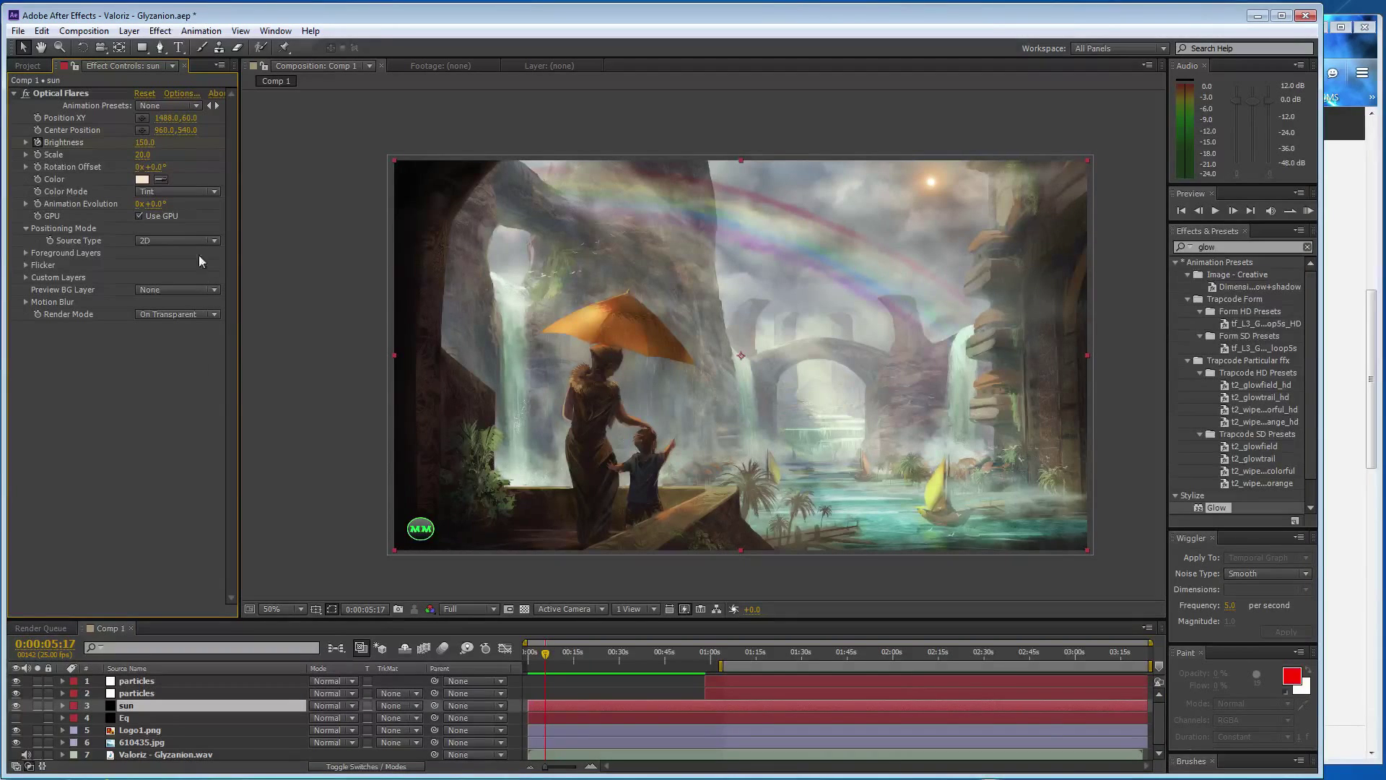
click(145, 142)
text(175)
click(149, 323)
Keyframe Brightness 100 at ~9 s, 175 at ~12 s, 100 at ~17 s, then bring up SoundCloud
click(556, 657)
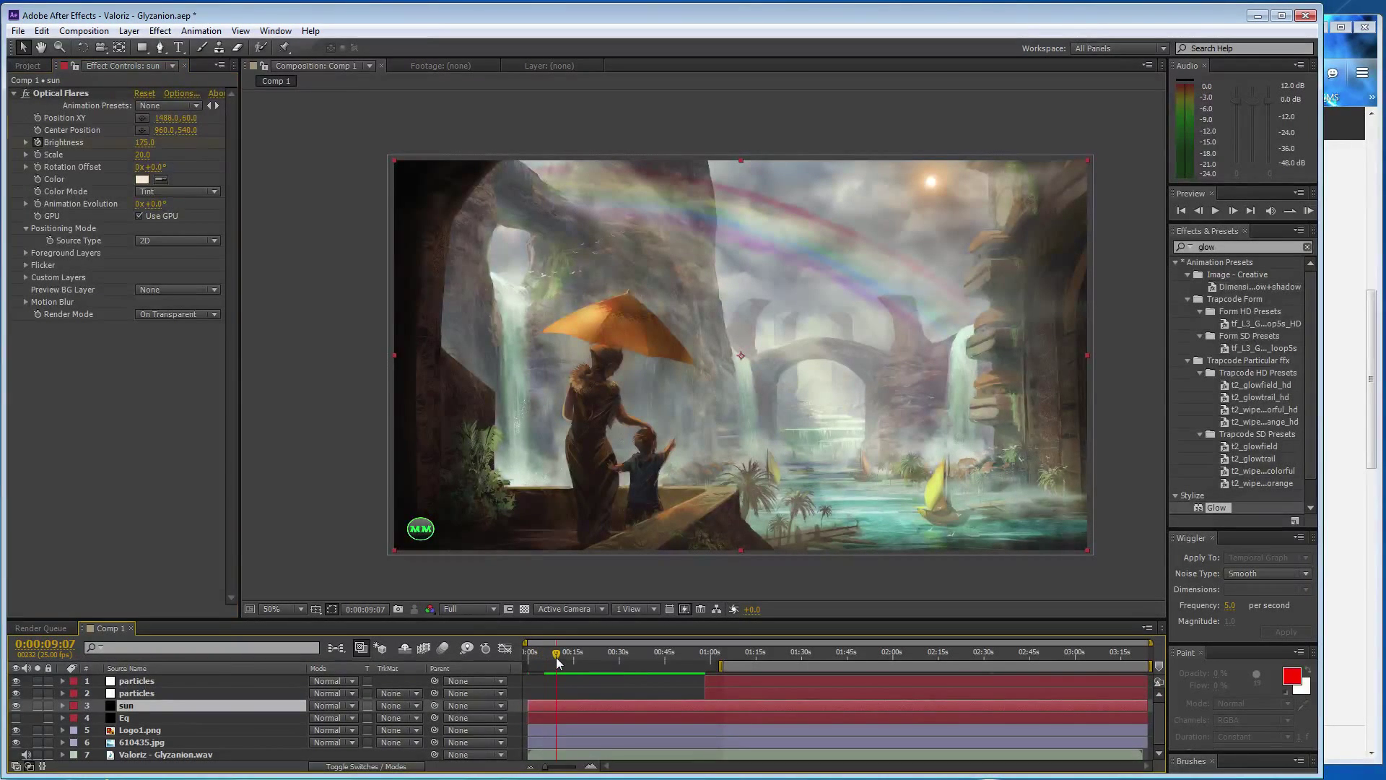
click(144, 142)
text(100)
key(Return)
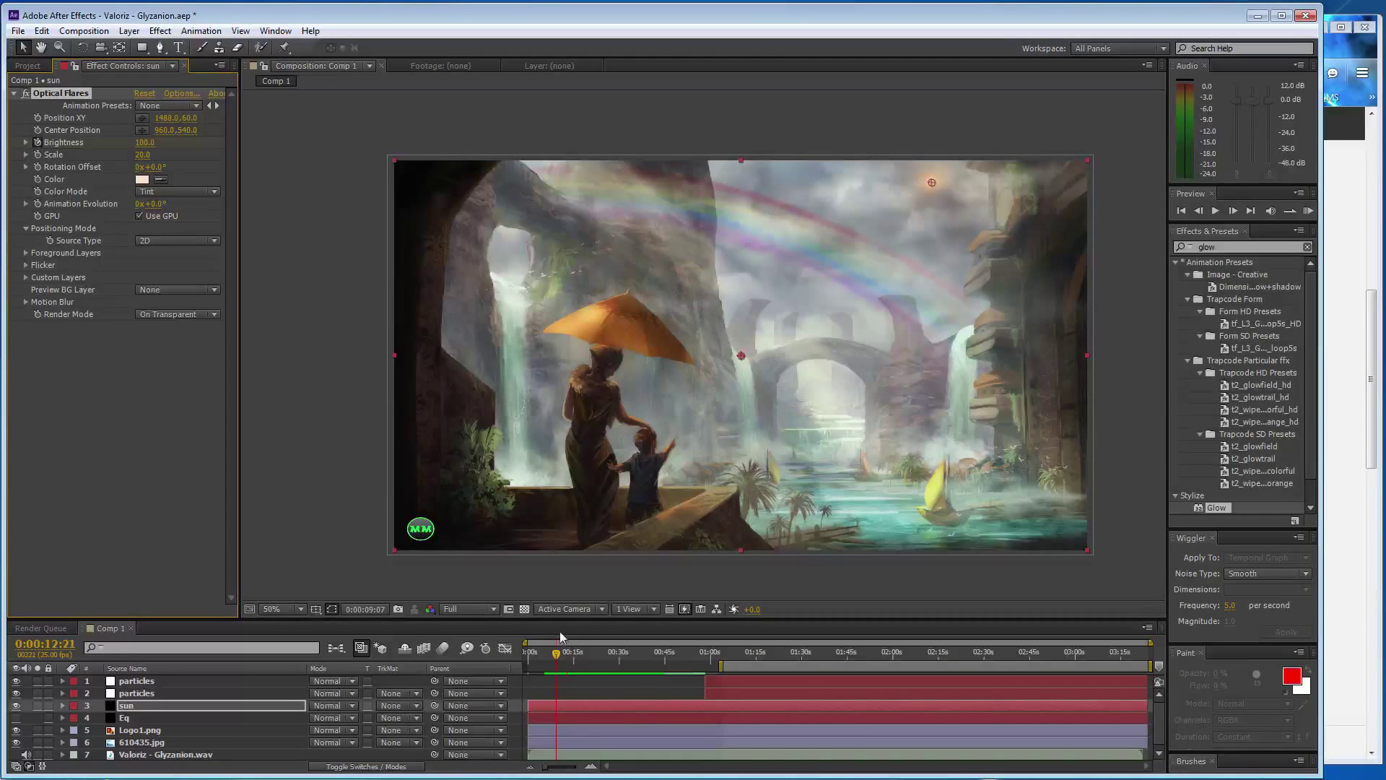
click(568, 653)
click(144, 143)
text(175)
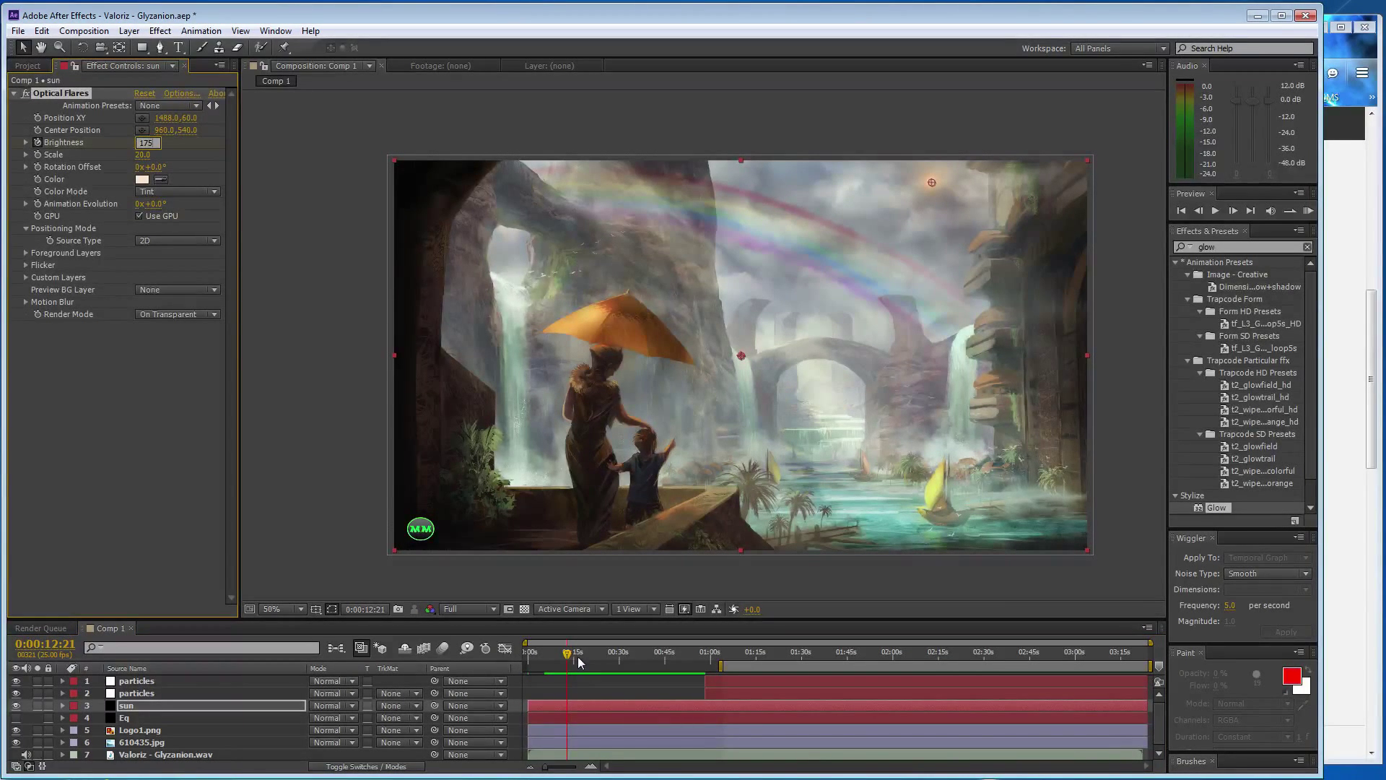
click(578, 655)
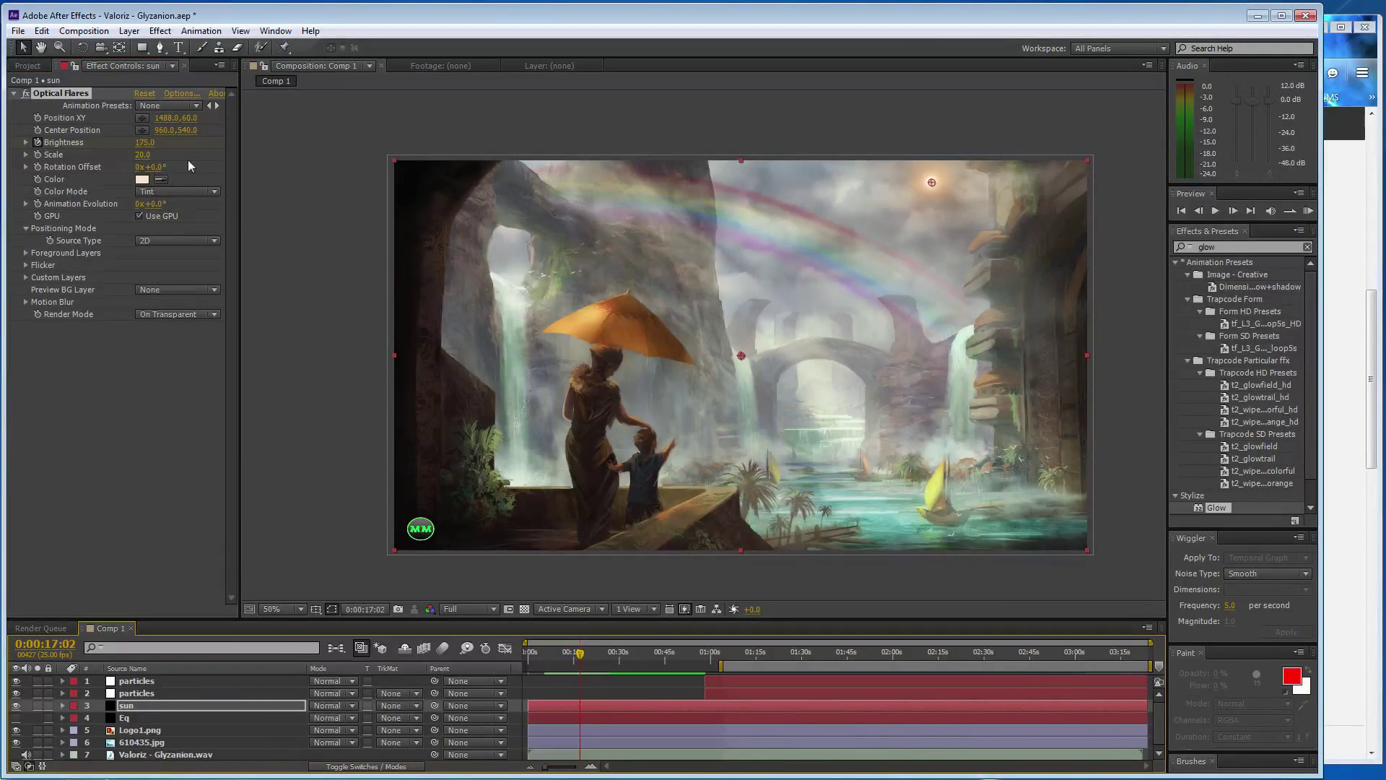
click(145, 144)
text(100)
click(1349, 395)
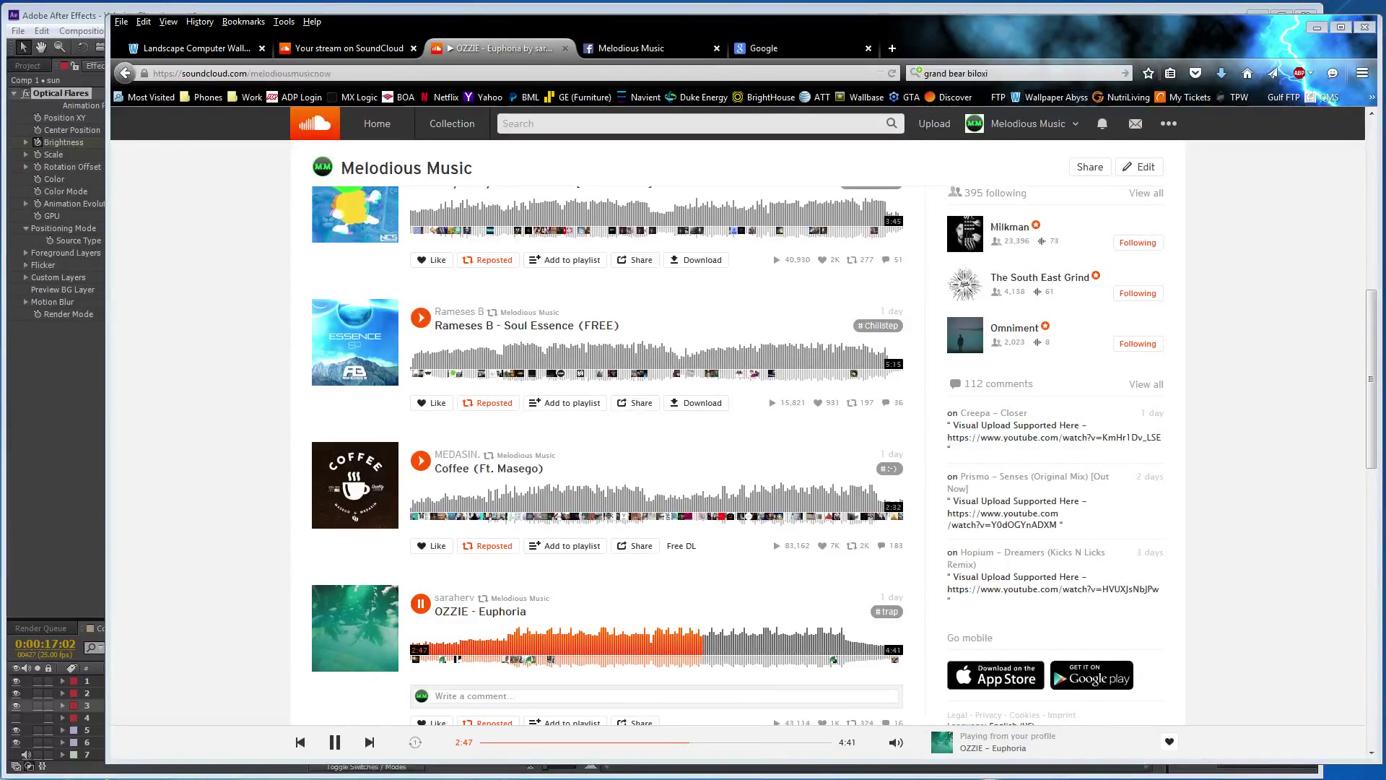
Show the Gulf Security Groups and browse Gulf Everyone, test and Server Admins
key(alt+Tab)
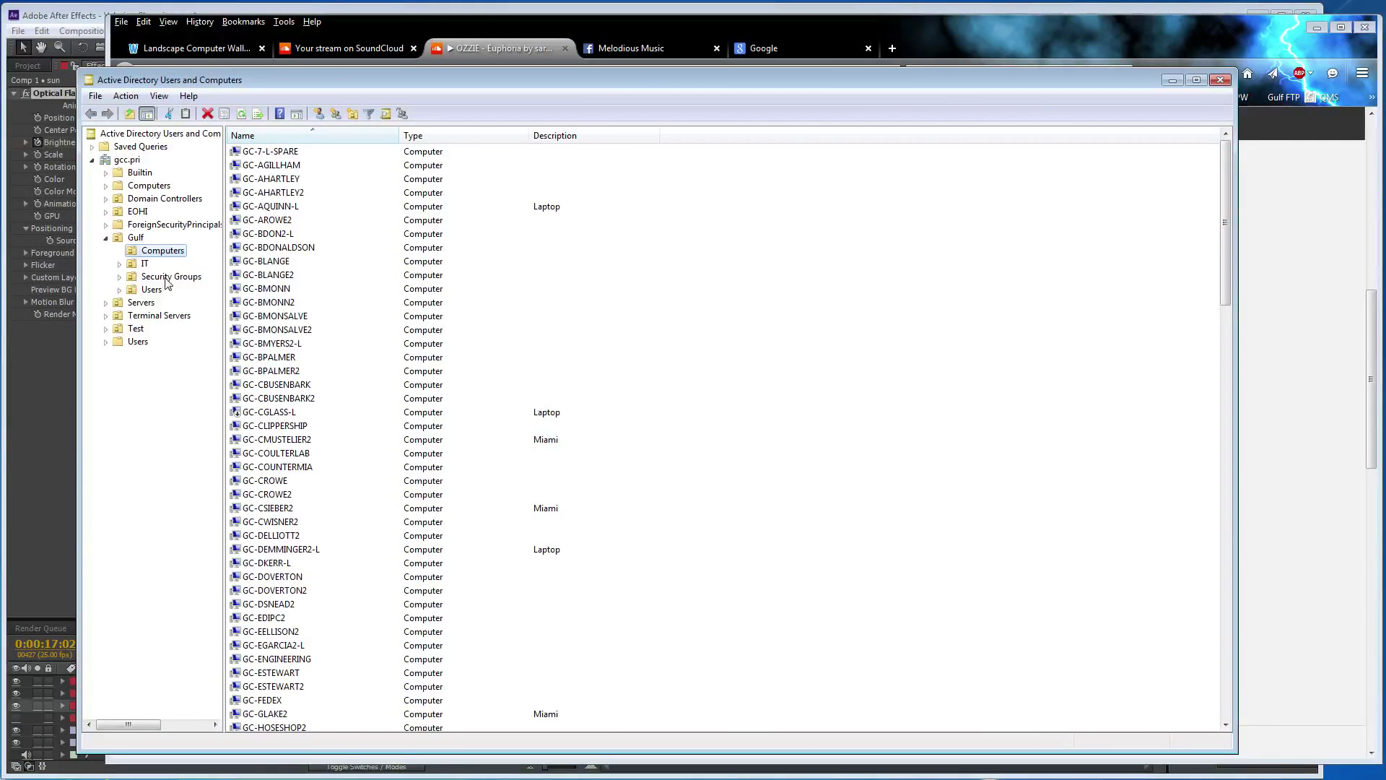
click(167, 280)
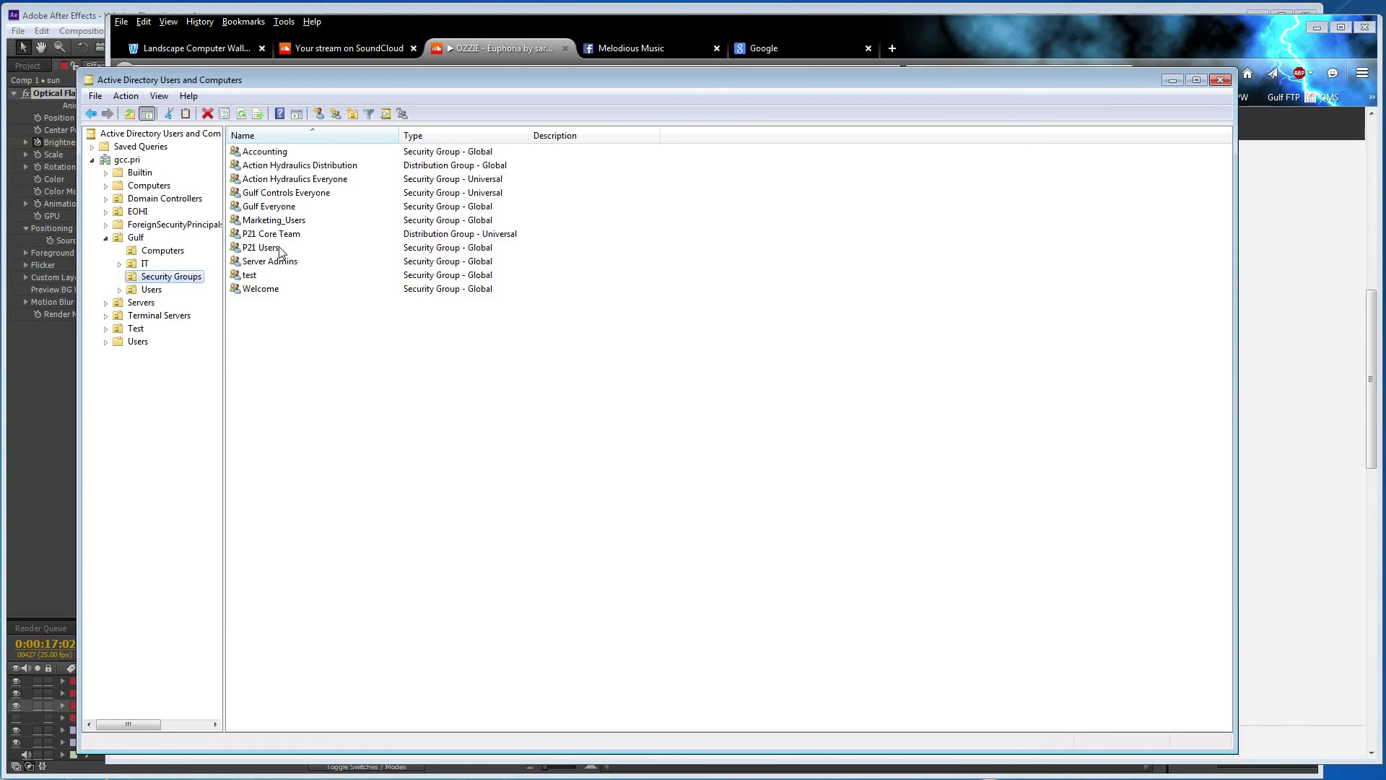
click(288, 207)
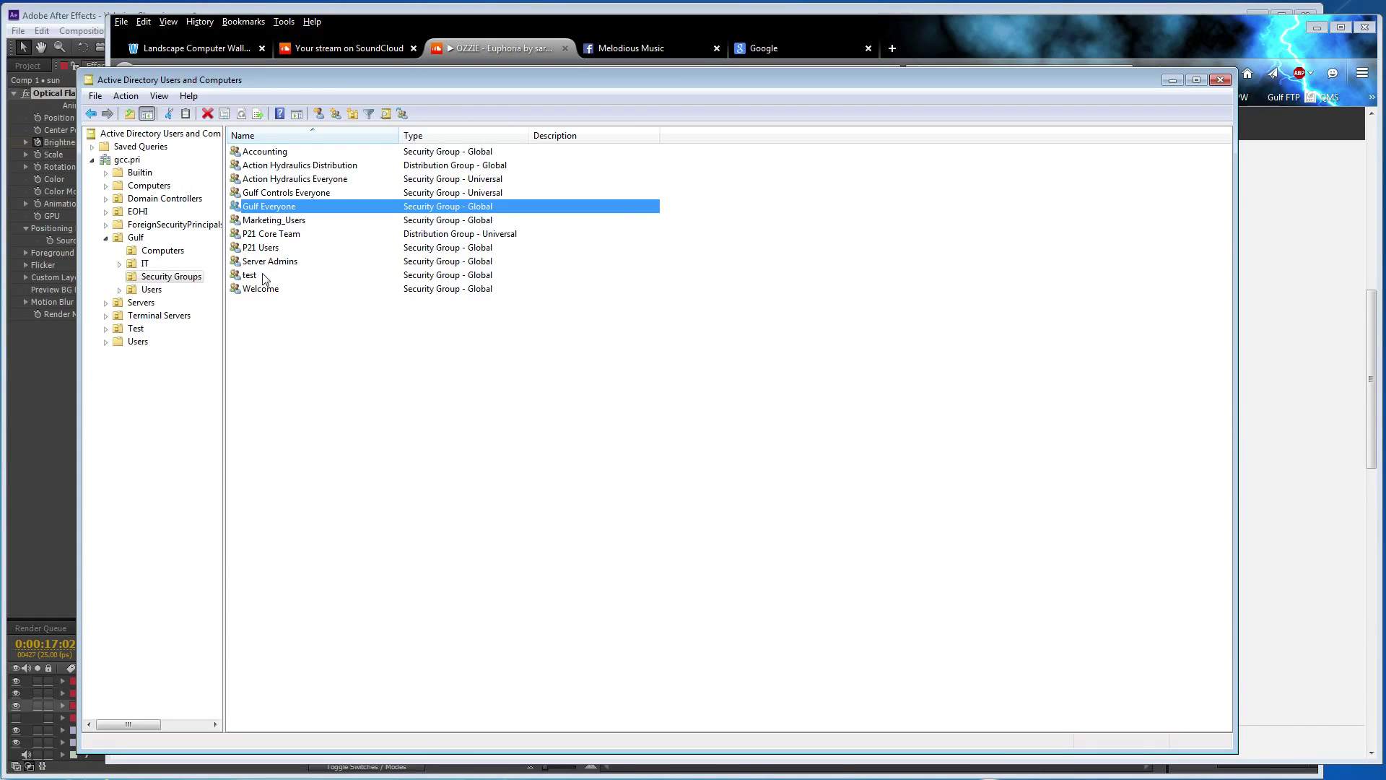
click(262, 274)
click(273, 261)
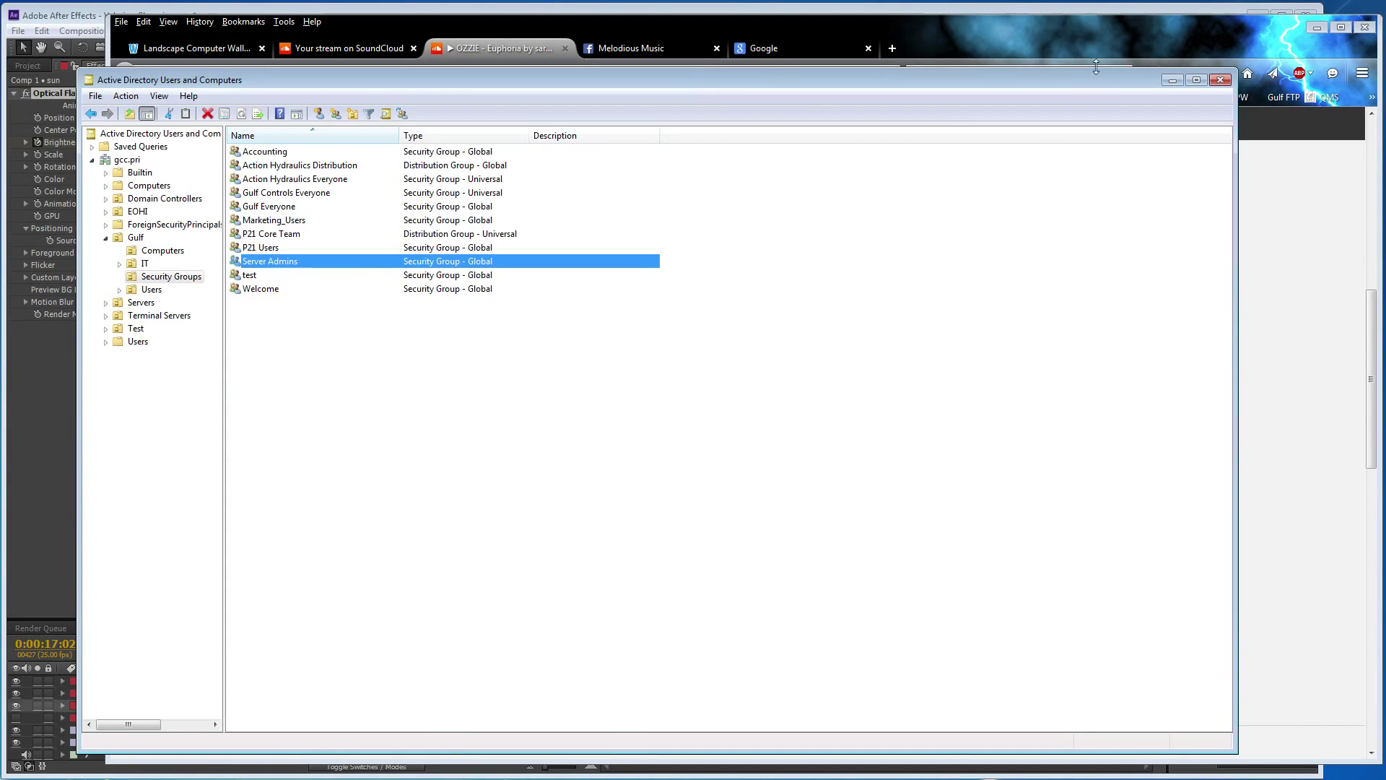
Return to After Effects and keyframe Brightness at 0:00:20:22, then 100 at 0:00:25:16
click(1171, 80)
click(80, 452)
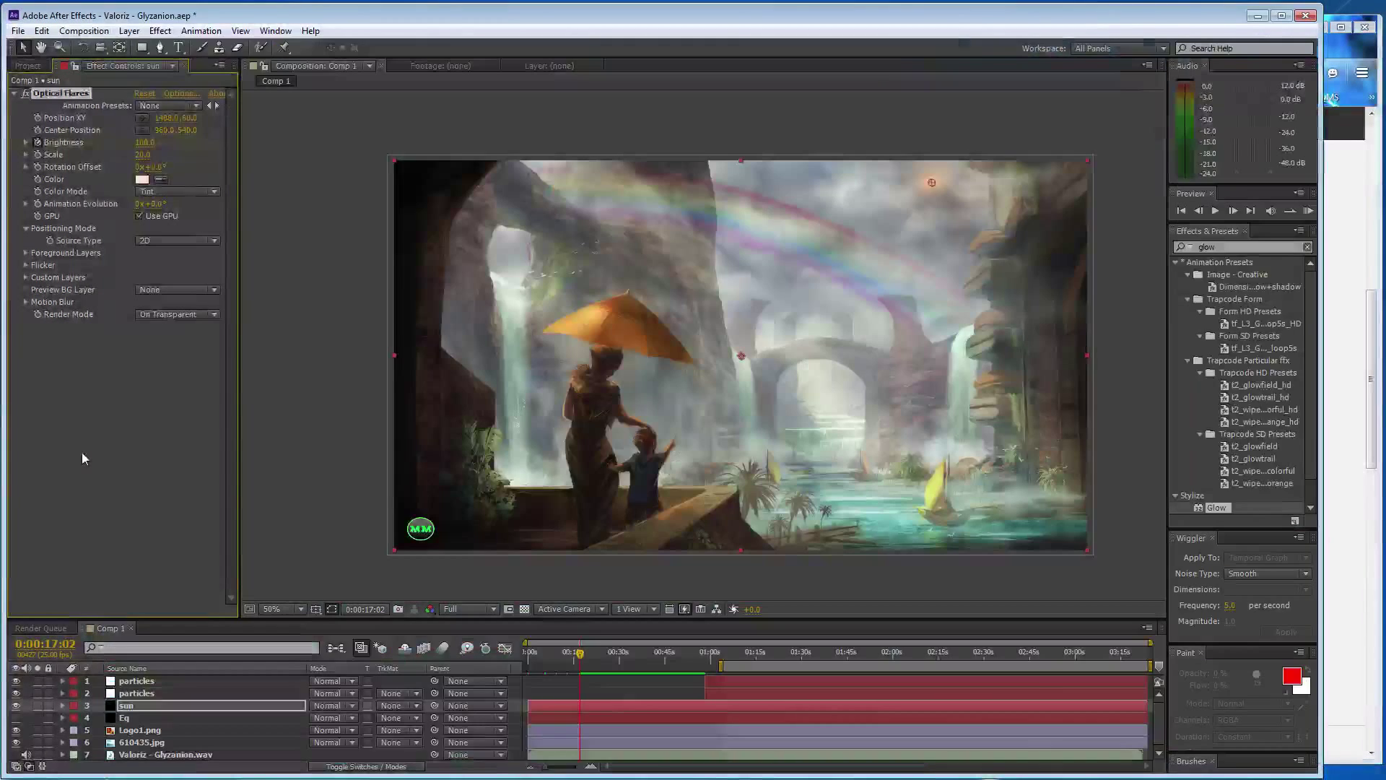
click(591, 655)
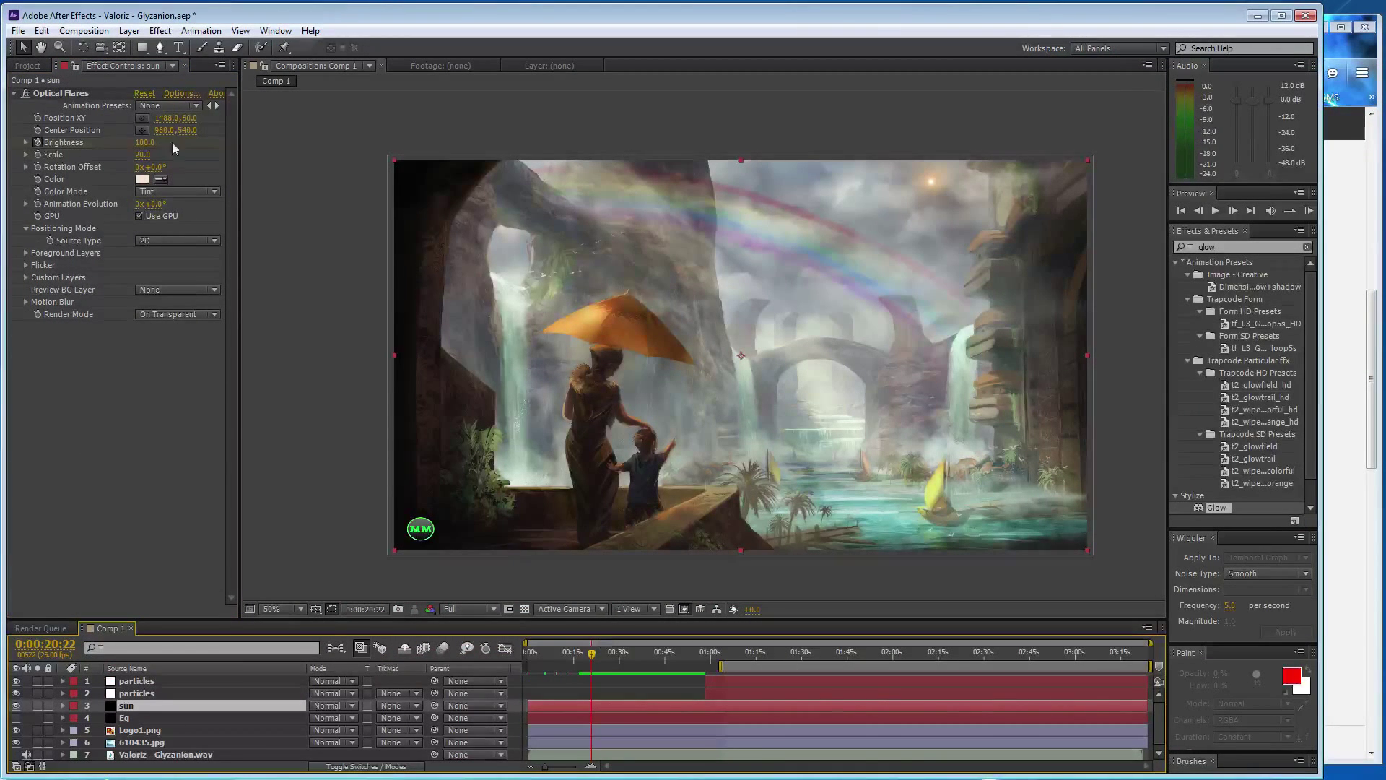
click(144, 144)
text(175)
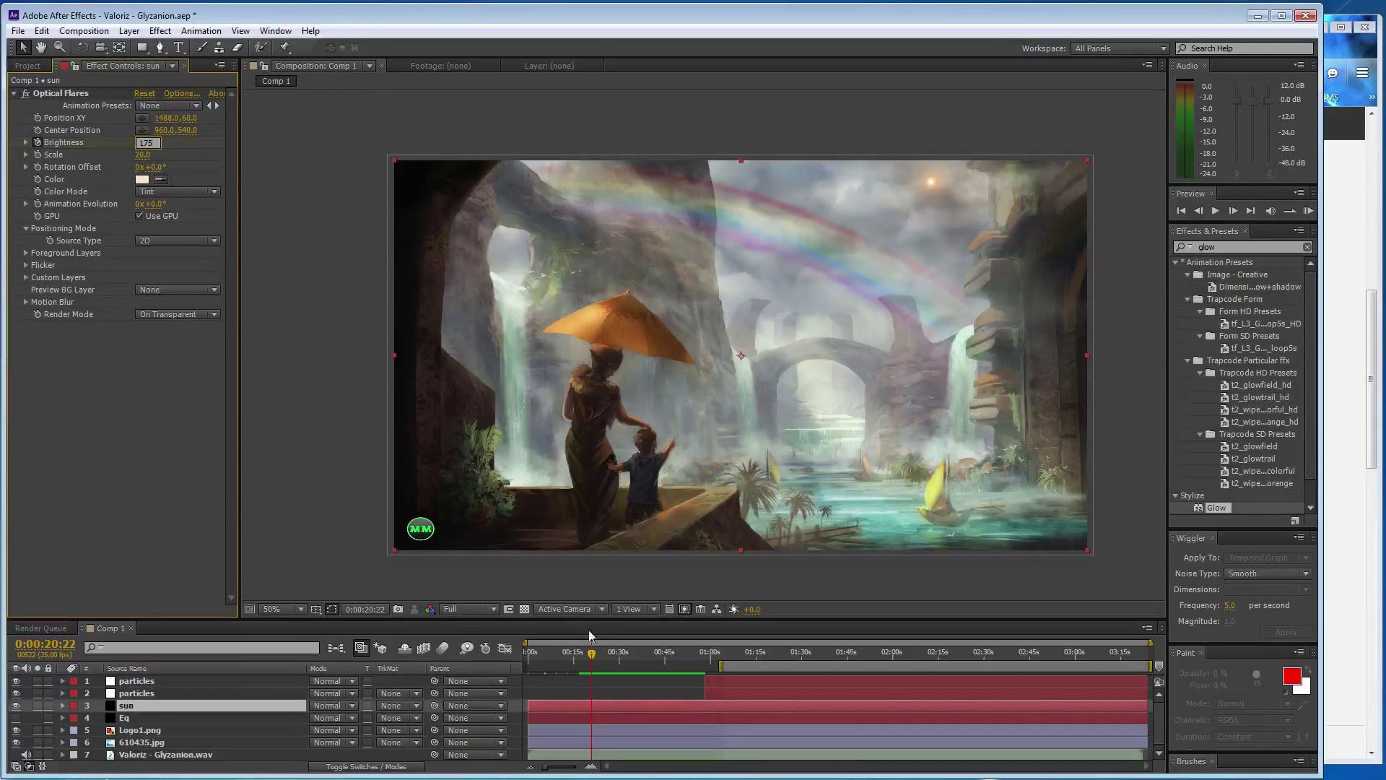
drag(597, 655, 605, 658)
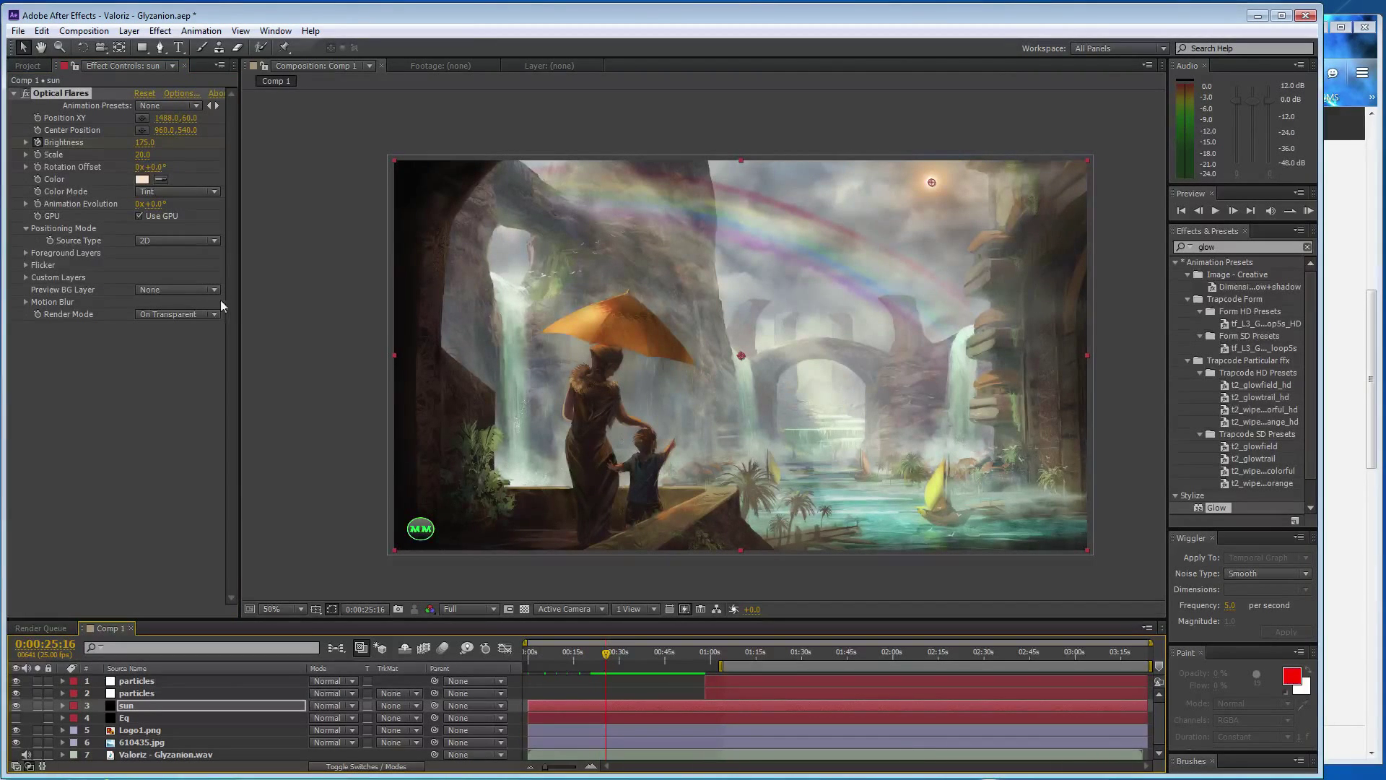
drag(148, 147, 115, 147)
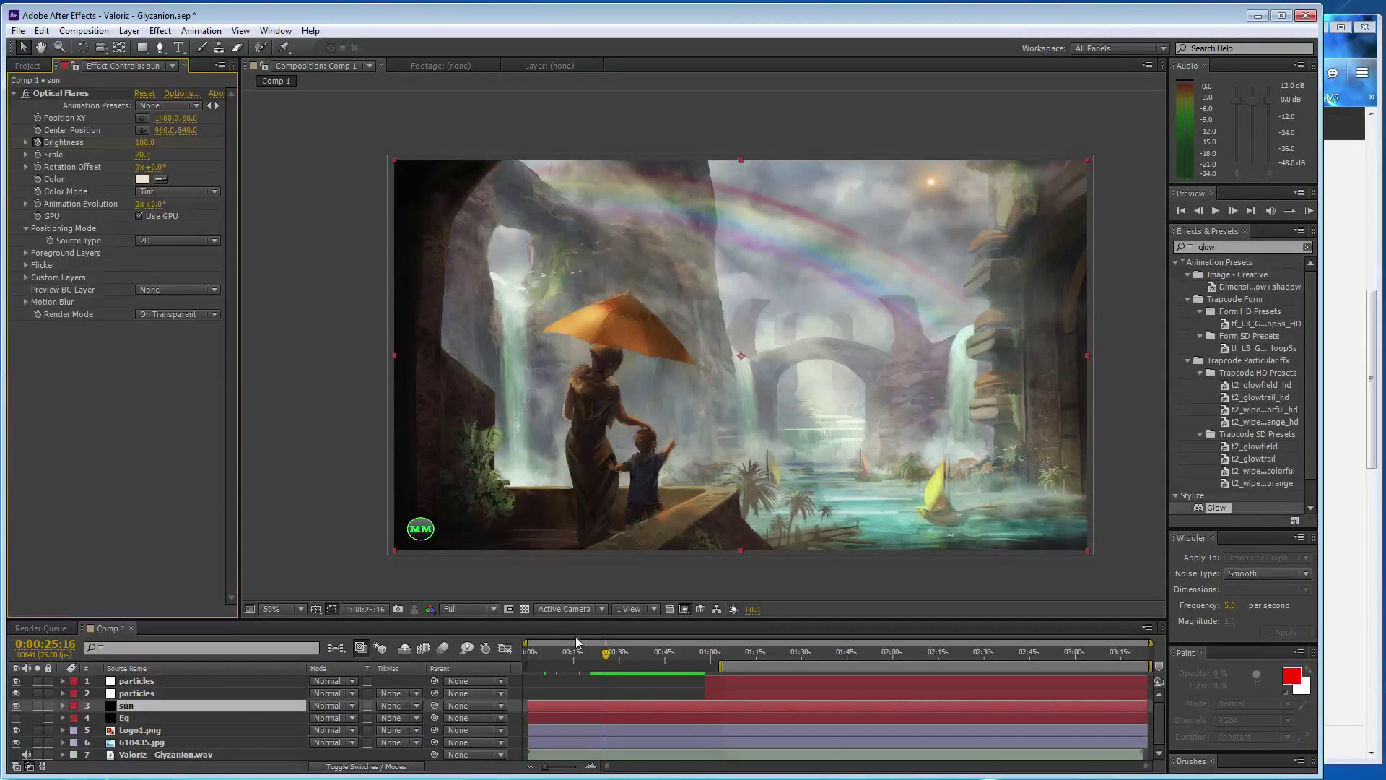
Keyframe Brightness 175 at 0:00:29:23 and 100 at 0:00:33:06
click(619, 650)
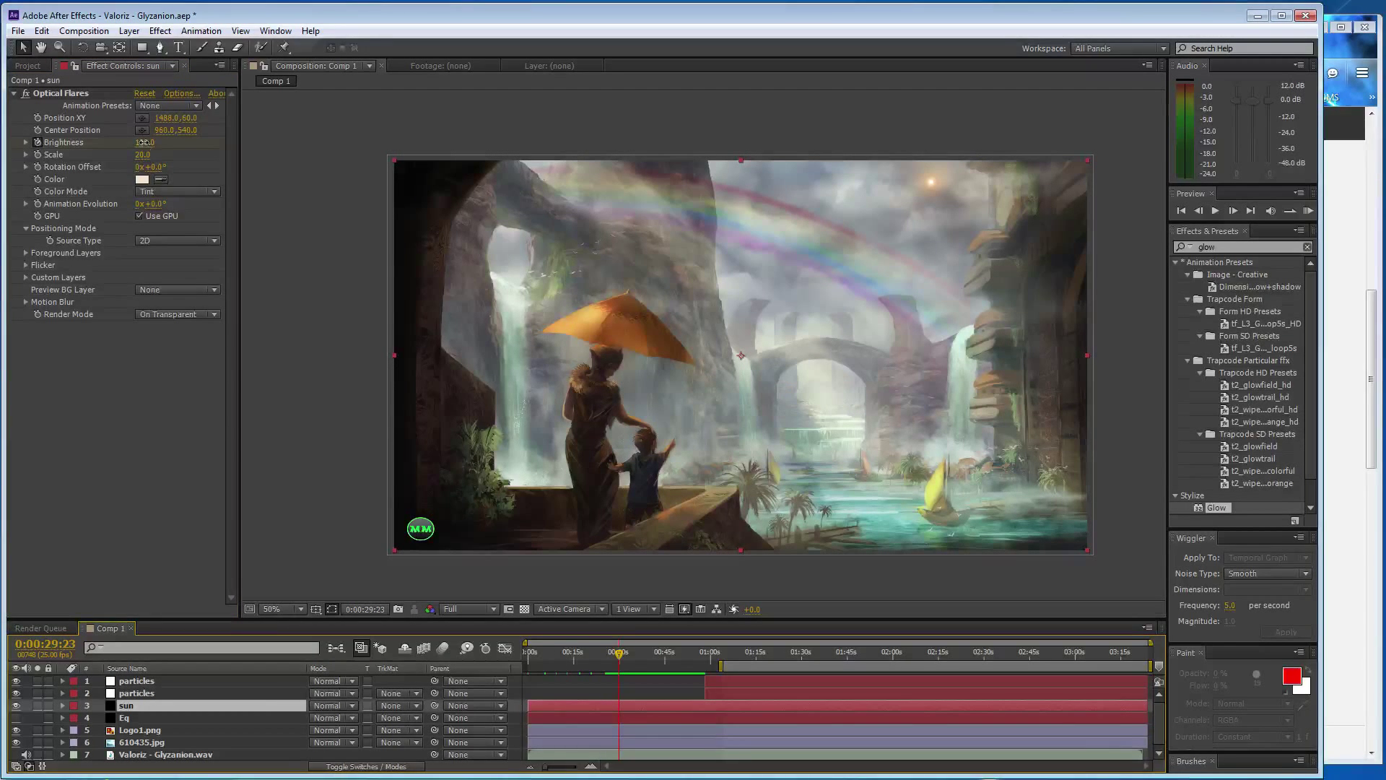
click(144, 143)
text(175)
key(Return)
click(629, 656)
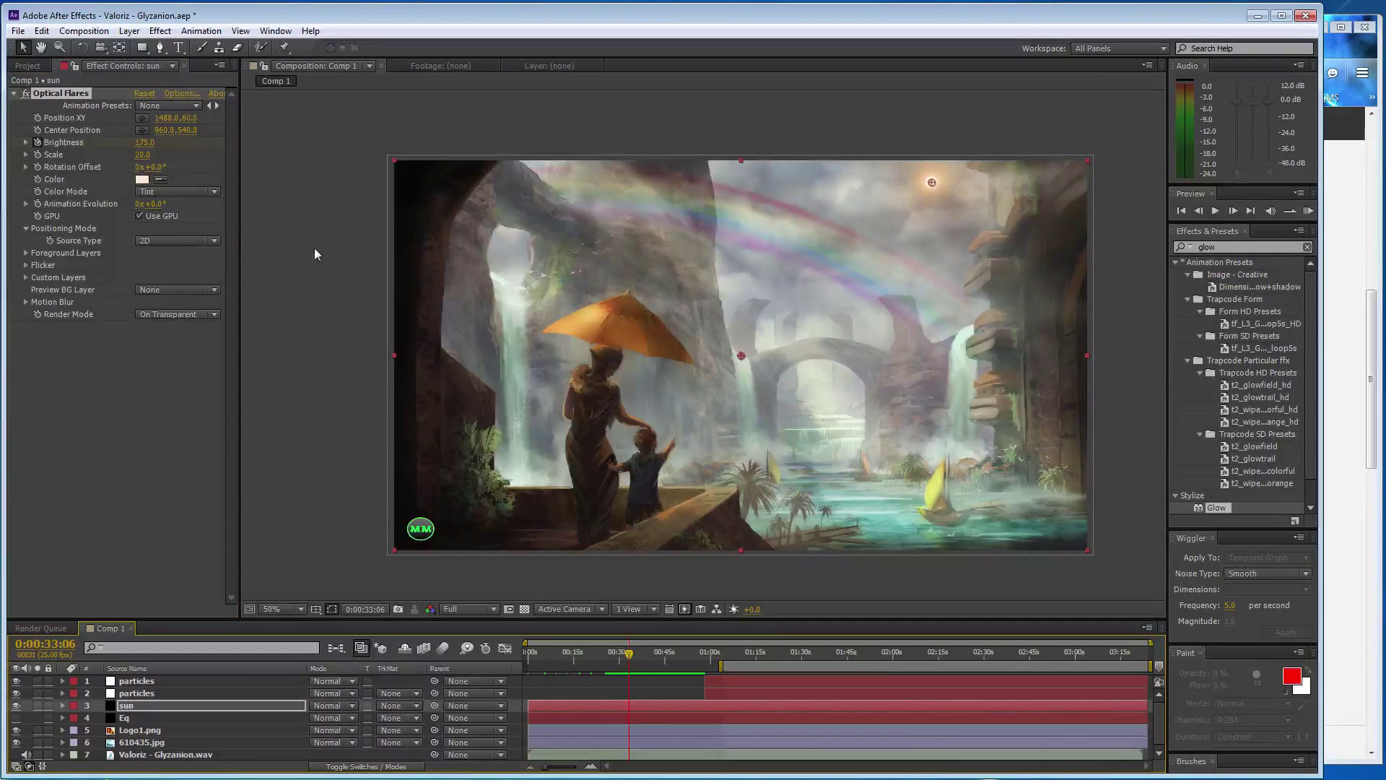
click(148, 257)
key(ctrl+z)
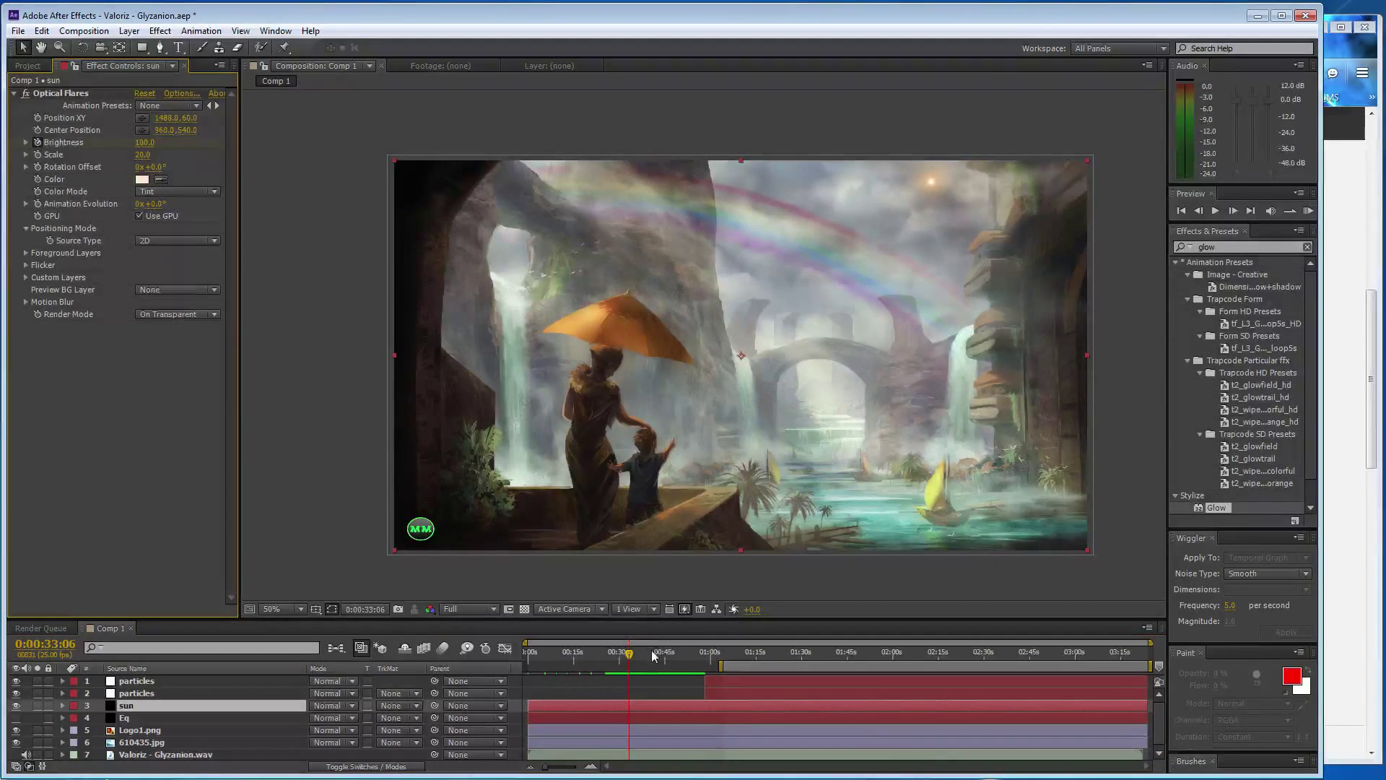
click(124, 681)
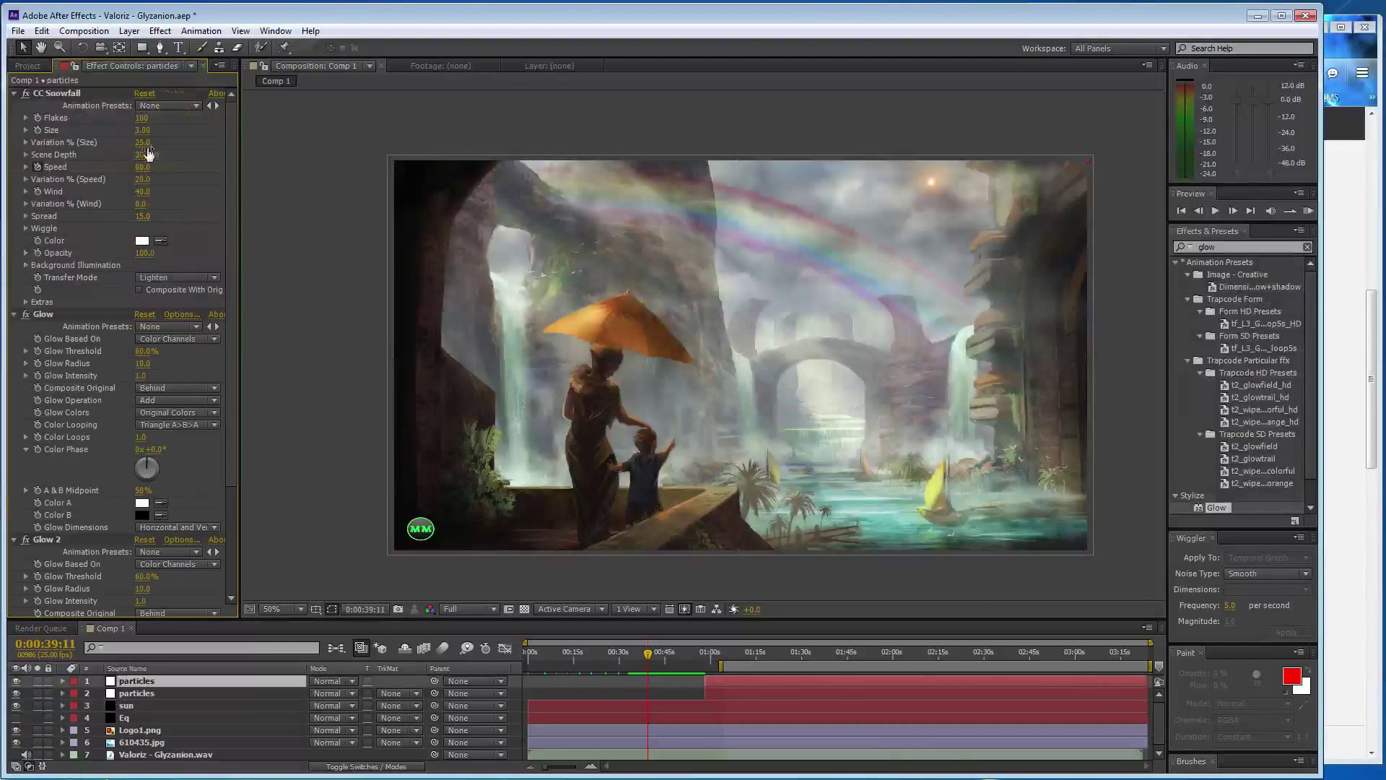
click(141, 706)
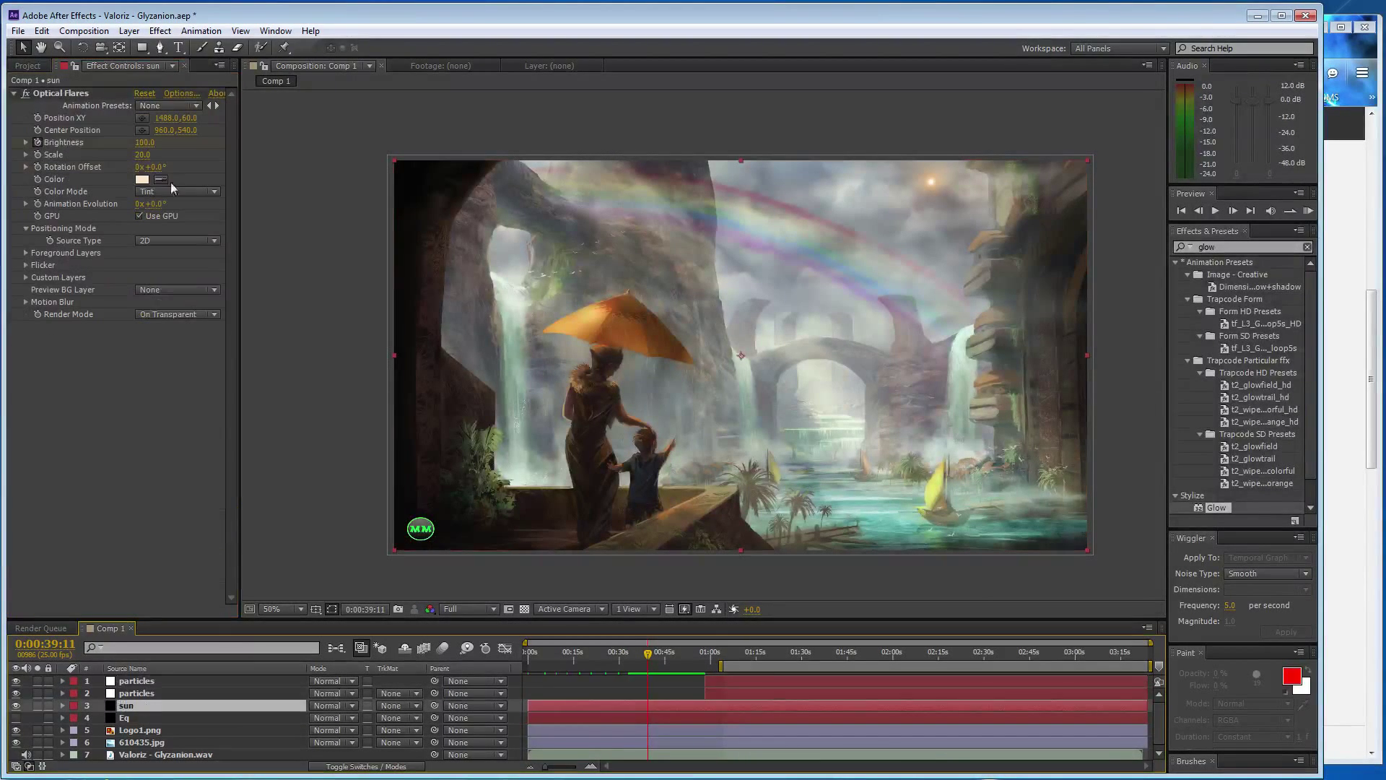
Keyframe Brightness 175, then 100 at 0:00:43:00 and 175 at 0:00:46:20
click(145, 142)
text(175)
key(Return)
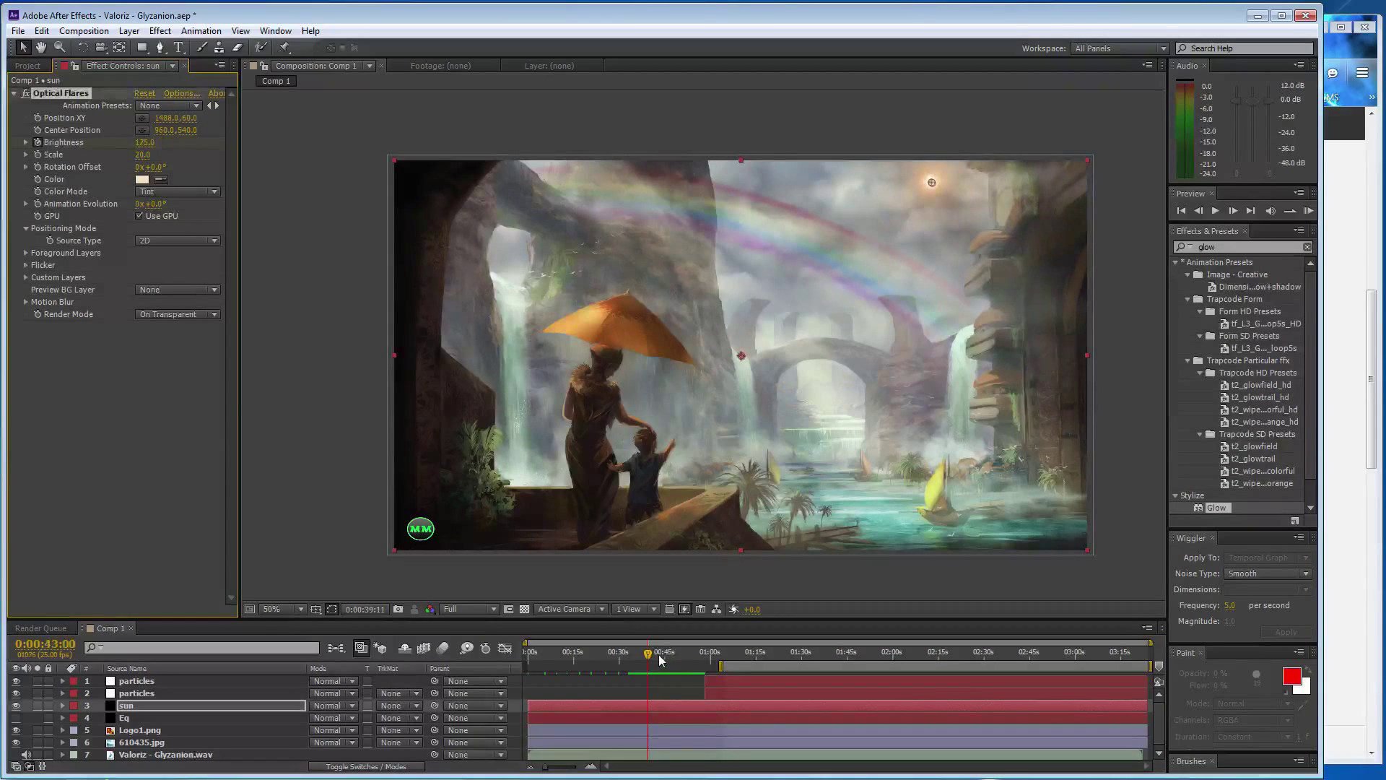
click(659, 654)
click(151, 143)
text(100)
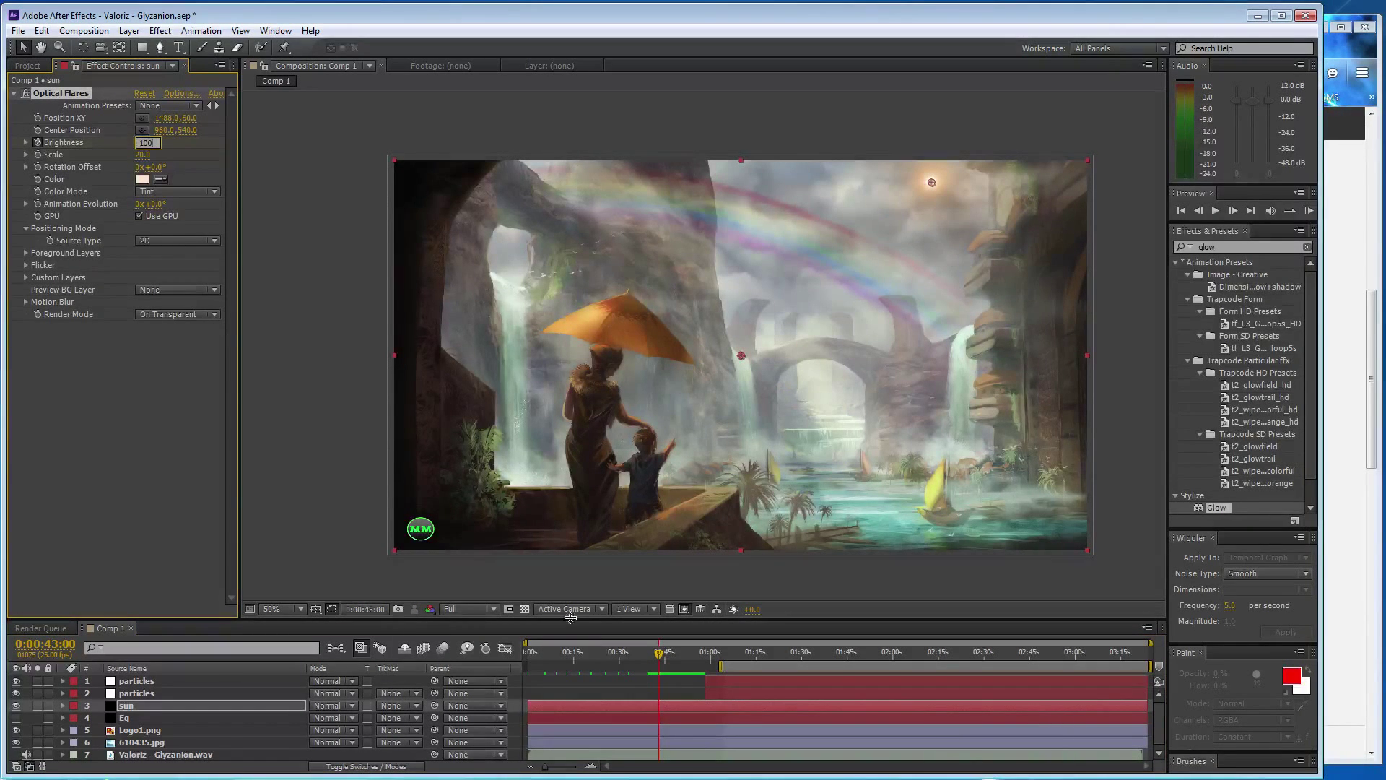
click(670, 652)
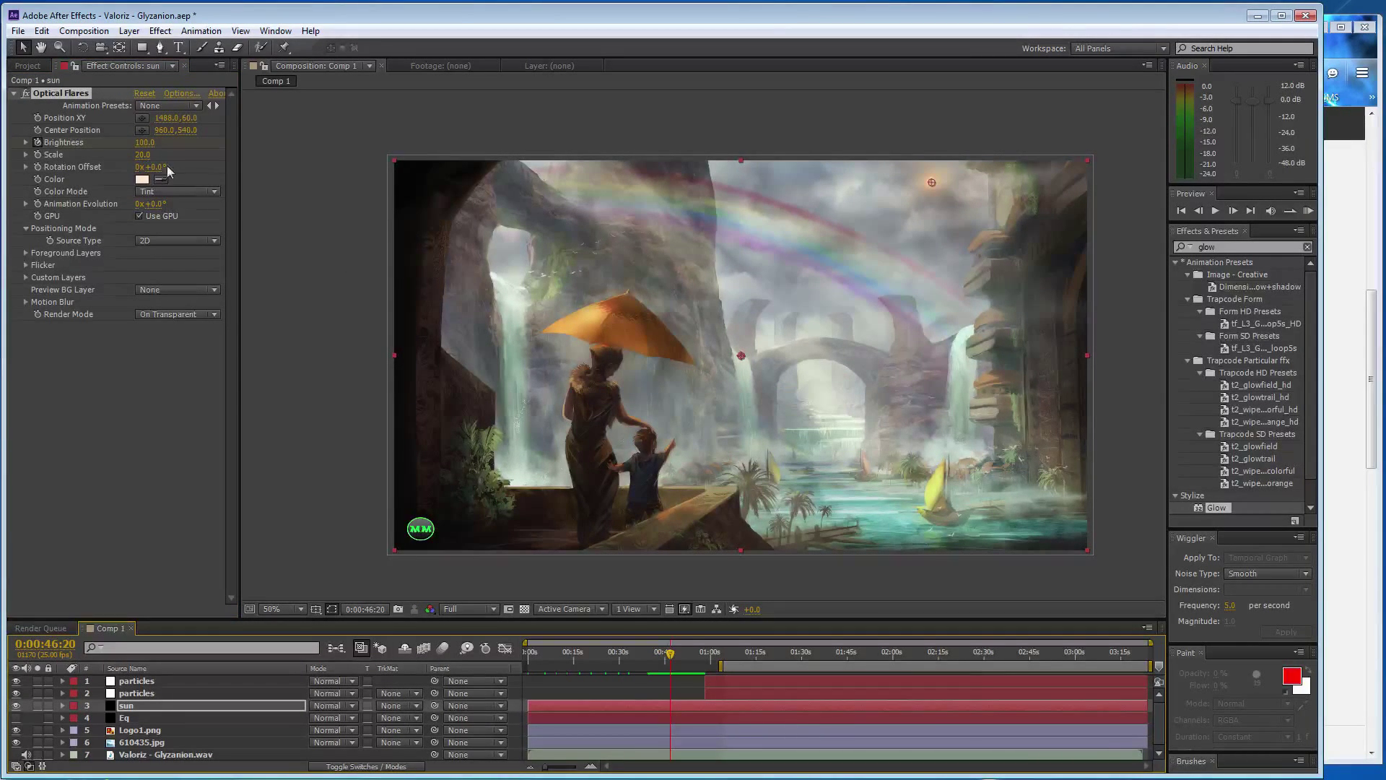
click(148, 144)
text(175)
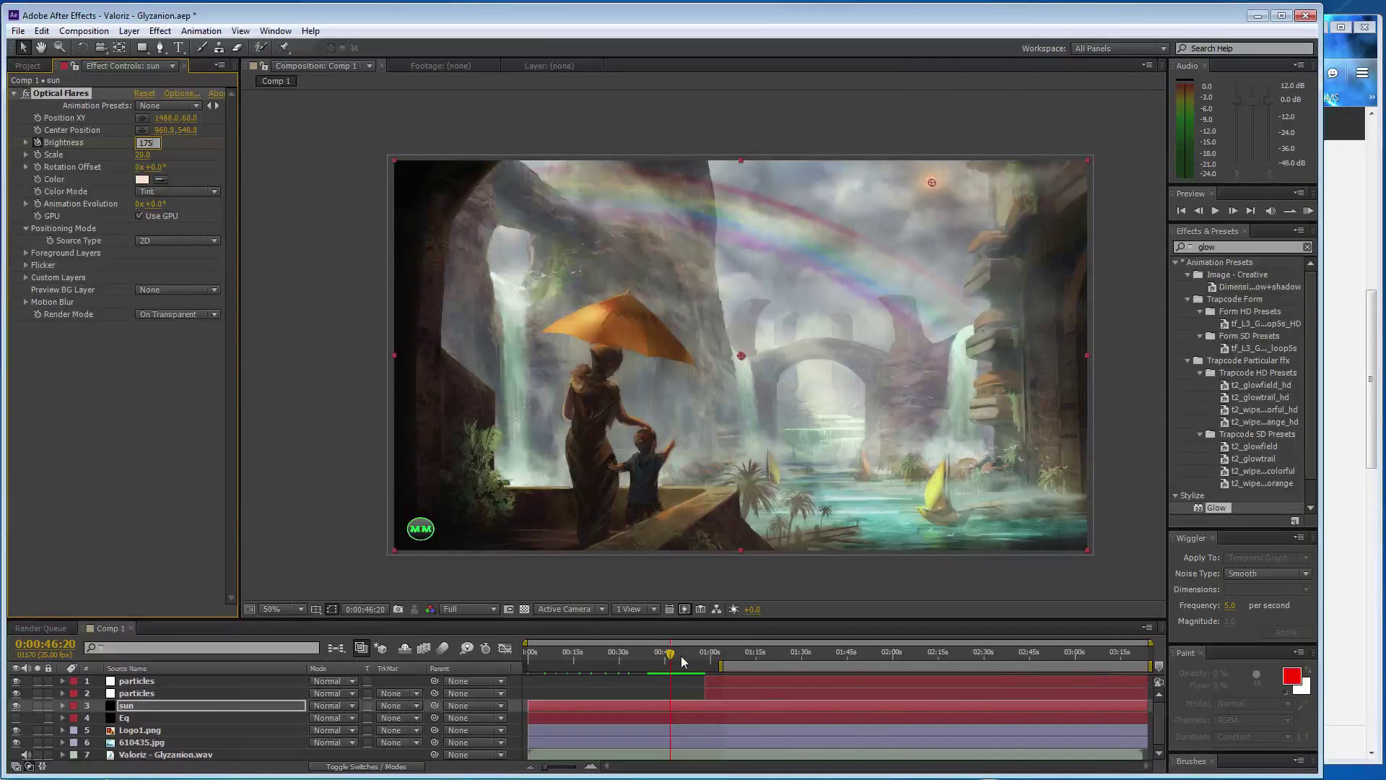
click(681, 653)
Keyframe Brightness 100 at 0:00:50:09 and 175 at 0:00:54:16, then zoom the timeline at 0:00:58:05
click(147, 143)
text(100)
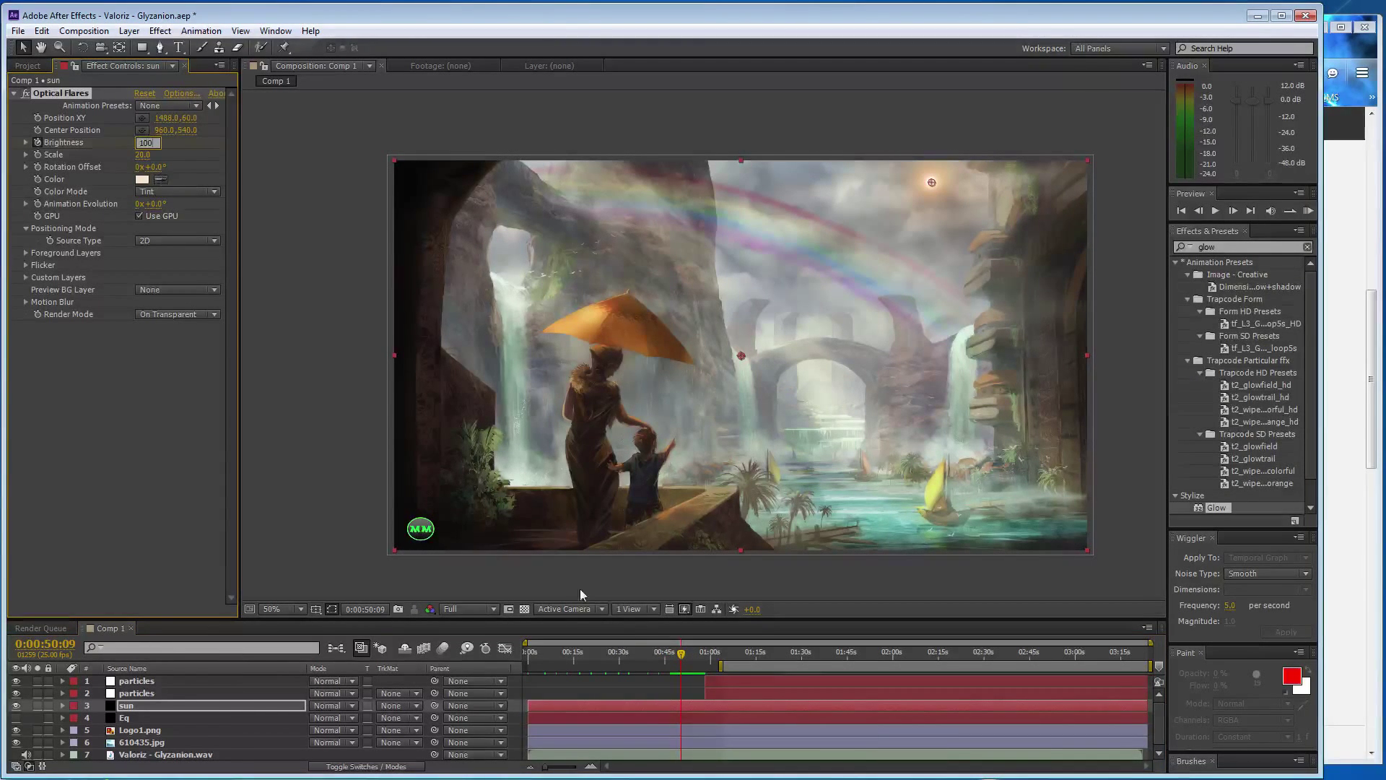
click(694, 654)
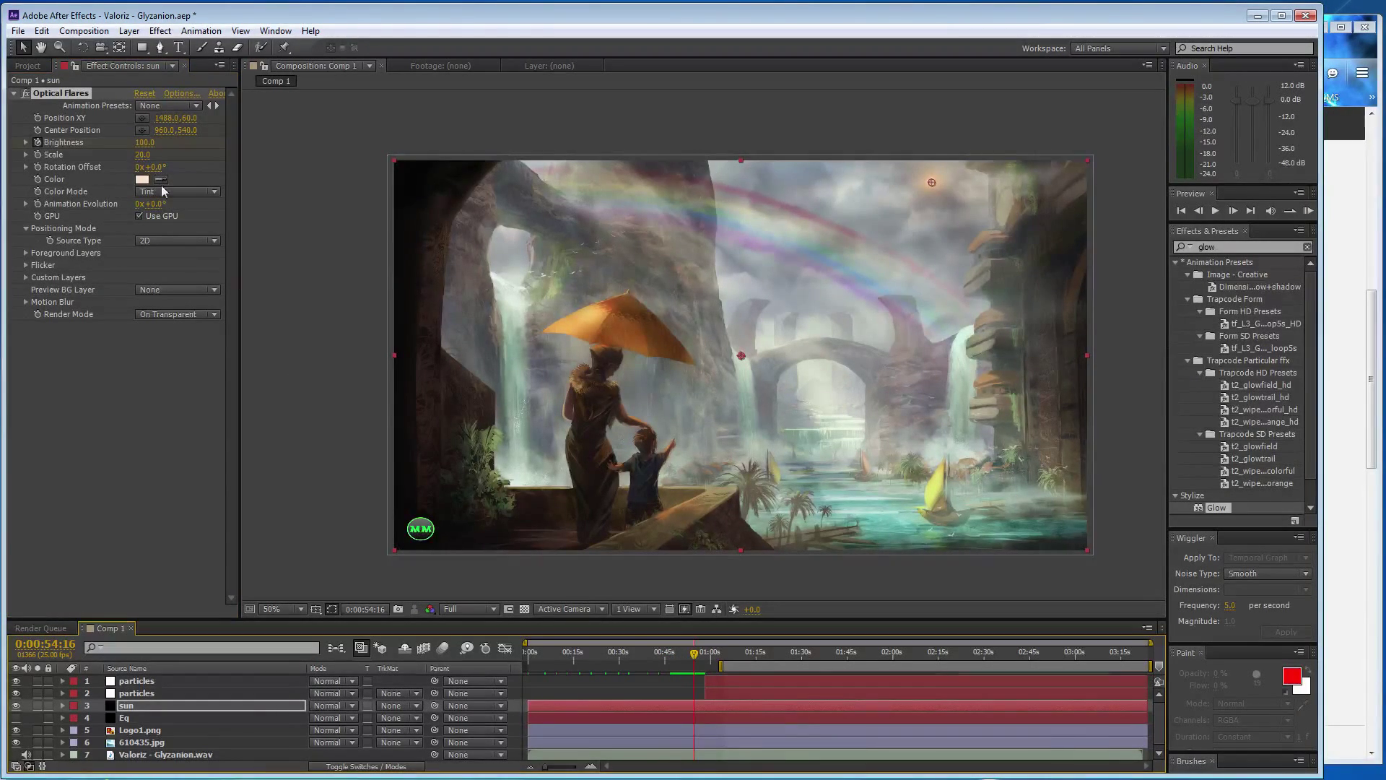
drag(146, 142, 201, 142)
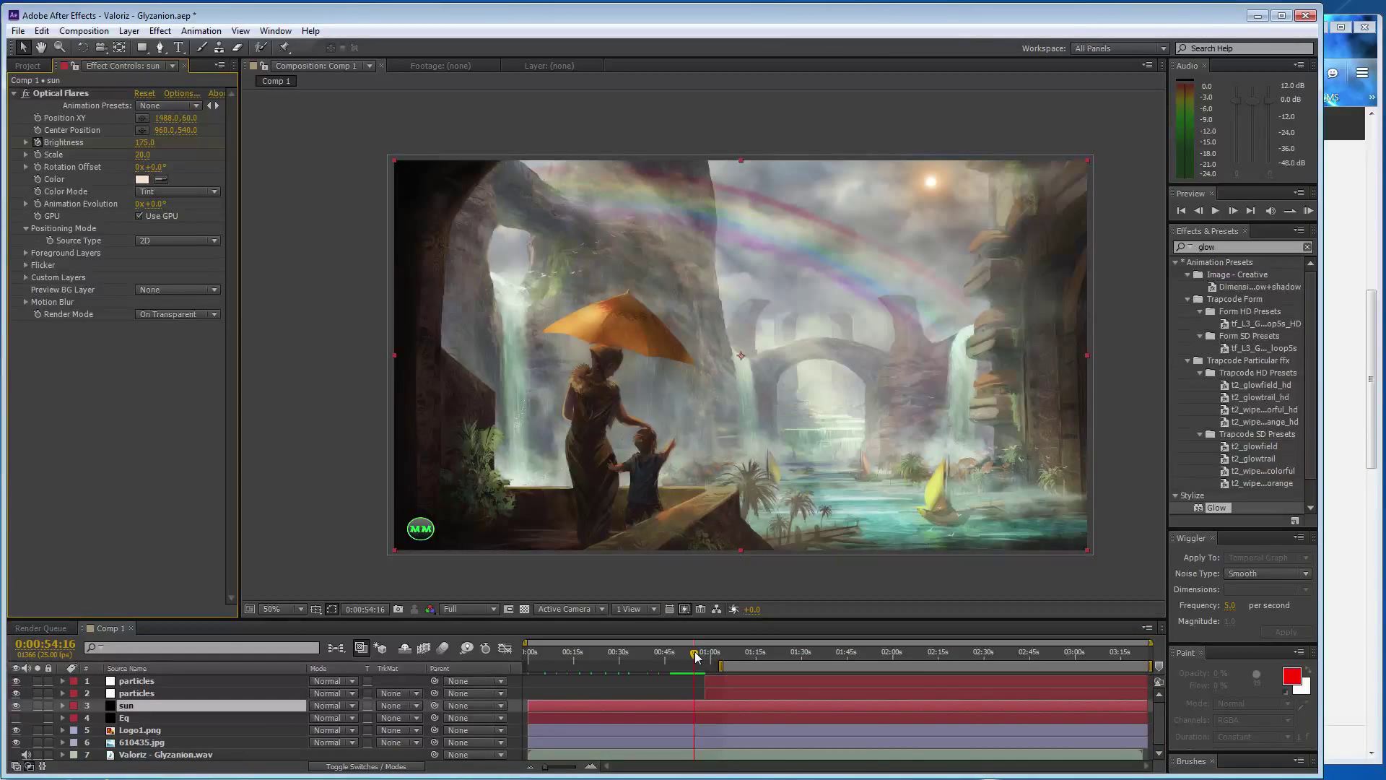
drag(696, 655, 705, 653)
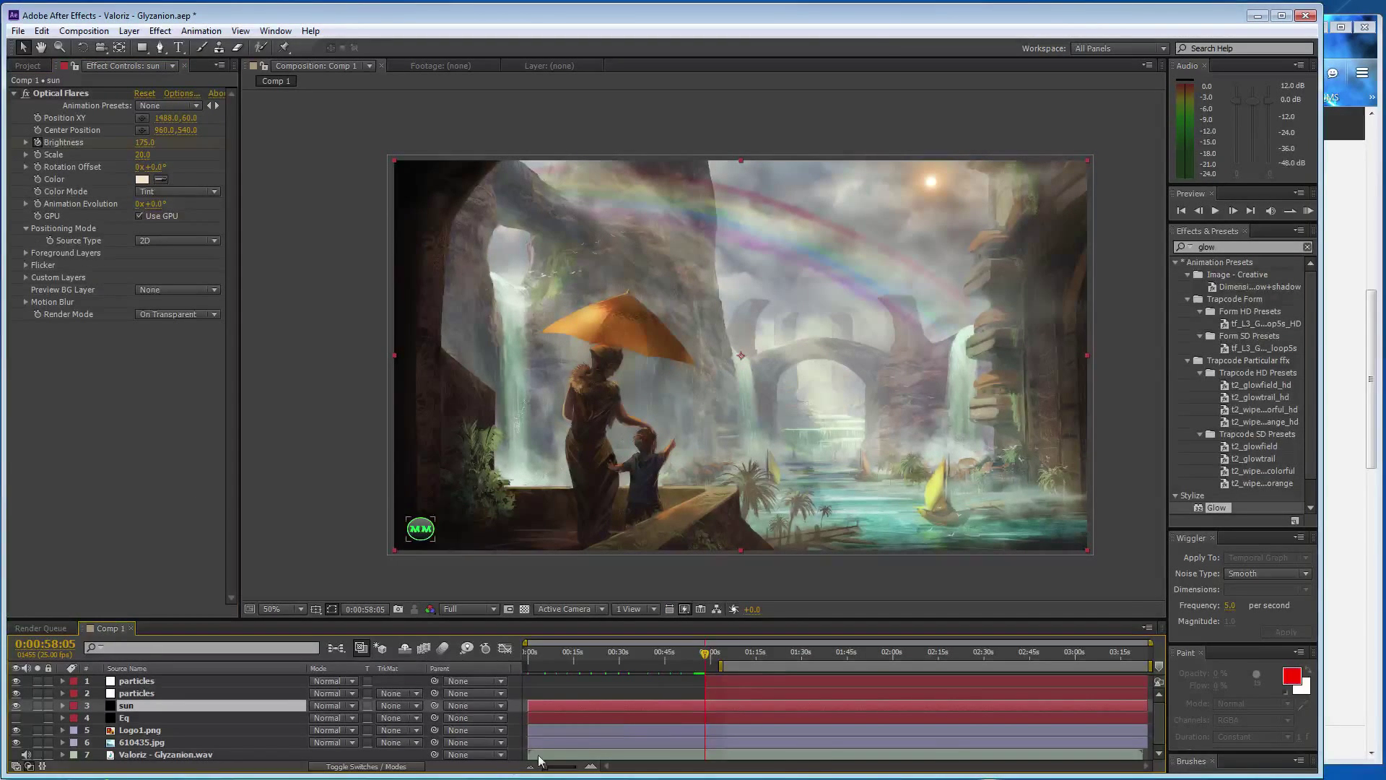
click(592, 769)
Keyframe the sun flare's Brightness at 200, then 500 on the next frame
click(592, 769)
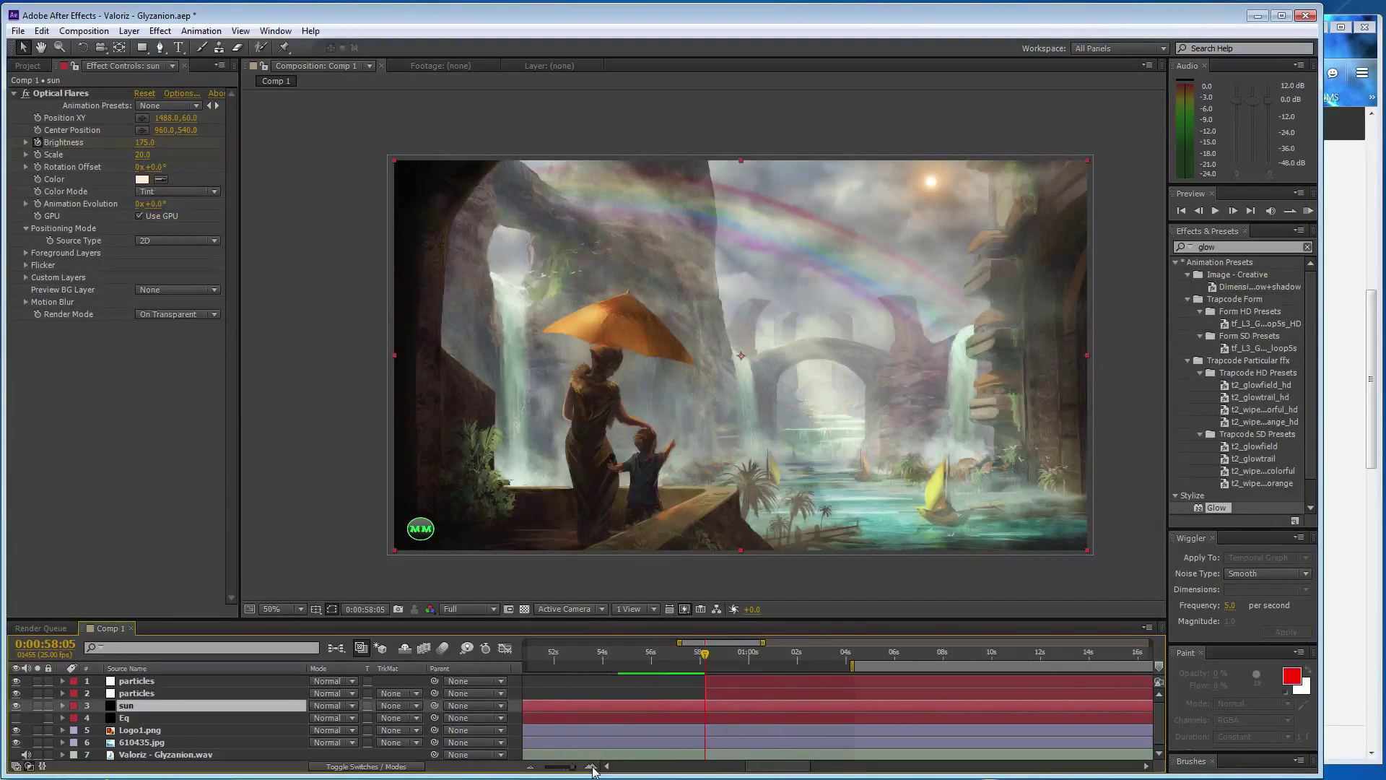
key(Page_Up)
key(Page_Up)
key(Page_Up)
key(Page_Up)
key(Page_Up)
key(Page_Up)
key(Page_Up)
key(Page_Up)
key(Page_Up)
click(148, 142)
text(200)
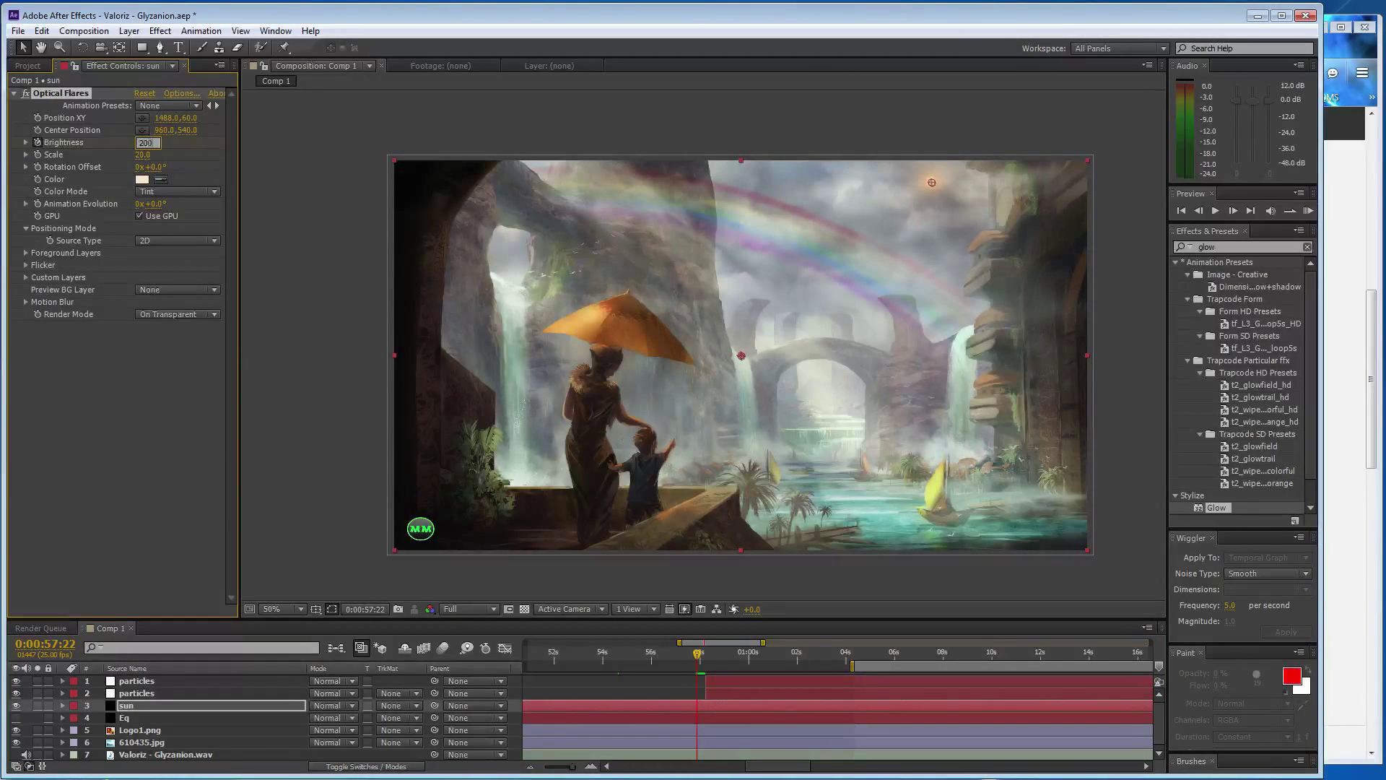
key(Return)
key(Page_Down)
key(Page_Down)
click(148, 142)
text(40)
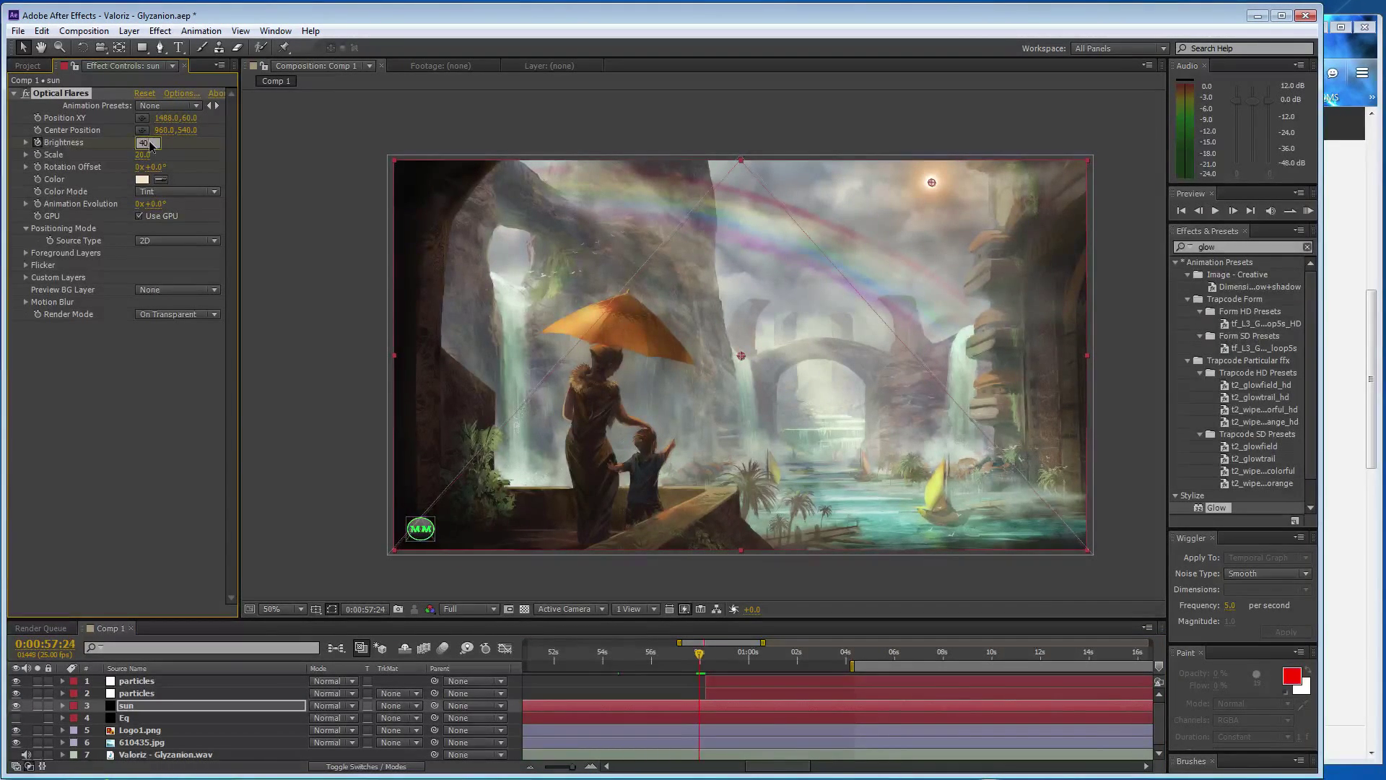
key(BackSpace)
key(BackSpace)
text(500)
key(Return)
Continue the ramp with Brightness 800 at 0:00:58:02 and 900 one frame later
key(Page_Down)
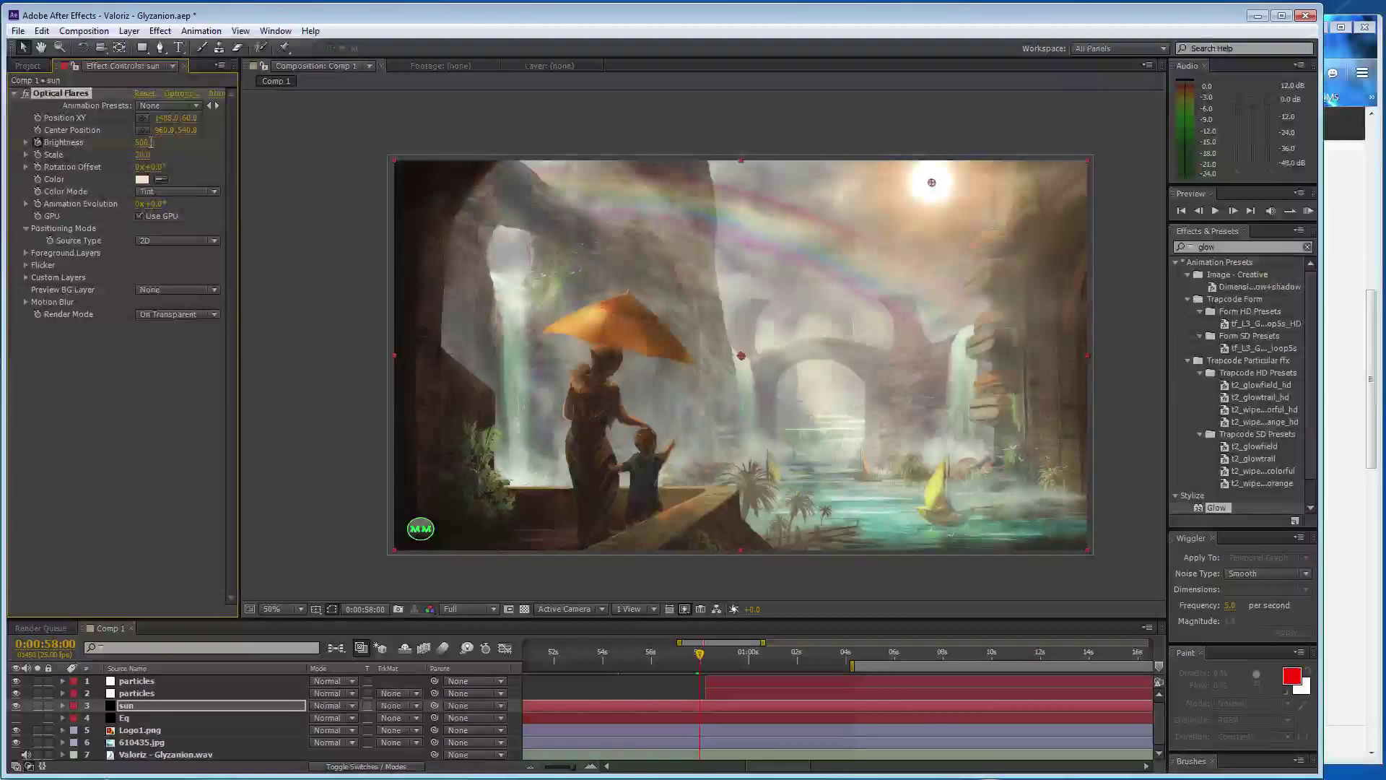
key(Page_Down)
key(Page_Down)
click(148, 143)
text(70)
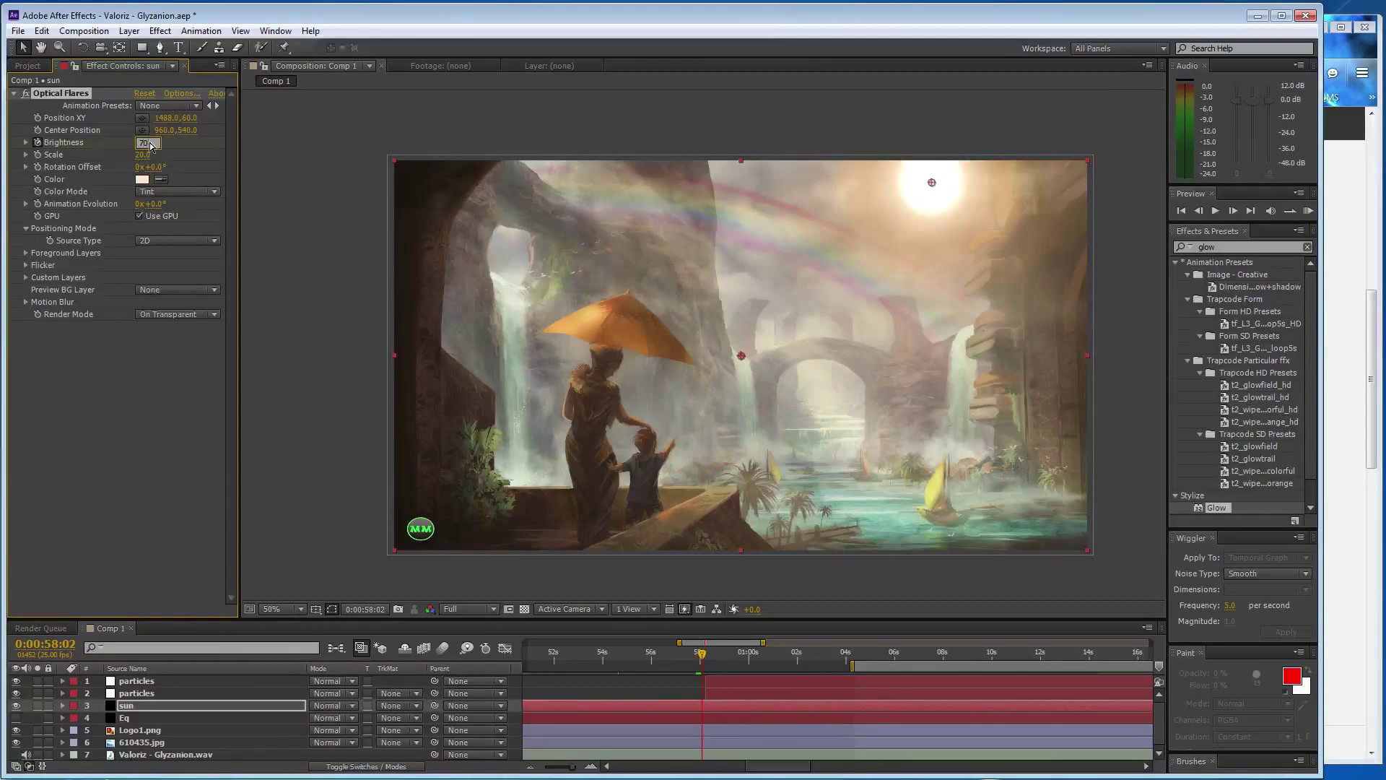
double_click(151, 144)
text(00)
key(Return)
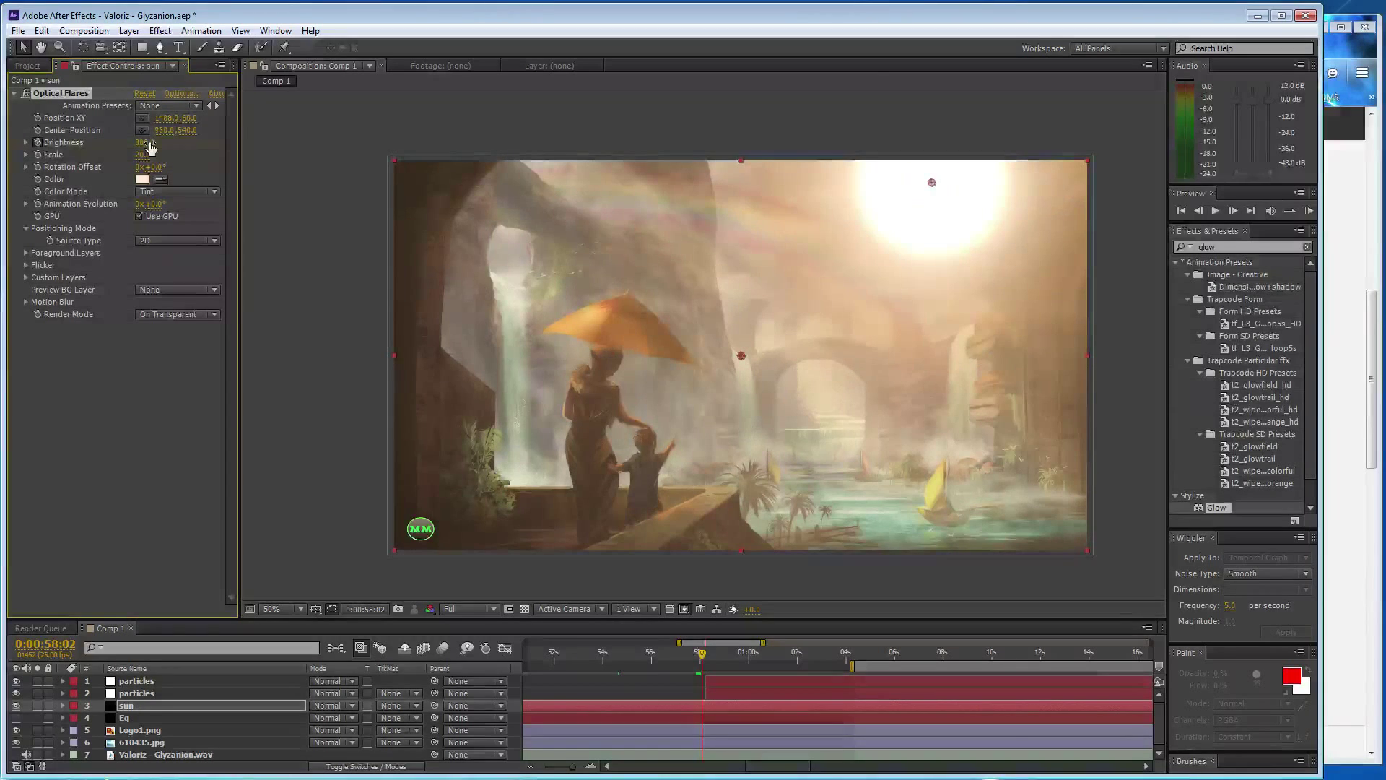
key(Page_Down)
click(148, 142)
text(900)
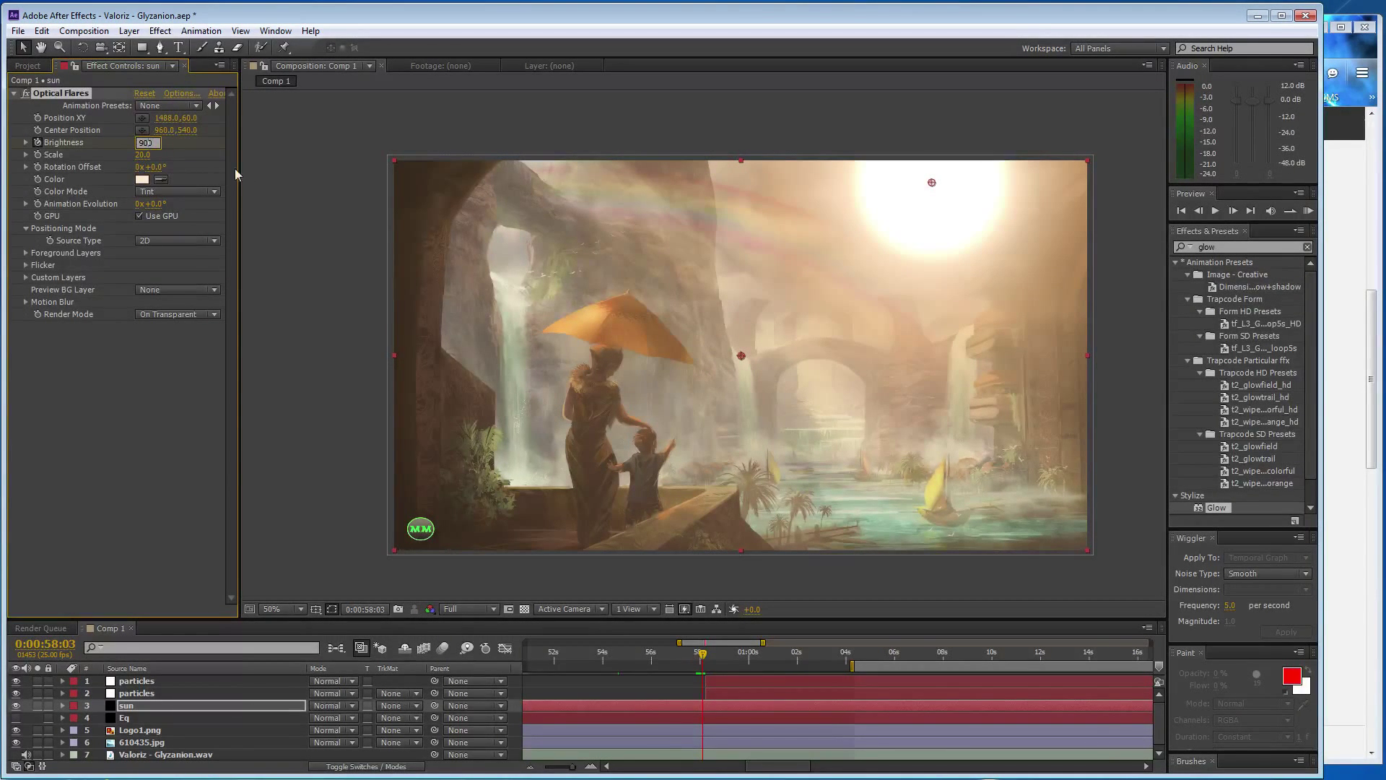
key(Return)
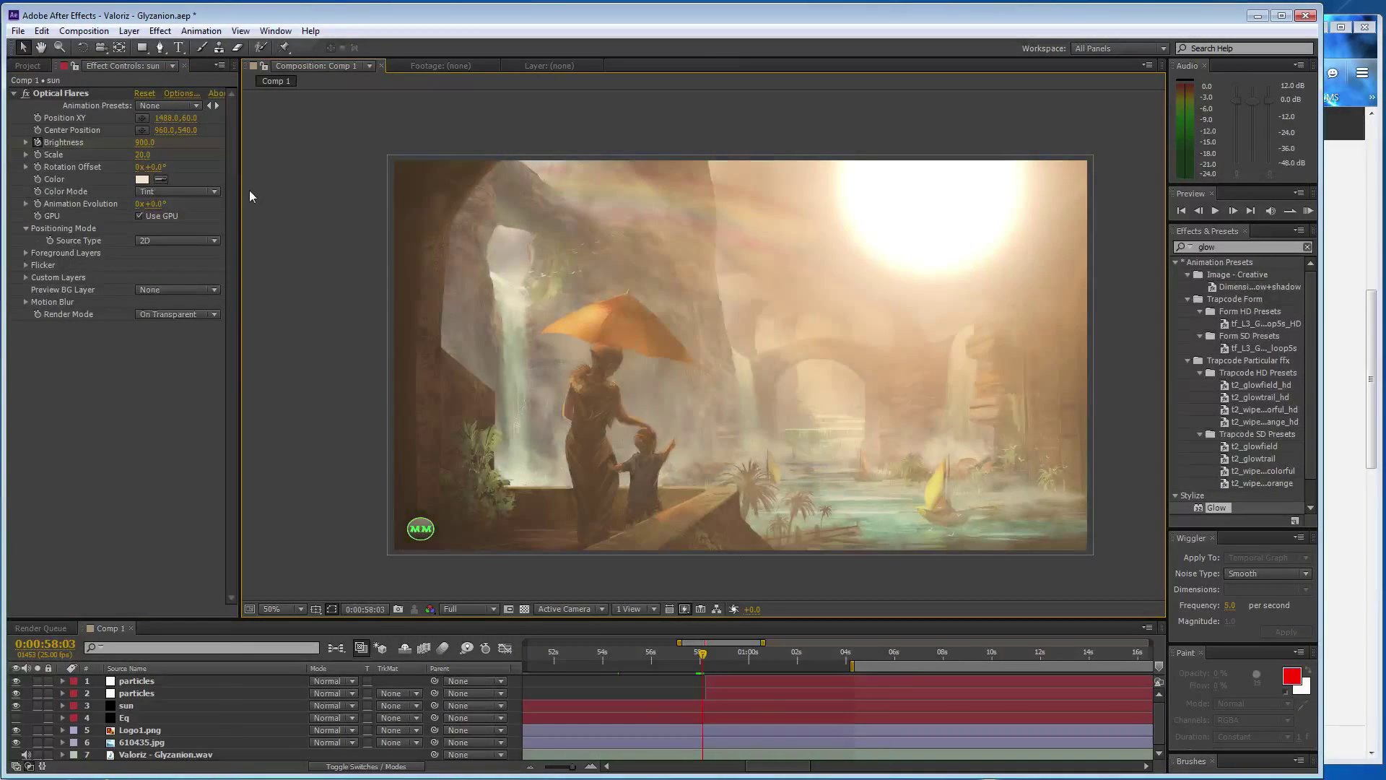
Raise the flare Brightness to 1000, then 1500 on the following frame
key(Page_Down)
click(146, 142)
text(100)
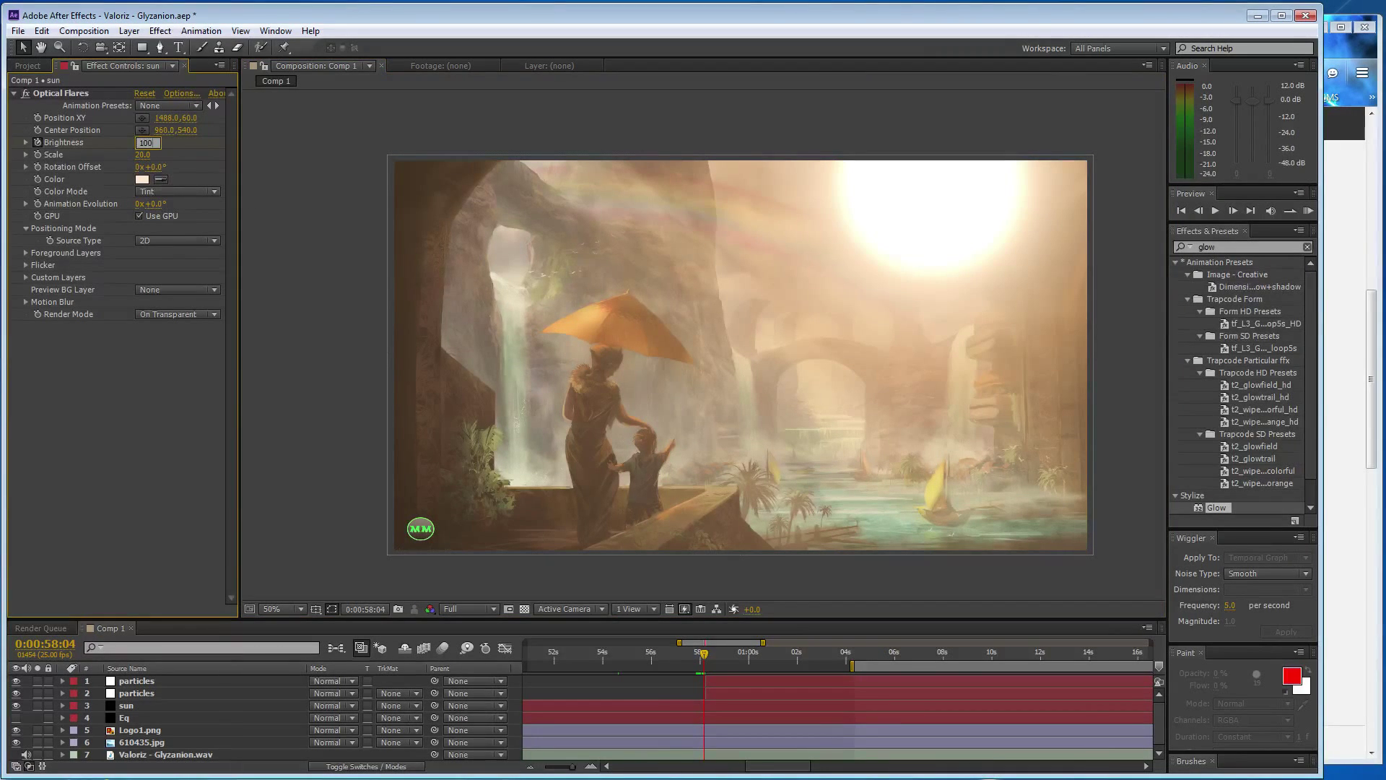
click(300, 314)
key(Page_Down)
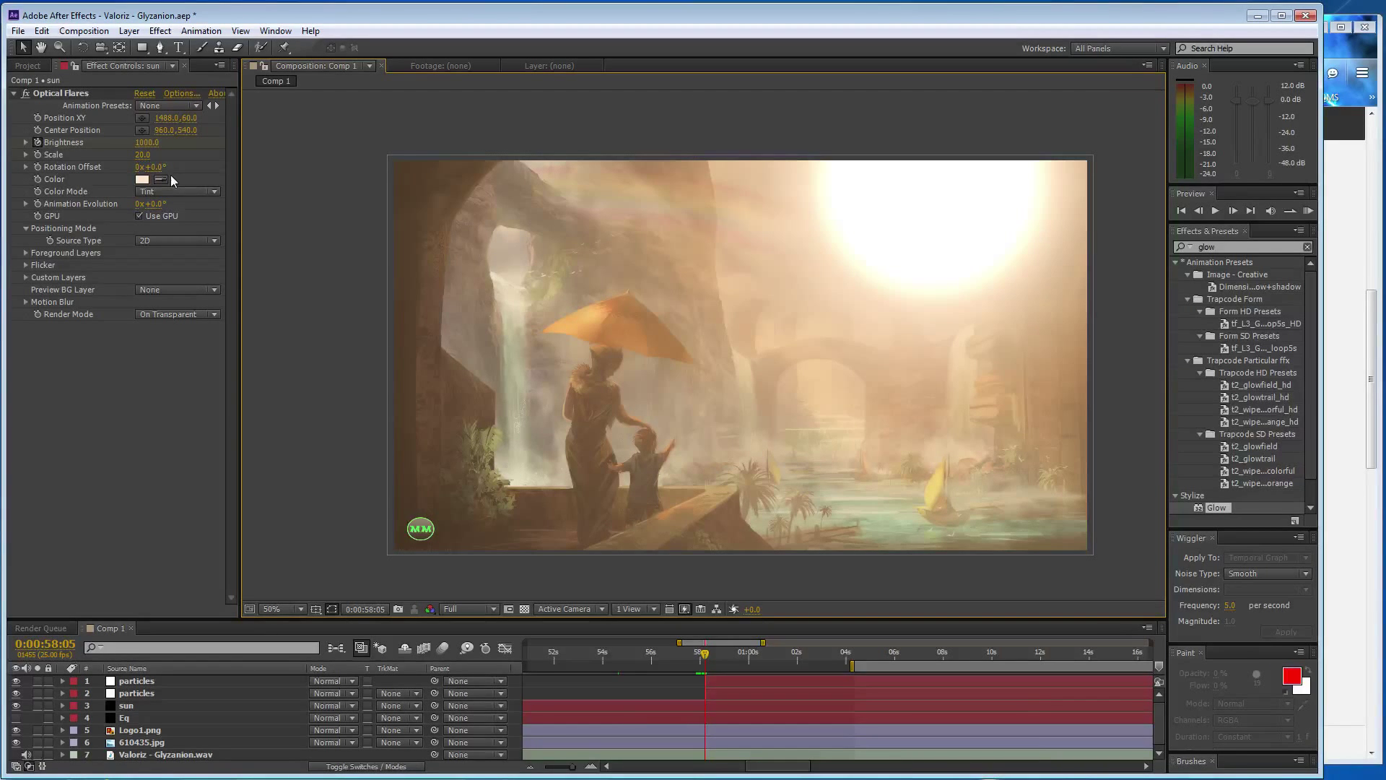
click(146, 142)
text(1)
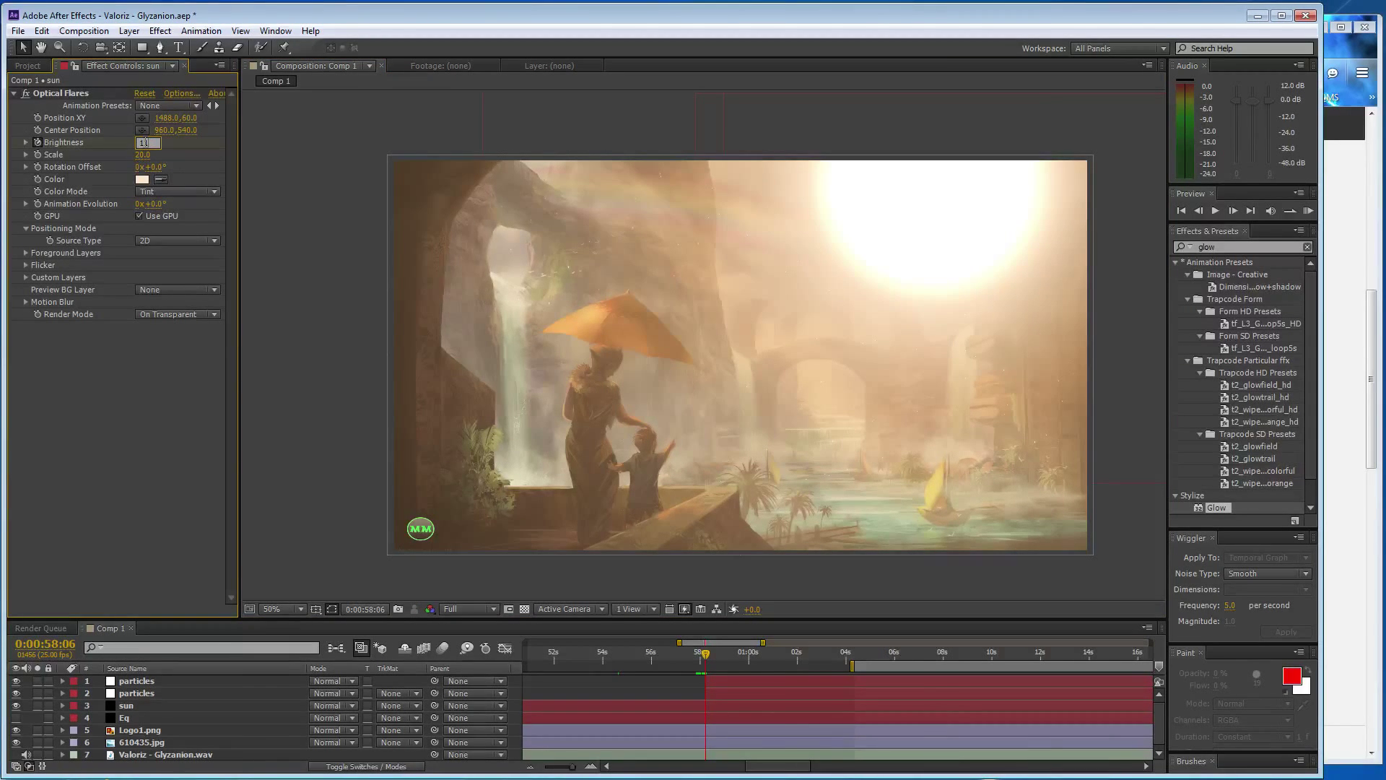
key(Return)
Drop the flare Brightness to 100, then settle on 175 a frame later
key(Page_Down)
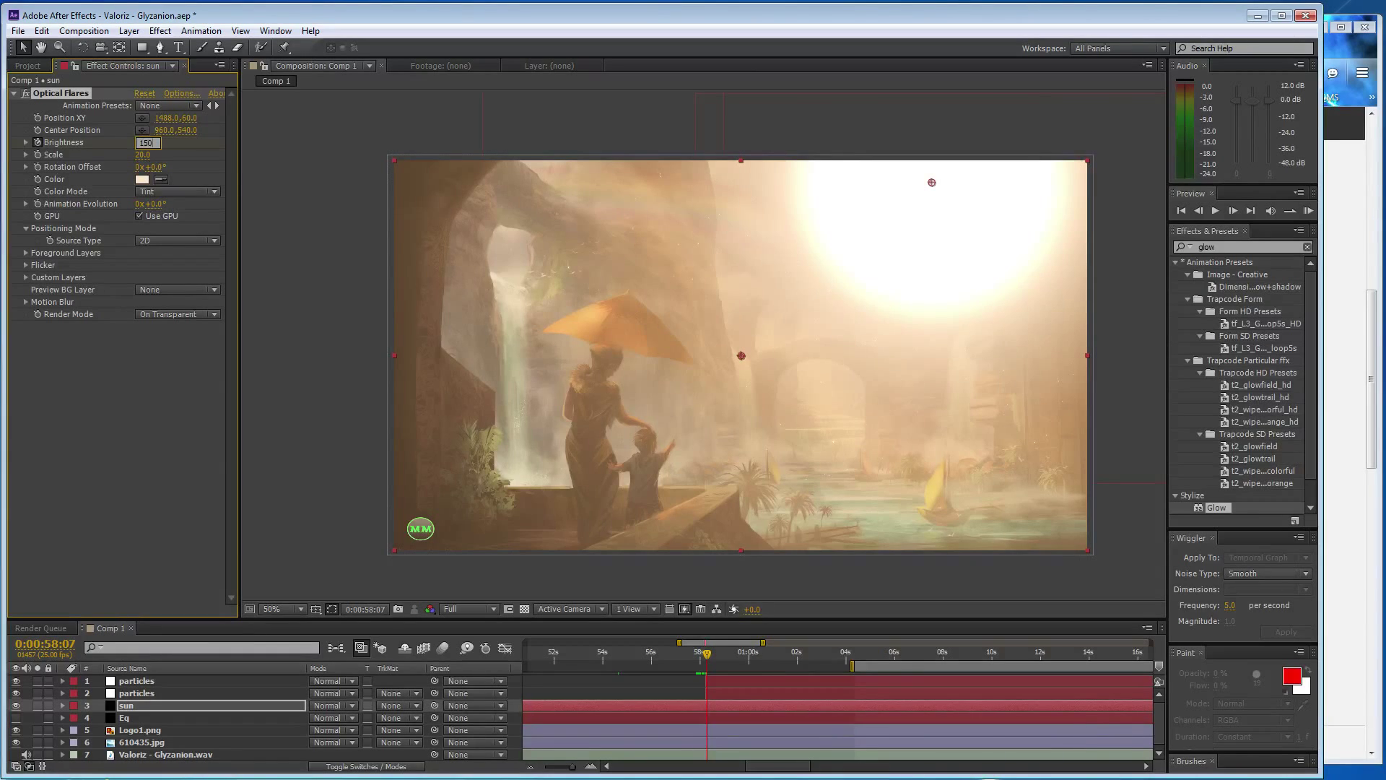
key(Page_Down)
click(146, 143)
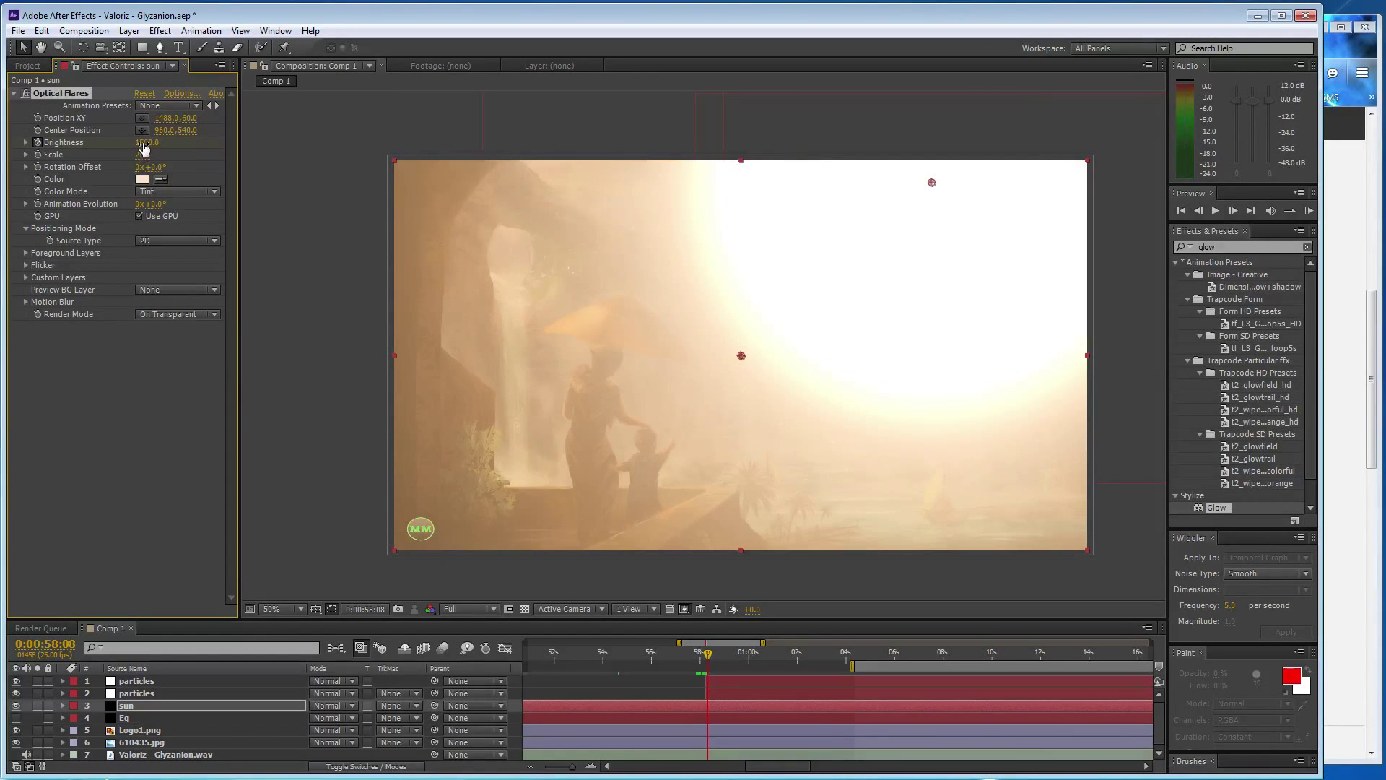
text(100)
key(Return)
key(Page_Down)
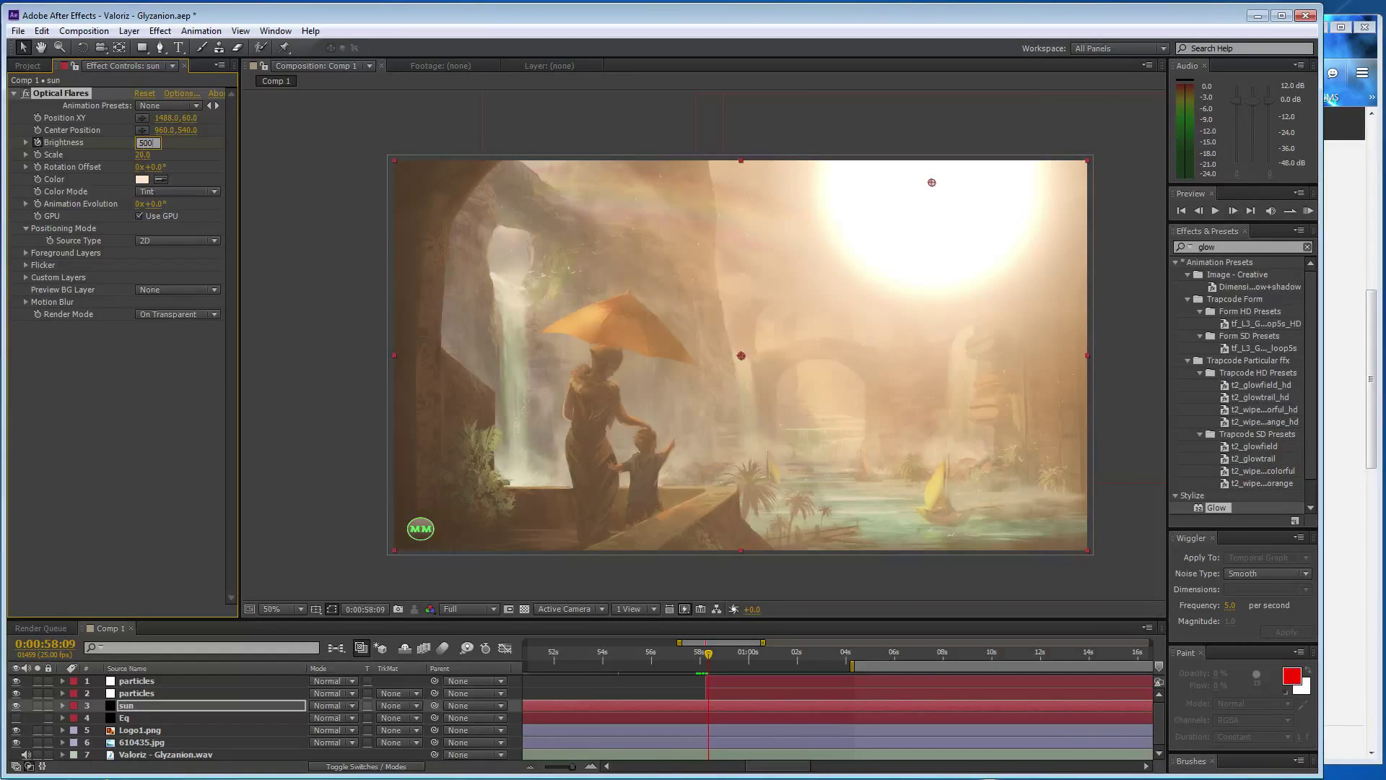
click(145, 143)
key(Page_Down)
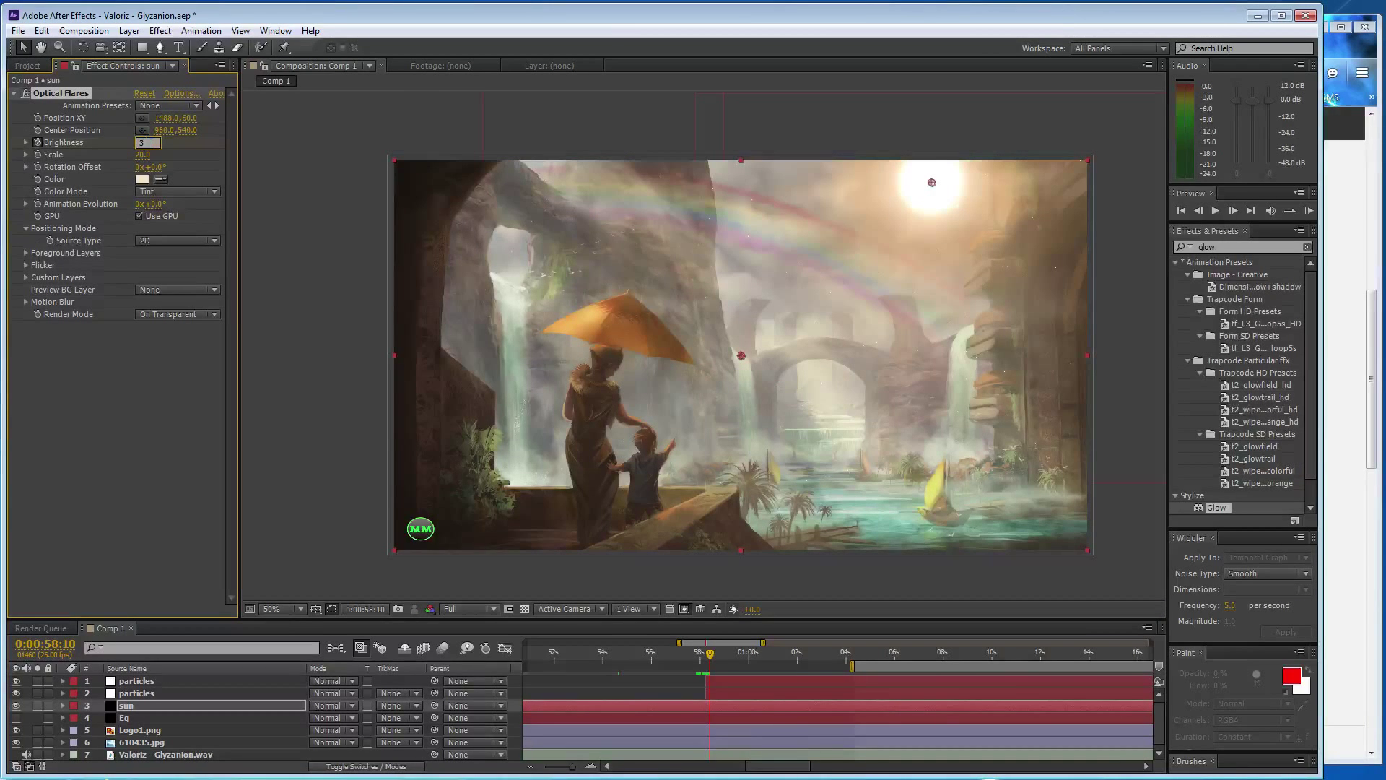
text(175)
key(Return)
key(Page_Down)
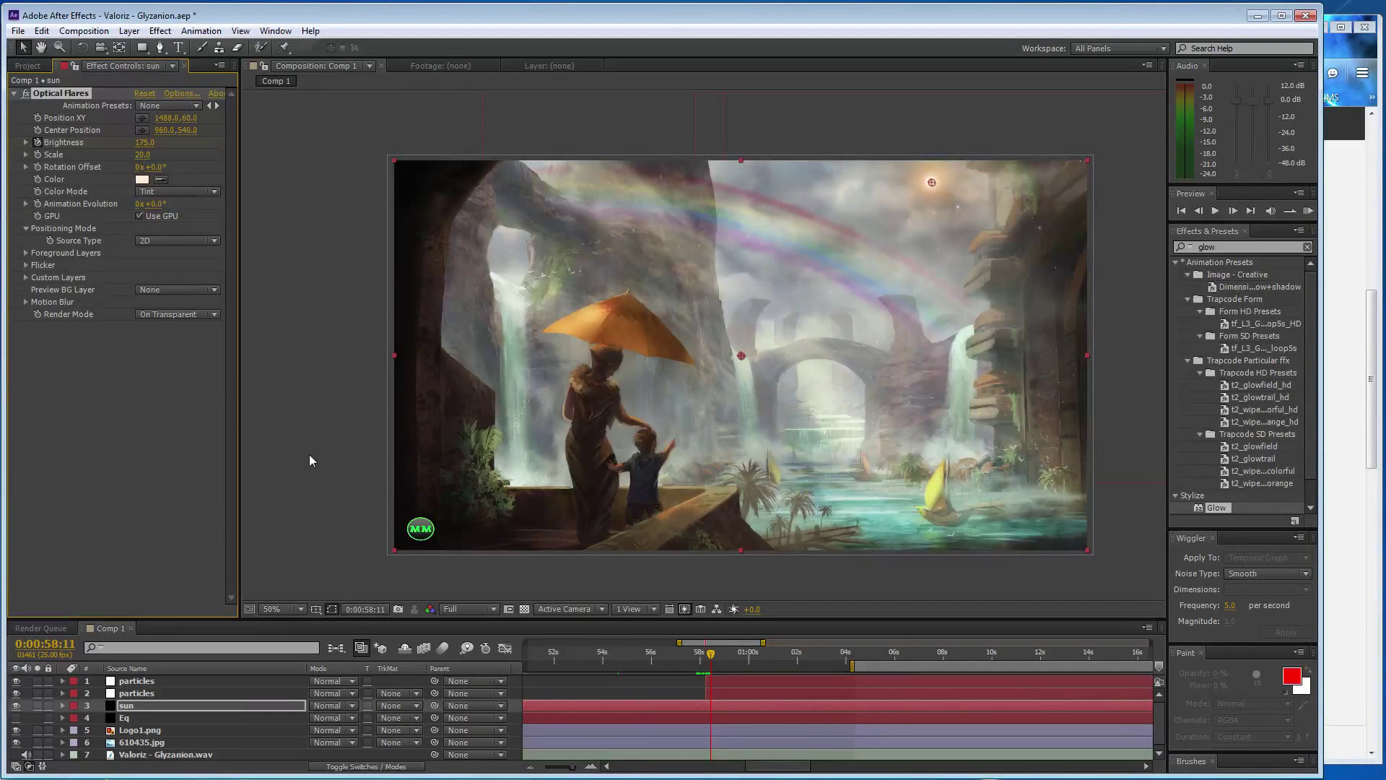
Save the project, glance at the browser window, and return to After Effects
key(ctrl+s)
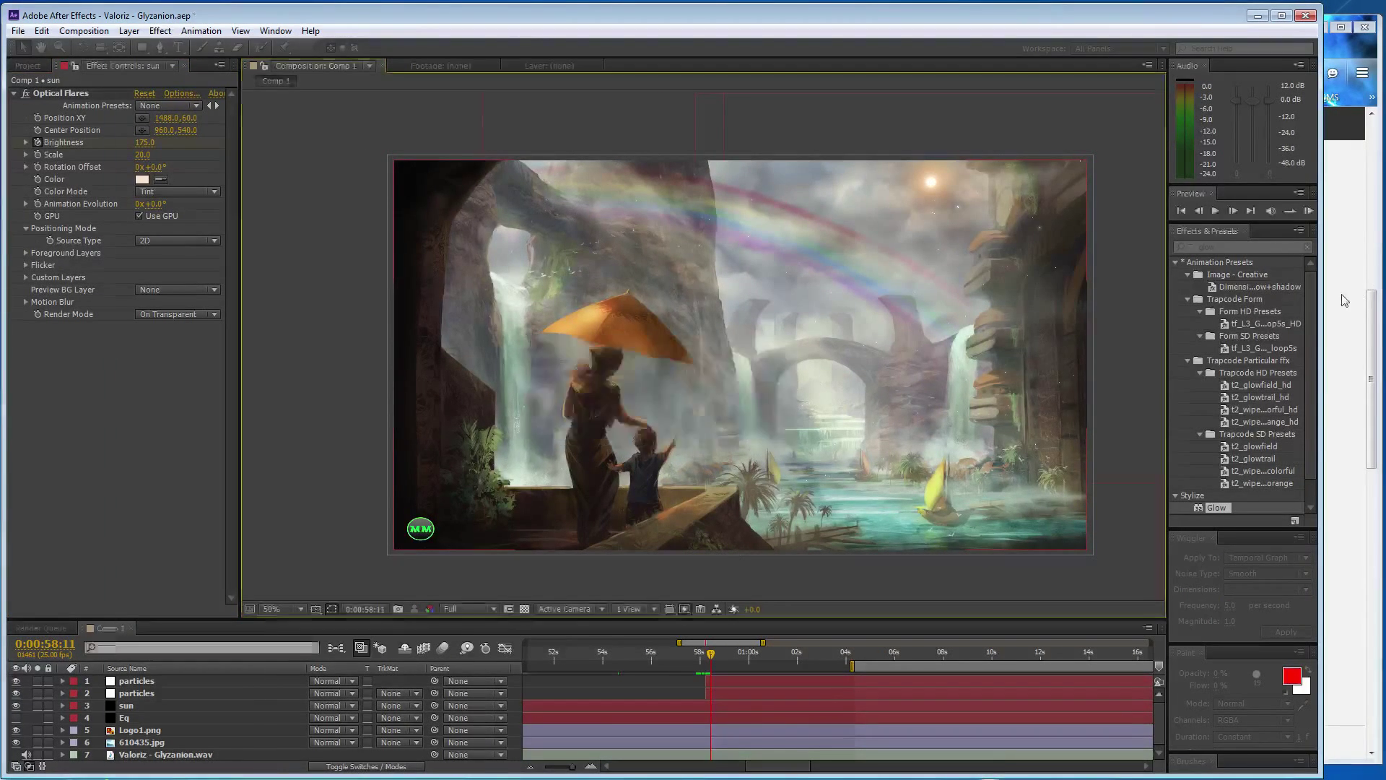
click(1344, 300)
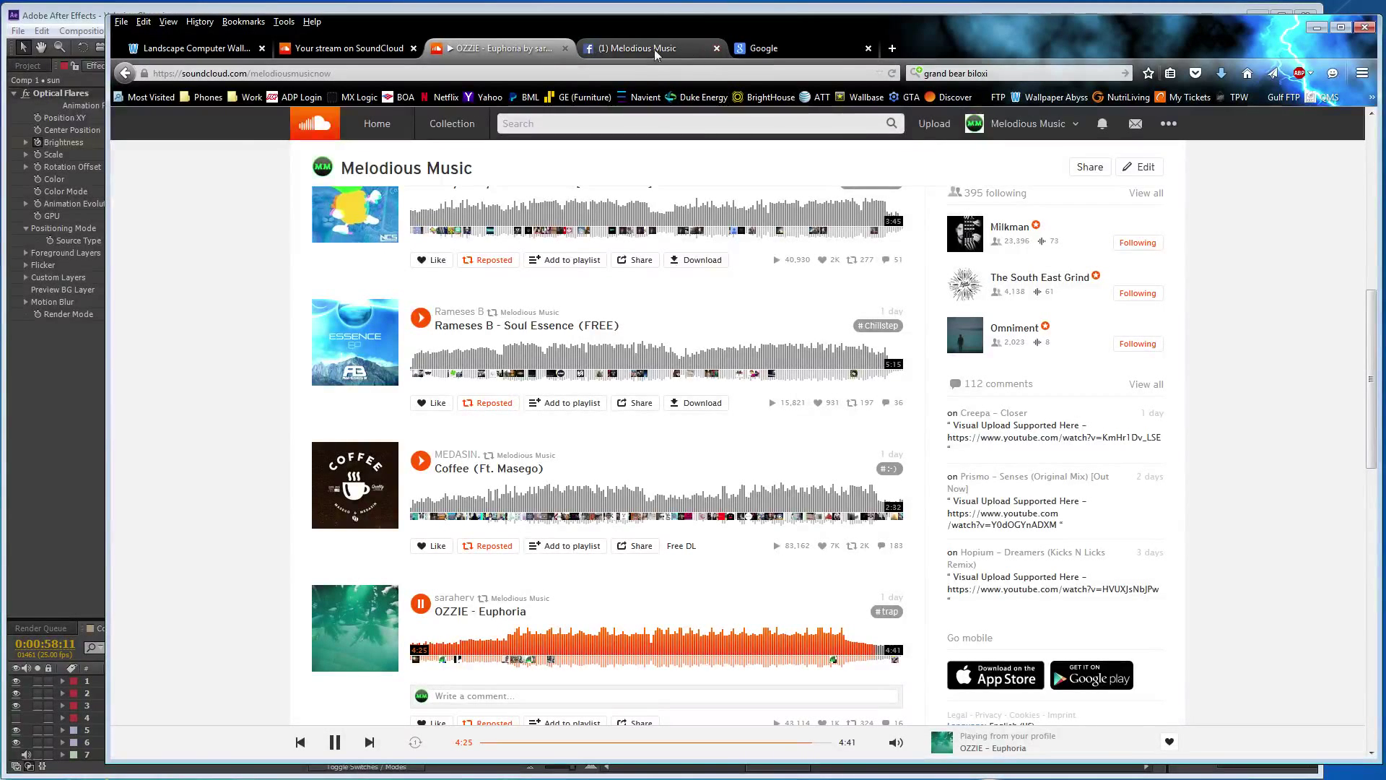
click(91, 469)
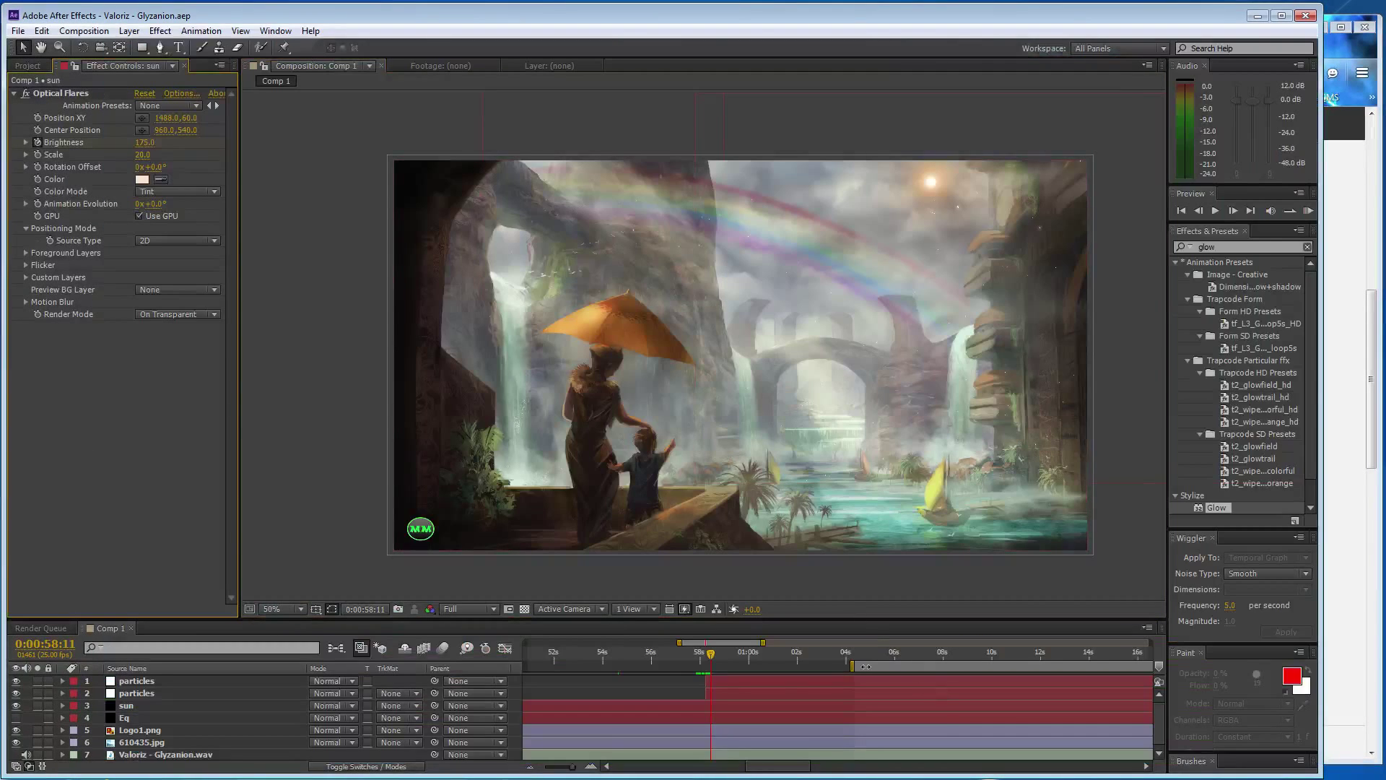
Start the preview range just before 0:00:58, preview it, and scrub to 0:00:59:16
drag(850, 666, 702, 664)
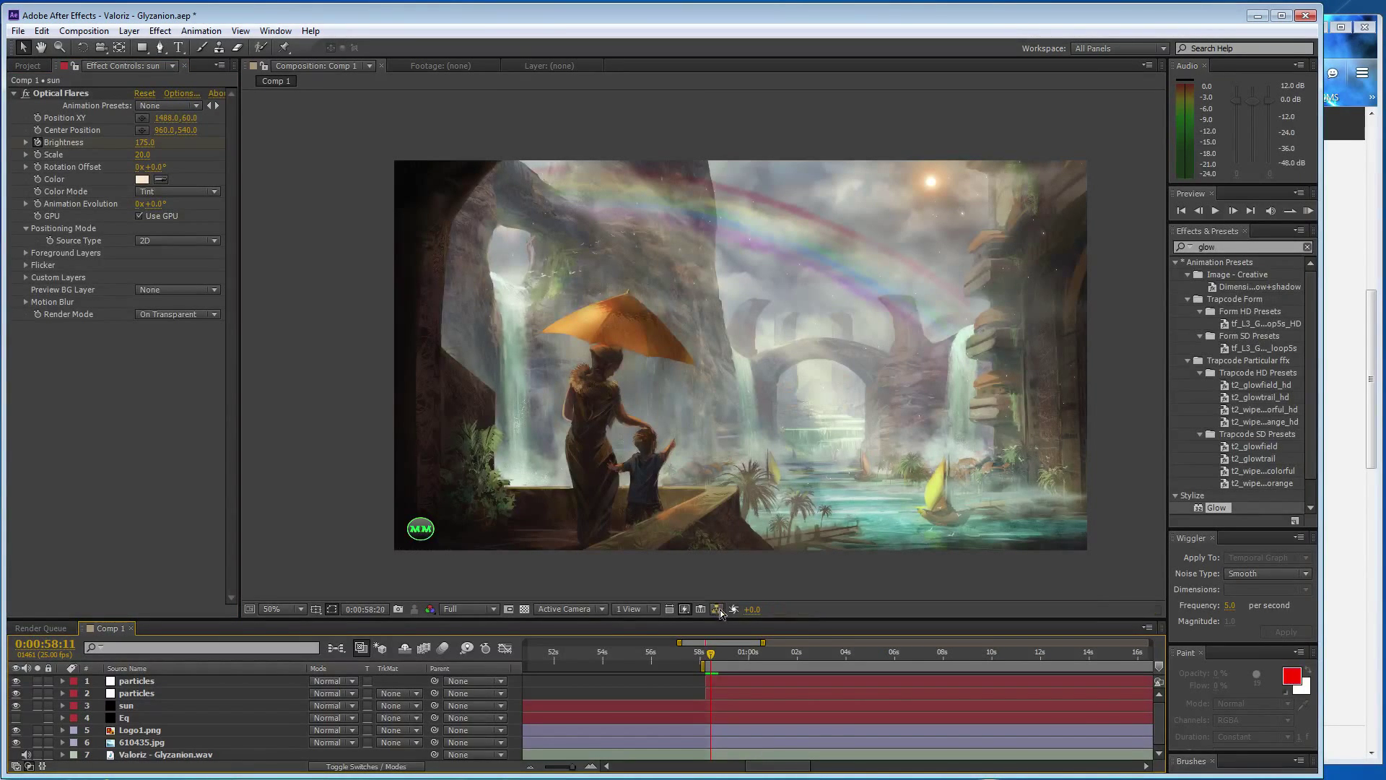
click(699, 675)
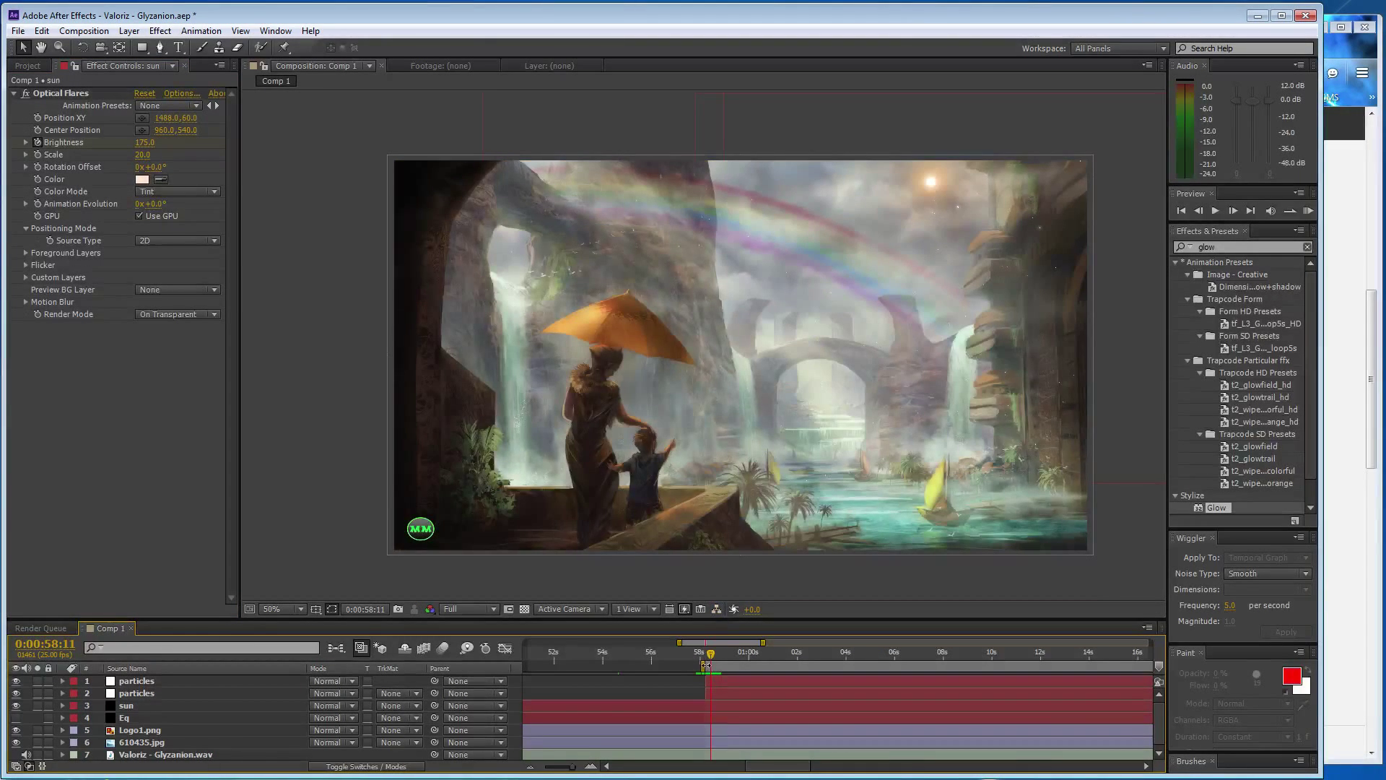
drag(702, 668, 692, 668)
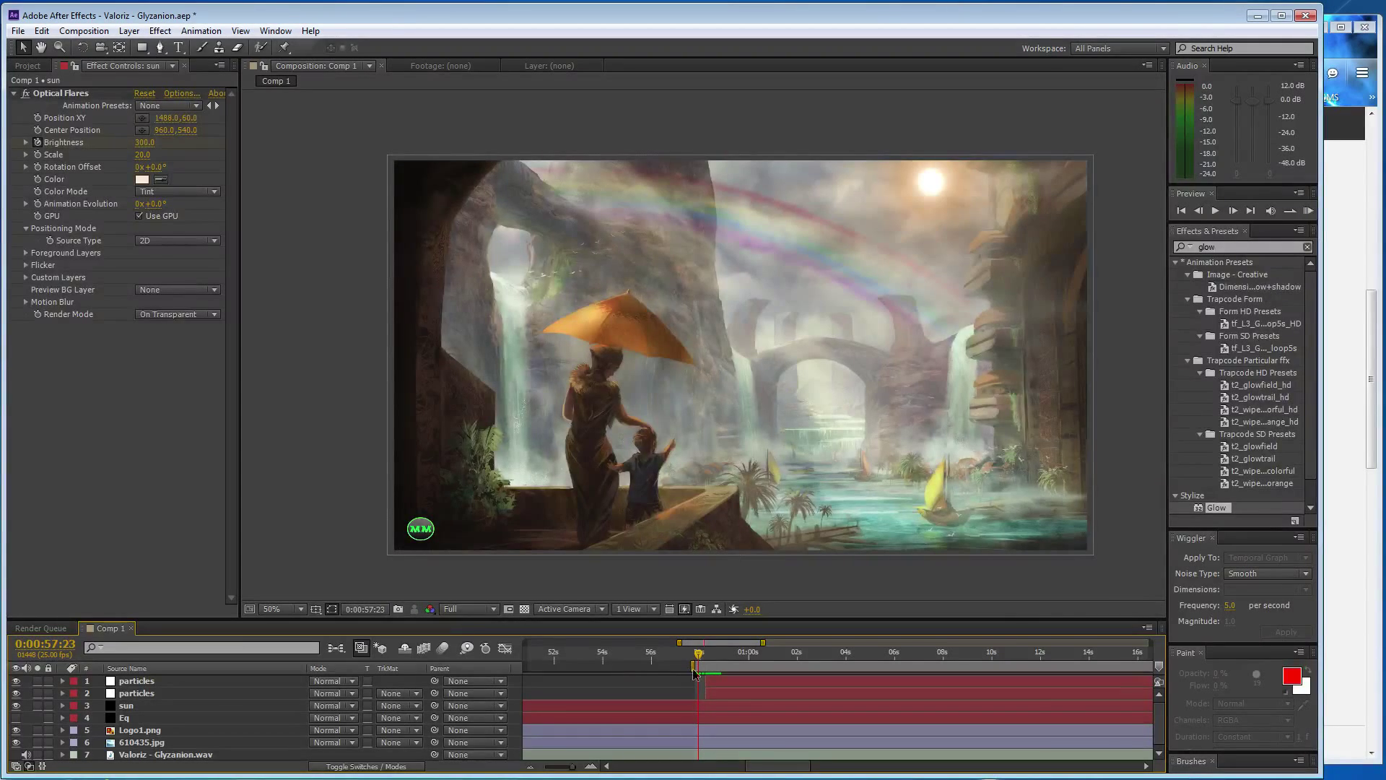
key(space)
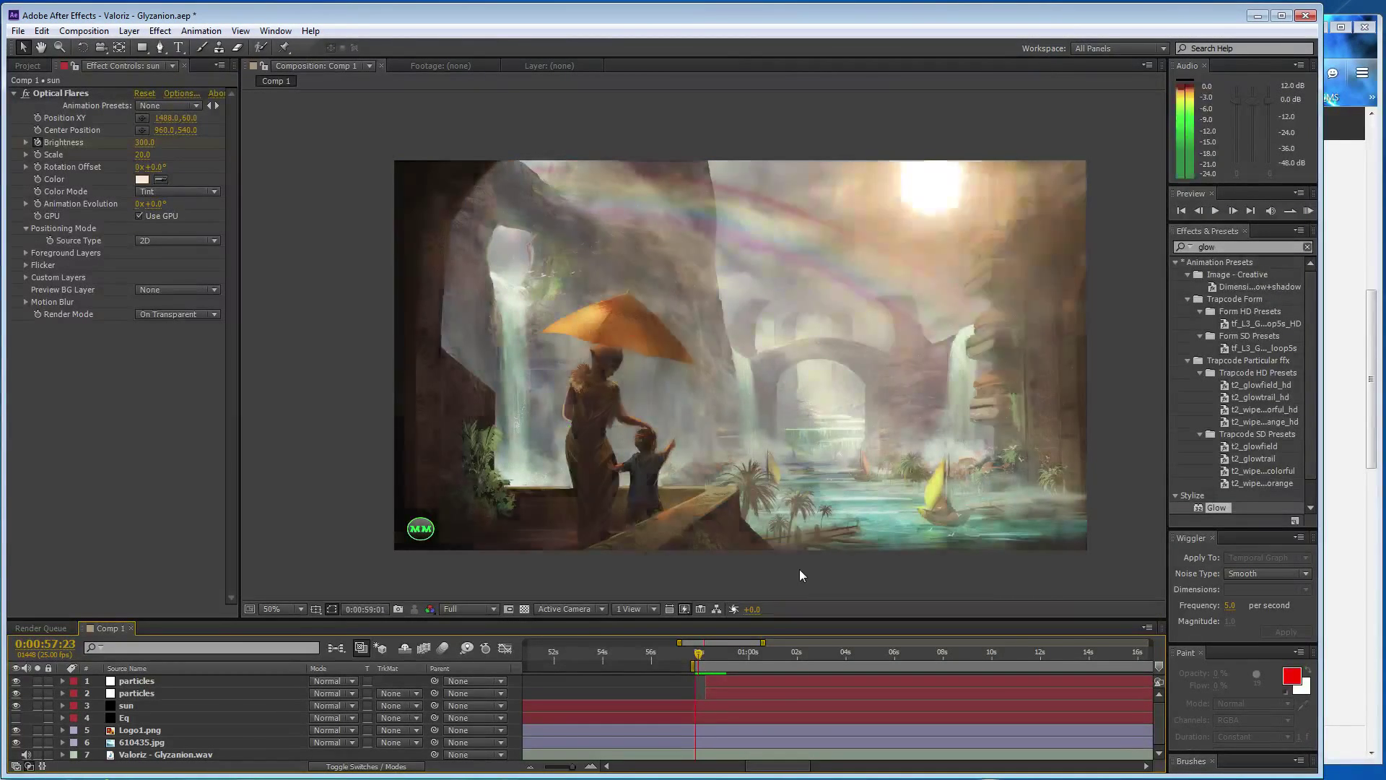
key(space)
key(space)
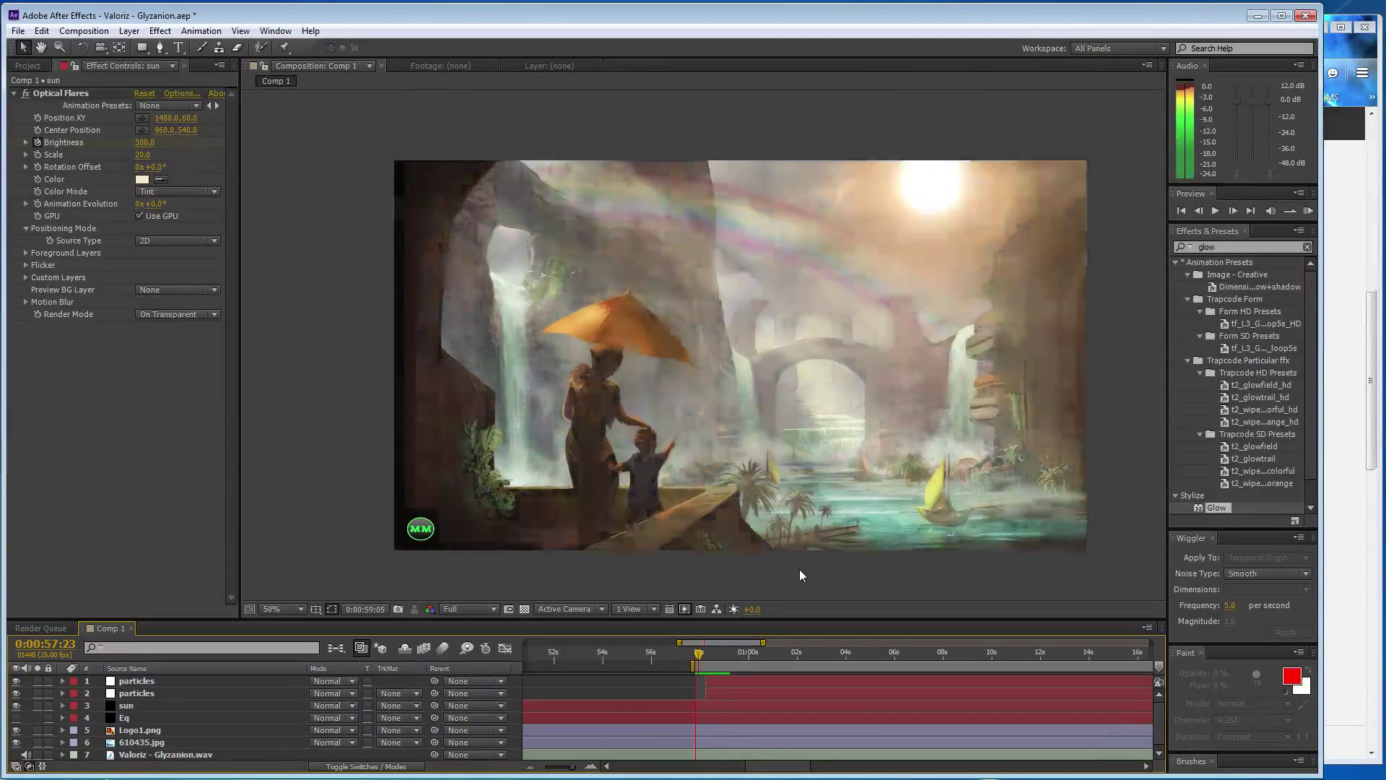
click(704, 652)
drag(704, 652, 729, 665)
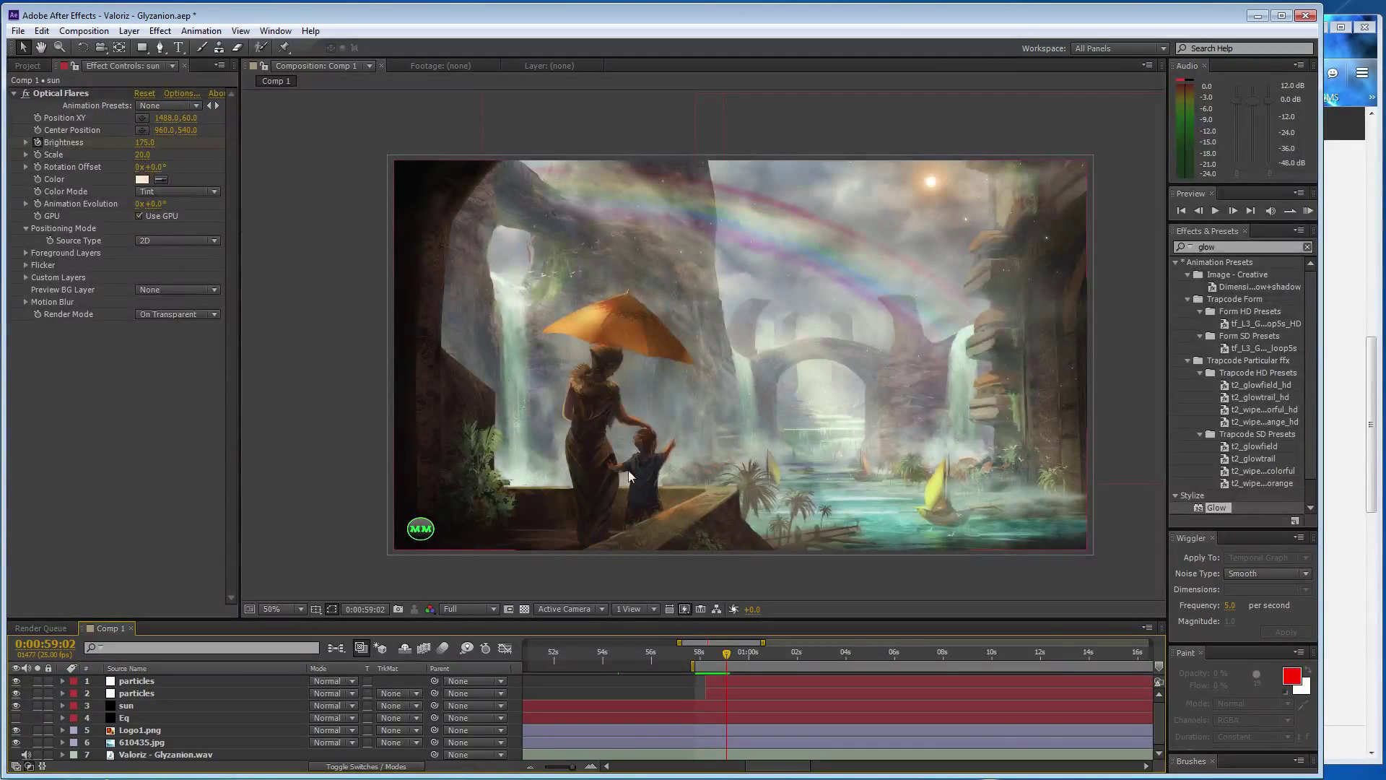
drag(726, 654, 744, 662)
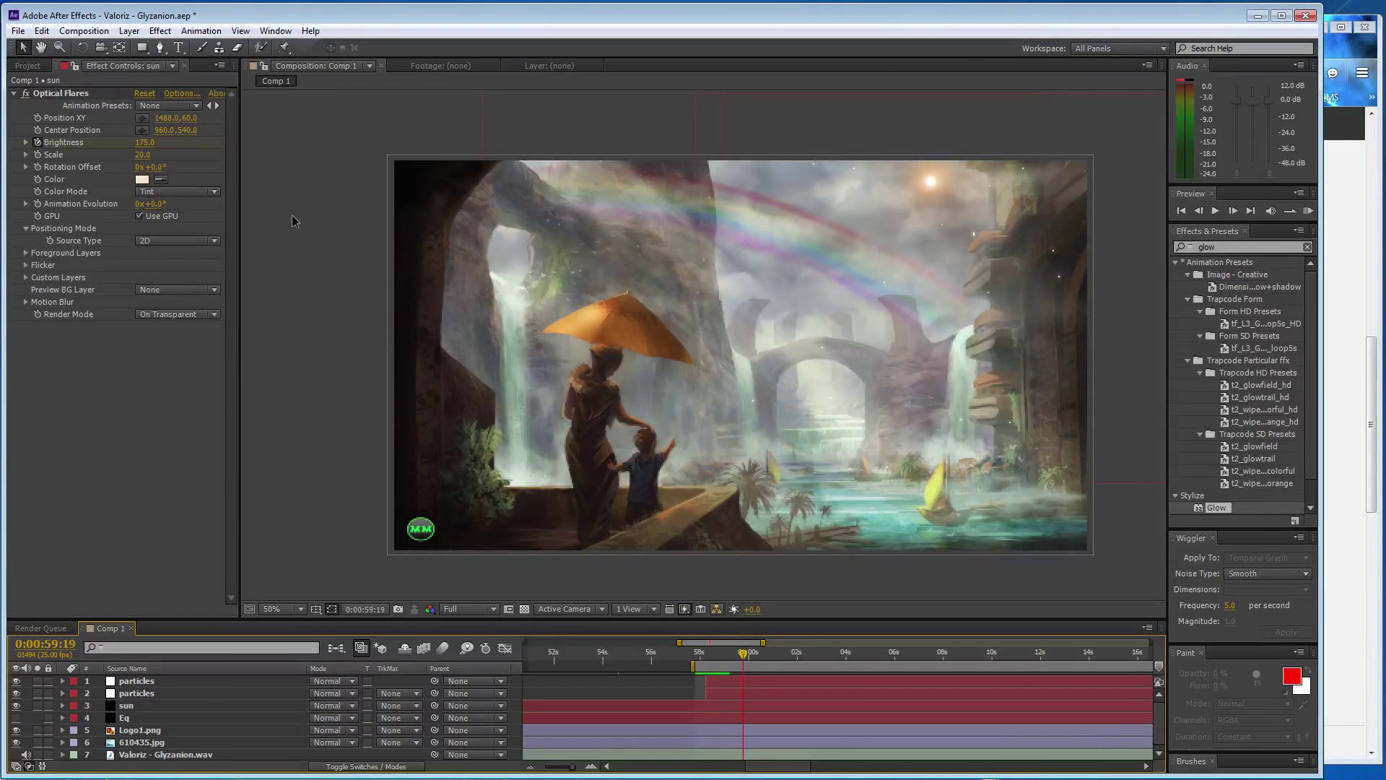
Undo a trial Brightness 100 at 0:00:59:16 and keyframe Brightness 100 at 1:00:20 instead
click(145, 142)
text(100)
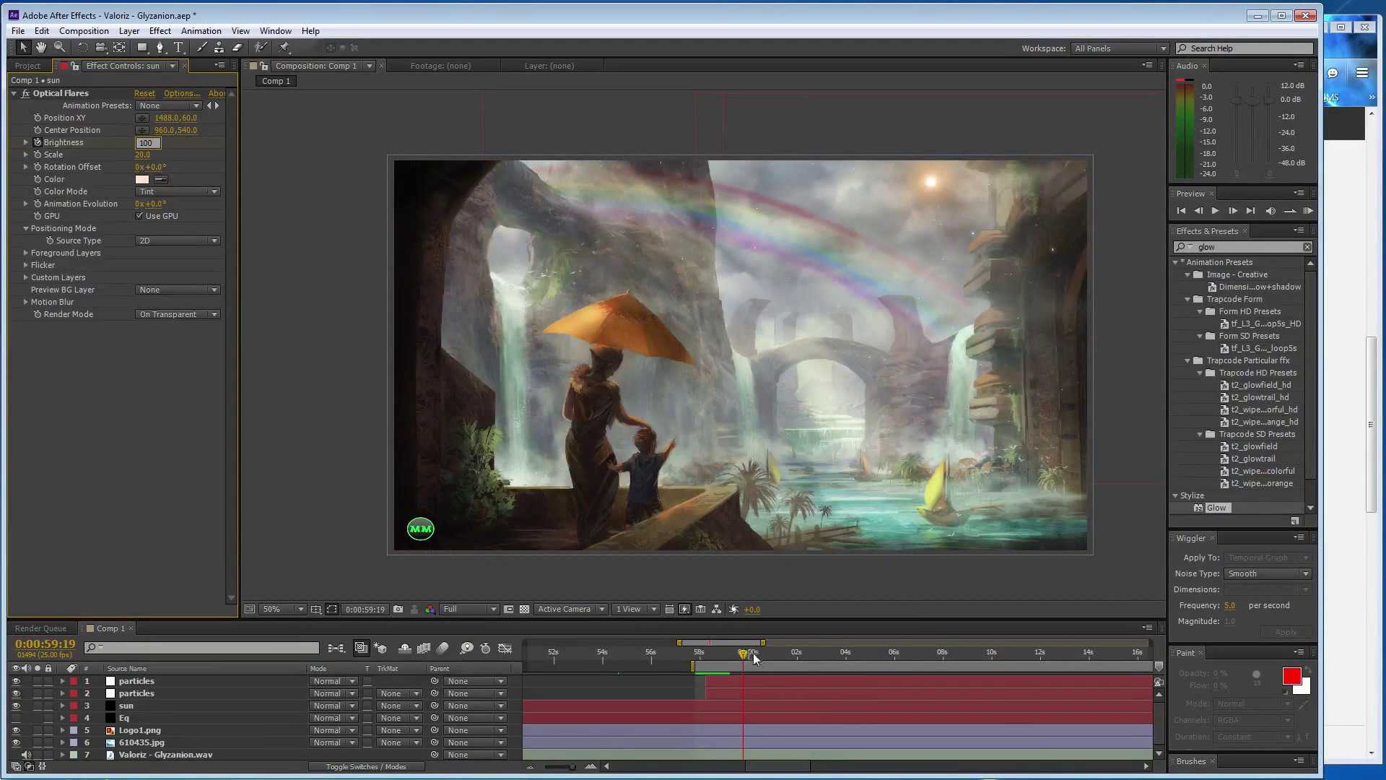
click(825, 708)
text(175)
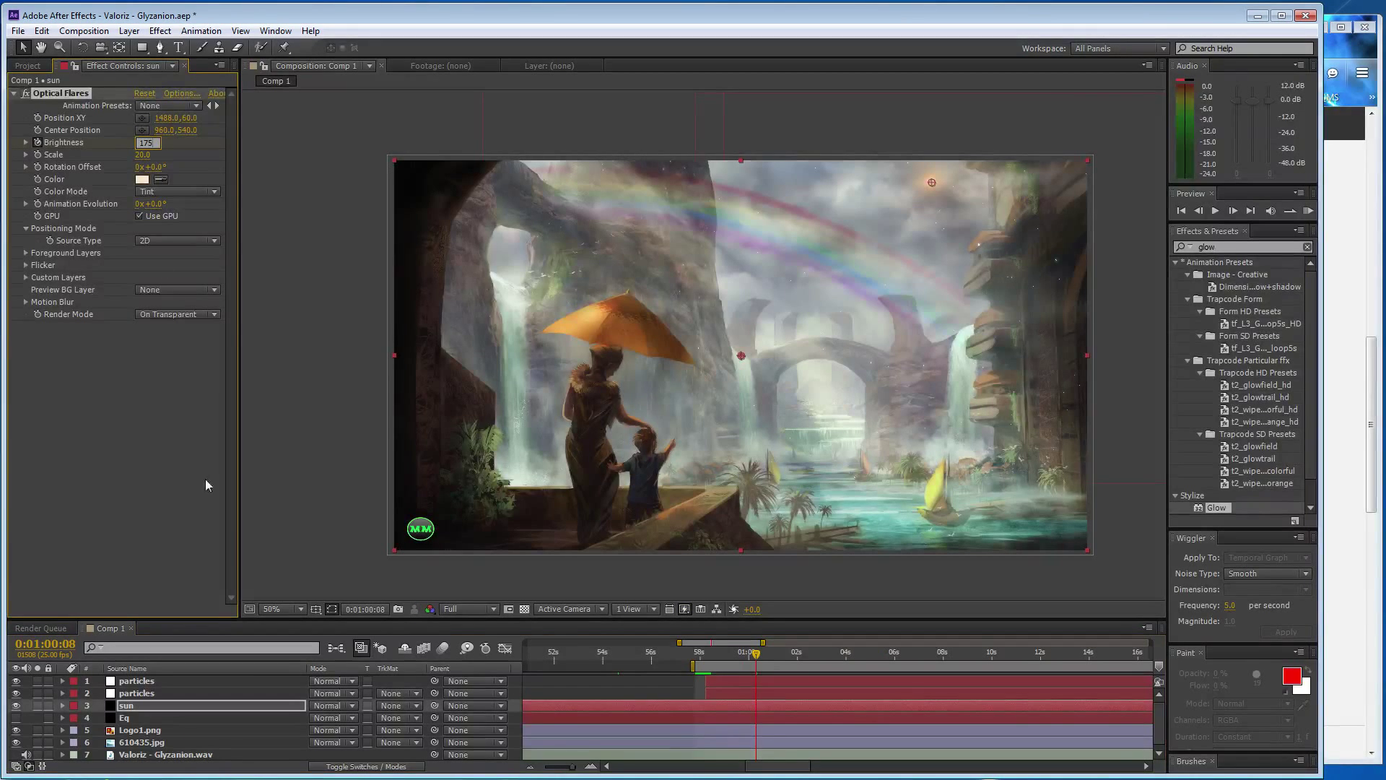
key(ctrl+z)
click(768, 657)
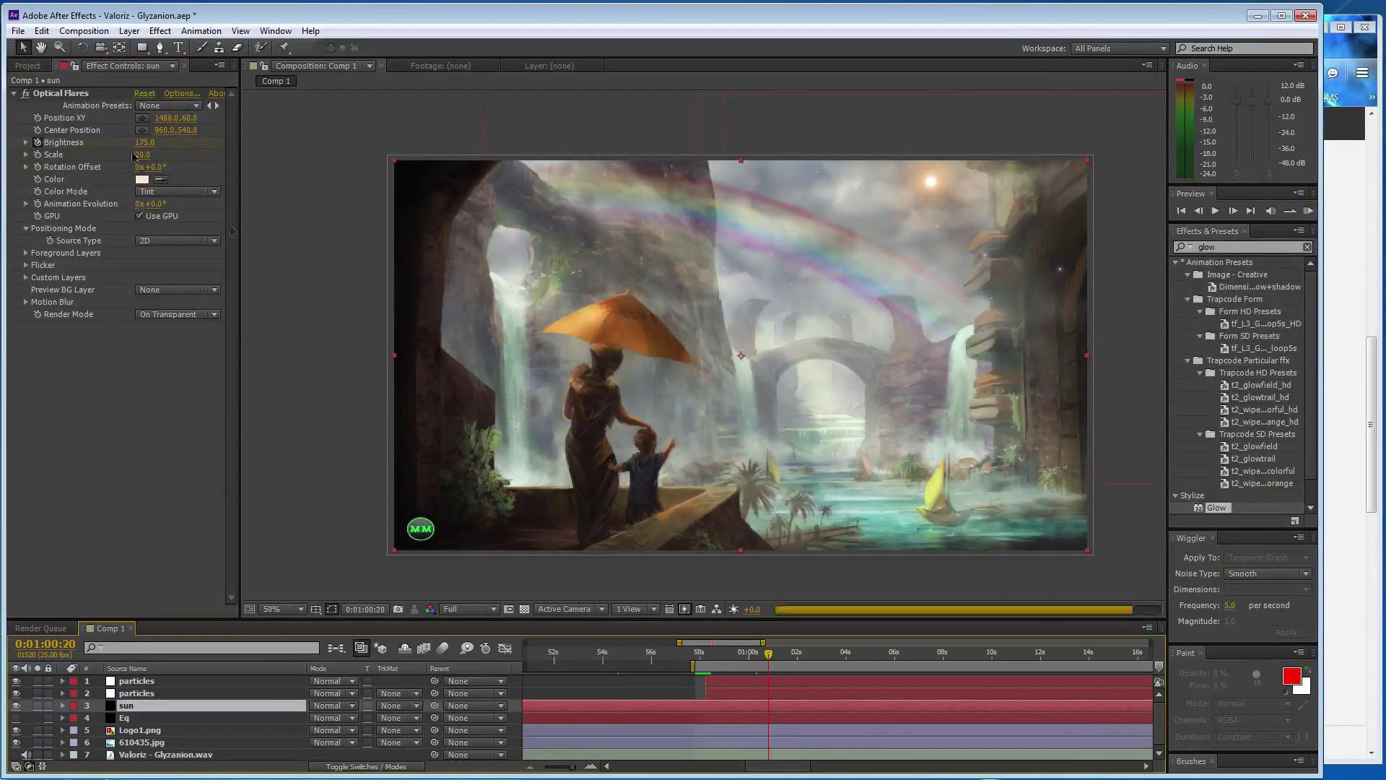
click(140, 142)
text(100)
key(Return)
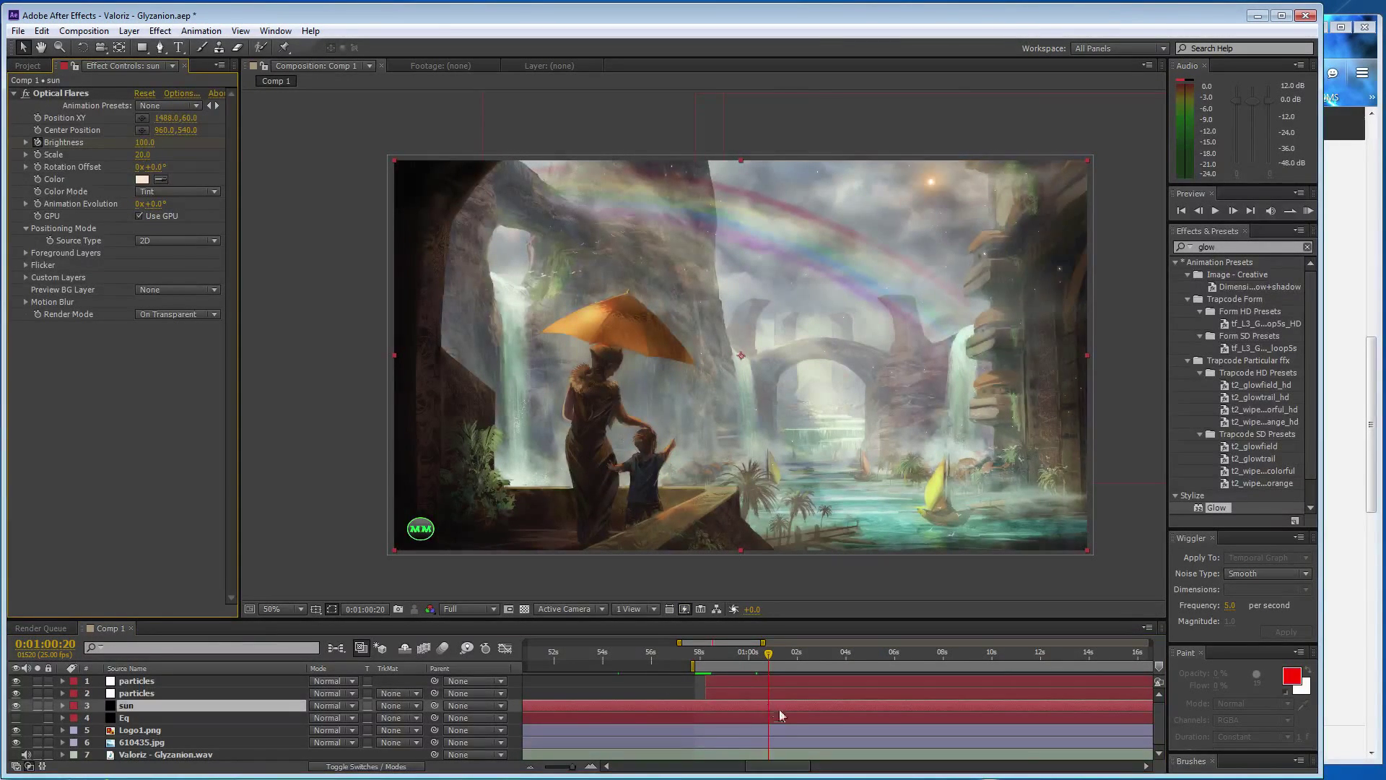
Keyframe Brightness 175 at 1:01:07, 100 at 1:01:21, 175 at 1:02:10 and 100 at 1:03:02
click(782, 662)
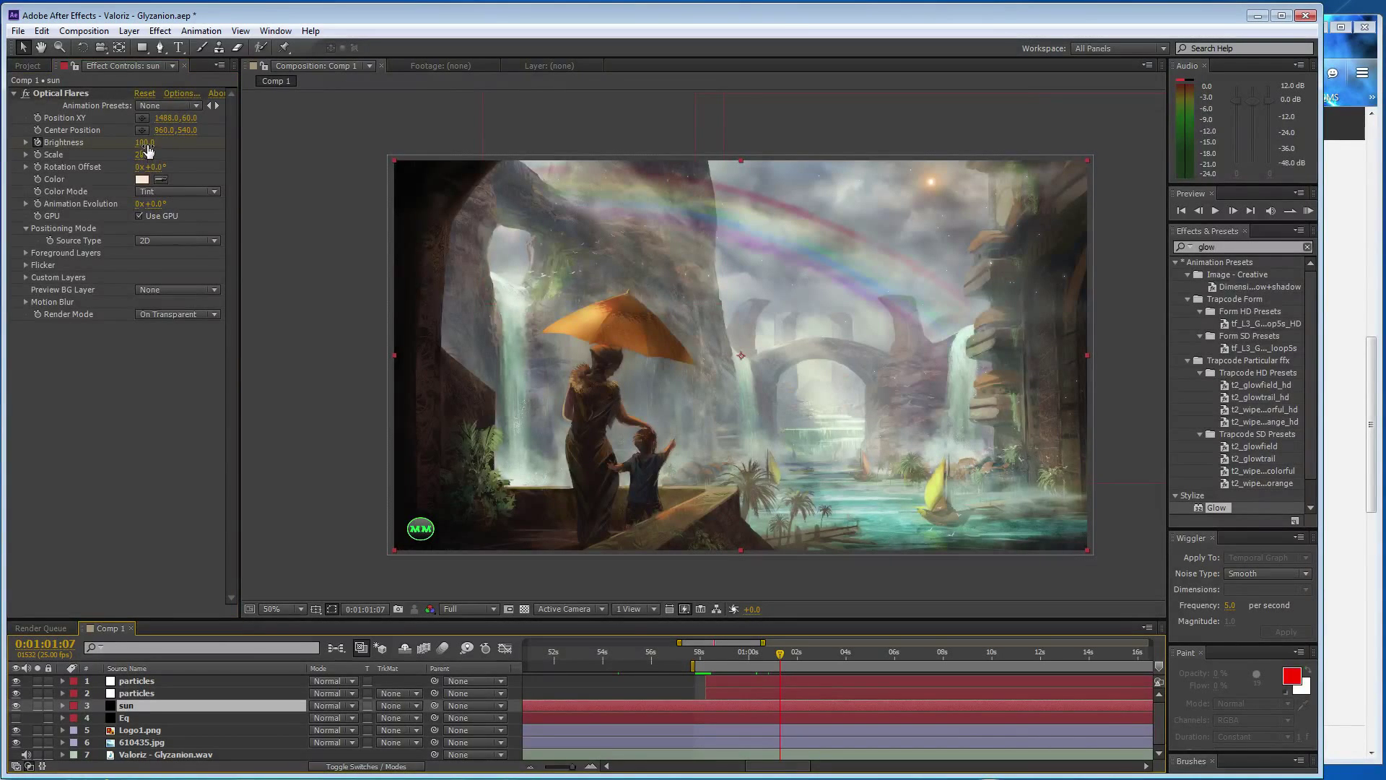
click(145, 142)
text(175)
click(794, 654)
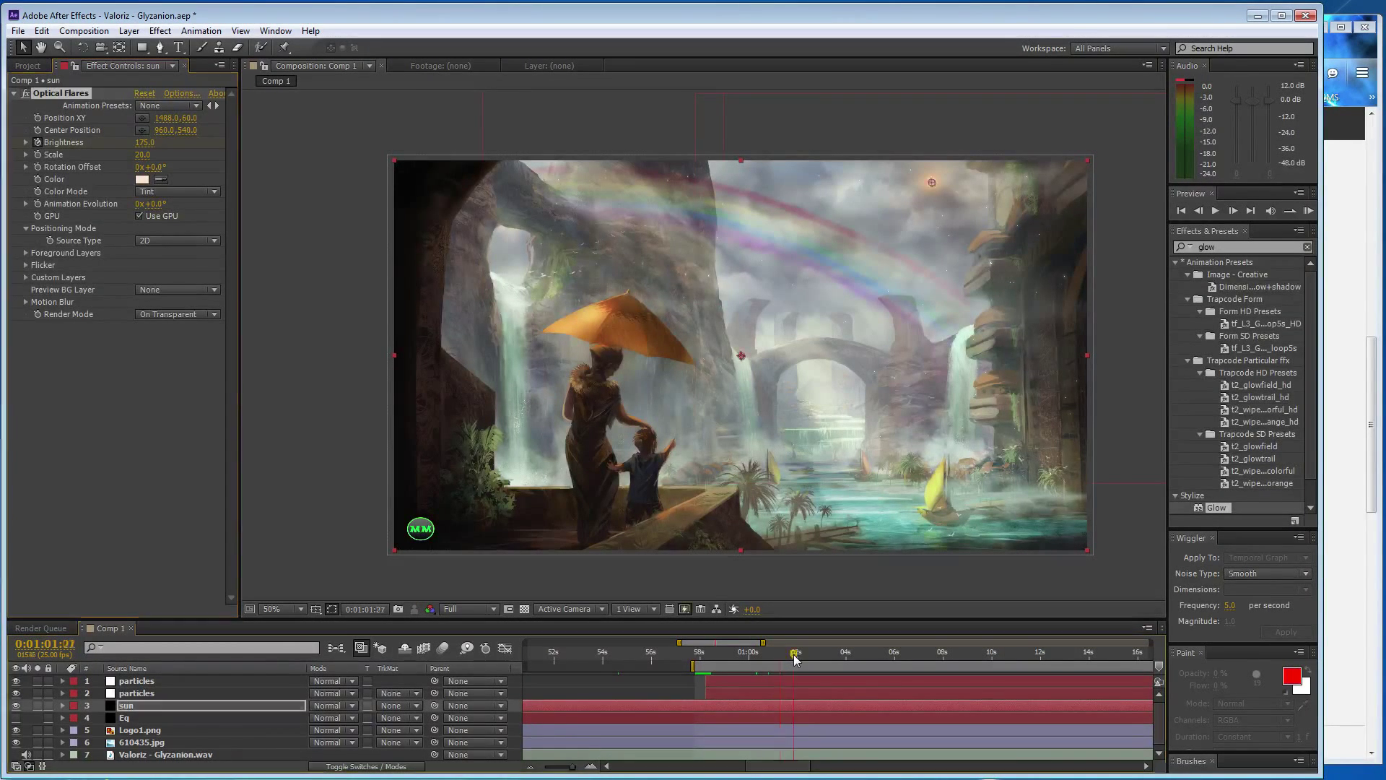
click(145, 142)
text(100)
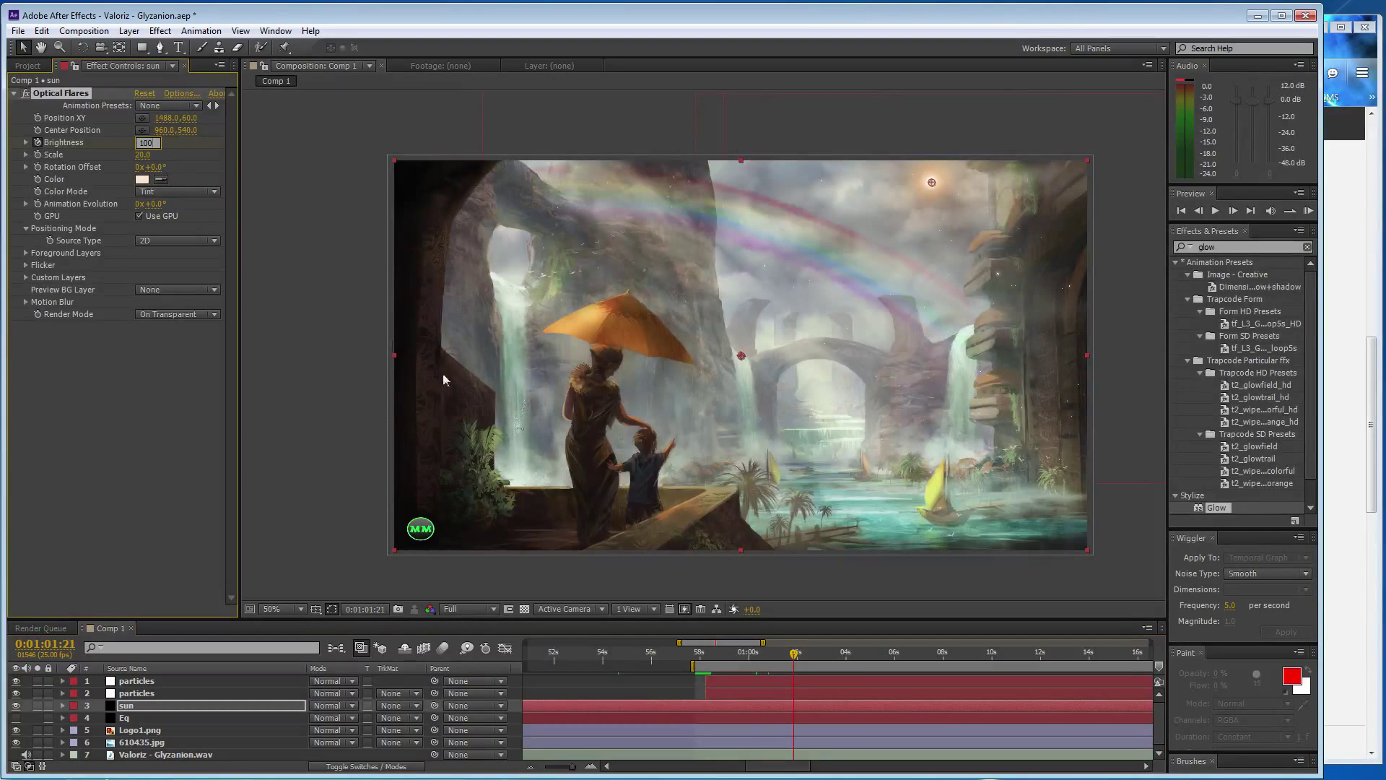
click(805, 662)
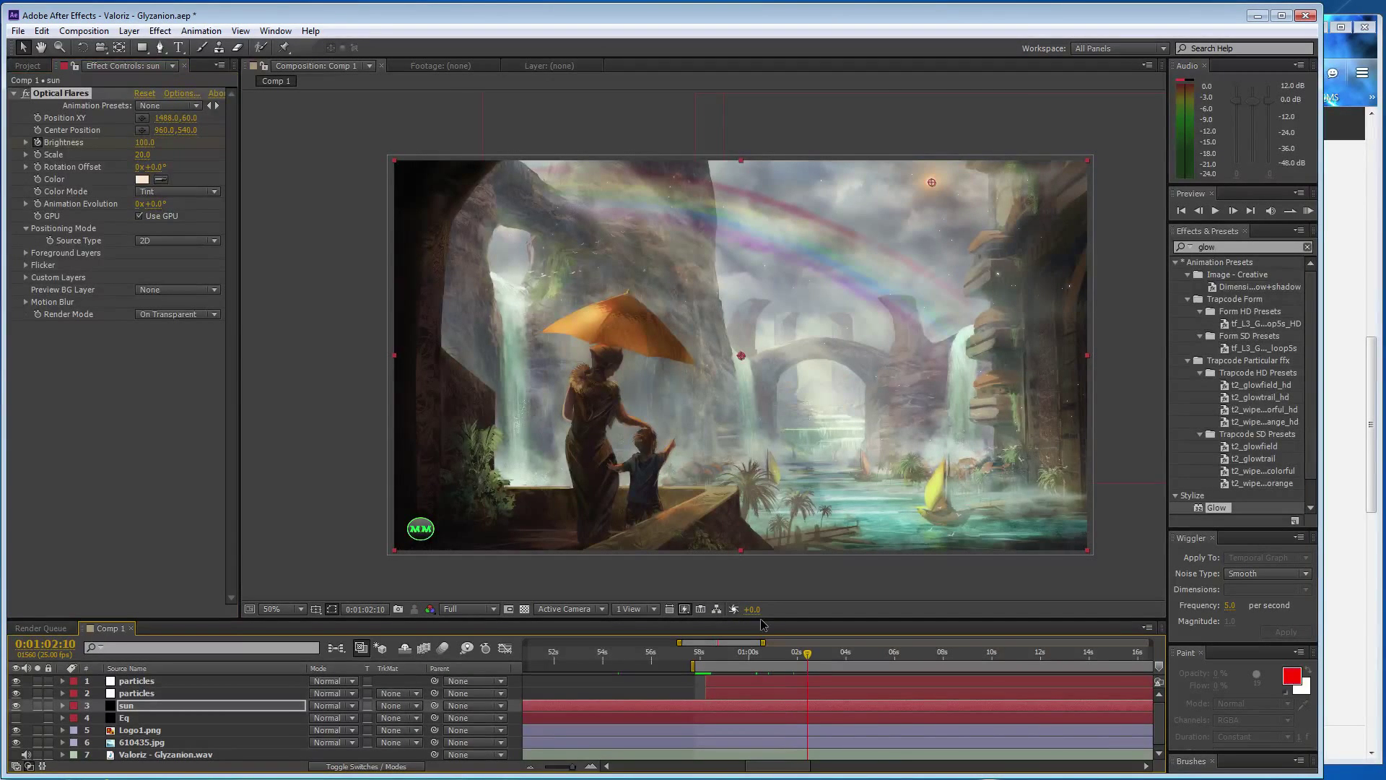
click(144, 142)
text(175)
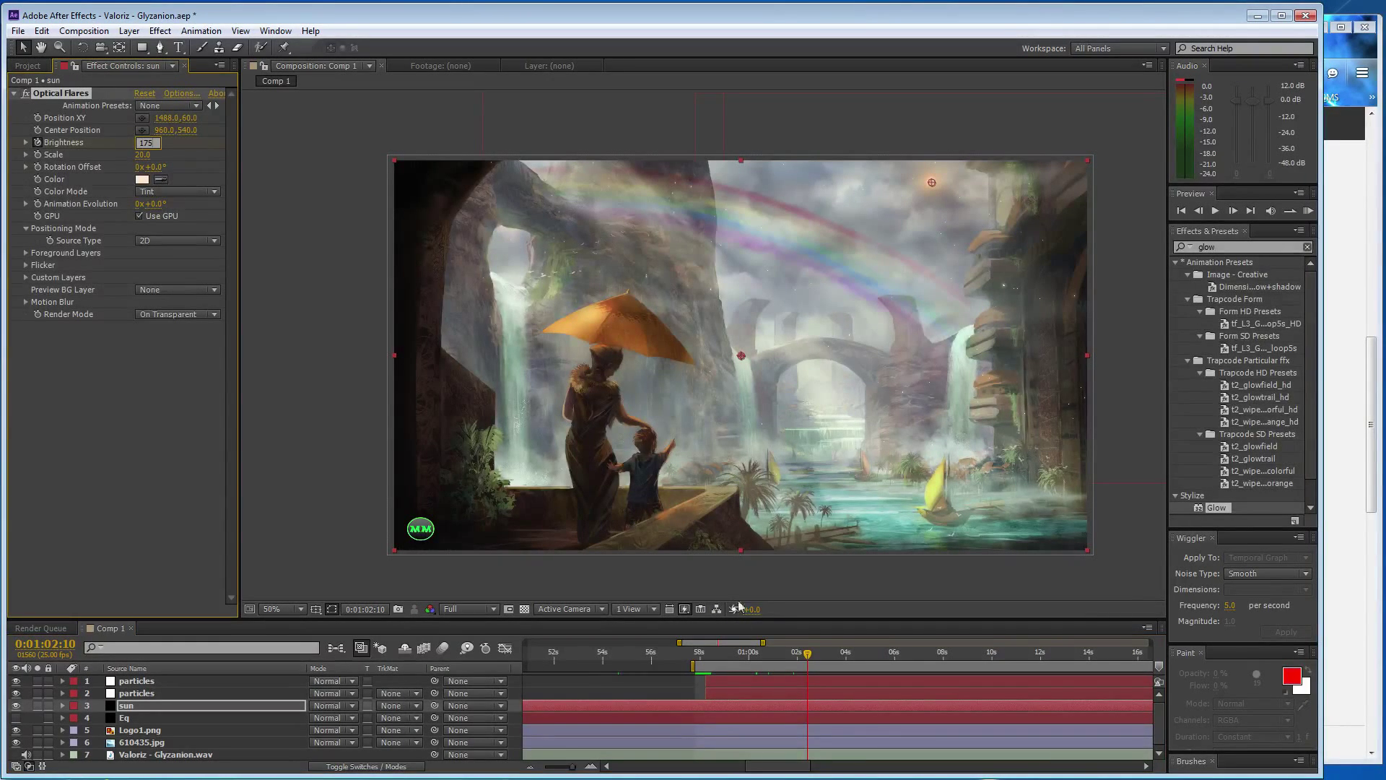
click(823, 656)
click(144, 142)
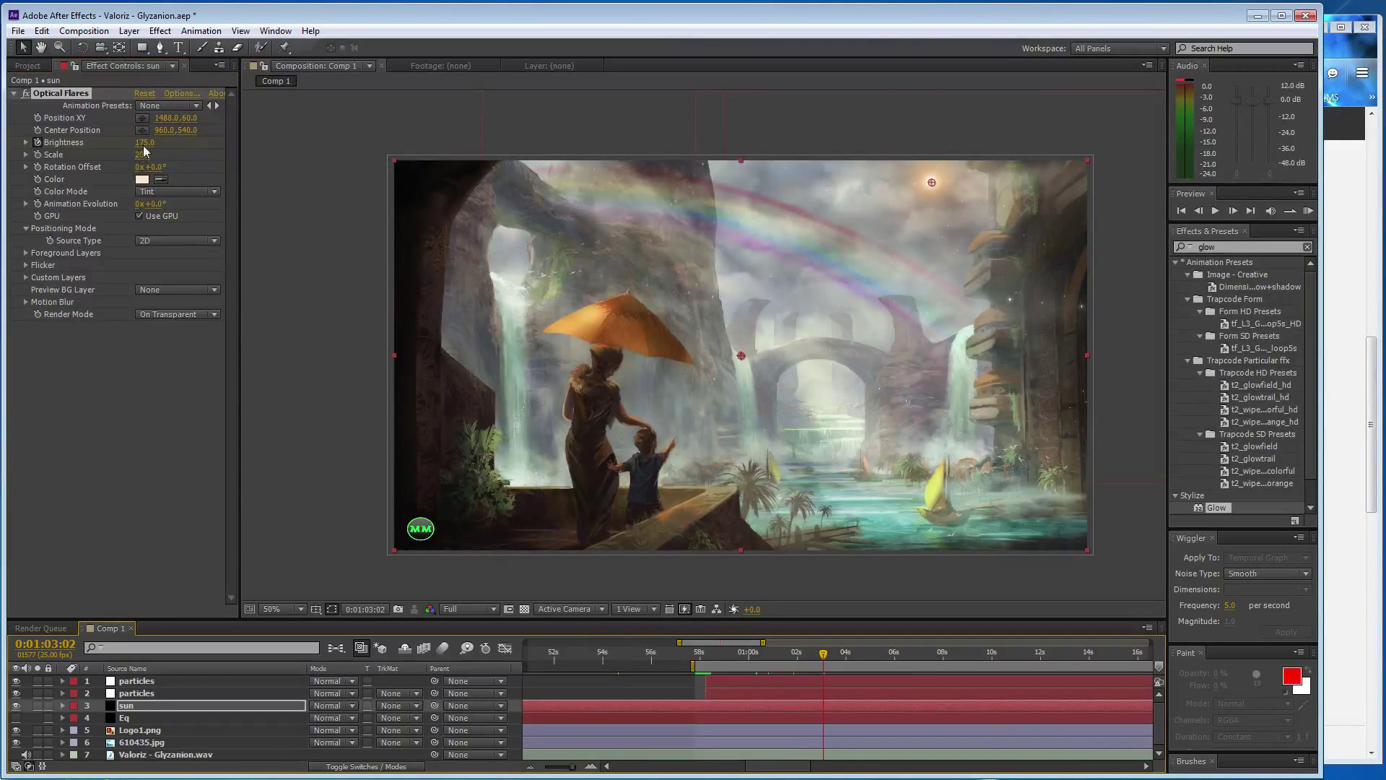
text(100)
key(Return)
Save, expand the second particles layer, and zoom the timeline out to reach 1:13:16
key(ctrl+s)
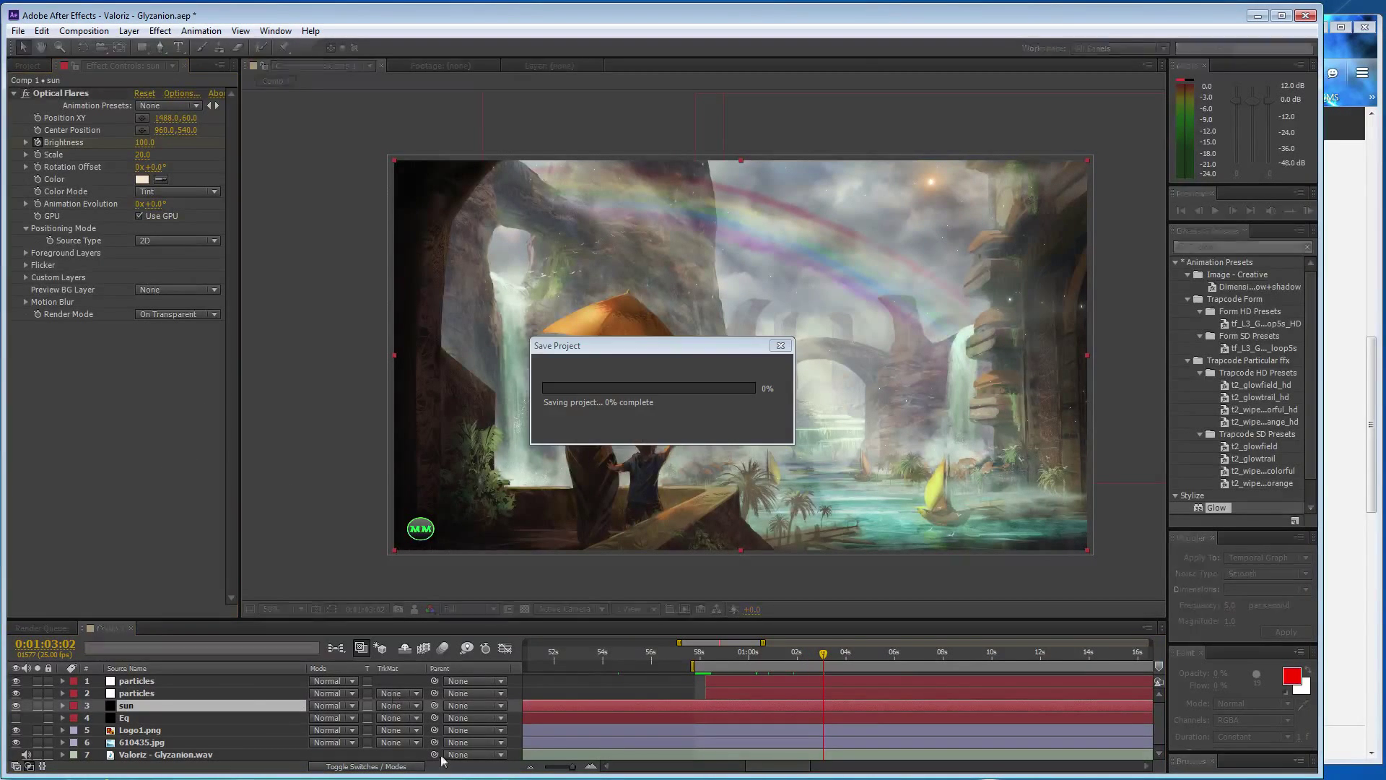
click(63, 694)
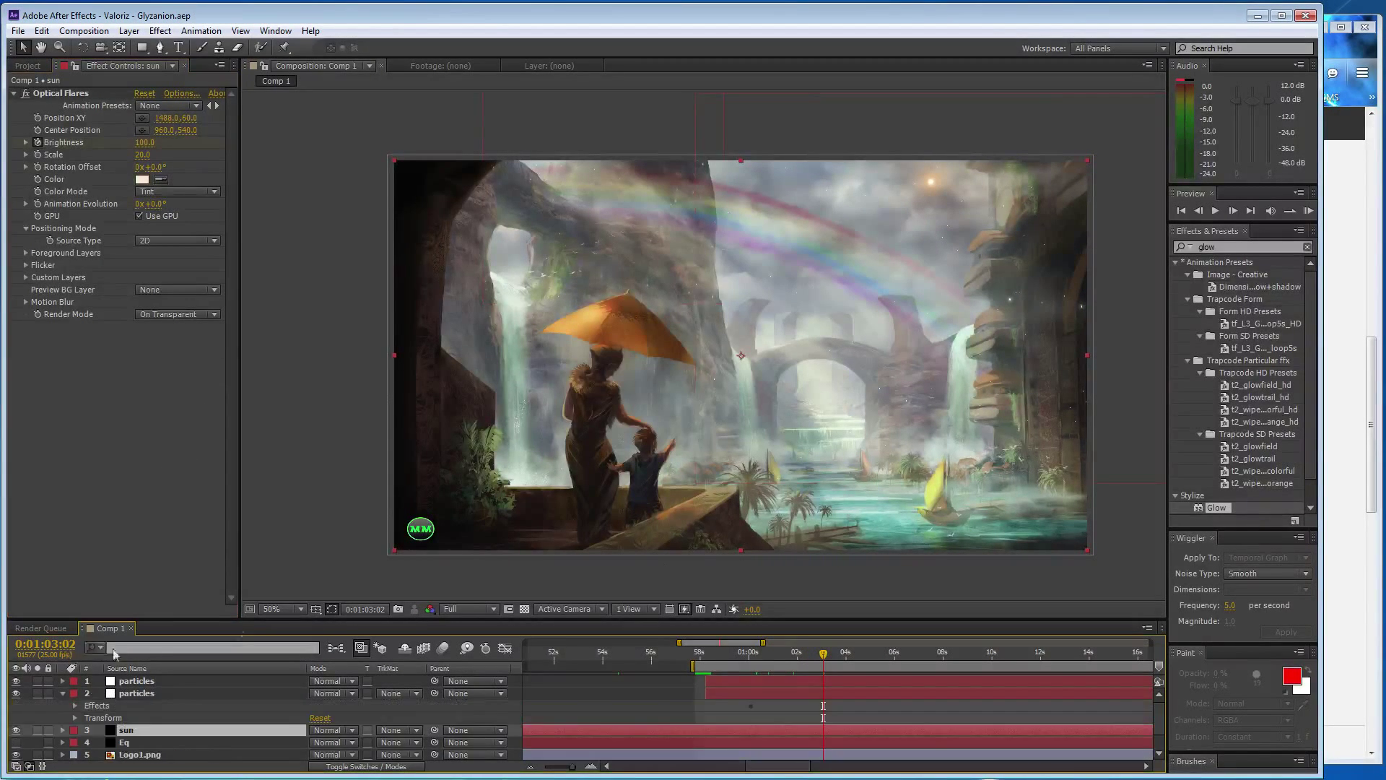
drag(577, 767, 545, 767)
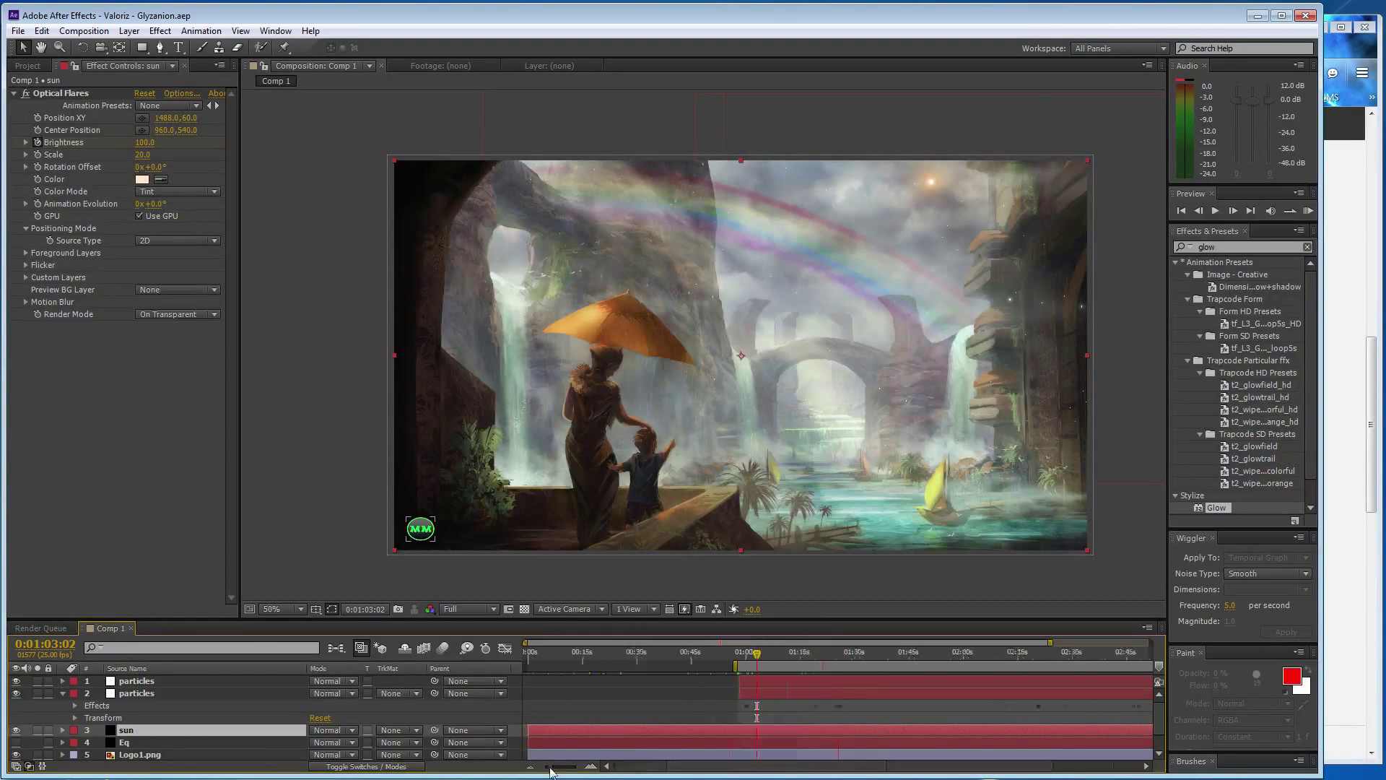
click(731, 654)
text(175)
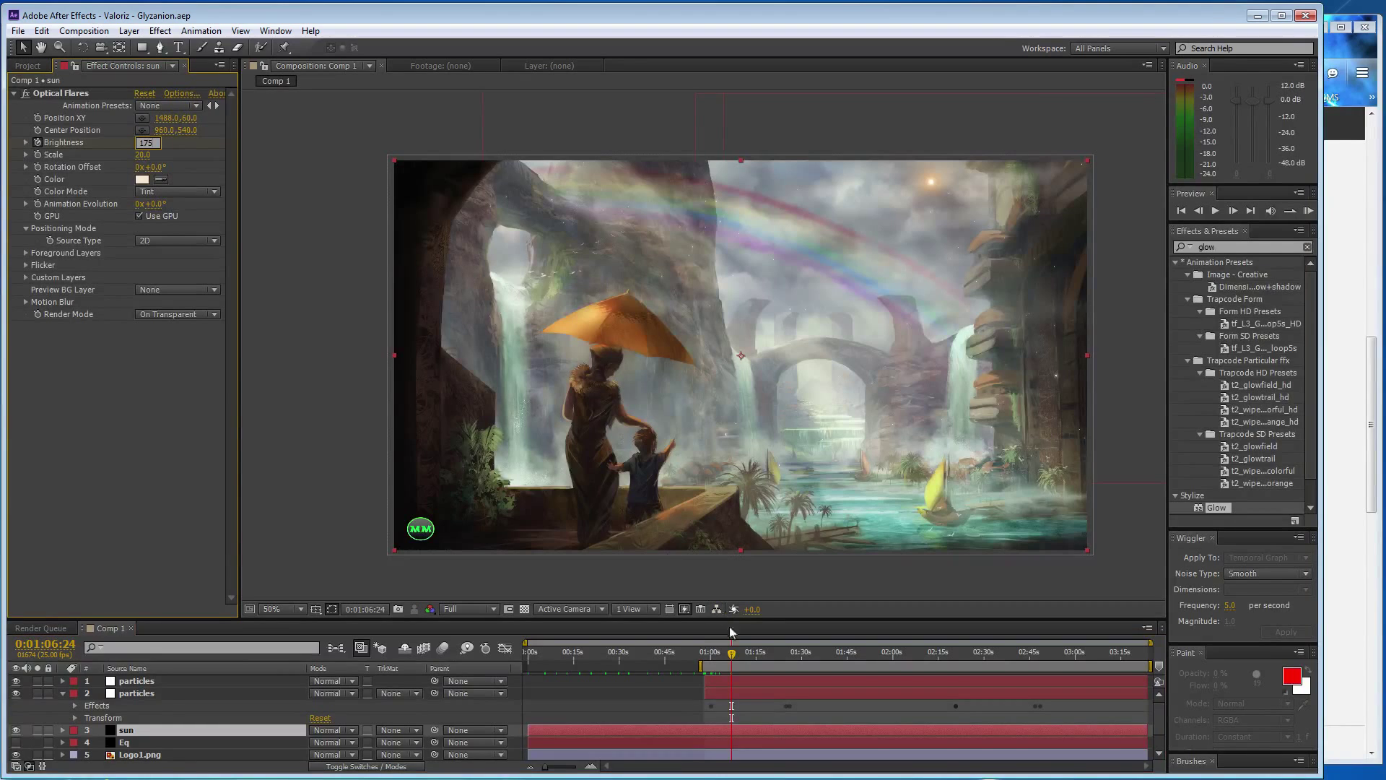
key(Return)
click(588, 653)
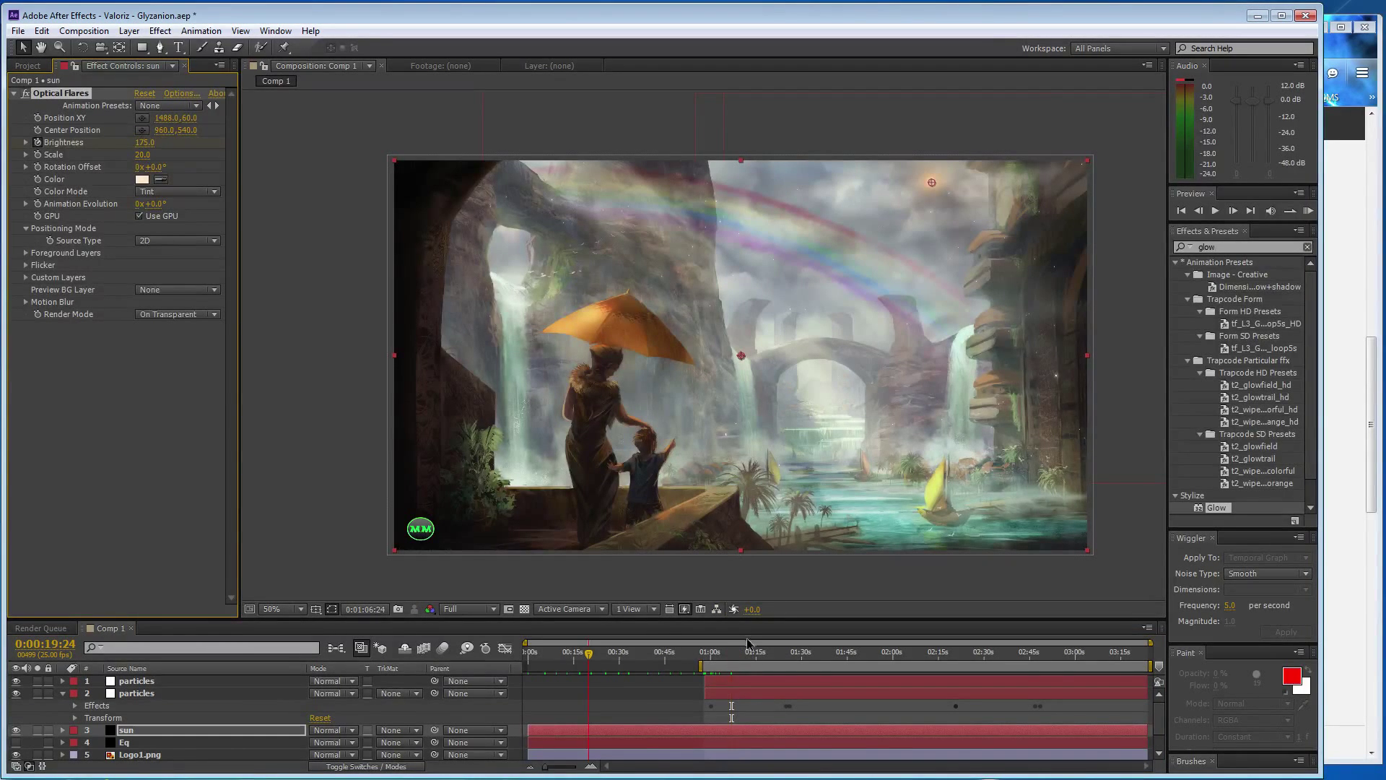
click(755, 655)
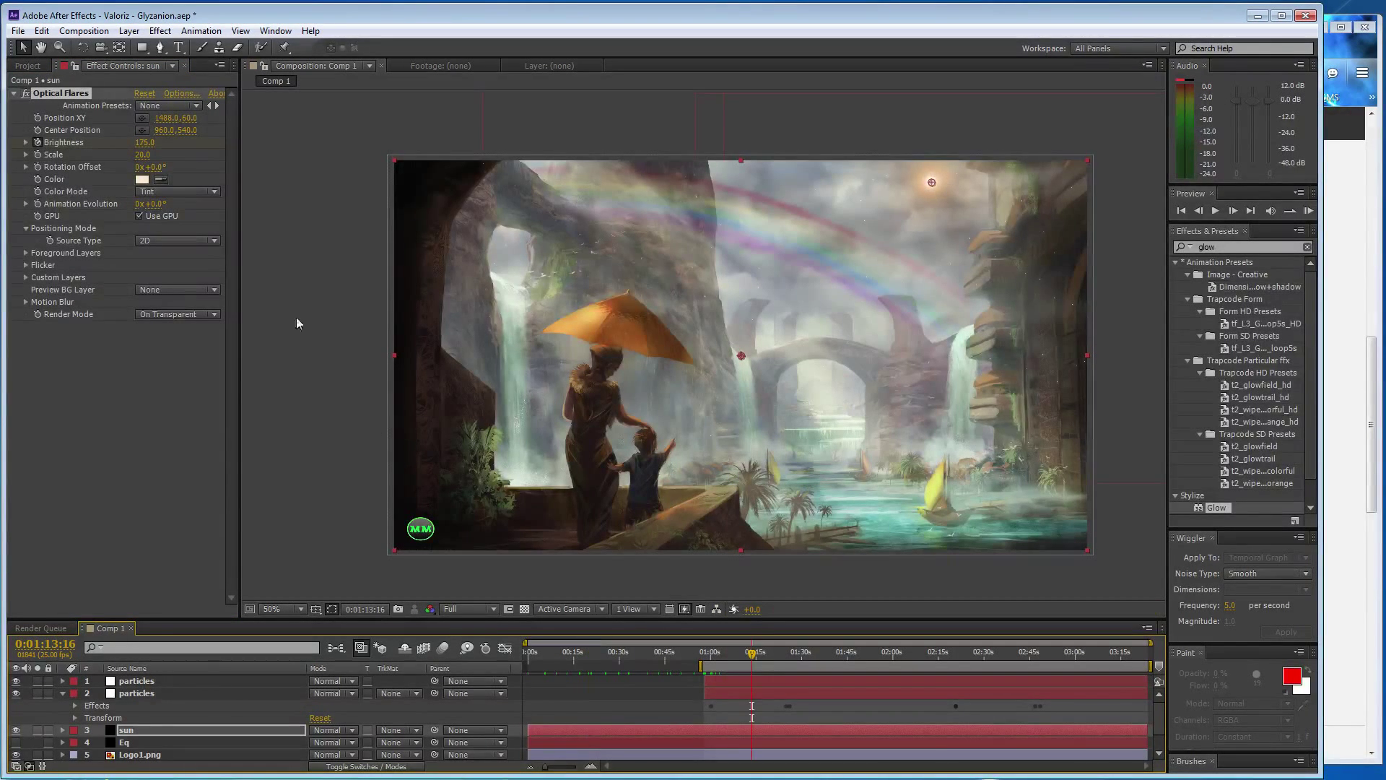
Keyframe the flare Brightness 100 at 1:13:16, 175 at 1:19:20 and 100 at 1:24:14
click(144, 142)
text(100)
key(Return)
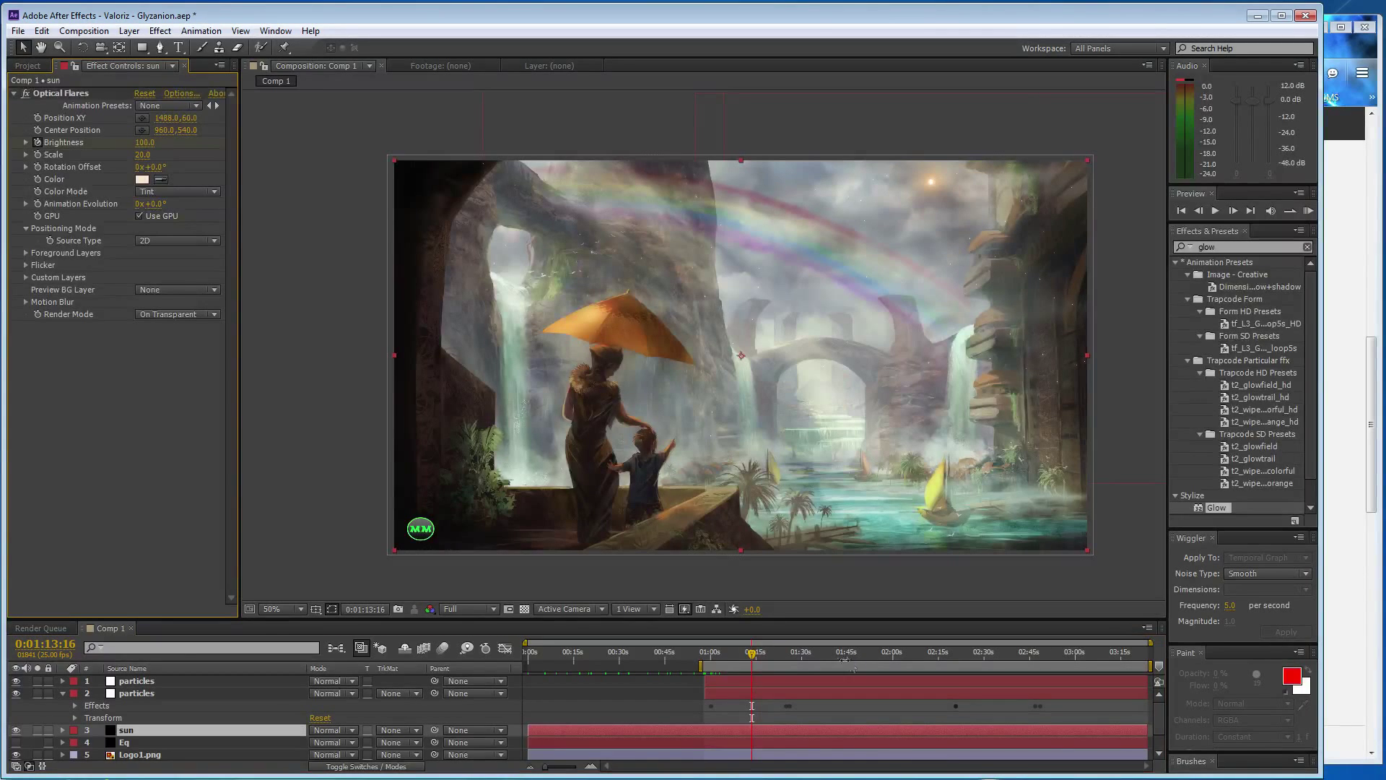
click(770, 654)
click(144, 143)
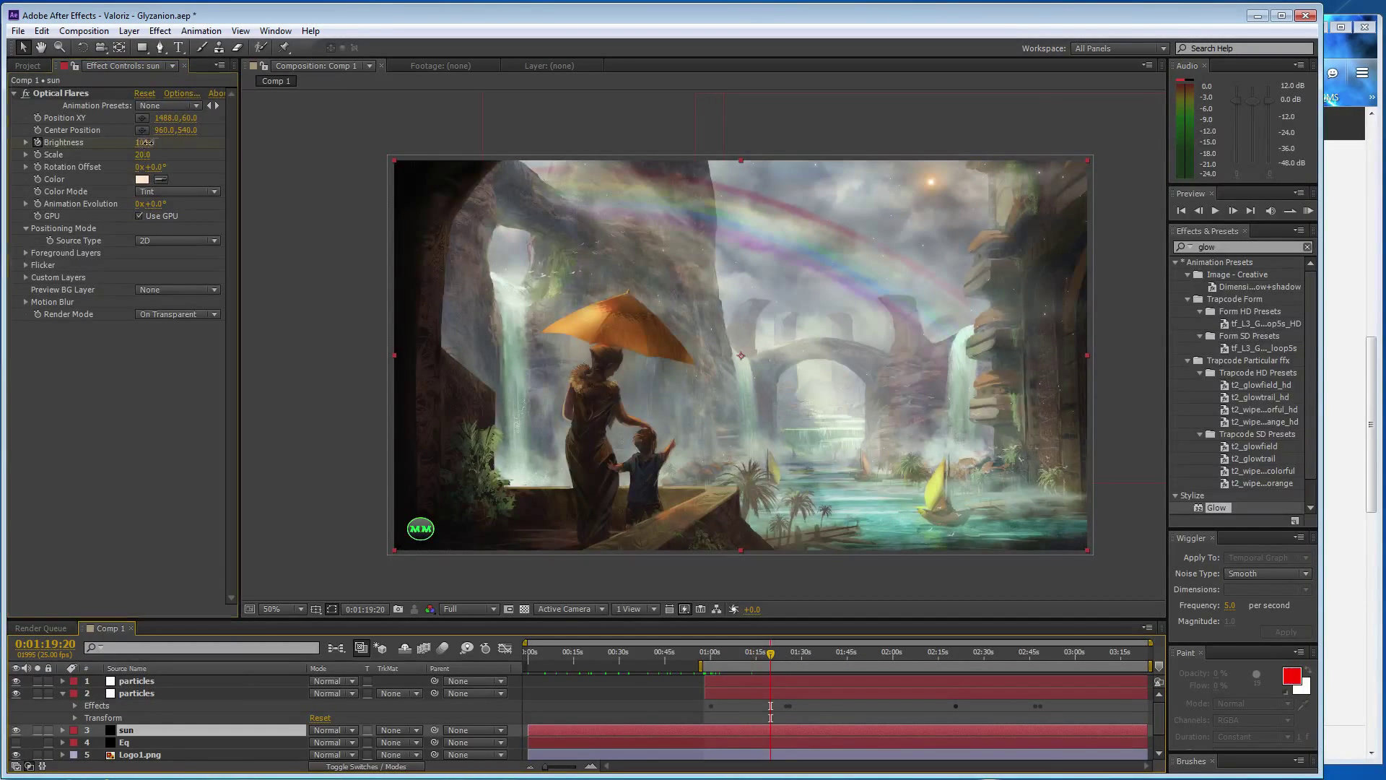
text(175)
key(Return)
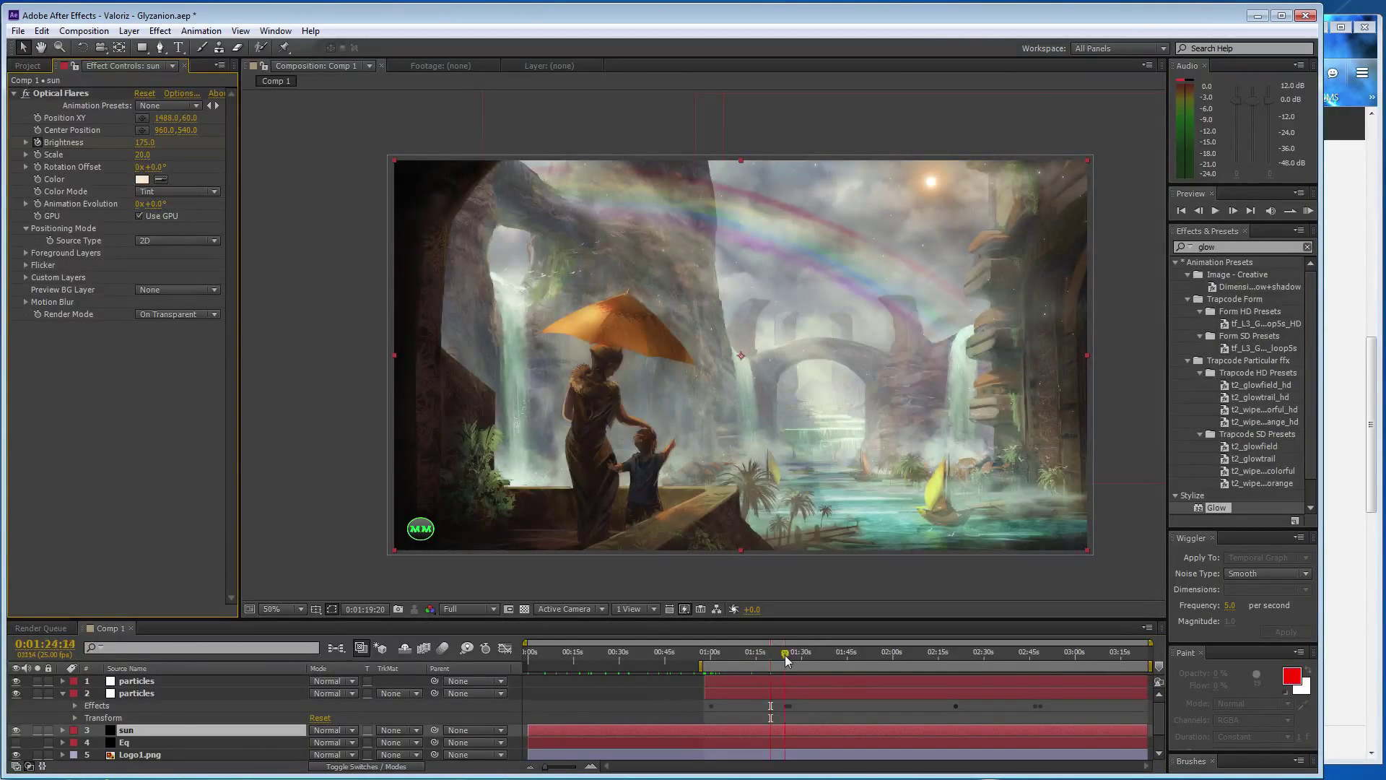
click(785, 654)
click(144, 142)
text(100)
key(Return)
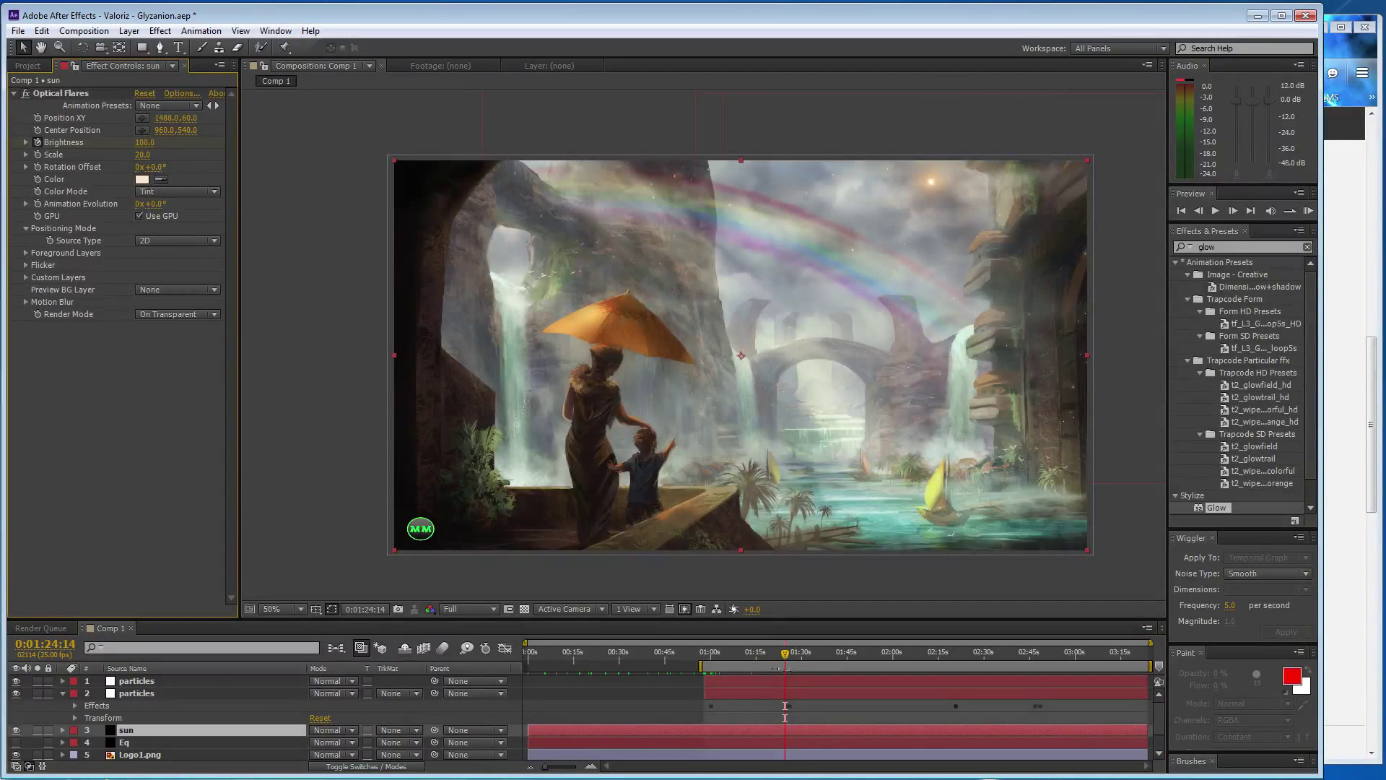
Keyframe Brightness 175 at 1:31:05, 100 at 1:36:22 and 175 at 1:40:17
click(804, 654)
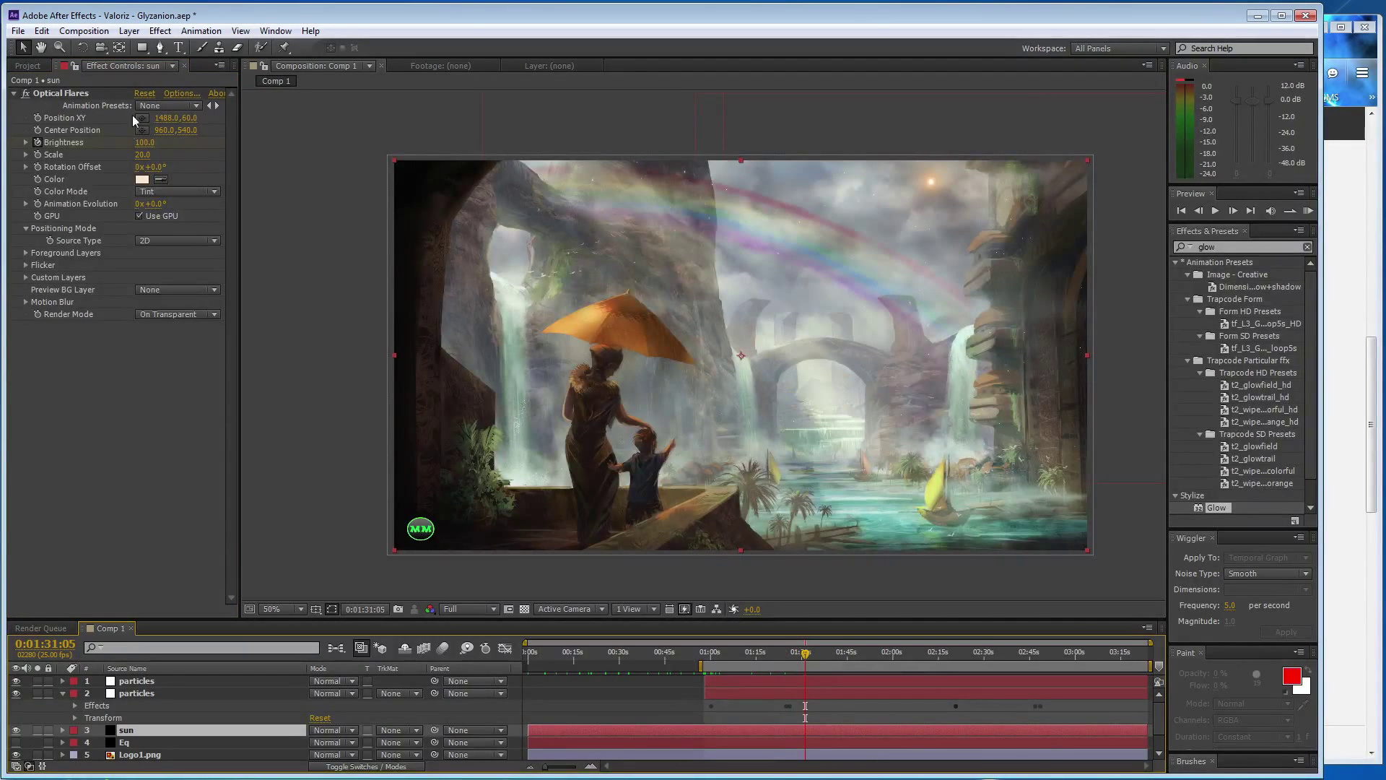
click(145, 143)
text(175)
key(Return)
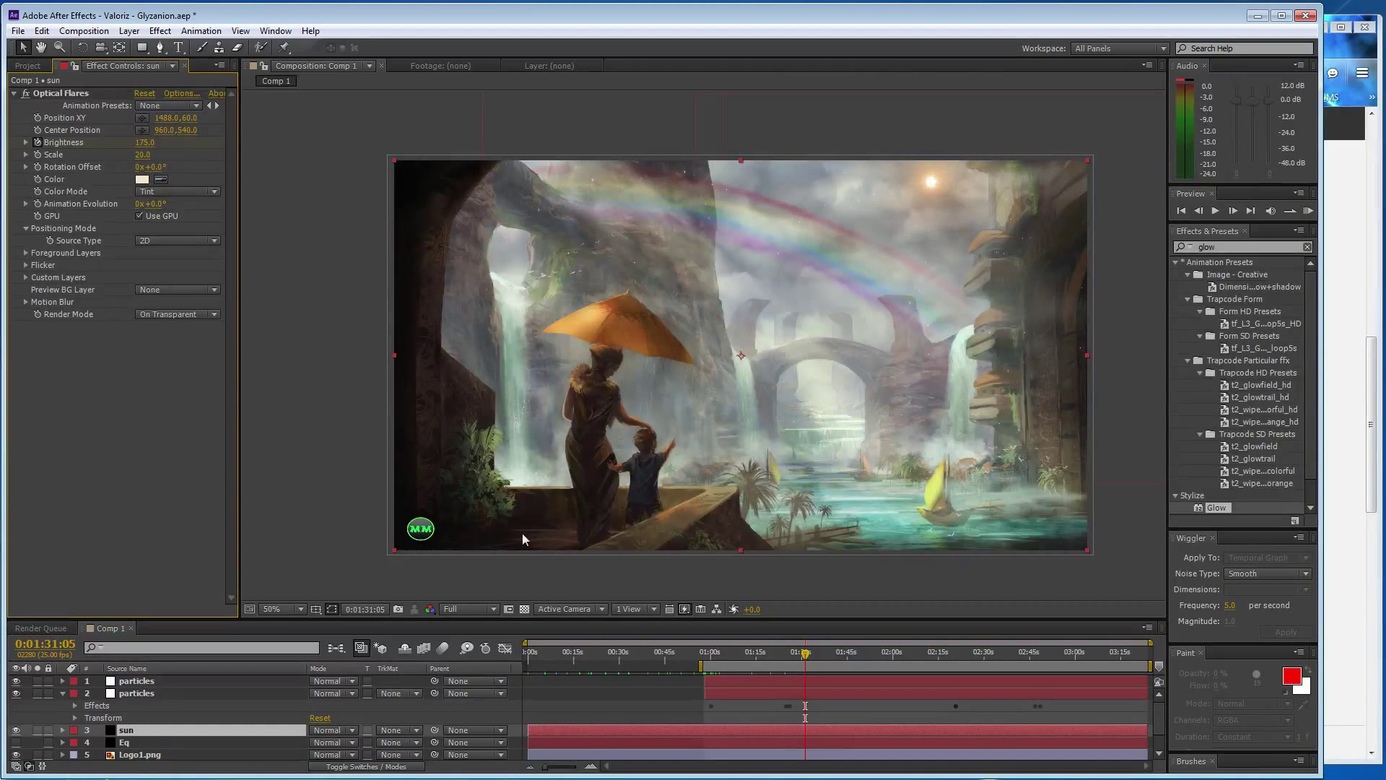
click(819, 654)
click(823, 652)
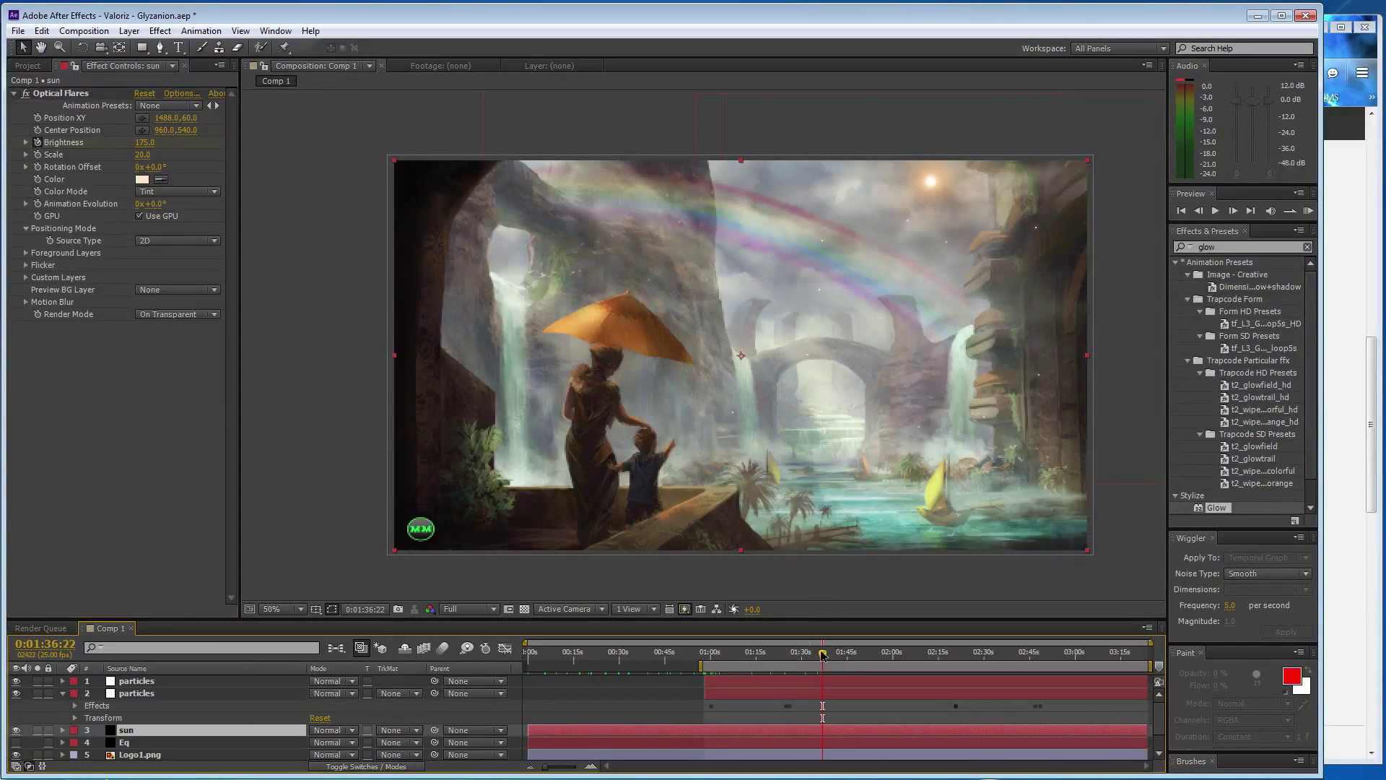
click(142, 142)
text(100)
key(Return)
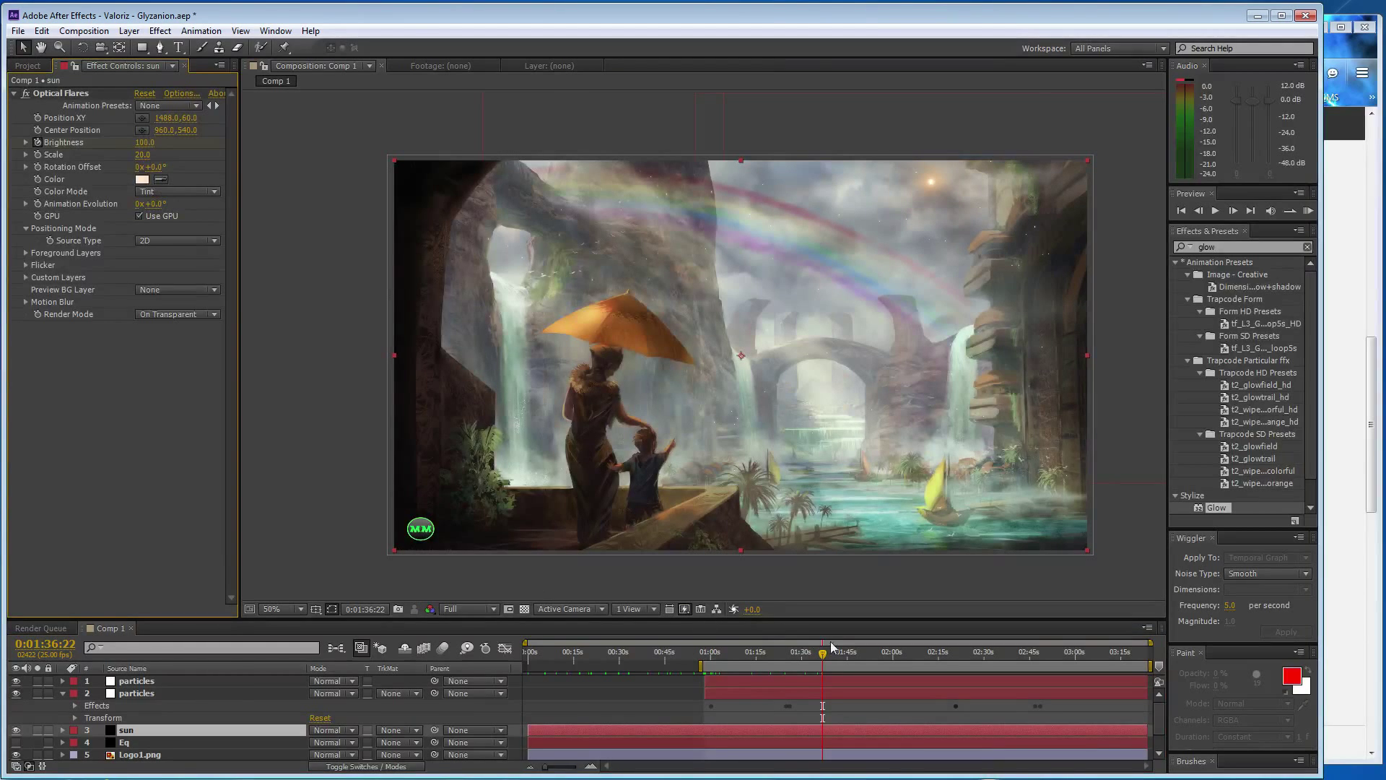
click(834, 653)
key(ctrl+z)
Set Brightness 100 at 1:44:12, save, then 175 at 1:49:06 and 100 at 1:54:00
click(846, 654)
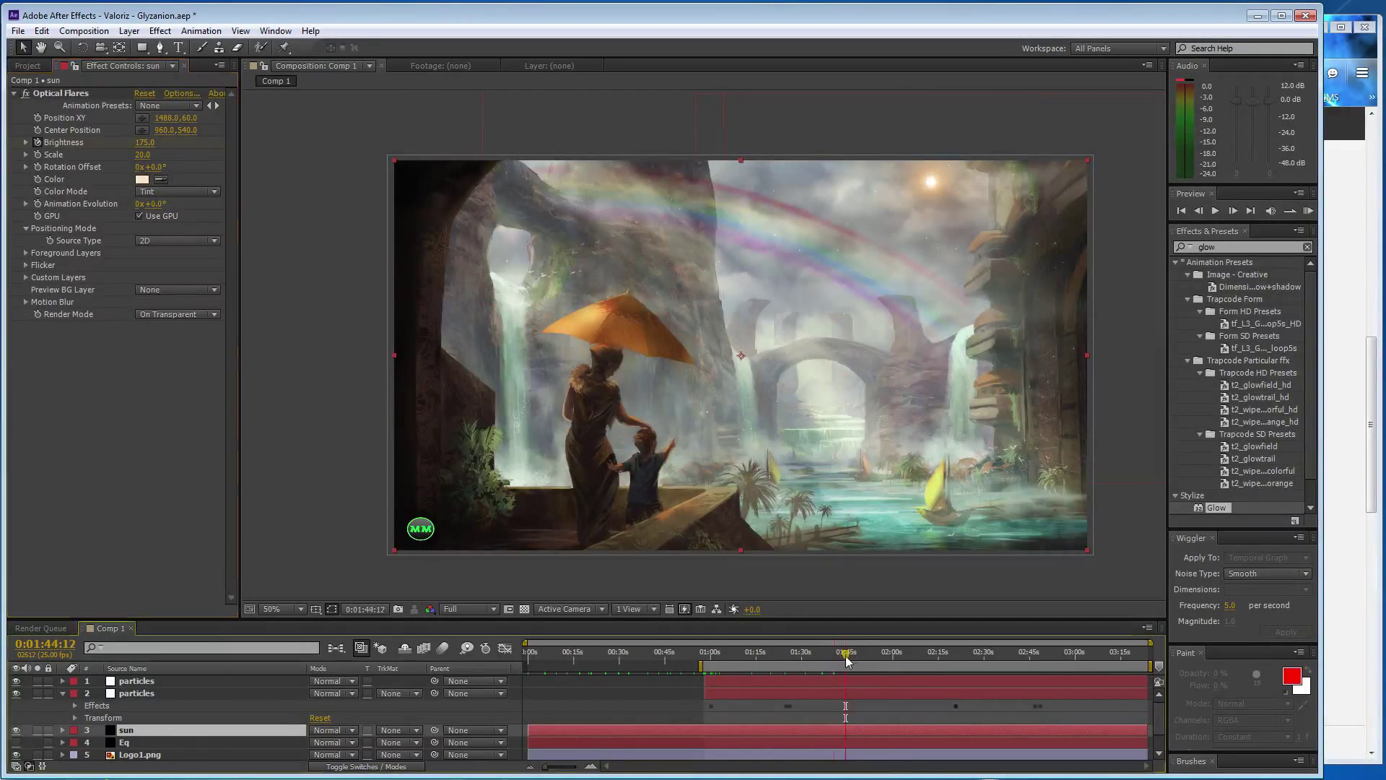
click(145, 142)
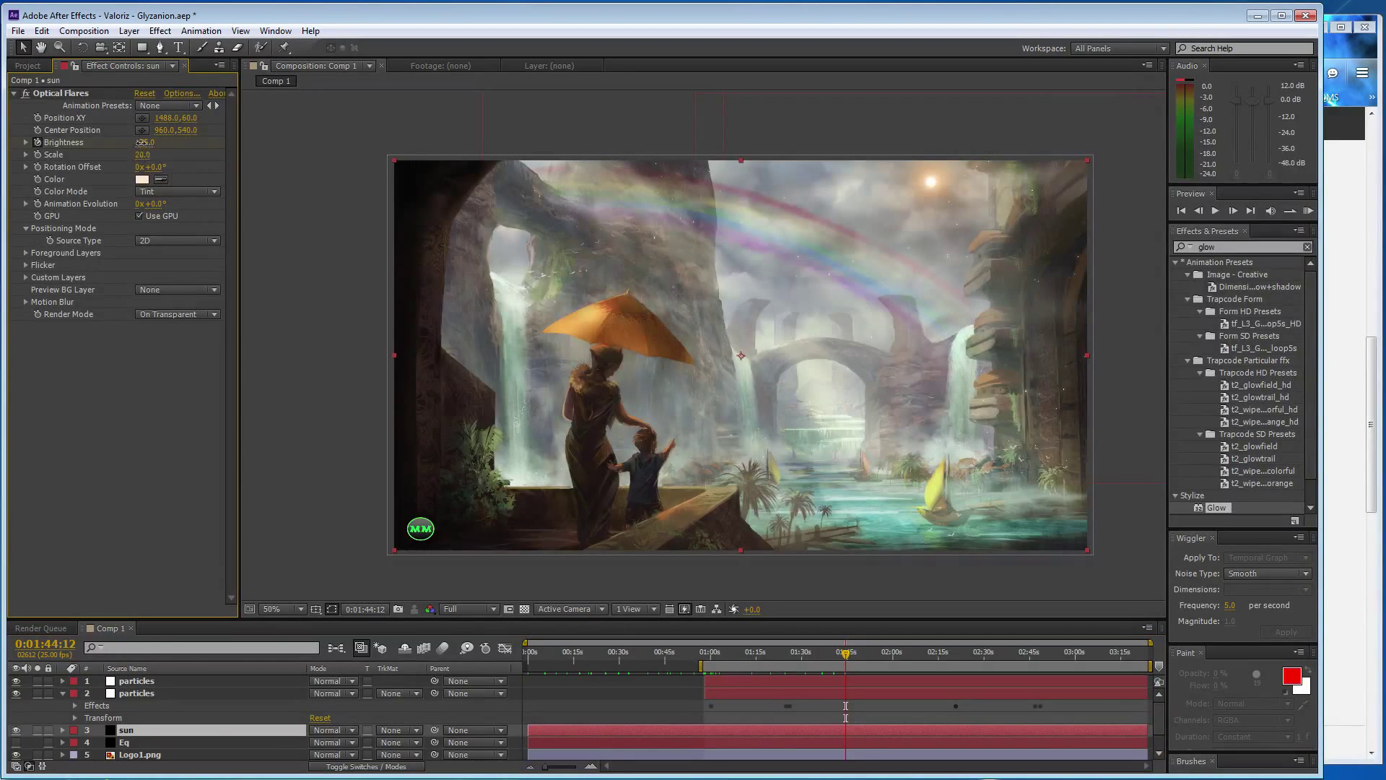
text(100)
key(Return)
key(ctrl+s)
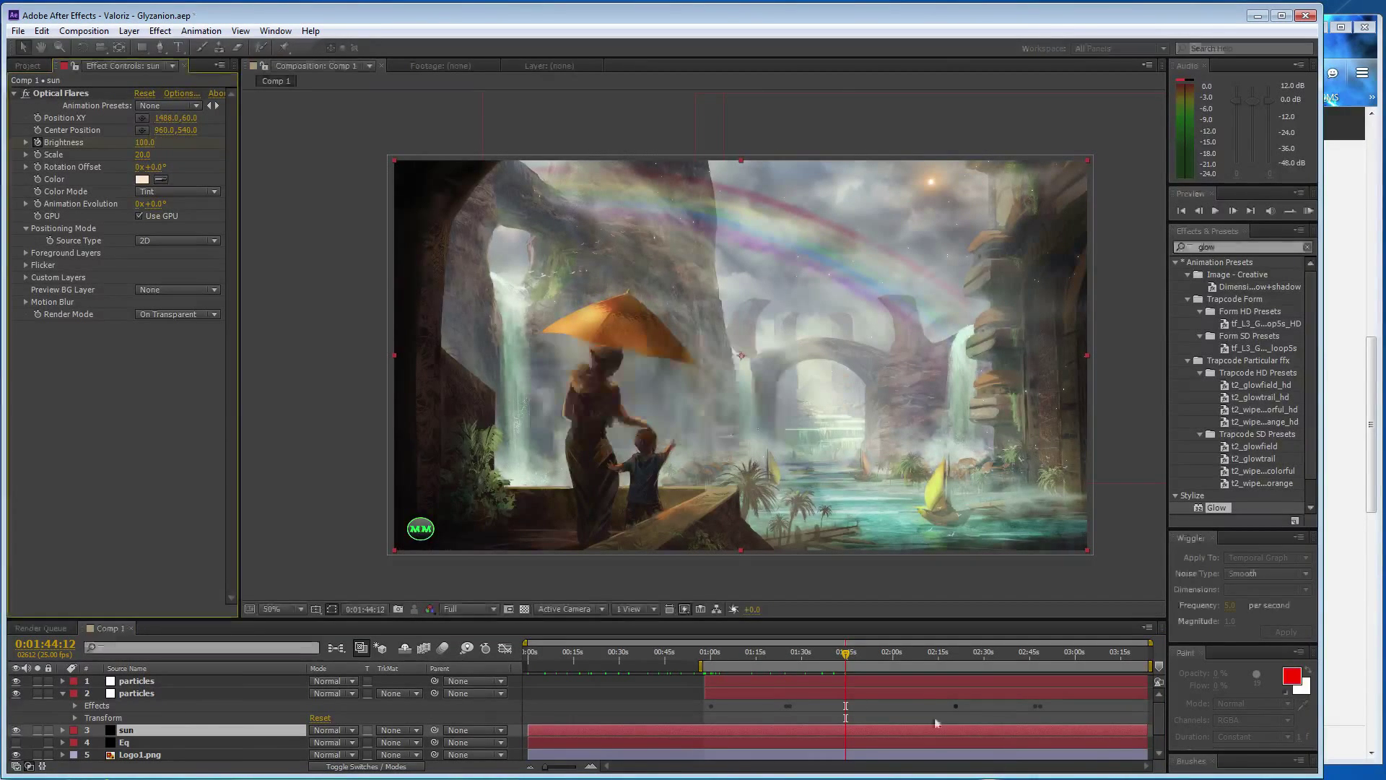
click(859, 654)
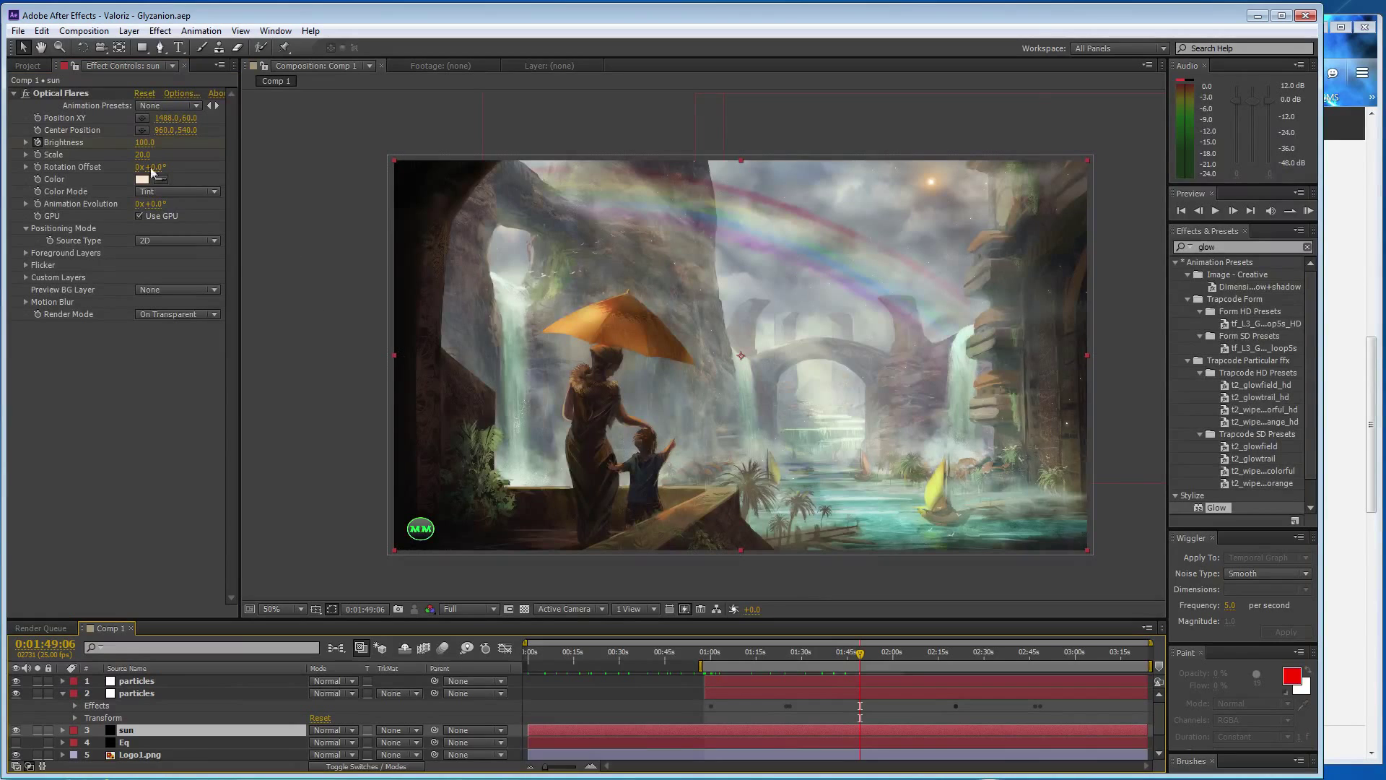
key(ctrl+z)
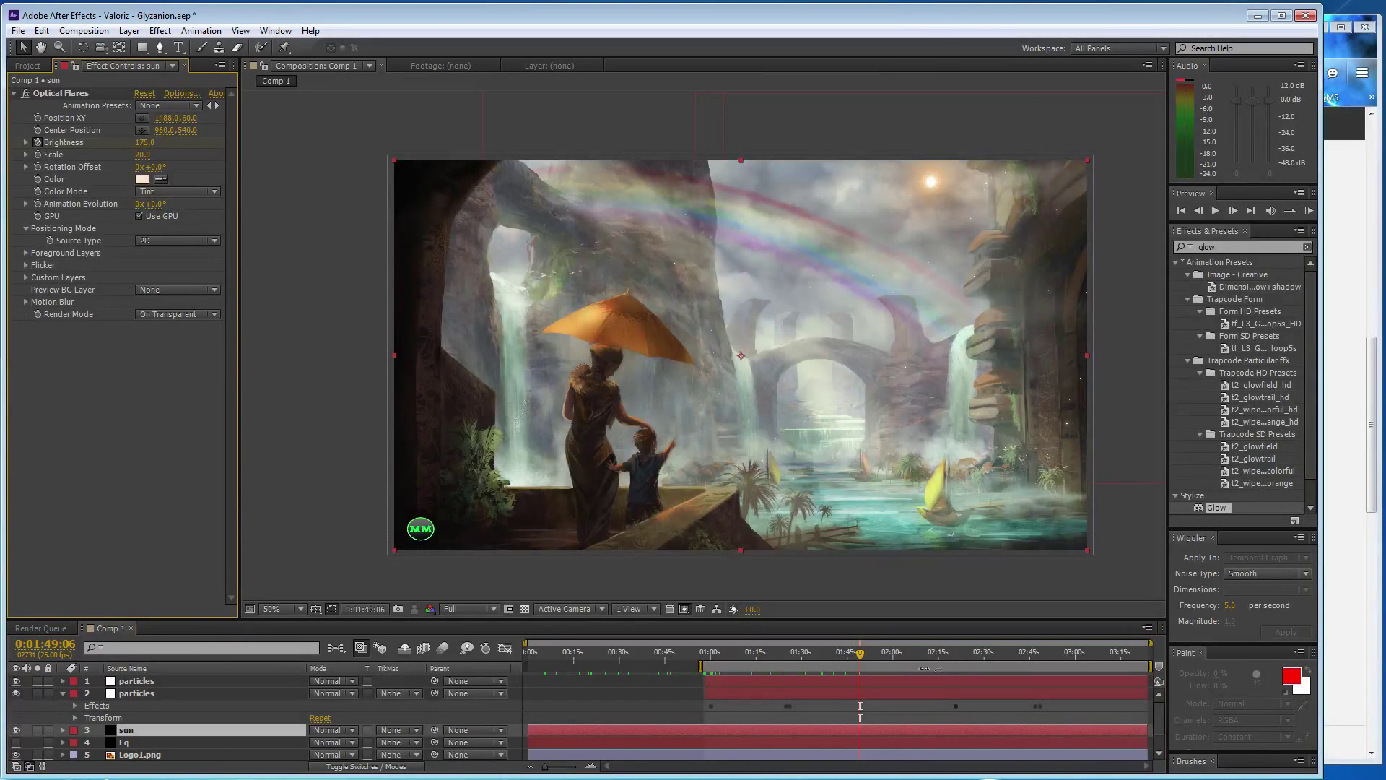
click(874, 654)
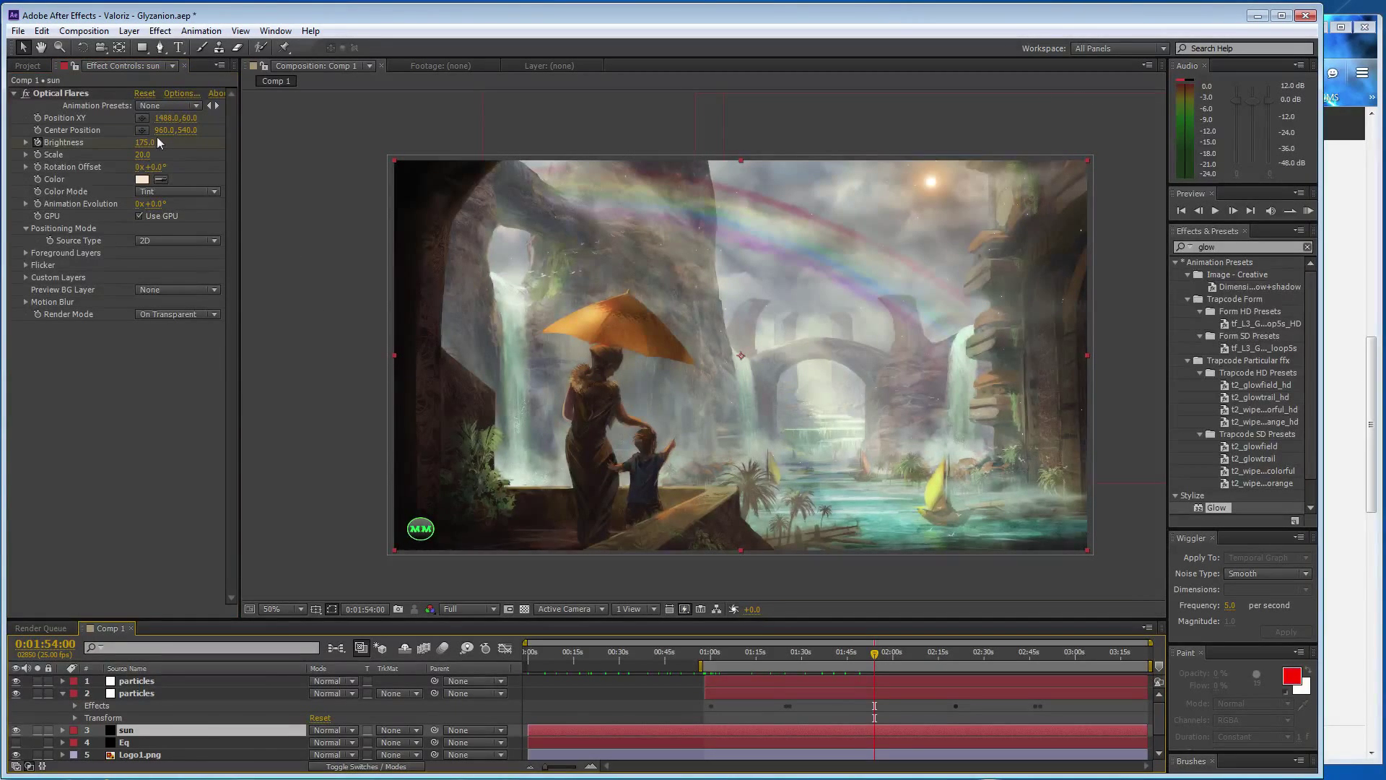
key(ctrl+shift+z)
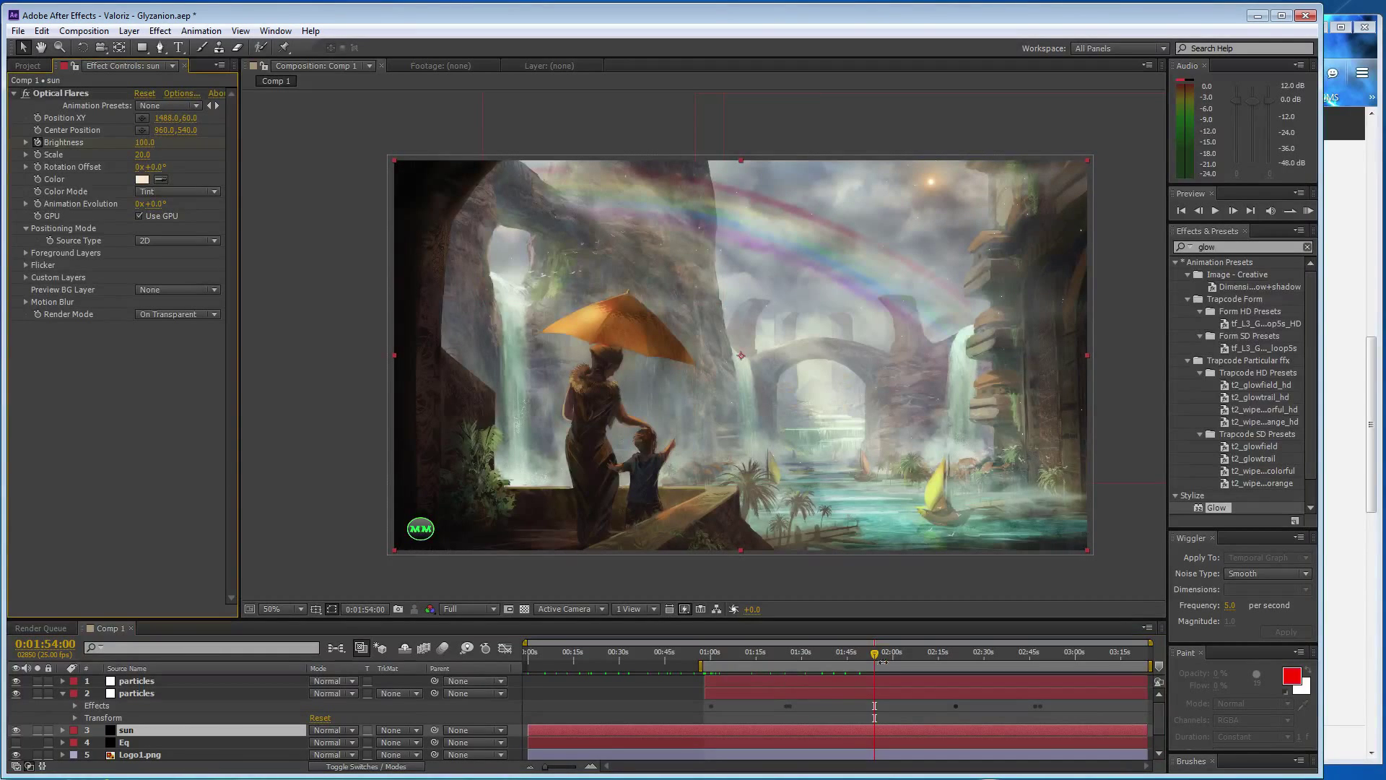
Keyframe Brightness 175 at 1:59:05, 100 at 2:04:05 and 175 at 2:08:06
click(889, 654)
click(145, 142)
text(17)
text(5)
key(Return)
click(906, 654)
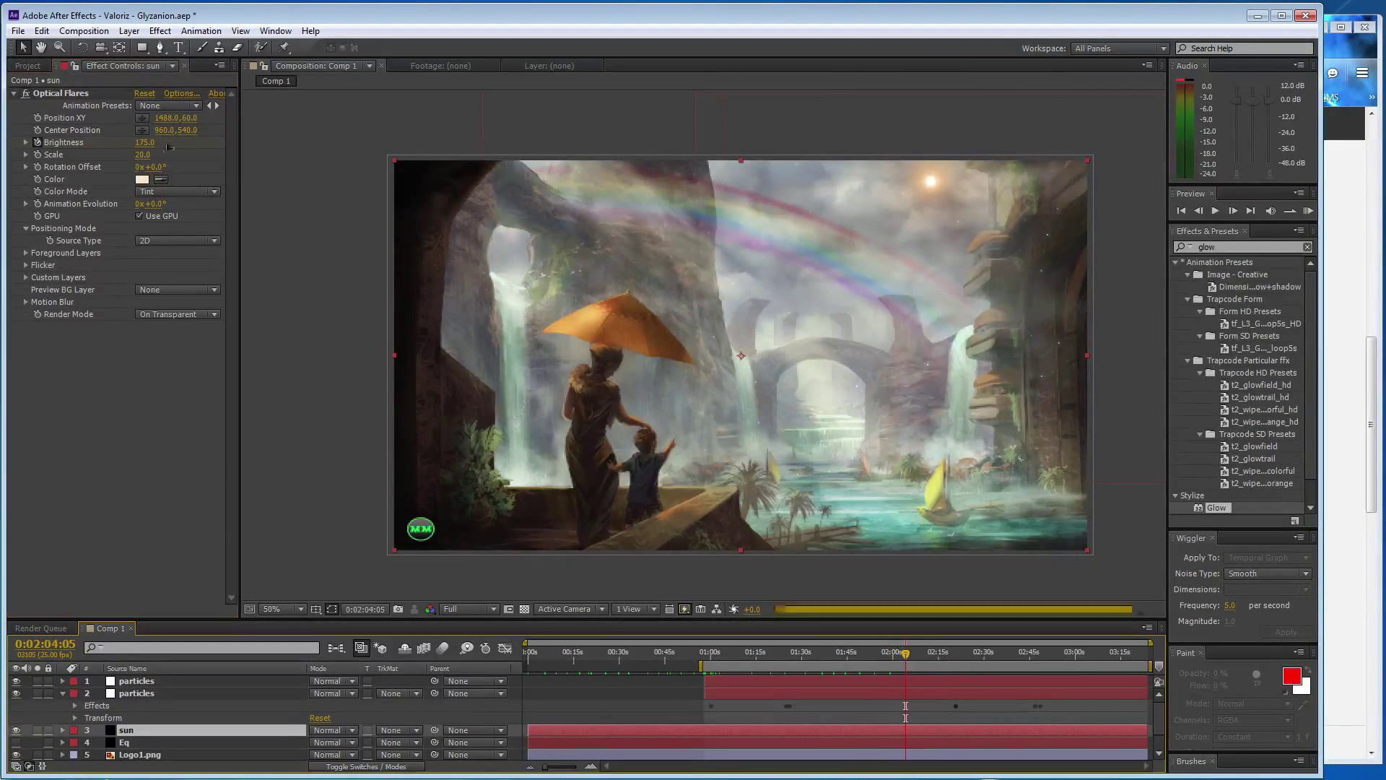
click(144, 143)
text(100)
key(Return)
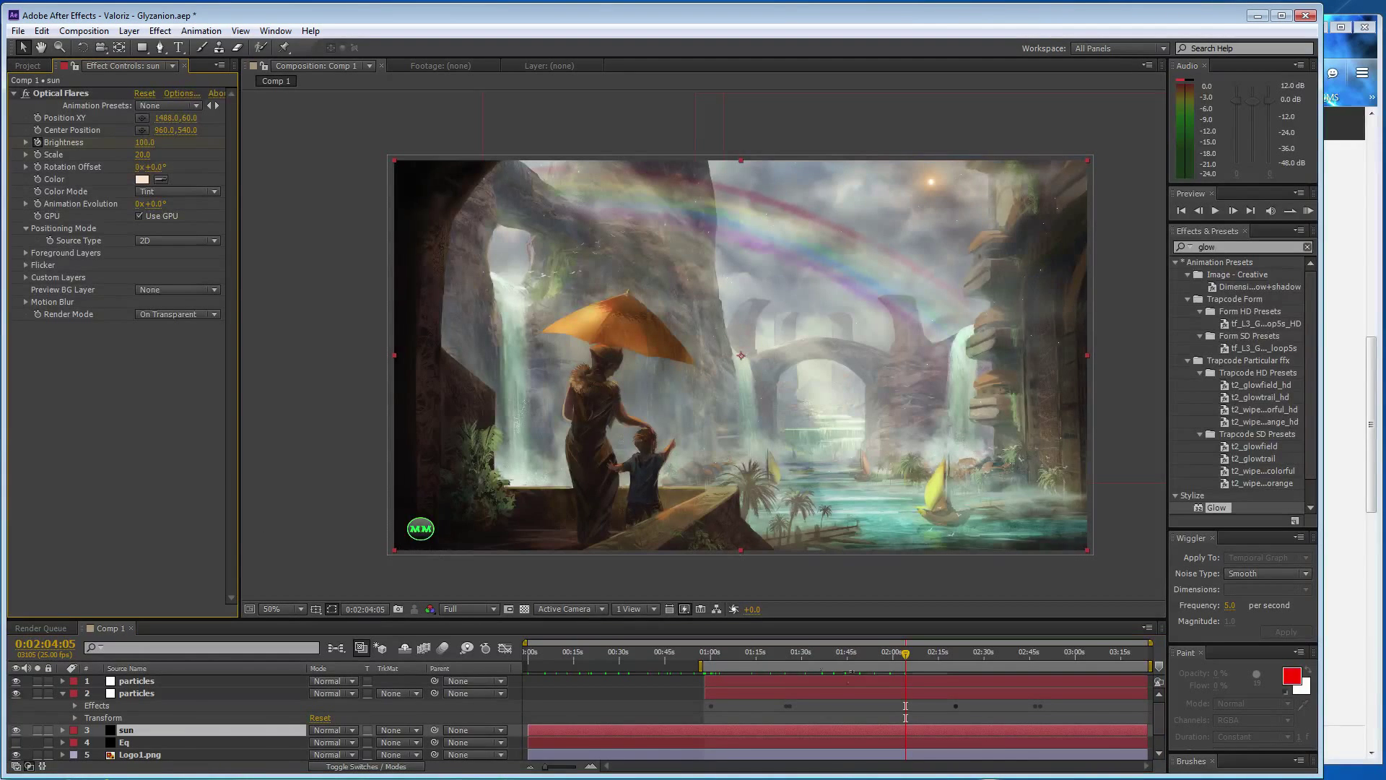
click(918, 654)
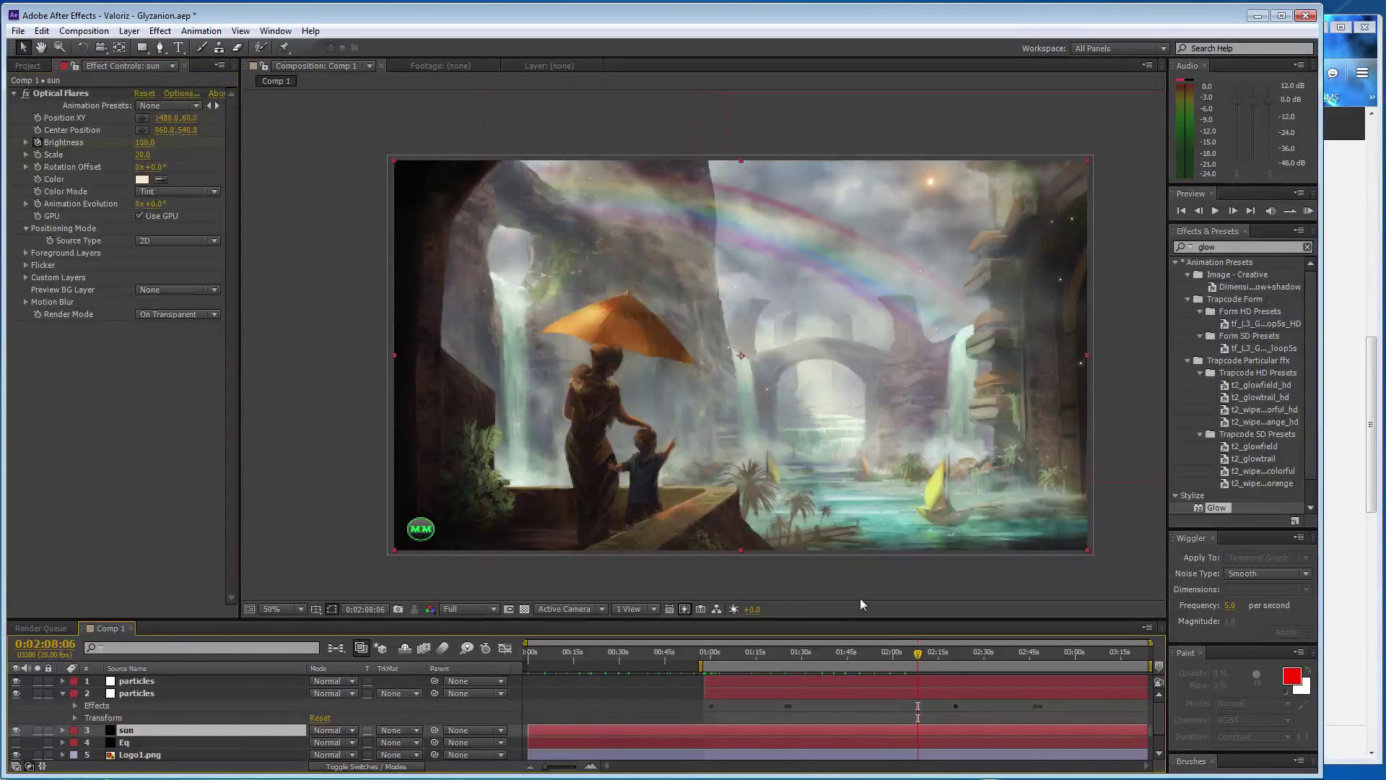
click(142, 149)
key(ctrl+z)
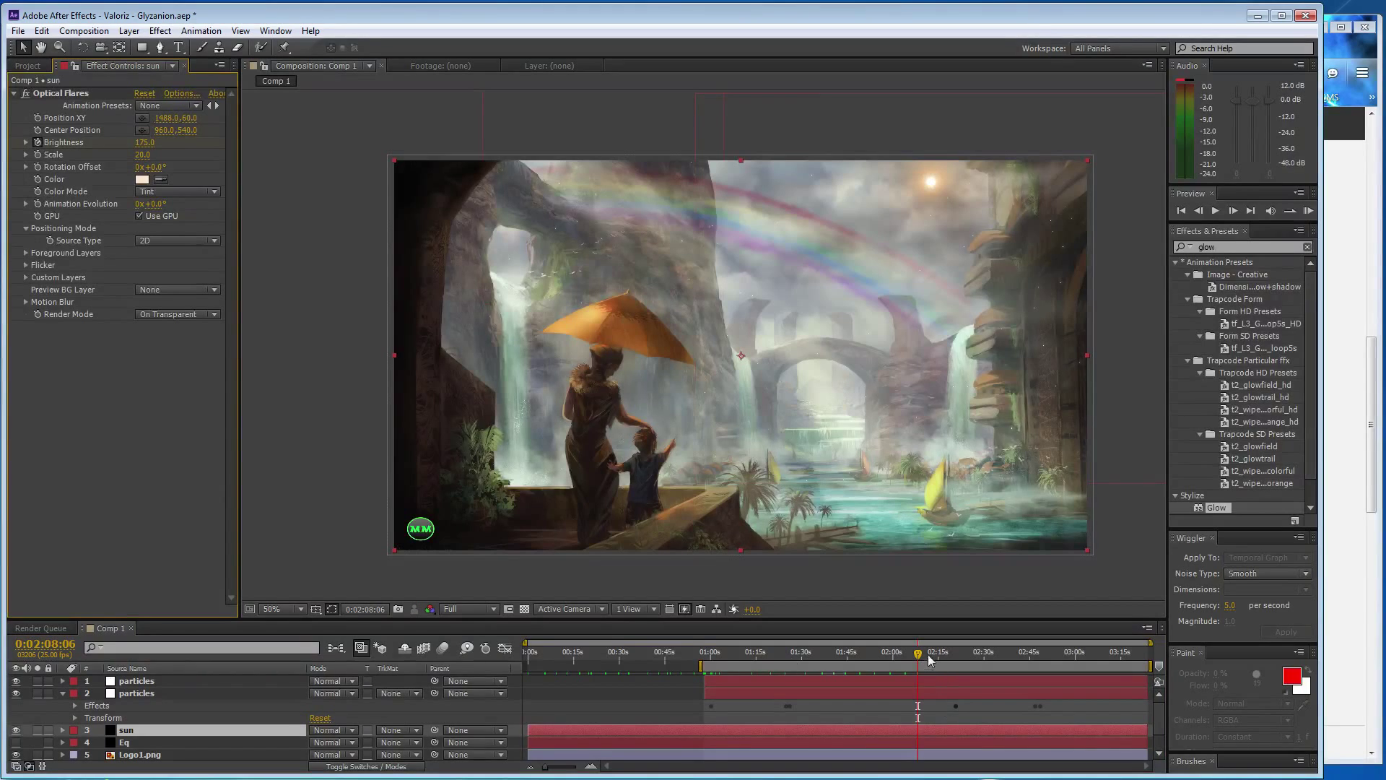
Finish the pulse with Brightness 100 at 2:11:14, 175 at 2:14:22 and 100 at 2:17:13
click(928, 654)
click(142, 152)
key(ctrl+shift+z)
click(940, 661)
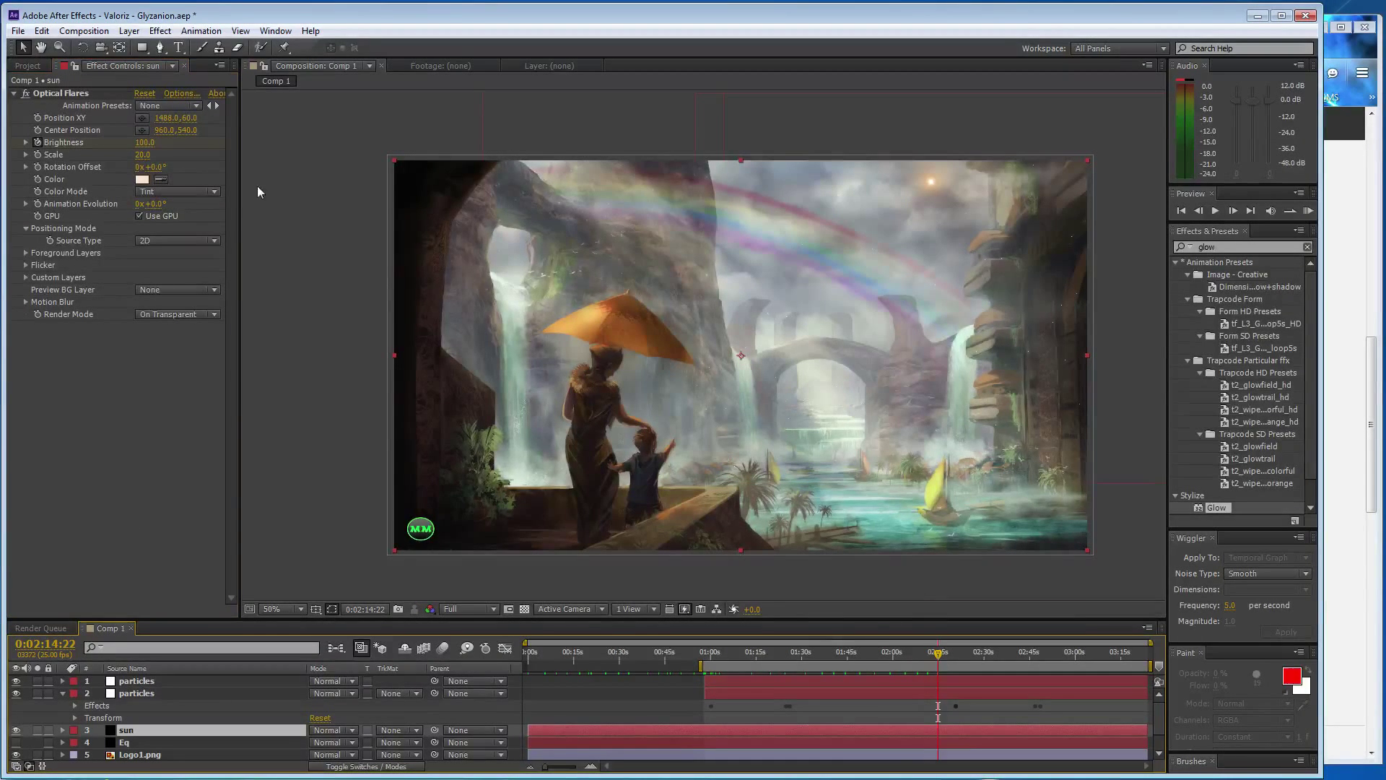
click(142, 149)
key(ctrl+z)
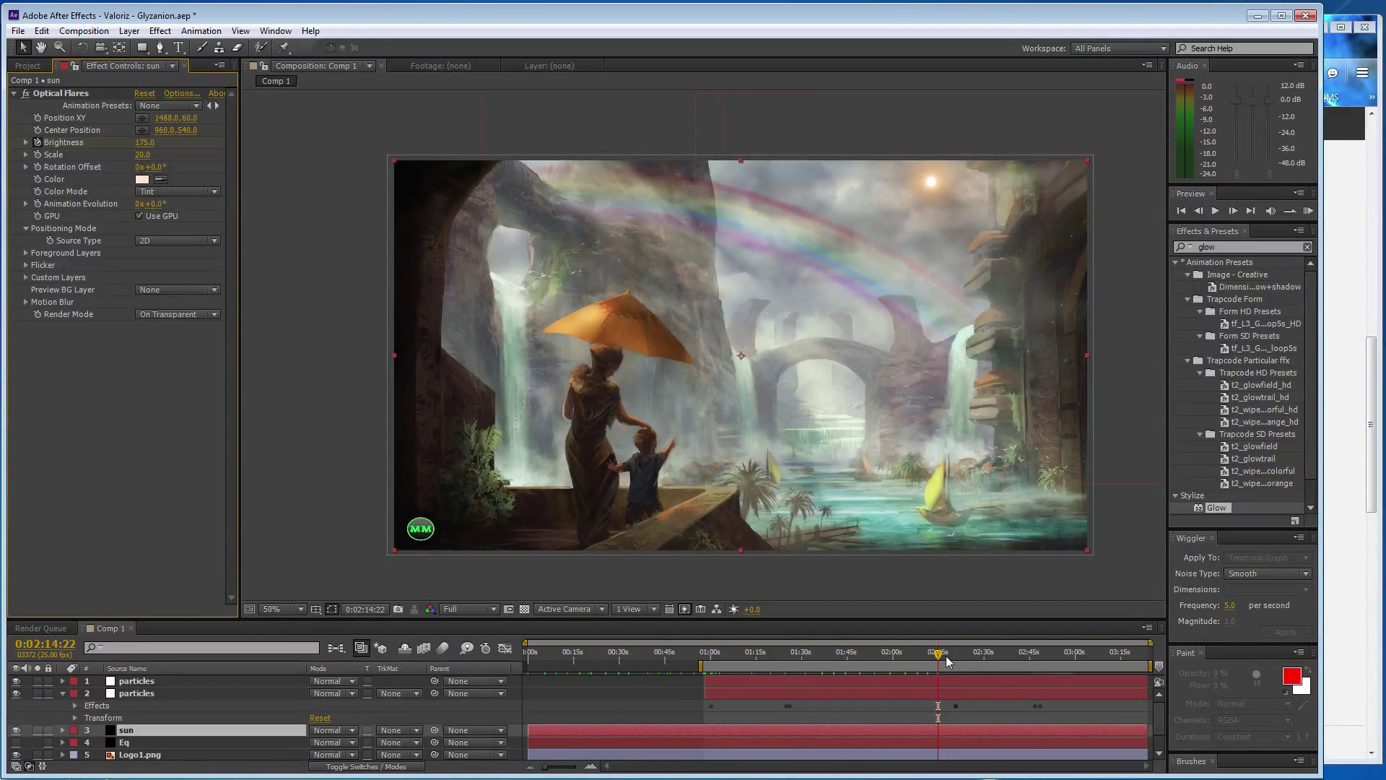
click(946, 654)
click(144, 150)
key(ctrl+z)
click(591, 767)
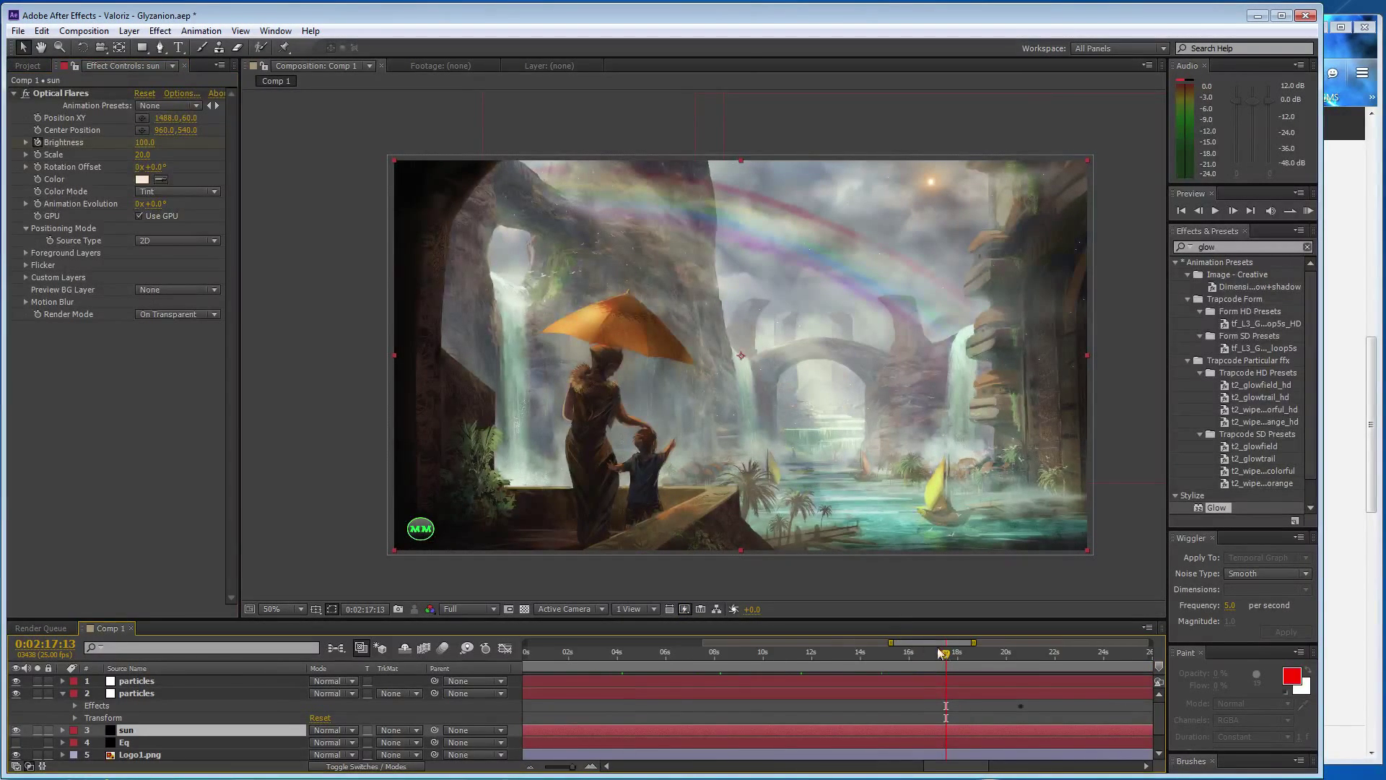
Move the playhead to about 0:02:20:10 with the timeline zoomed in to single frames
drag(948, 656, 1024, 660)
click(590, 766)
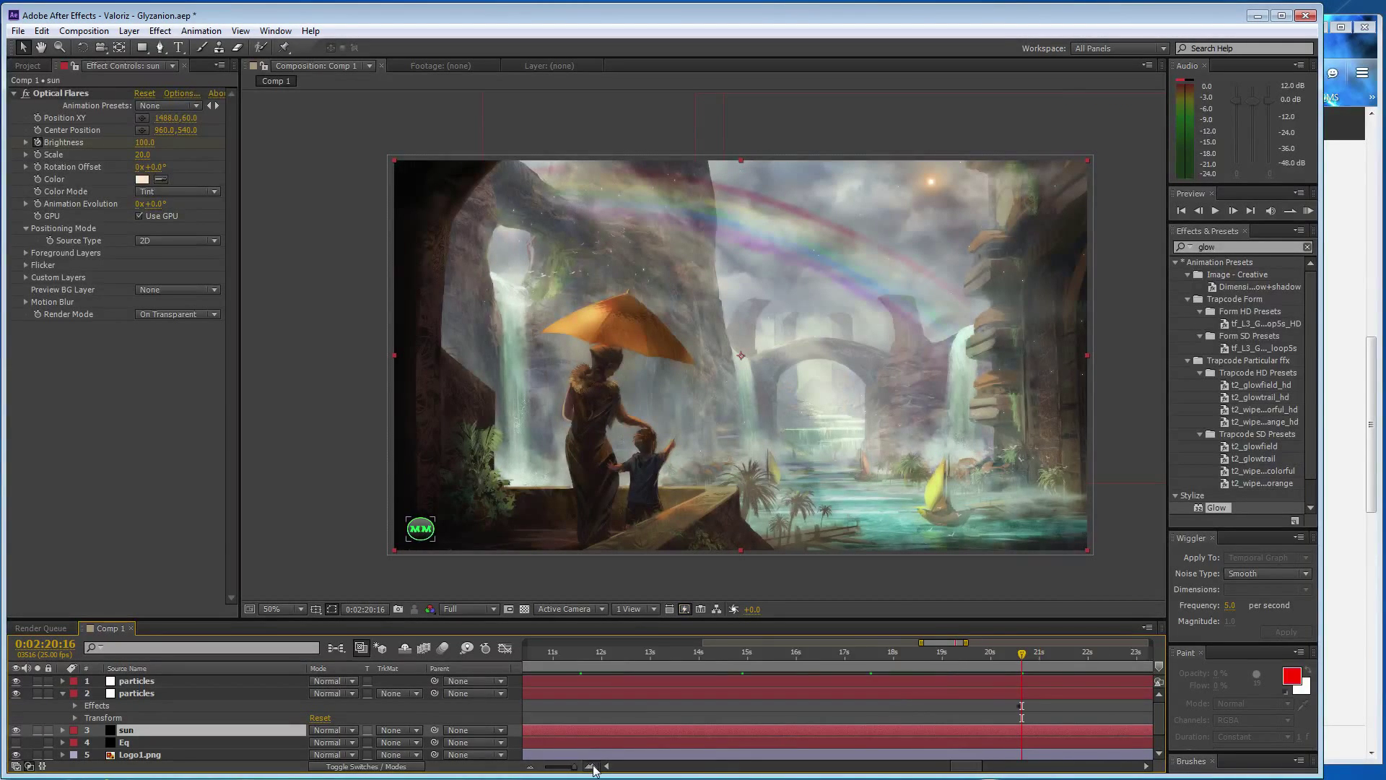
click(592, 767)
key(Page_Up)
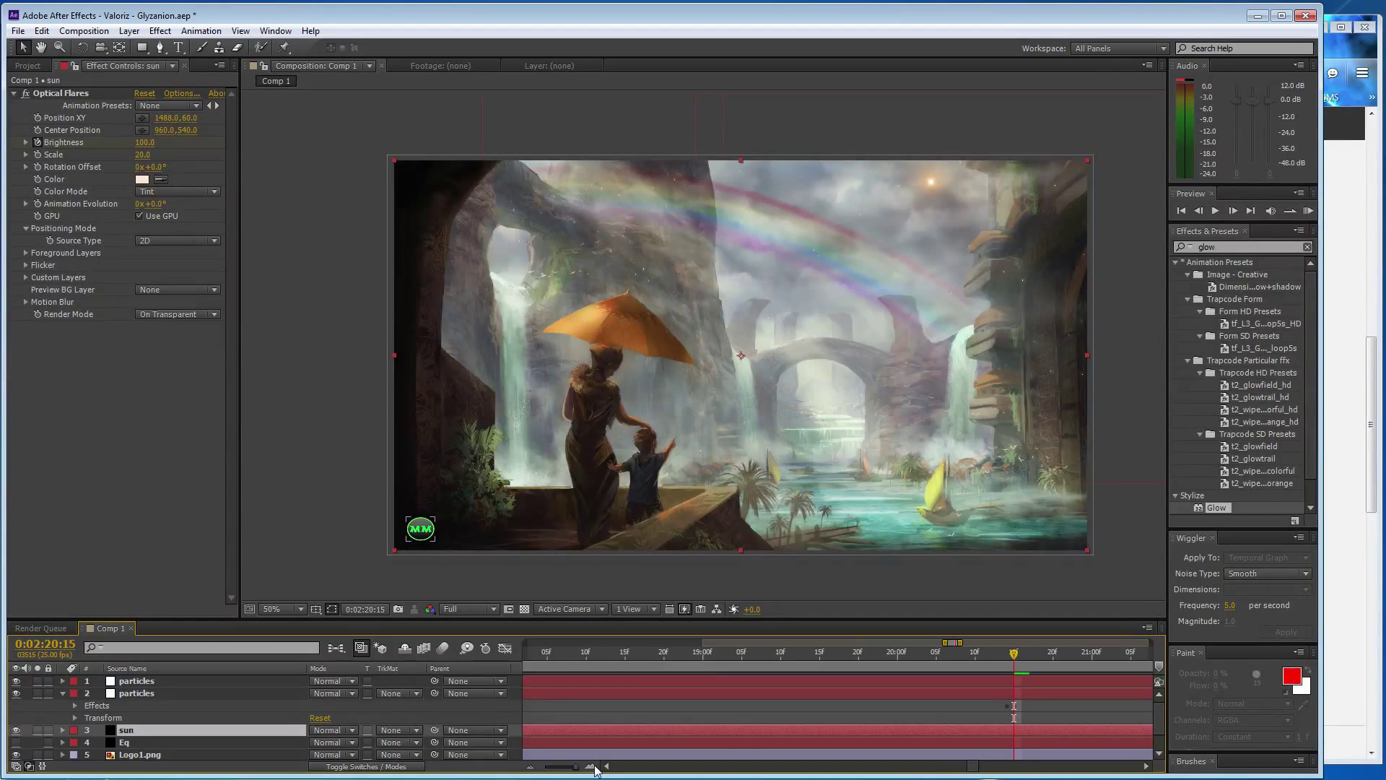
key(Page_Up)
key(Page_Up)
key(Page_Up)
key(Page_Up)
key(Page_Up)
key(Page_Up)
key(Page_Up)
key(Page_Up)
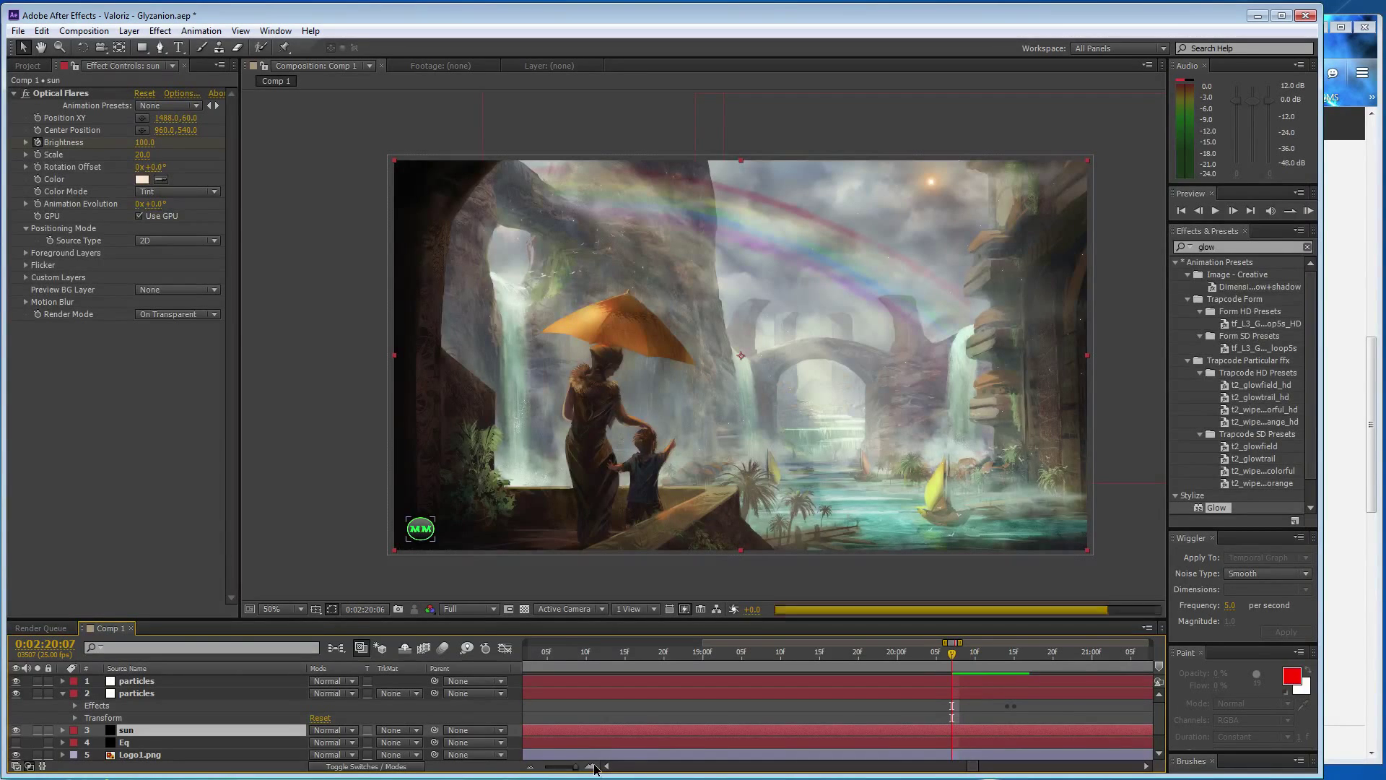
key(Page_Up)
key(Page_Up)
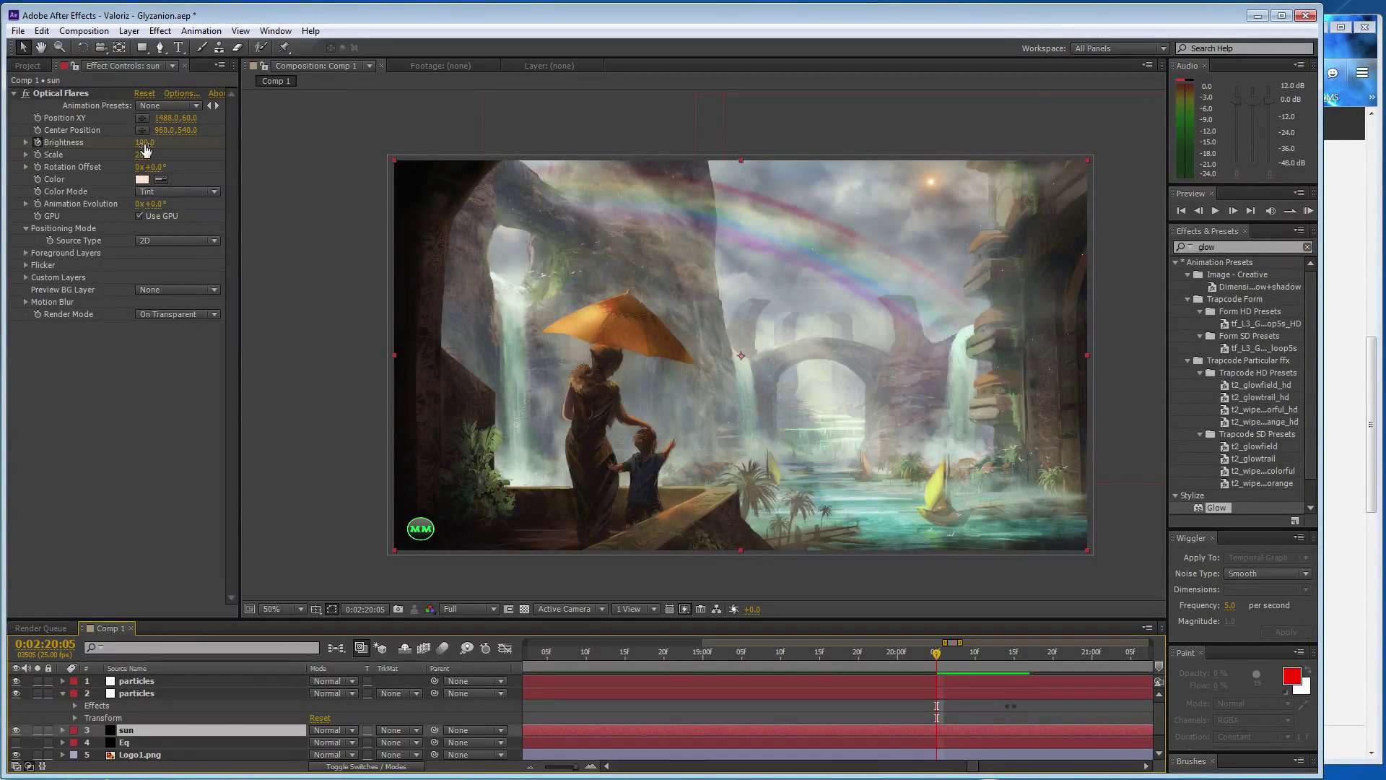
Key the sun's Optical Flares Brightness up to 500 around 0:02:20:10
click(144, 144)
text(1)
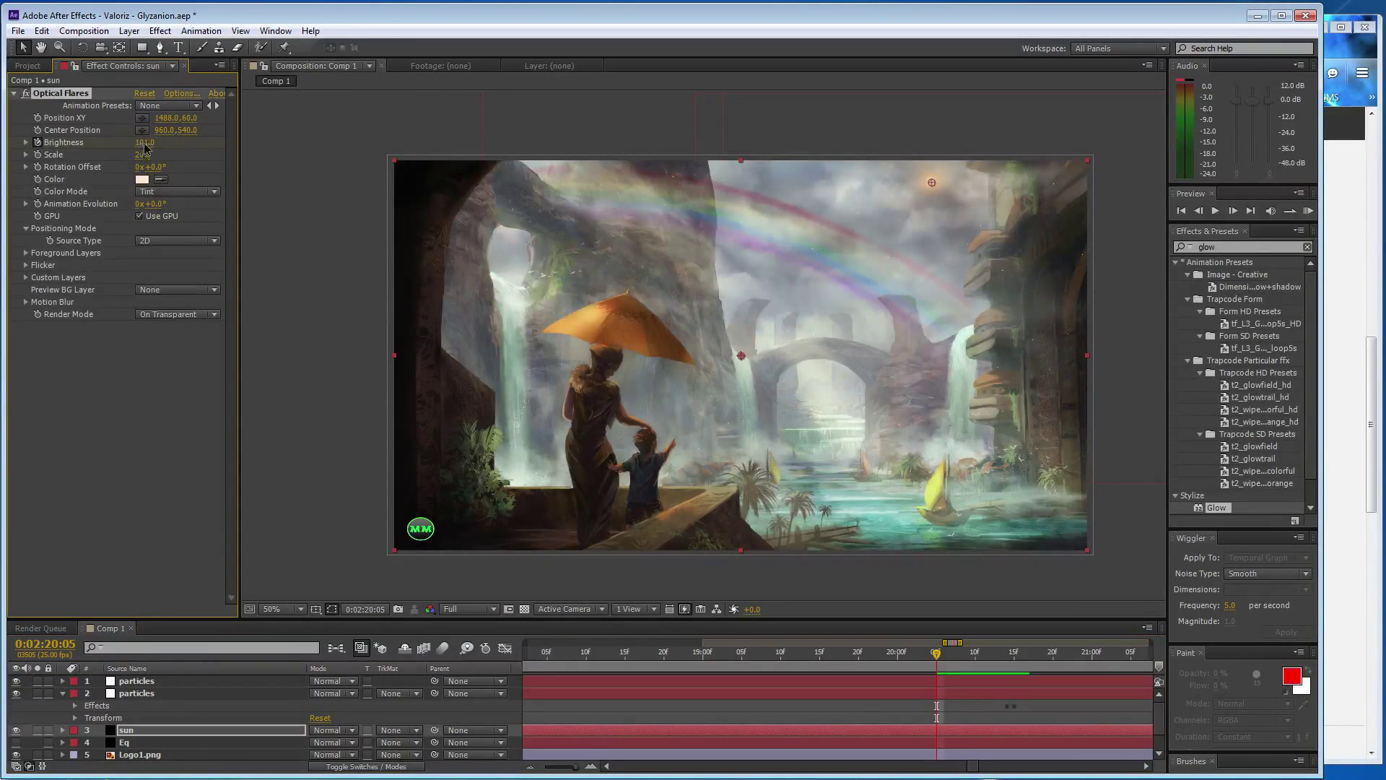
key(Return)
key(Page_Down)
key(Page_Down)
text(300)
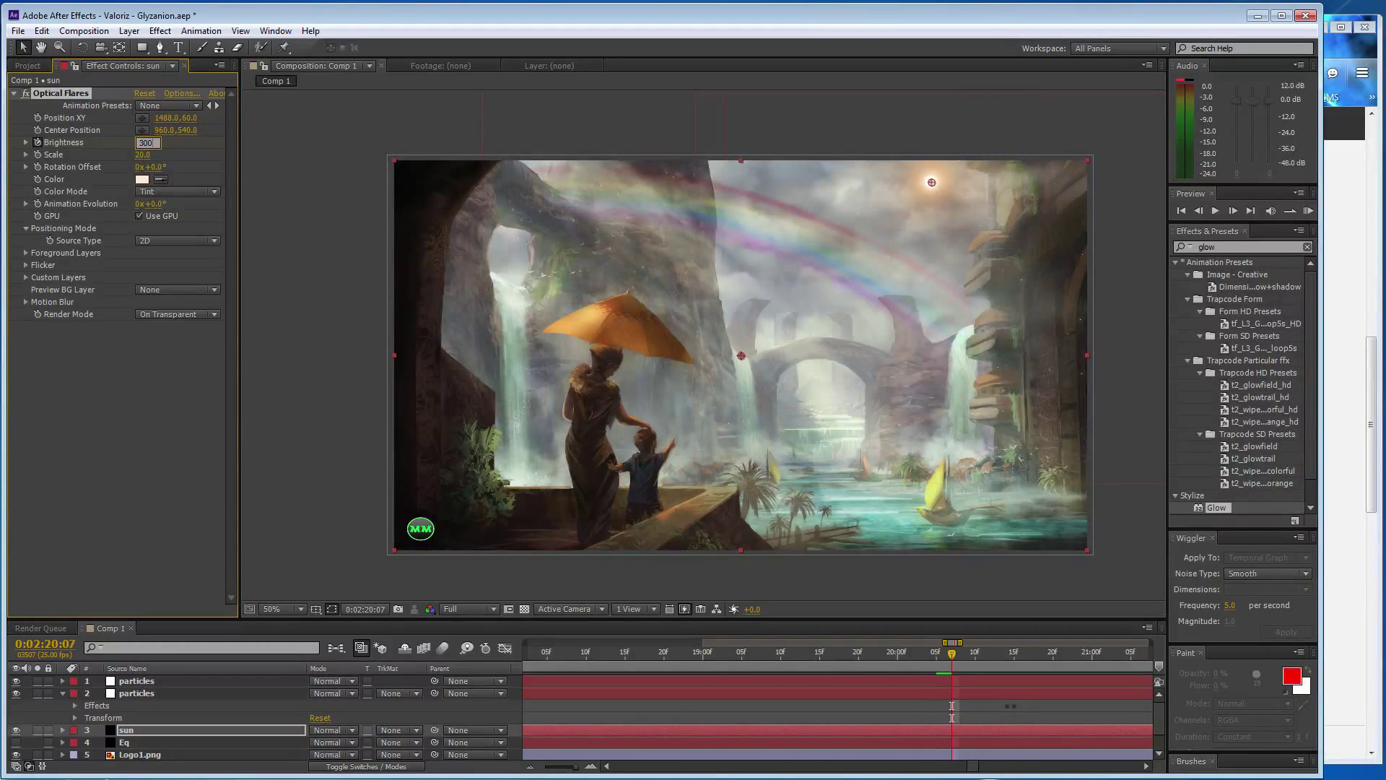
key(Page_Down)
click(144, 142)
key(Return)
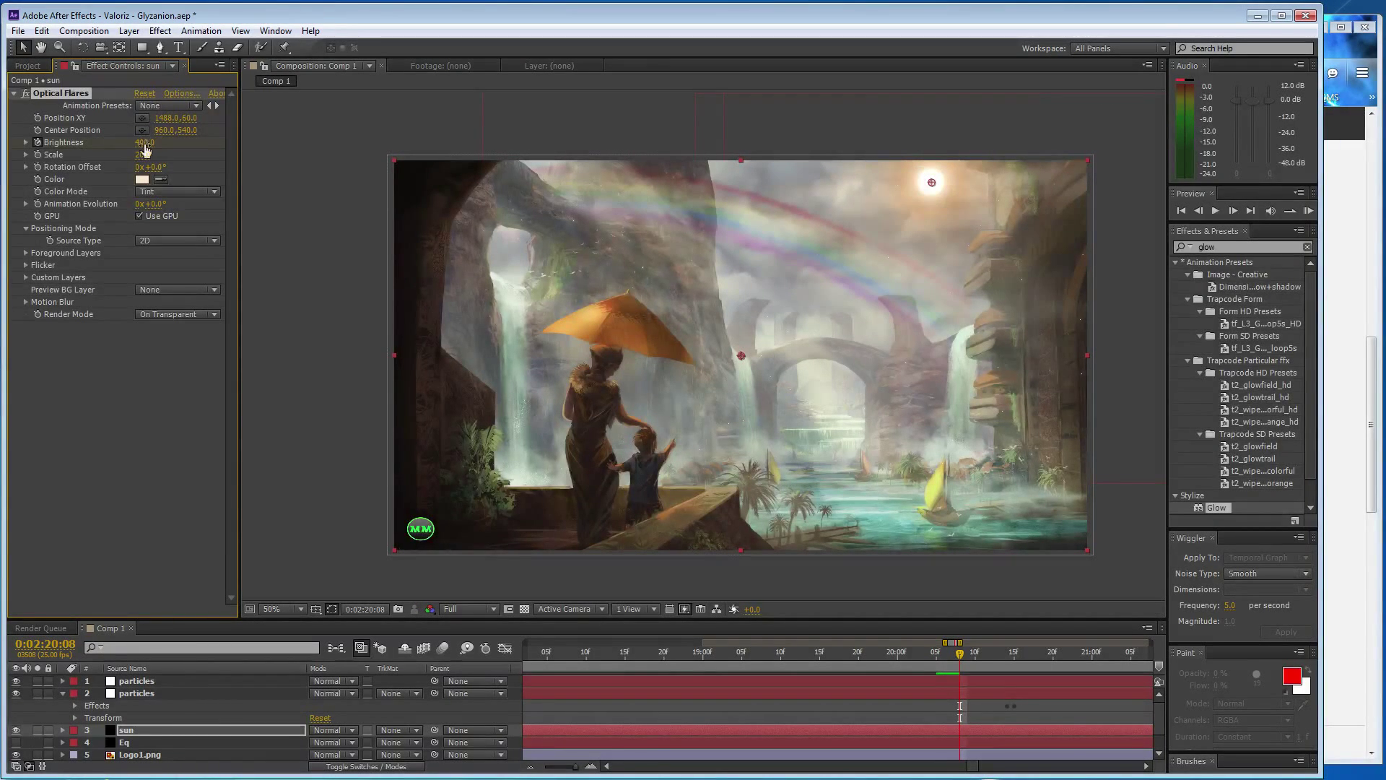
key(Page_Down)
key(Page_Down)
click(145, 142)
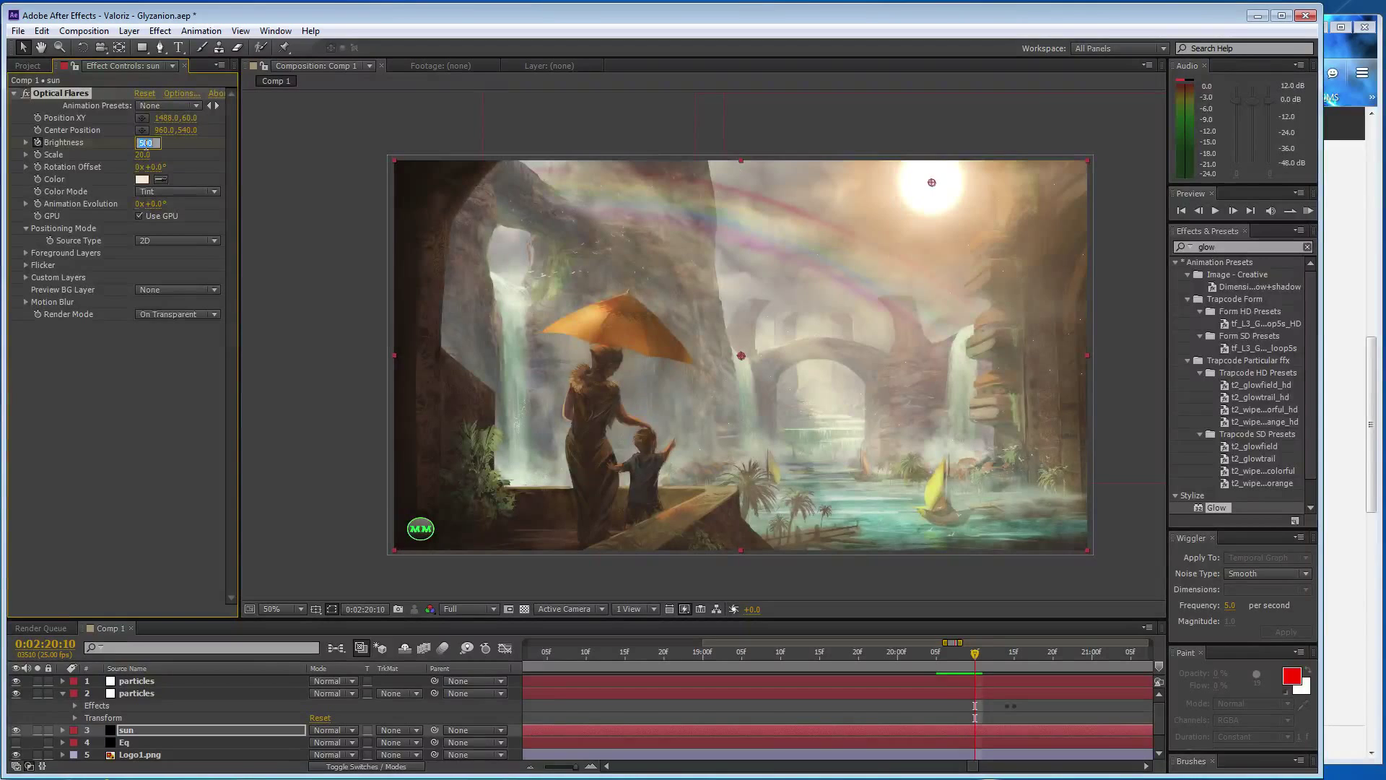
text(0)
key(Return)
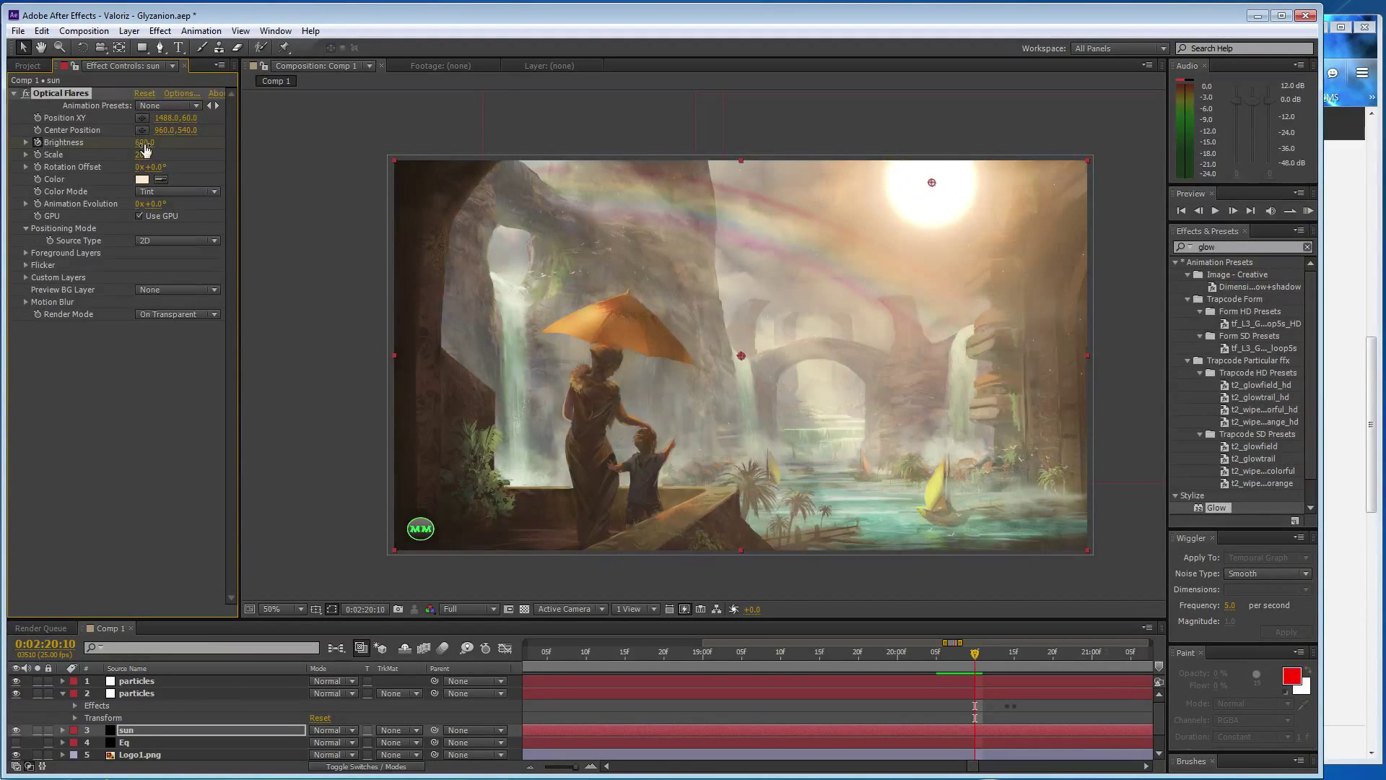
Return to 0:02:20:10 and zoom the timeline out to the full composition
key(End)
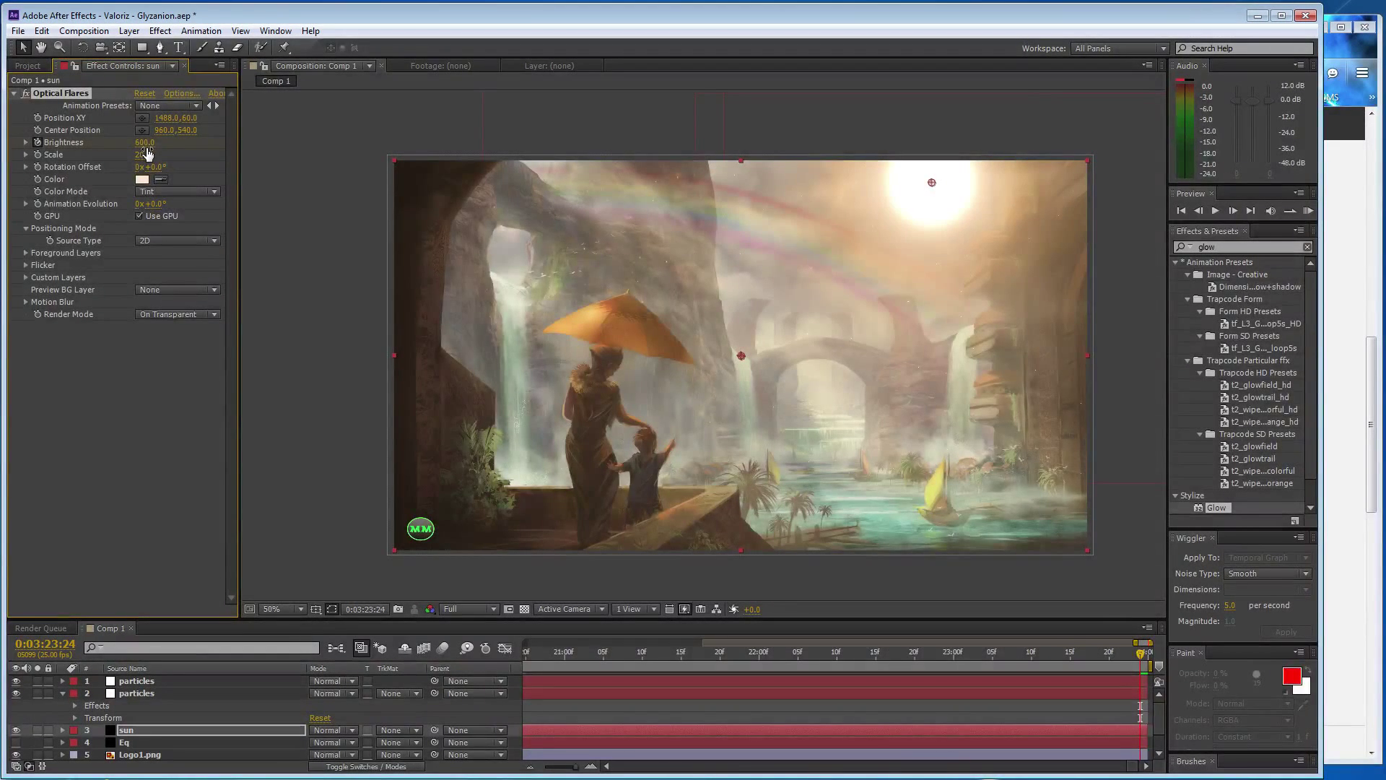
key(j)
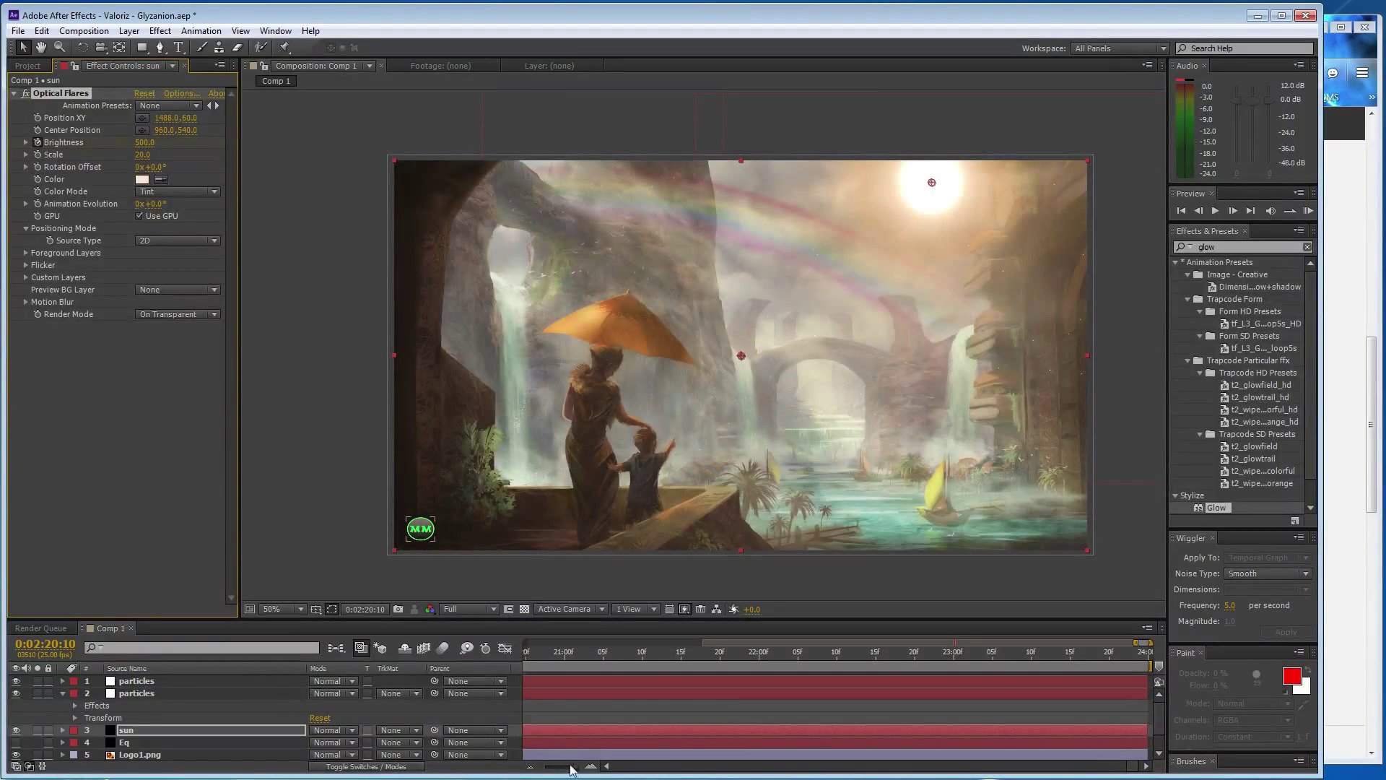
drag(571, 768, 543, 766)
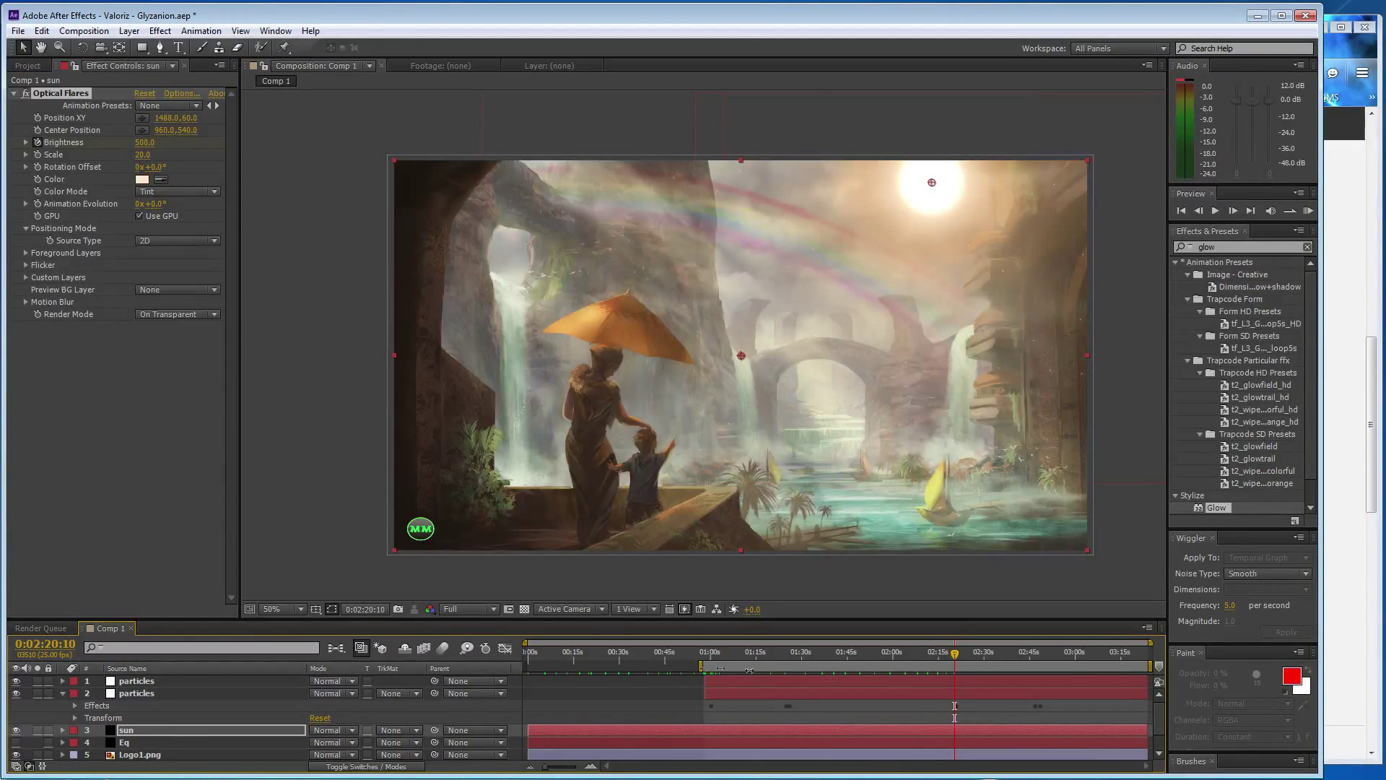
Start the work area at about 2:12 and zoom in, stepping to frame 0:02:20:10
drag(704, 665, 931, 664)
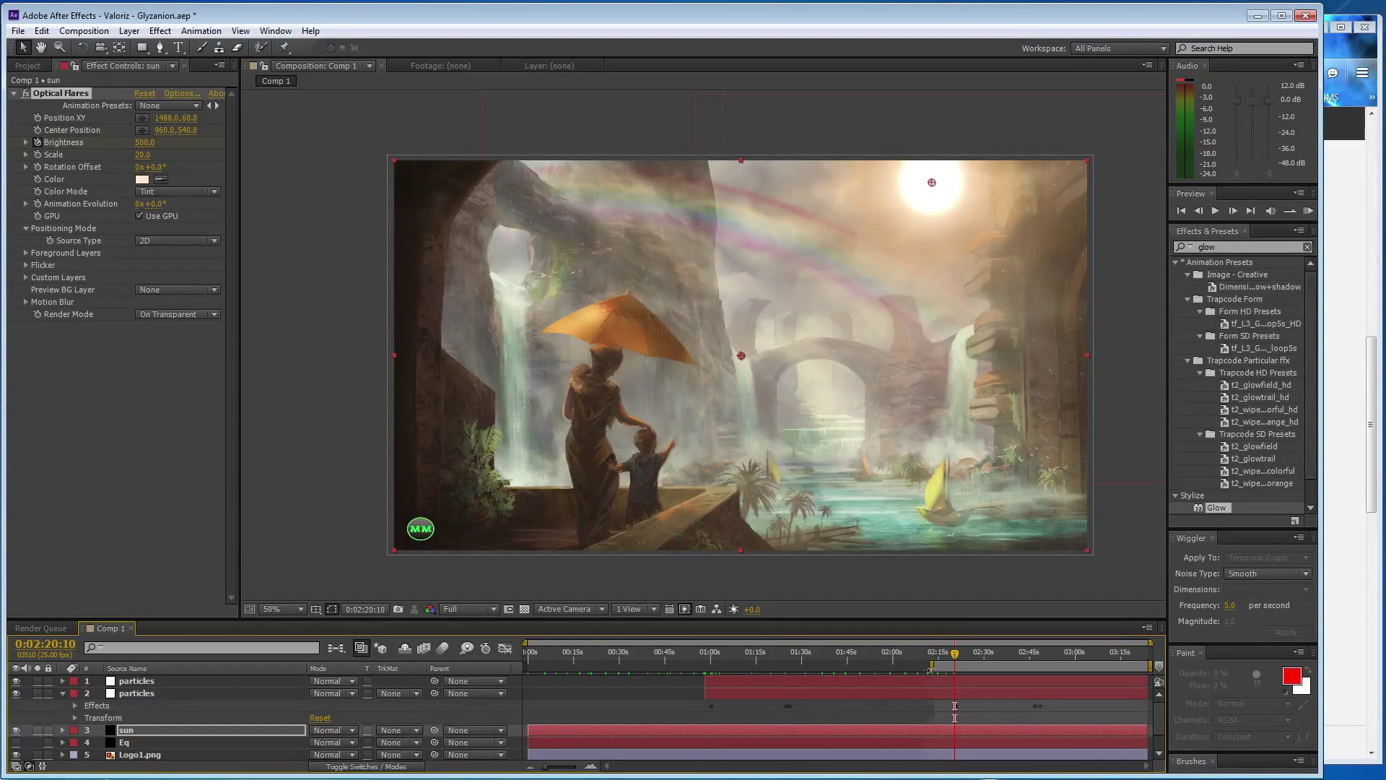
click(594, 765)
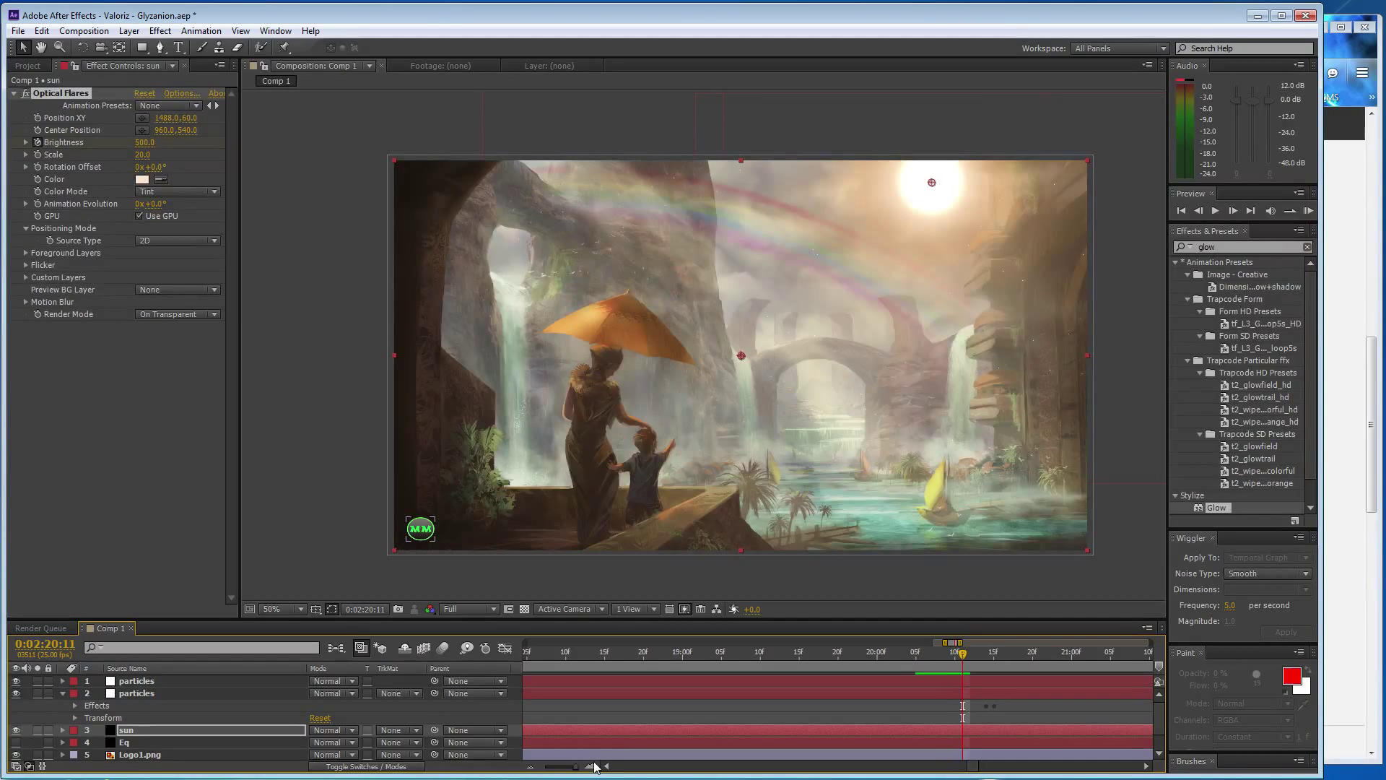
key(Page_Down)
key(Page_Up)
key(Page_Up)
key(Page_Up)
key(Page_Down)
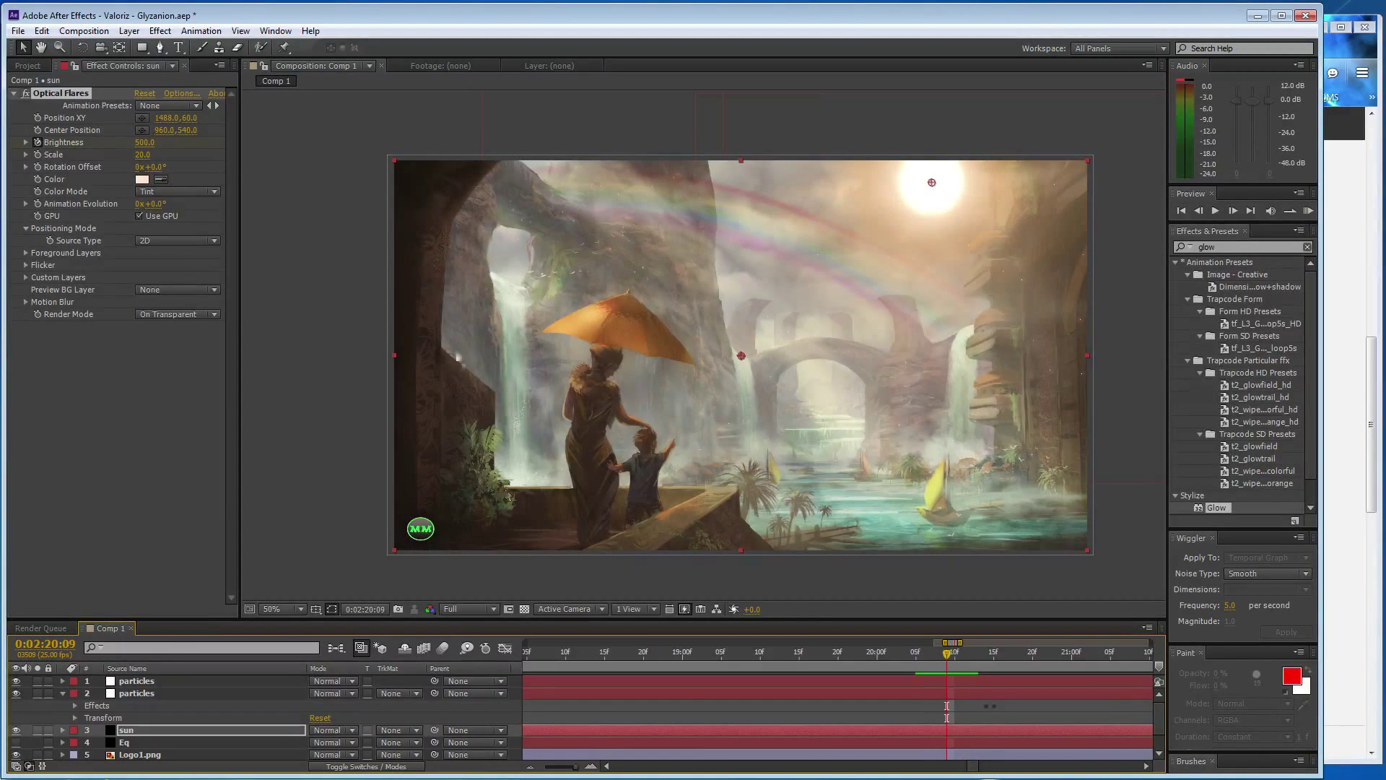
key(Page_Down)
Key flare Brightness 700, 900 and 1100 on successive frames
click(145, 142)
text(700)
key(Return)
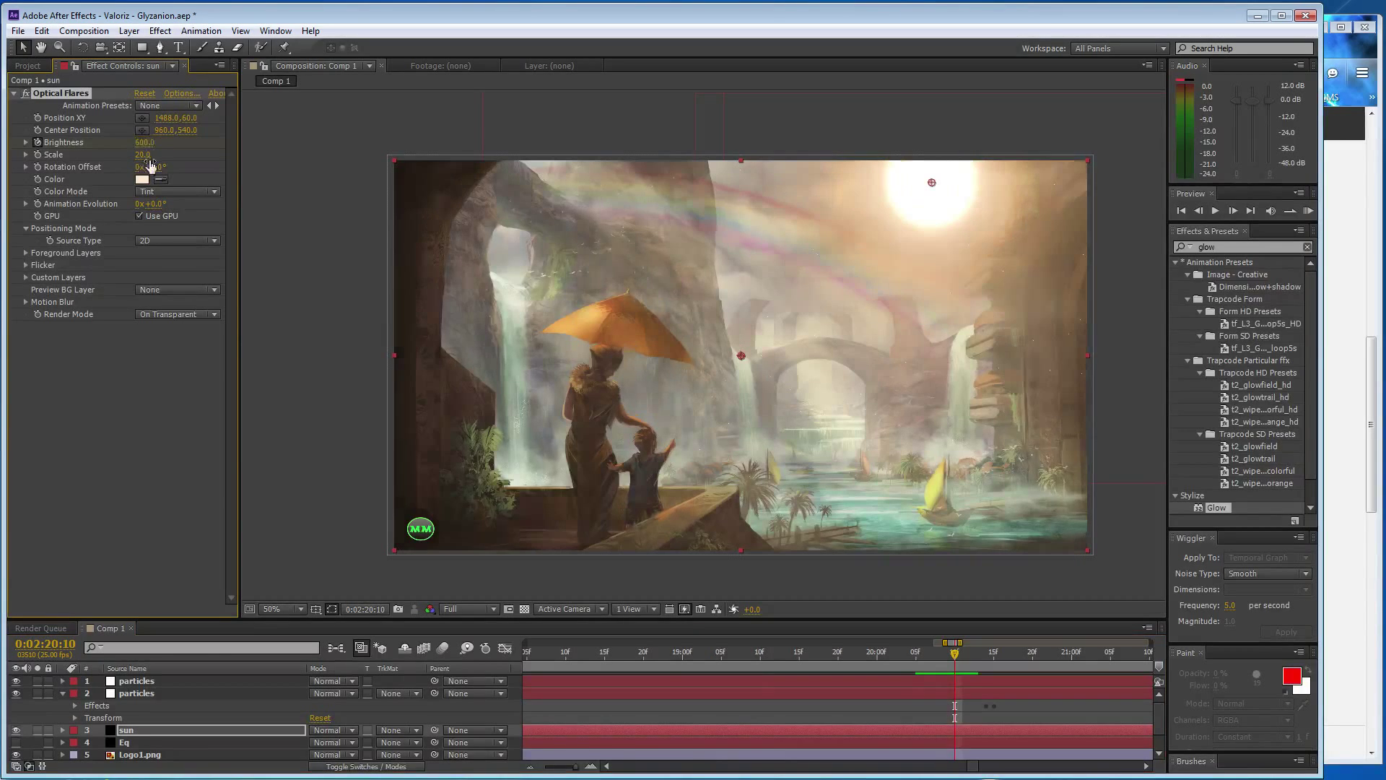
key(Page_Down)
key(Page_Down)
click(145, 143)
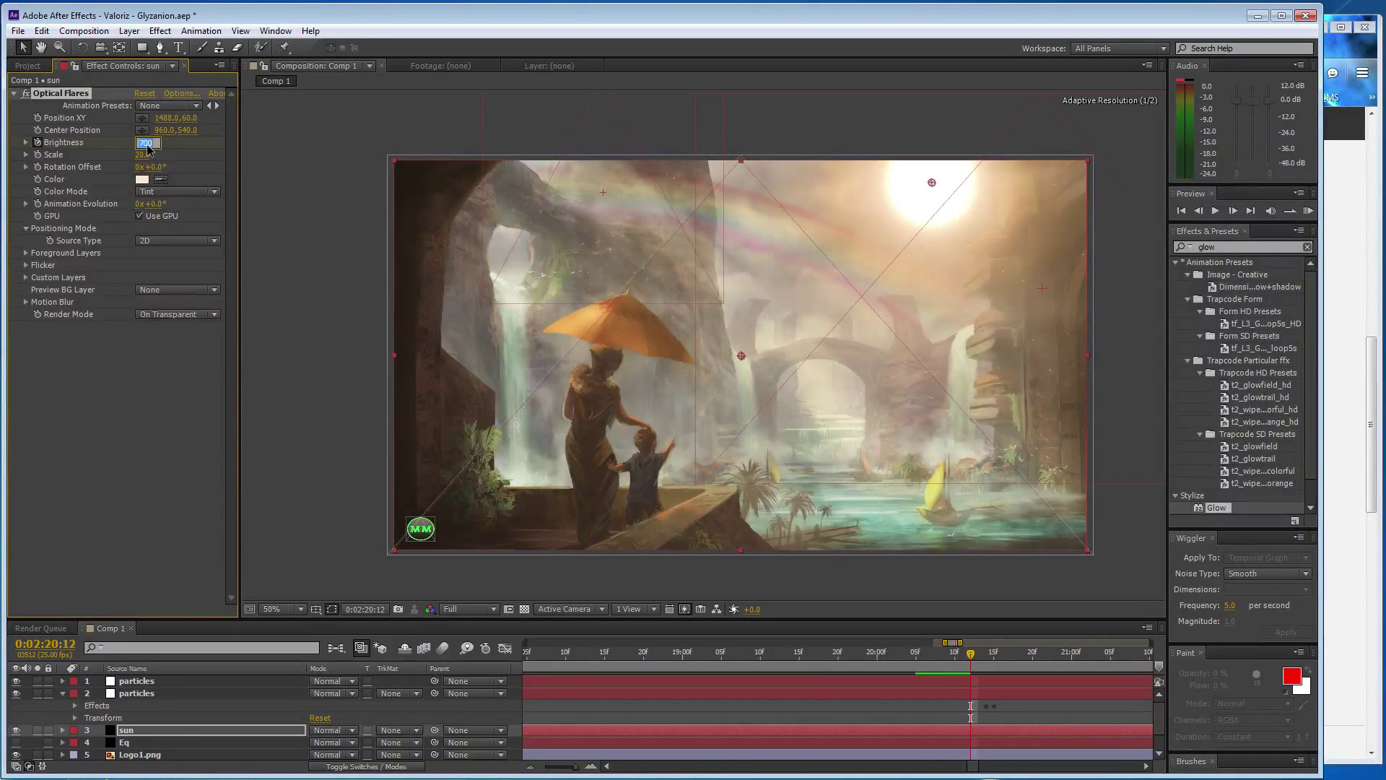
text(900)
key(Return)
Push Brightness to the 1500 whiteout peak, then drop it to 1000 on the next frame
key(Page_Down)
click(145, 142)
text(1100)
key(Return)
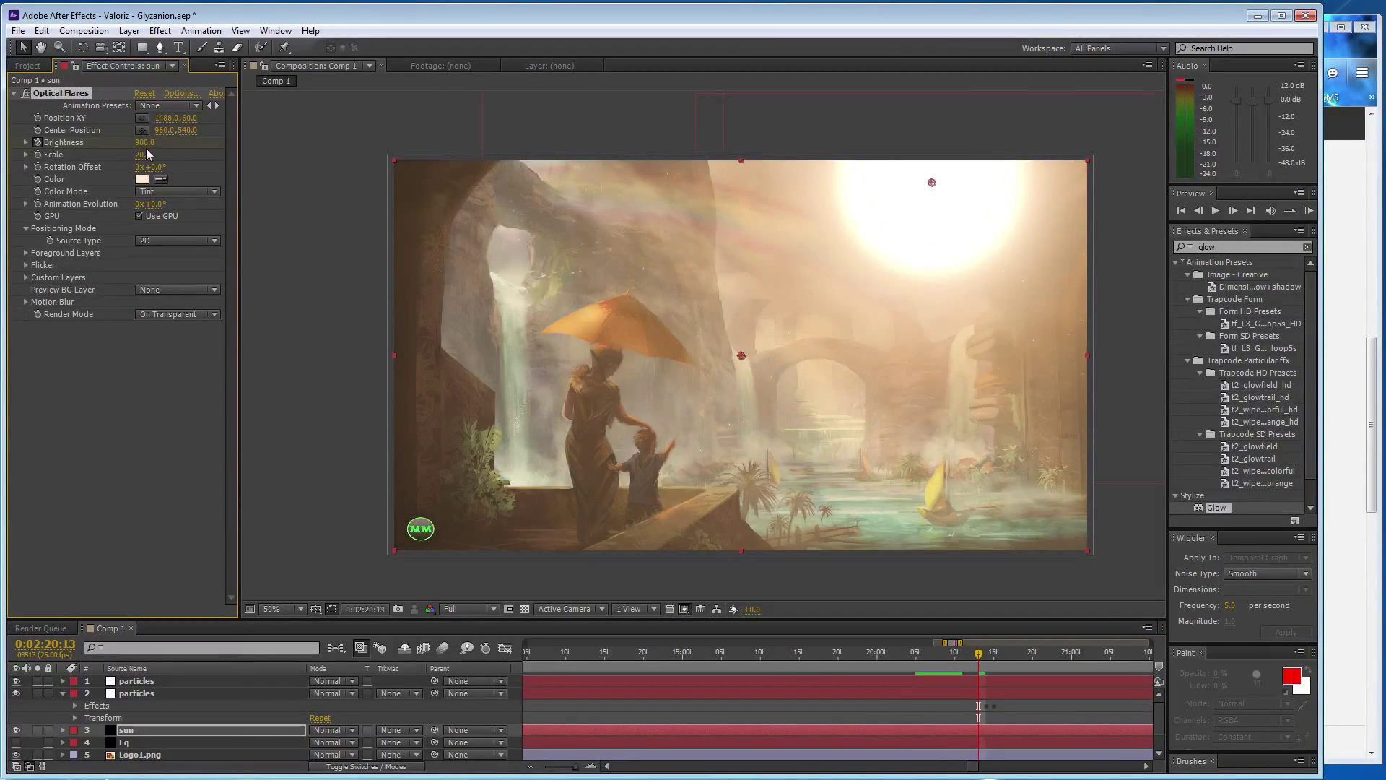
key(Page_Down)
click(145, 142)
text(10)
key(Return)
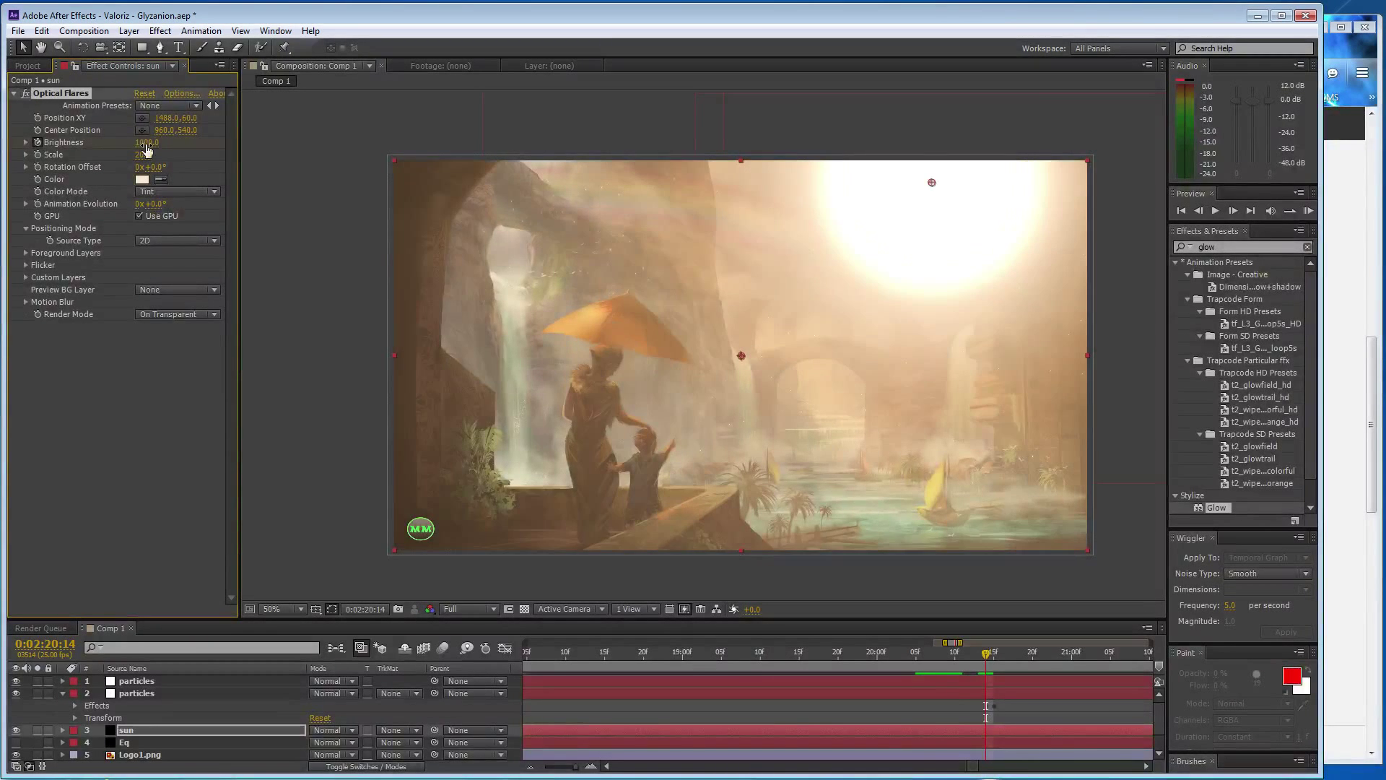
key(Page_Down)
click(145, 143)
text(1500)
key(Return)
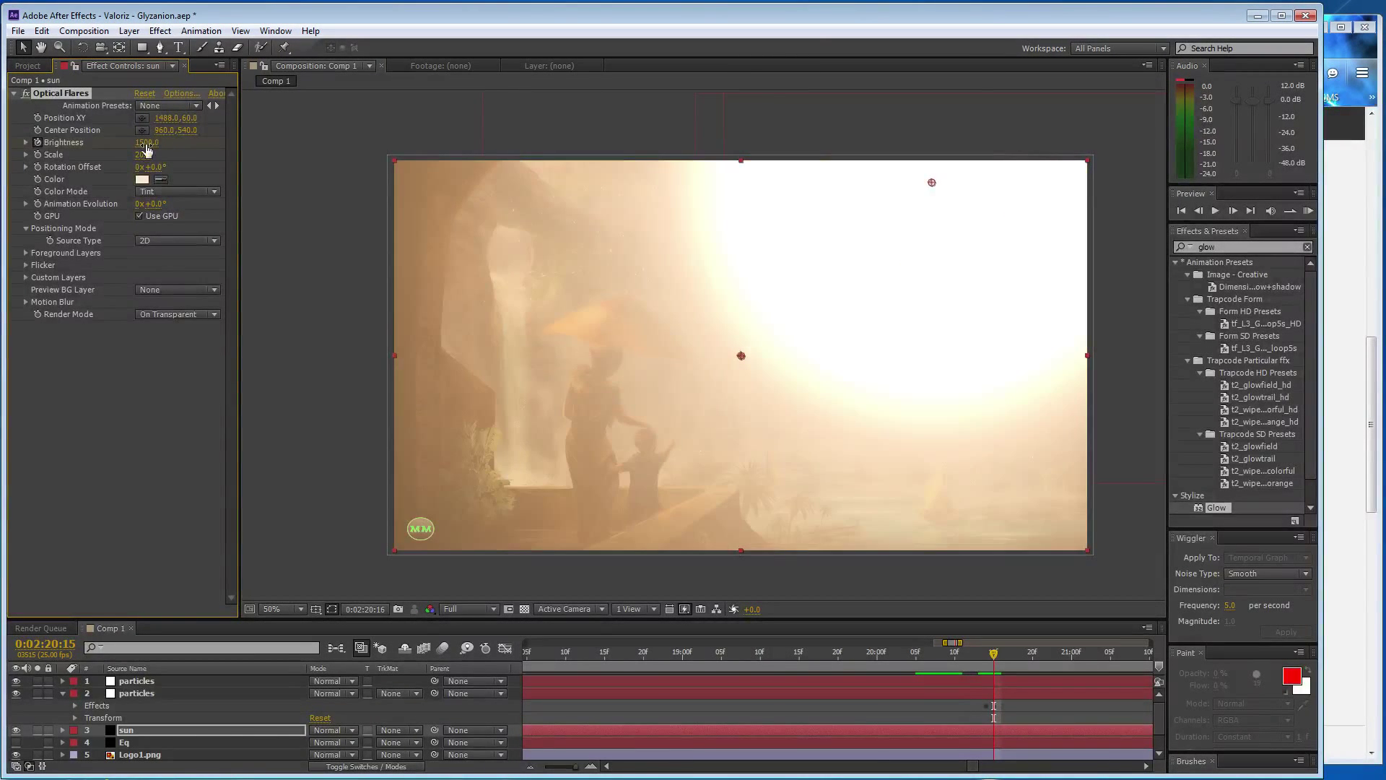
key(Page_Down)
click(146, 142)
text(100)
key(Return)
Fade Brightness through 500, 350 and 175 over the following frames, then save the project
key(Page_Down)
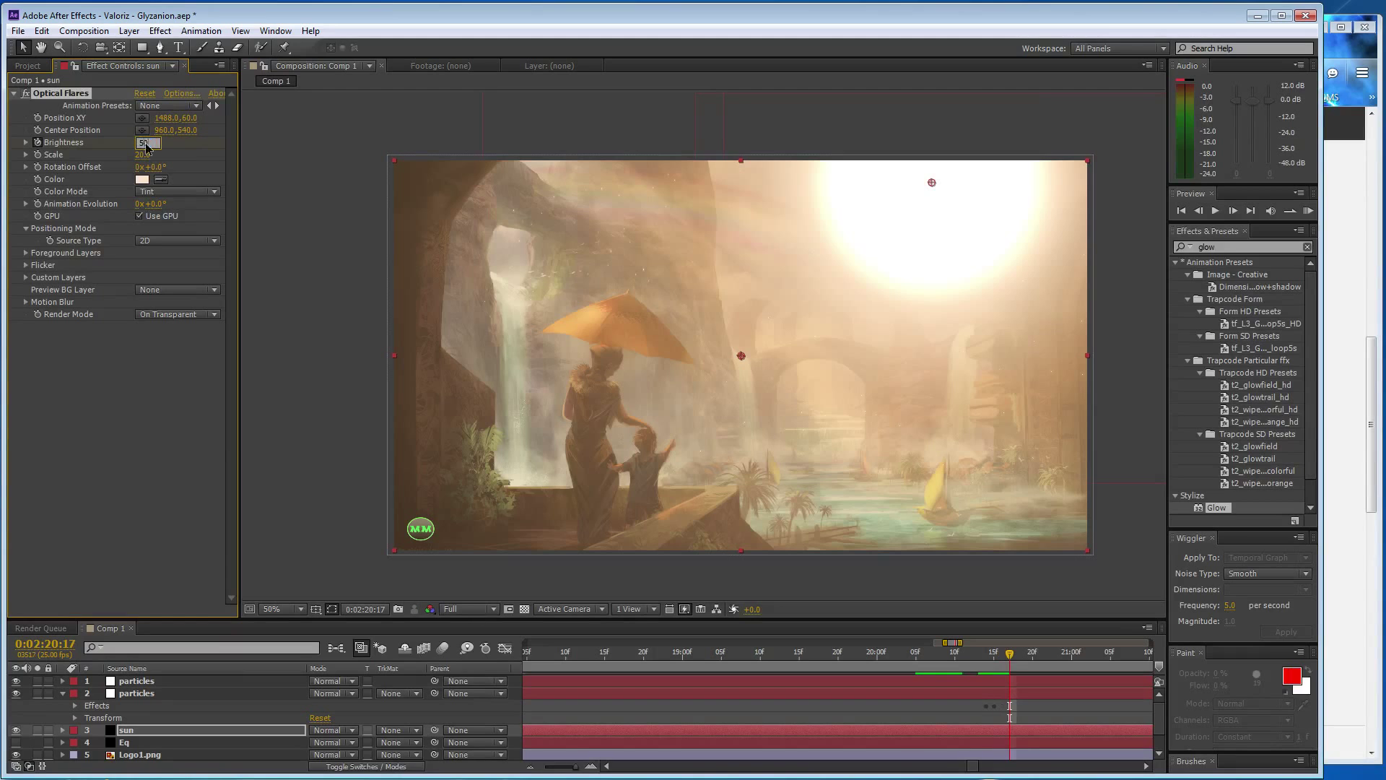
click(145, 142)
text(500)
key(Return)
key(Page_Down)
click(145, 142)
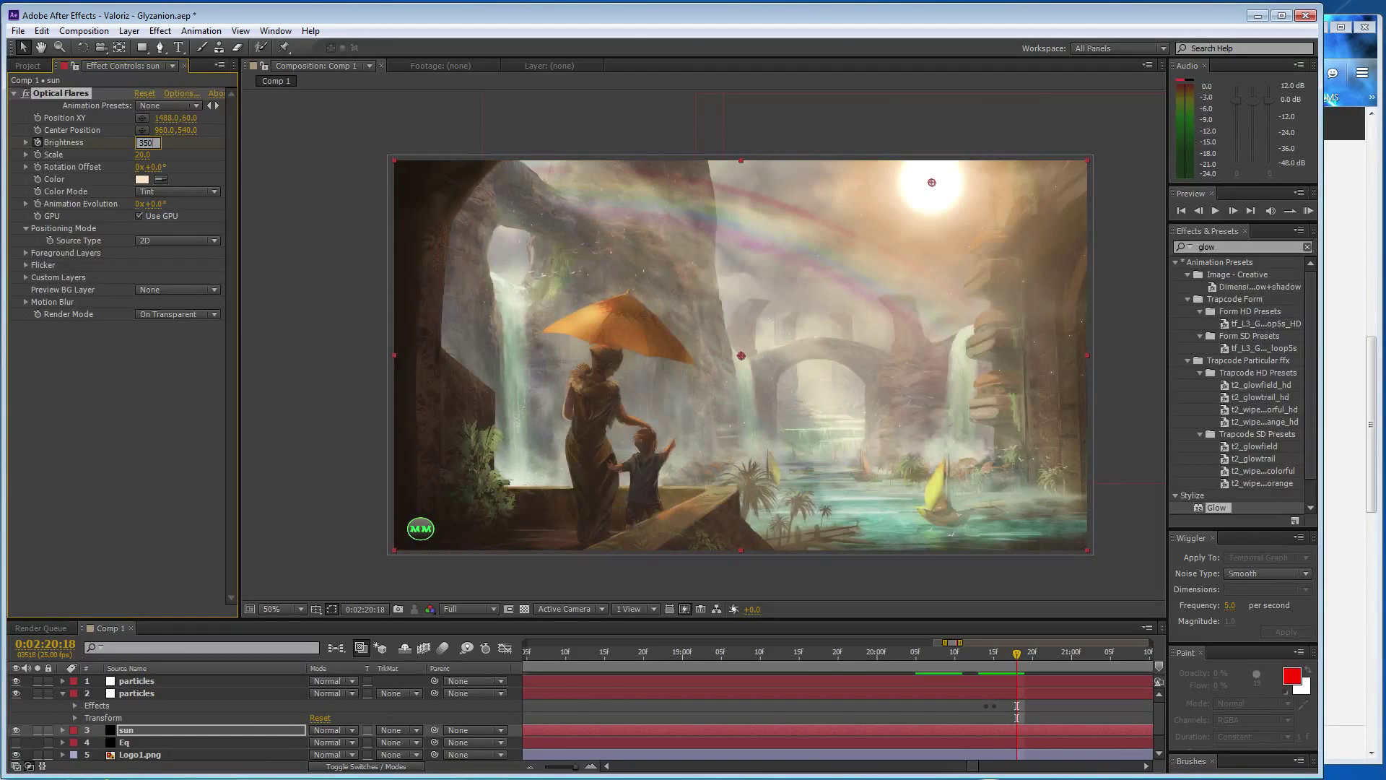
key(Return)
key(Page_Down)
click(145, 142)
text(175)
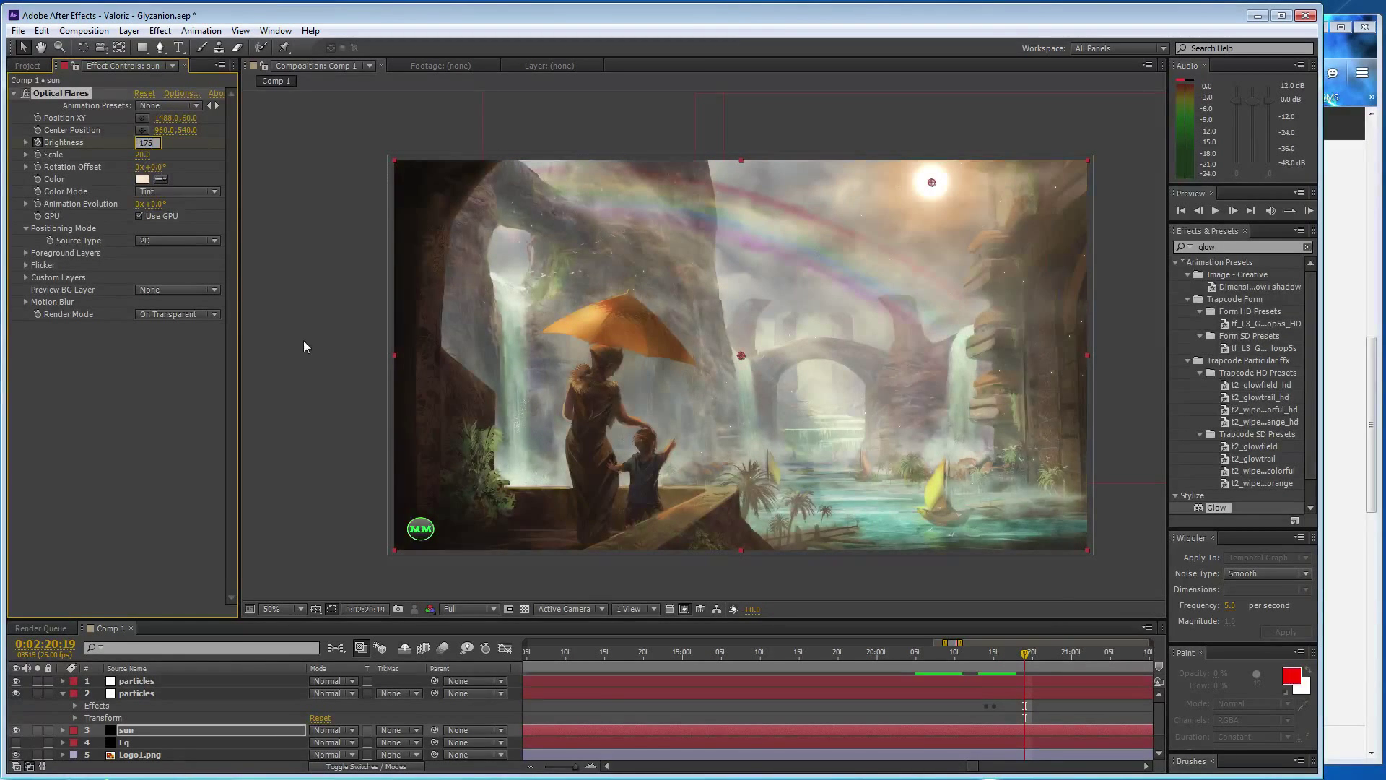
click(303, 341)
key(ctrl+s)
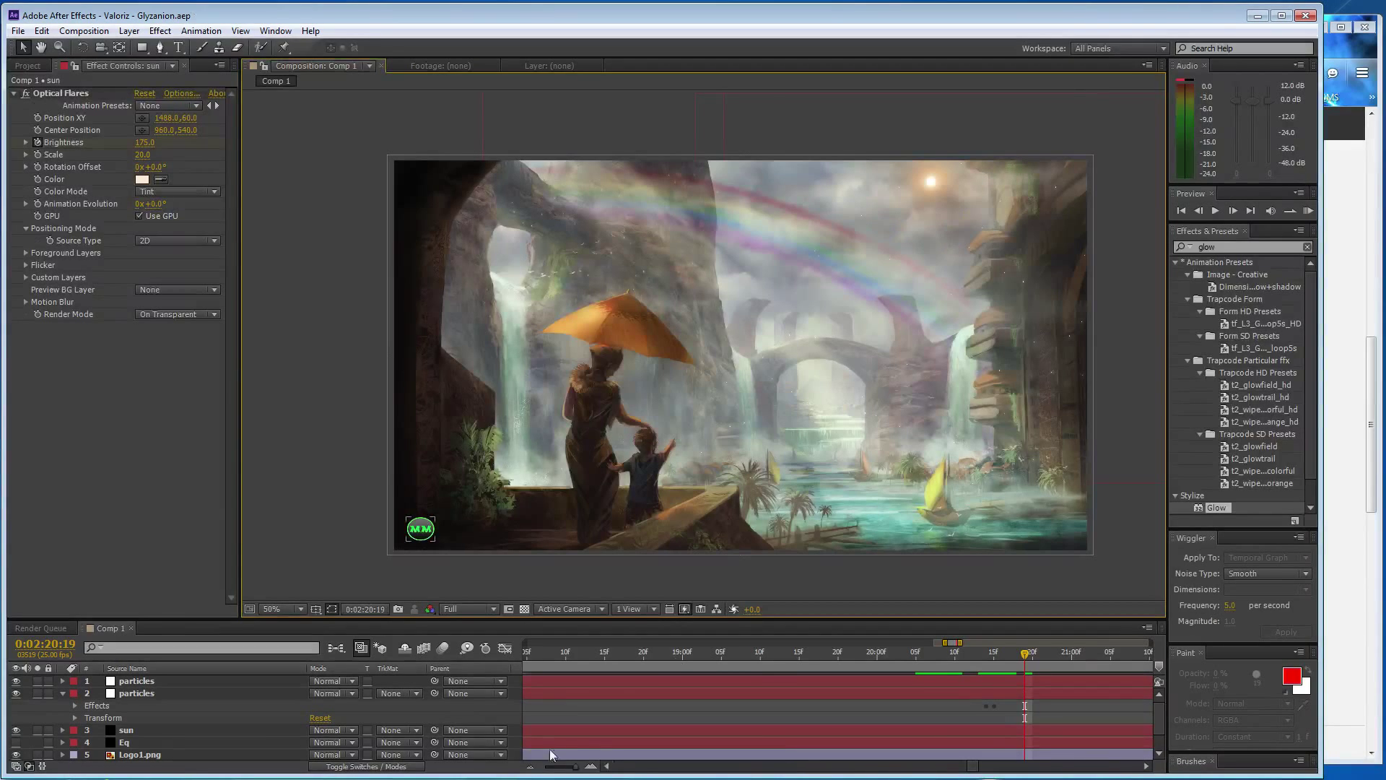
Key alternating flare Brightness of 100 and 175 from about 0:02:25 to 0:02:41
drag(576, 767, 546, 767)
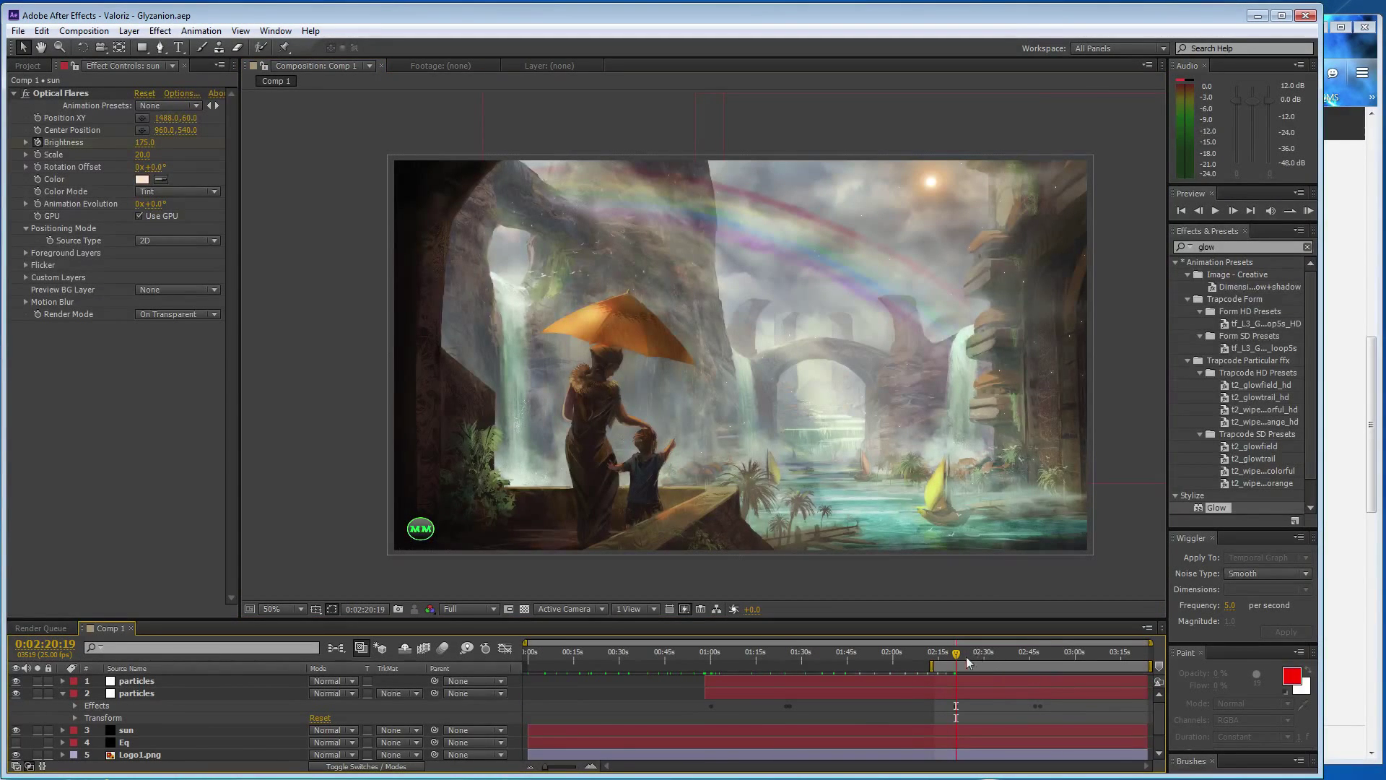
click(968, 657)
click(146, 142)
text(100)
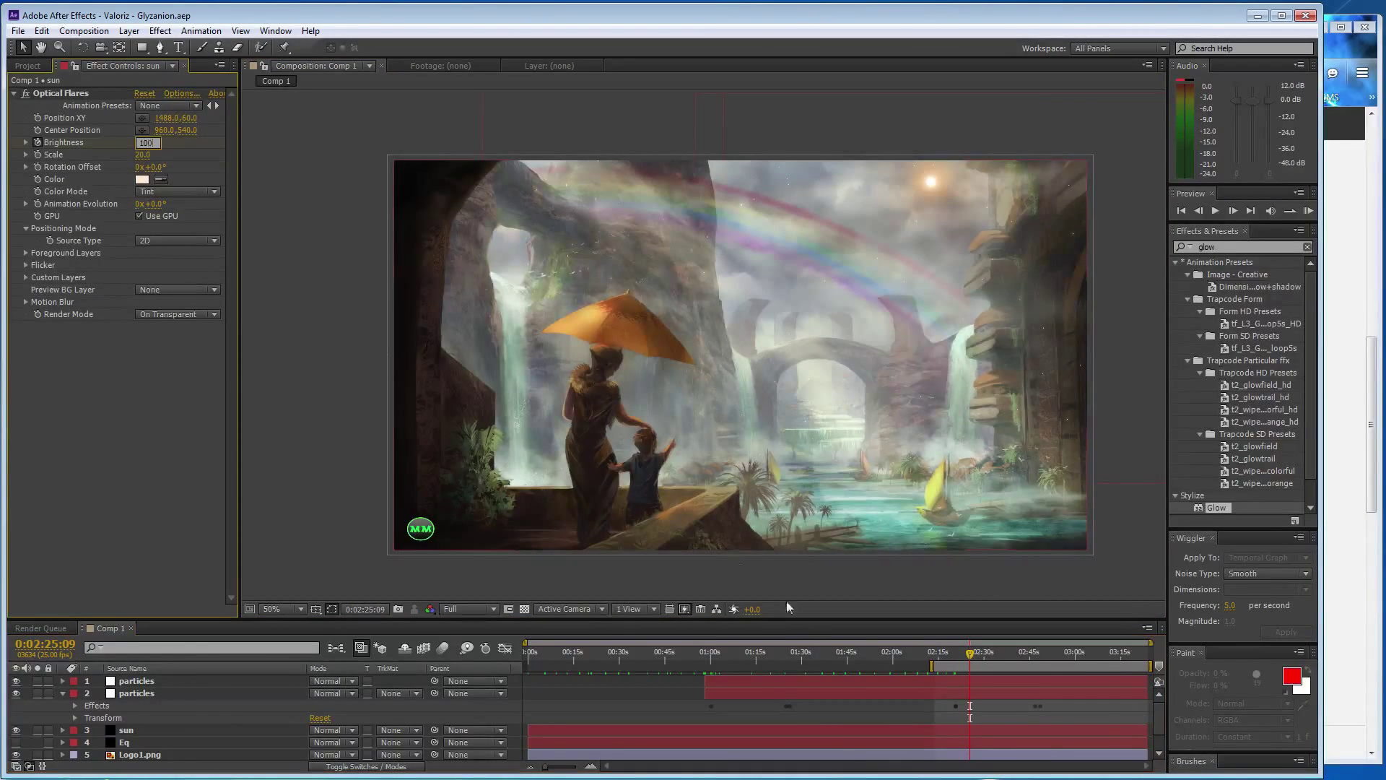
click(978, 656)
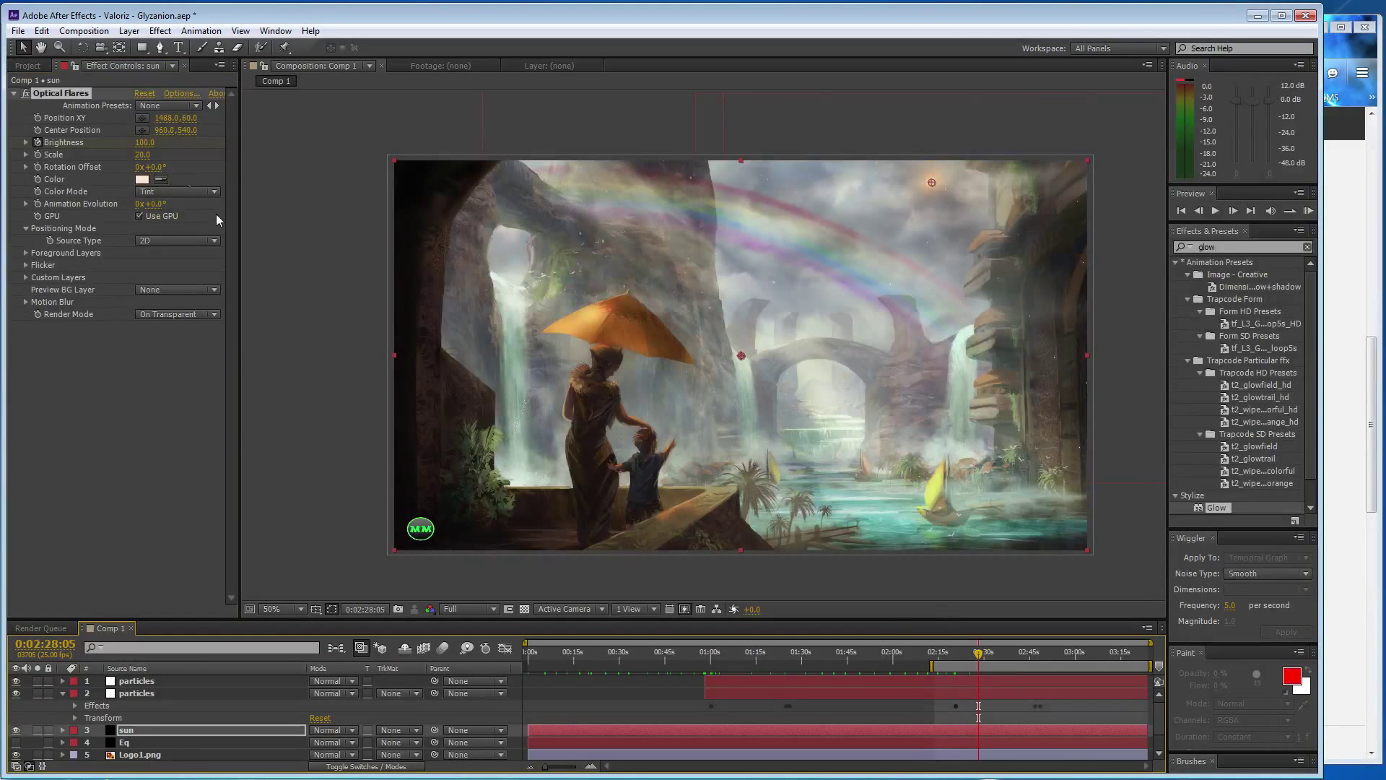
click(146, 143)
text(175)
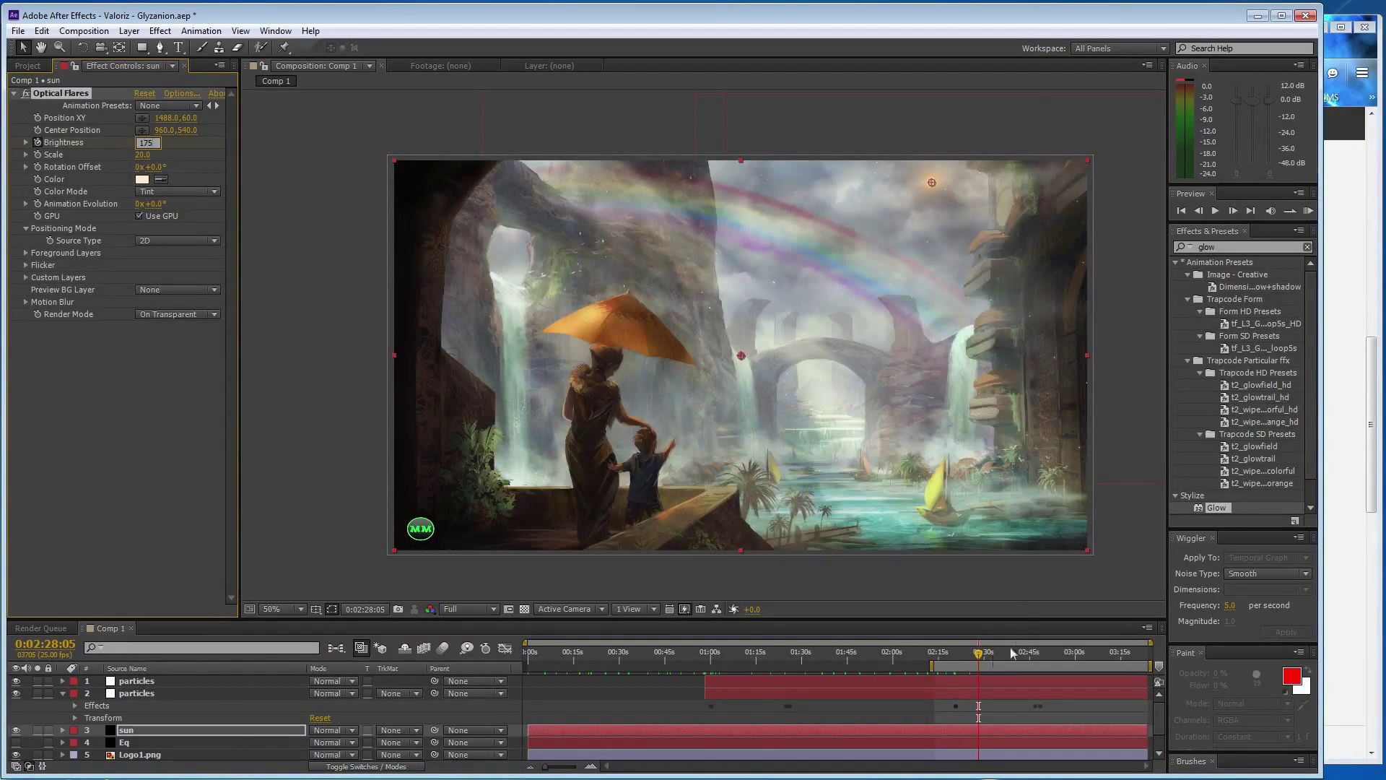
click(993, 659)
text(100)
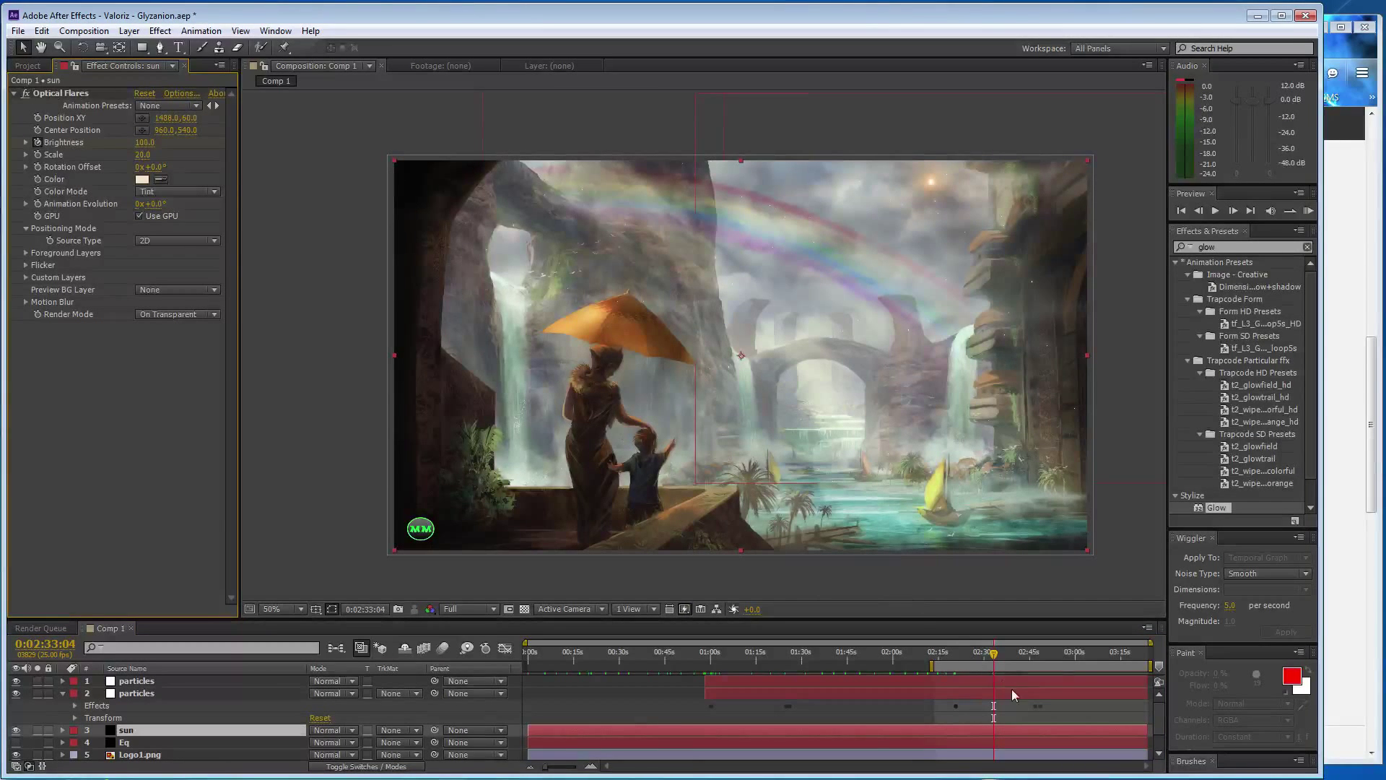
click(1005, 656)
click(198, 150)
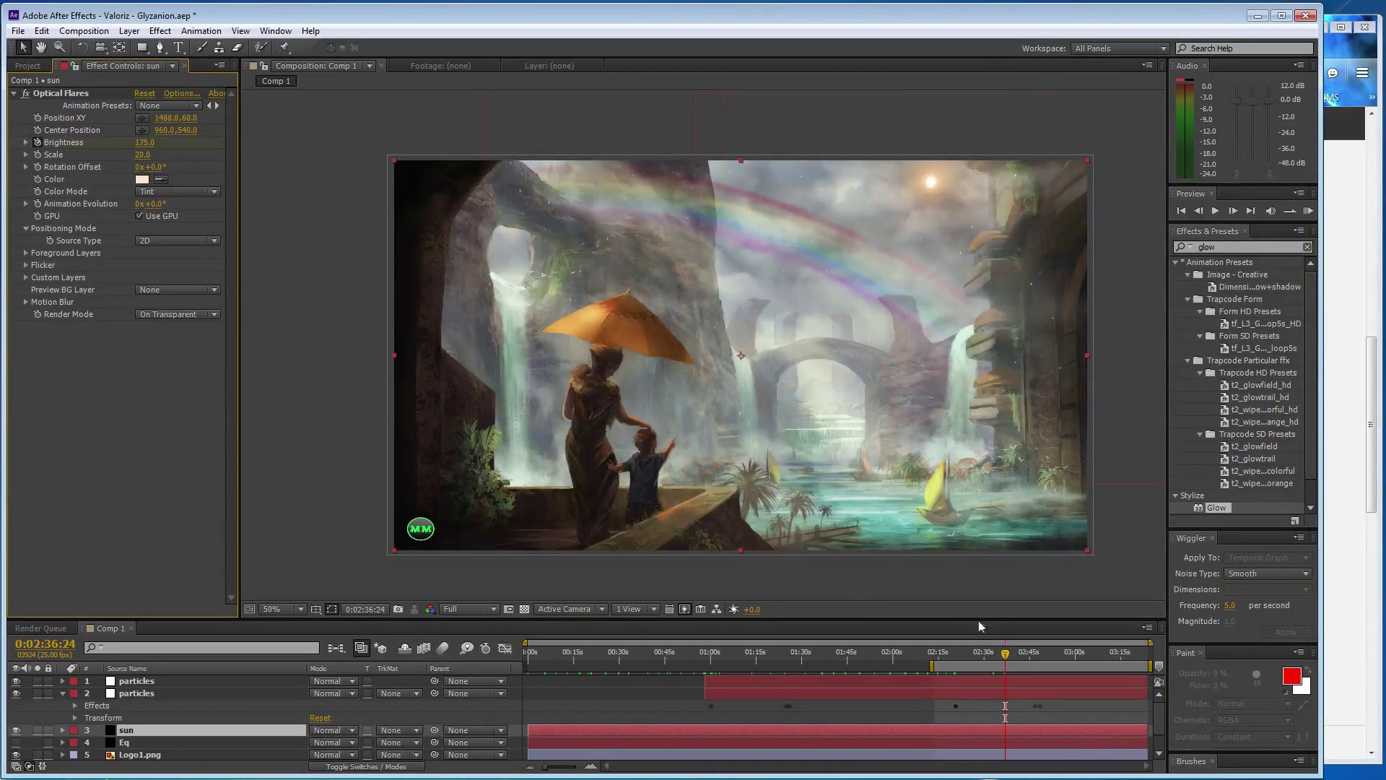
click(1018, 656)
click(144, 142)
text(100)
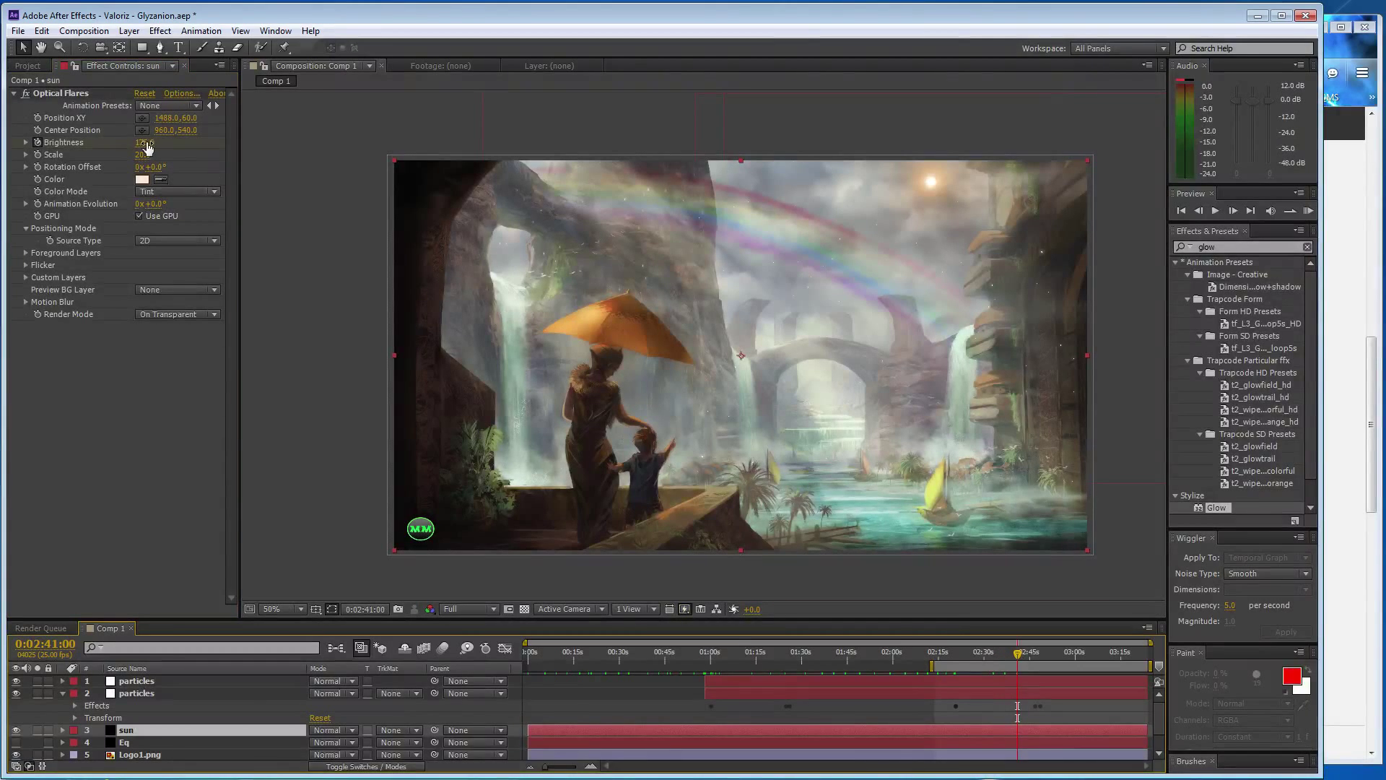
key(Return)
Continue alternating 175 and 100 from about 0:02:45, ending at Brightness 100 at 0:03:05:00
click(1030, 657)
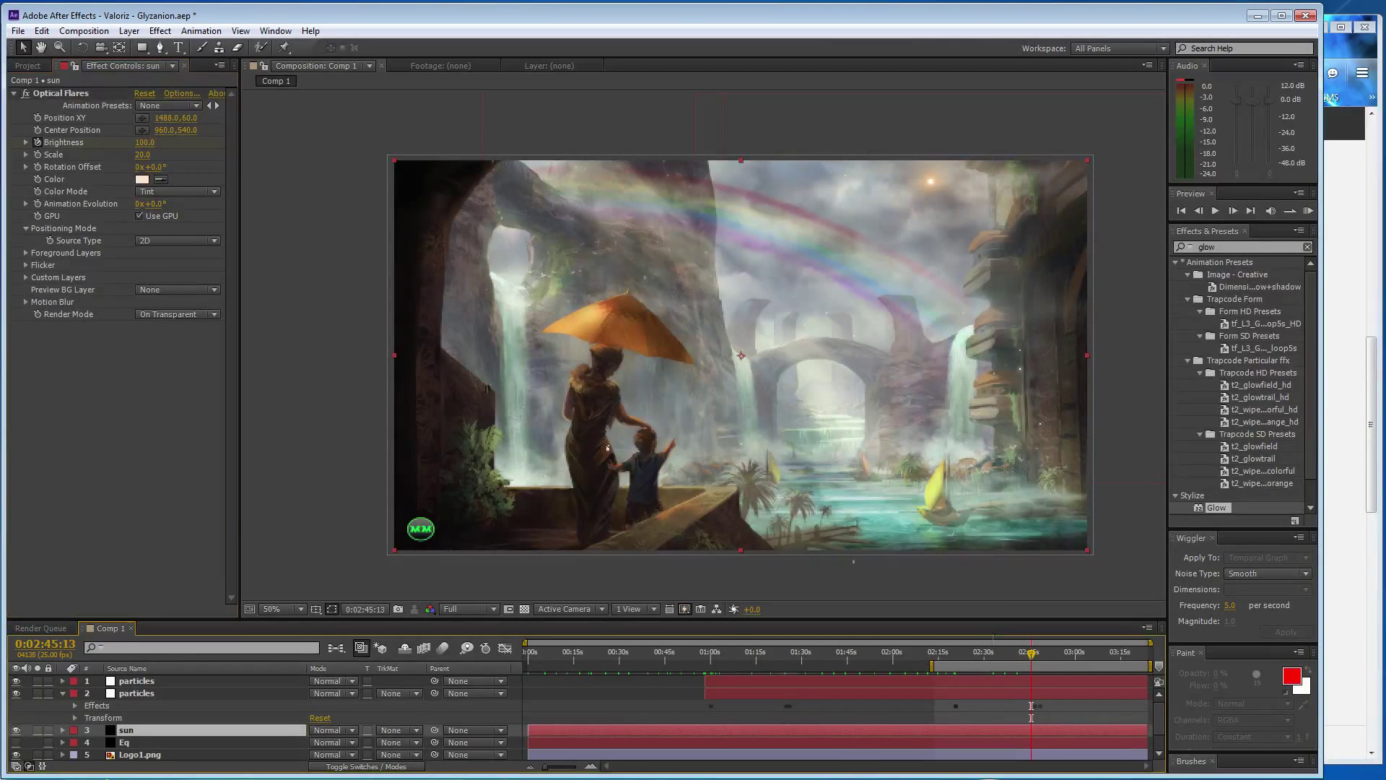
click(148, 448)
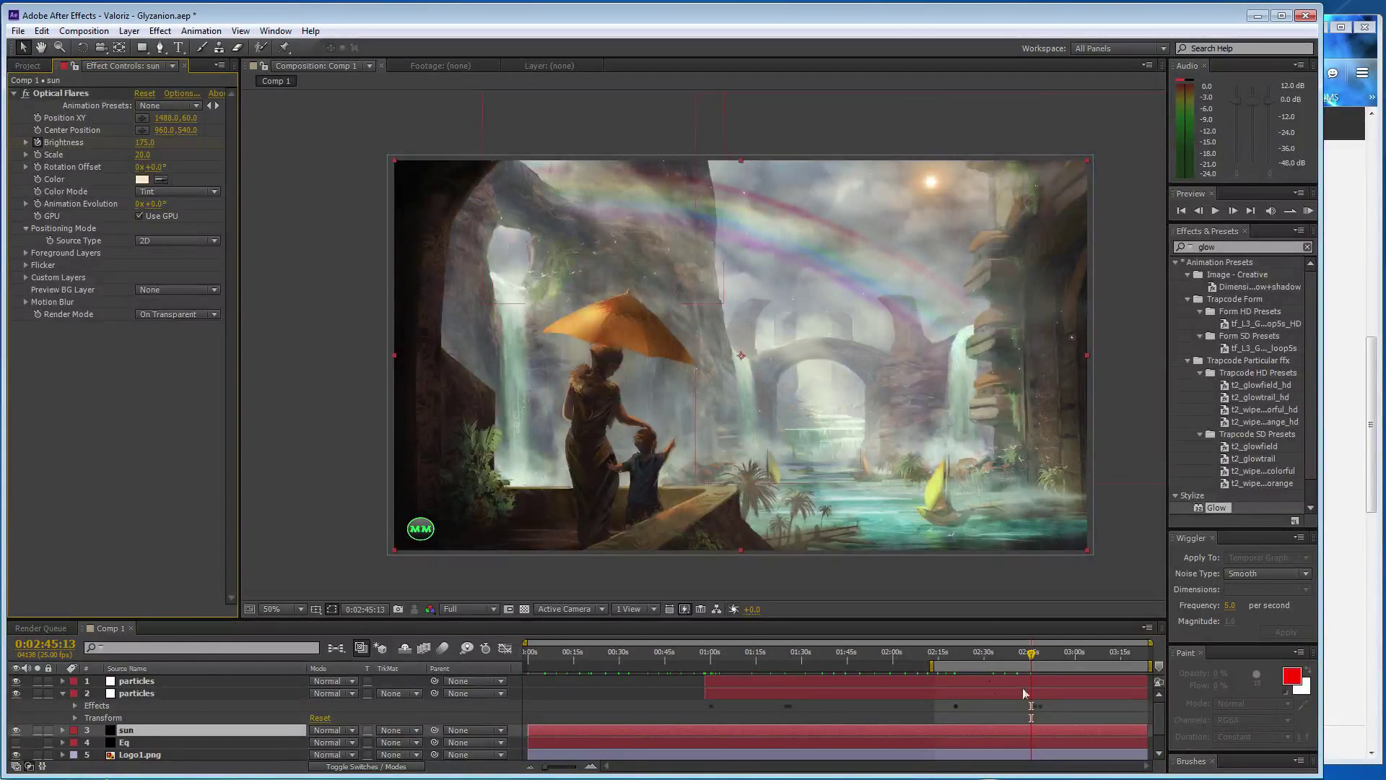
click(1041, 654)
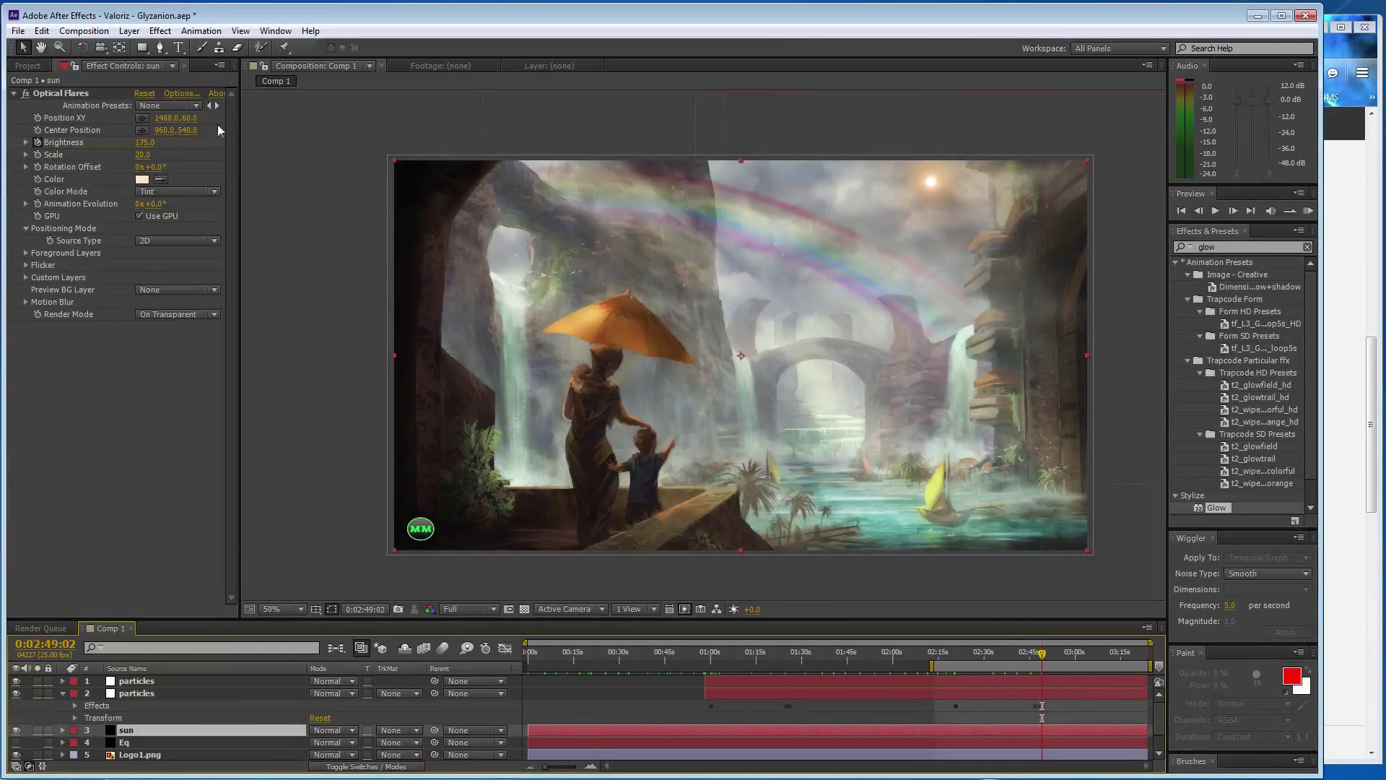
click(136, 487)
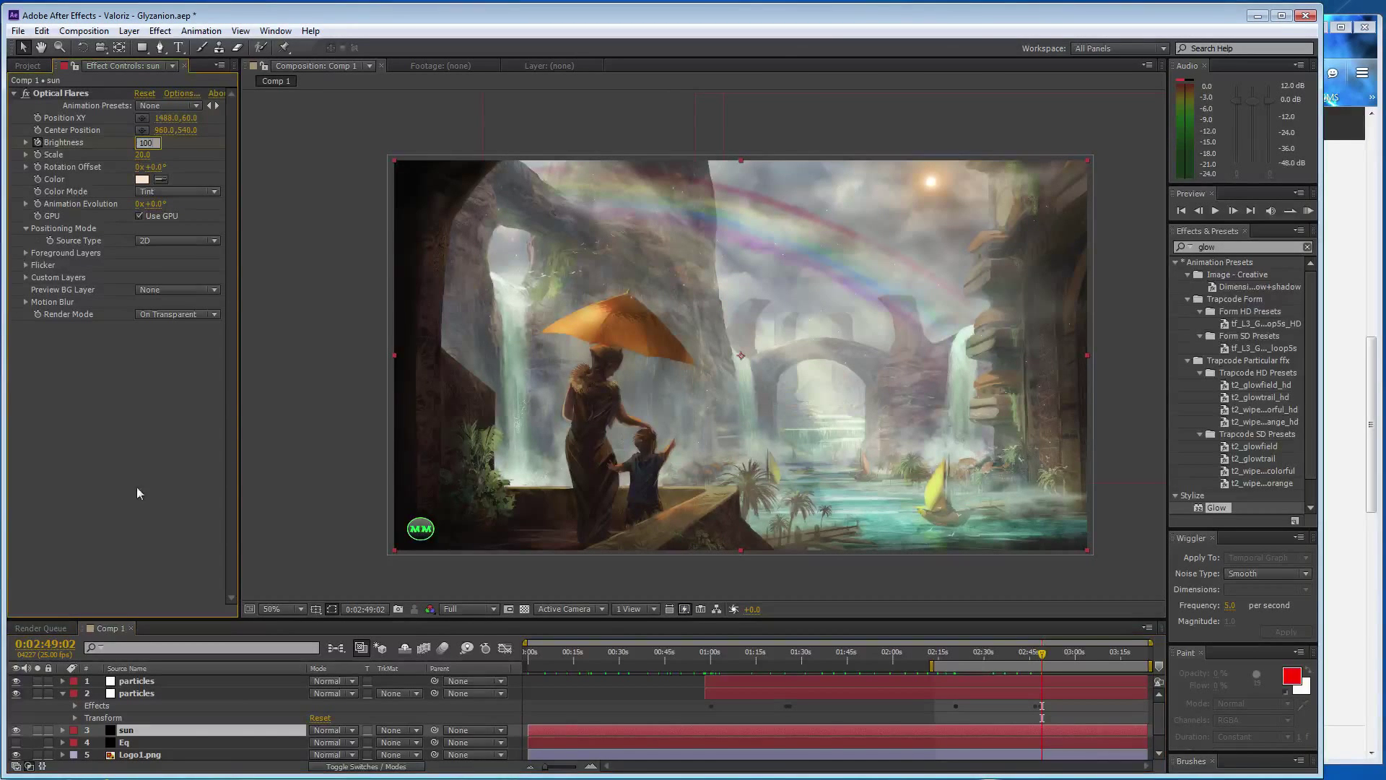
click(1053, 653)
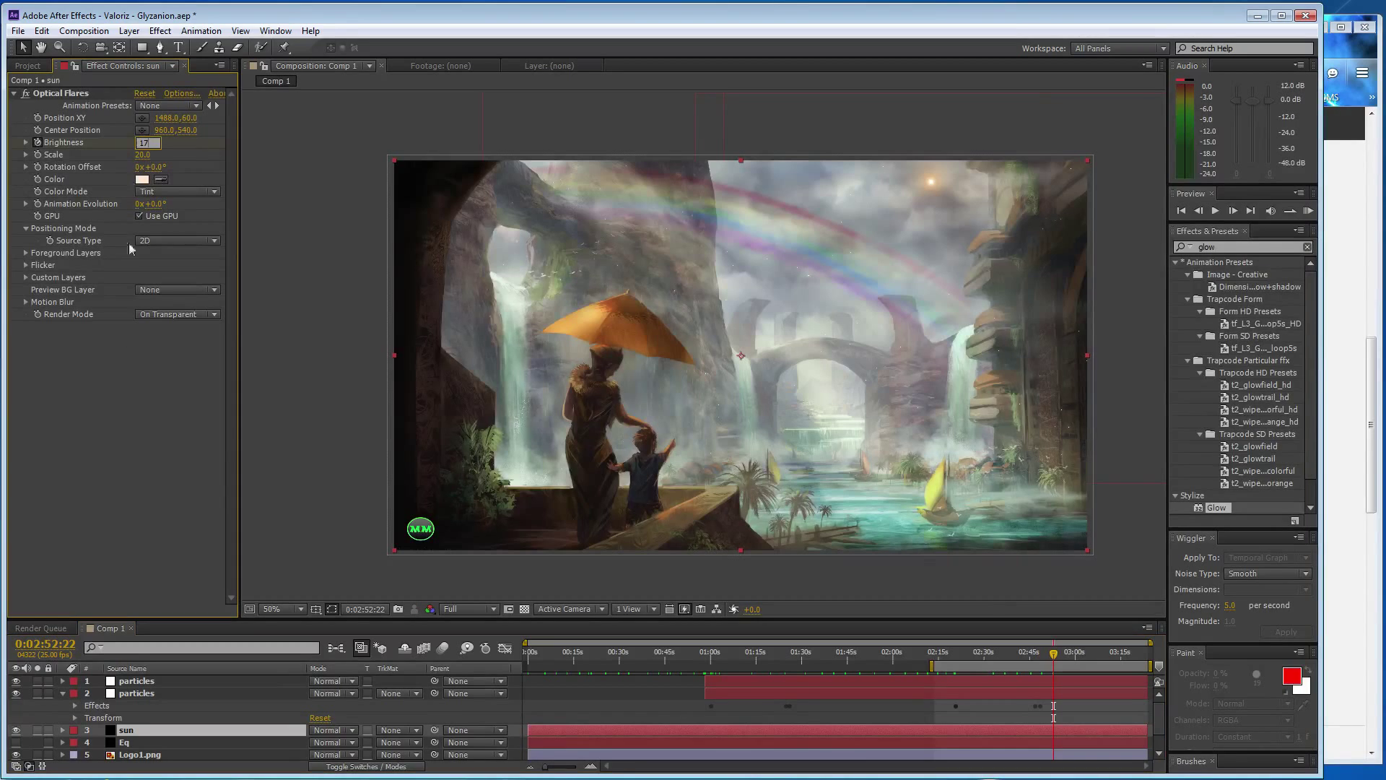
click(1063, 651)
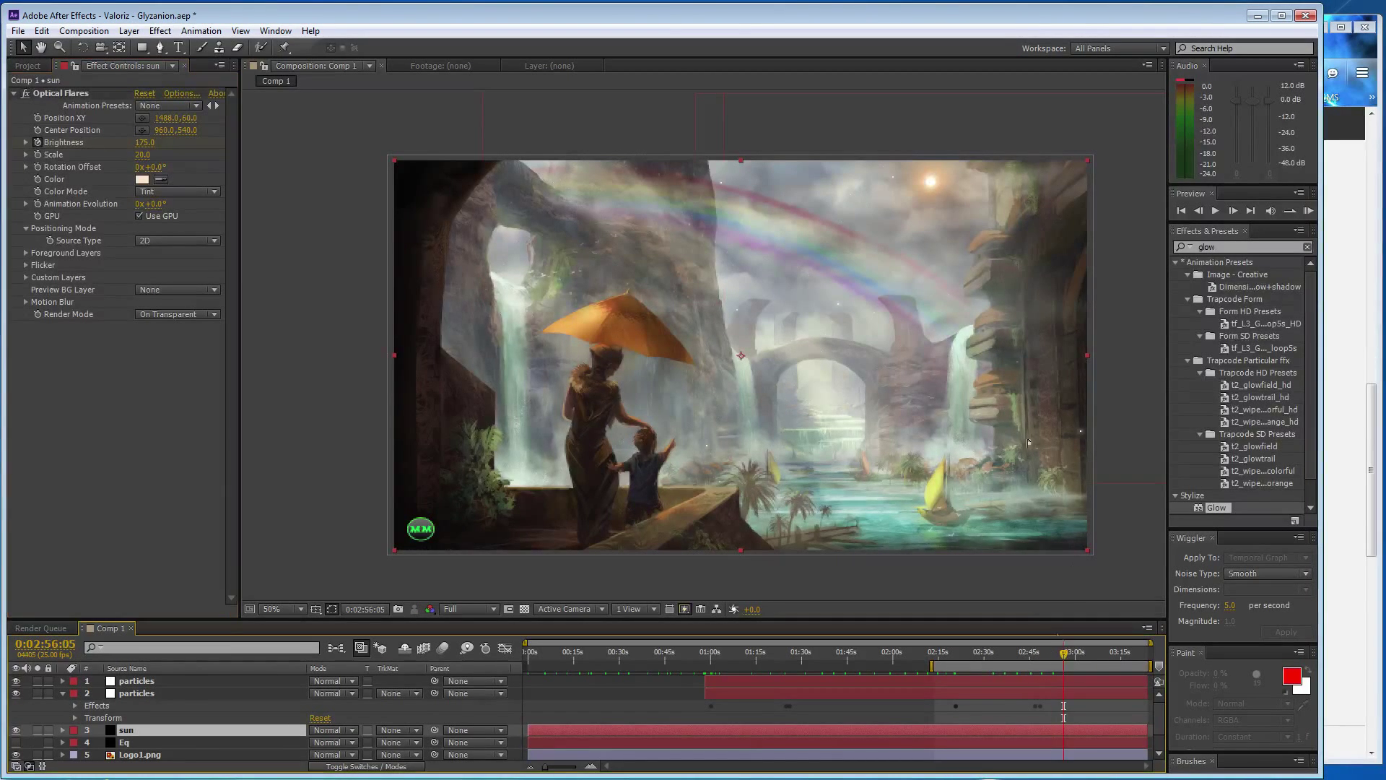
click(109, 313)
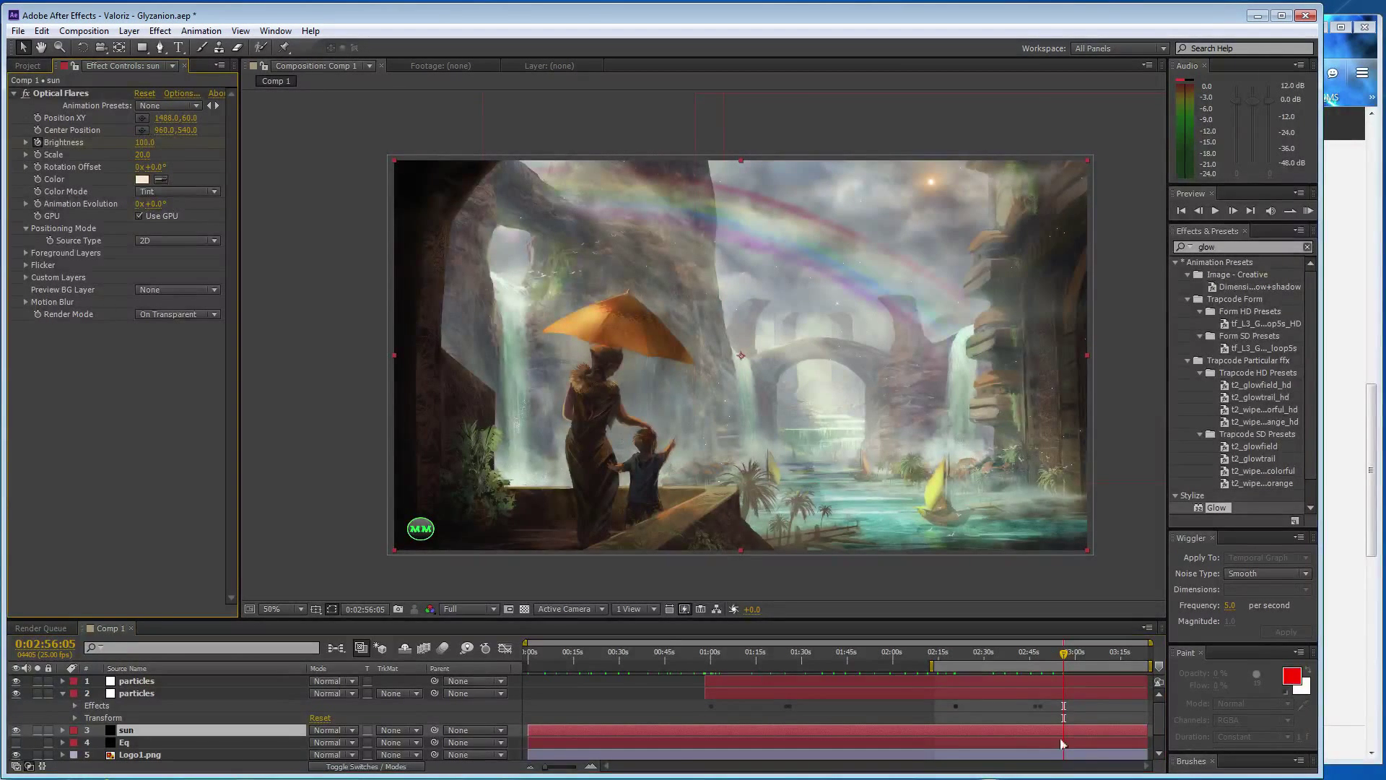
click(1076, 654)
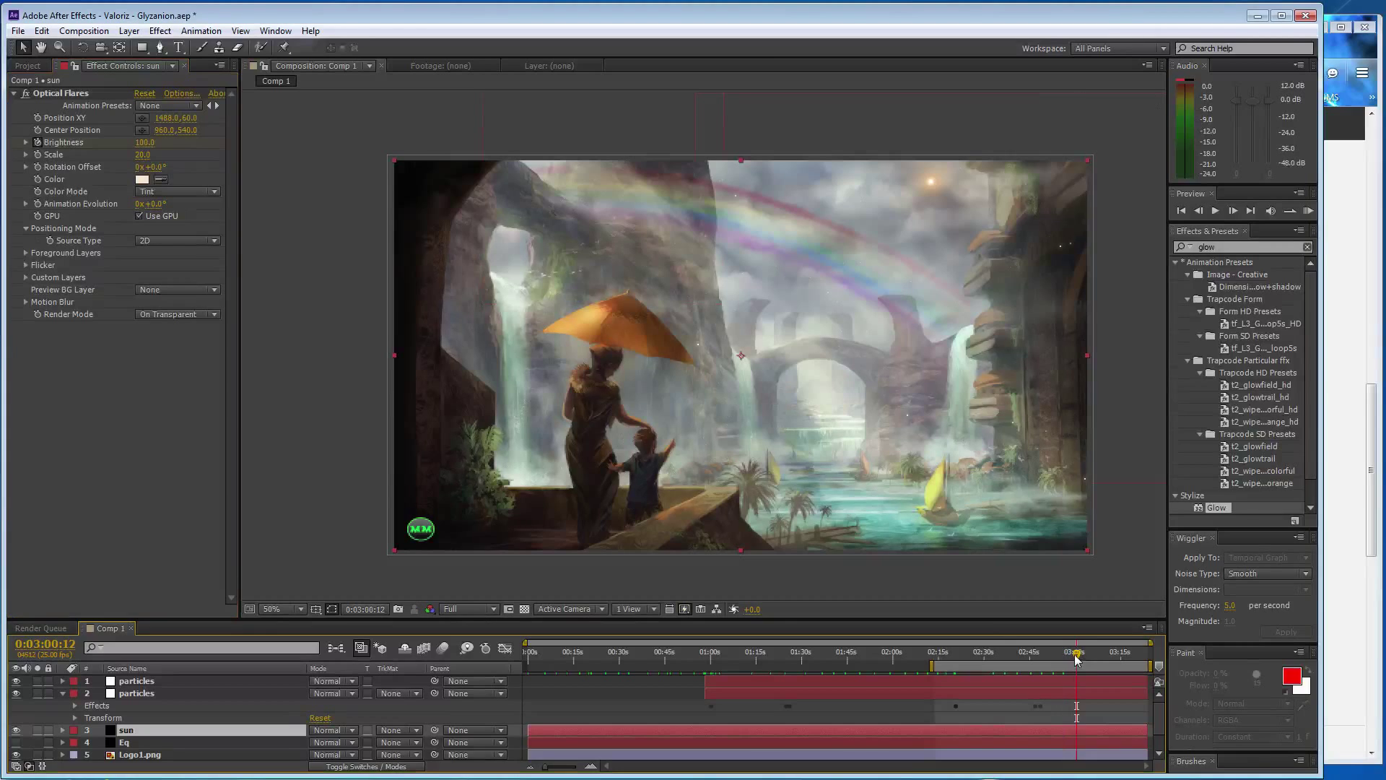
click(144, 142)
text(175)
key(Return)
drag(1081, 659, 1090, 654)
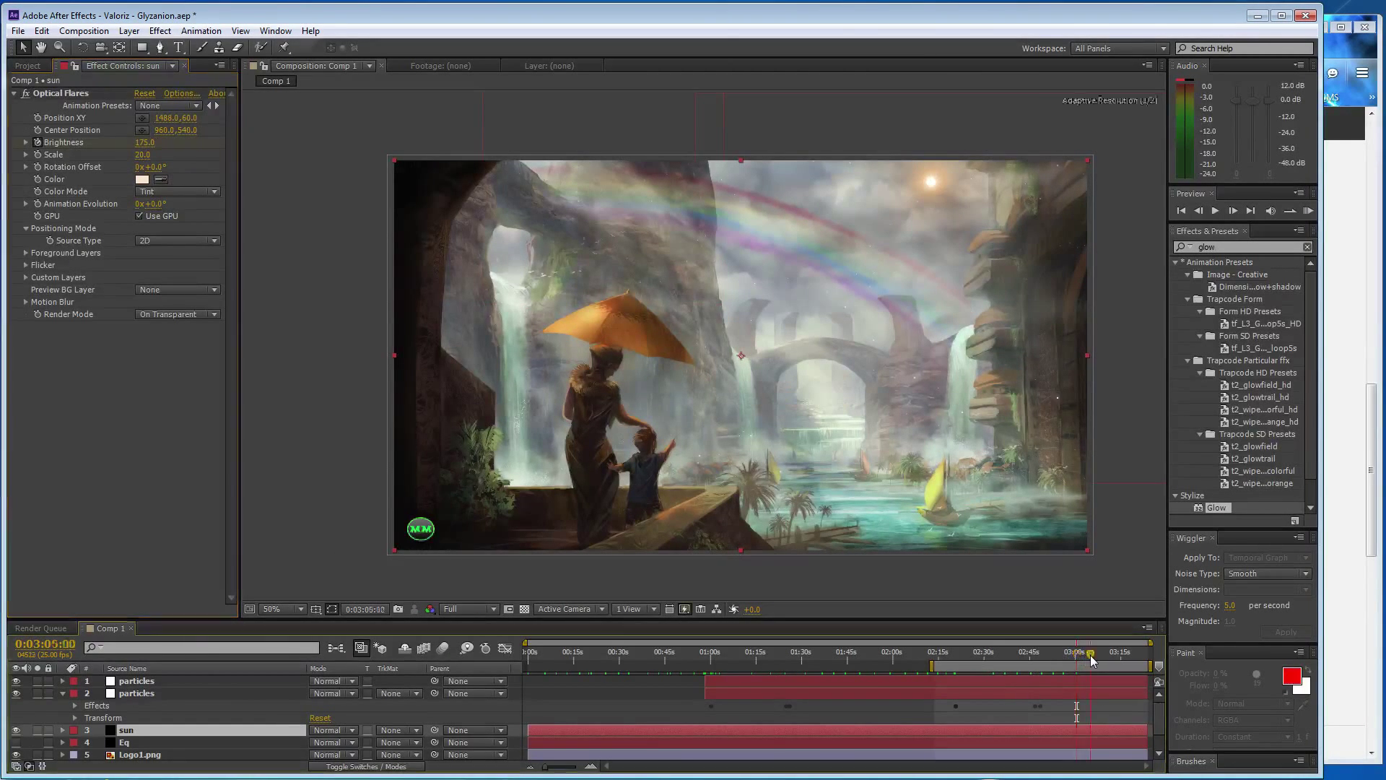
click(144, 142)
text(100)
key(Return)
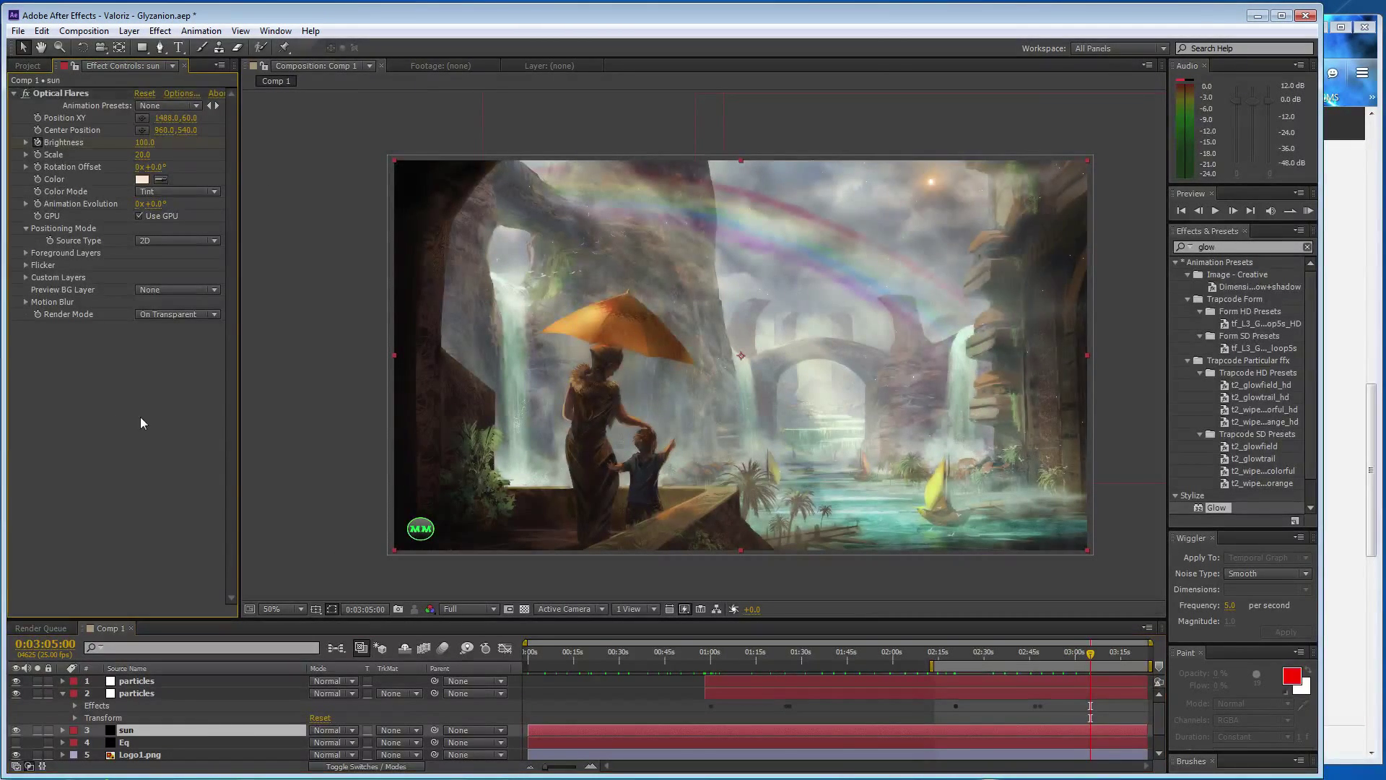
Scroll the SoundCloud feed, play ShockLine - Falling, and switch back to After Effects
click(1349, 385)
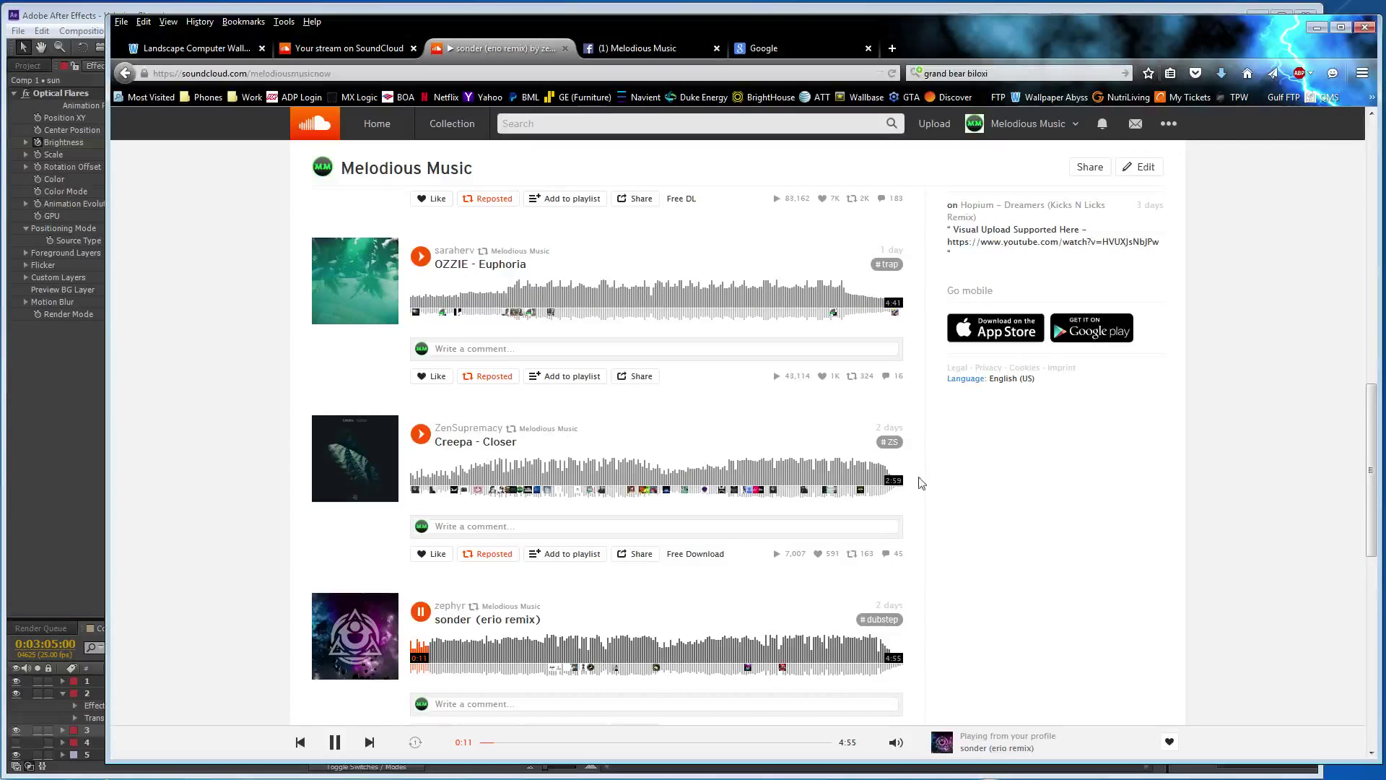
scroll(916, 480, down, 3)
scroll(830, 491, down, 3)
scroll(780, 498, down, 2)
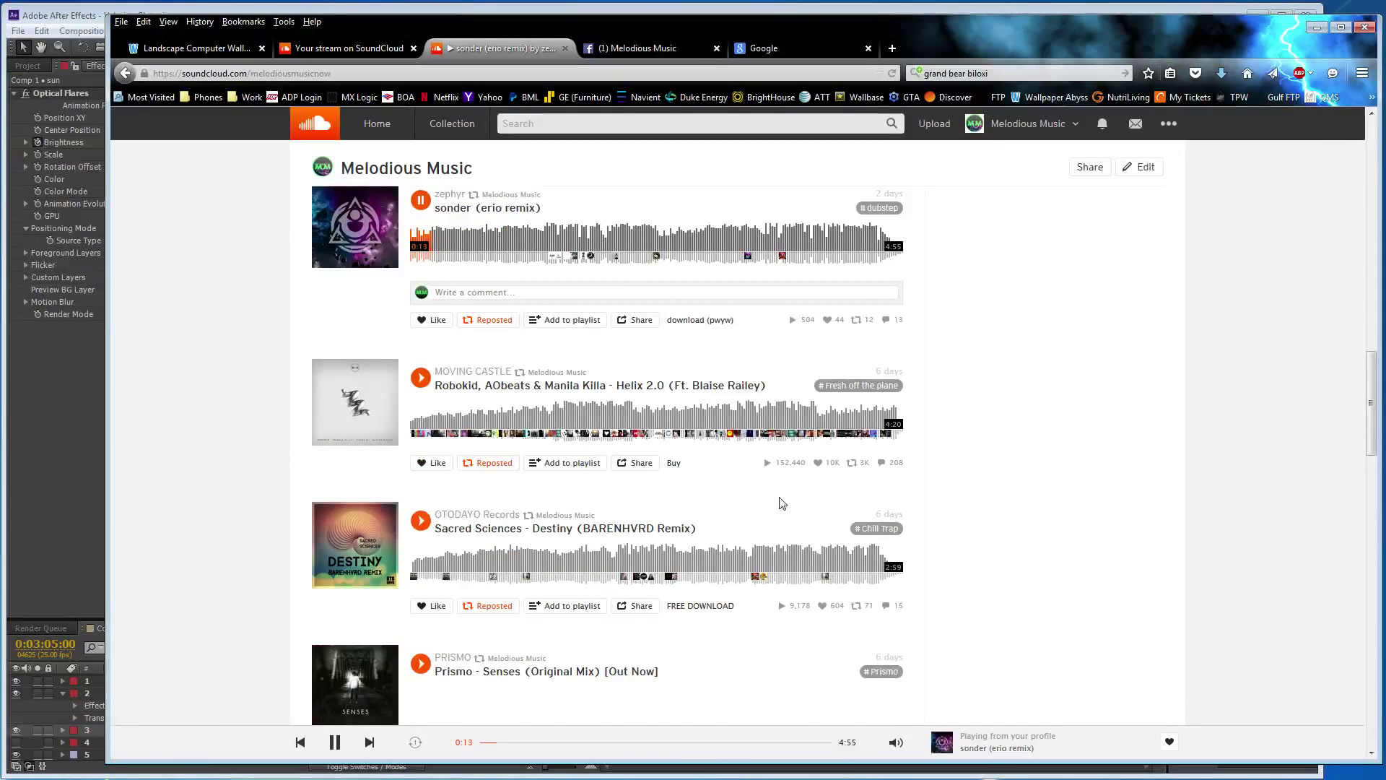
scroll(780, 498, down, 3)
scroll(779, 498, down, 3)
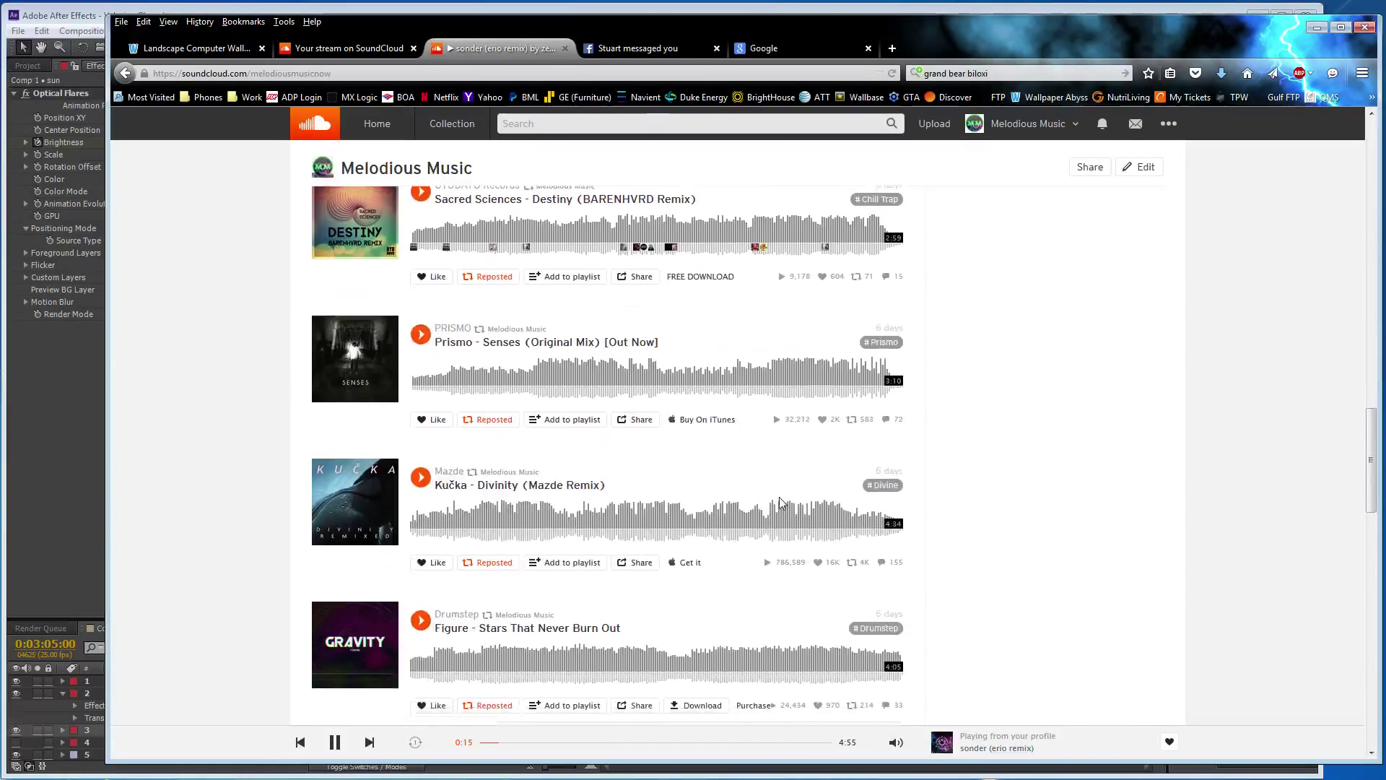
scroll(778, 498, down, 2)
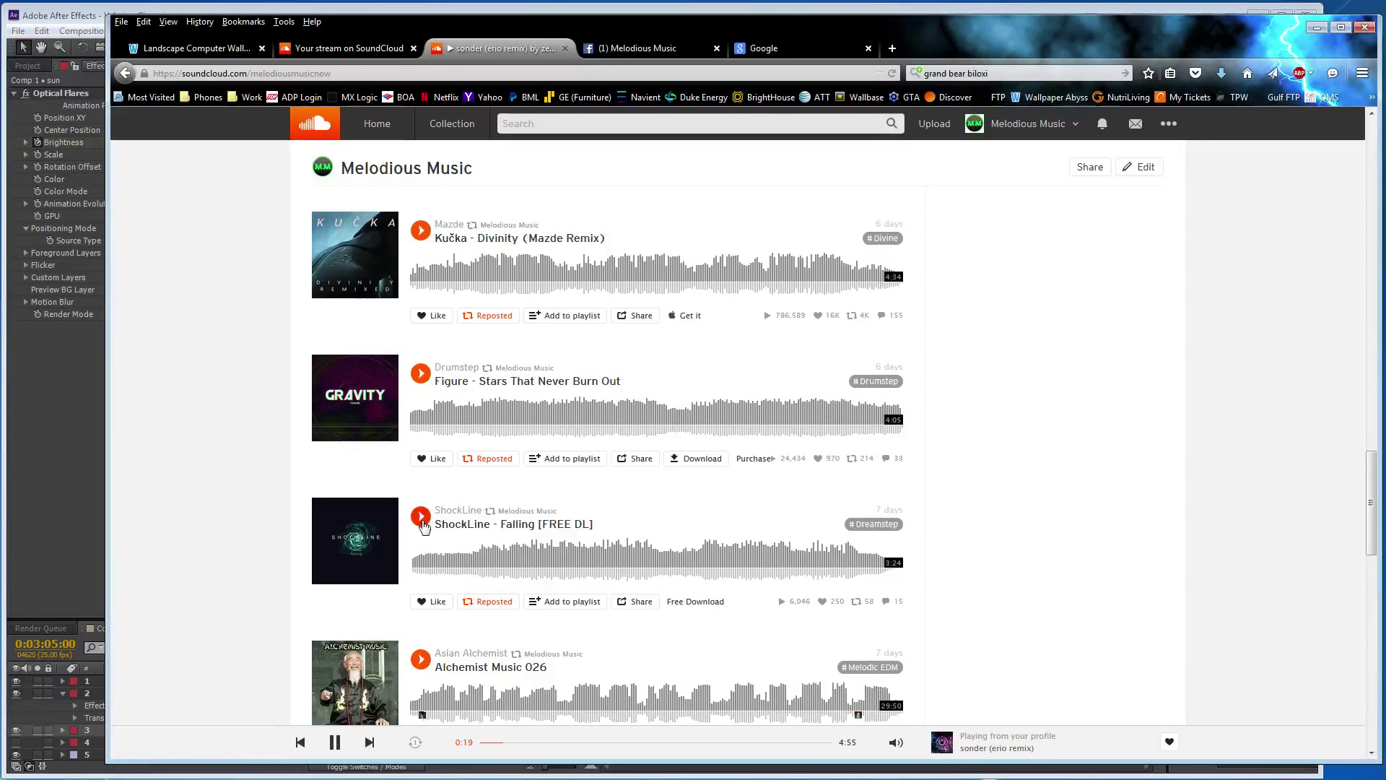
click(421, 515)
click(29, 485)
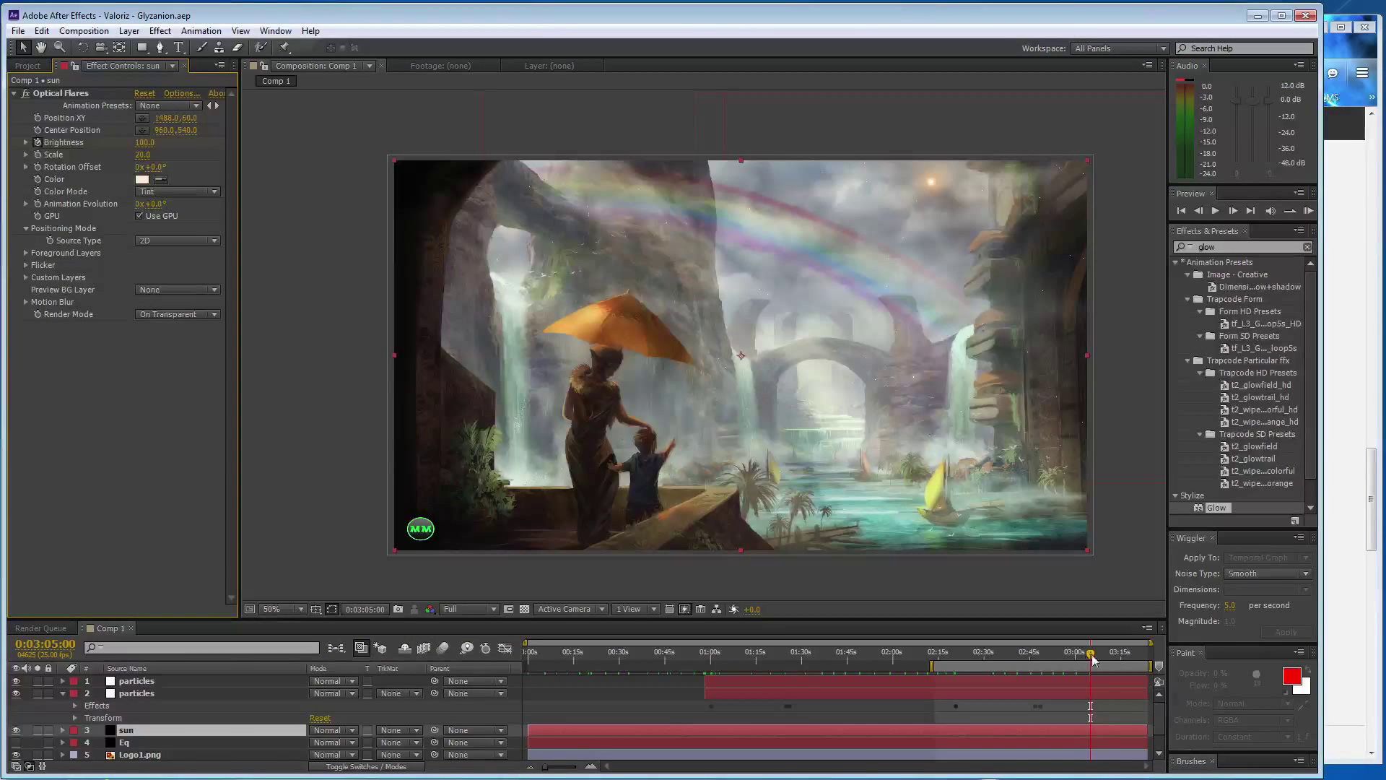
Key Brightness 175 at 0:03:10:12 and 100 at 0:03:14:07
click(1106, 651)
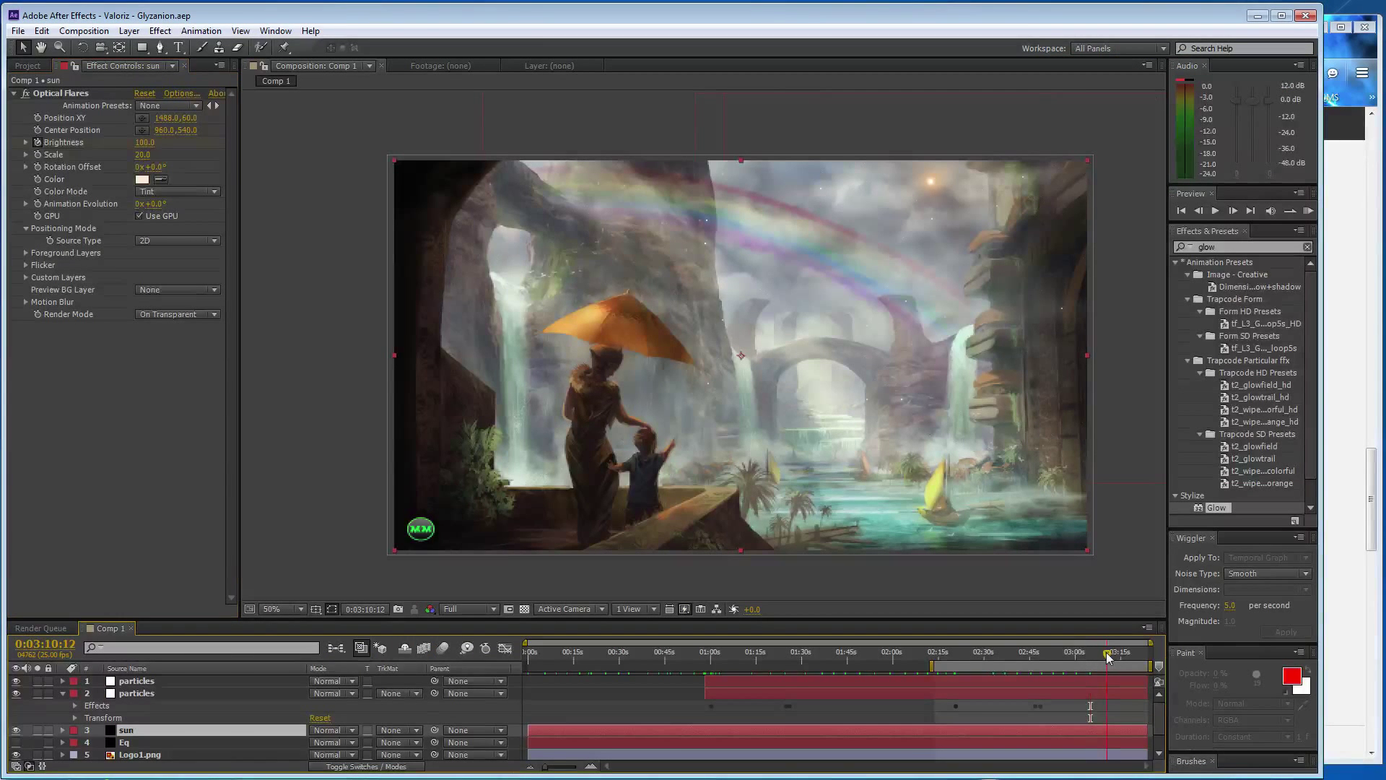
click(142, 142)
text(175)
key(Return)
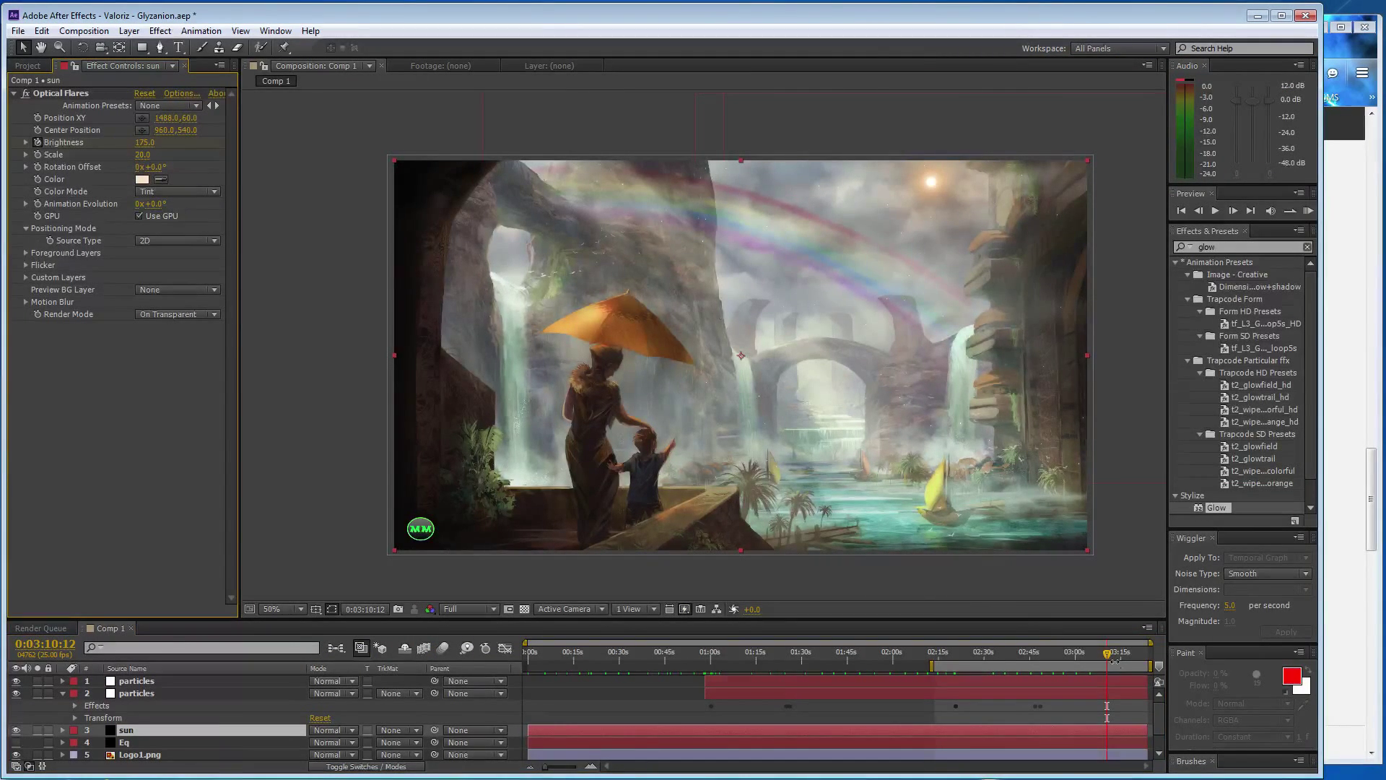
click(1118, 655)
click(110, 355)
key(ctrl+z)
Key Brightness 175 at 0:03:18:02 and 100 at the comp end 0:03:23:24, then save
click(1129, 654)
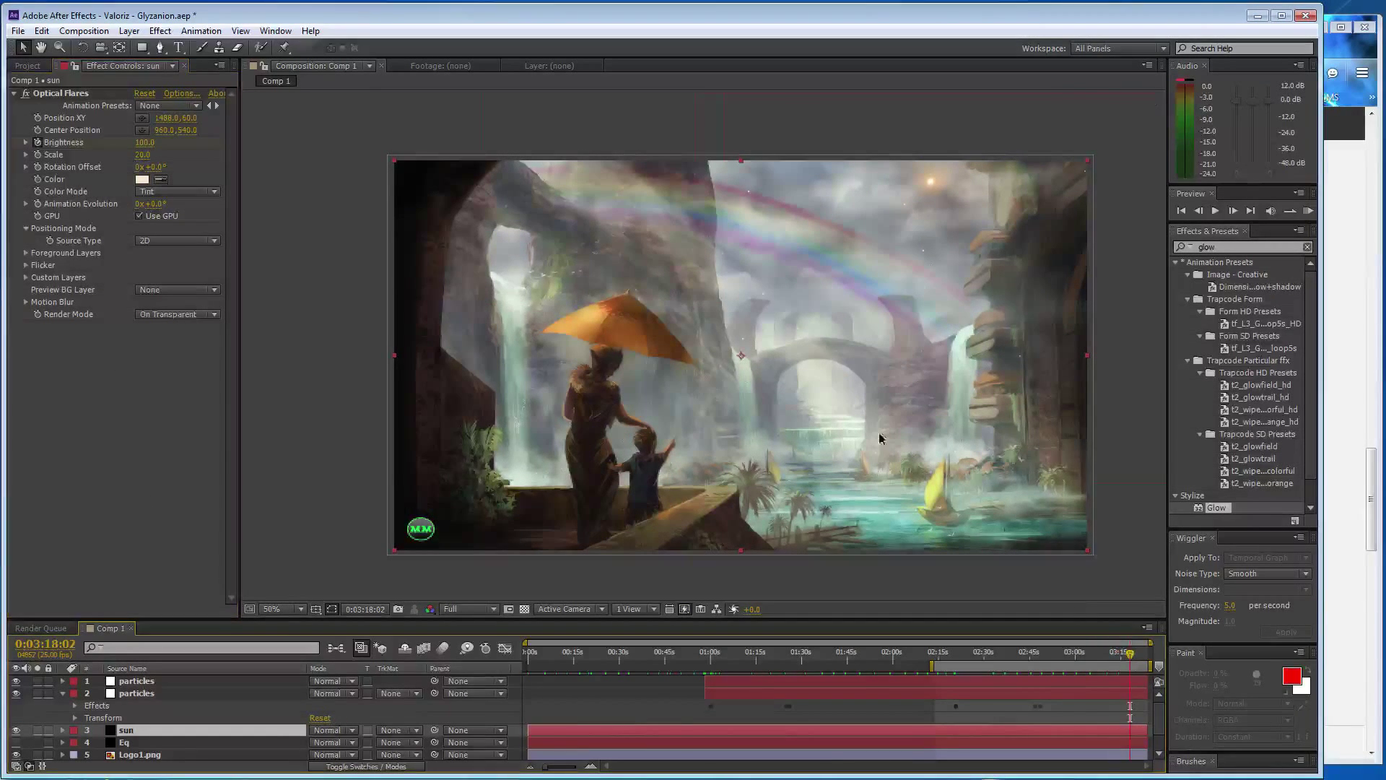
click(149, 448)
key(ctrl+shift+z)
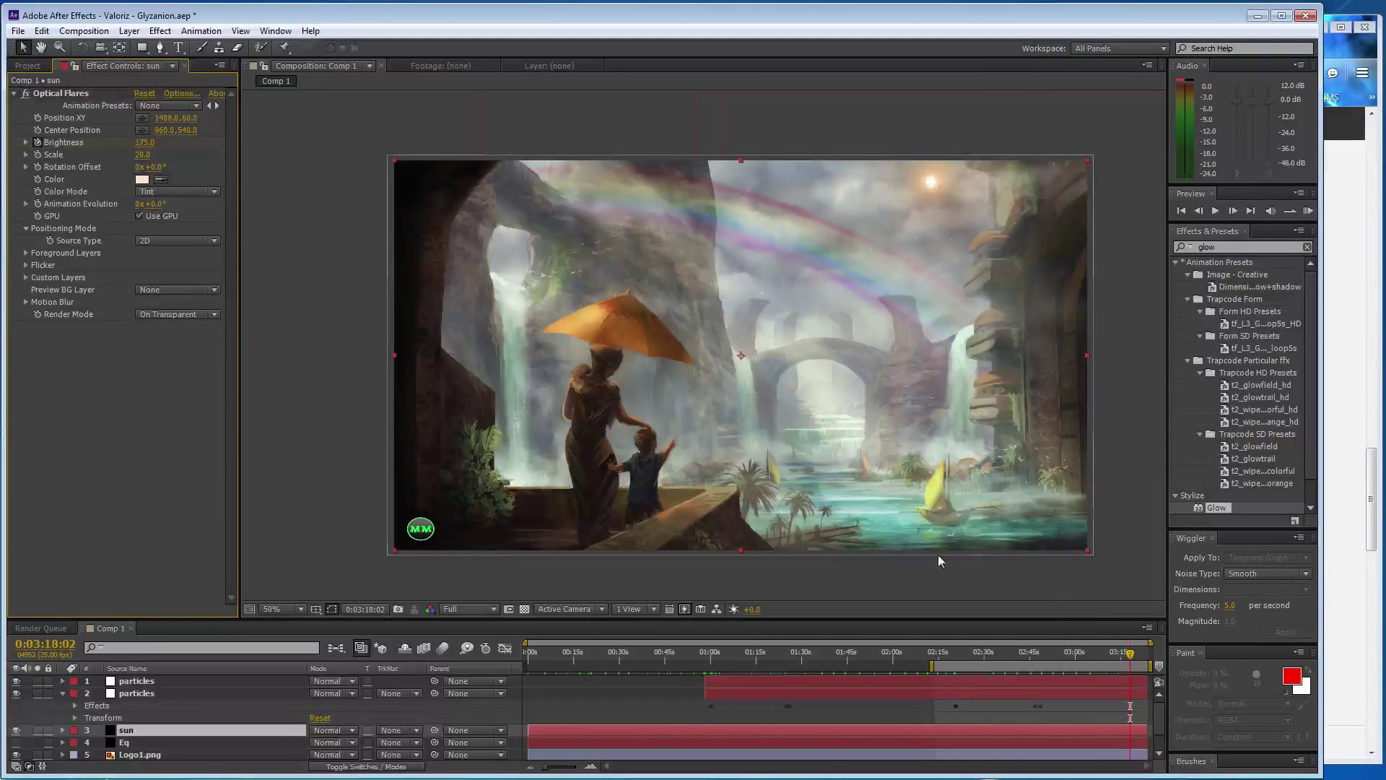
drag(1133, 658, 1149, 653)
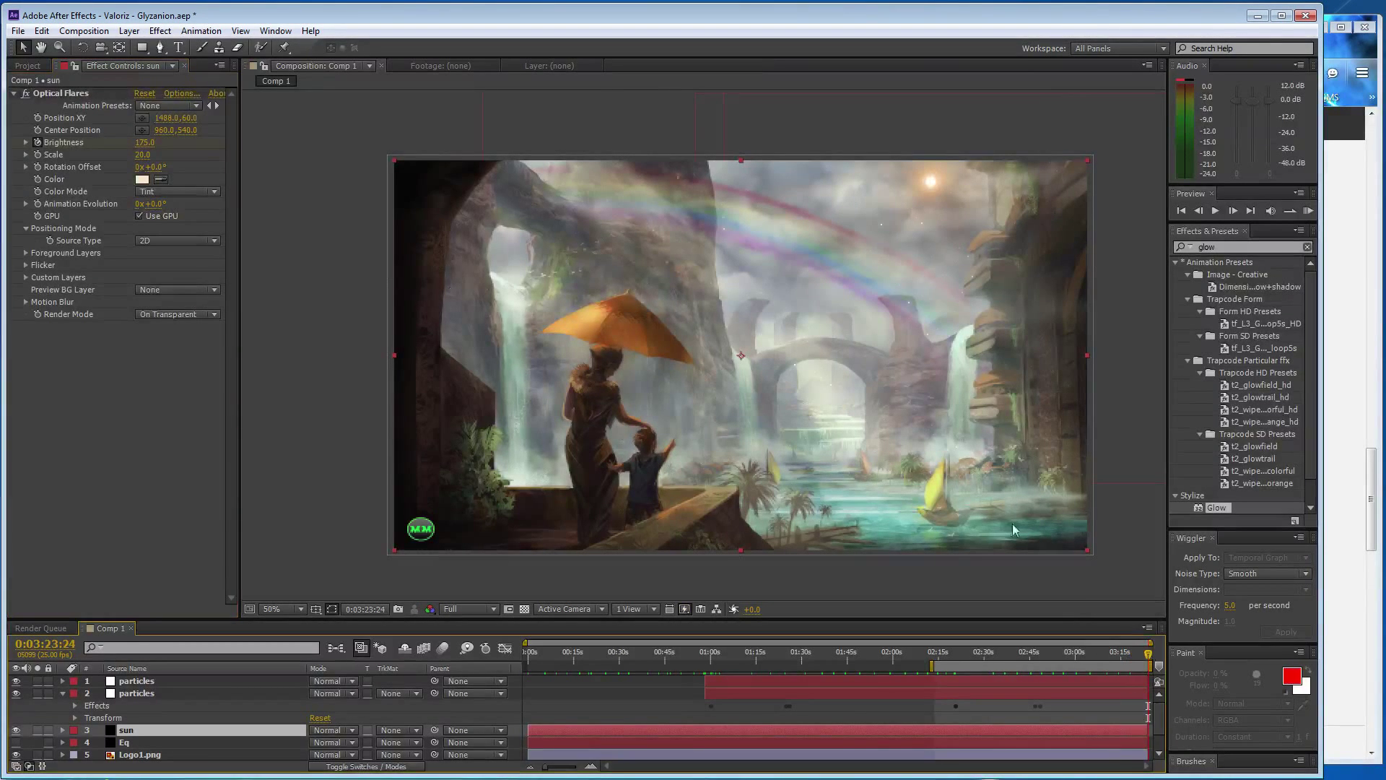
click(145, 142)
text(100)
key(Return)
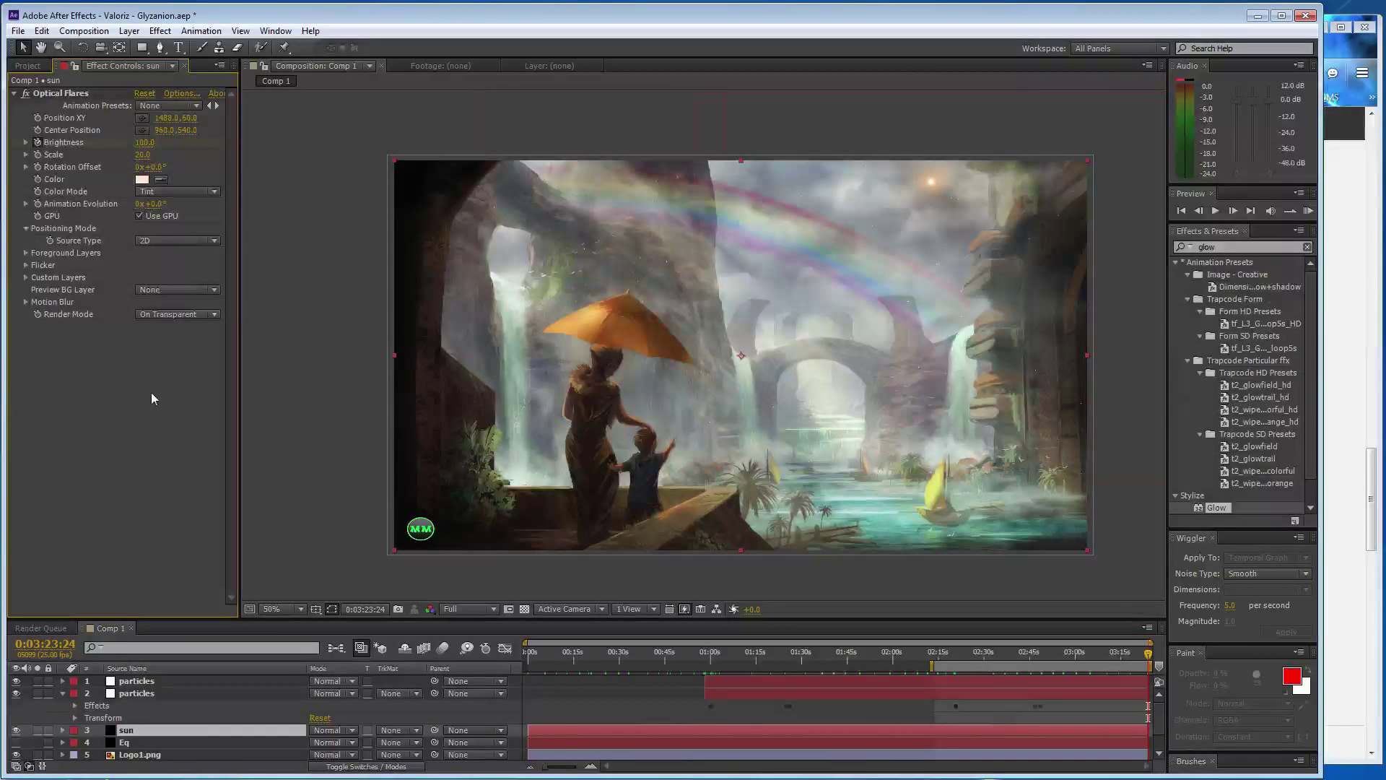
key(ctrl+s)
Collapse the particles layer and make the Eq light-streaks layer visible
click(63, 693)
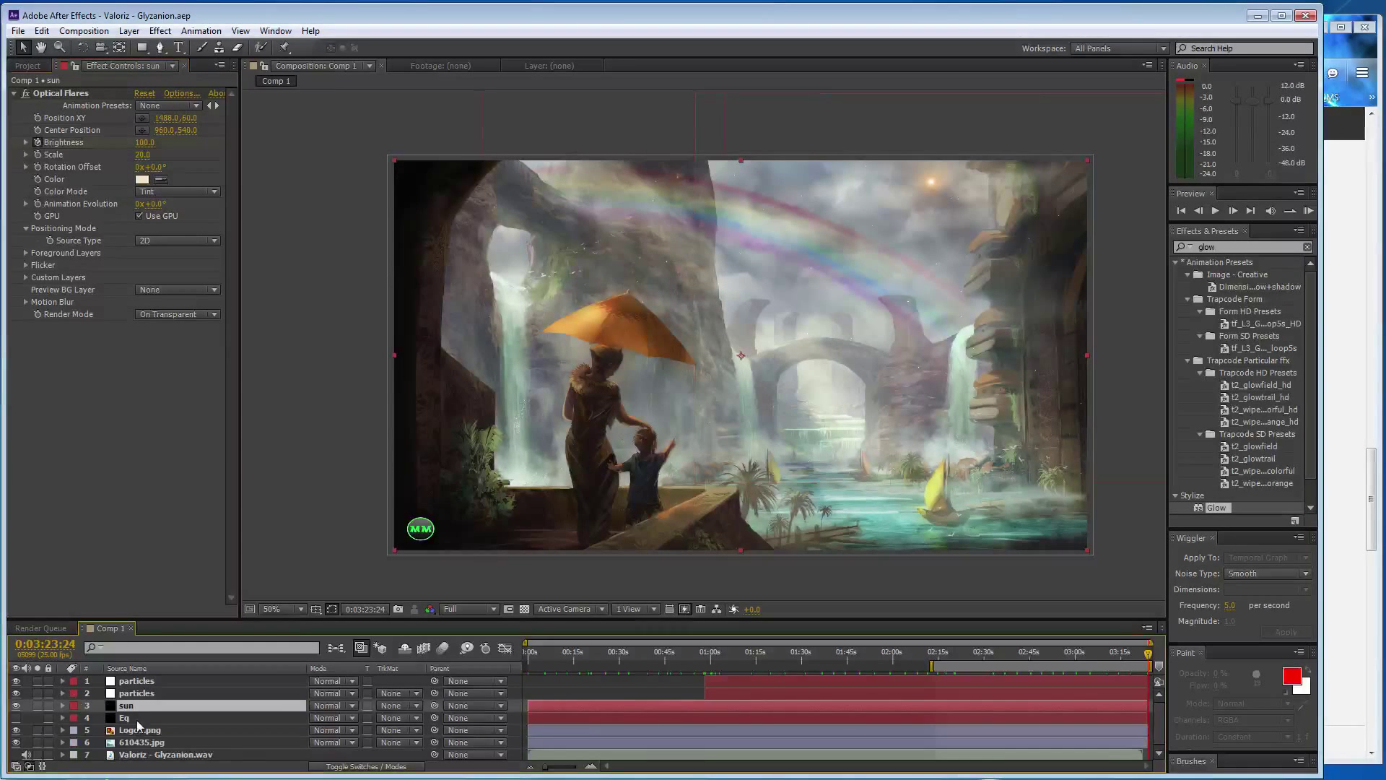
click(175, 743)
click(16, 717)
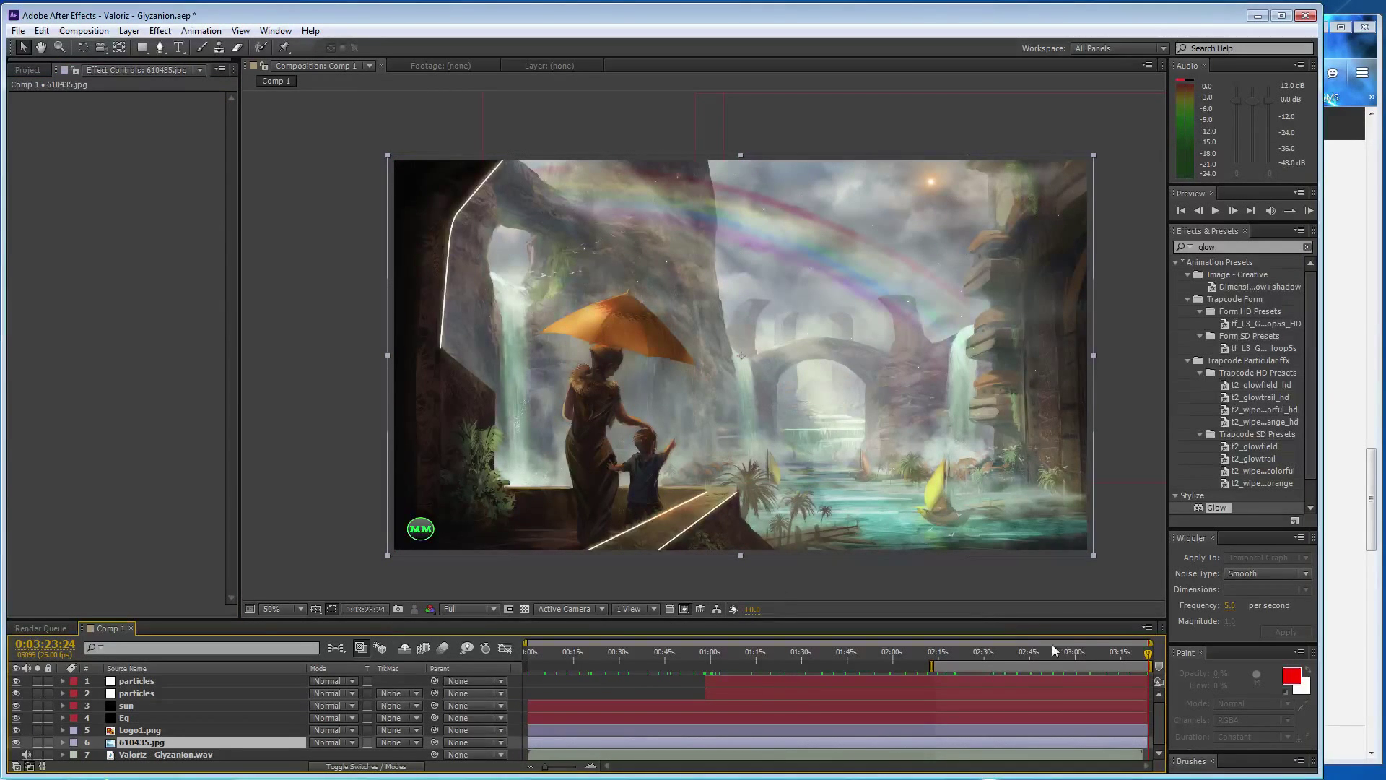
drag(1144, 652, 803, 652)
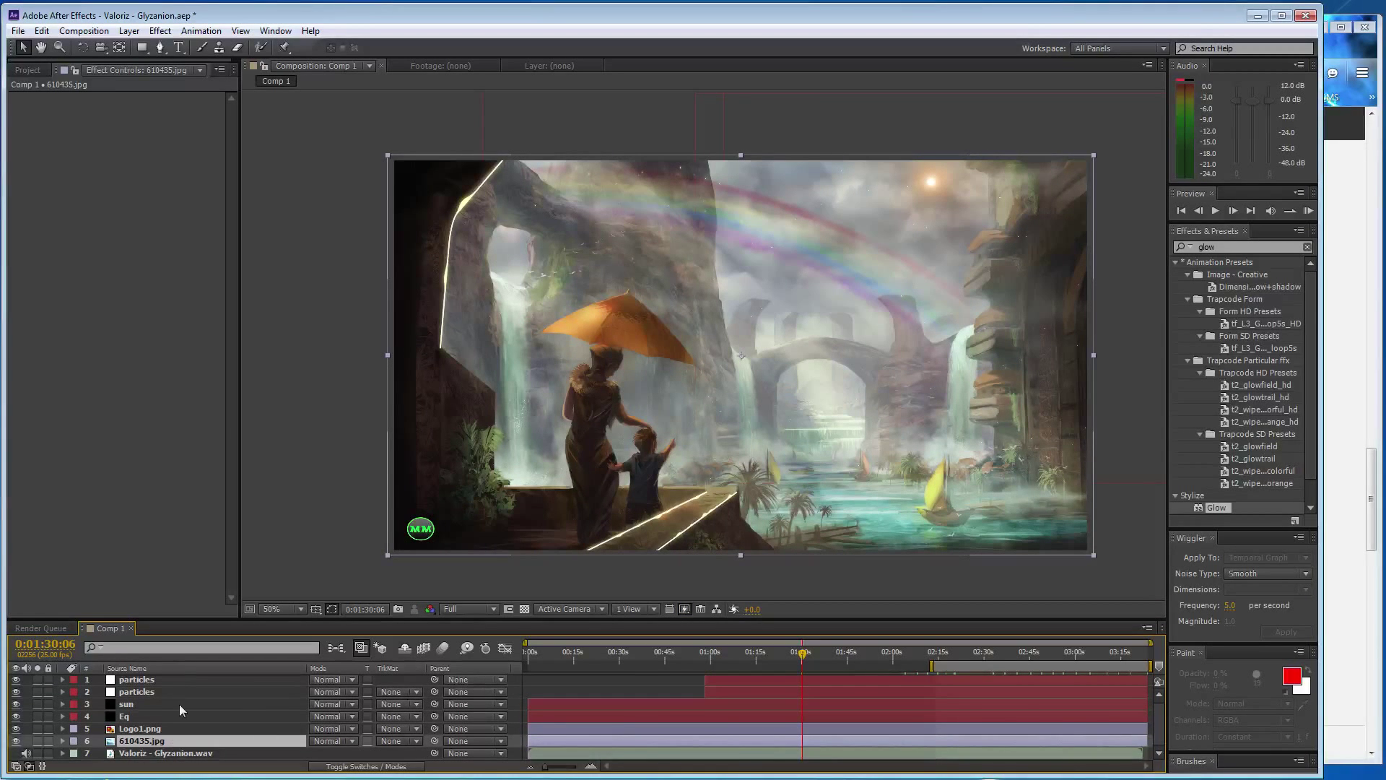
Pre-compose layers 1–6 into Pre-comp 3, leaving the audio outside, and show the Project items
shift+click(179, 681)
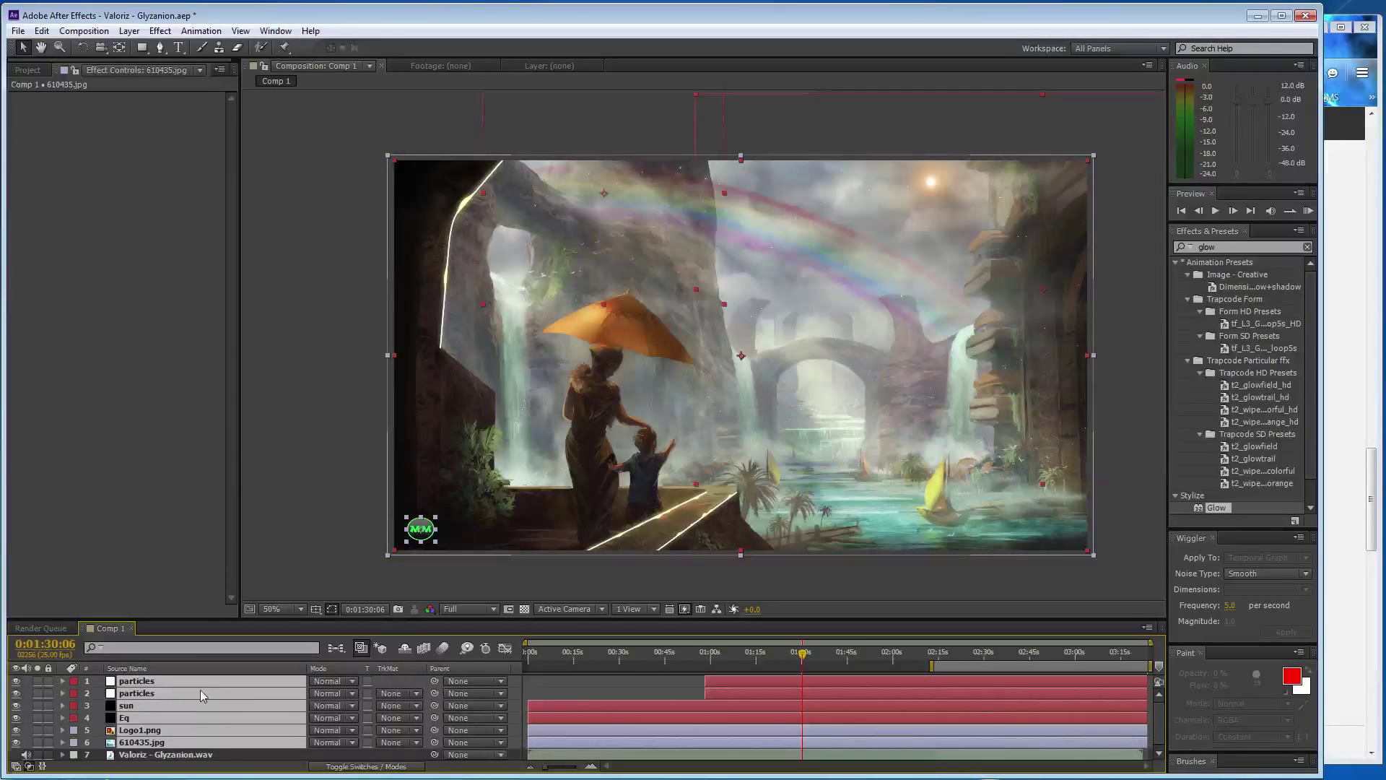
right_click(200, 691)
click(245, 579)
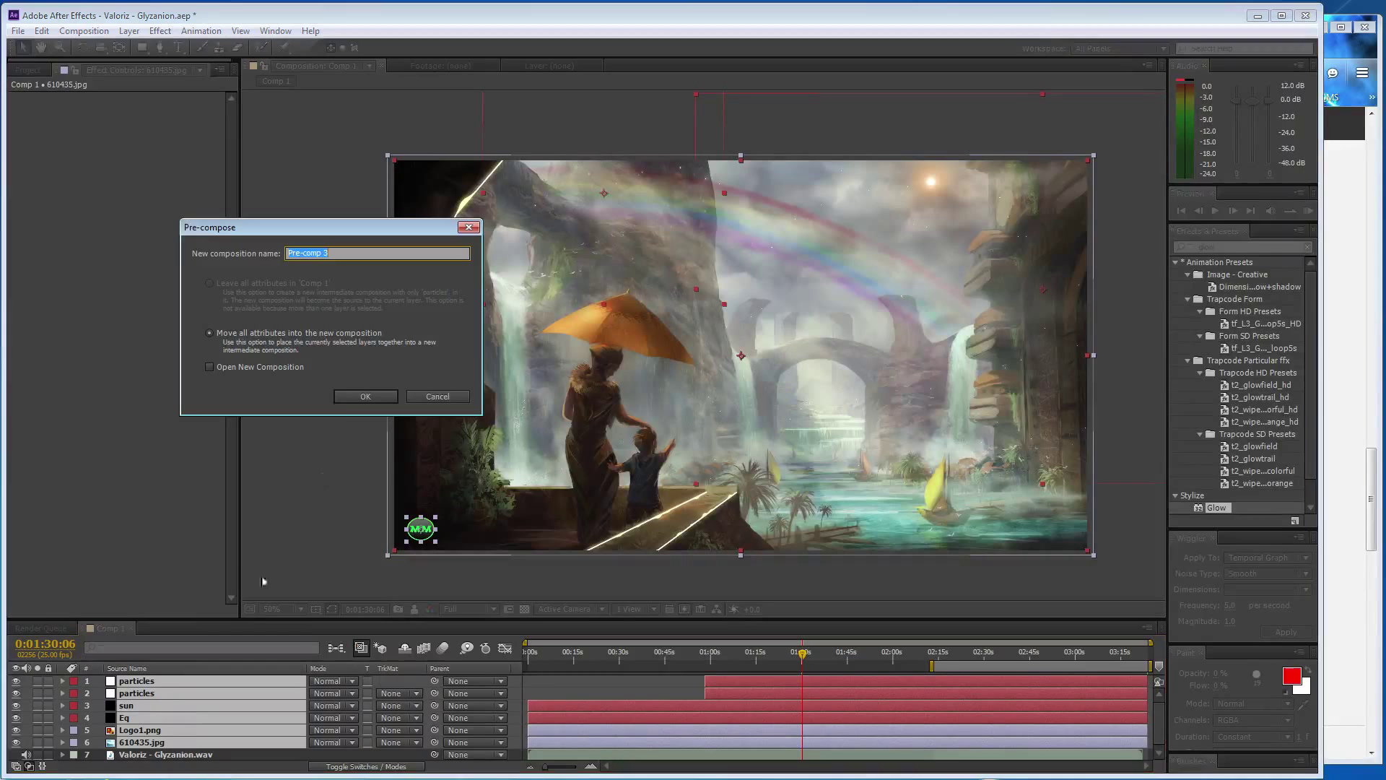
click(353, 399)
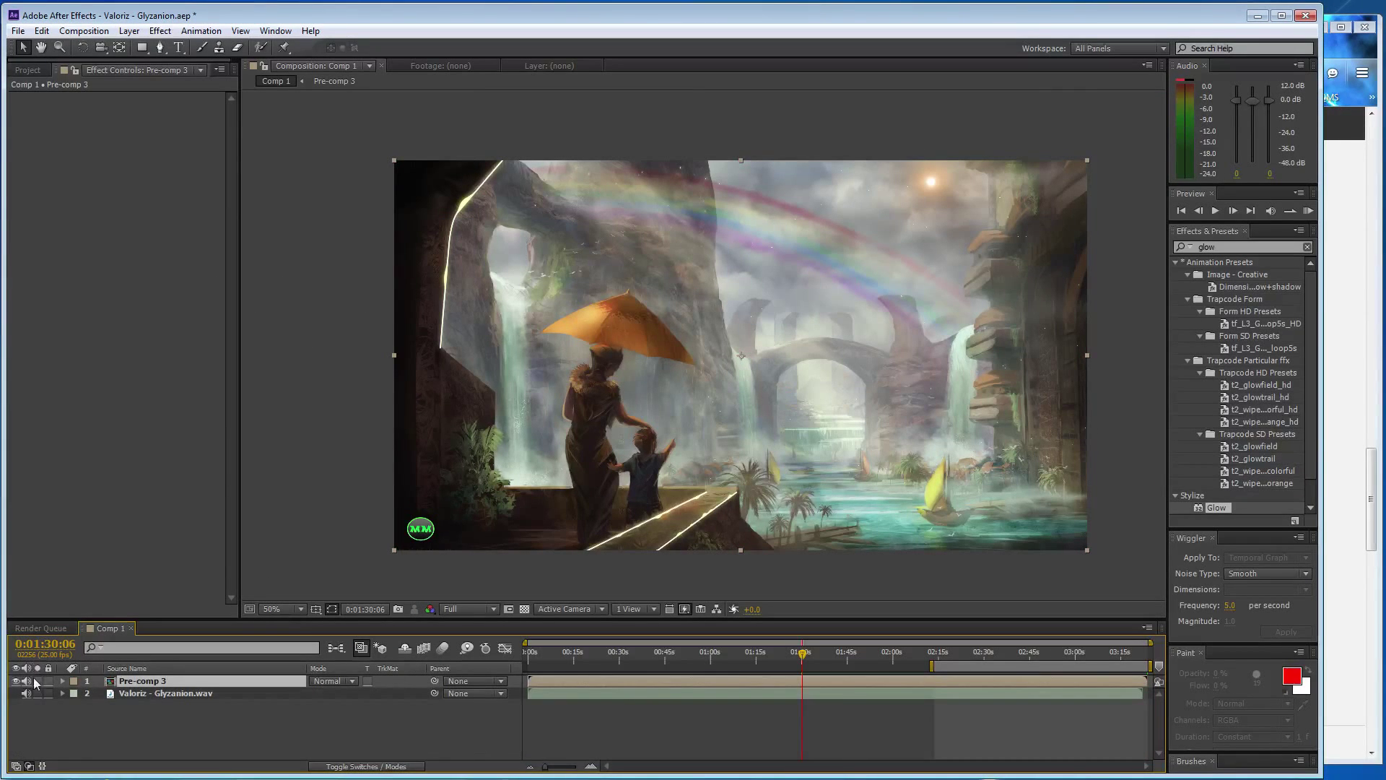
click(76, 652)
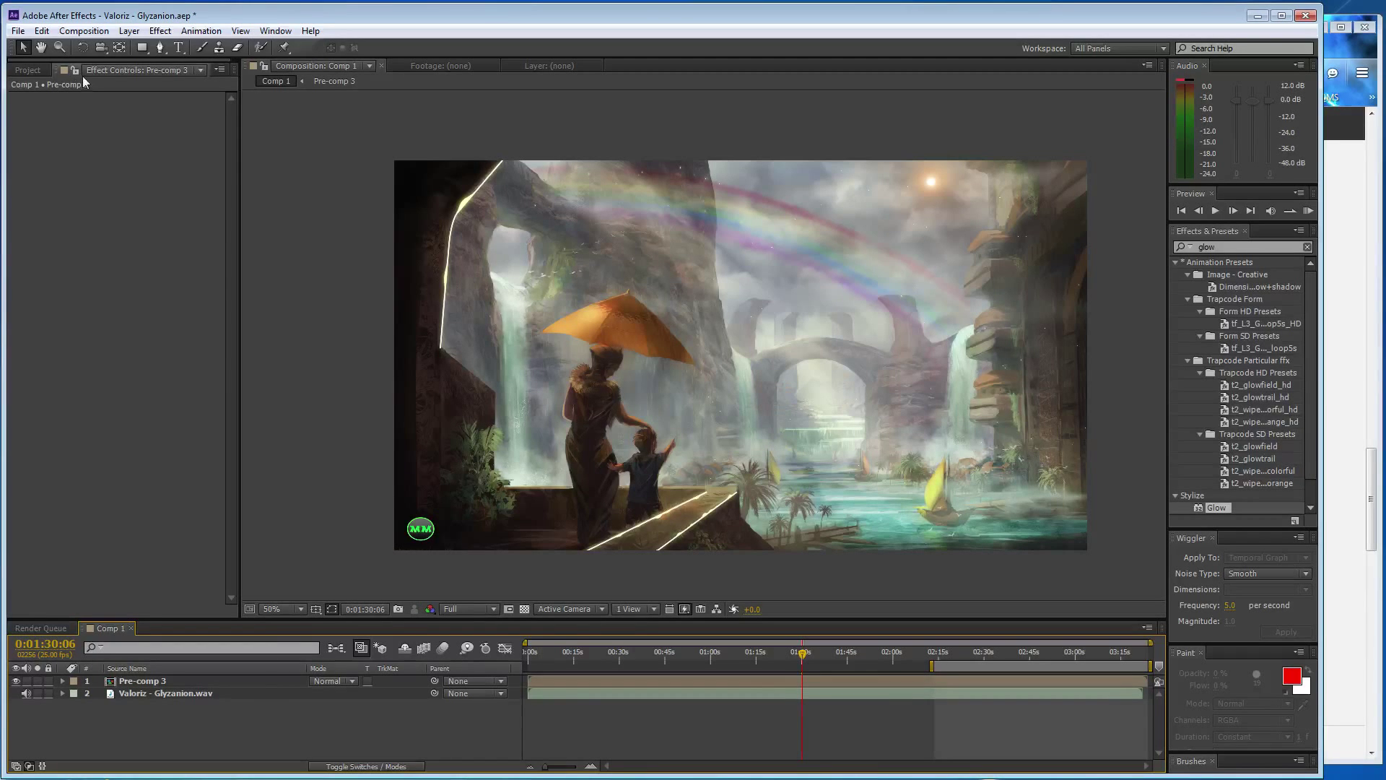
click(32, 70)
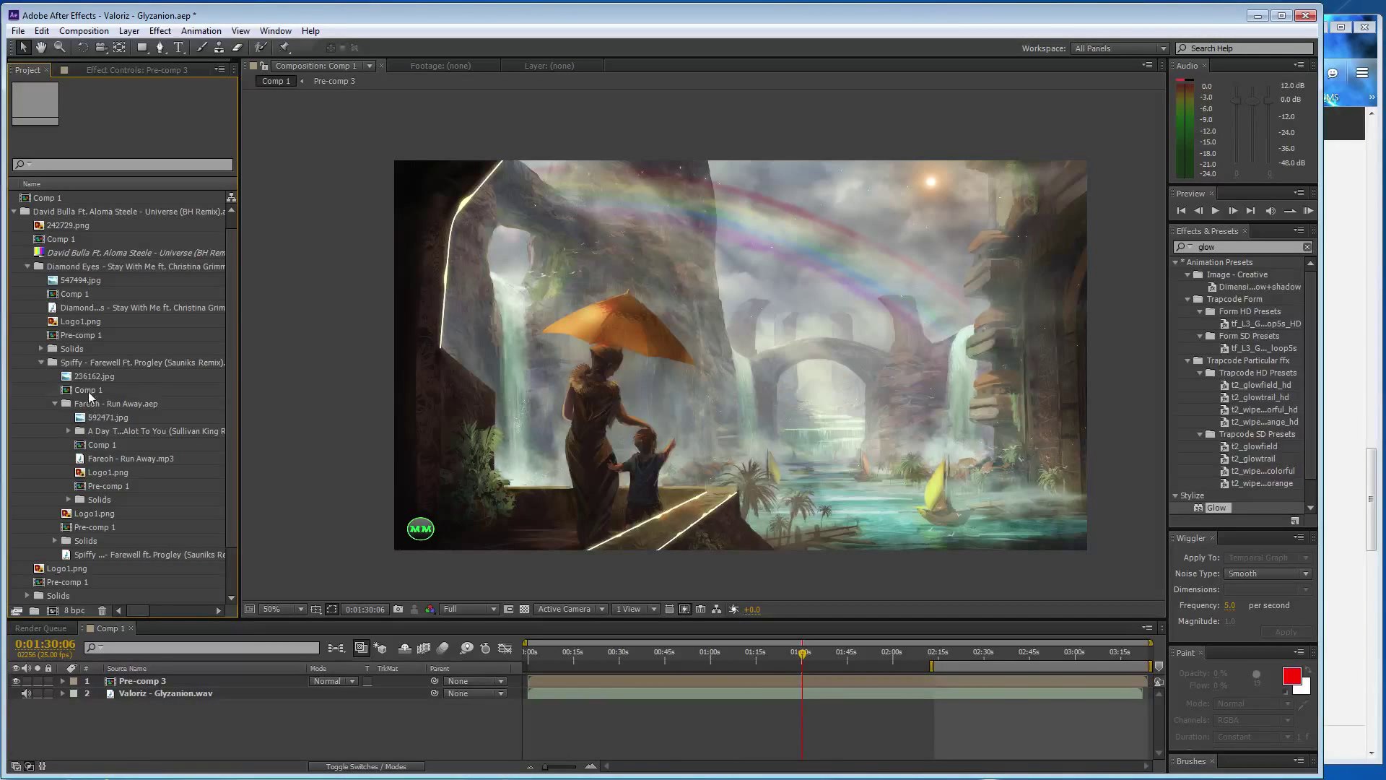
Bring Comp 1 from the Spiffy folder into the timeline and take its Logo1.png layer into the main comp
click(109, 393)
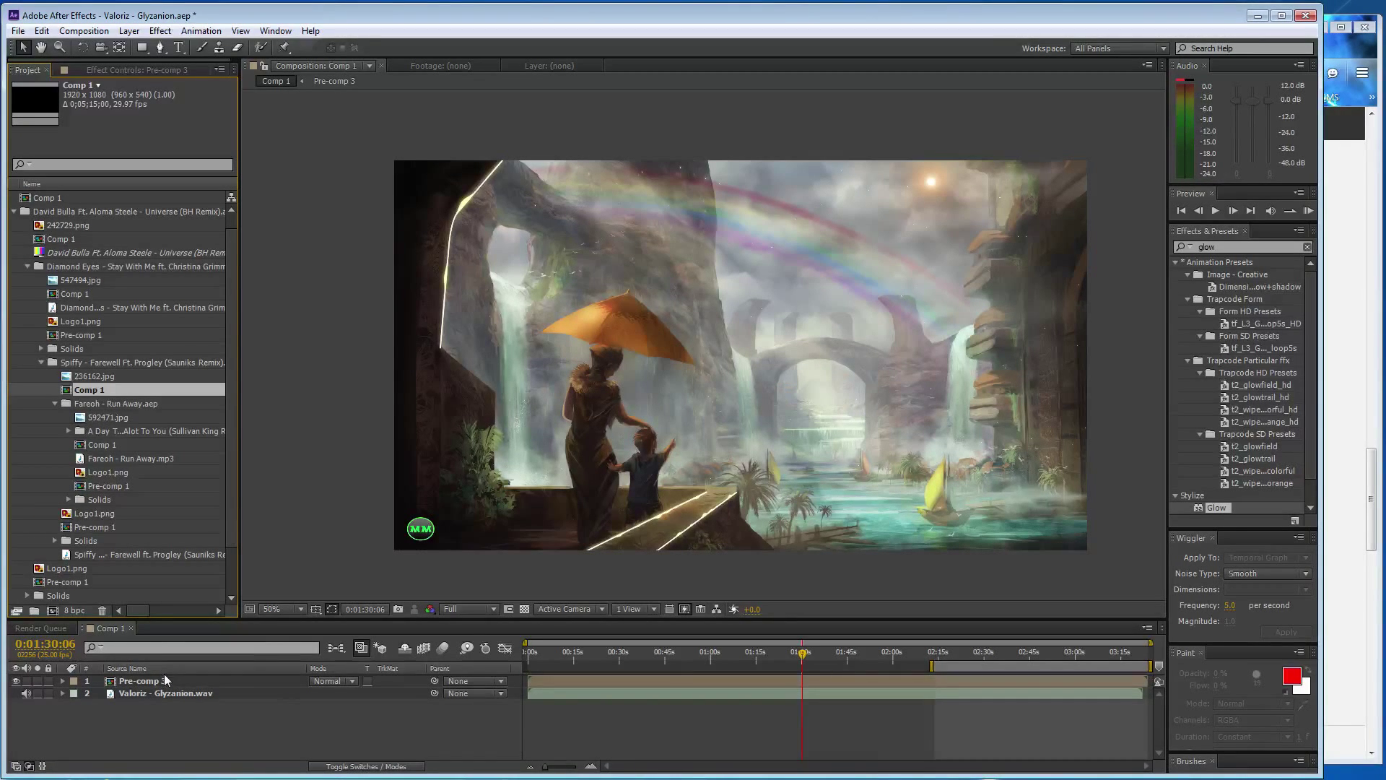
drag(164, 679, 165, 677)
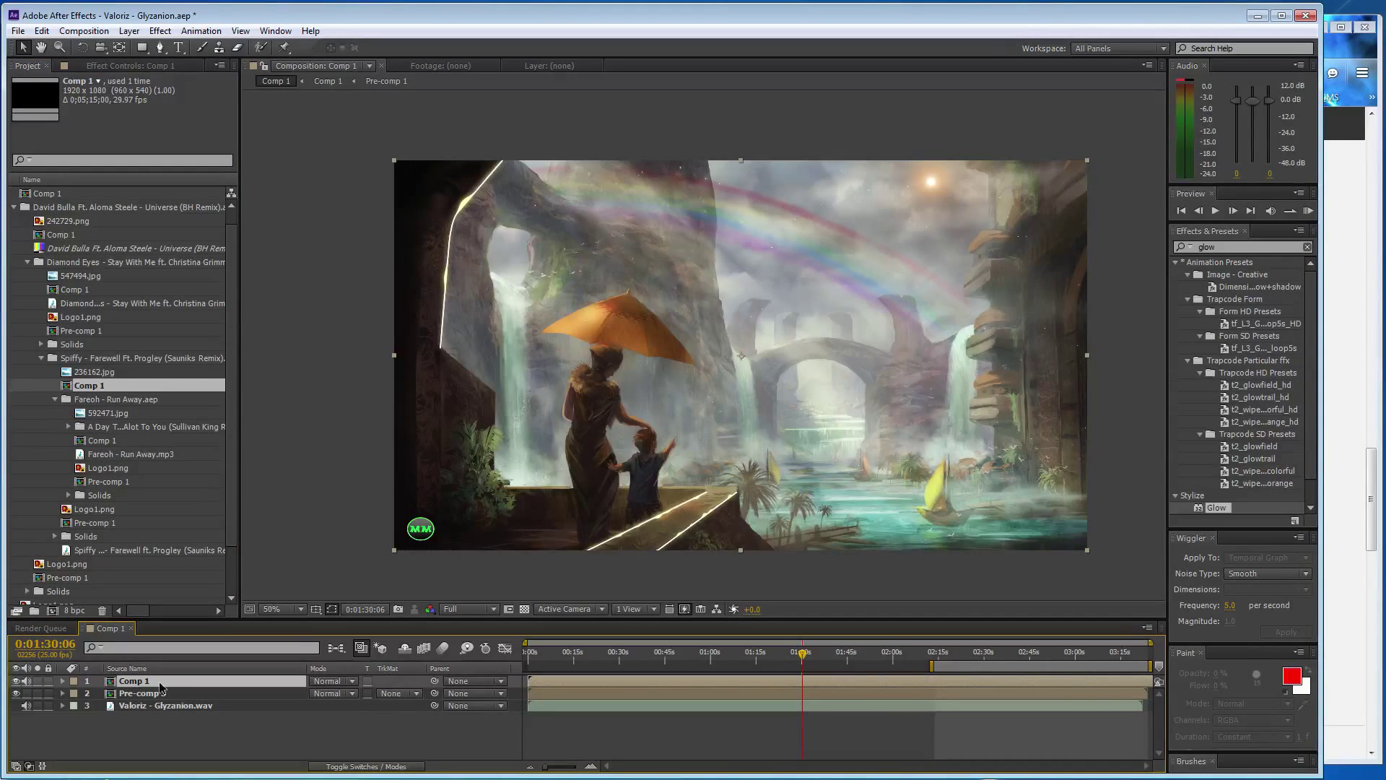
double_click(160, 682)
click(150, 719)
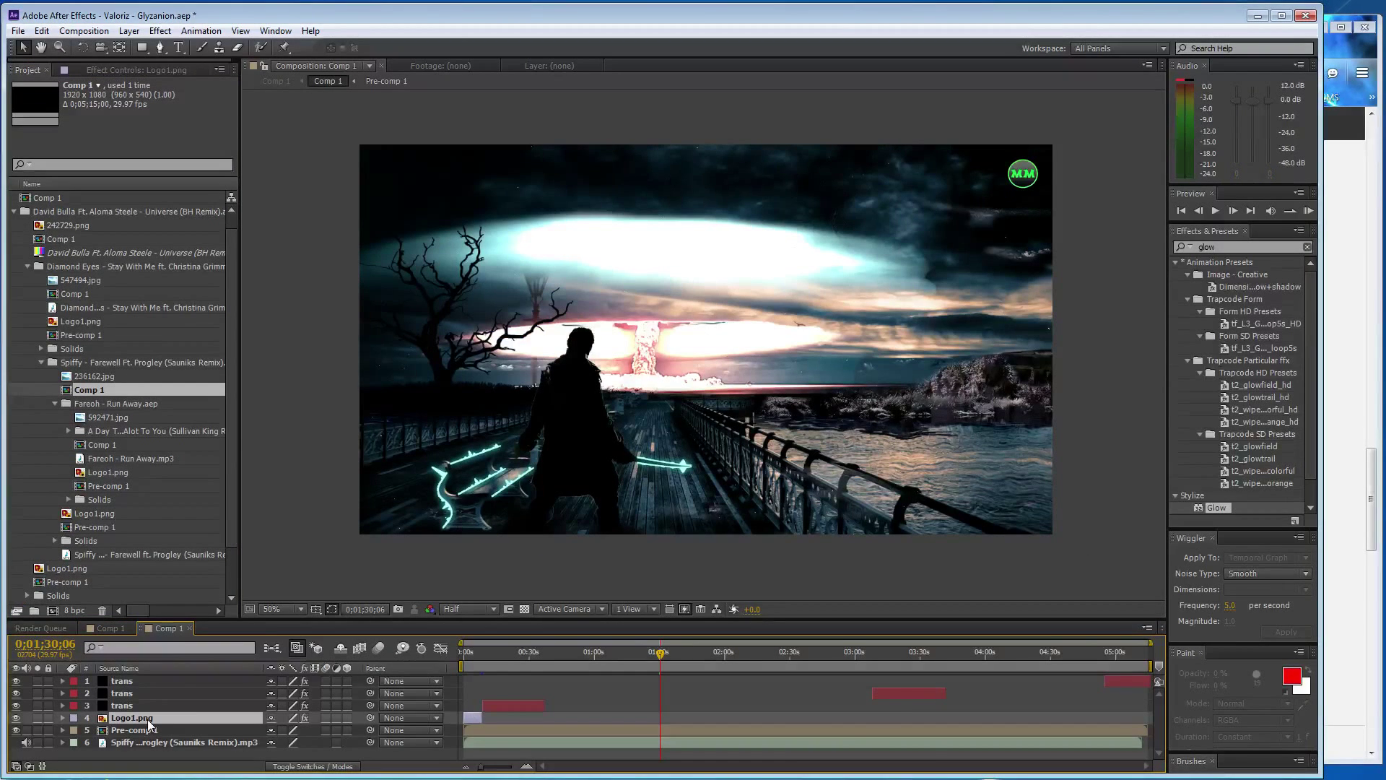
click(190, 628)
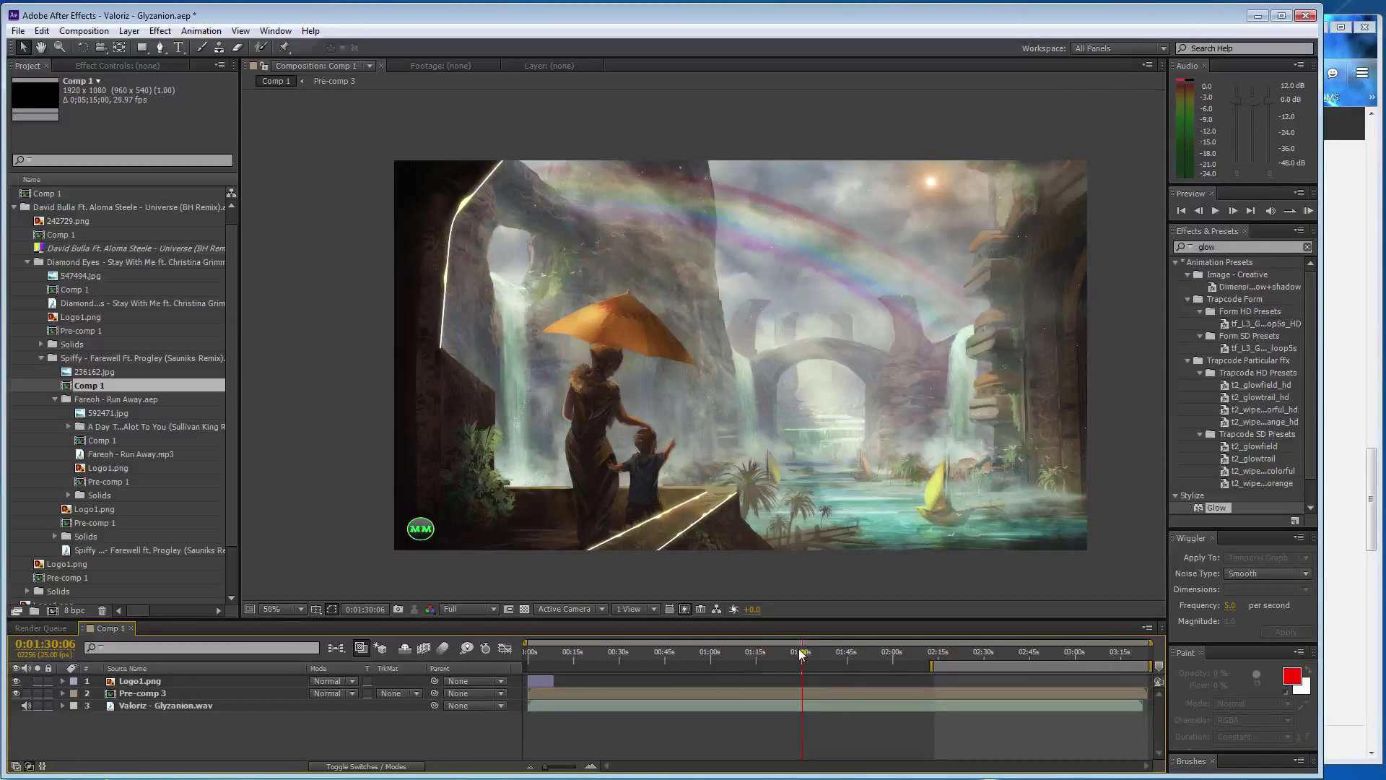
In Pre-comp 3, trim the sun through 610435.jpg layers to start at 0:09:24
drag(802, 652, 558, 651)
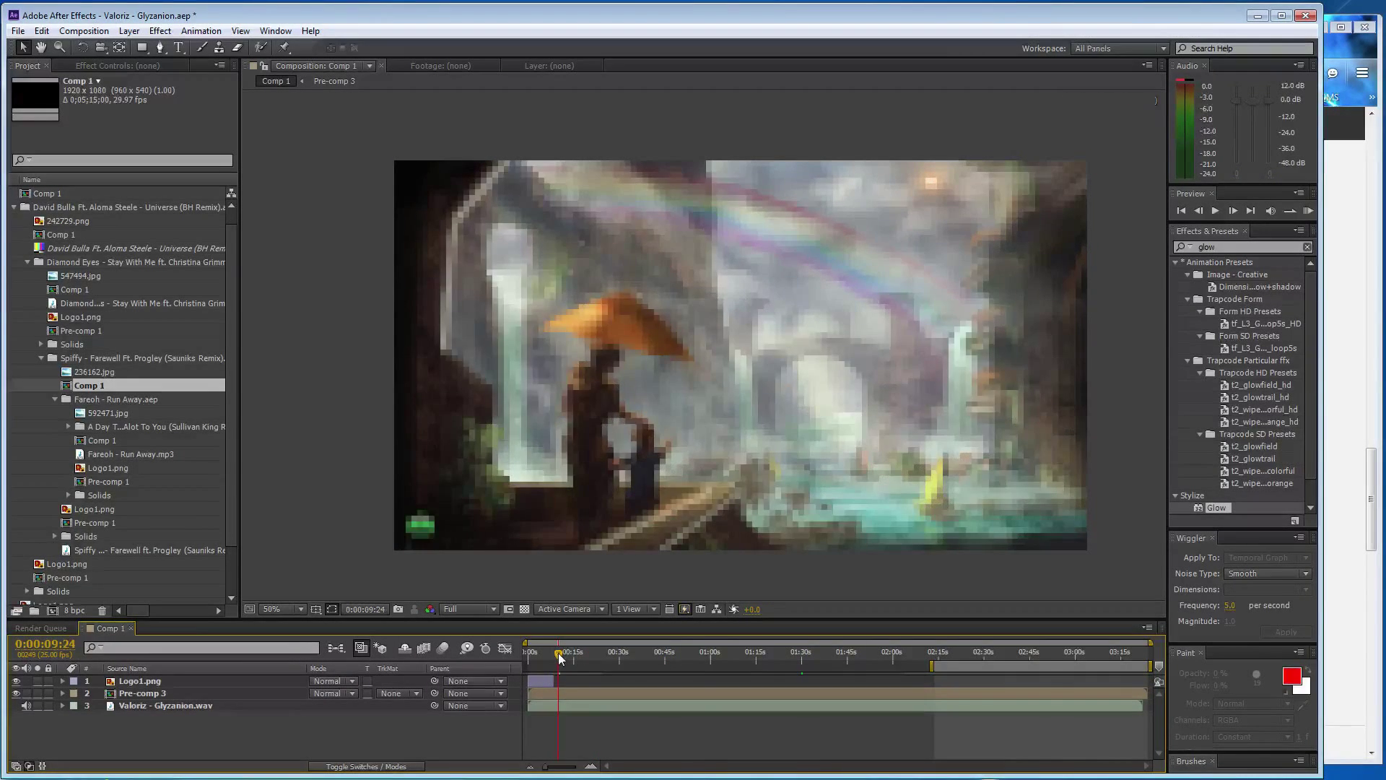
double_click(240, 693)
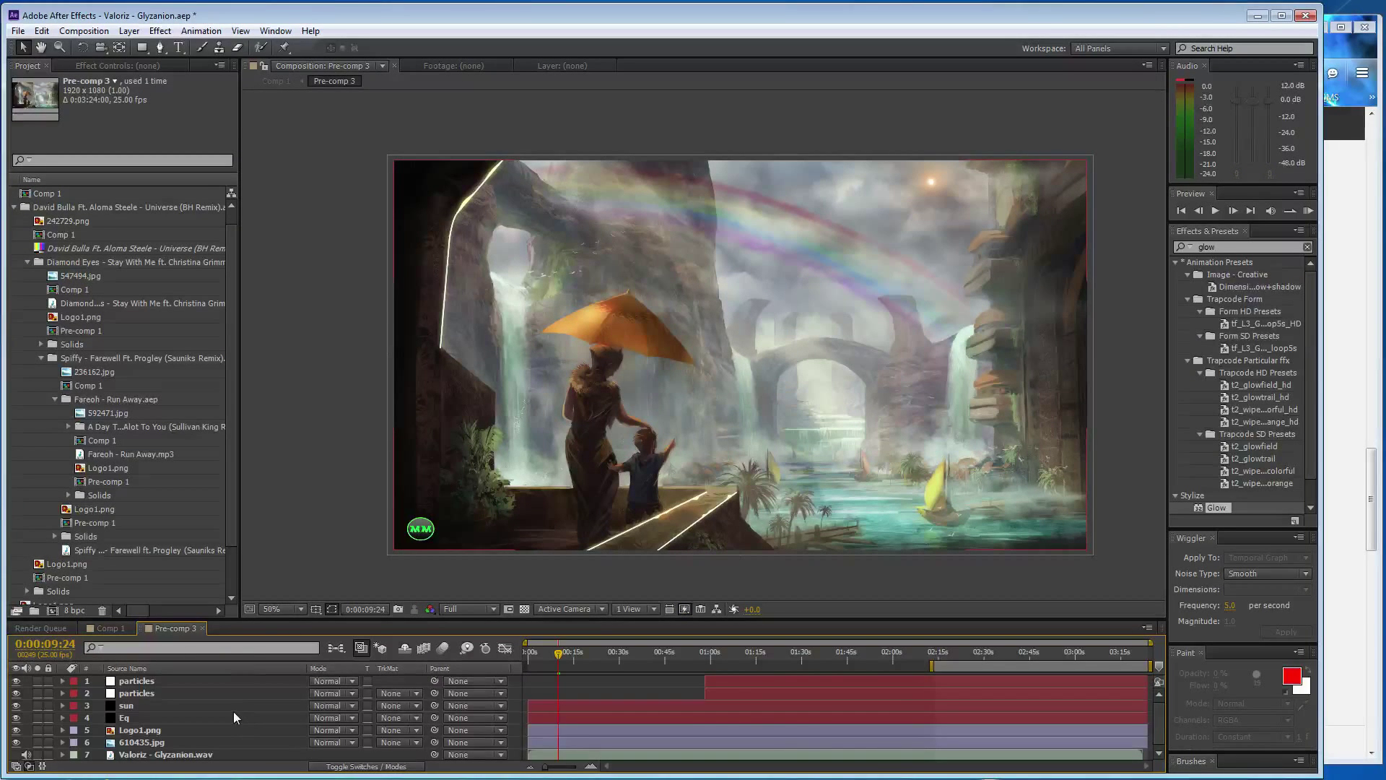
click(234, 707)
shift+click(250, 753)
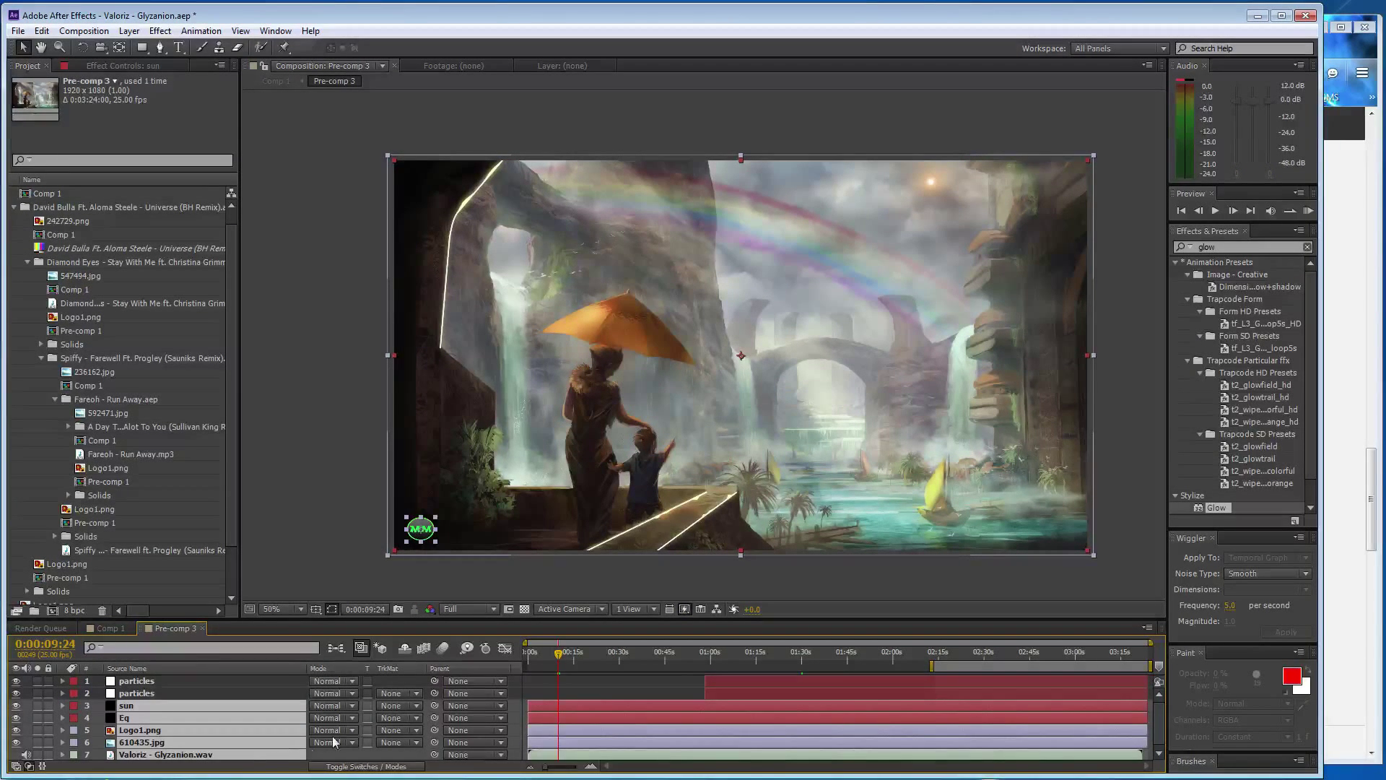
ctrl+click(260, 755)
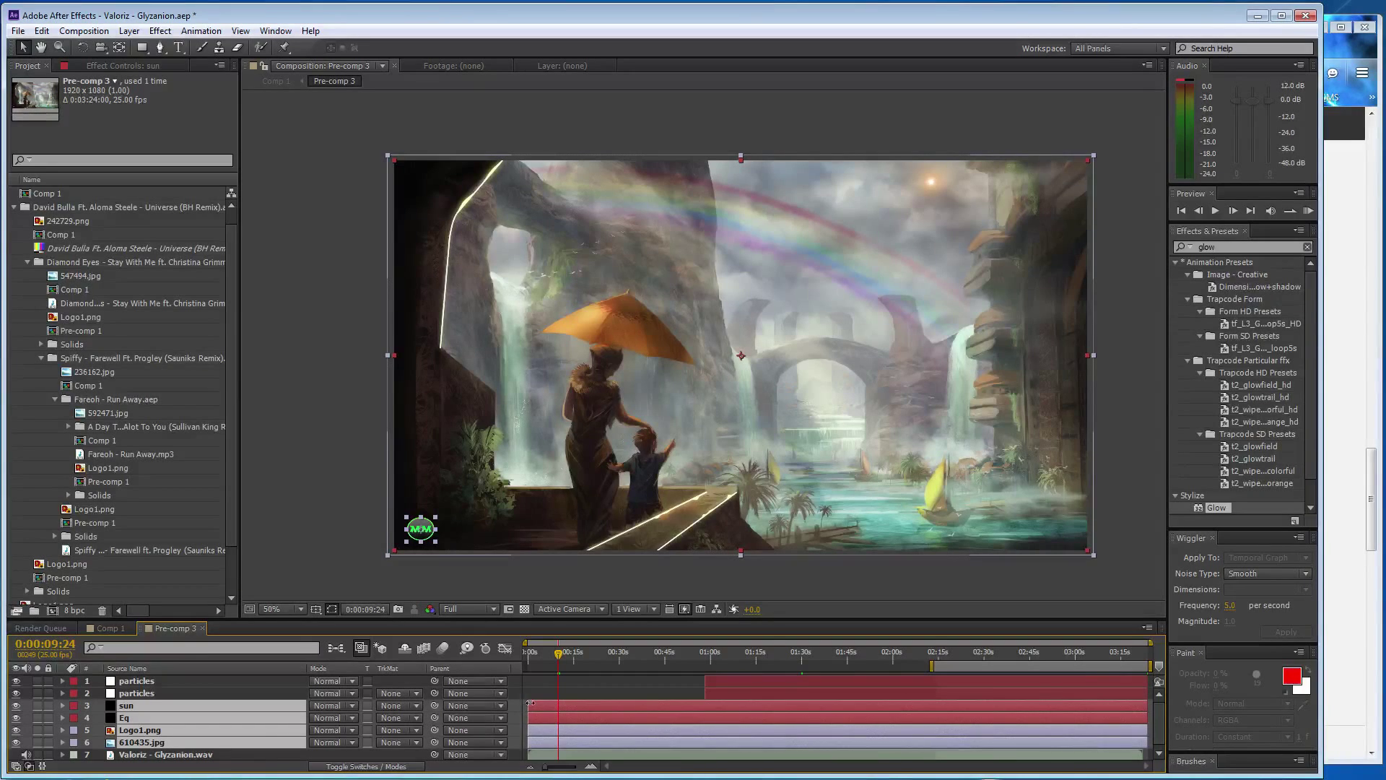
drag(529, 702, 555, 703)
Add a black solid named 'trans' atop Comp 1 and trim it to end just after 0:09
click(108, 628)
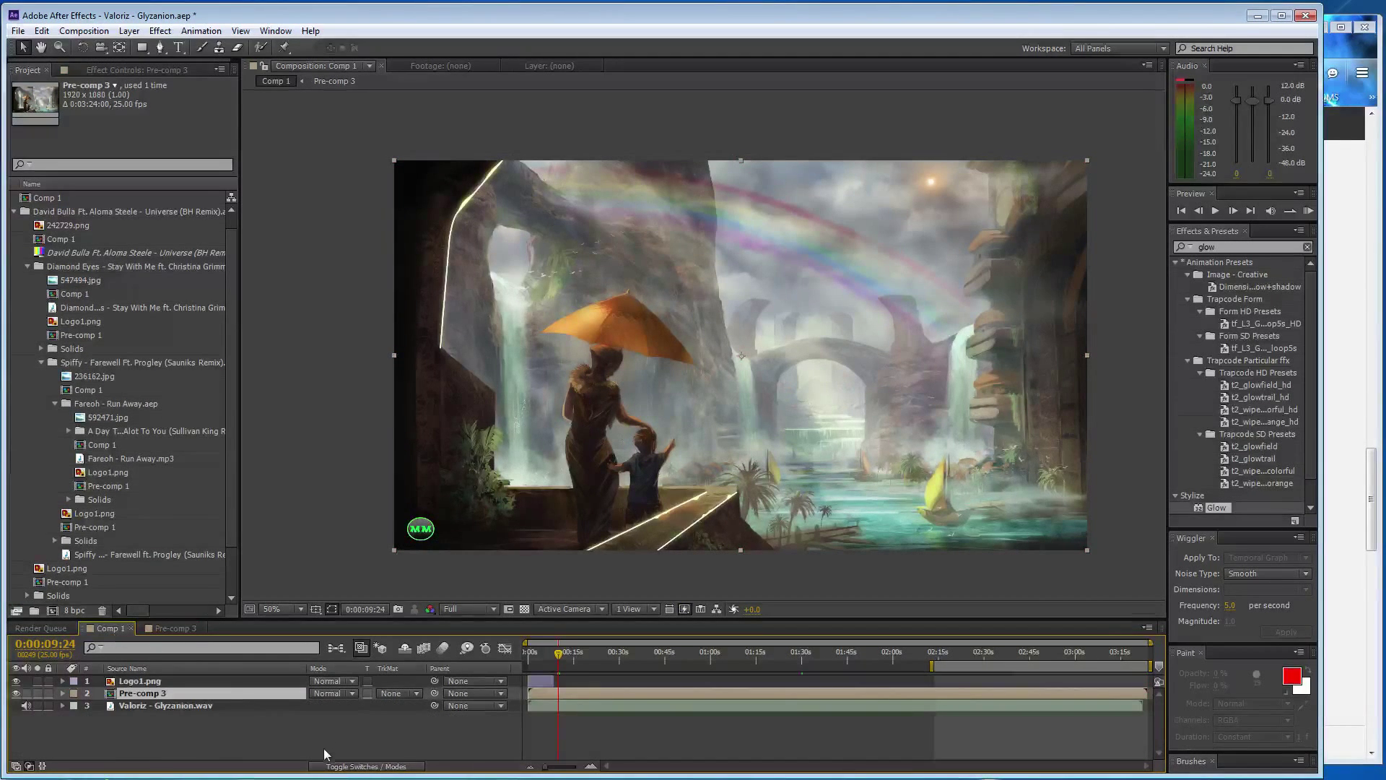
key(ctrl+y)
text(trans)
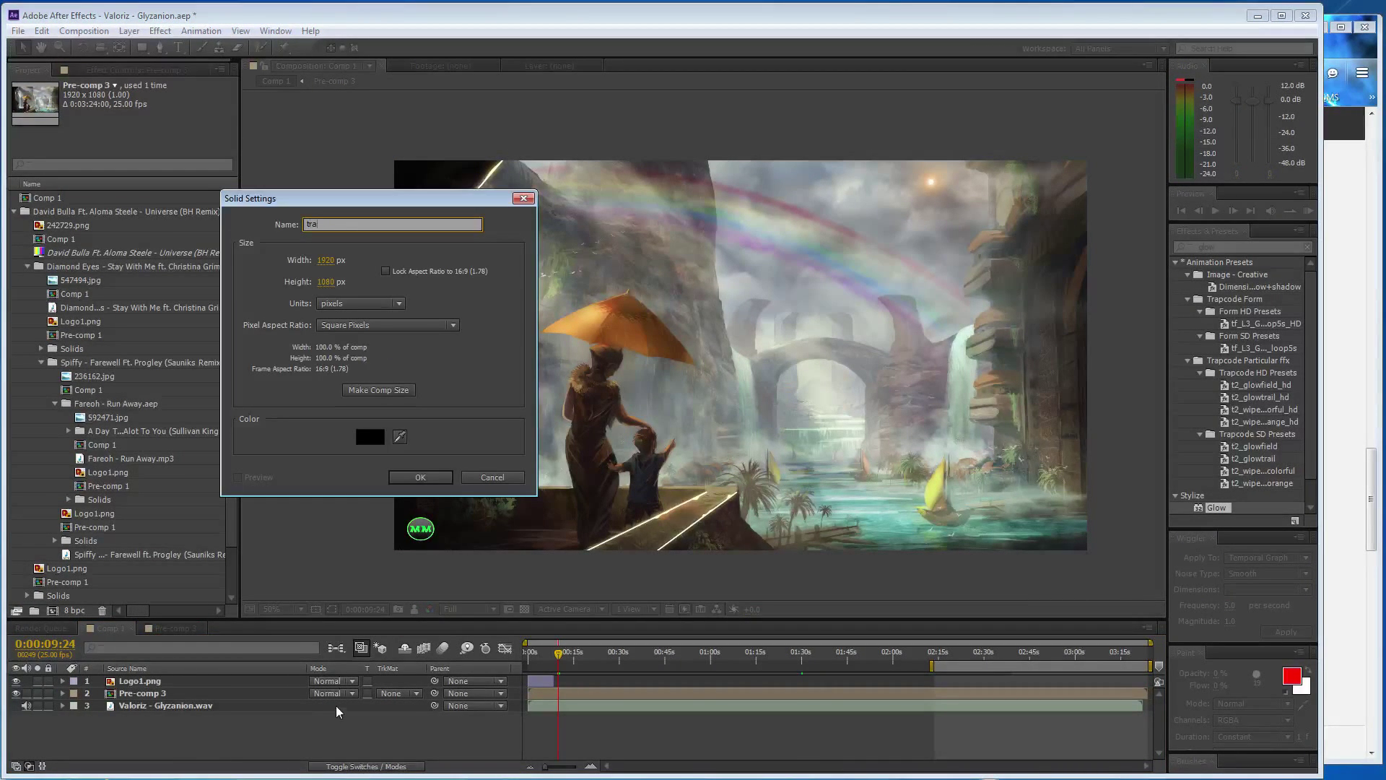
click(431, 477)
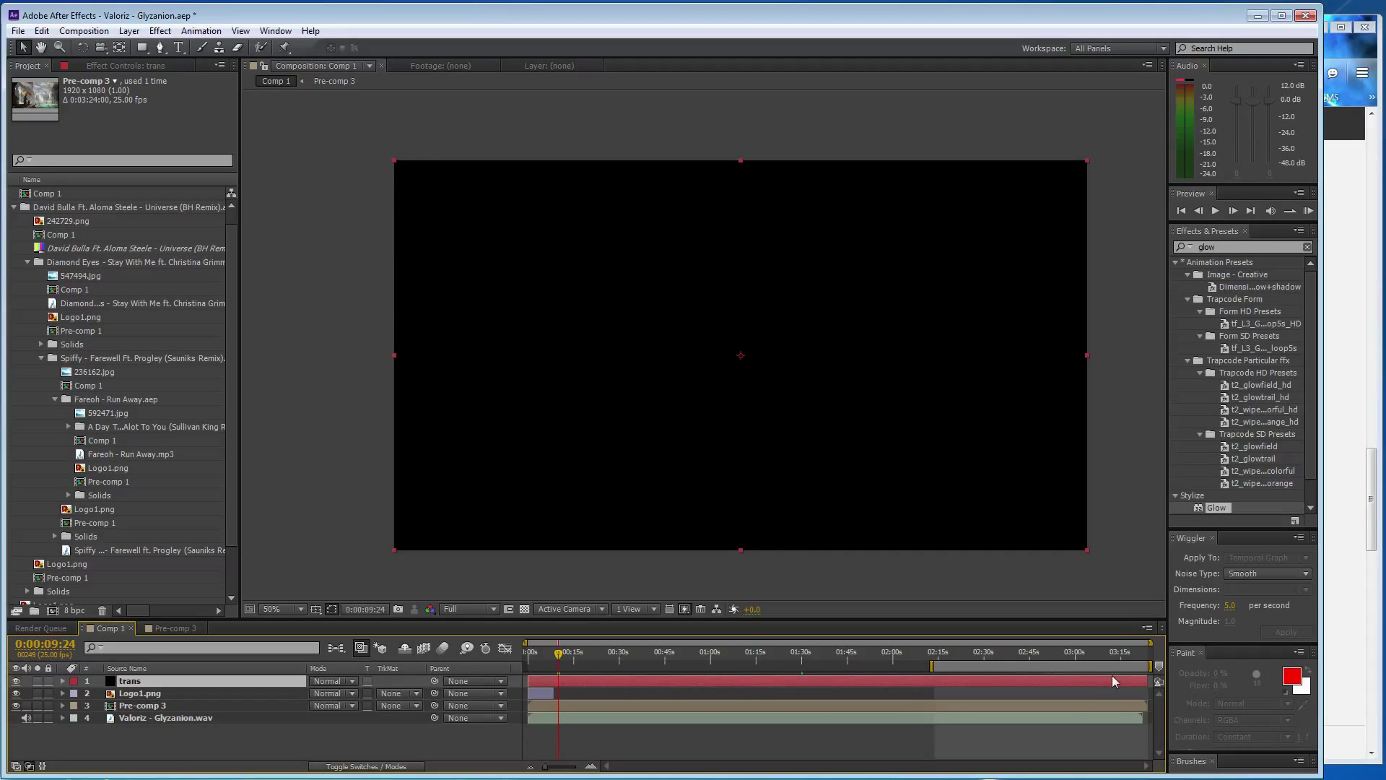
drag(1144, 680, 580, 680)
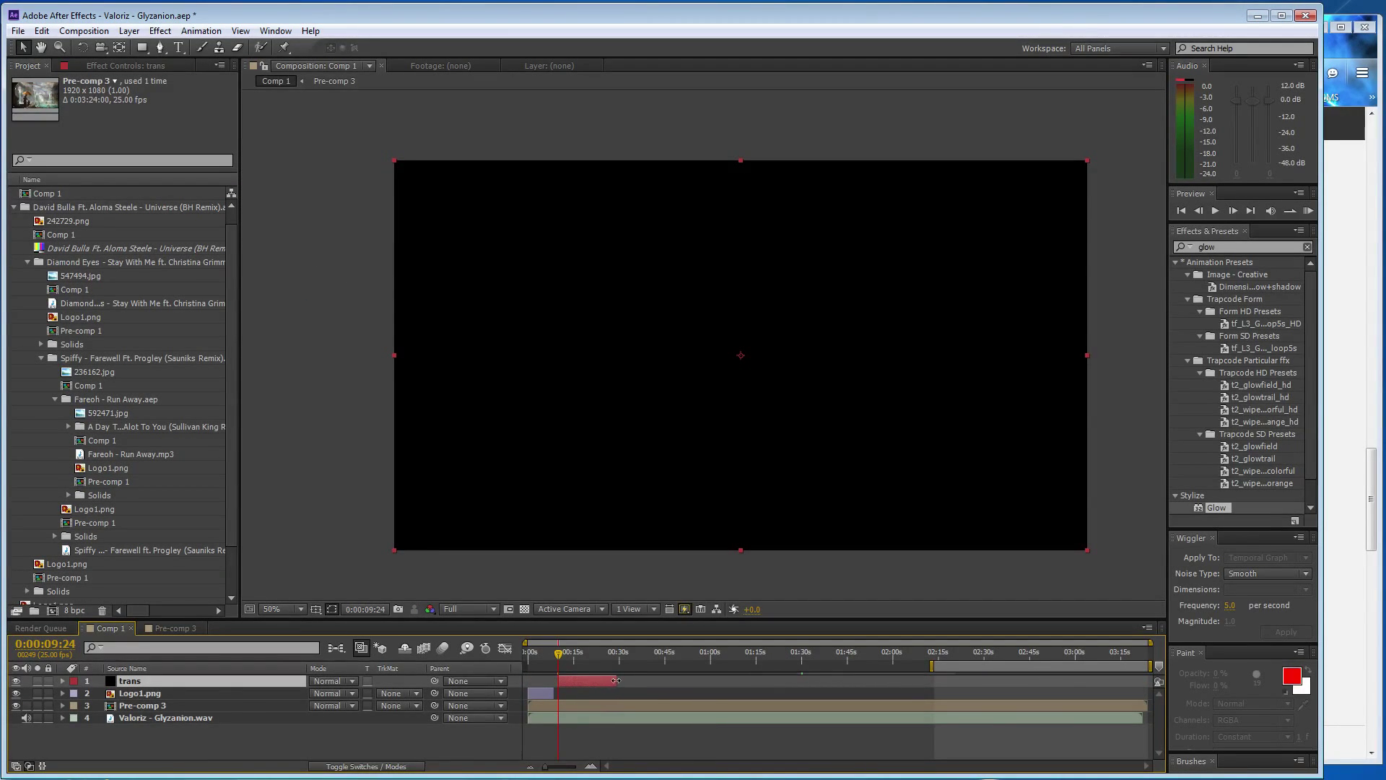
drag(608, 680, 620, 679)
Apply CC Image Wipe to the trans layer with Pre-comp 3 as the gradient layer
click(160, 32)
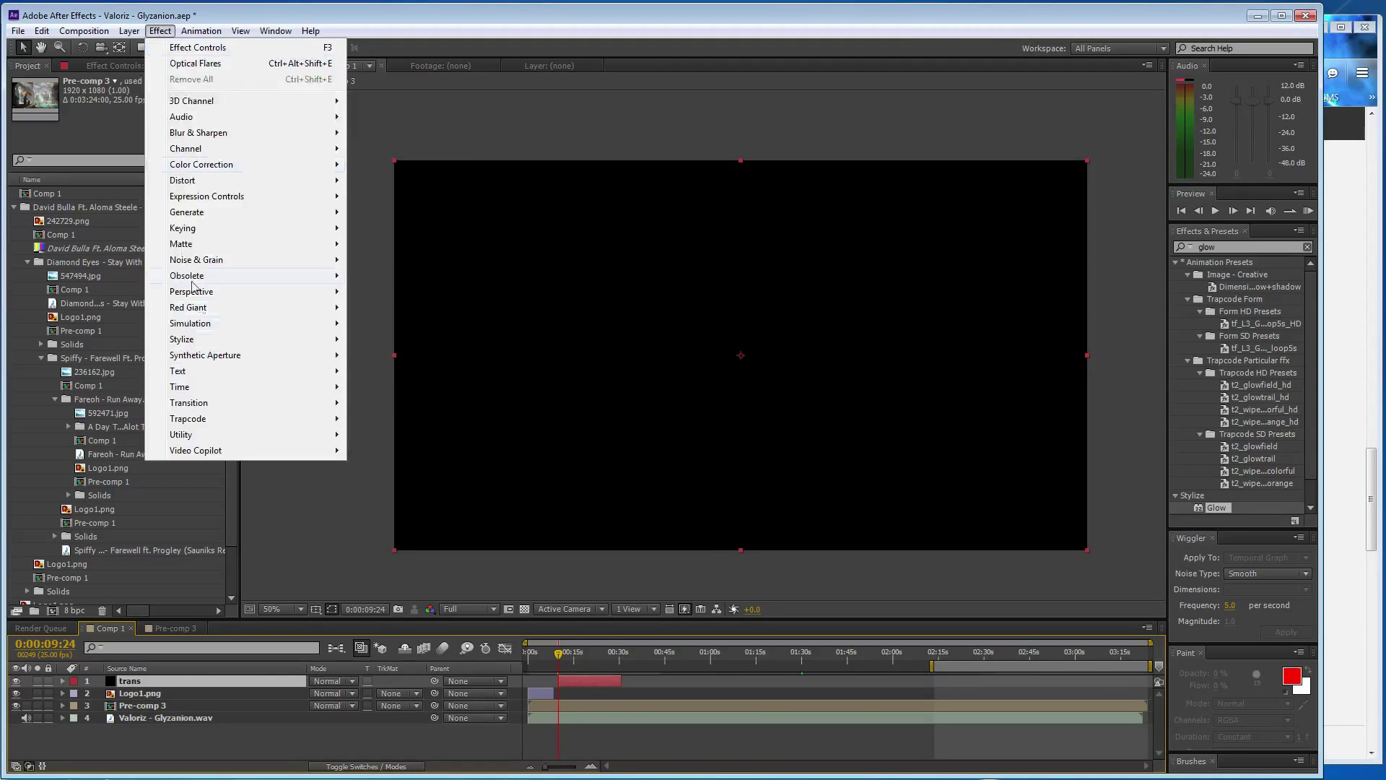
mouse_move(221, 408)
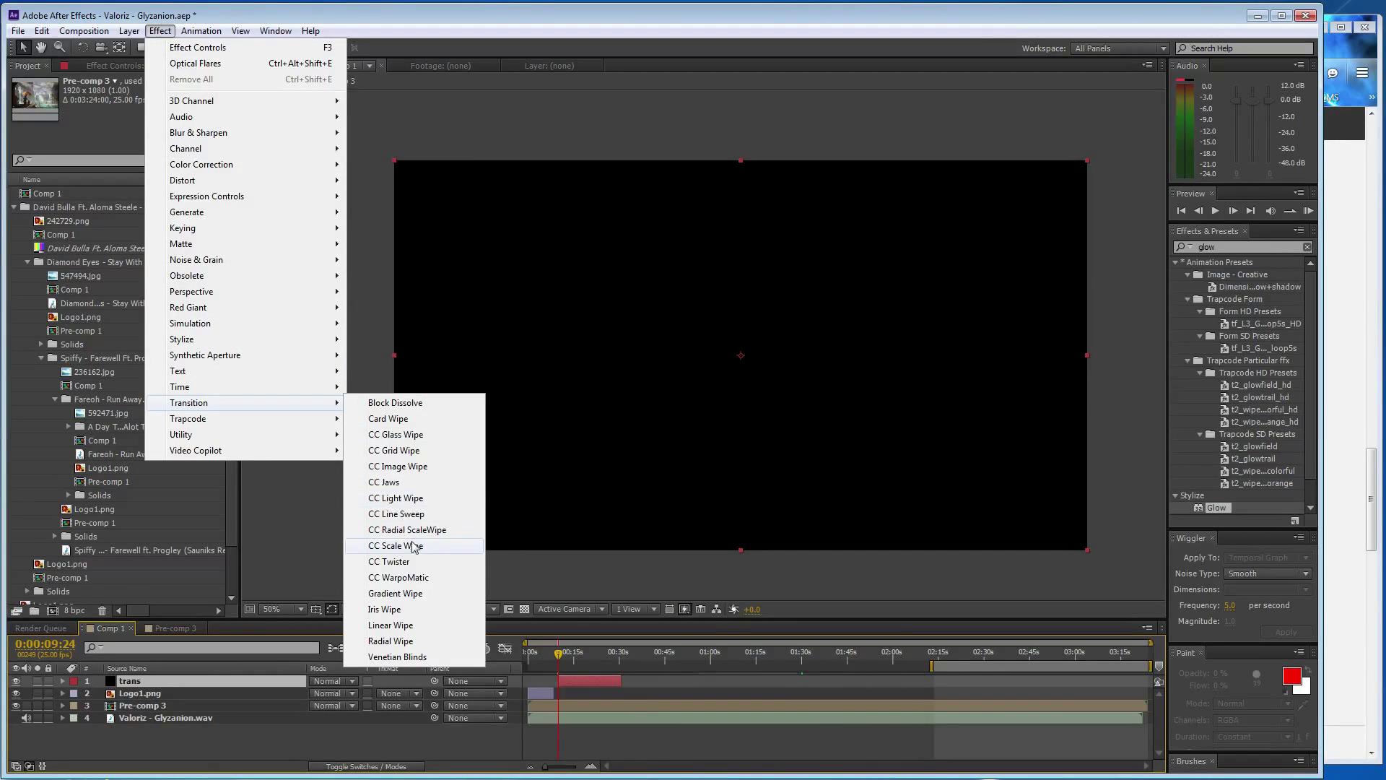
click(407, 474)
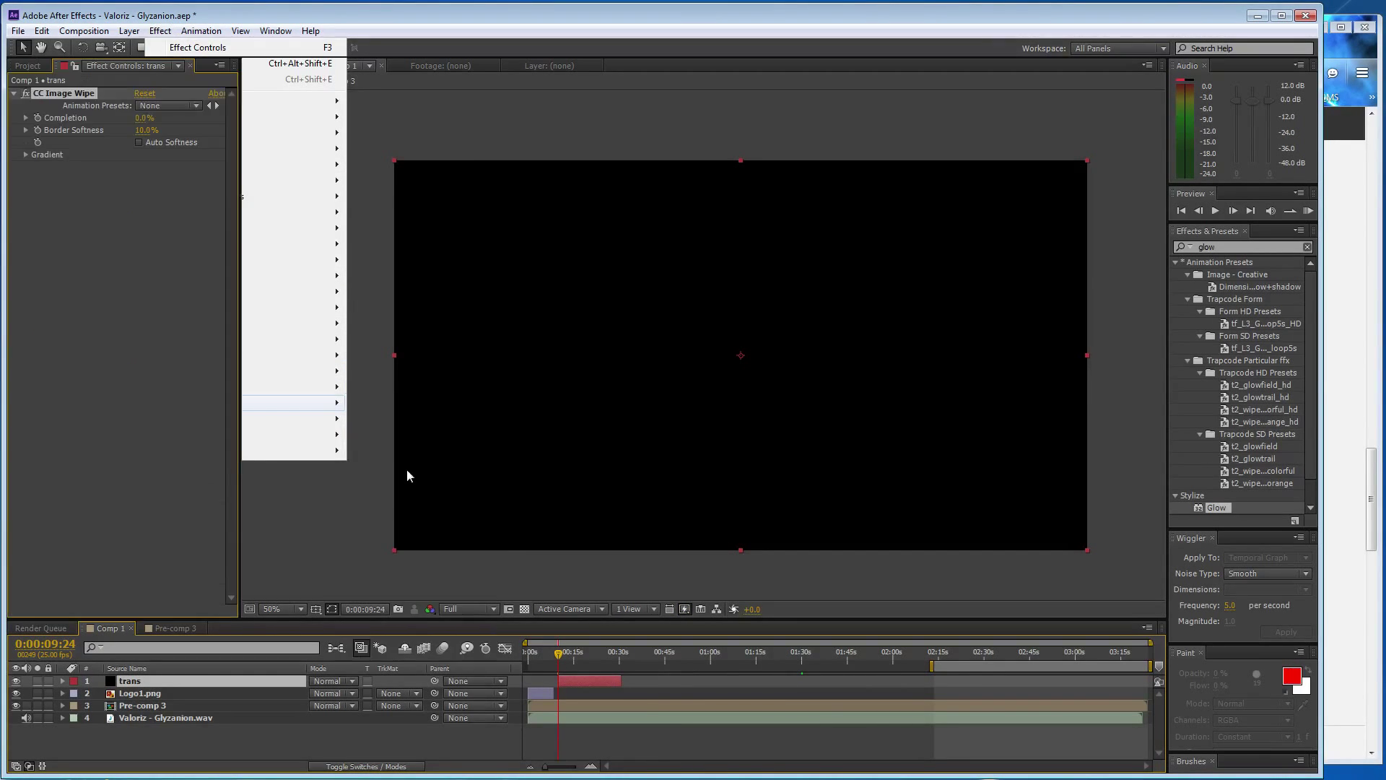
click(26, 155)
click(185, 168)
click(186, 236)
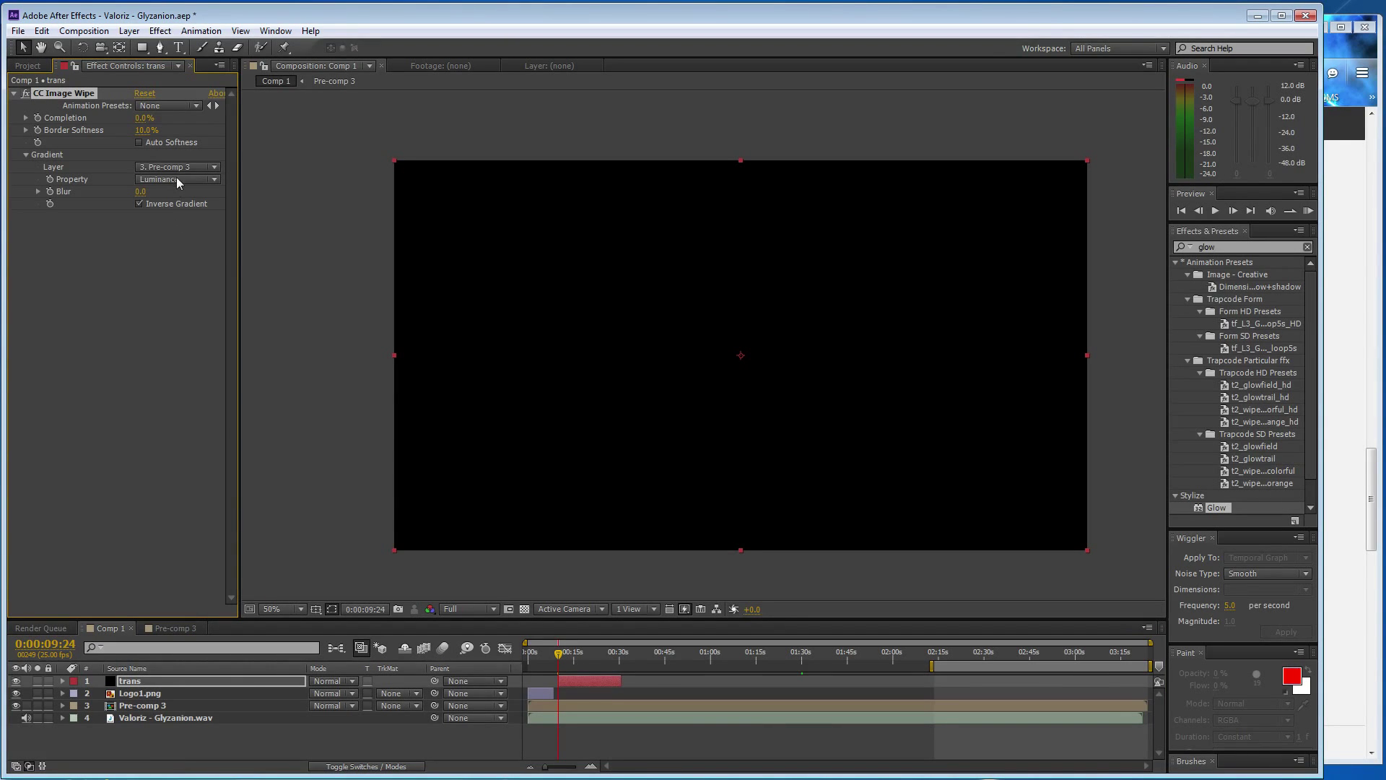
Set the wipe gradient property to Lightness and border softness to 28%
click(179, 180)
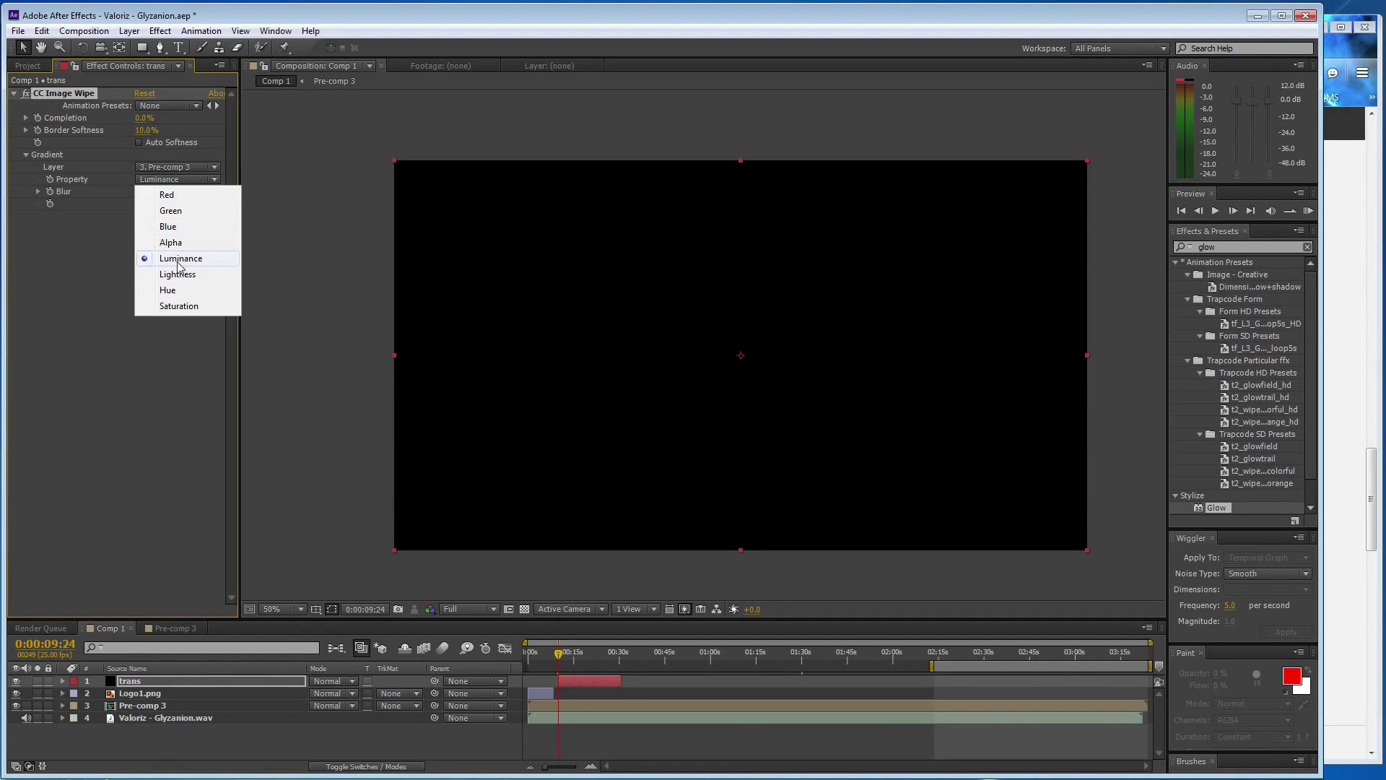
click(167, 195)
mouse_move(146, 129)
mouse_down()
mouse_move(171, 120)
mouse_move(183, 161)
mouse_up()
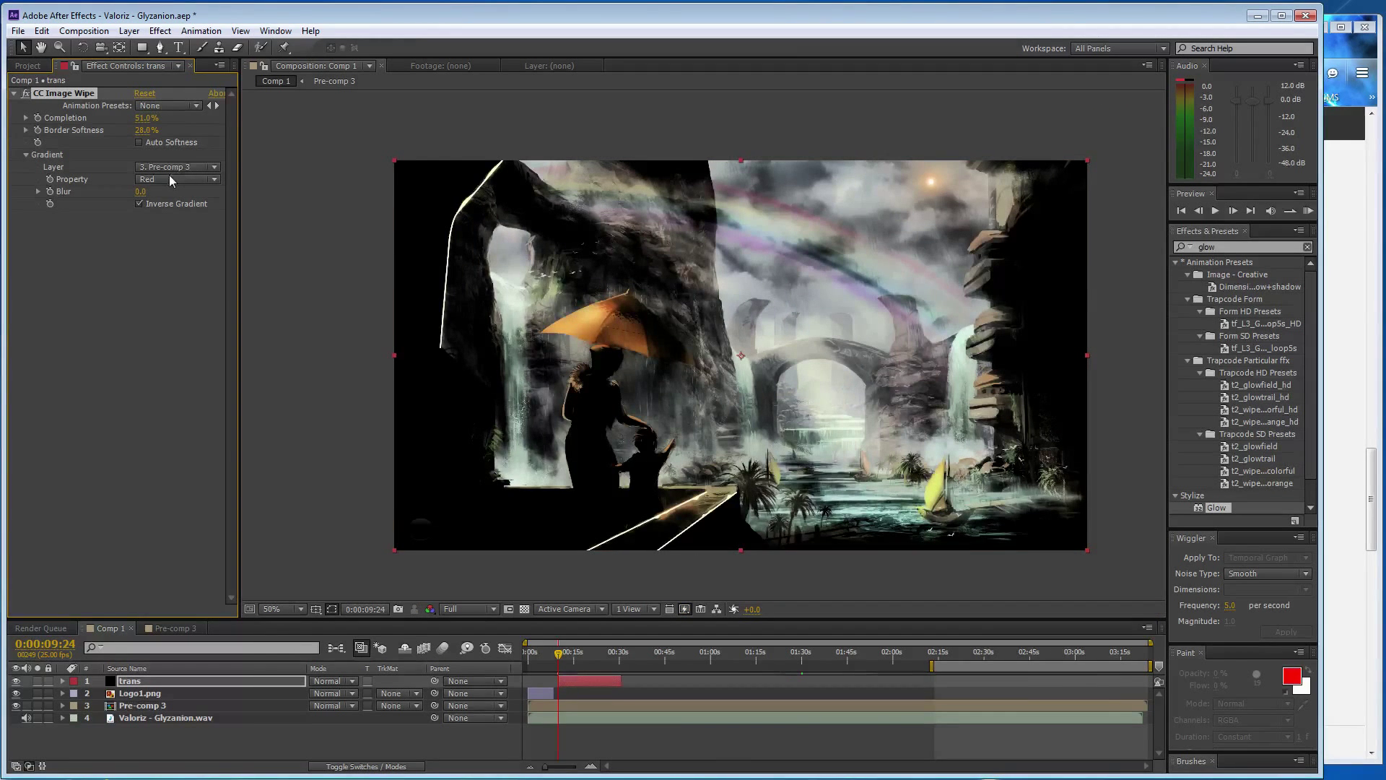
click(171, 180)
click(184, 280)
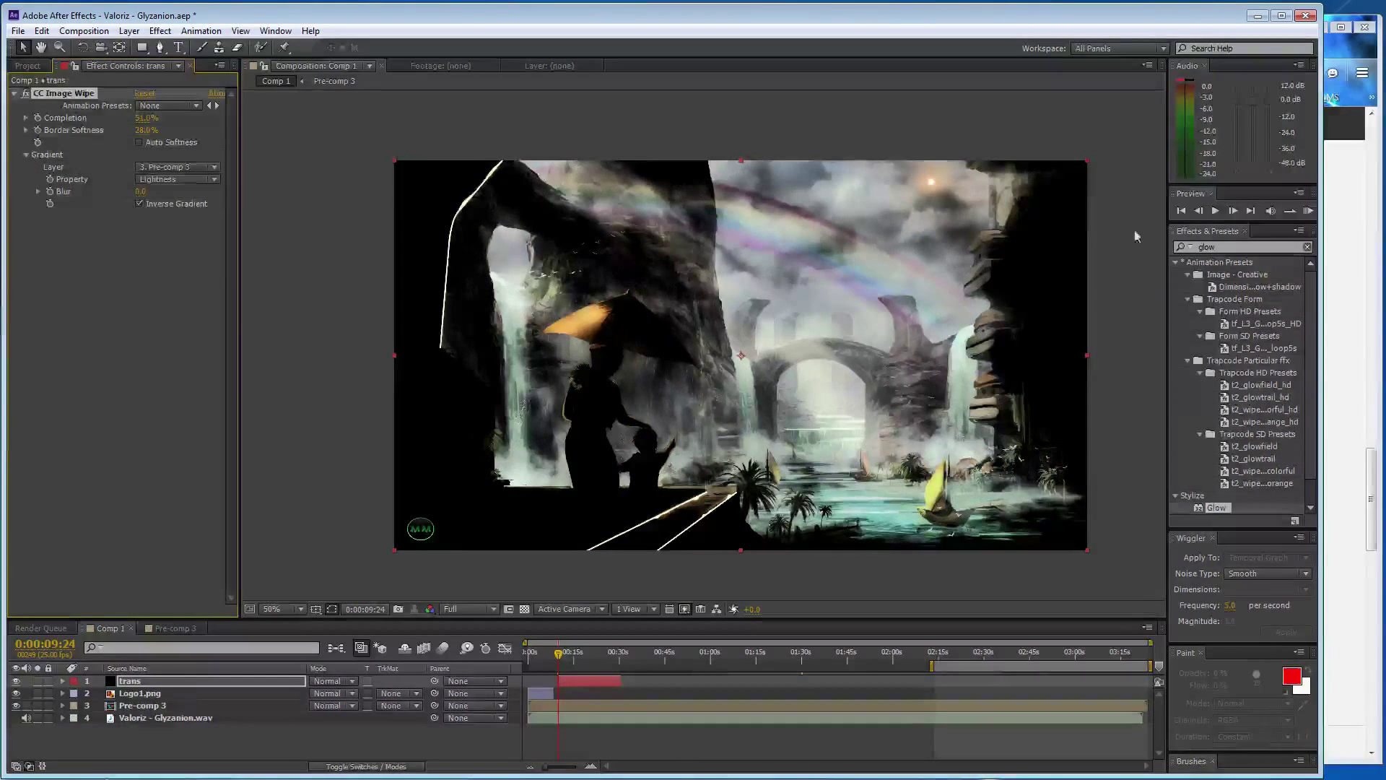
click(1344, 289)
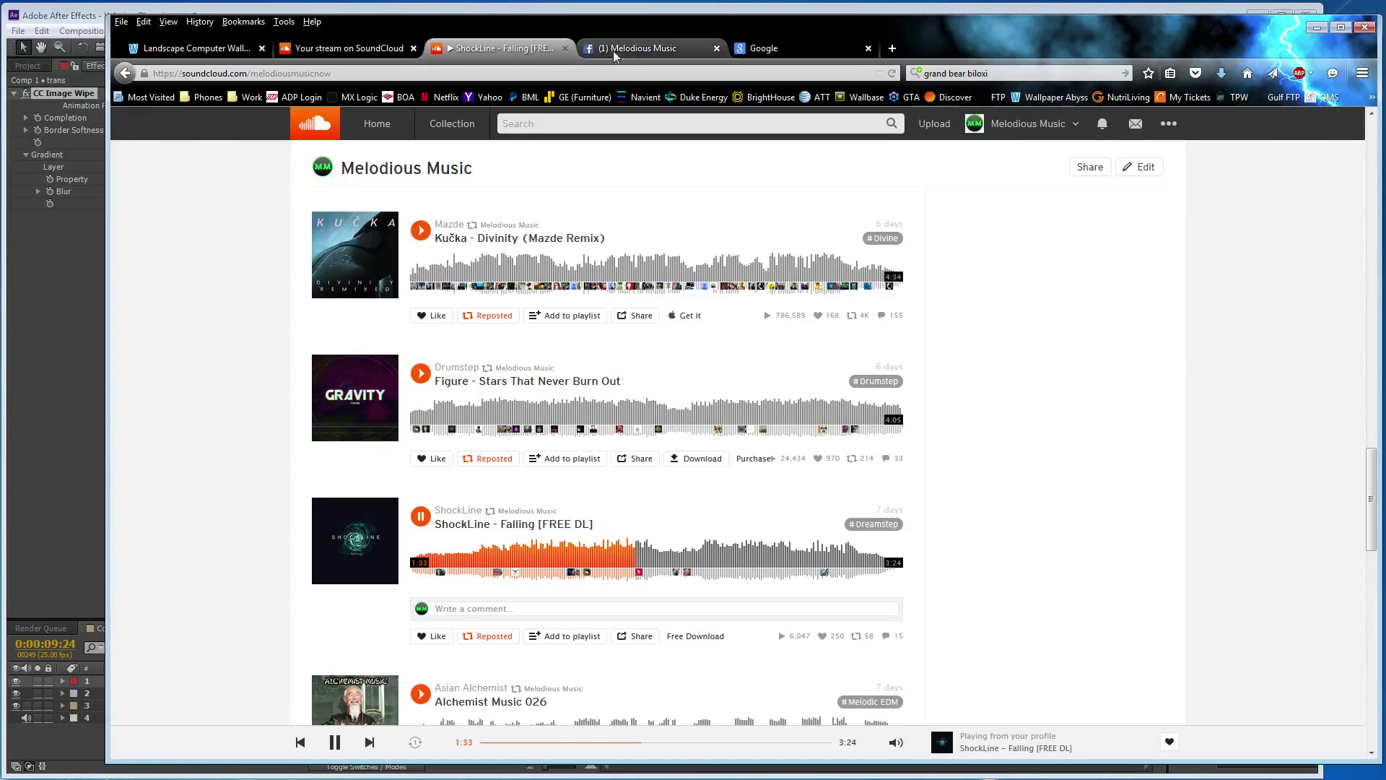
click(81, 319)
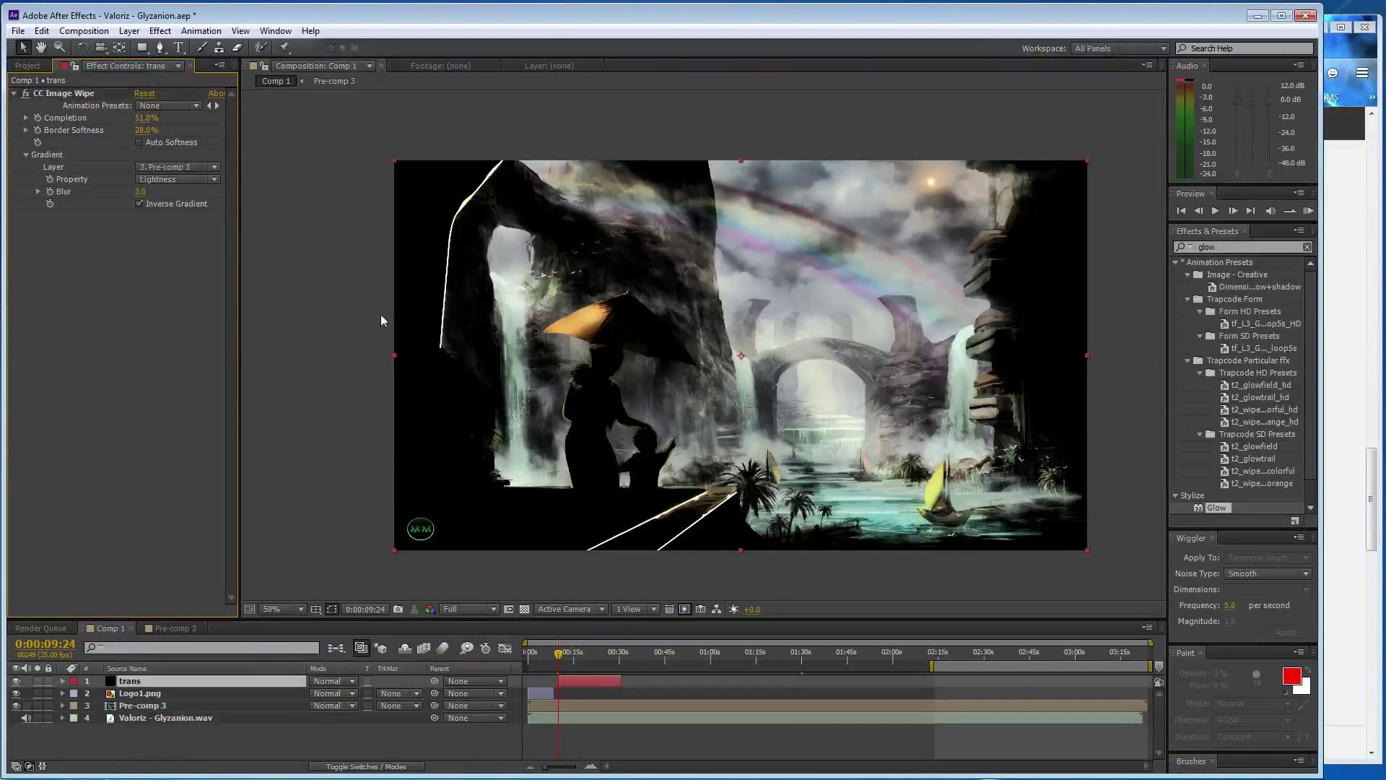
Scrub the wipe Completion from 0% to 100% at 0:00:30:20 and save the project
drag(147, 118, 59, 123)
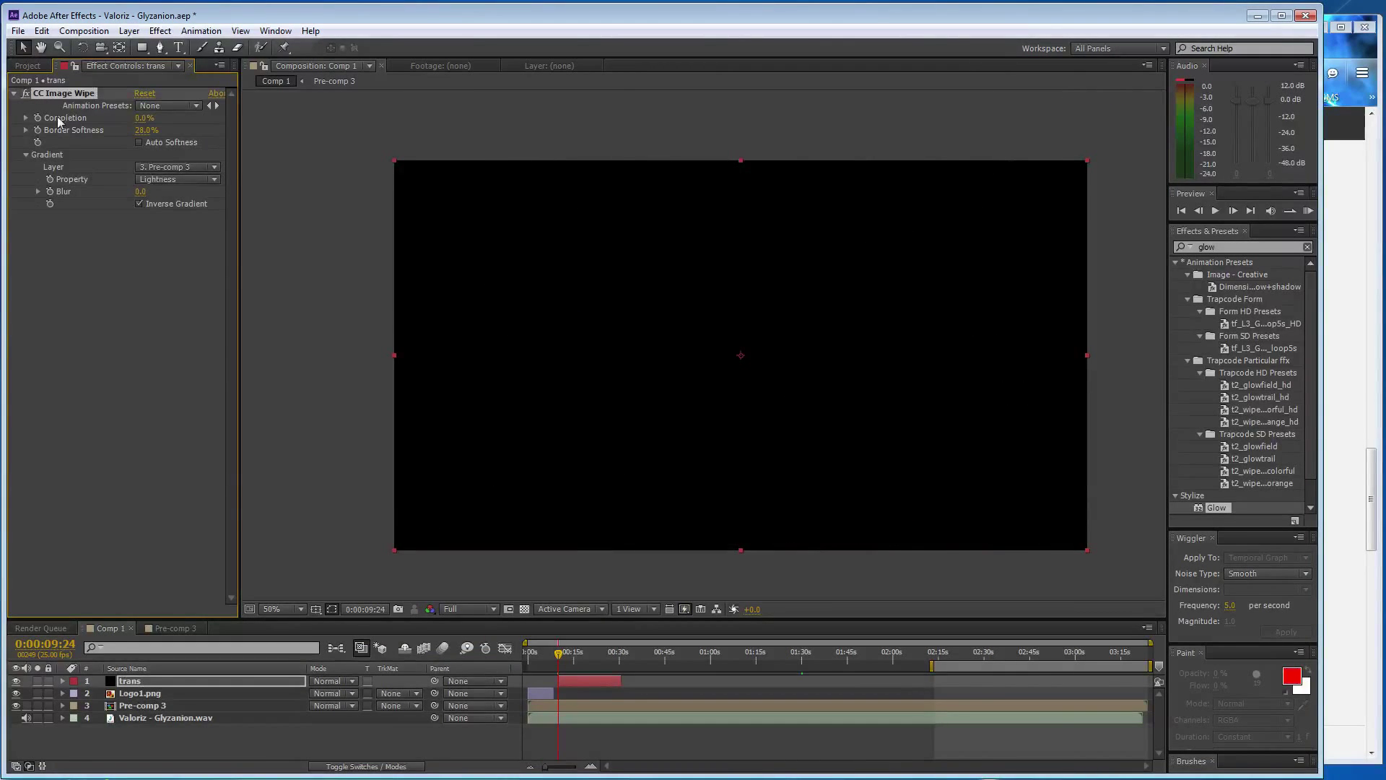
drag(562, 661, 622, 659)
drag(144, 118, 141, 123)
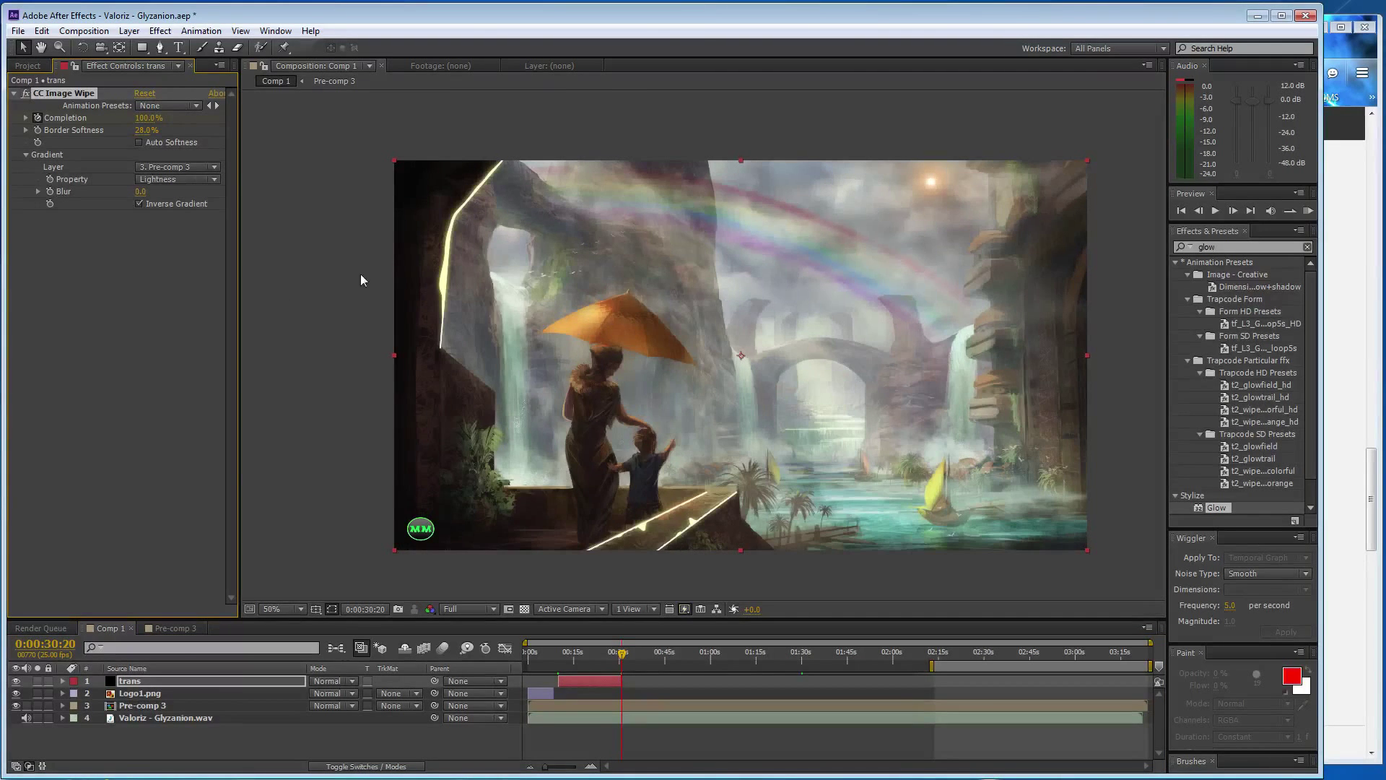
click(315, 374)
key(ctrl+s)
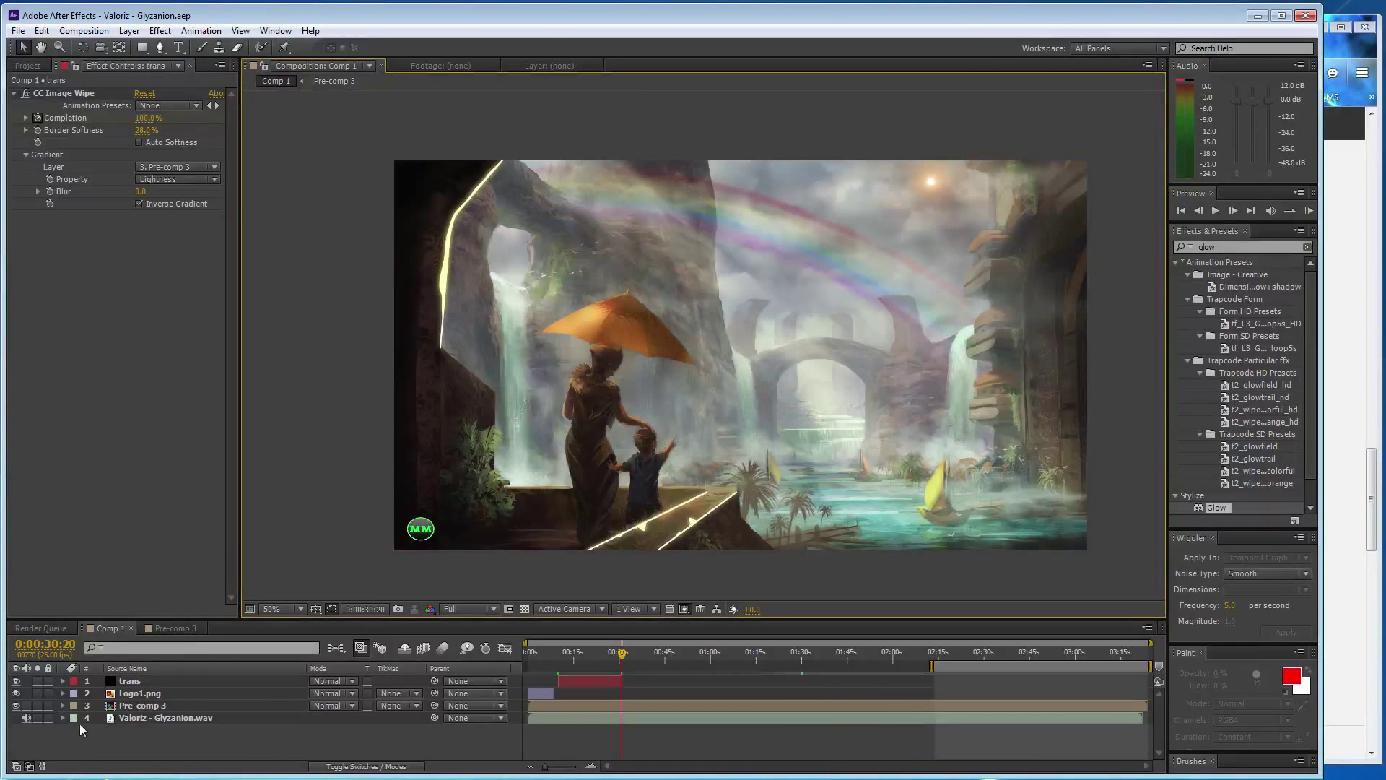
End the work area at about 2:00, checking the music waveform near 1:27
click(63, 718)
click(75, 729)
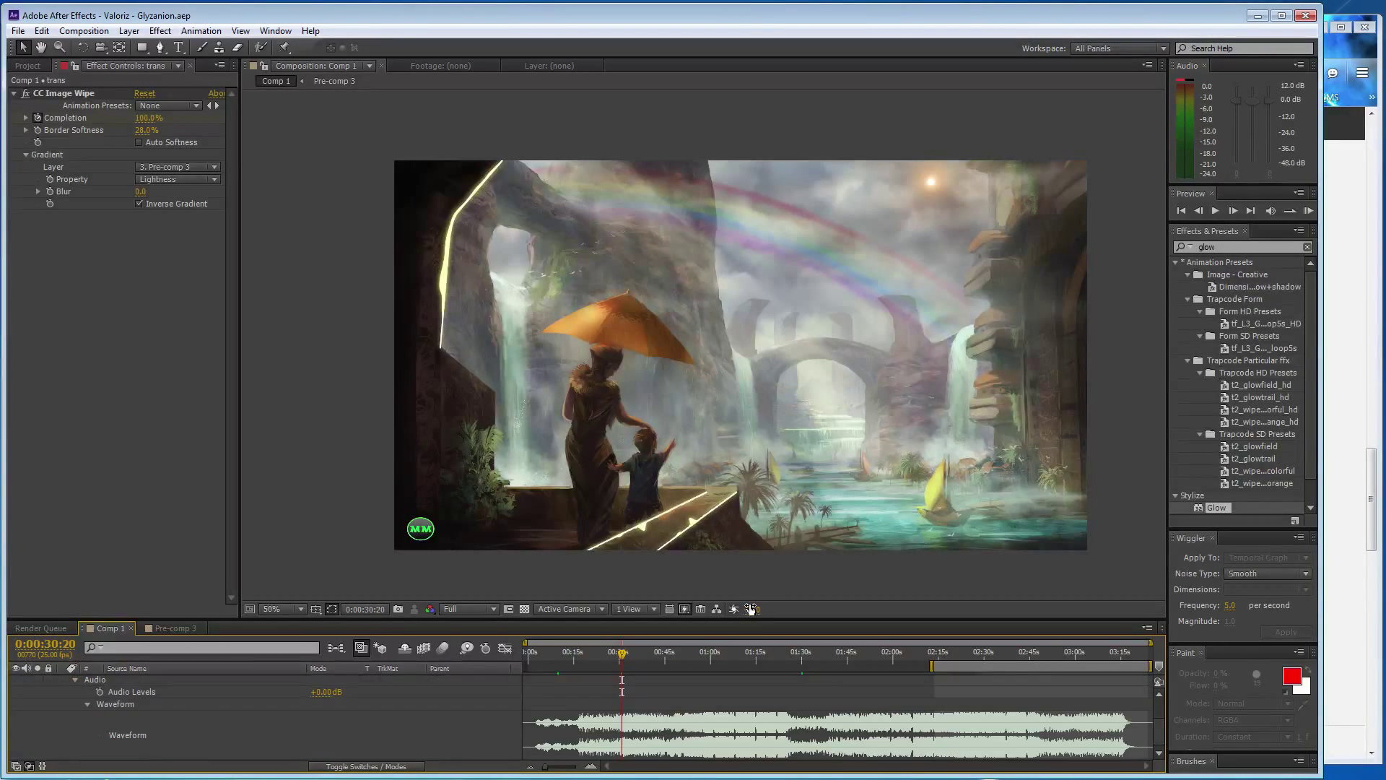
drag(626, 657, 790, 677)
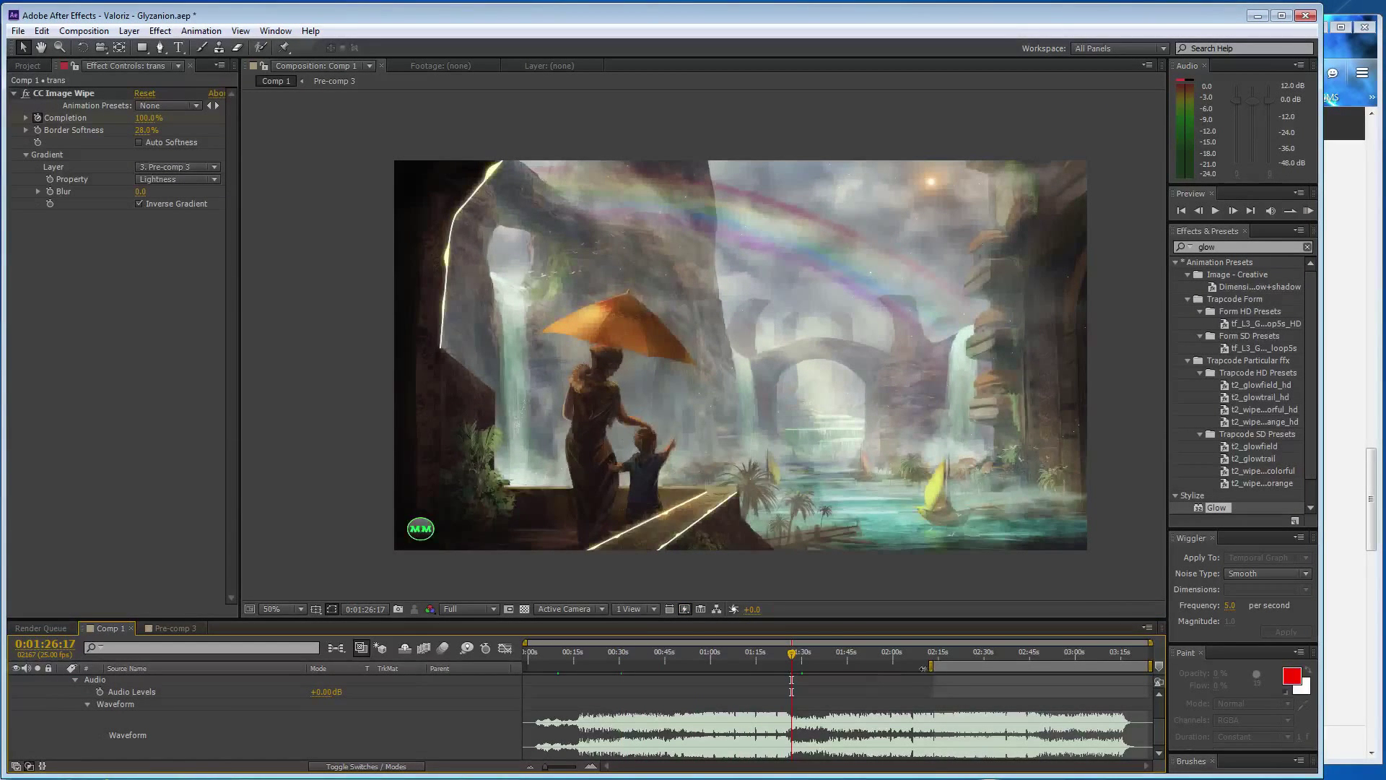
drag(922, 668, 892, 667)
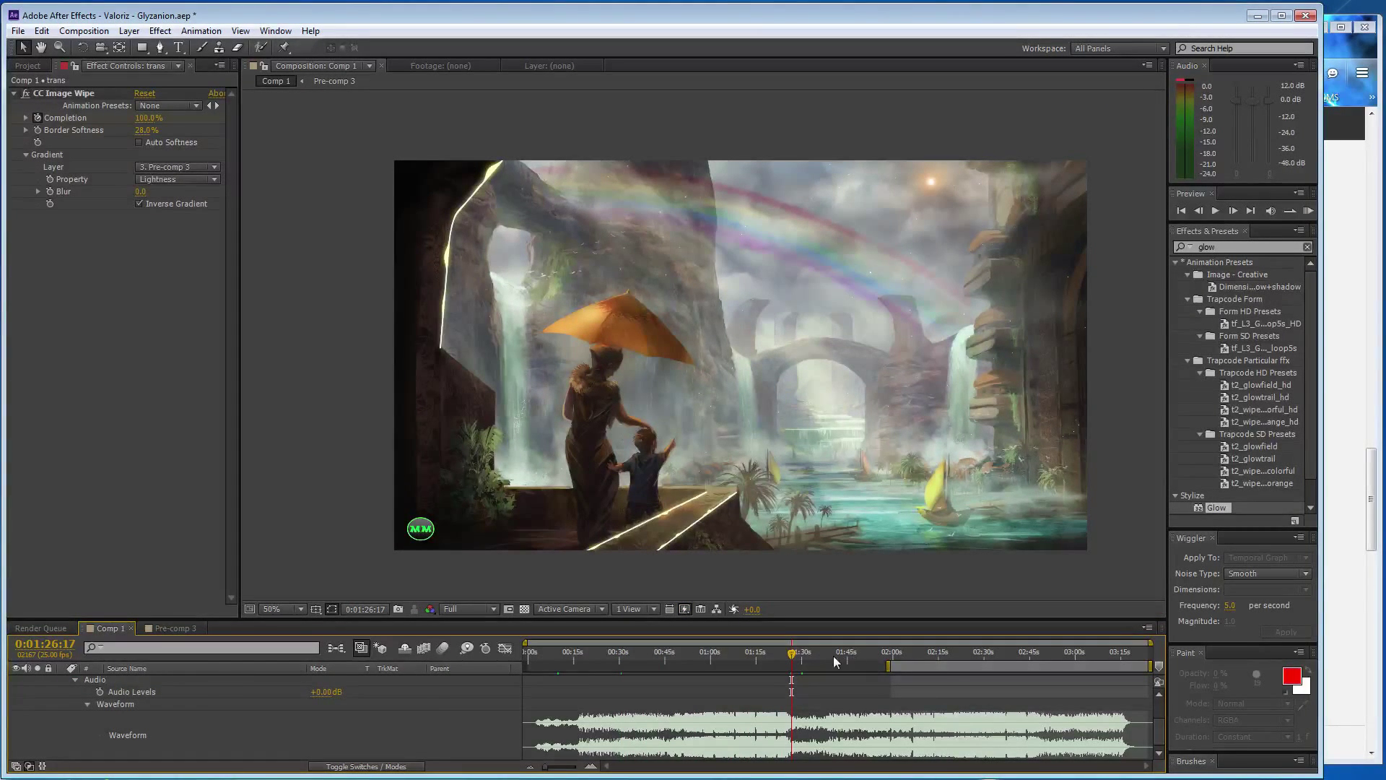
click(794, 653)
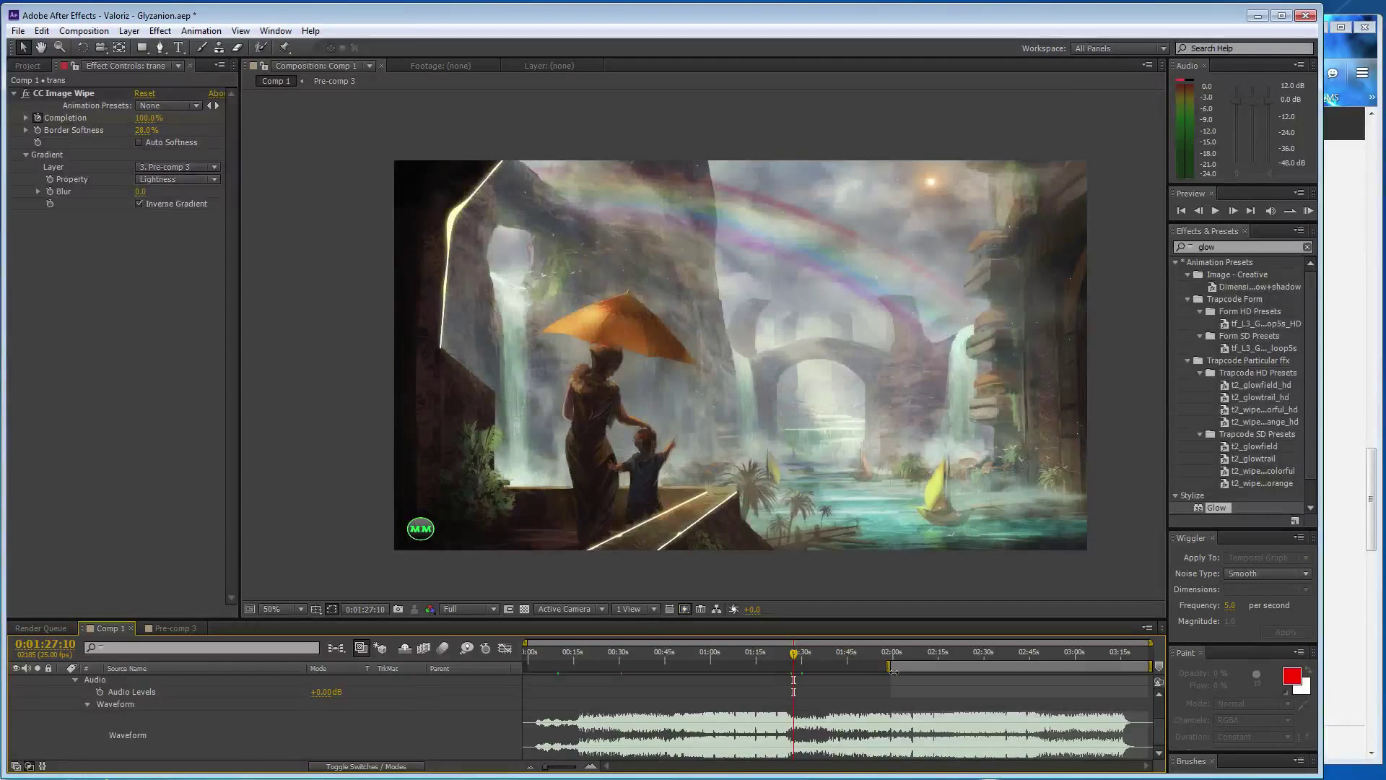
click(76, 678)
Duplicate the trans layer, move it to the playhead, and keyframe wipe Completion at 100%
click(188, 682)
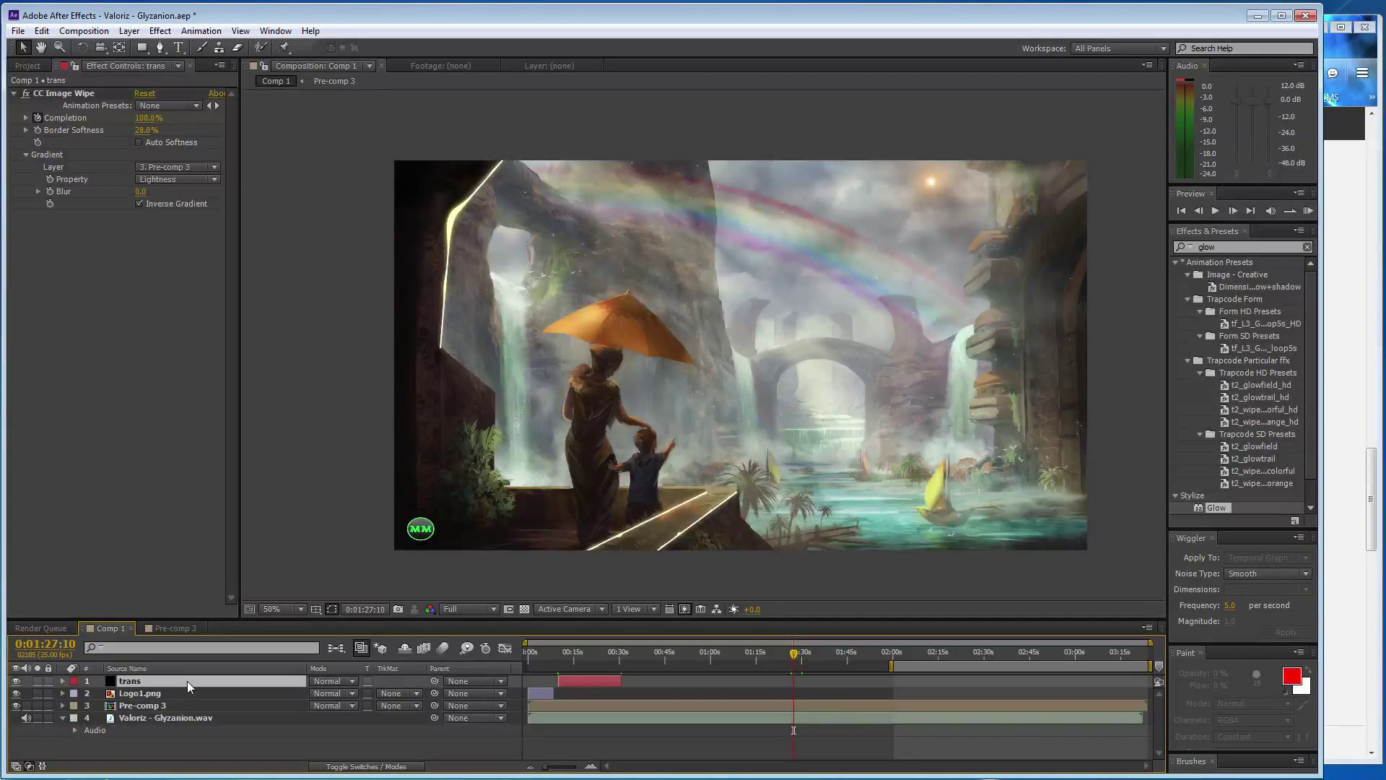
key(ctrl+d)
drag(608, 681, 890, 682)
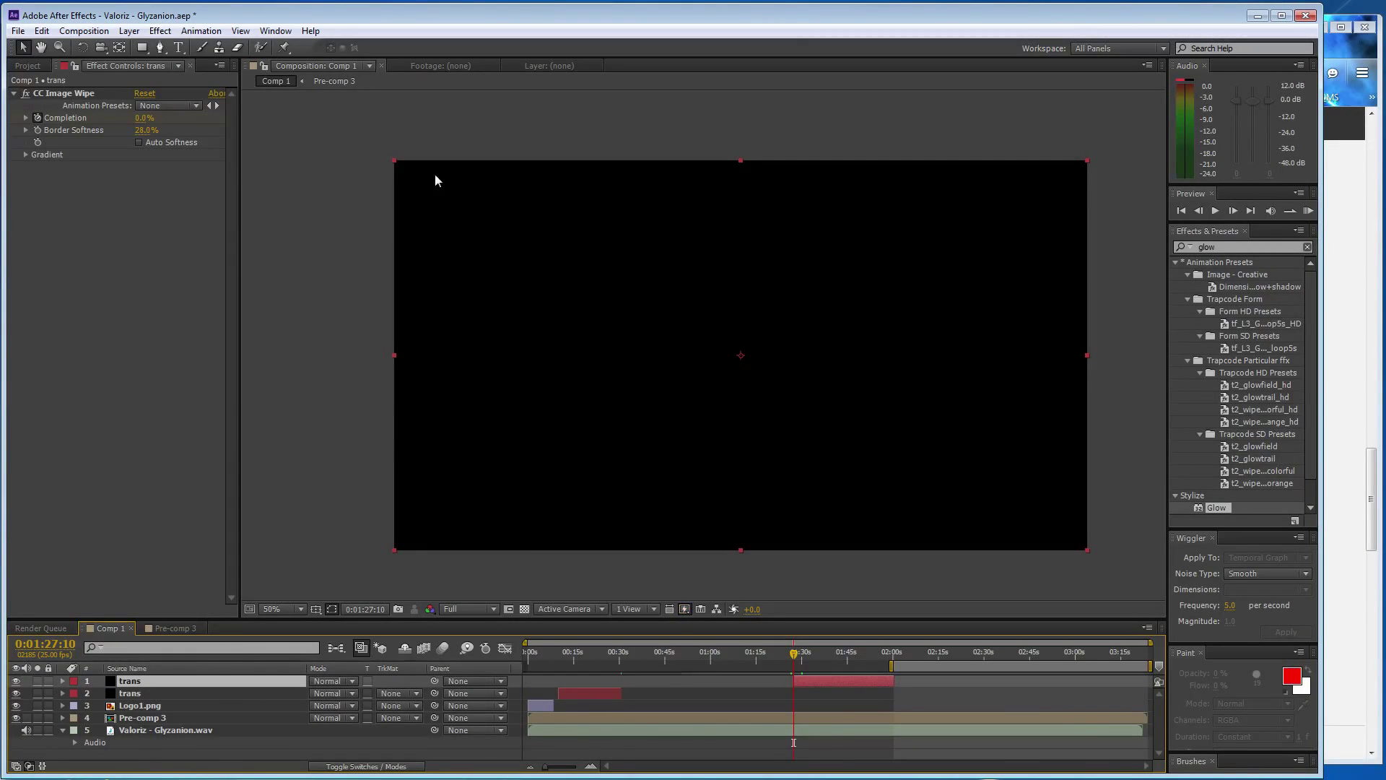
click(145, 118)
text(100)
key(Return)
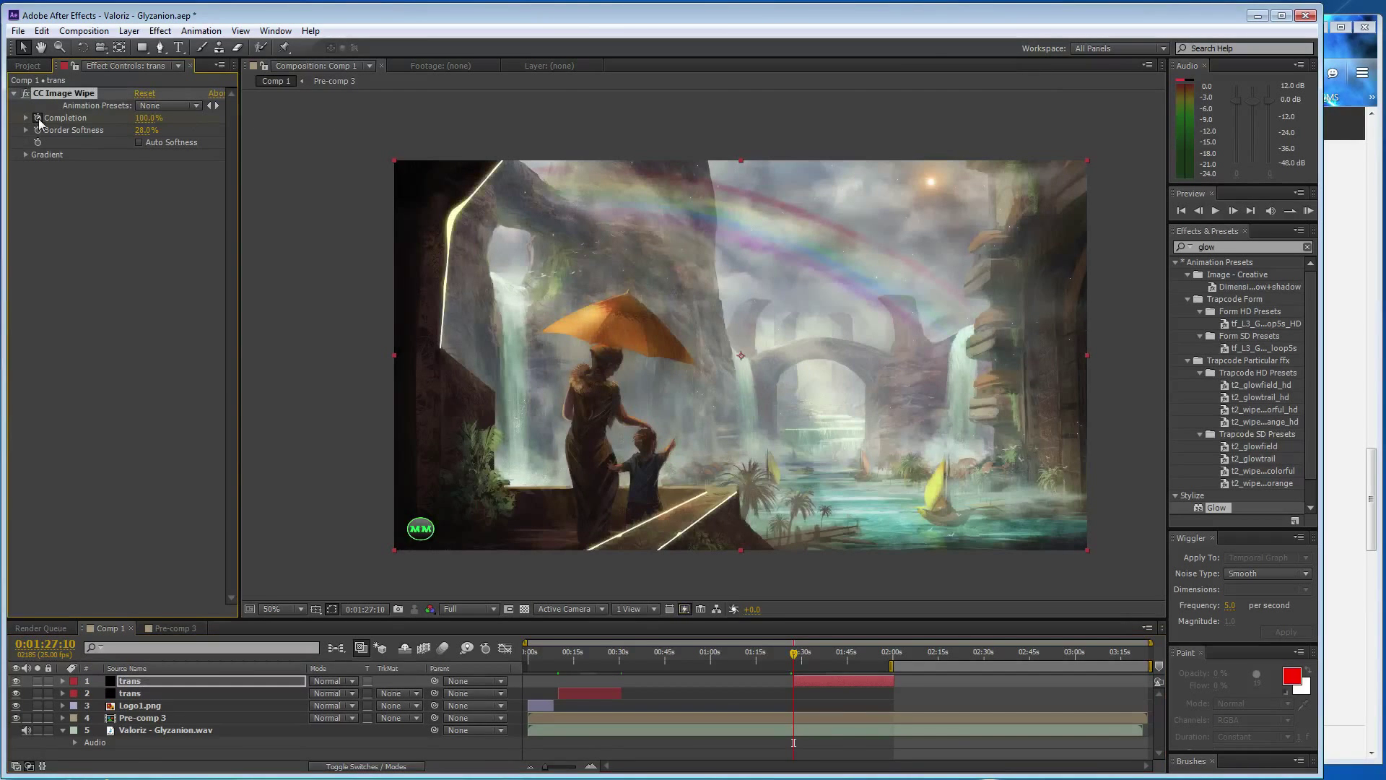
click(38, 118)
key(space)
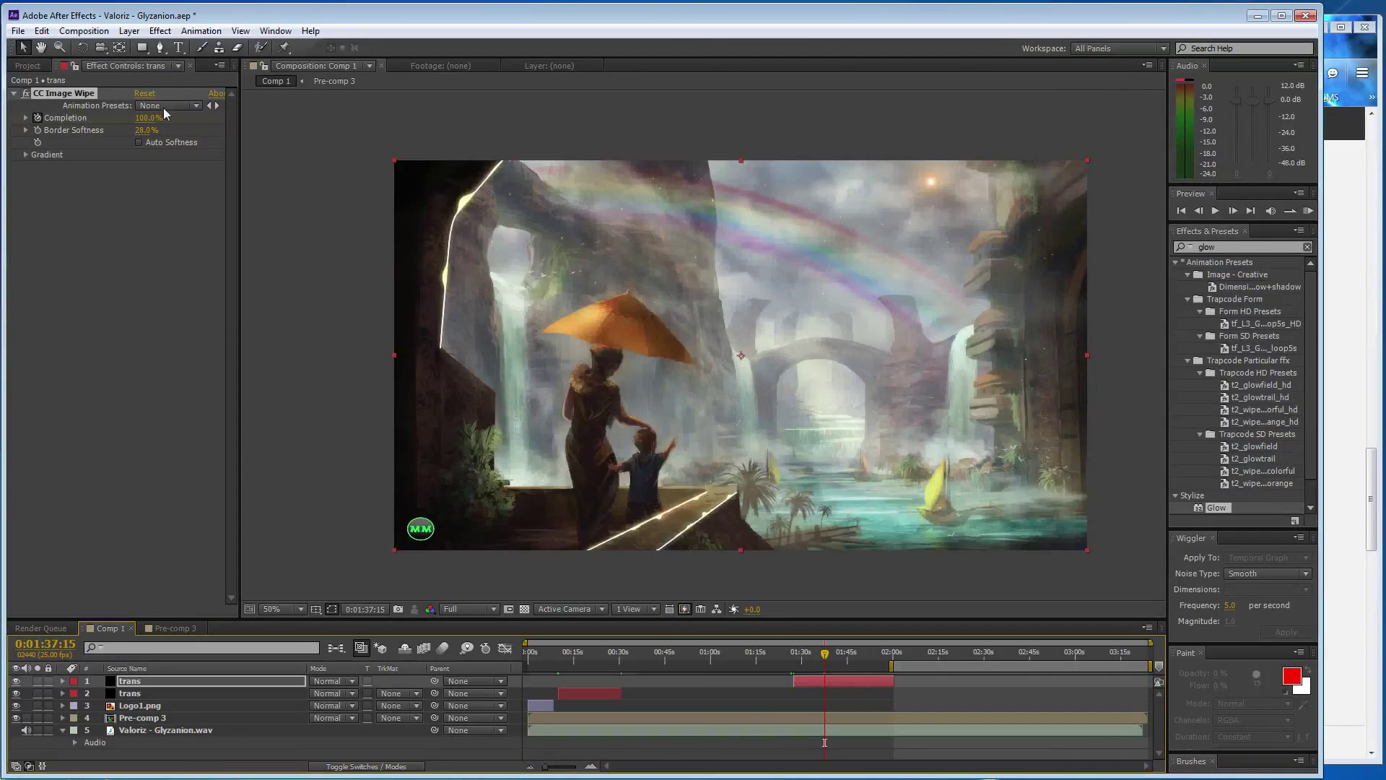
Keyframe Completion at 10%, then 60% at 0:01:50:17 and 100% at 0:02:00:10
drag(143, 118, 119, 121)
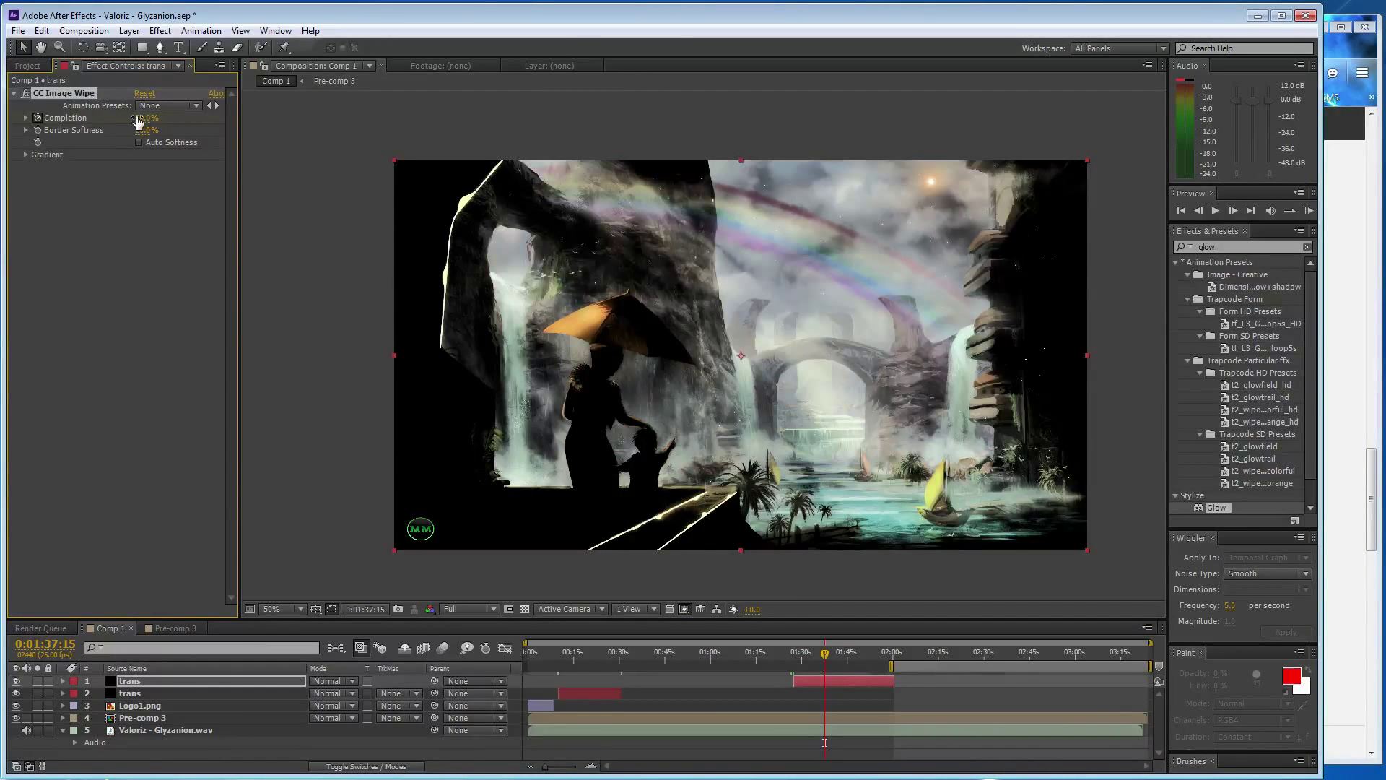
click(147, 118)
text(10)
key(Return)
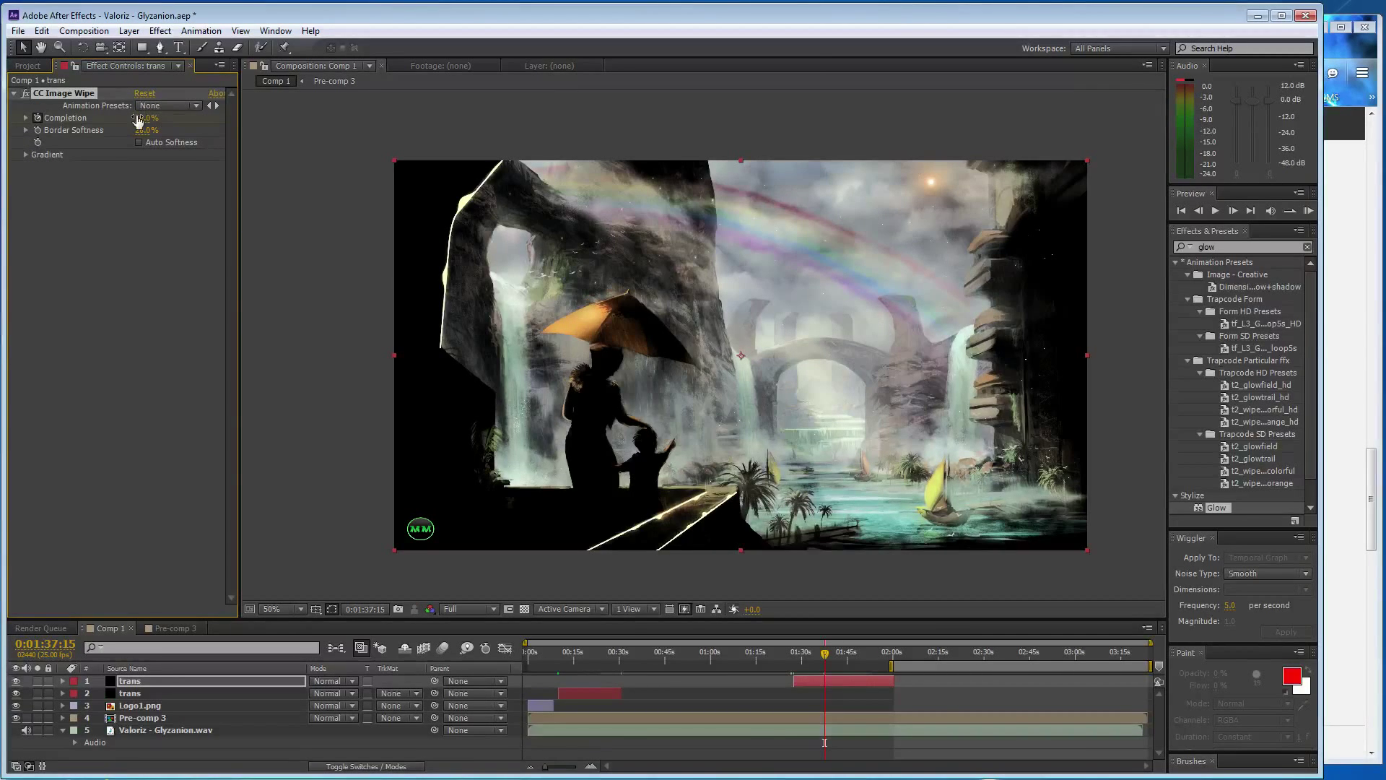
drag(826, 661, 867, 663)
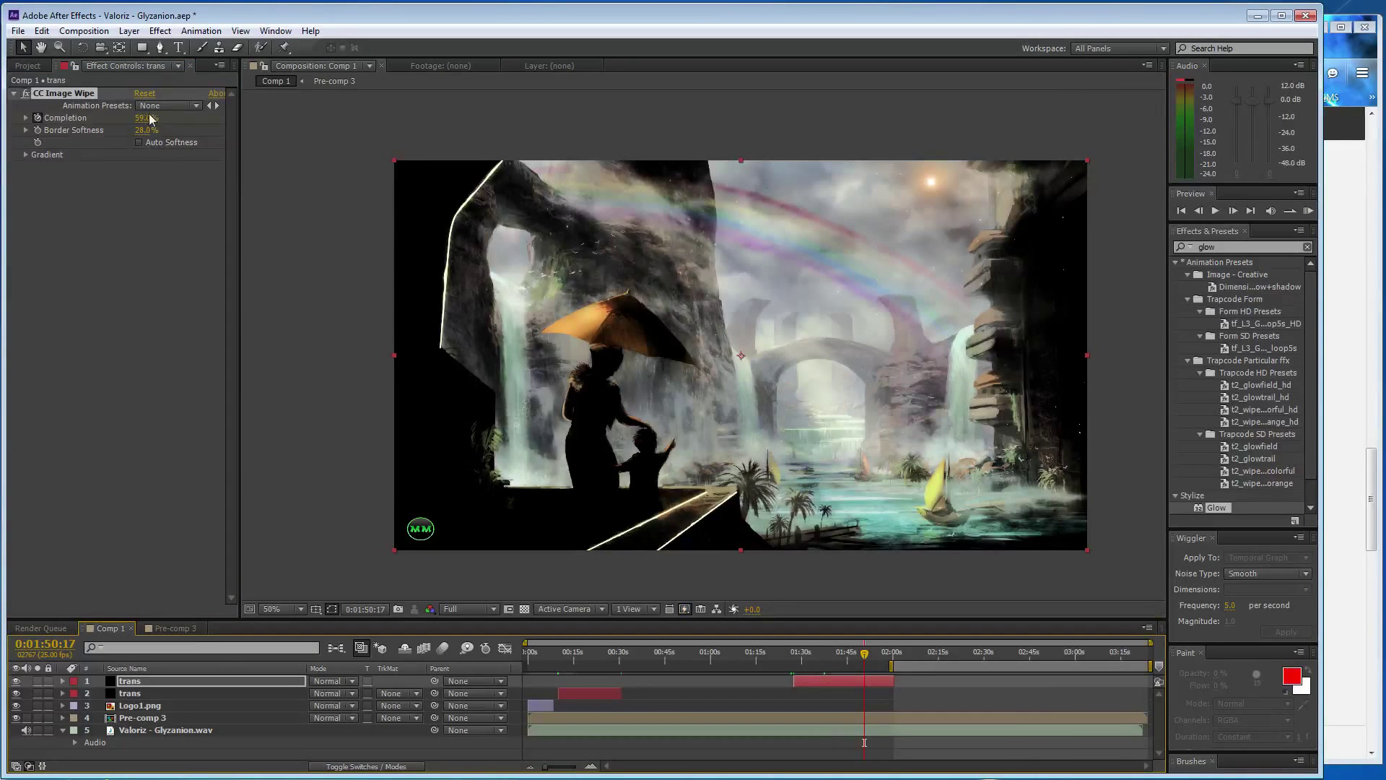
drag(147, 118, 152, 118)
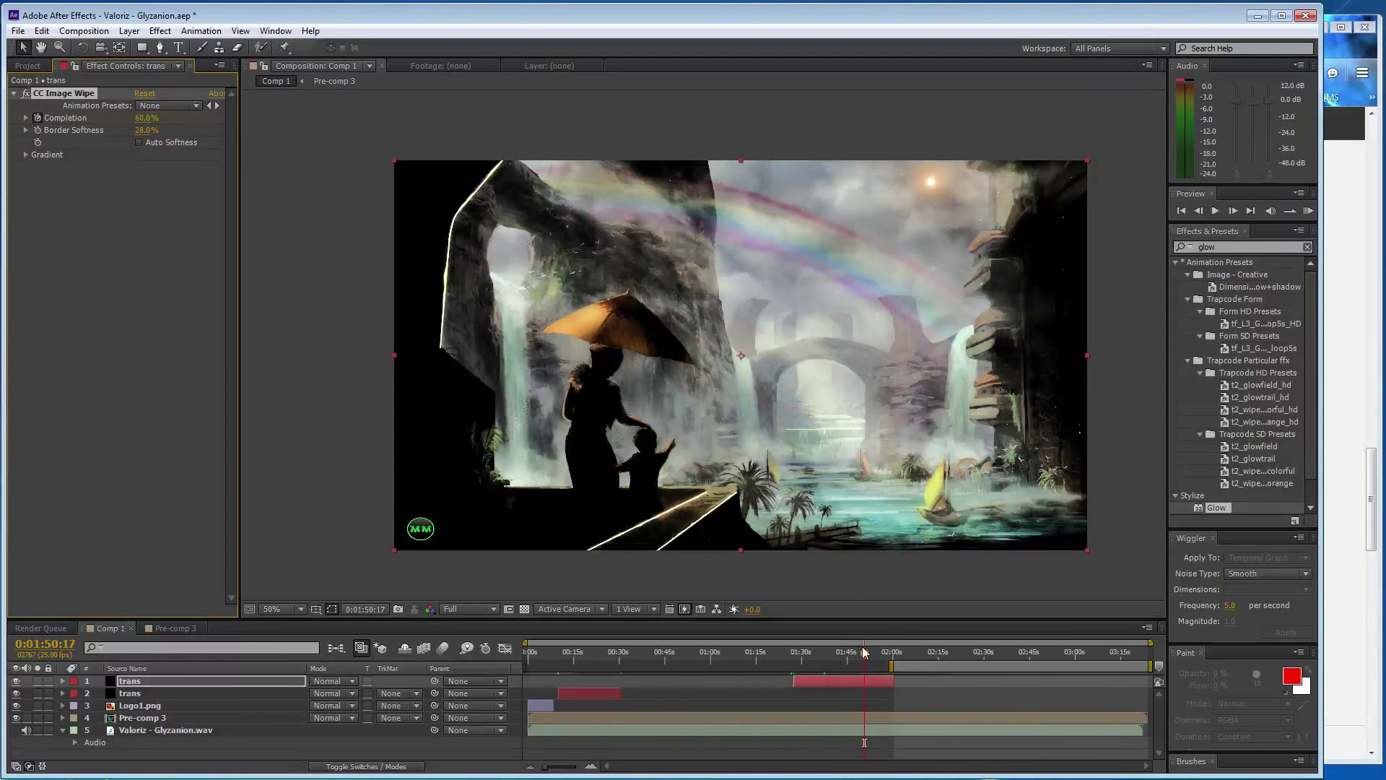
drag(864, 652, 894, 654)
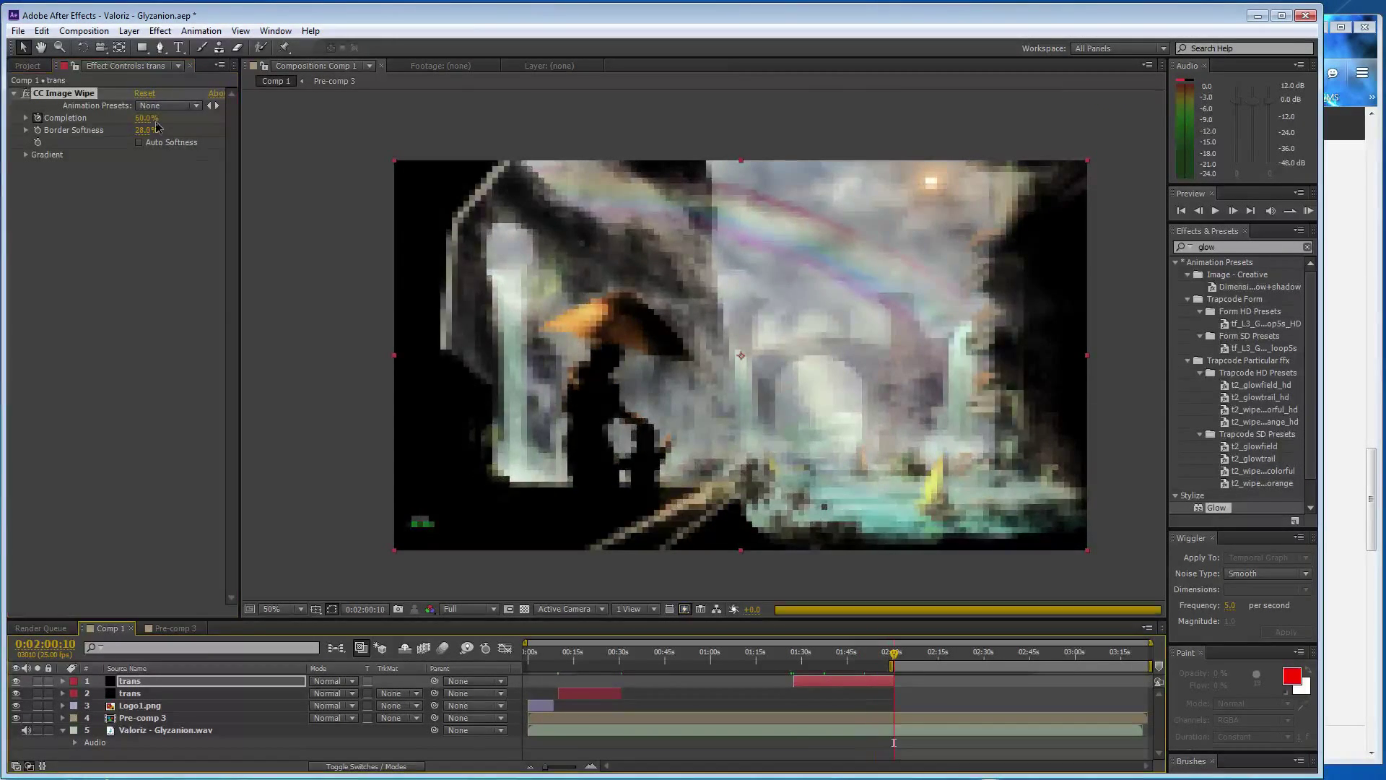
drag(151, 119, 322, 137)
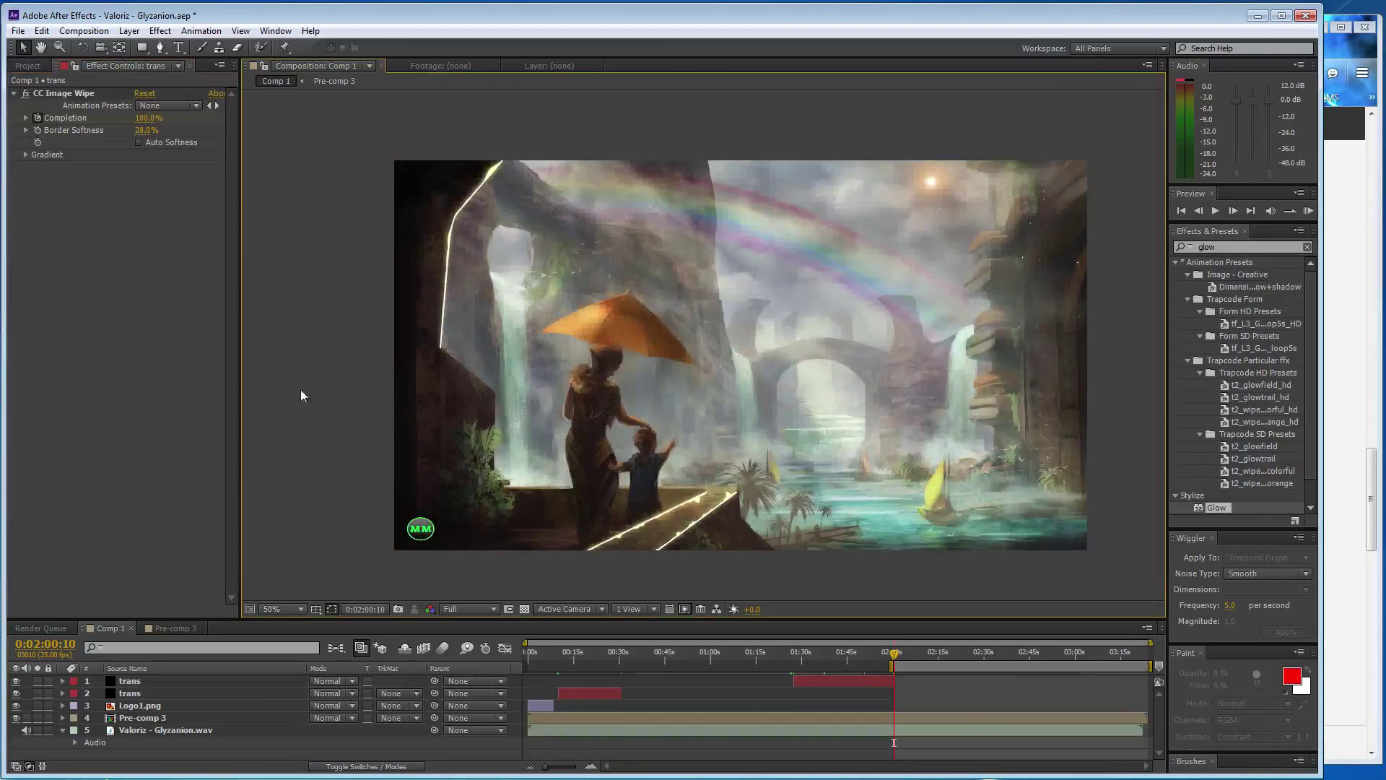
Duplicate the top trans layer, delete the extra copy, and move the playhead to 0:02:59:13
click(193, 682)
key(ctrl+d)
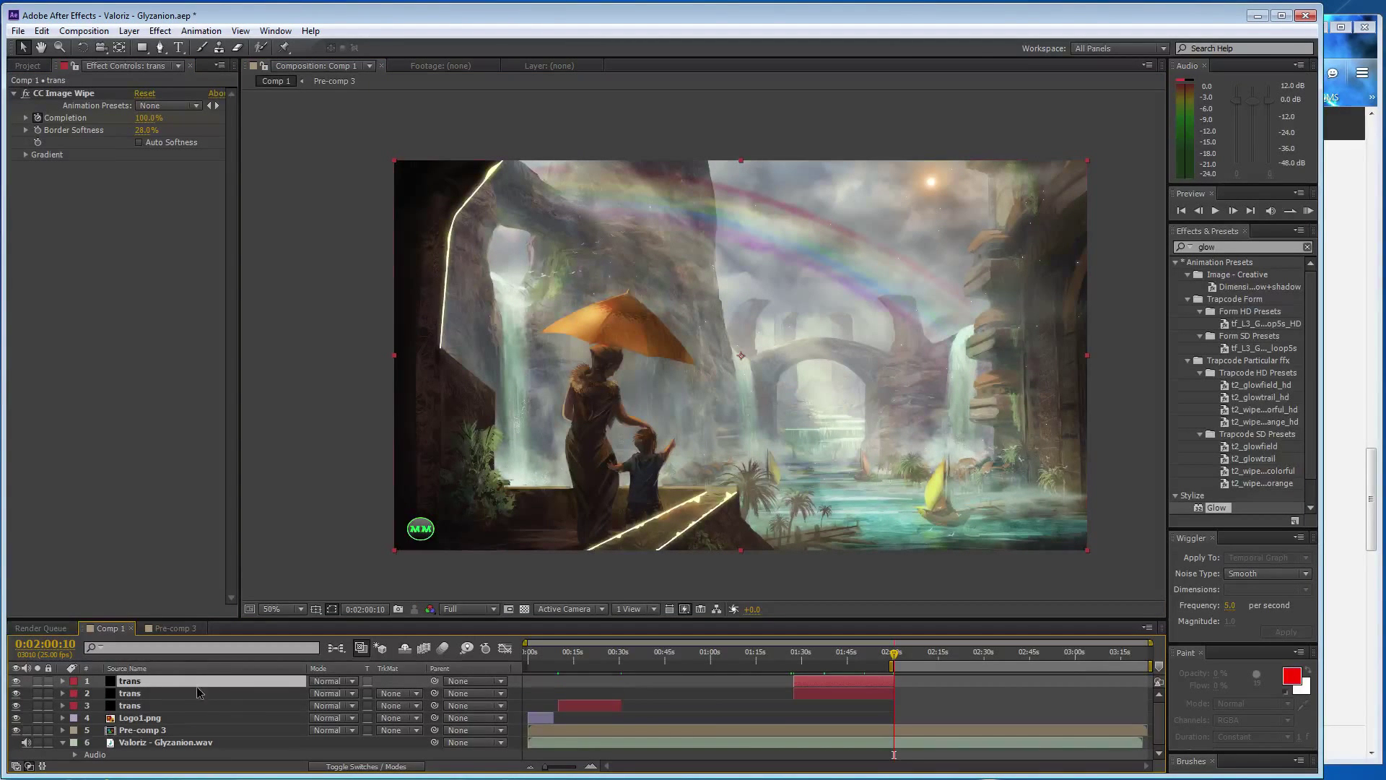
click(75, 753)
drag(894, 656, 1074, 671)
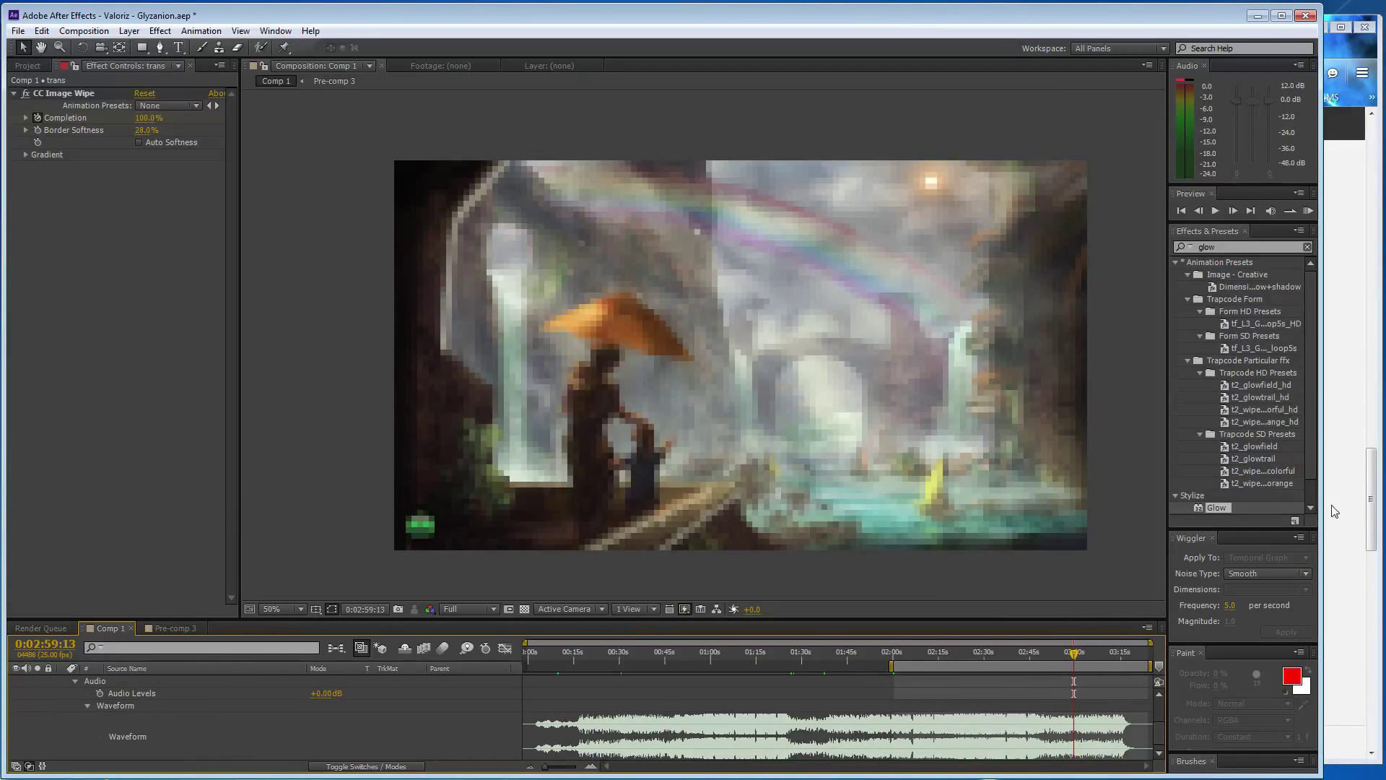
click(87, 707)
scroll(146, 700, up, 2)
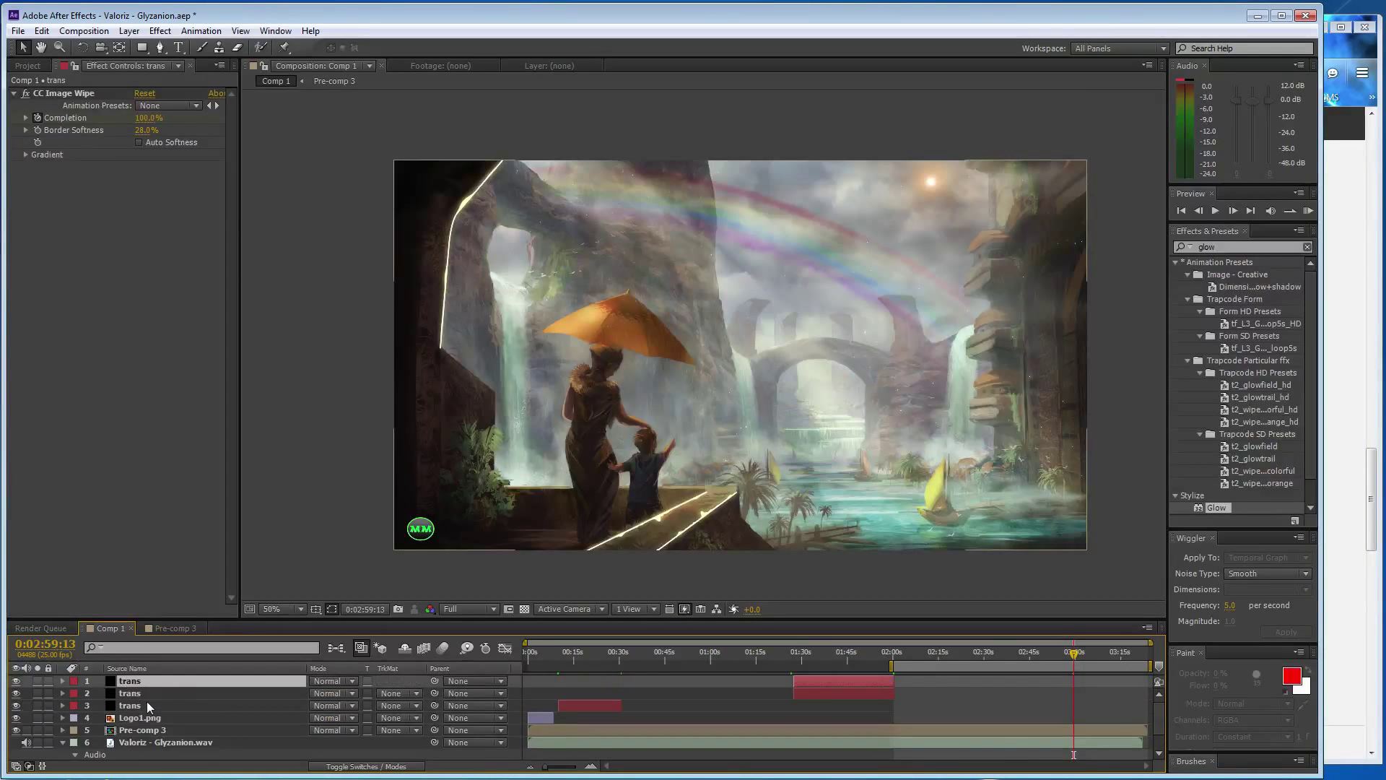
key(ctrl+d)
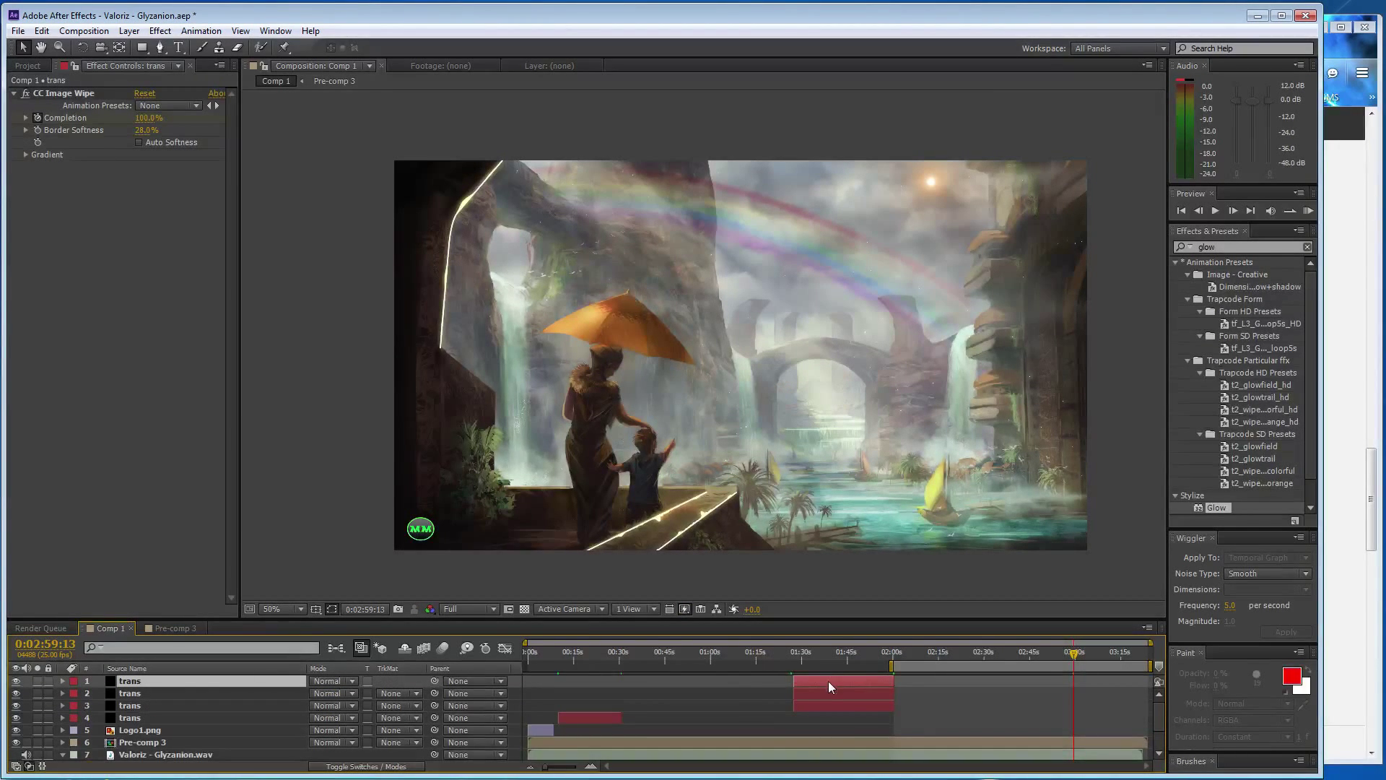
key(Delete)
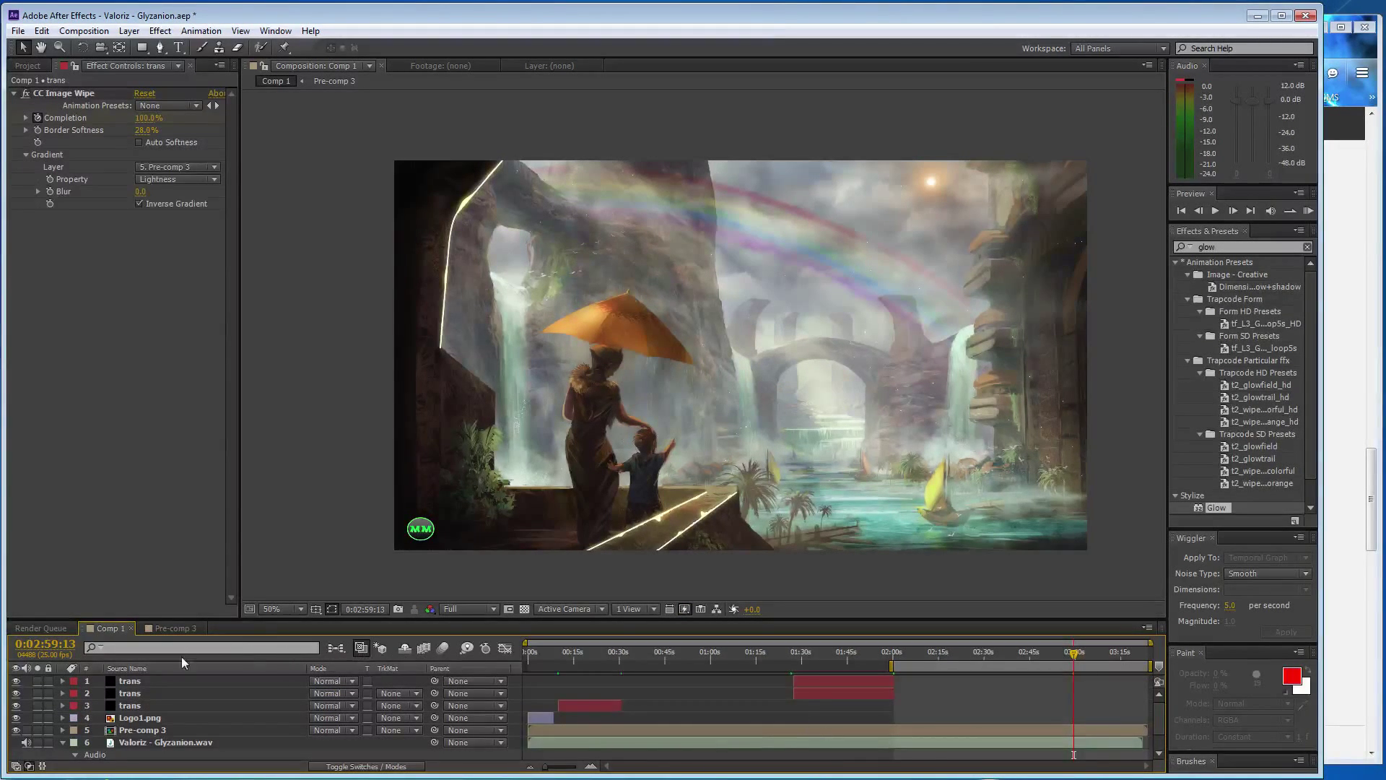
Move the top trans layer to start near 2:59, preview its wipe Completion, and save
click(169, 683)
drag(858, 686, 1139, 678)
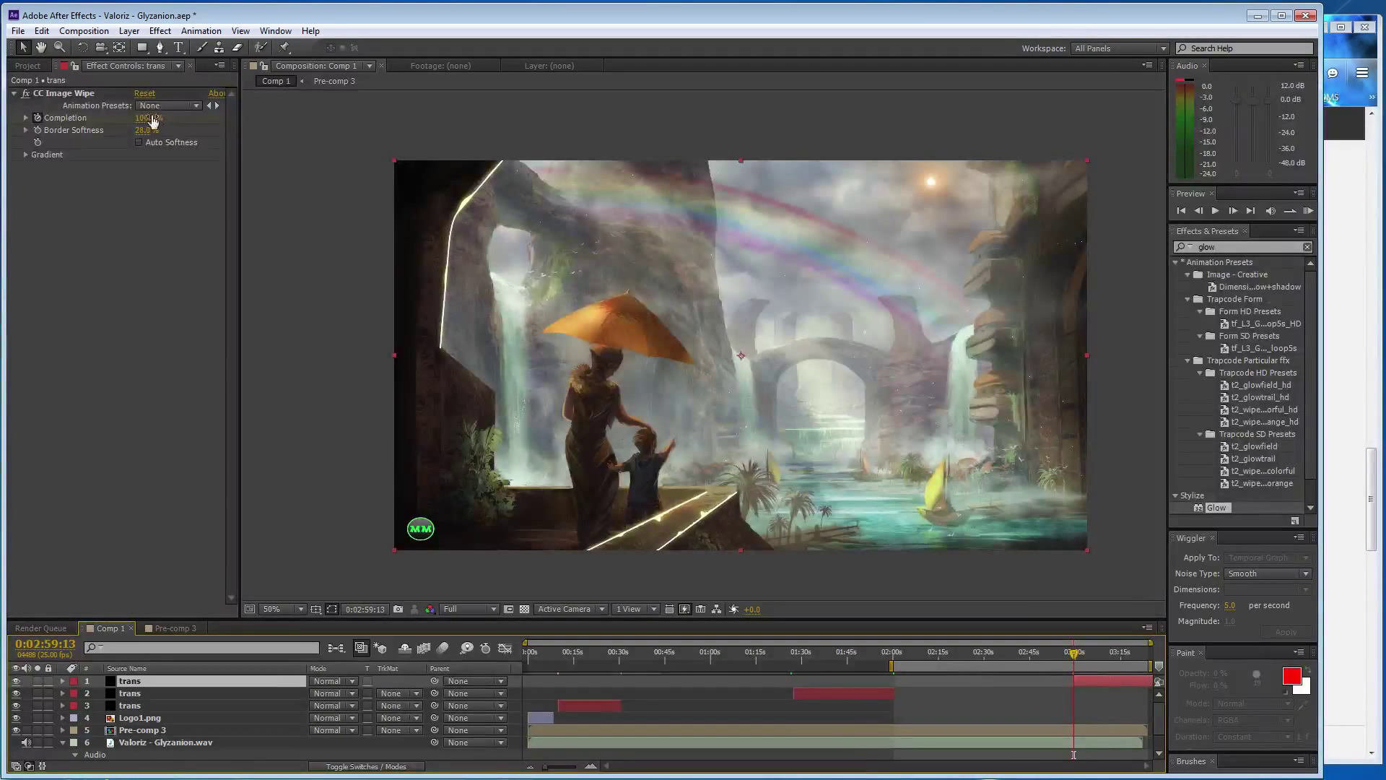
click(226, 174)
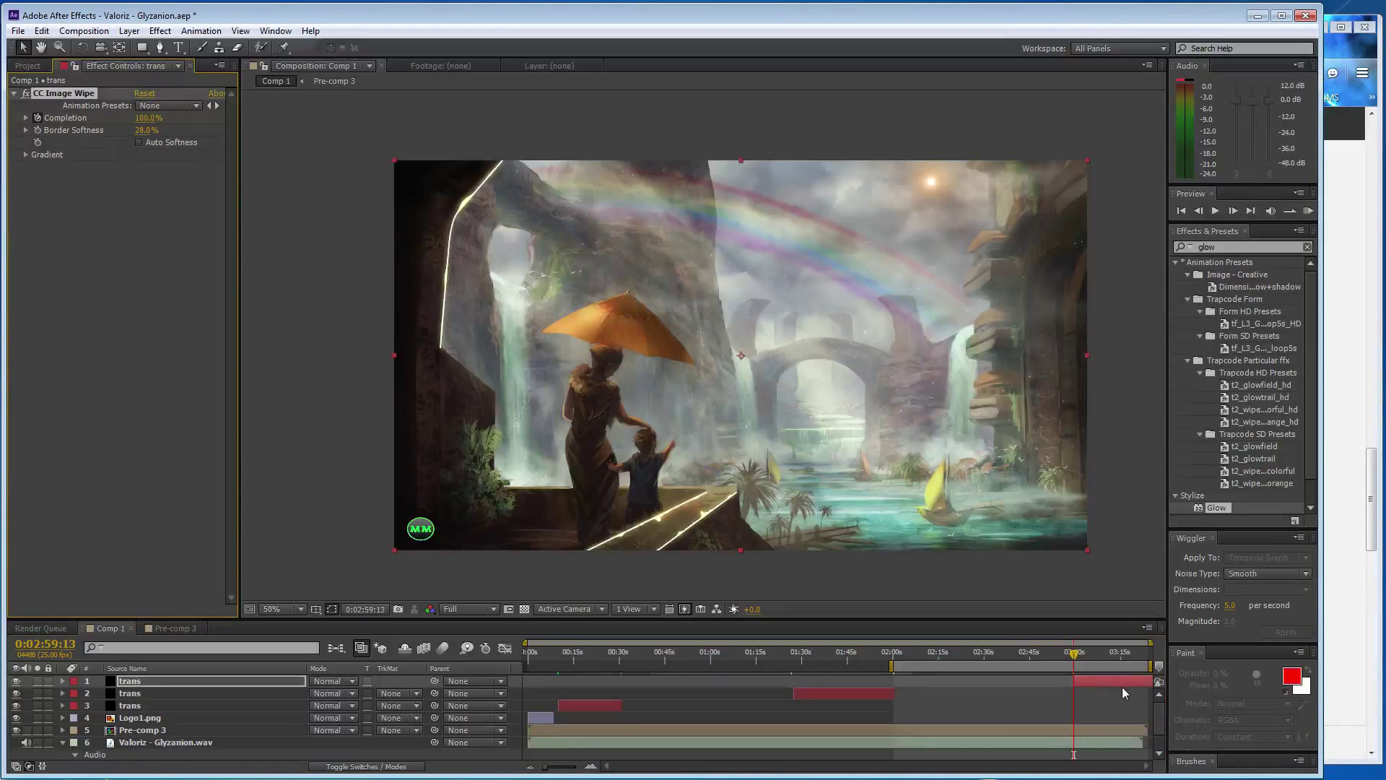
drag(1077, 655, 1149, 657)
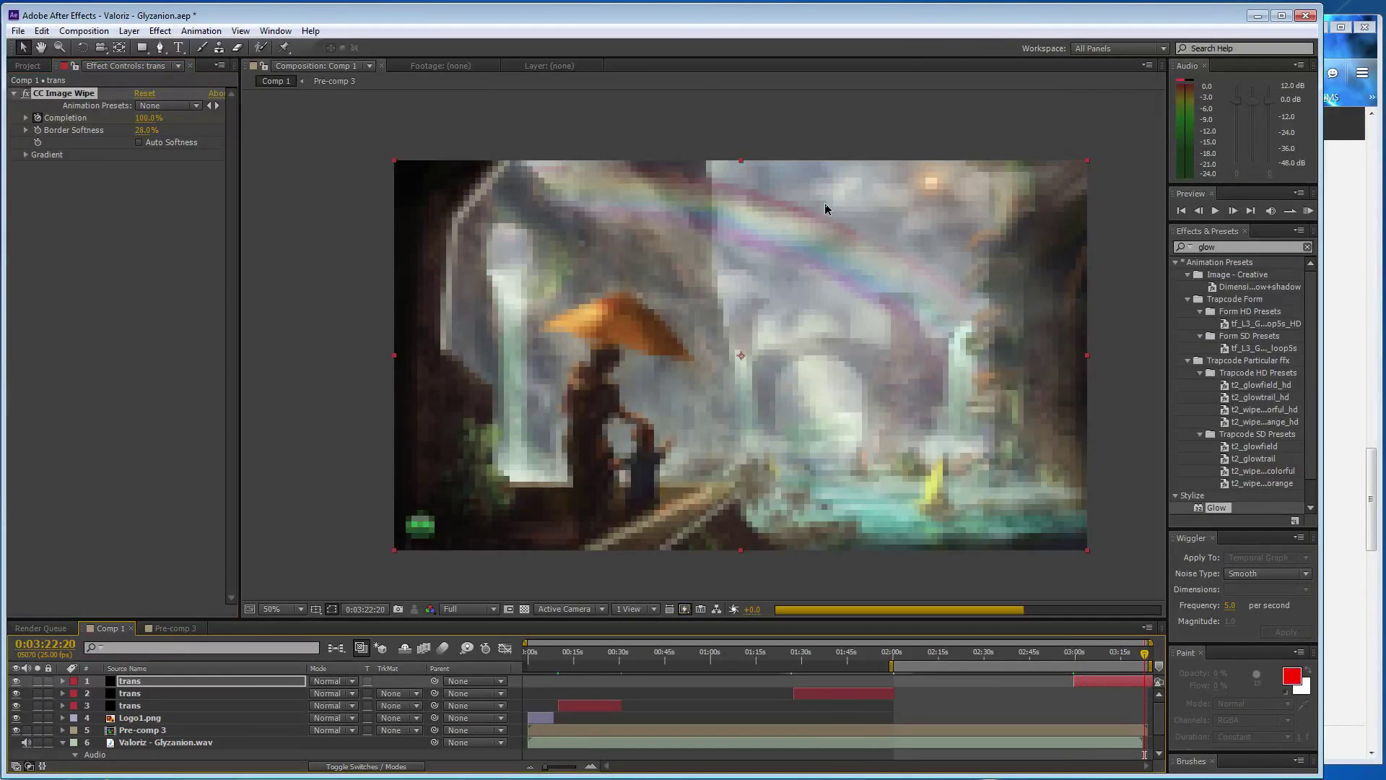
key(space)
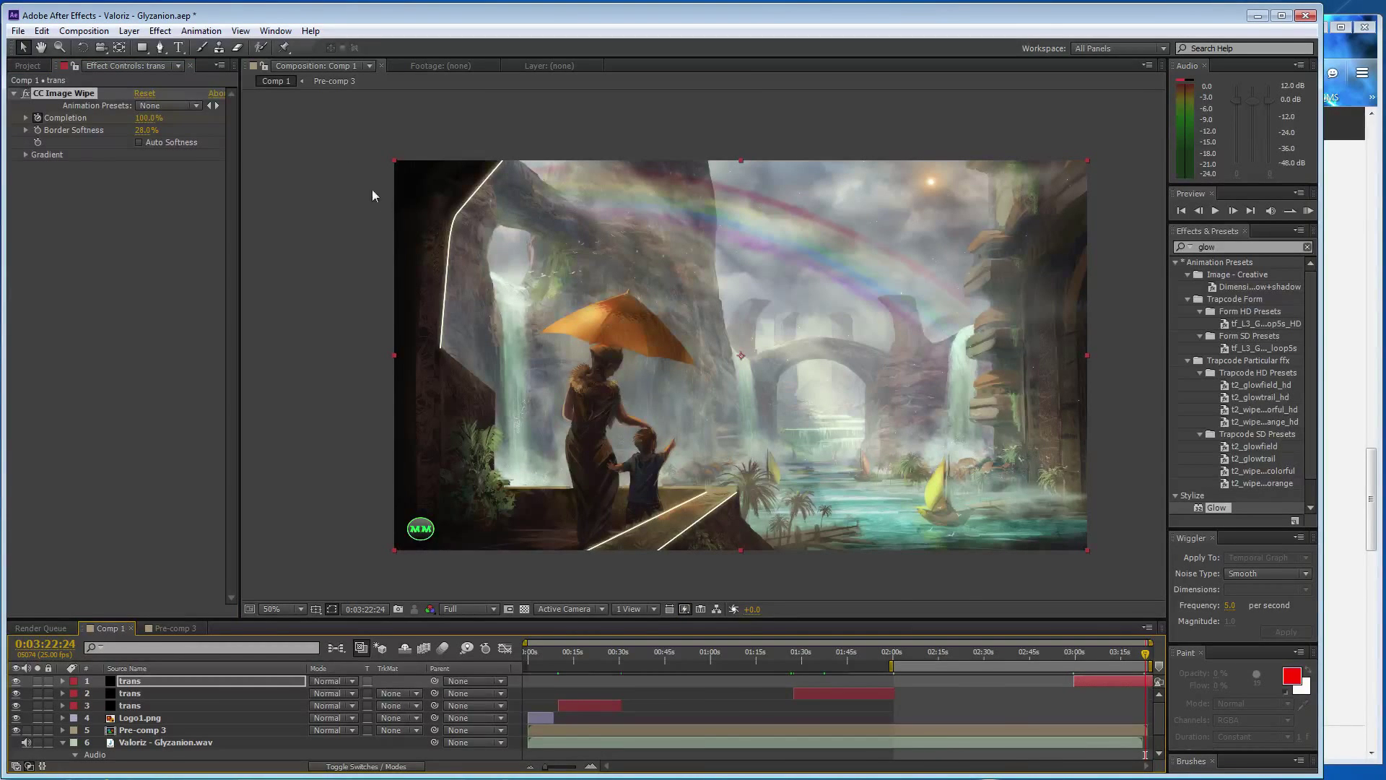
drag(148, 117, 74, 120)
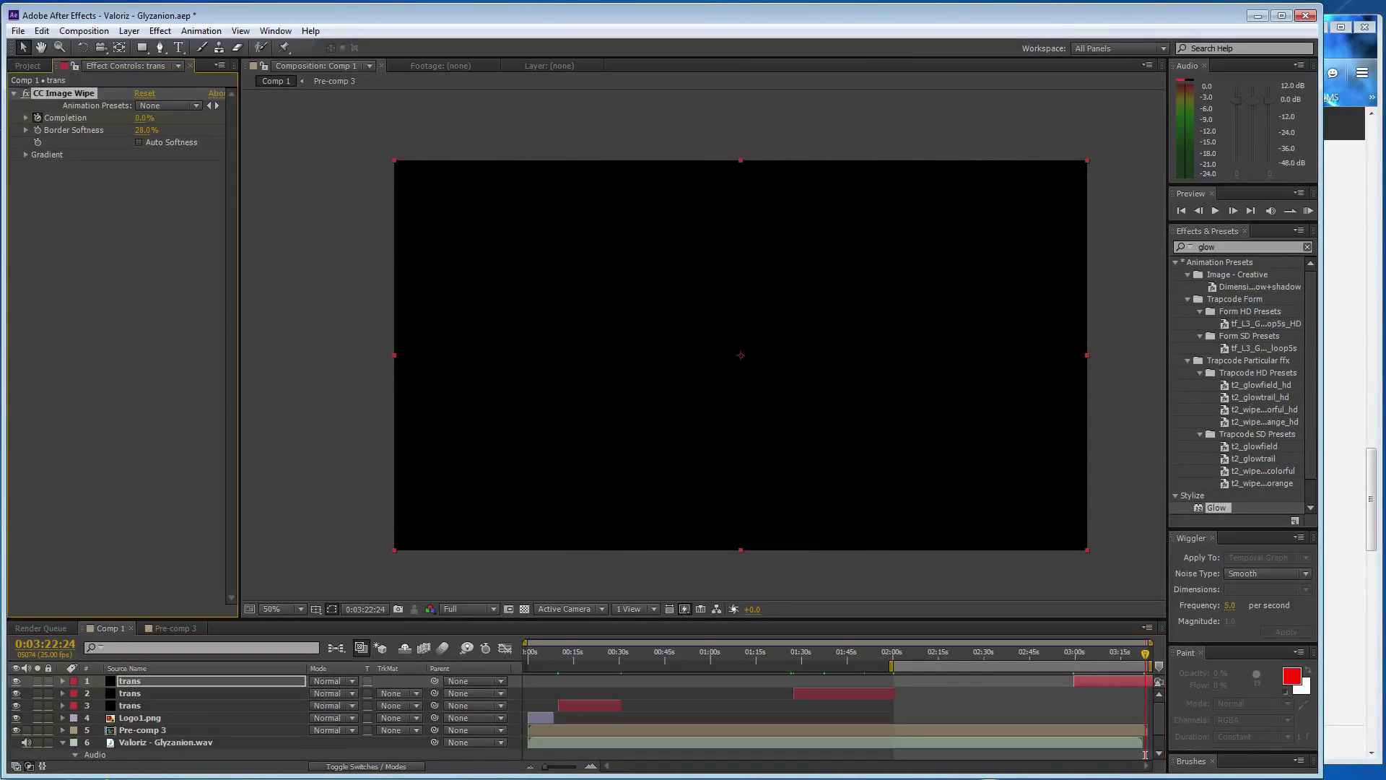
key(ctrl+s)
Scrub back to around 1:24 to review, and switch the music to 'Stars That Never Burn Out'
click(888, 664)
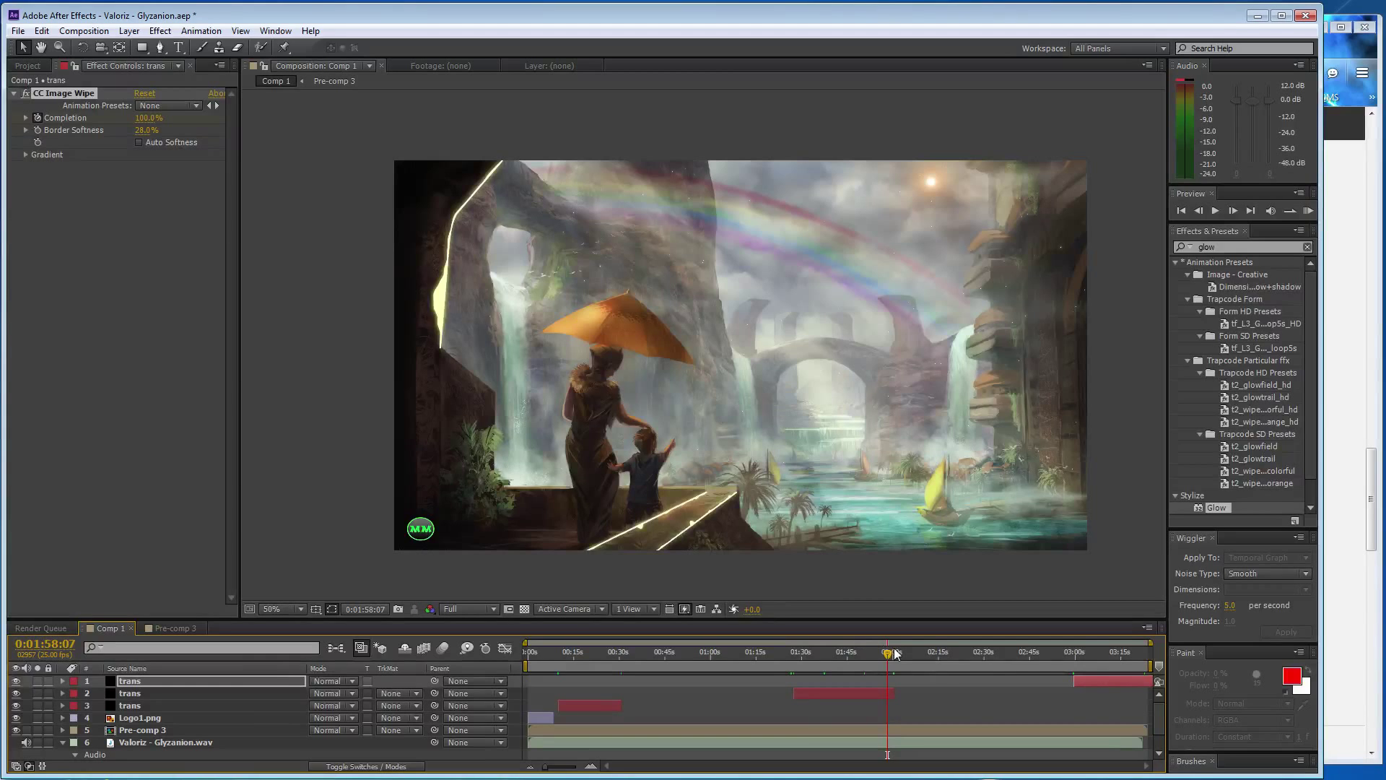
mouse_move(895, 654)
mouse_down()
mouse_move(777, 660)
mouse_move(769, 643)
mouse_up()
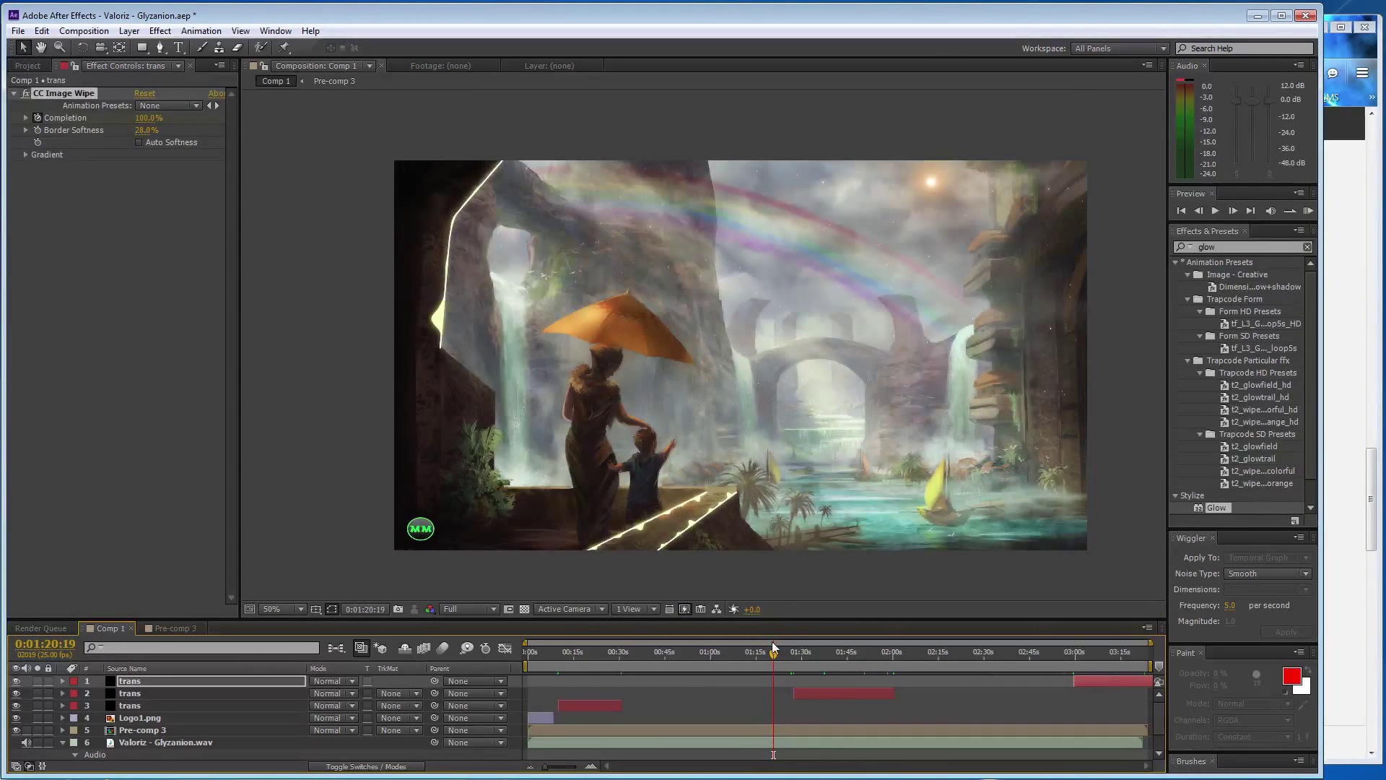
key(alt+Tab)
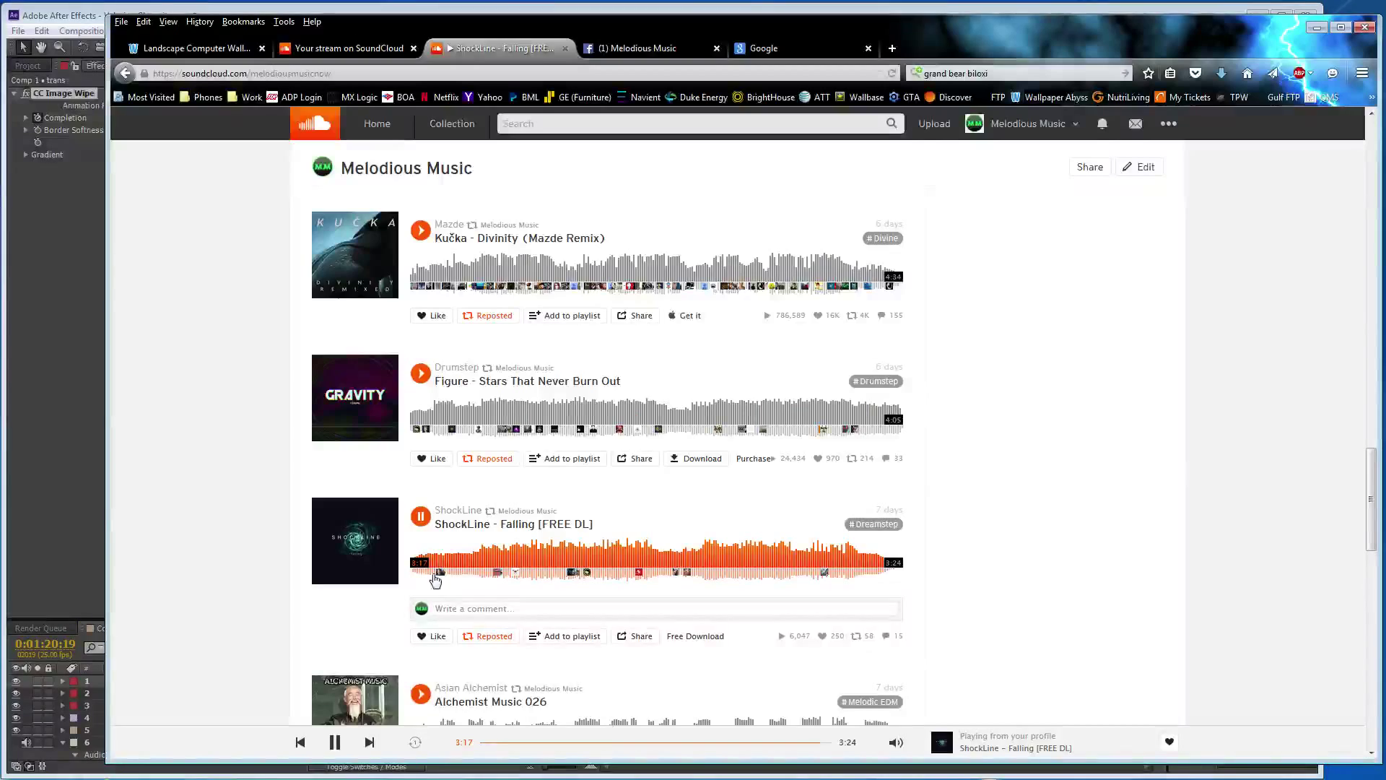
click(420, 516)
click(420, 374)
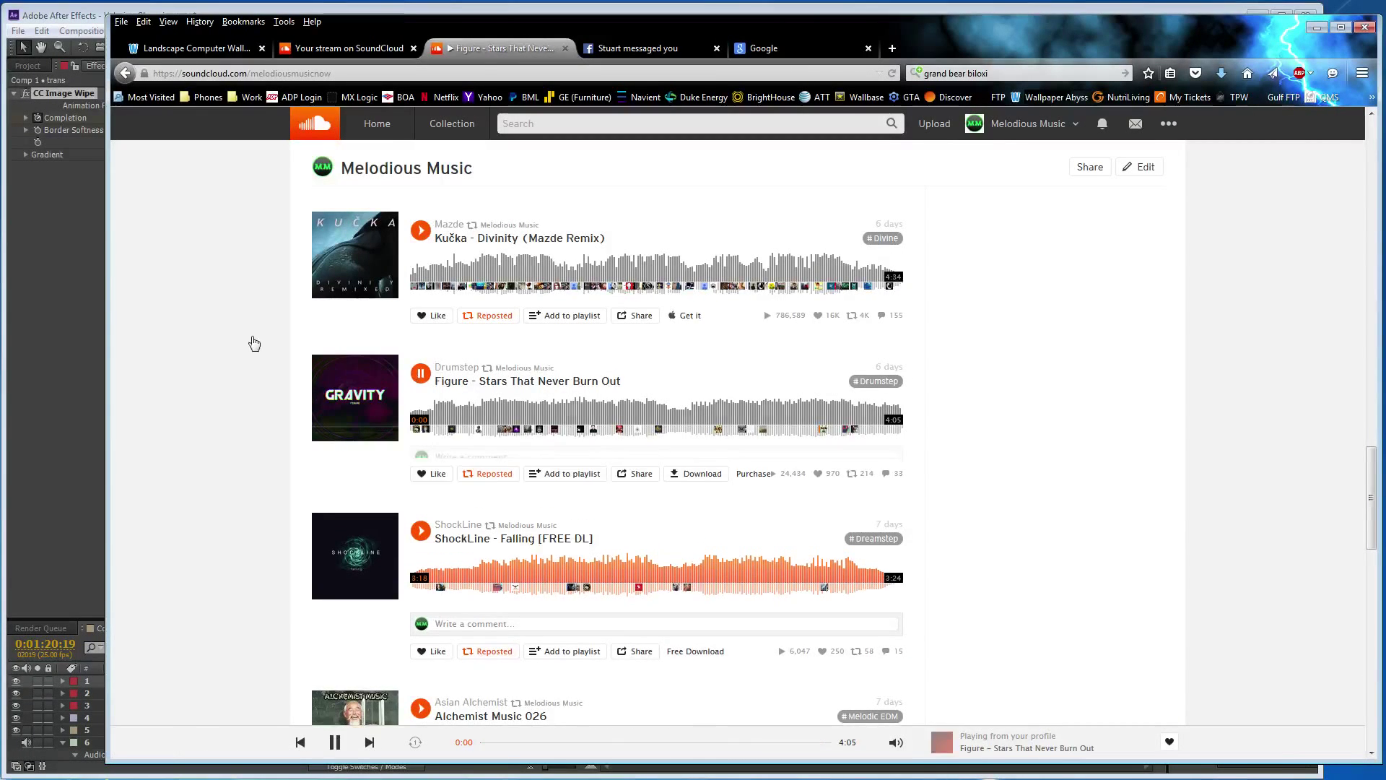
key(alt+Tab)
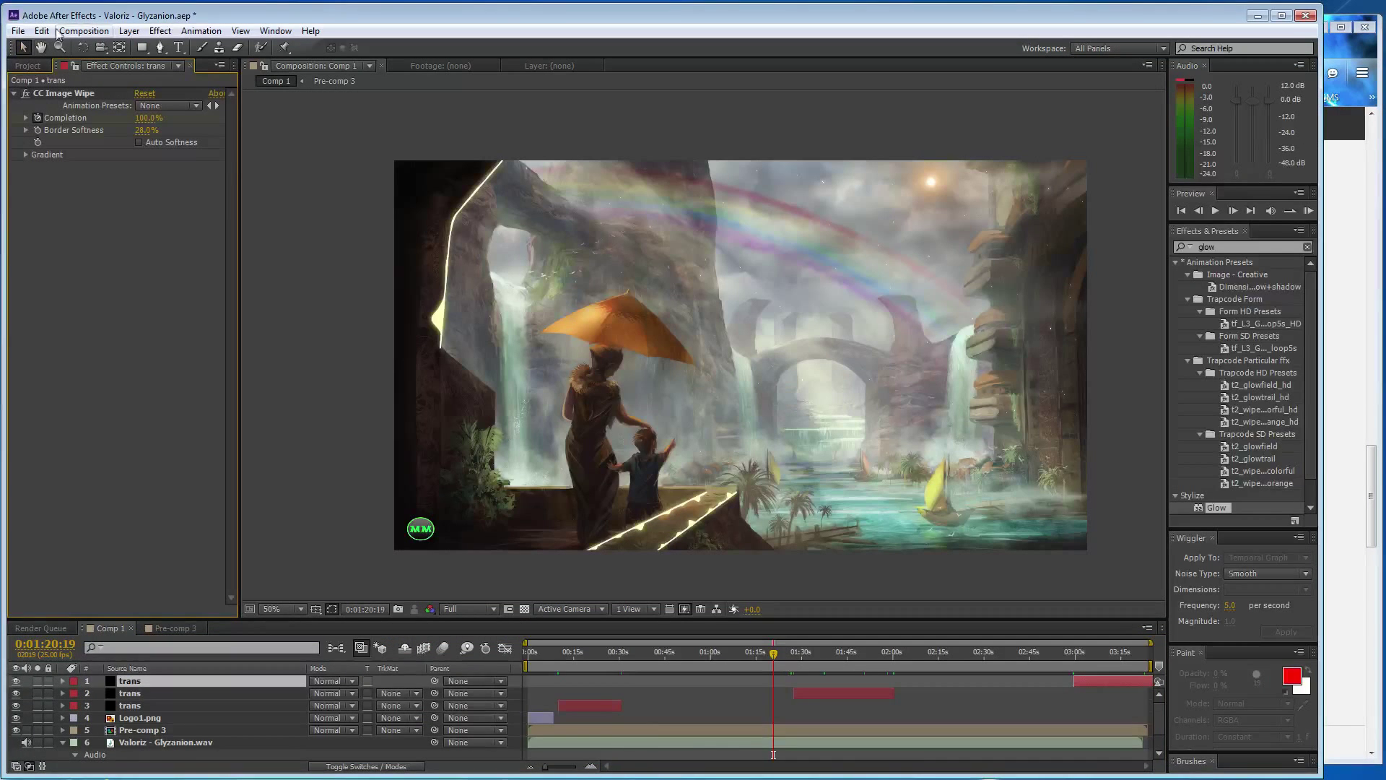
Maximize After Effects, fit Comp 1 to an enlarged viewer, and screenshot the window
double_click(80, 15)
click(23, 58)
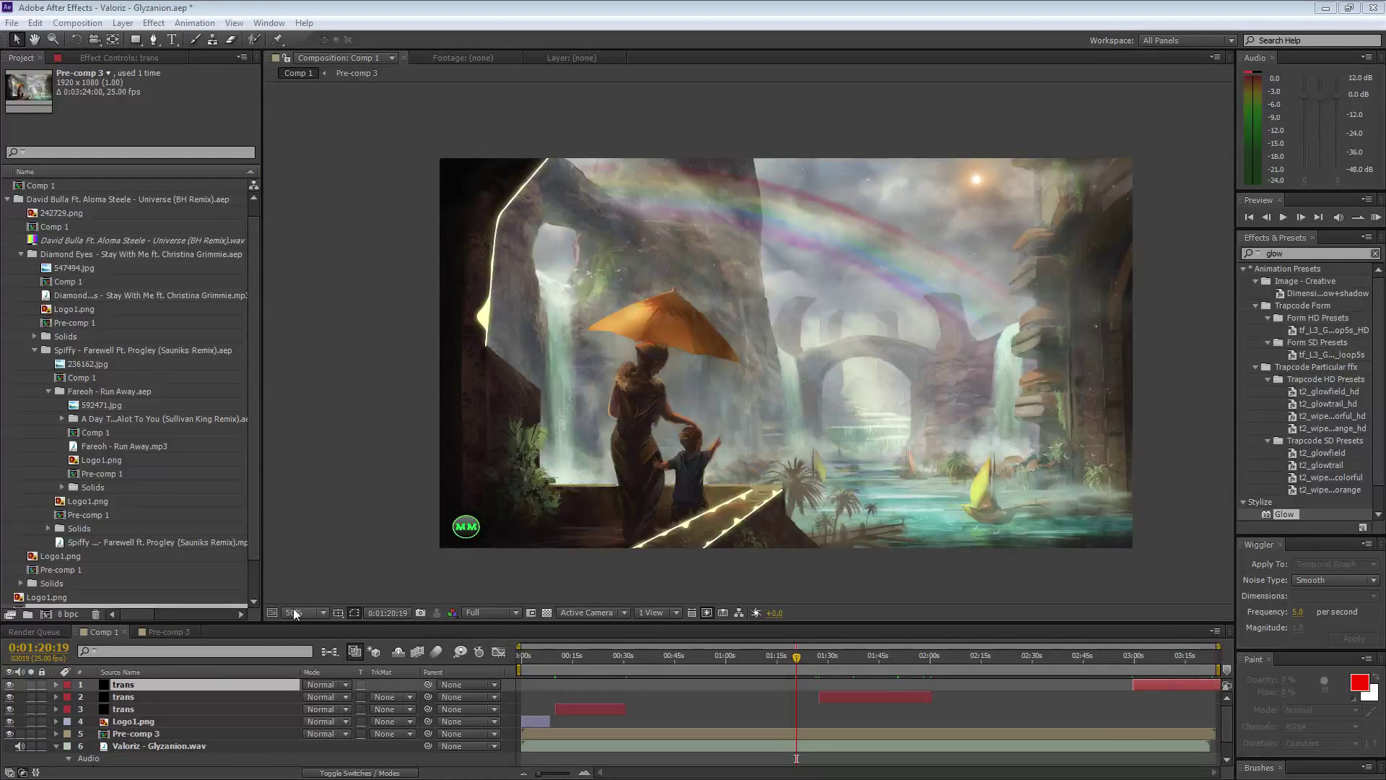
click(299, 614)
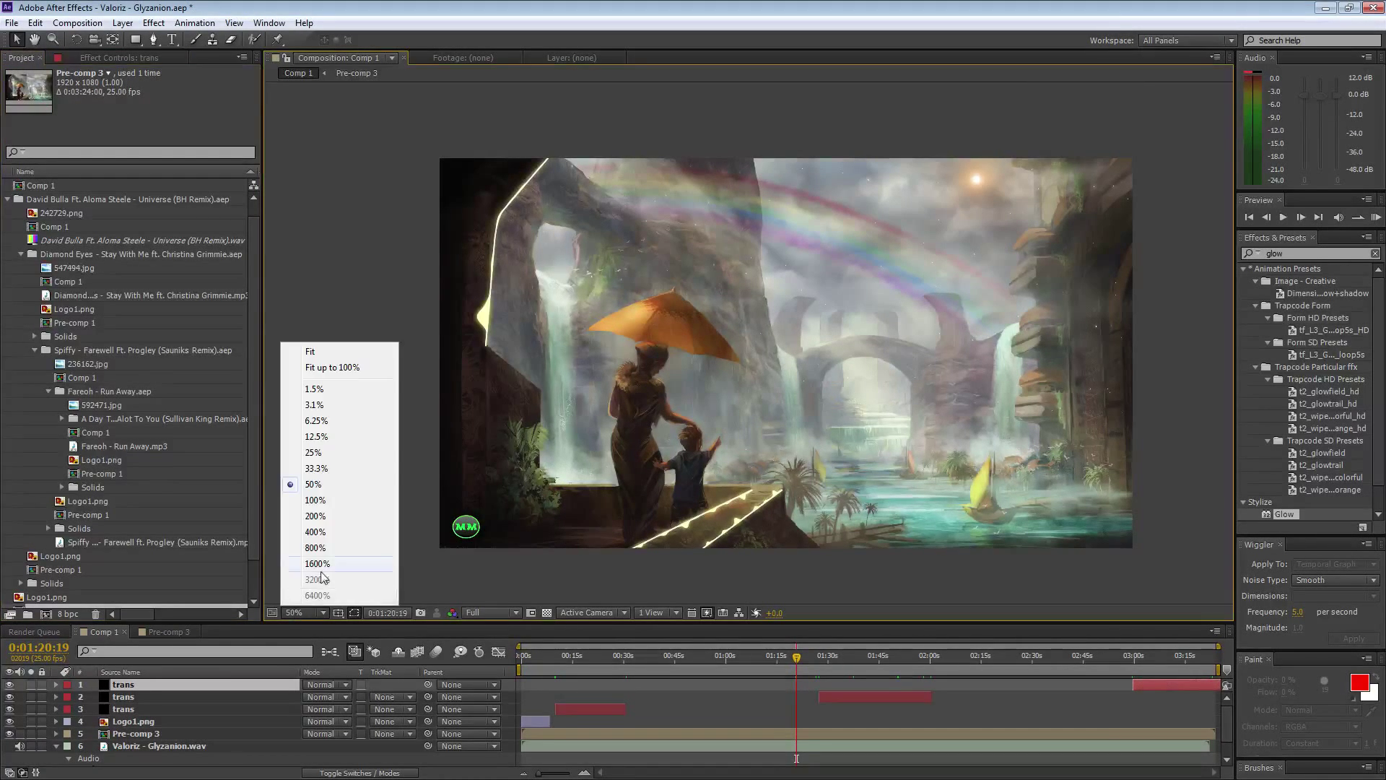
click(343, 352)
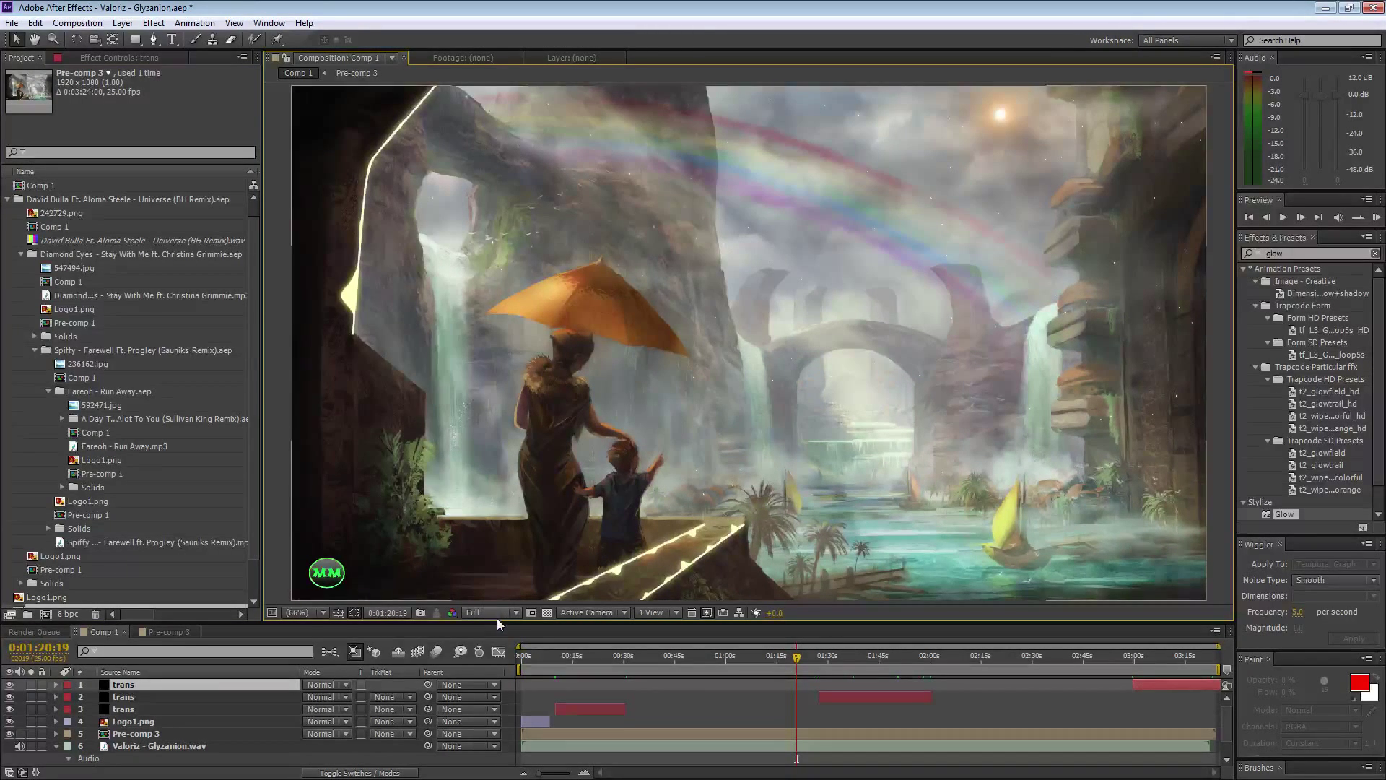
drag(496, 621, 500, 634)
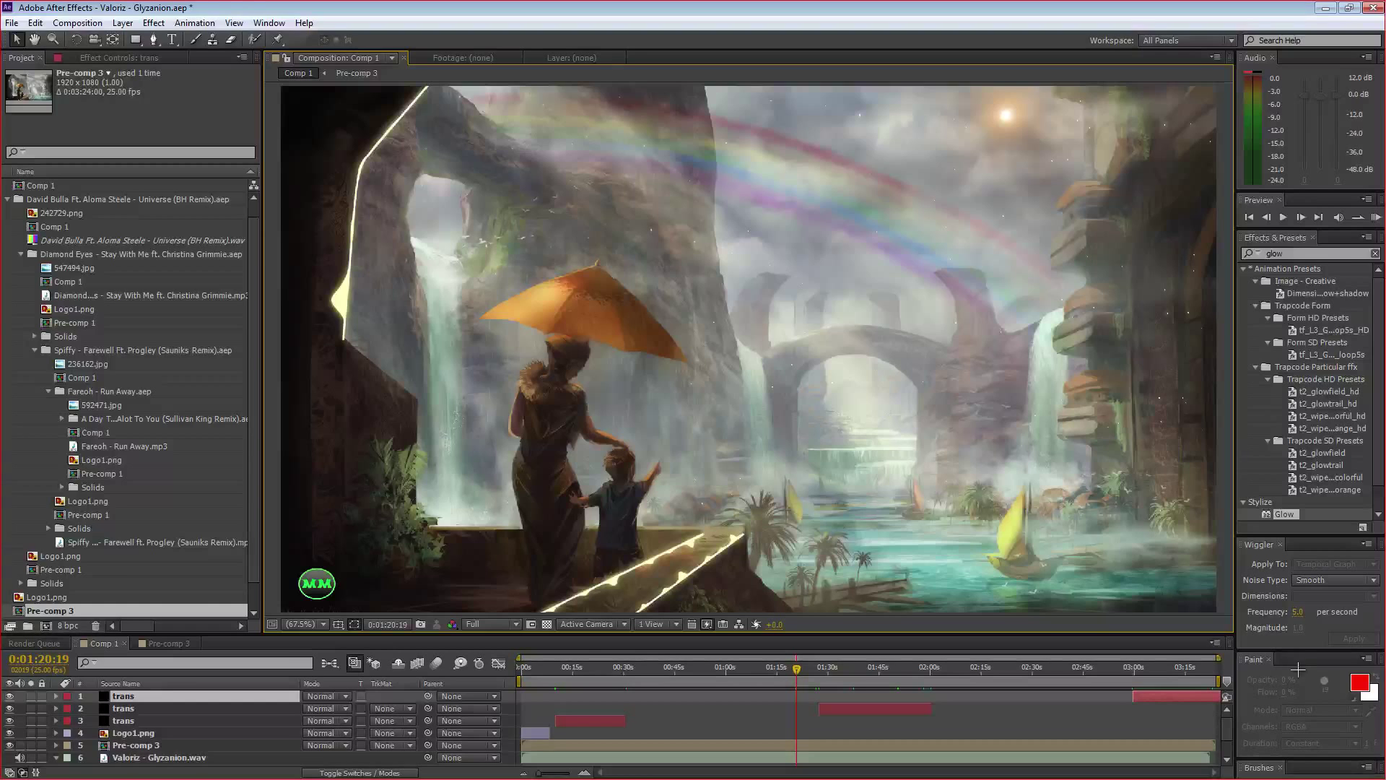
click(777, 287)
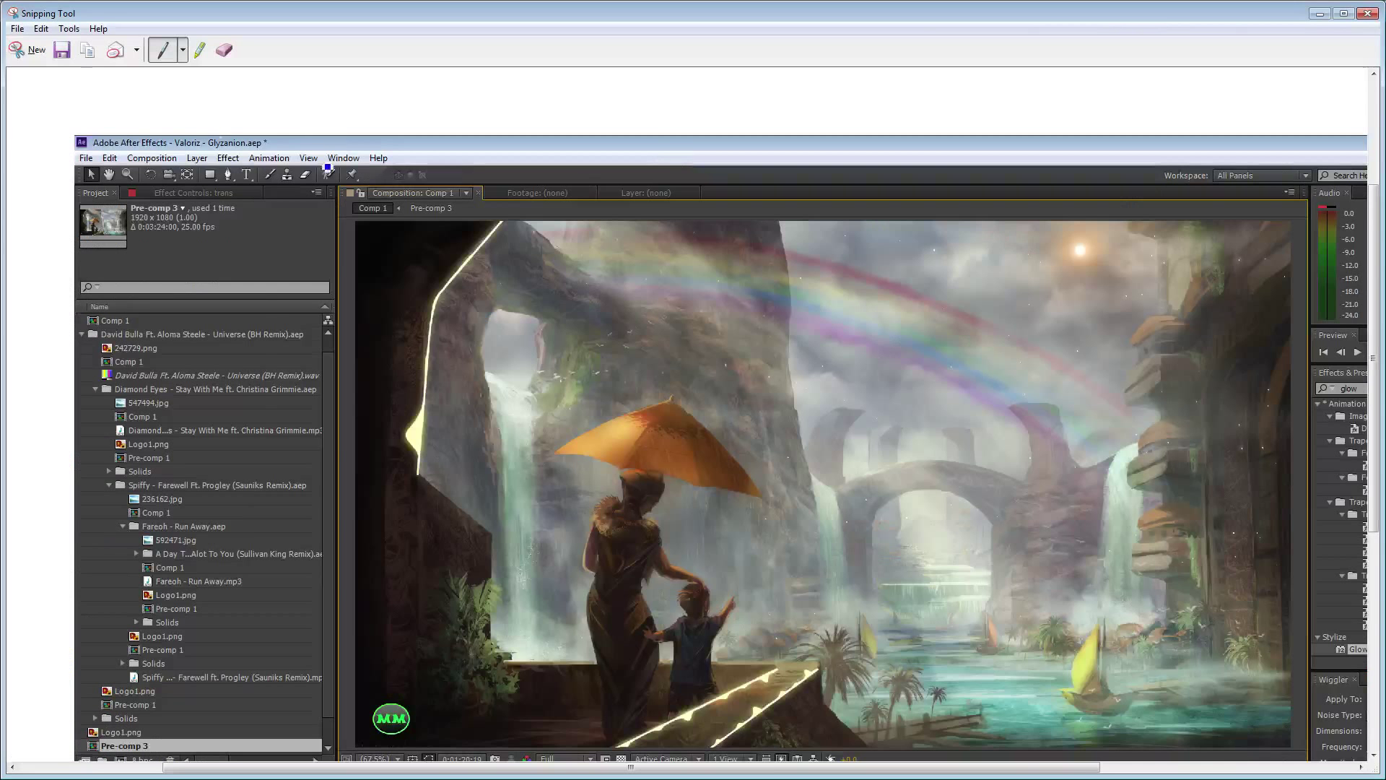
Save the screenshot as the JPEG '112111' and close Snipping Tool
click(62, 52)
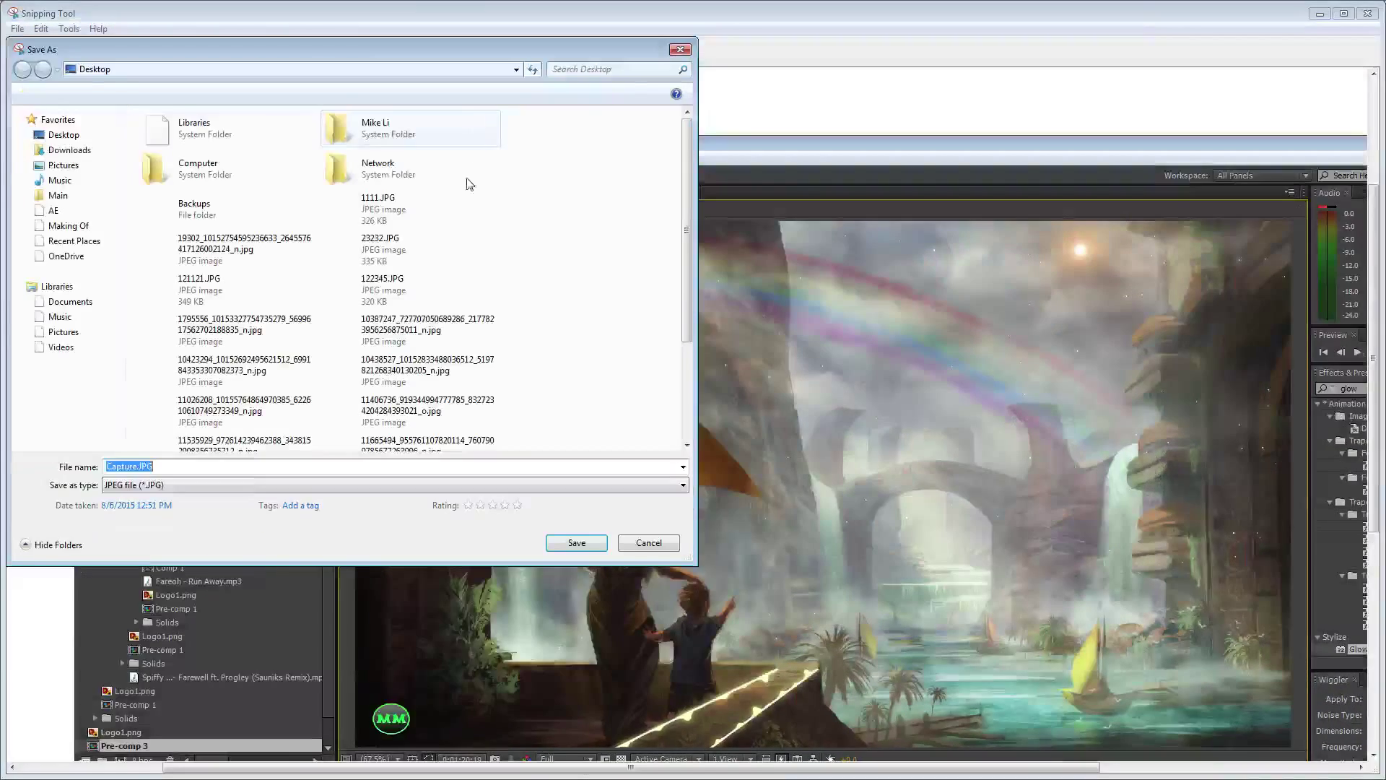
text(112111)
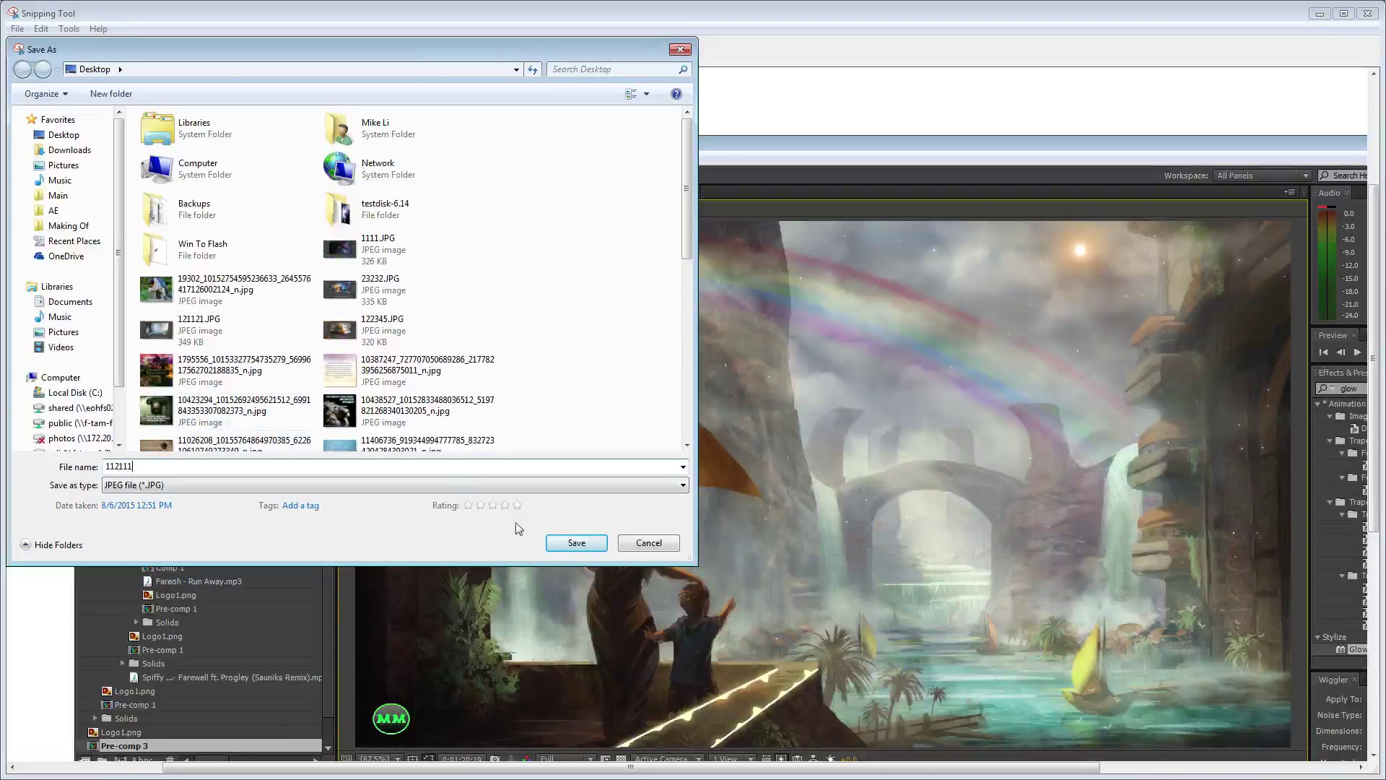
click(575, 543)
click(1369, 14)
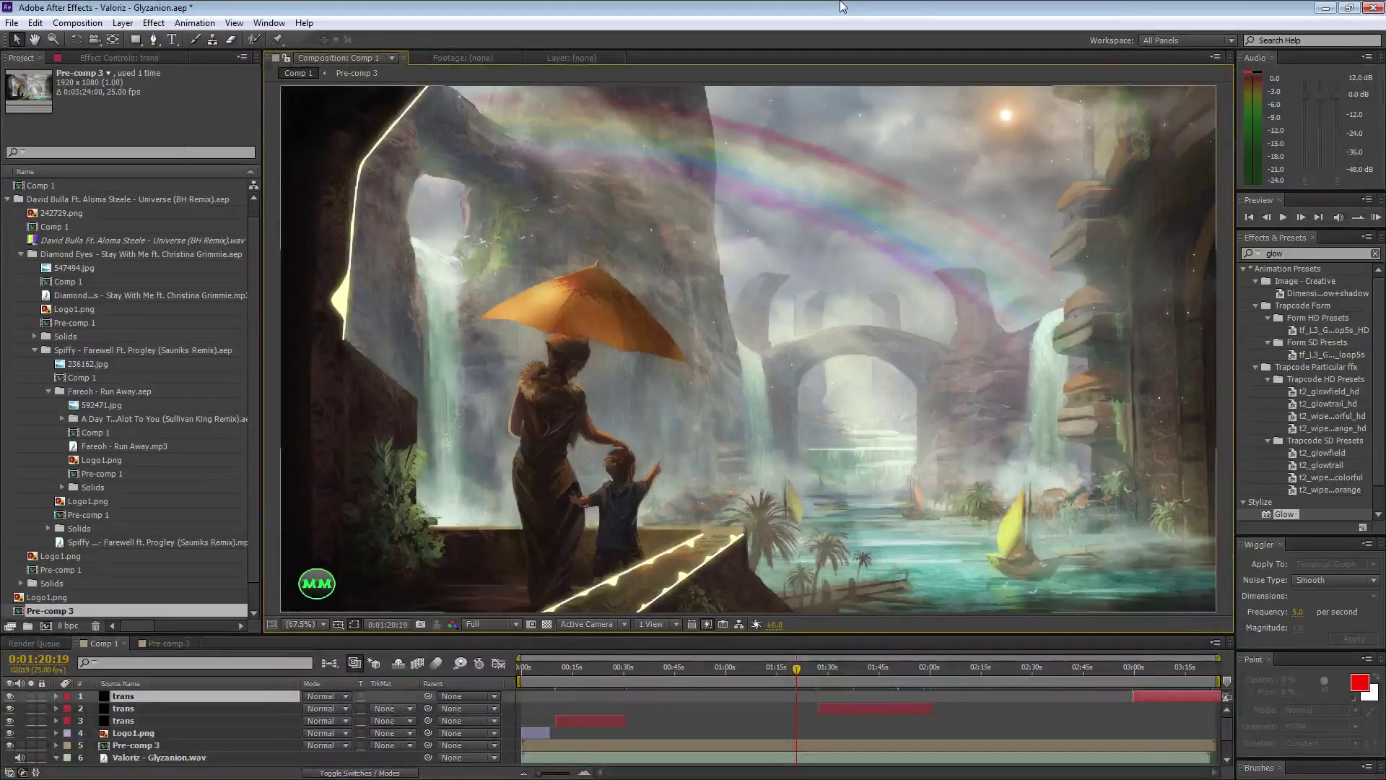
Restore the window, set the viewer to 50%, and zoom the timeline out to show around 3:08
double_click(840, 6)
click(293, 620)
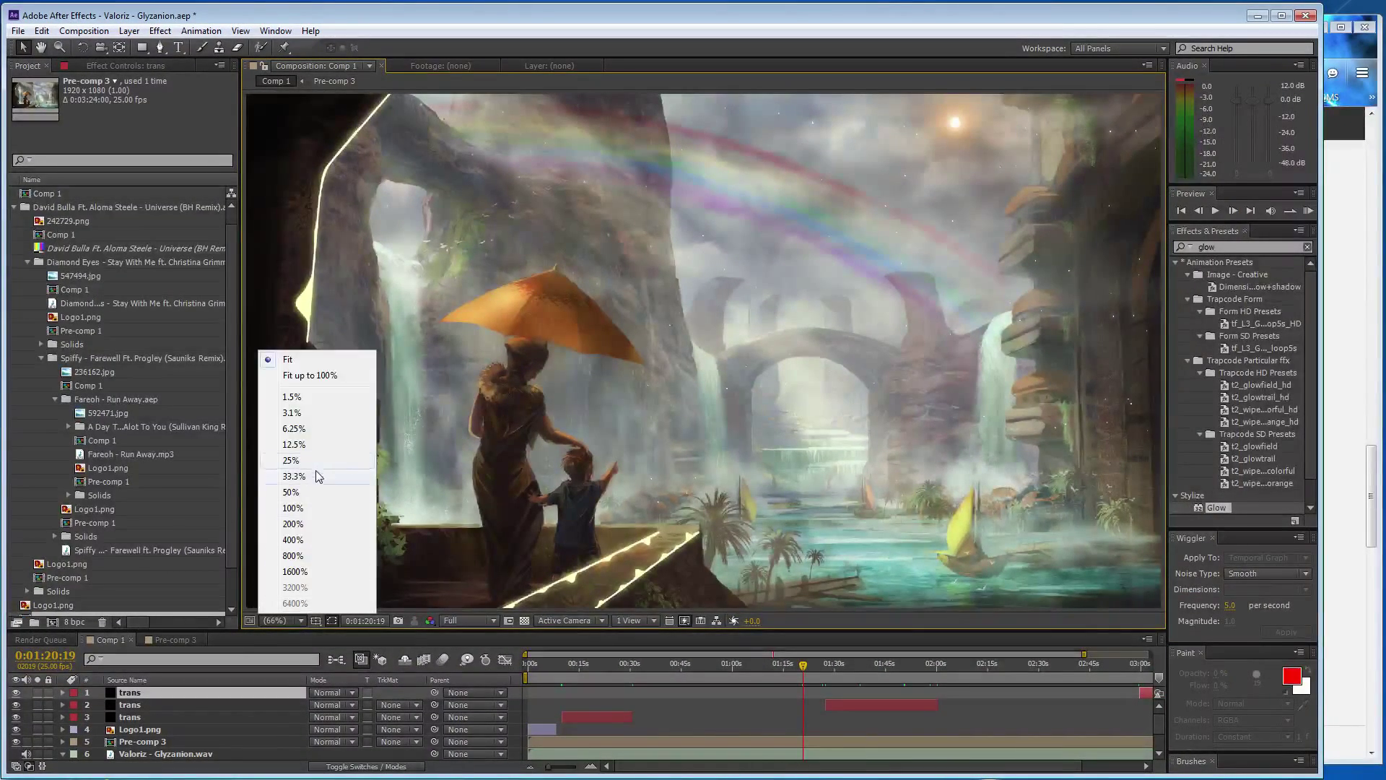
click(303, 492)
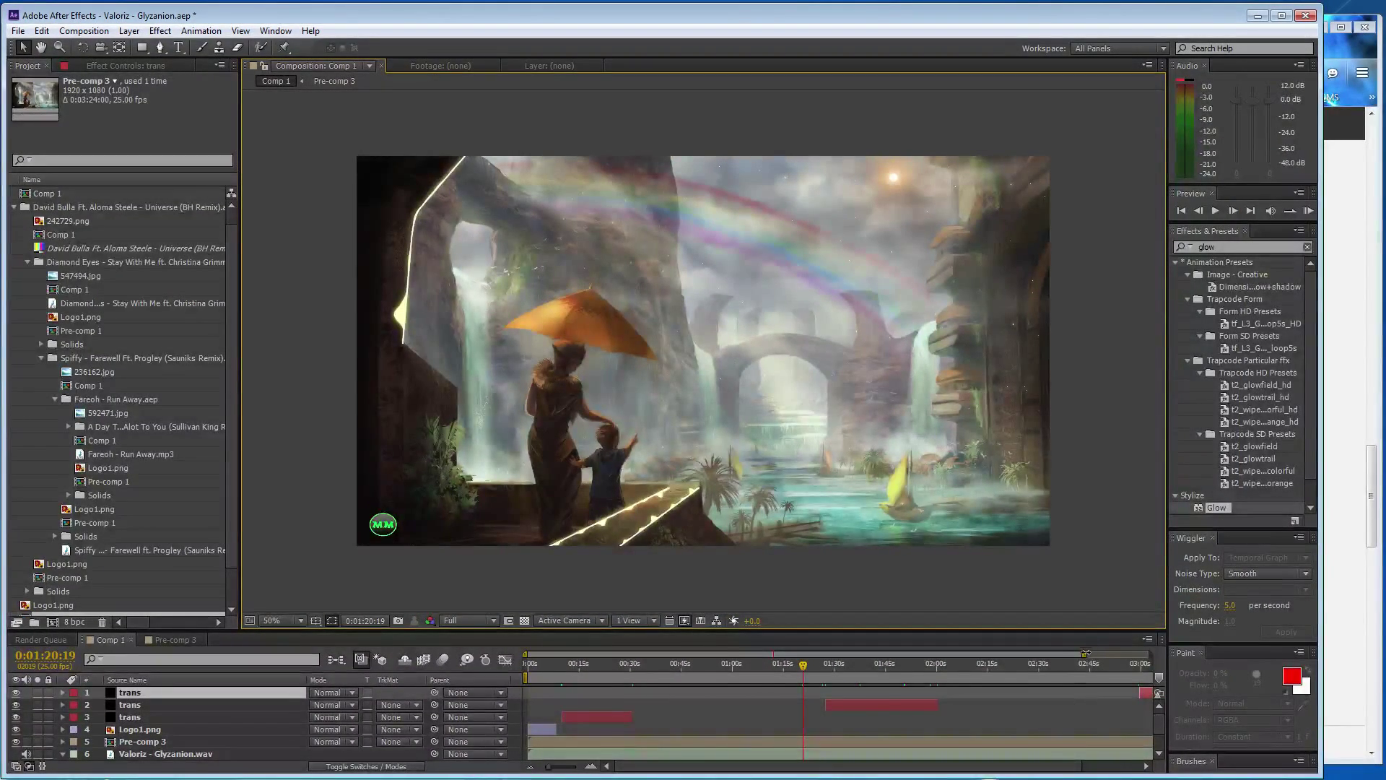
drag(1085, 653, 1152, 654)
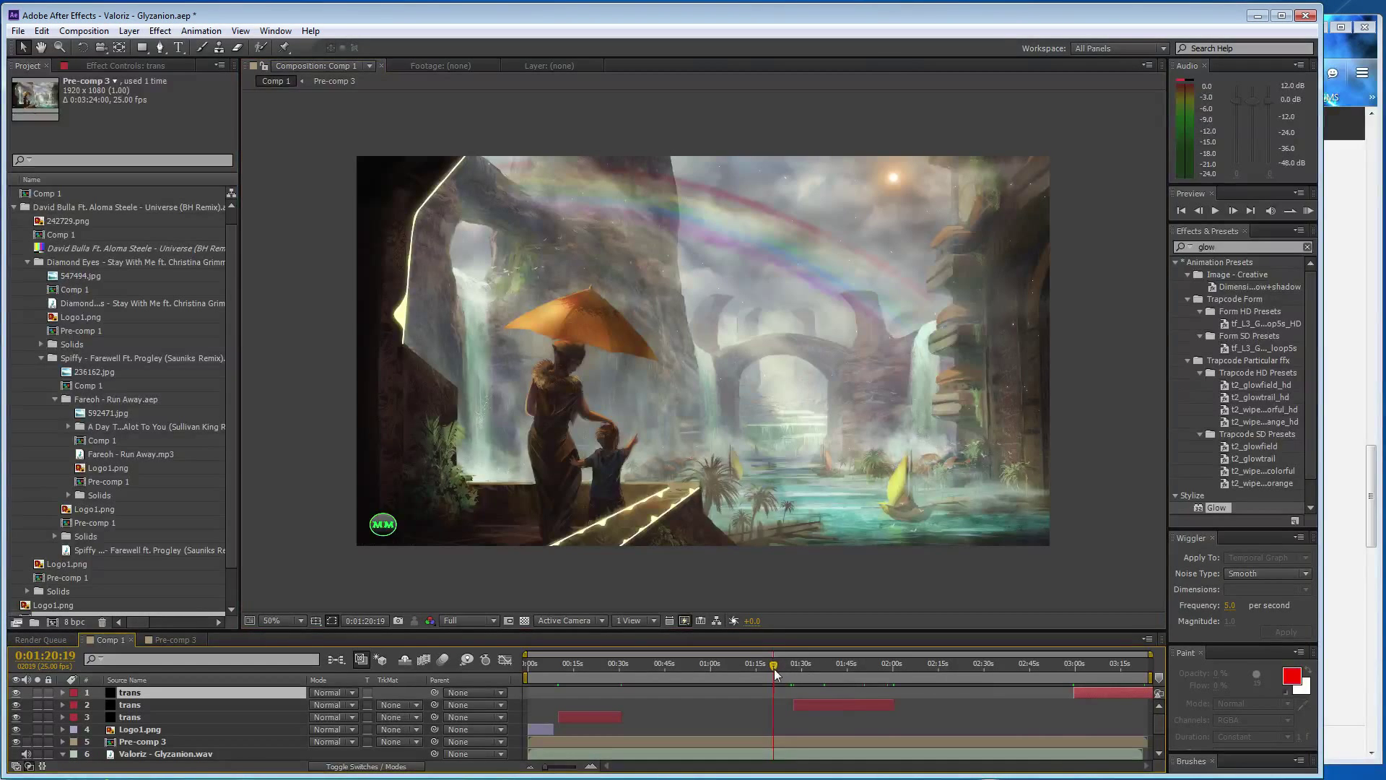
mouse_move(774, 673)
mouse_down()
mouse_move(1106, 688)
mouse_move(588, 658)
mouse_move(678, 663)
mouse_up()
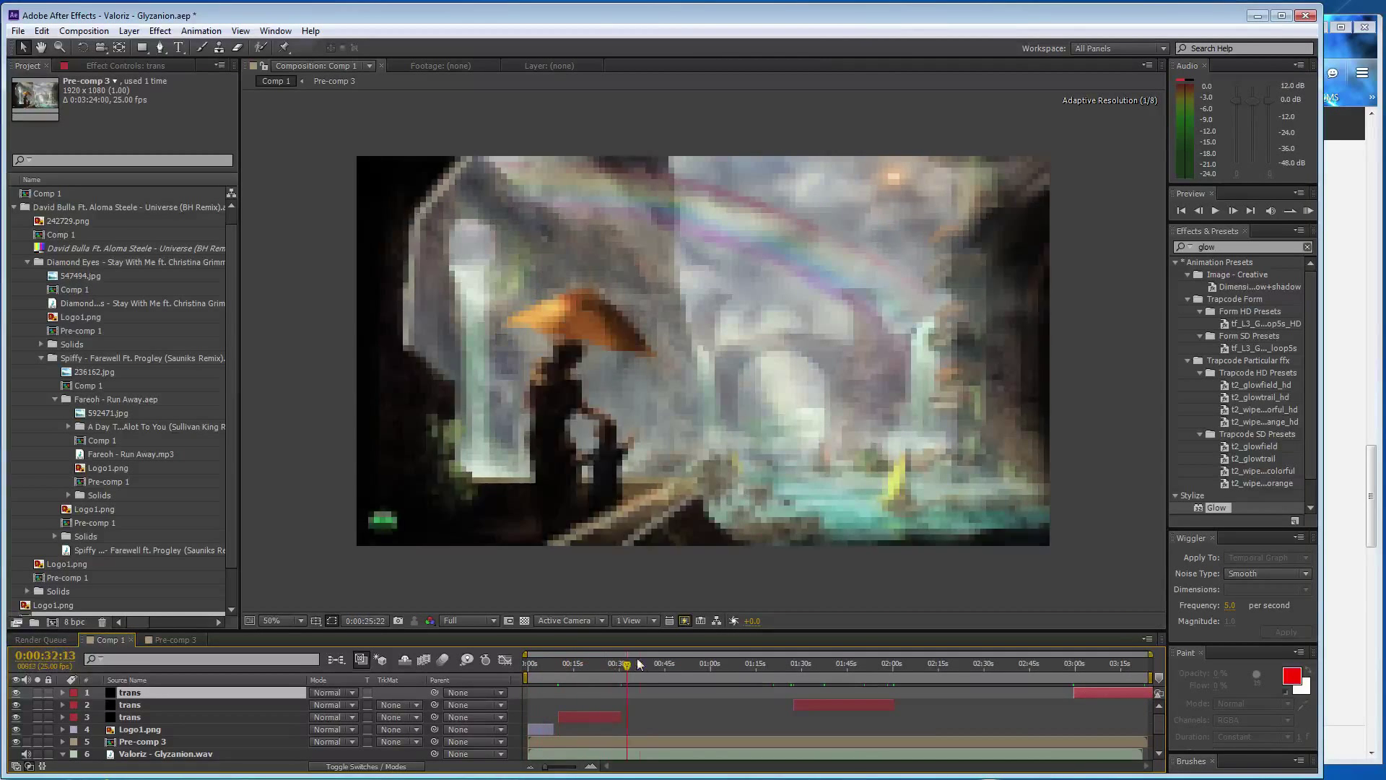
Add Comp 1 to the render queue, remove the finished item, and keep Lossless output
click(84, 31)
click(101, 331)
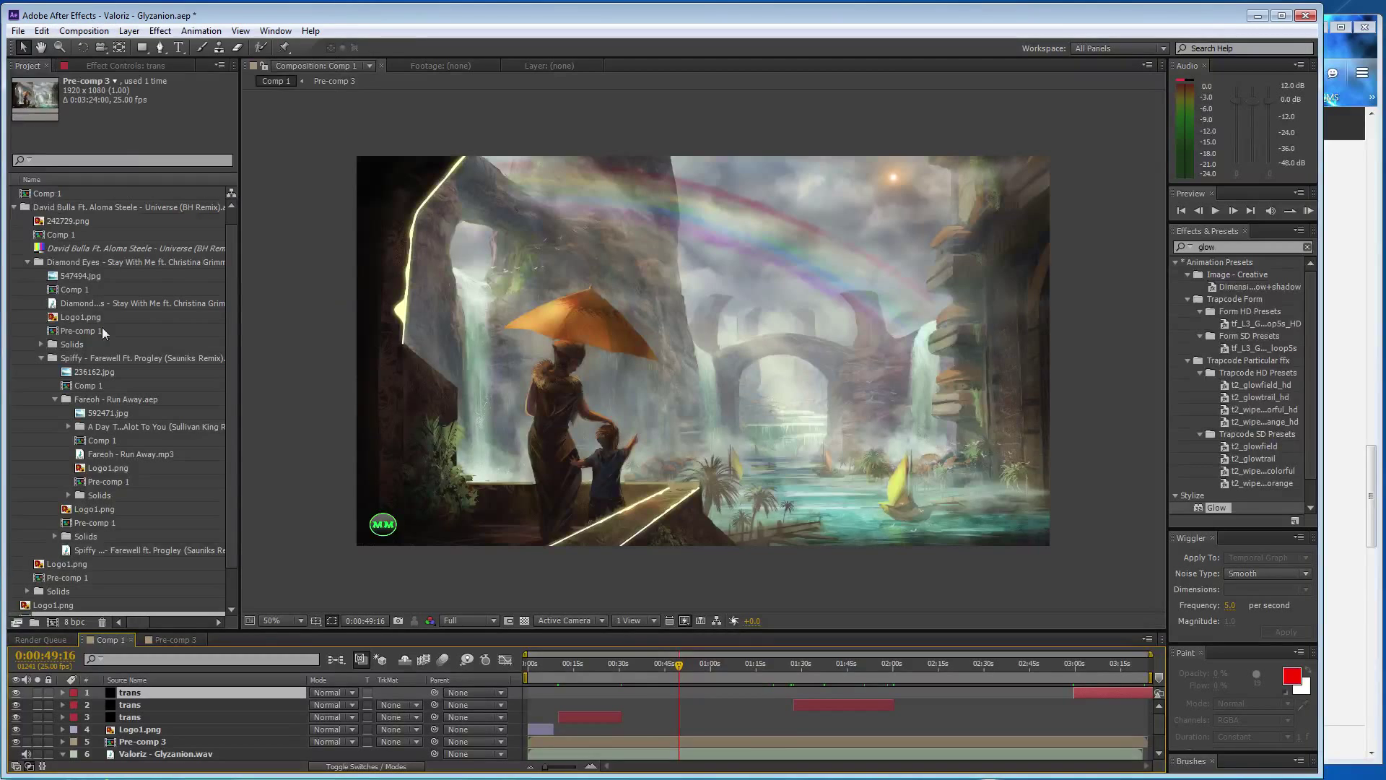
click(97, 708)
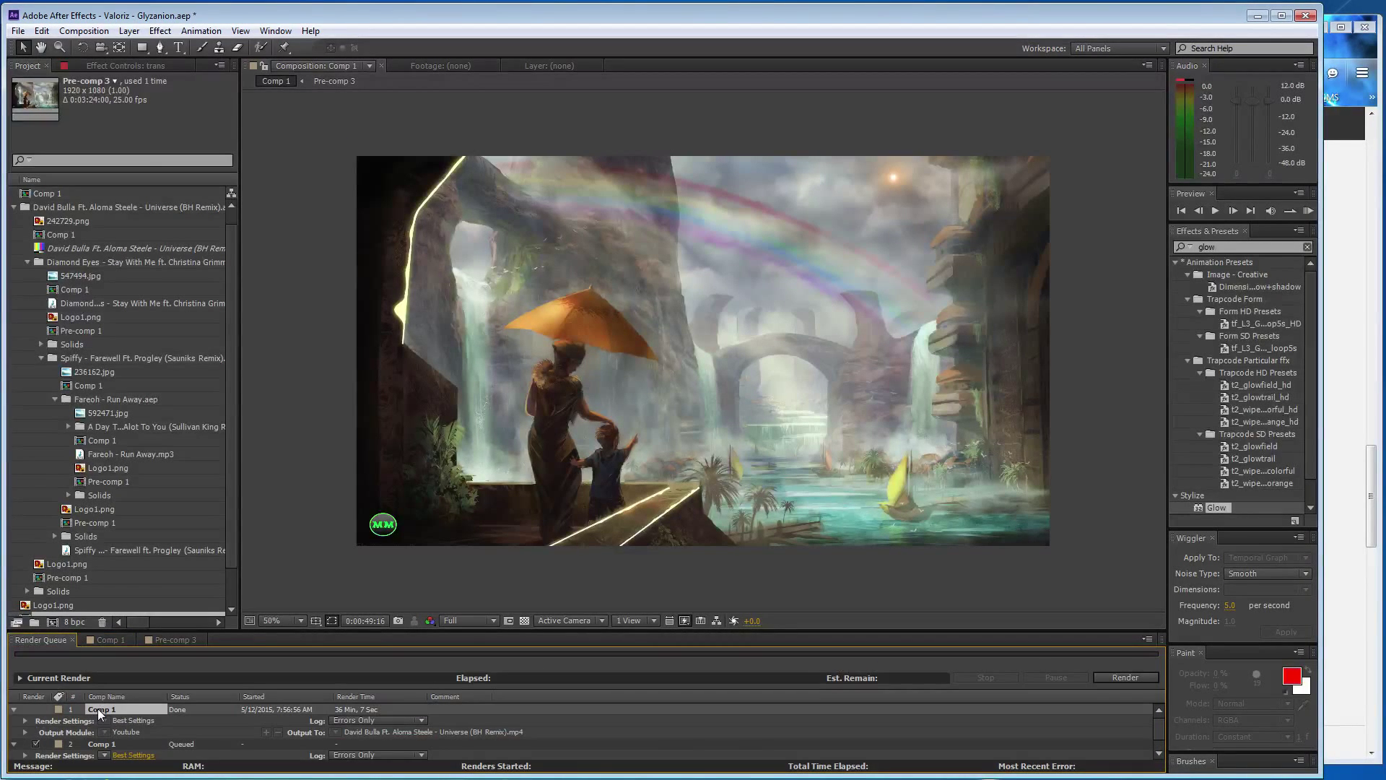
key(Delete)
click(102, 730)
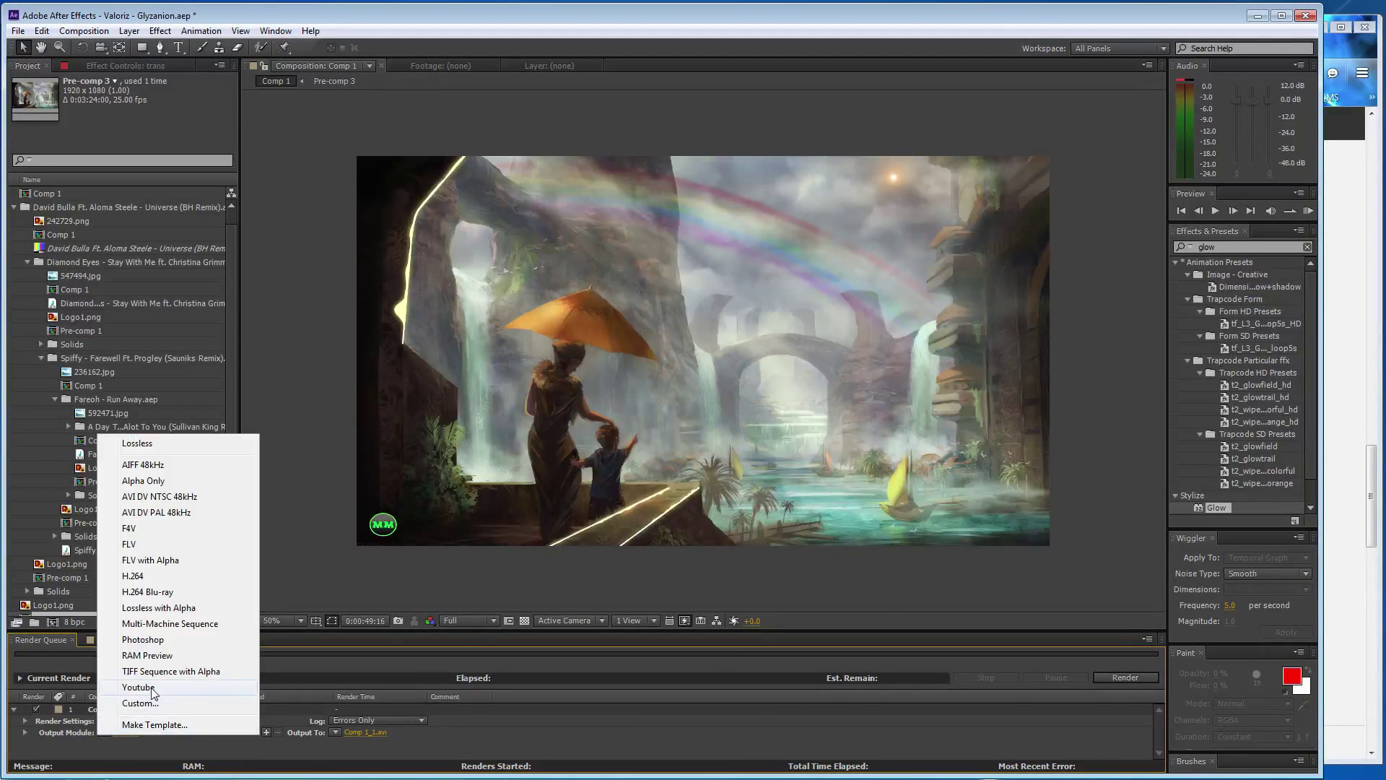
click(223, 697)
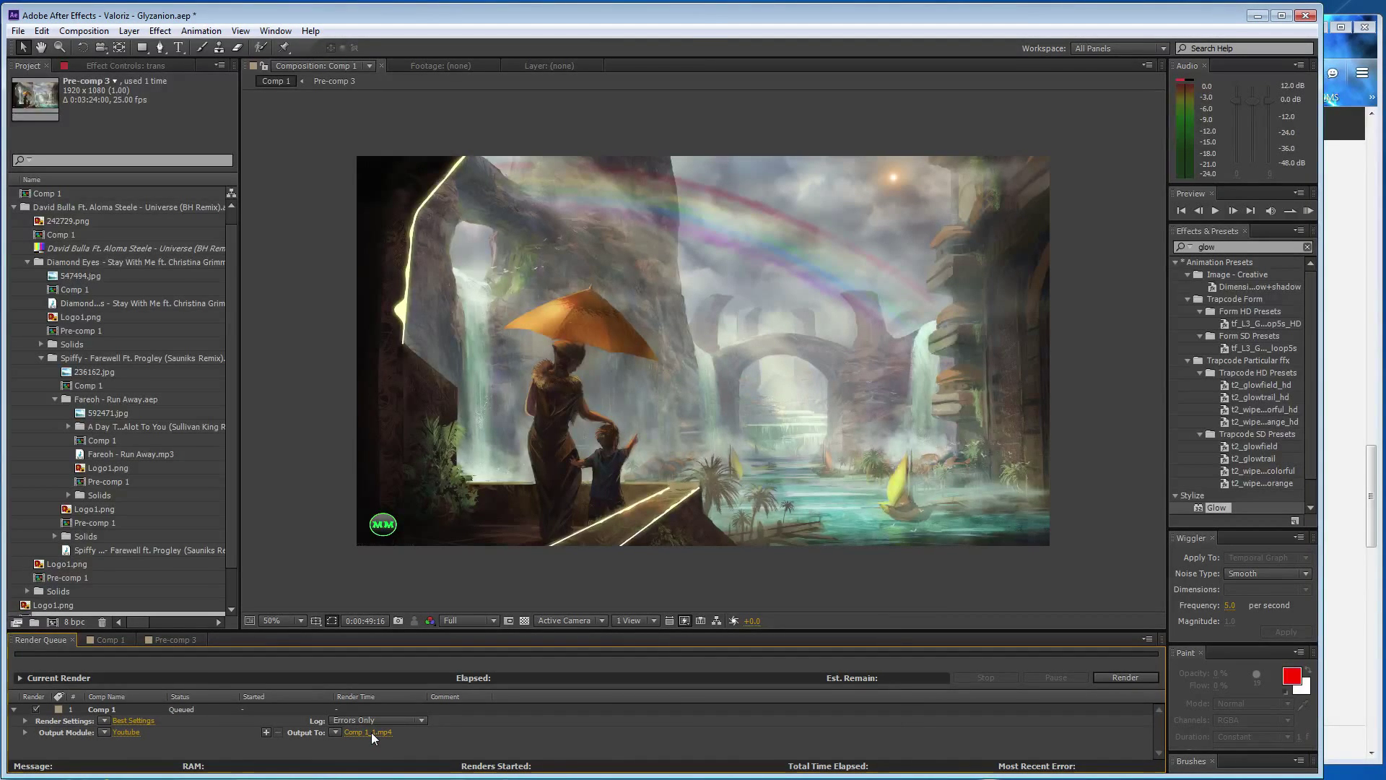
Save Comp 1's H.264 output as Valoriz - Glyzanion.mp4, start rendering, and minimize After Effects
text(va)
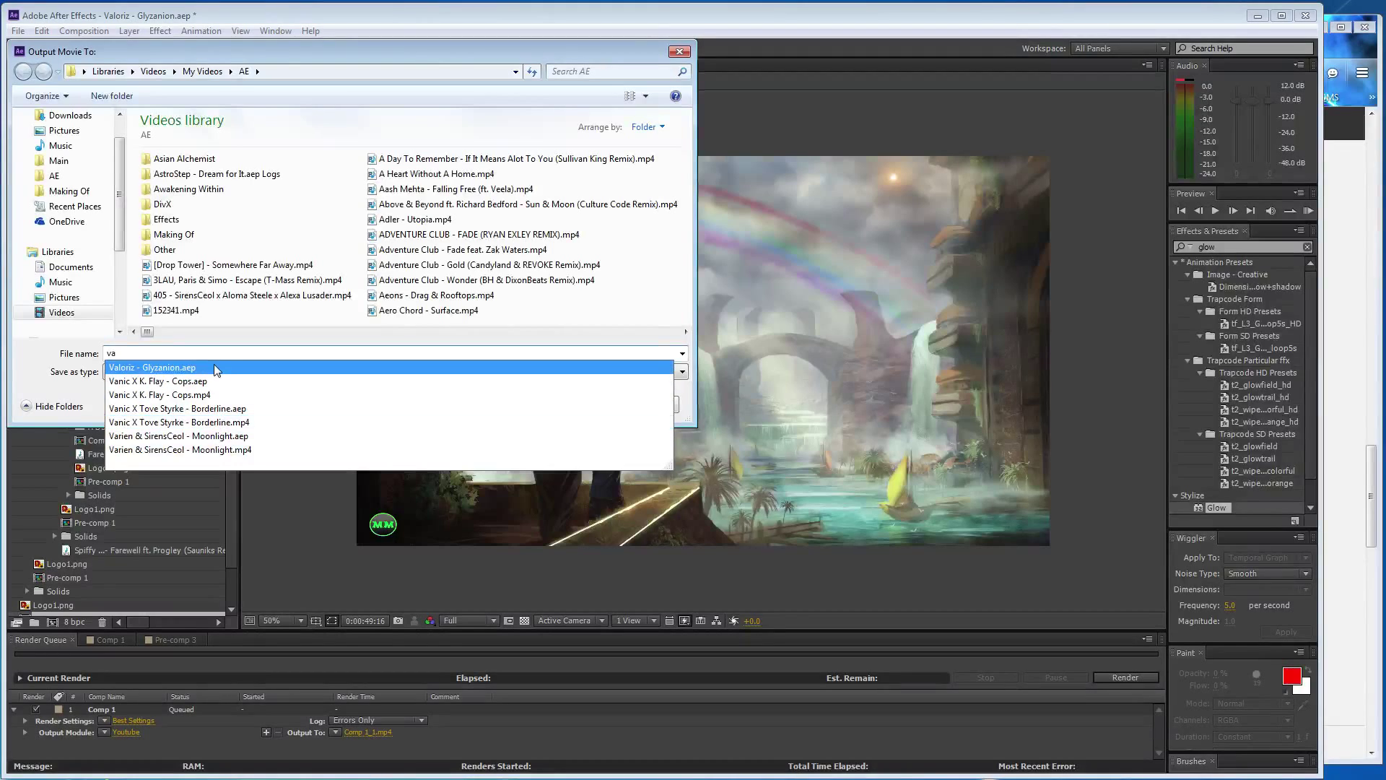
click(214, 366)
click(243, 353)
key(BackSpace)
key(BackSpace)
key(BackSpace)
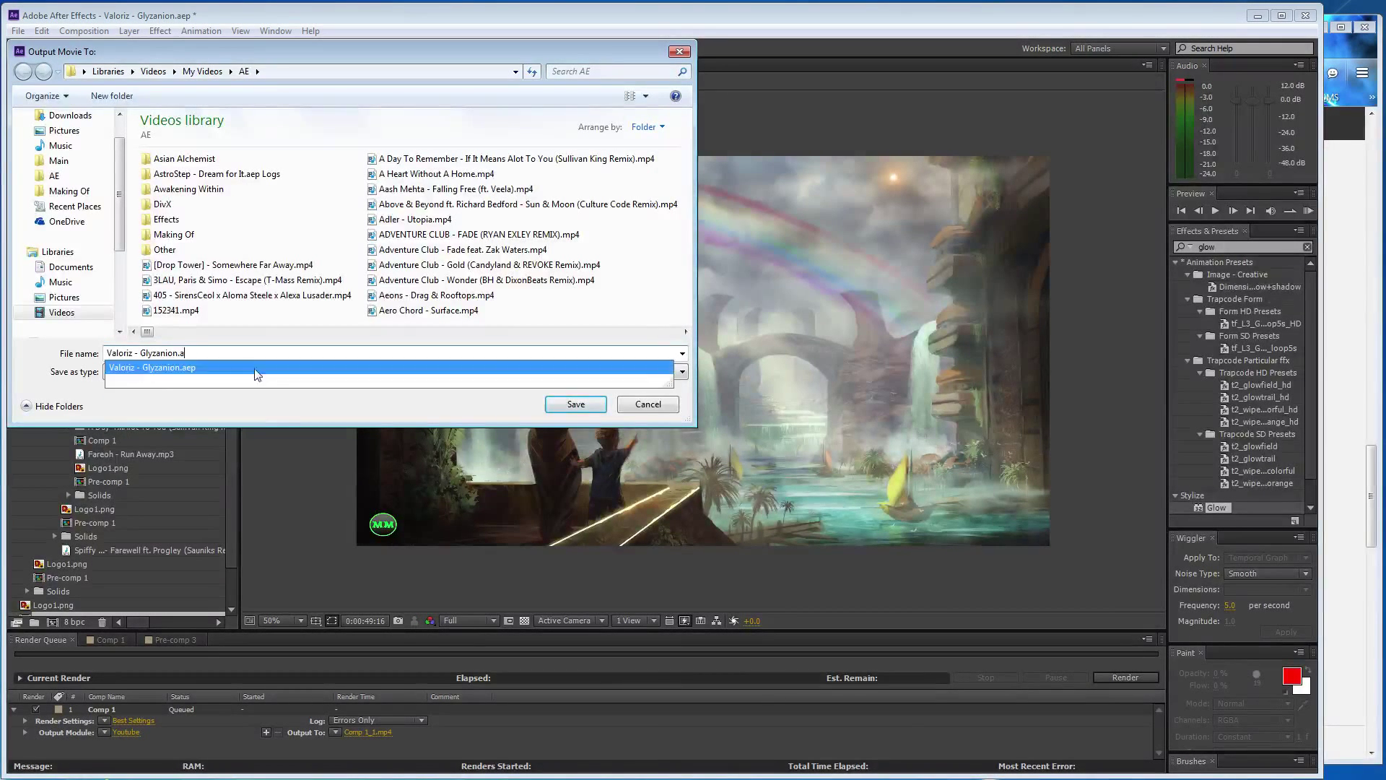
click(595, 406)
click(1123, 678)
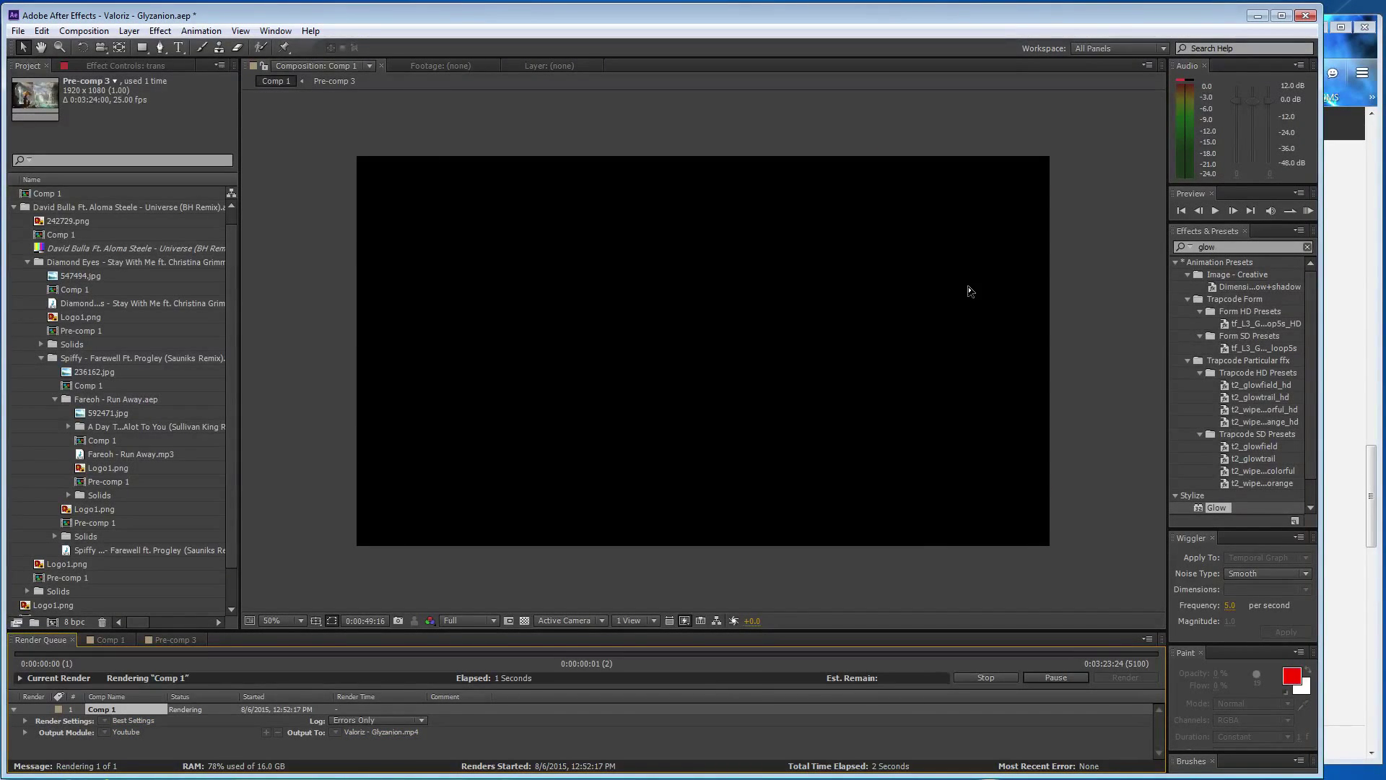
click(1255, 16)
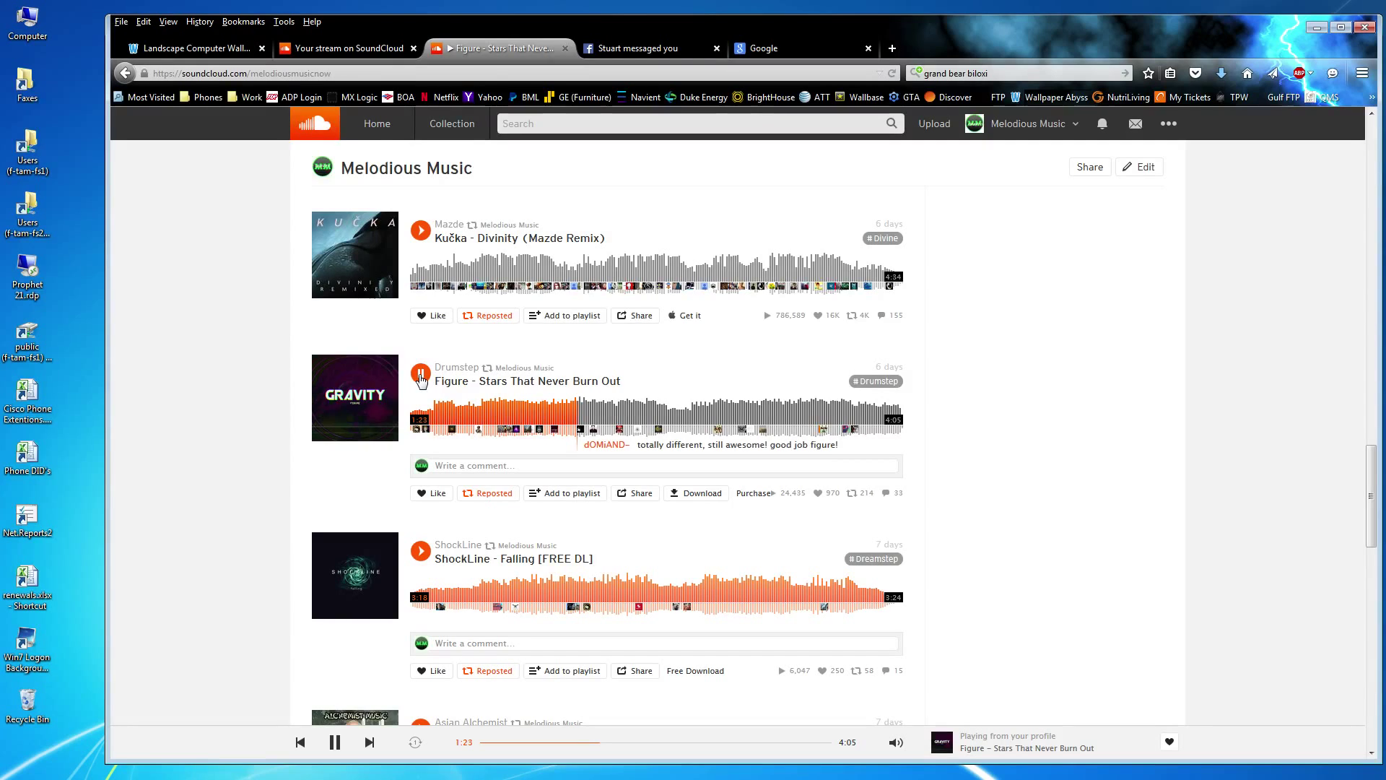
Pause the Figure - Stars That Never Burn Out track on the SoundCloud profile page
click(421, 374)
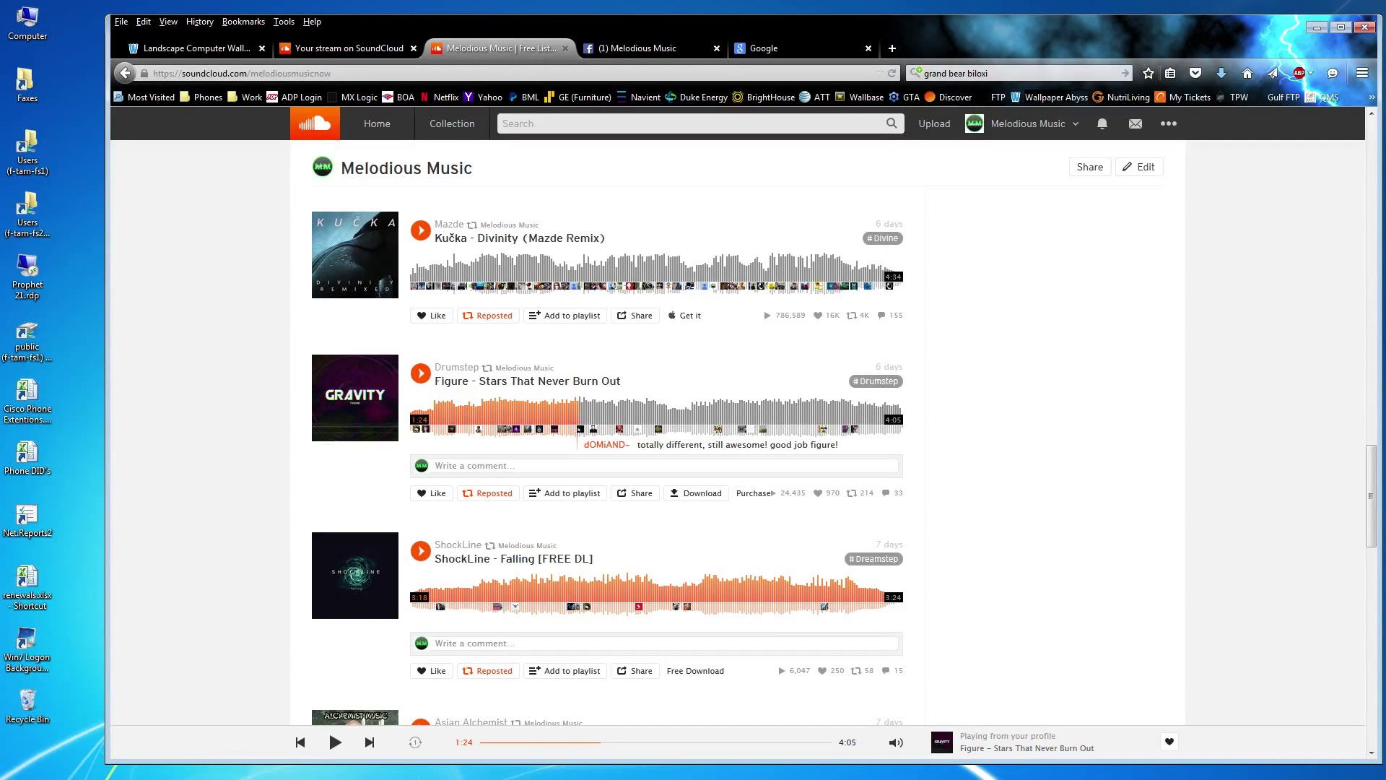